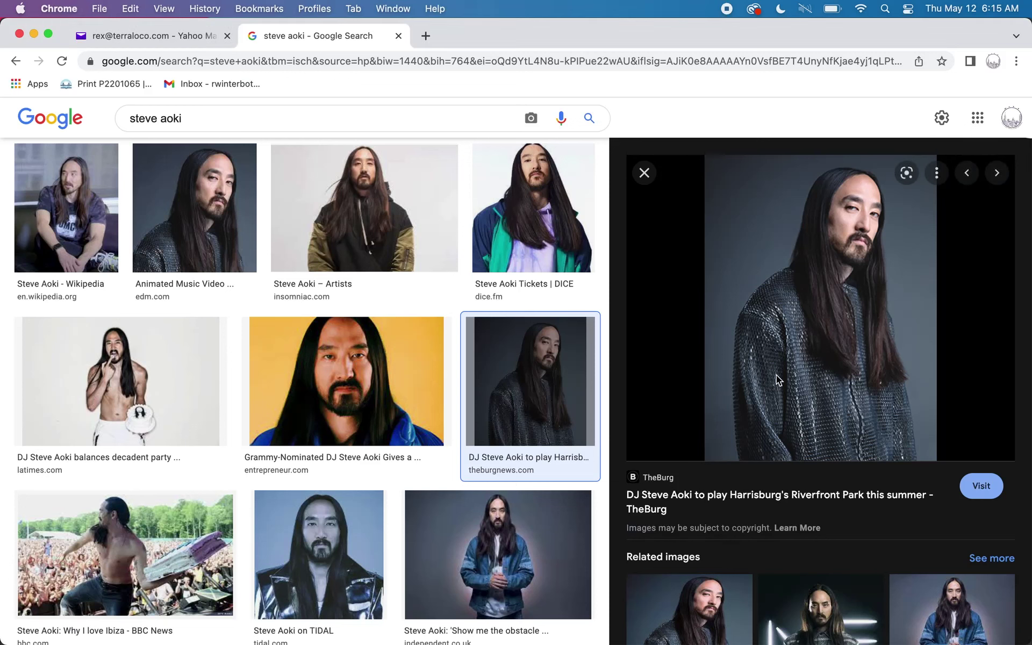
# Open the Steve Aoki preview image full-size in its own browser tab
pyautogui.rightClick(776, 377)
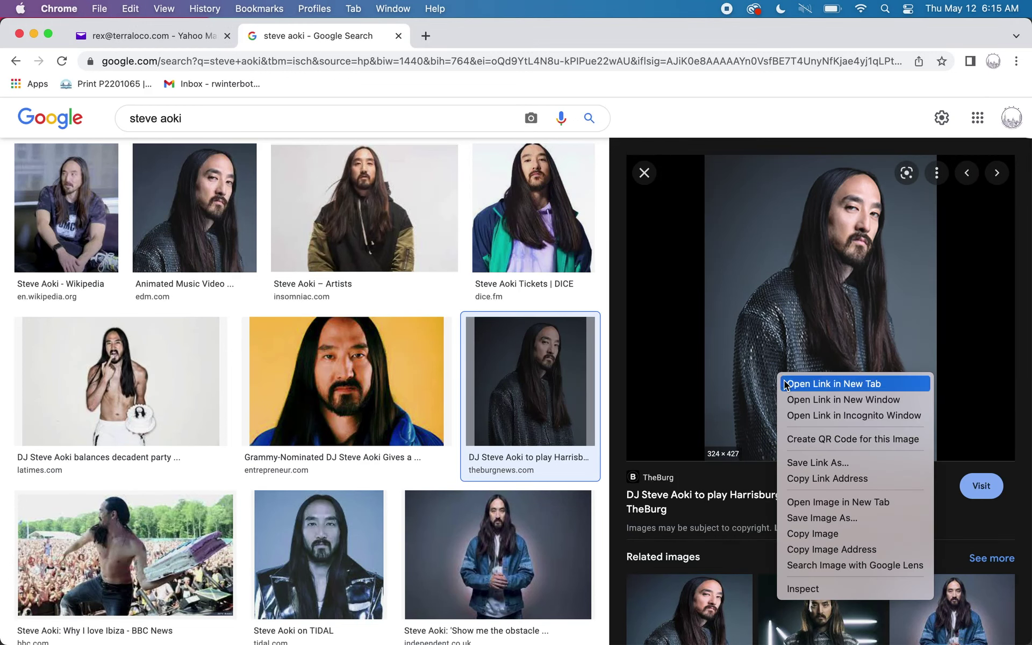
pyautogui.click(796, 502)
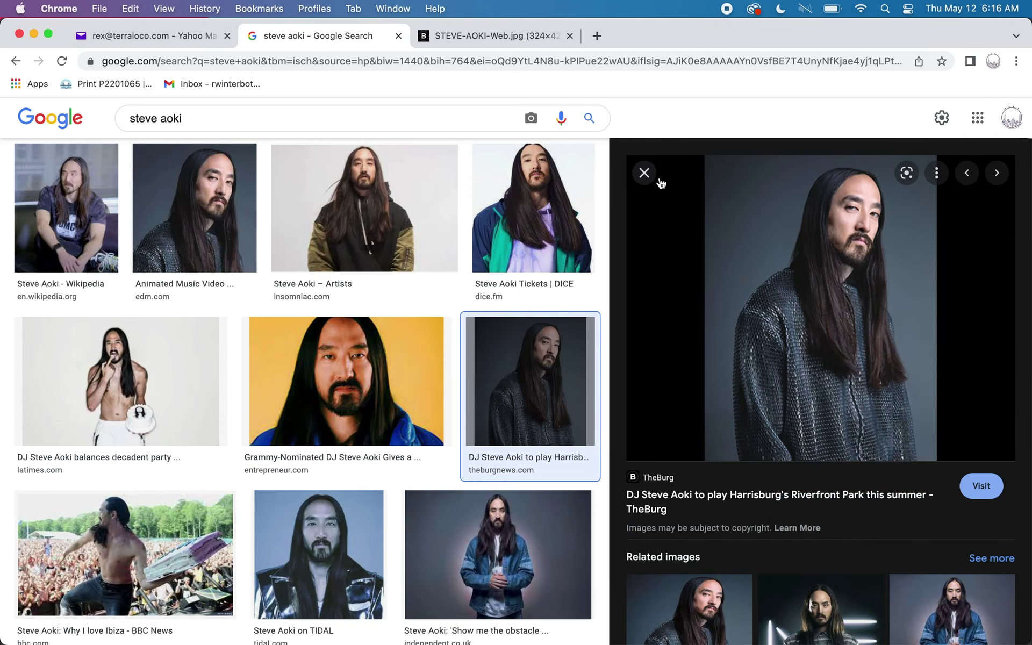
pyautogui.click(537, 43)
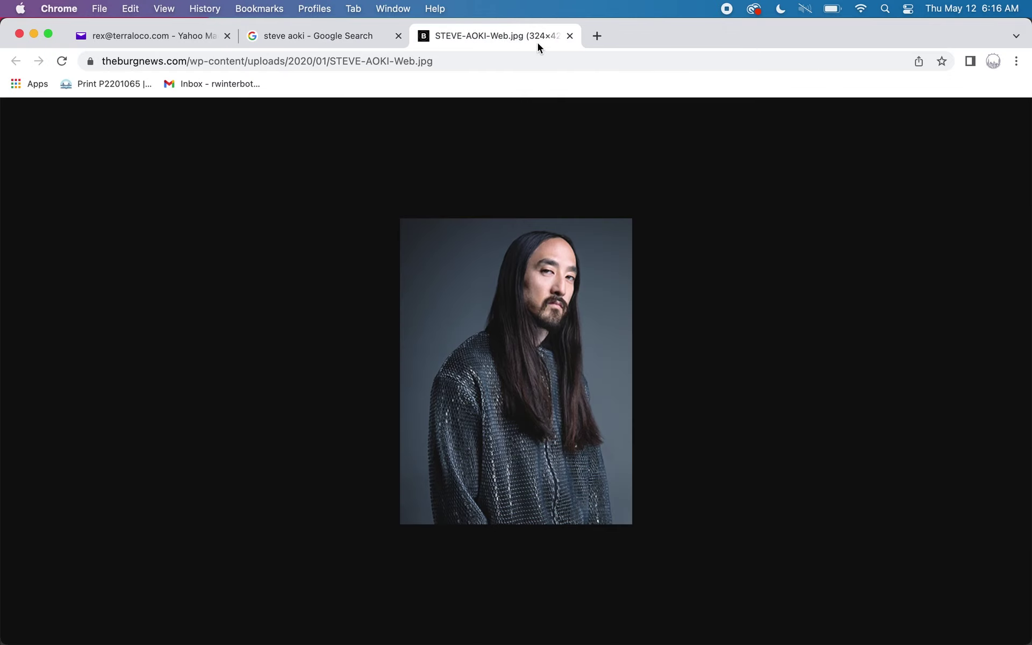
# Copy the full-size portrait to the clipboard and switch applications
pyautogui.rightClick(518, 349)
pyautogui.click(535, 389)
pyautogui.press('super+Tab')
pyautogui.press('super+Tab')
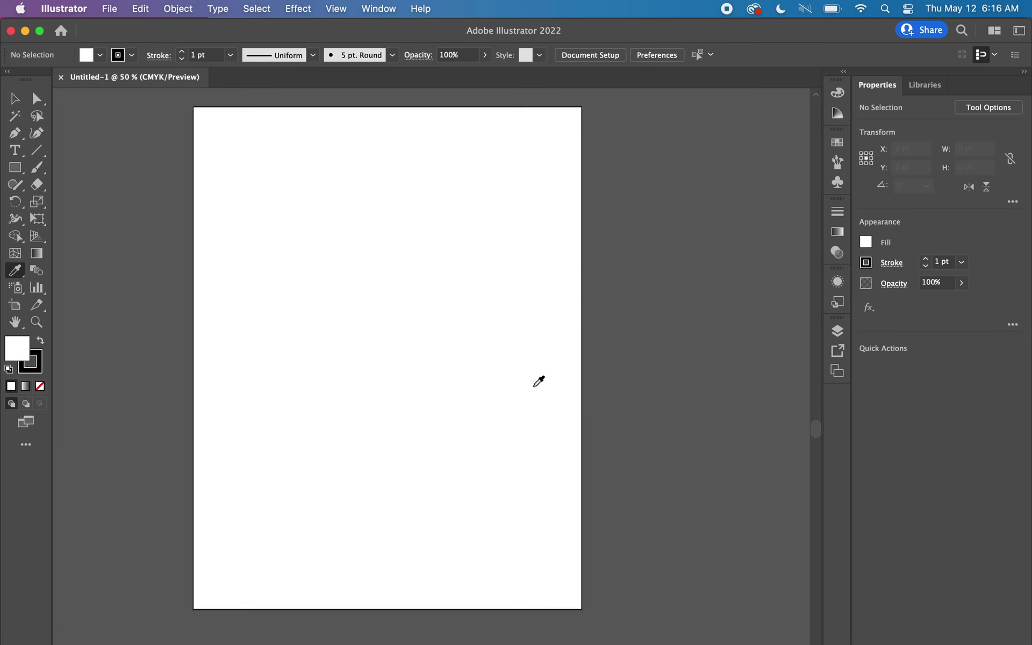
# Paste the Steve Aoki photo and stretch its corners to fill the artboard edge to edge
pyautogui.press('super+v')
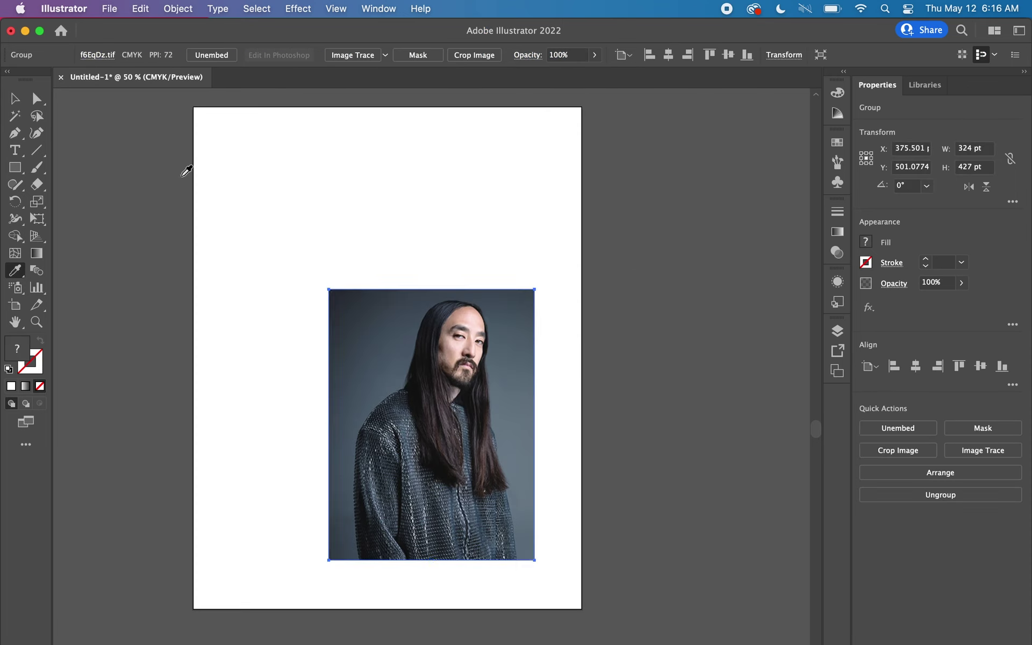
pyautogui.click(15, 98)
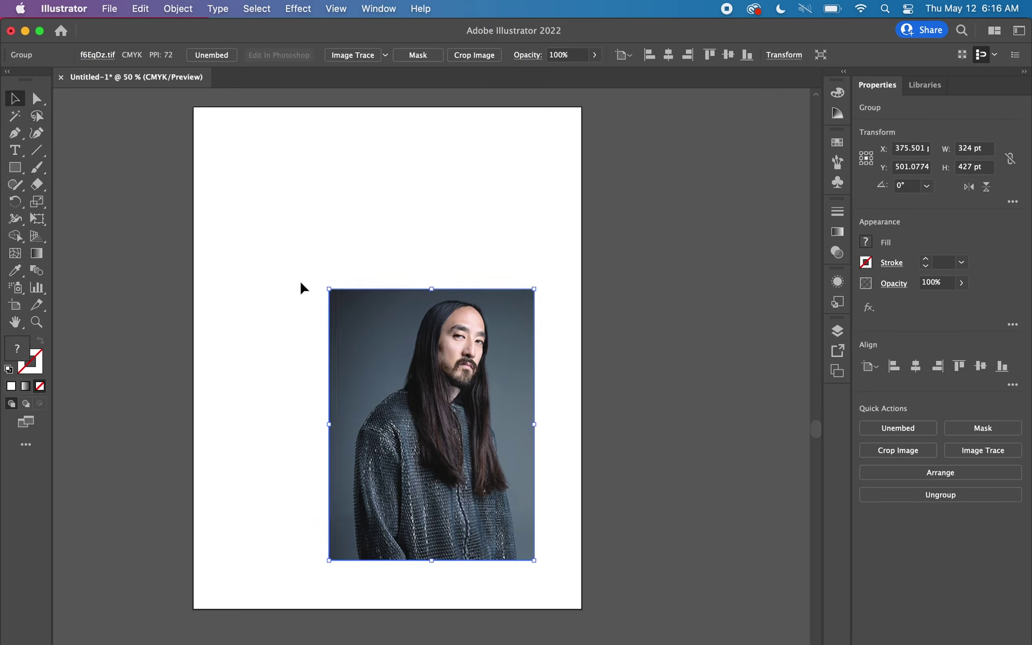
pyautogui.moveTo(329, 289); pyautogui.dragTo(206, 98)
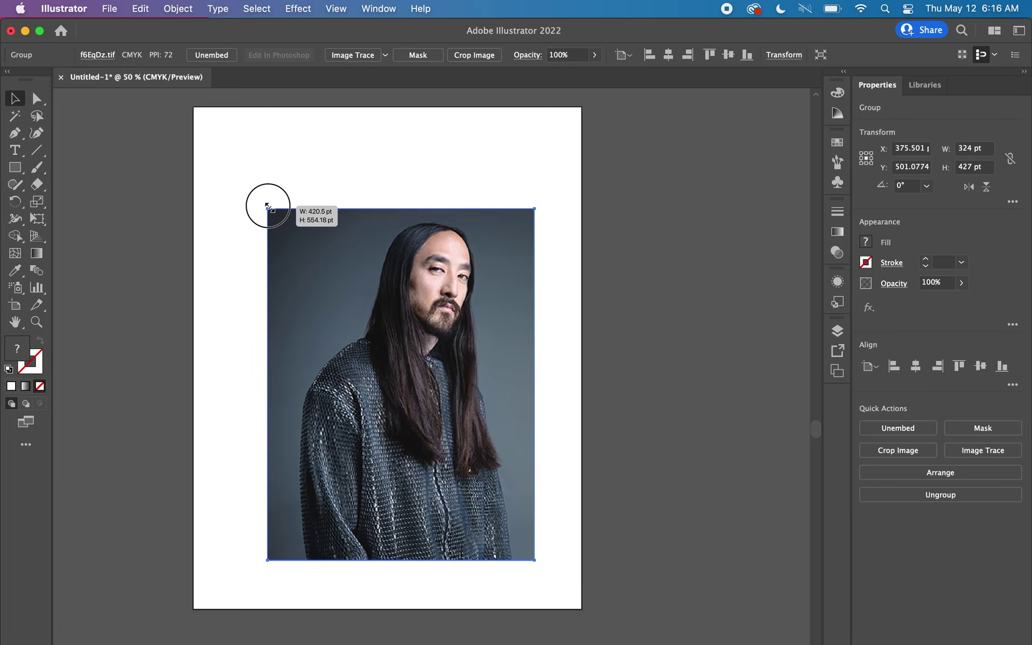
pyautogui.moveTo(206, 98); pyautogui.dragTo(212, 107)
pyautogui.moveTo(273, 248); pyautogui.dragTo(255, 221)
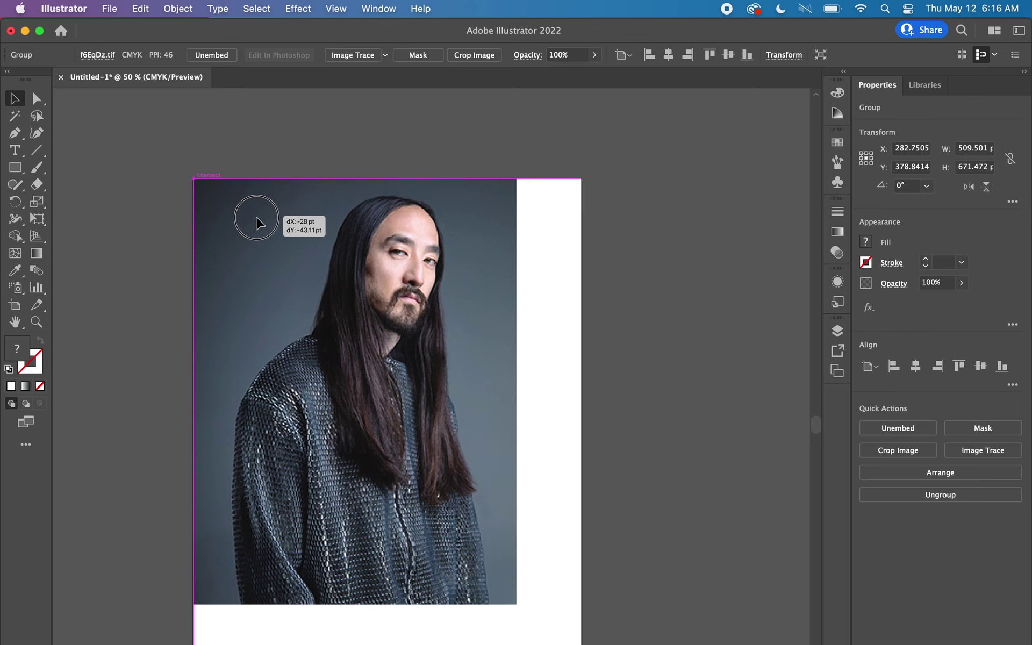
pyautogui.scroll(-3, 320, 279)
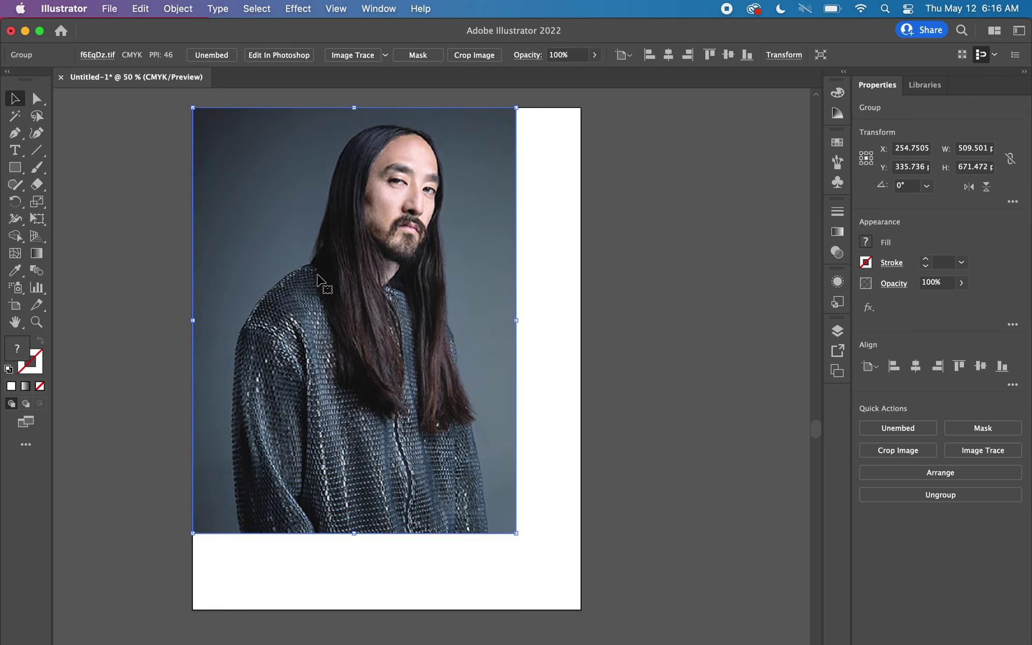
pyautogui.moveTo(516, 534); pyautogui.dragTo(598, 611)
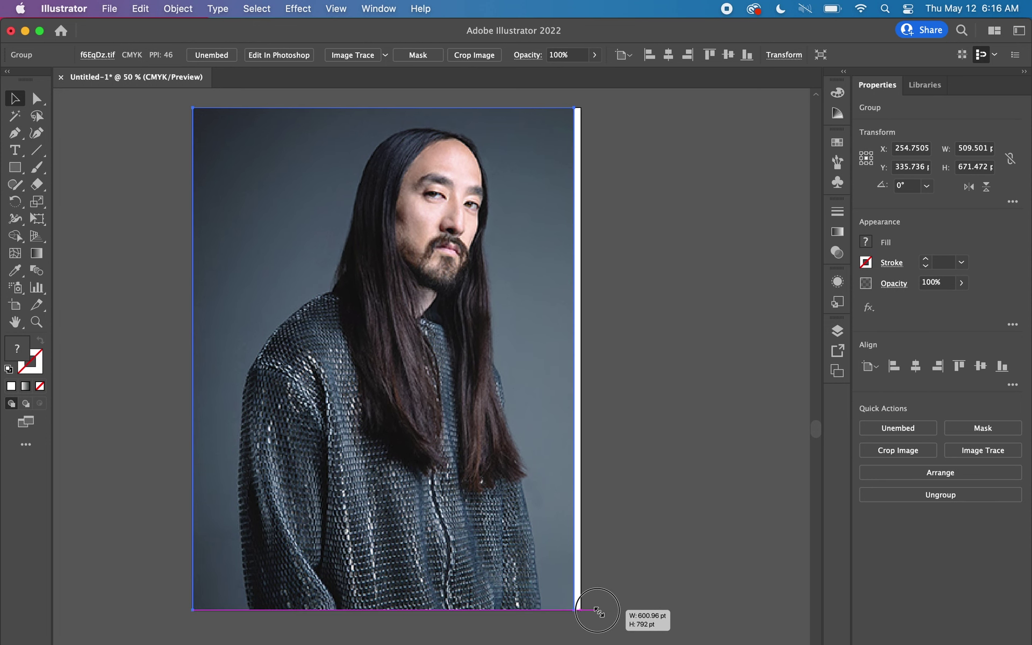
pyautogui.moveTo(598, 611); pyautogui.dragTo(599, 613)
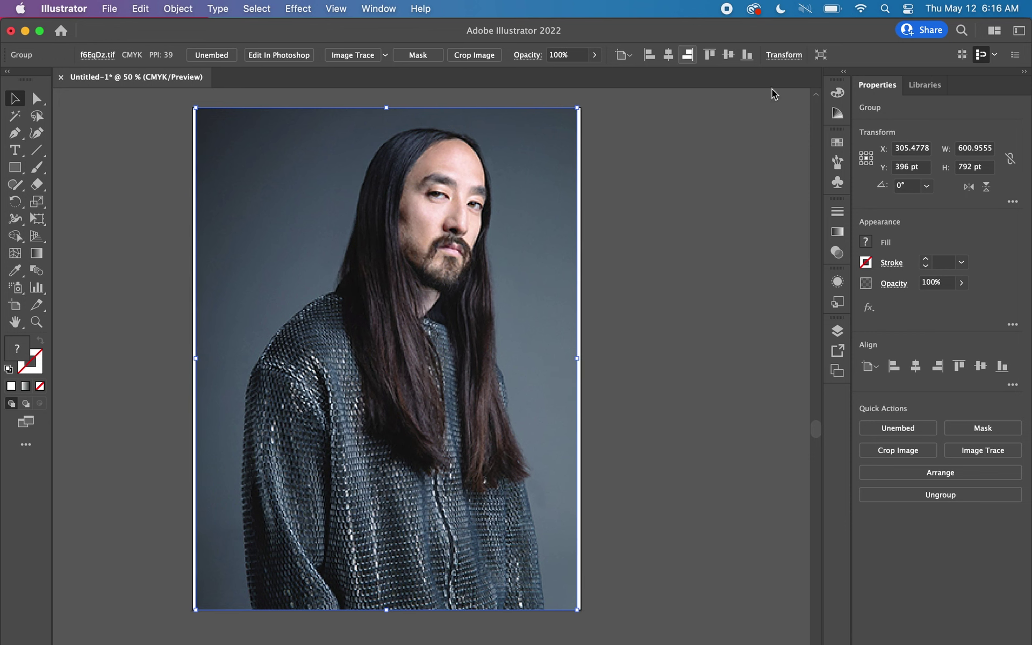
# Fade the photo to 50% opacity and lock it with Object > Lock > Selection
pyautogui.click(961, 282)
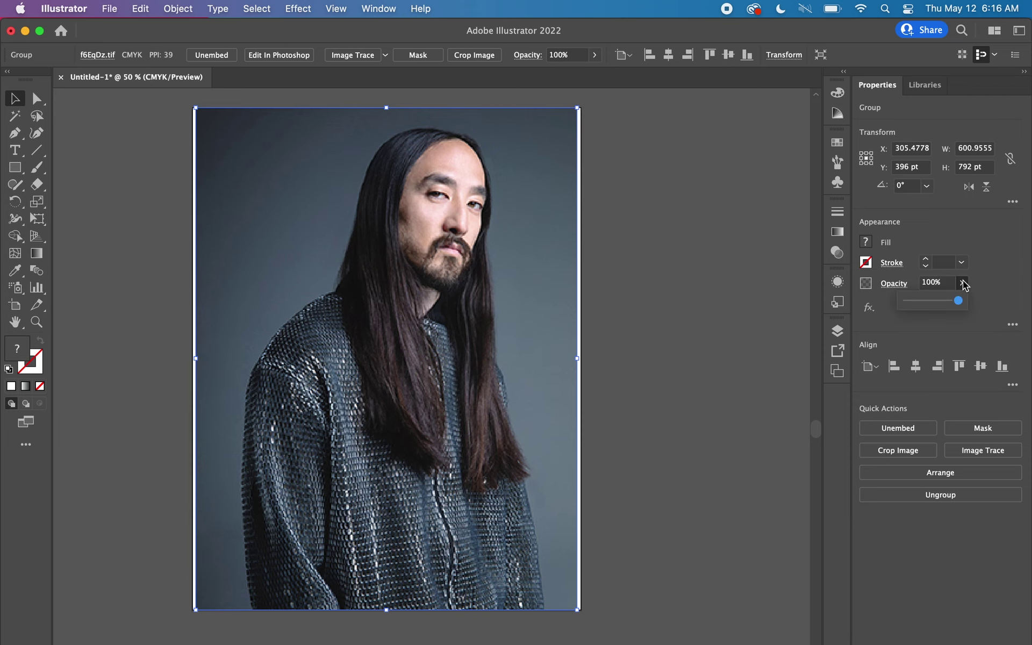
pyautogui.moveTo(958, 300); pyautogui.dragTo(929, 301)
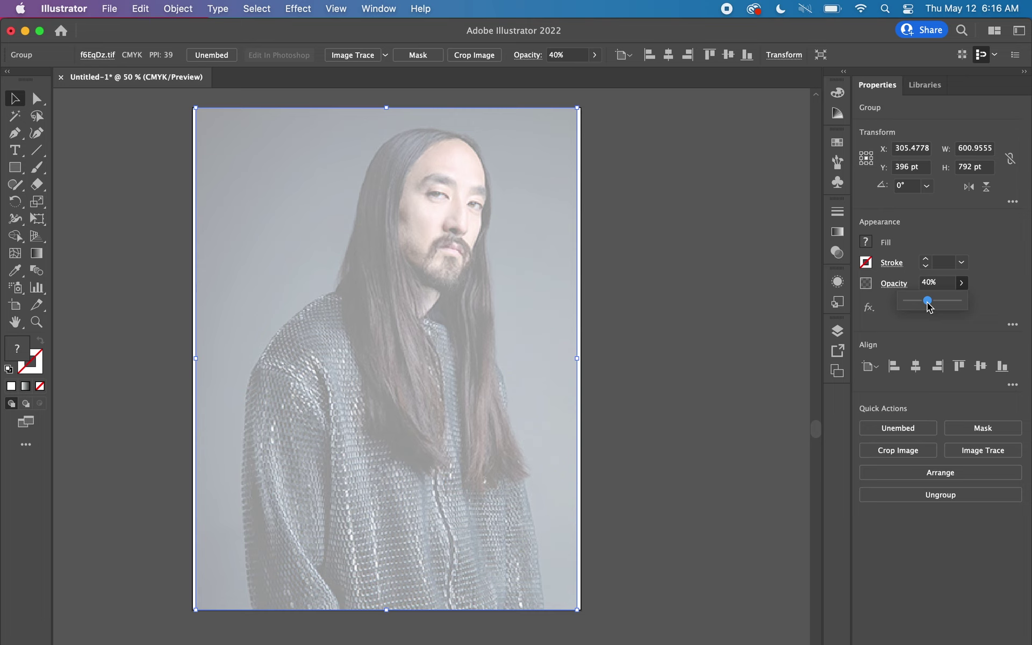
pyautogui.moveTo(929, 302); pyautogui.dragTo(934, 306)
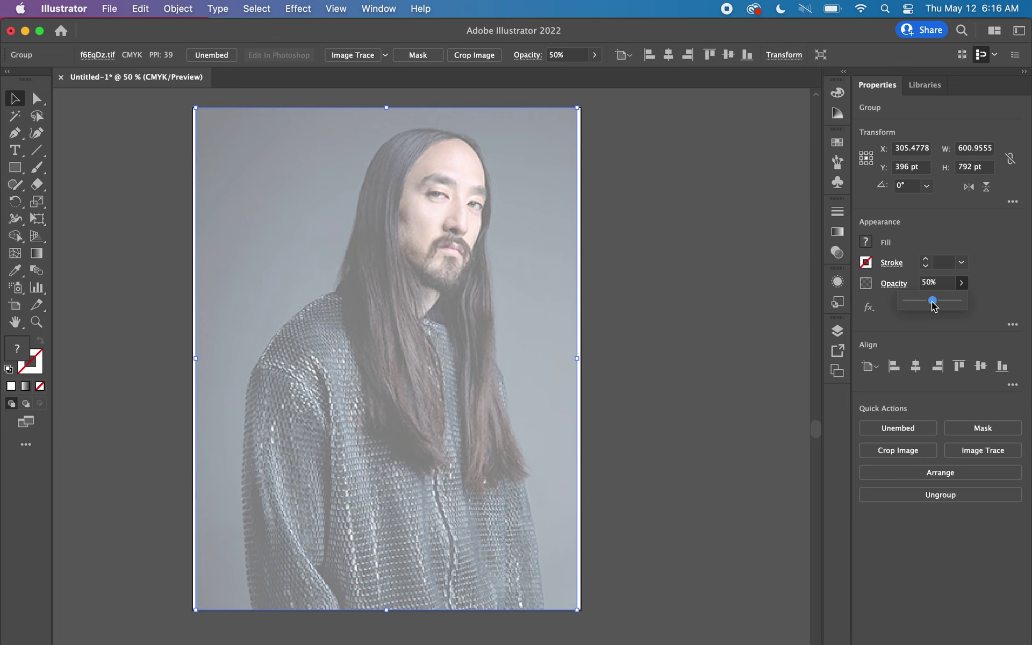
pyautogui.click(194, 7)
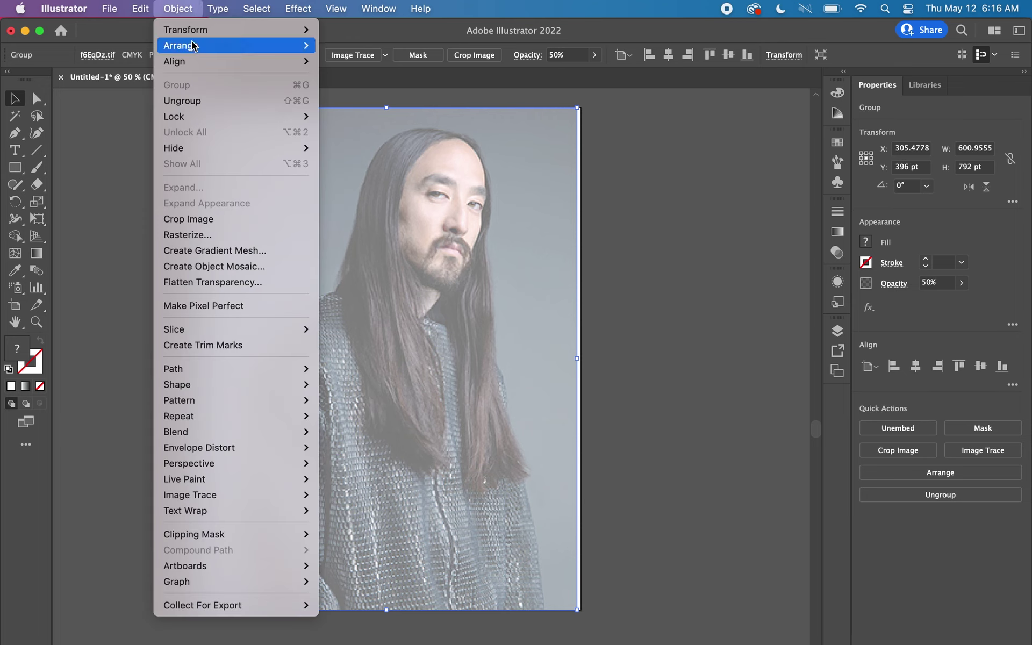
pyautogui.moveTo(234, 116)
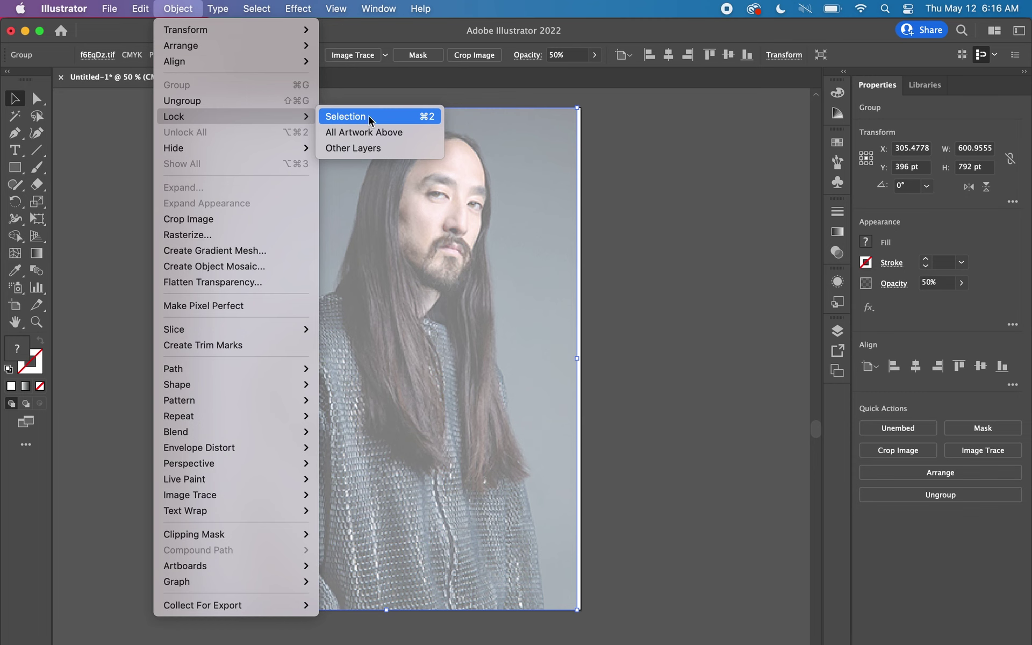
pyautogui.click(370, 117)
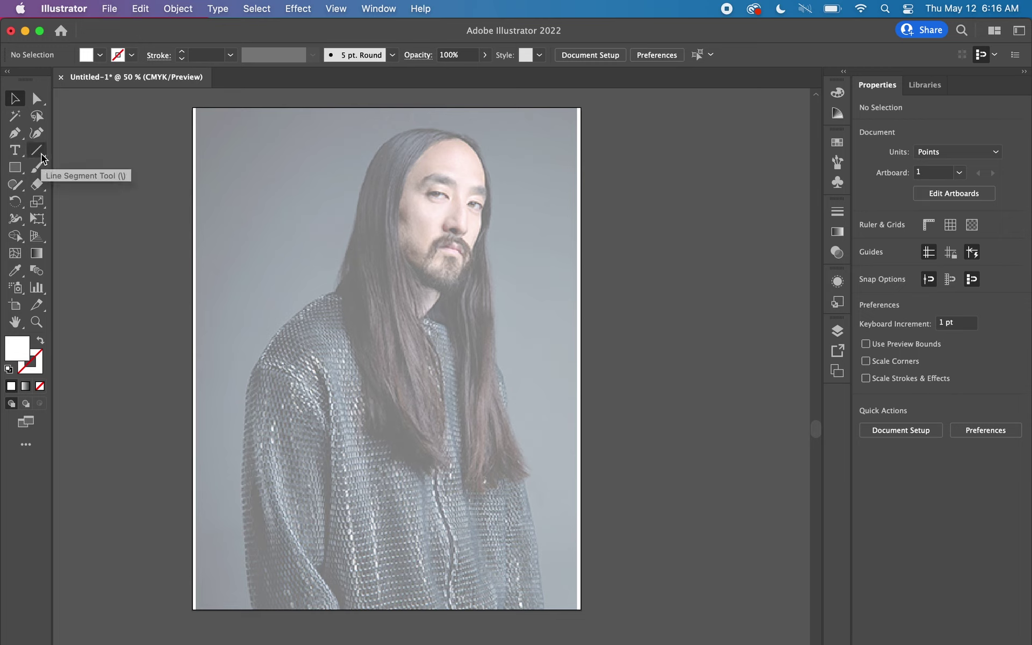
# Activate the Paintbrush tool and confirm its options with Fidelity left at Smooth
pyautogui.click(41, 168)
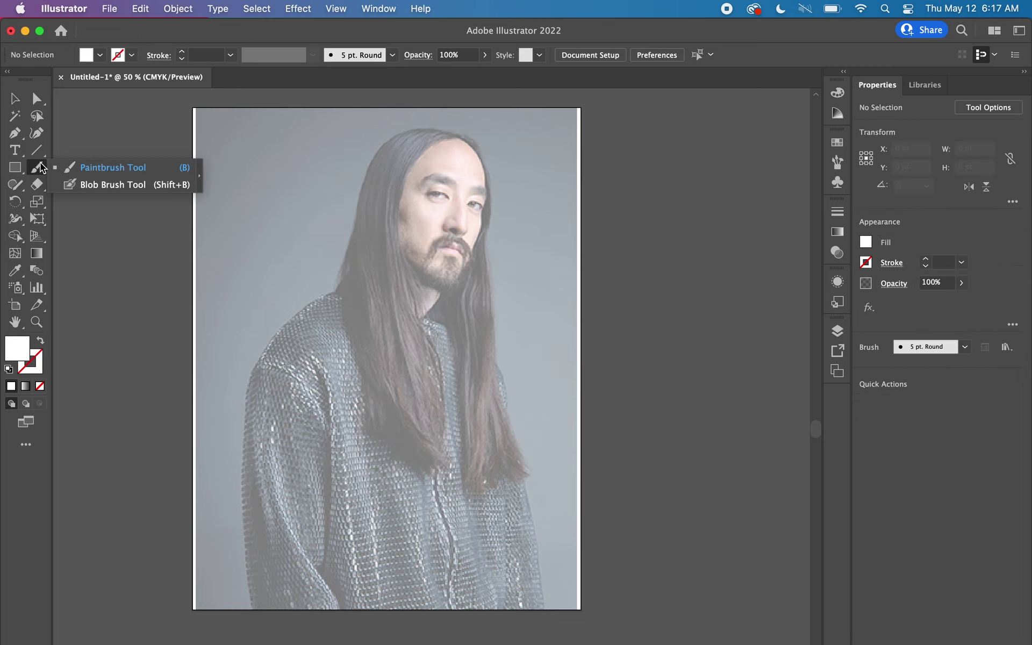
pyautogui.click(41, 168)
pyautogui.doubleClick(41, 168)
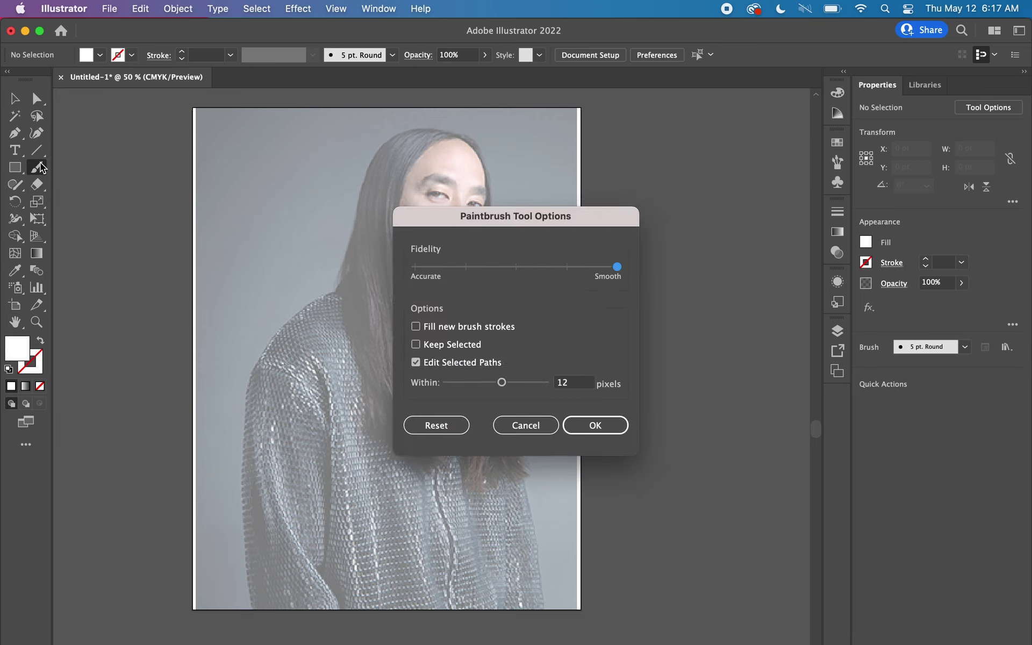
pyautogui.moveTo(614, 266)
pyautogui.mouseDown()
pyautogui.moveTo(564, 266)
pyautogui.moveTo(633, 266)
pyautogui.mouseUp()
pyautogui.click(577, 429)
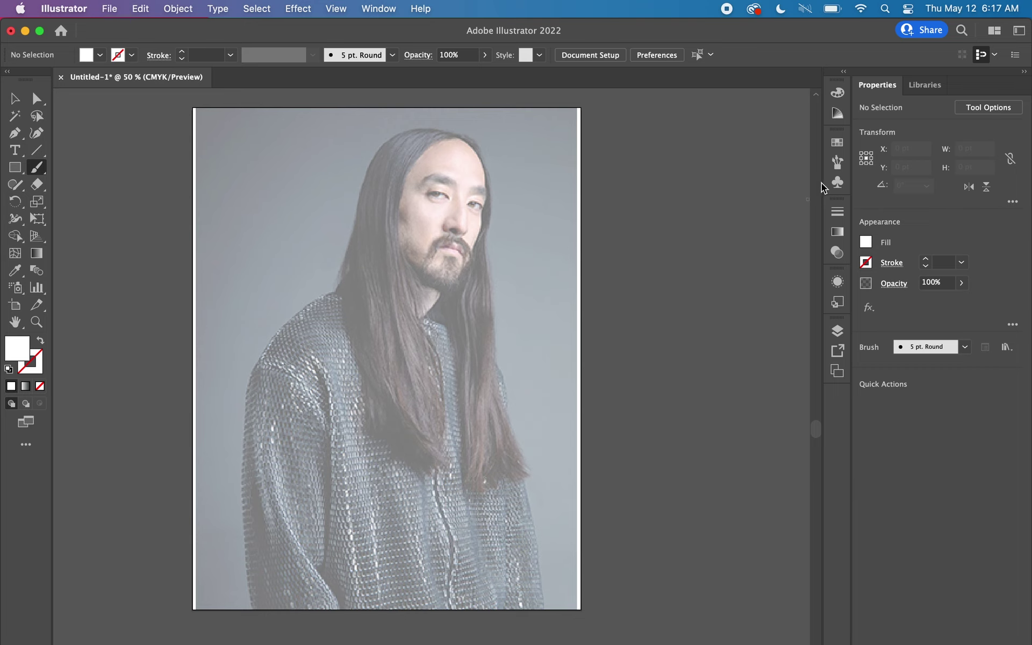
# Load the Artistic_Ink brush library from the Brushes panel
pyautogui.click(840, 163)
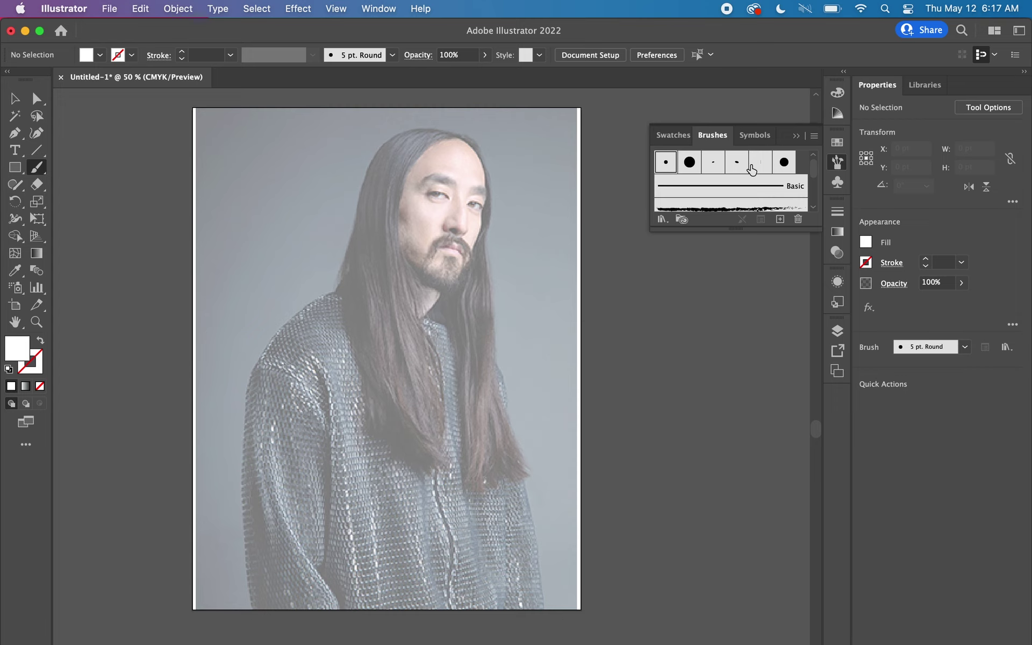
pyautogui.scroll(-3, 704, 188)
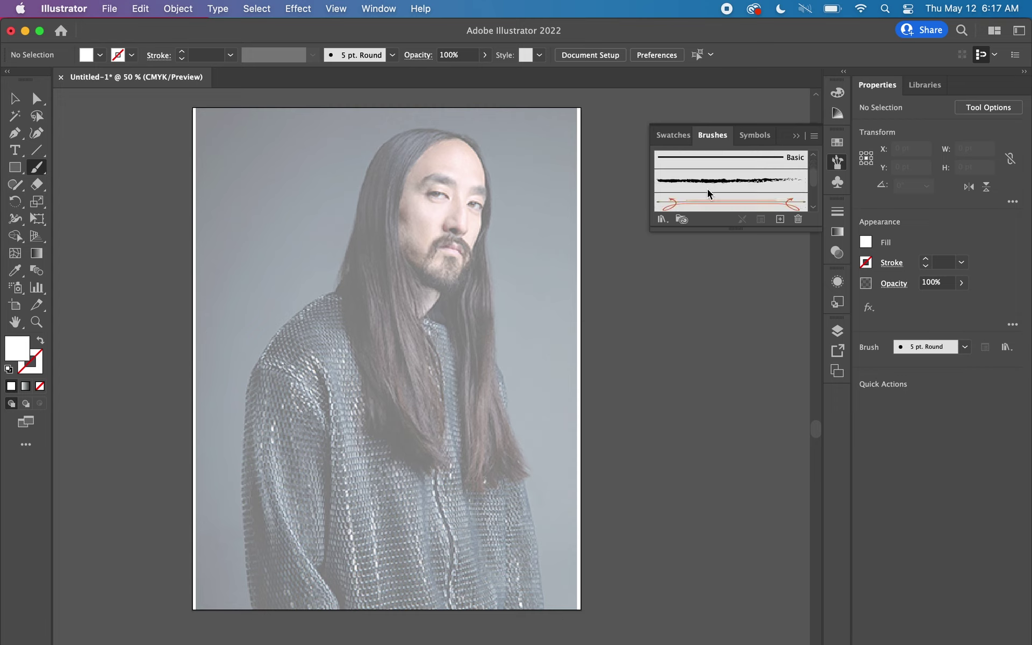
pyautogui.scroll(-1, 707, 188)
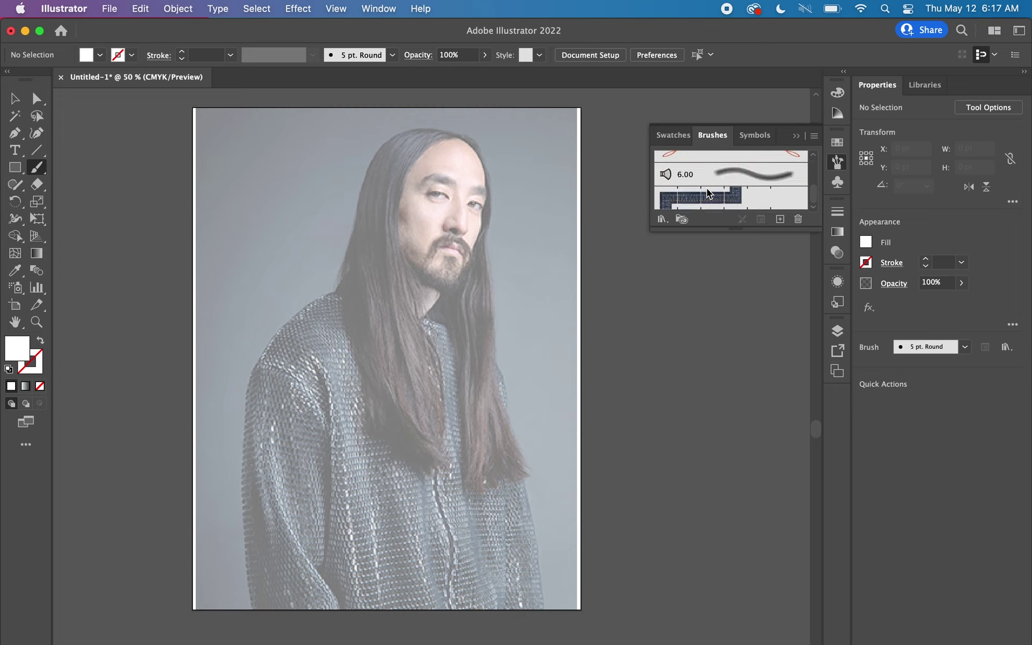
pyautogui.click(662, 219)
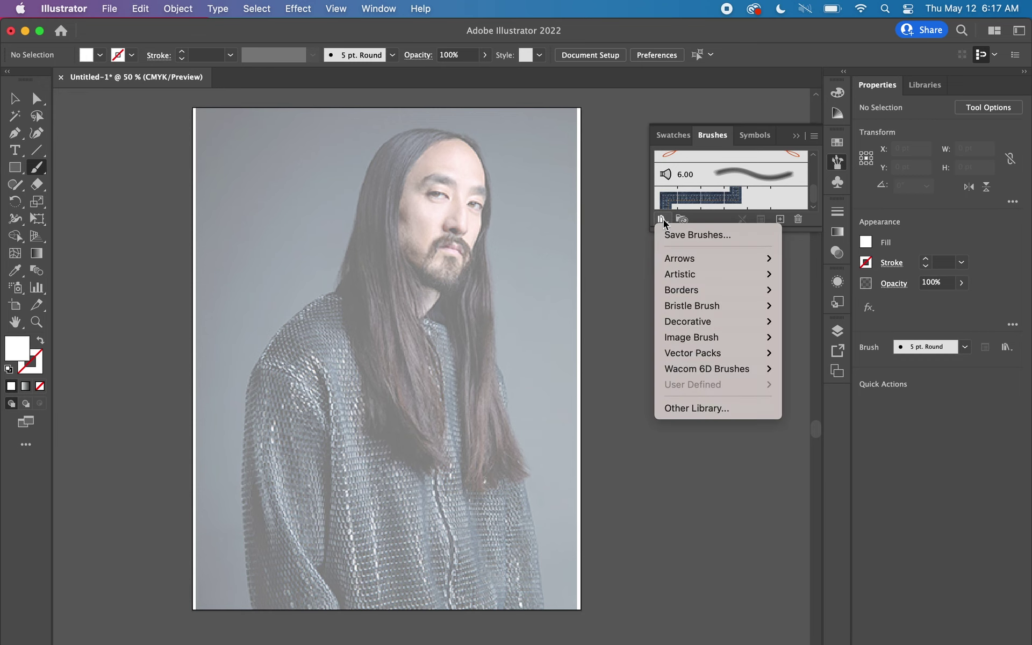
pyautogui.moveTo(679, 274)
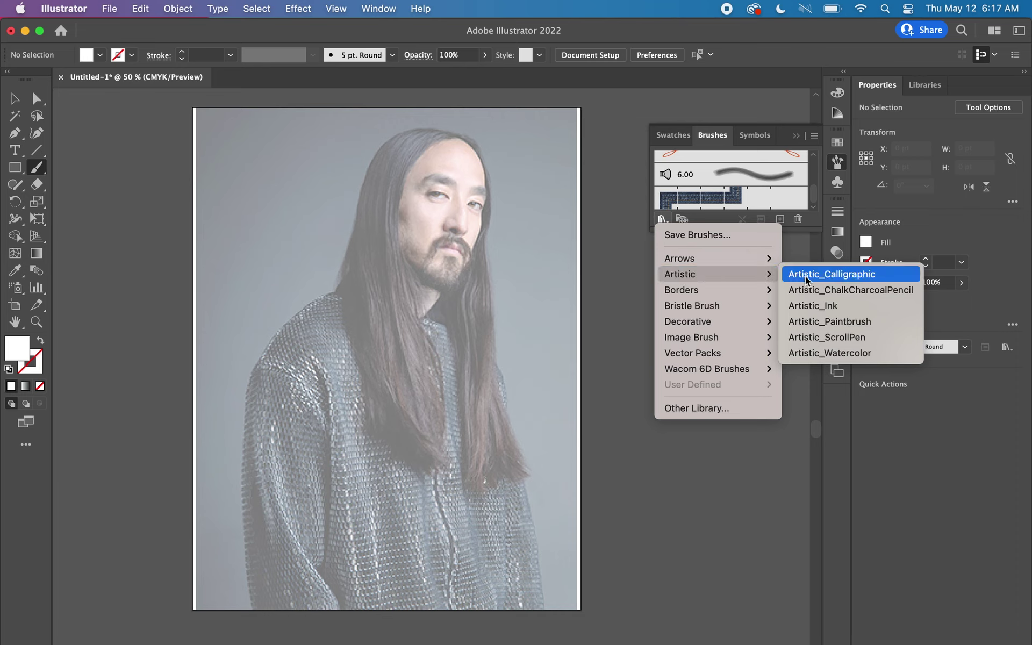
pyautogui.click(815, 309)
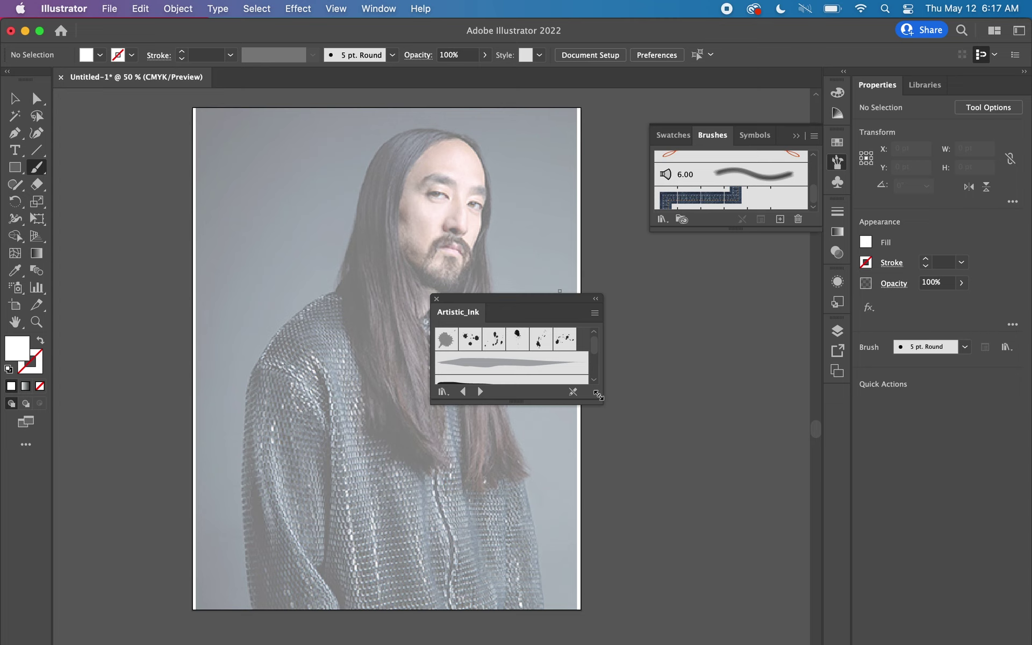
# Enlarge and reposition the Artistic_Ink panel, then make Calligraphy 1 the current brush
pyautogui.moveTo(599, 400); pyautogui.dragTo(652, 638)
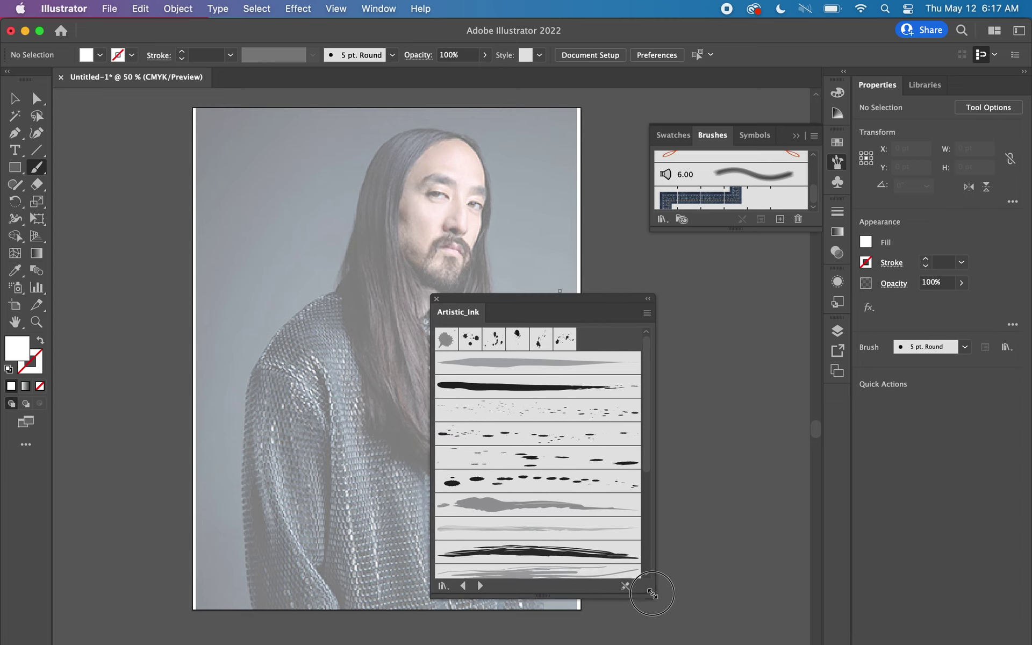
pyautogui.moveTo(577, 309); pyautogui.dragTo(677, 148)
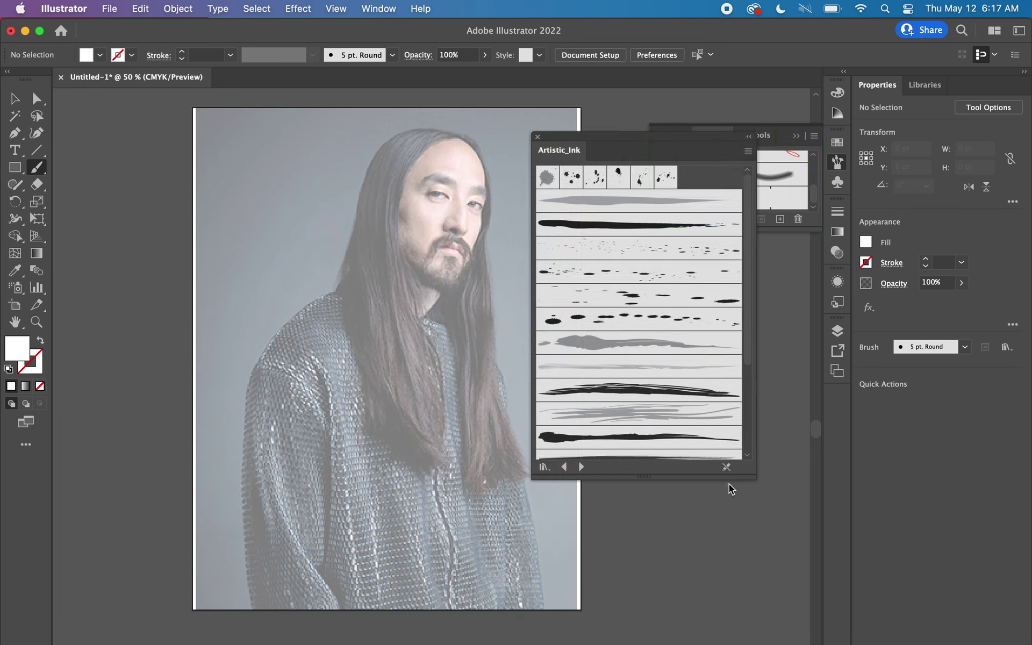
pyautogui.moveTo(751, 476); pyautogui.dragTo(783, 643)
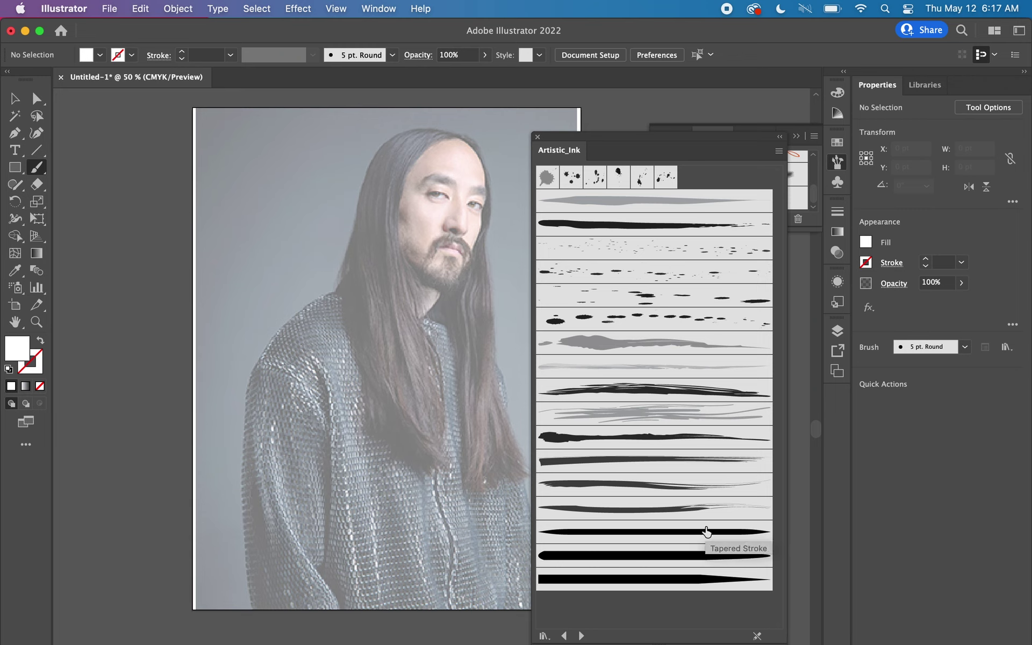
pyautogui.click(635, 226)
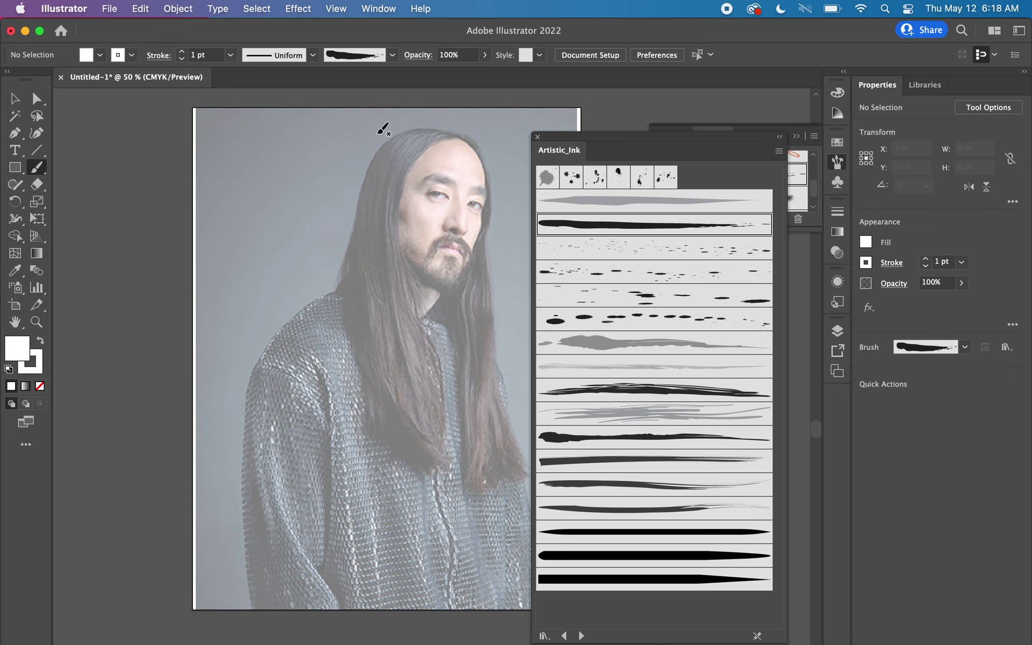
# Turn the Control bar off and back on via the Window menu
pyautogui.click(313, 55)
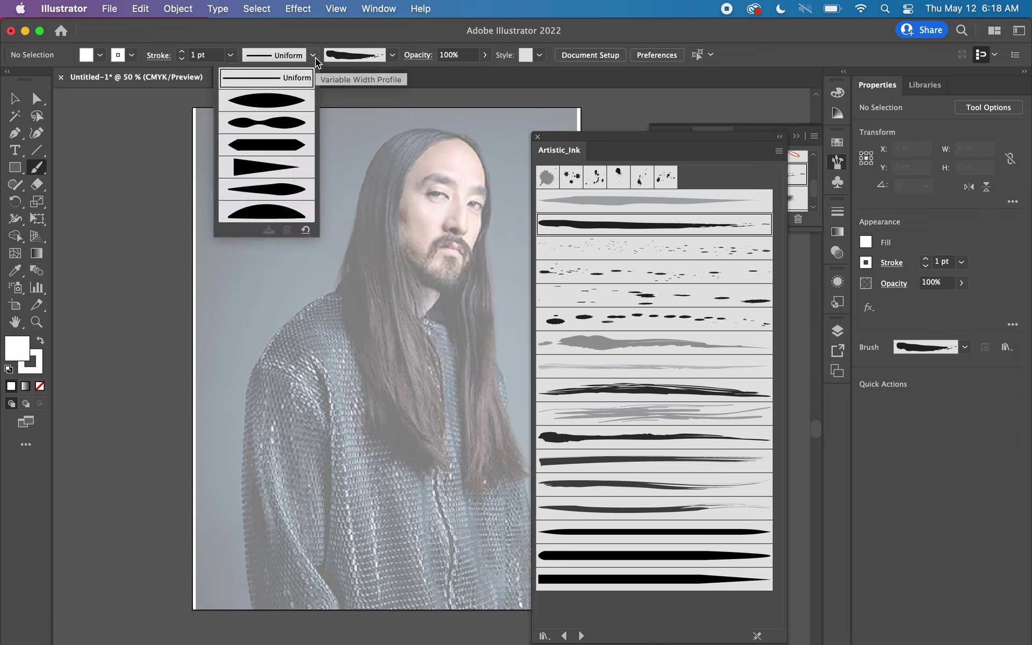
pyautogui.click(315, 57)
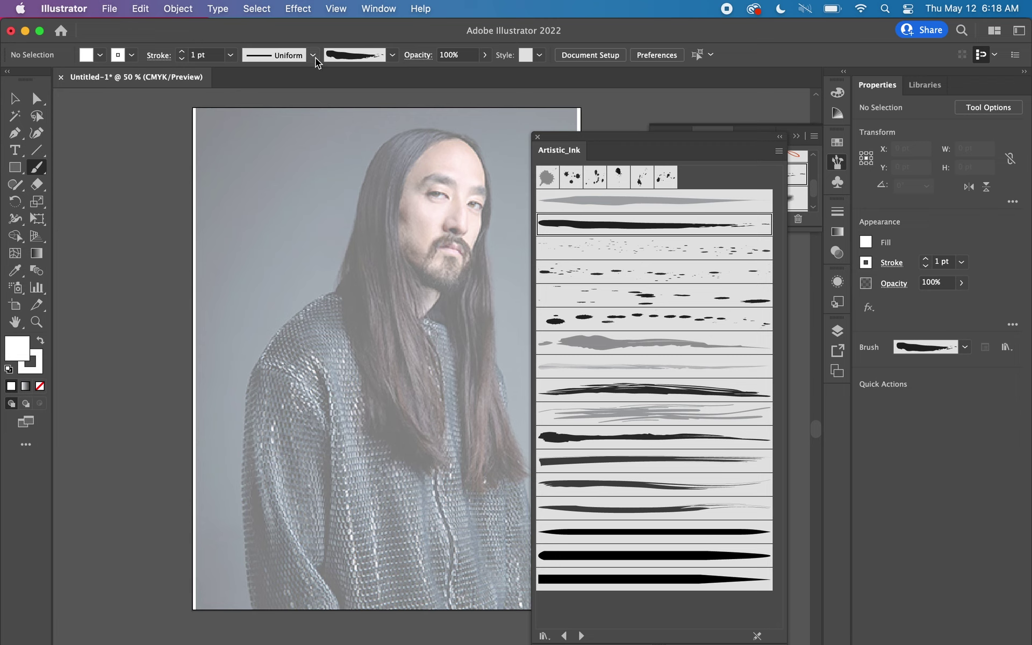
pyautogui.click(379, 8)
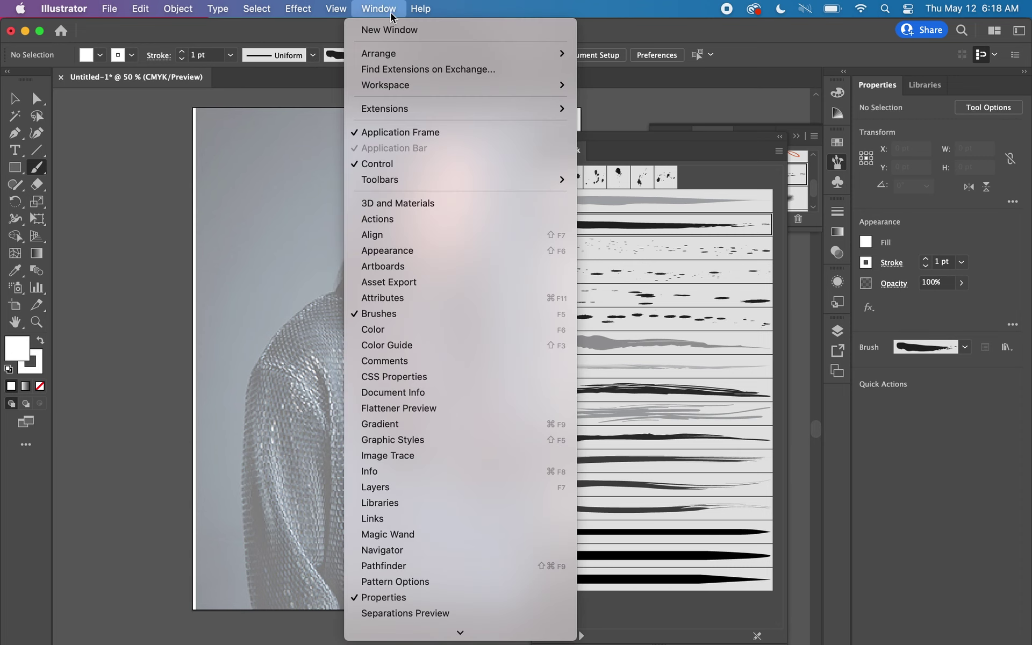
pyautogui.click(385, 164)
pyautogui.click(379, 8)
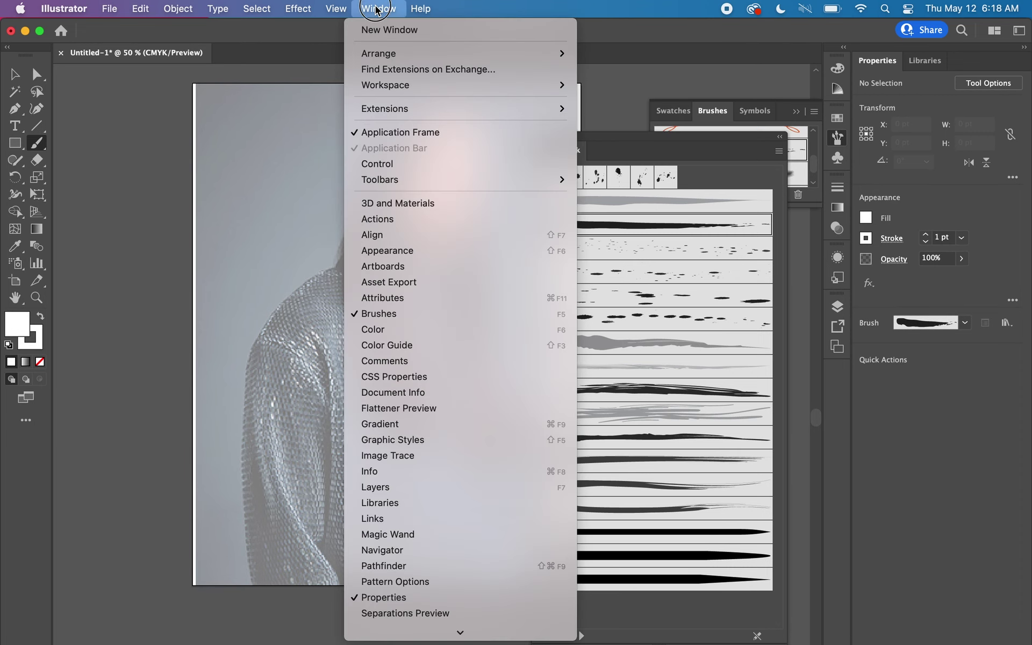
pyautogui.click(381, 165)
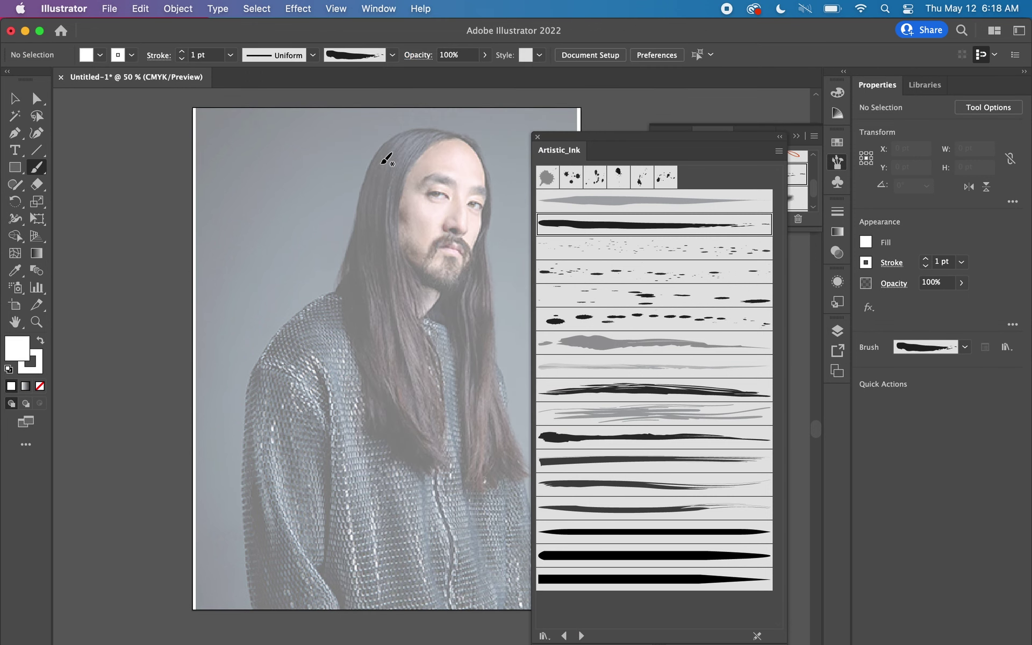
# Give brush strokes a tapered width profile and close the Artistic_Ink library
pyautogui.click(313, 55)
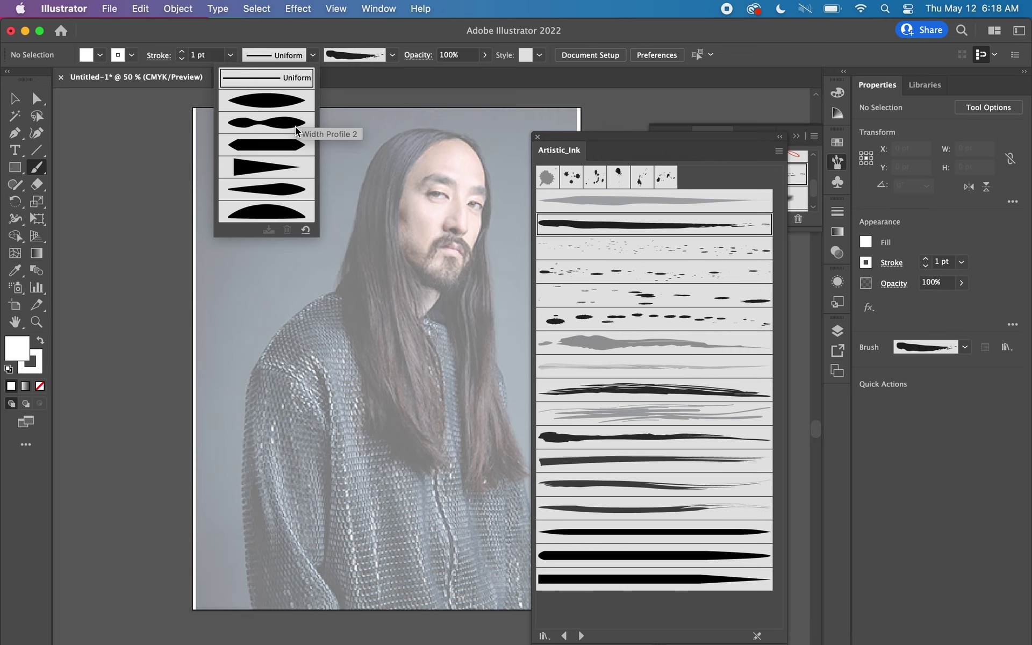
pyautogui.click(293, 189)
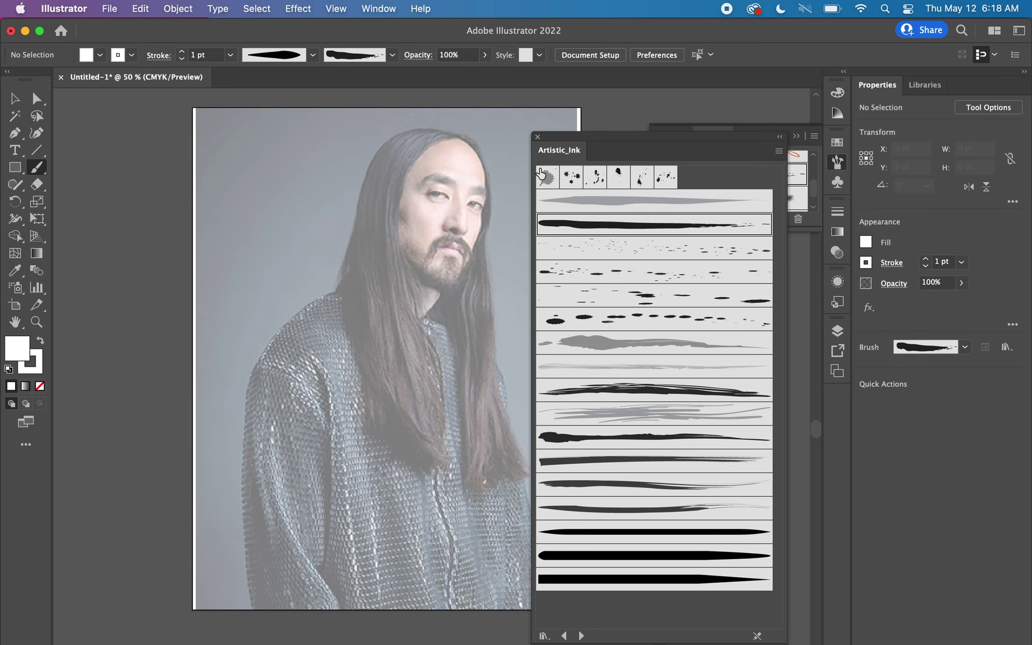
pyautogui.click(538, 138)
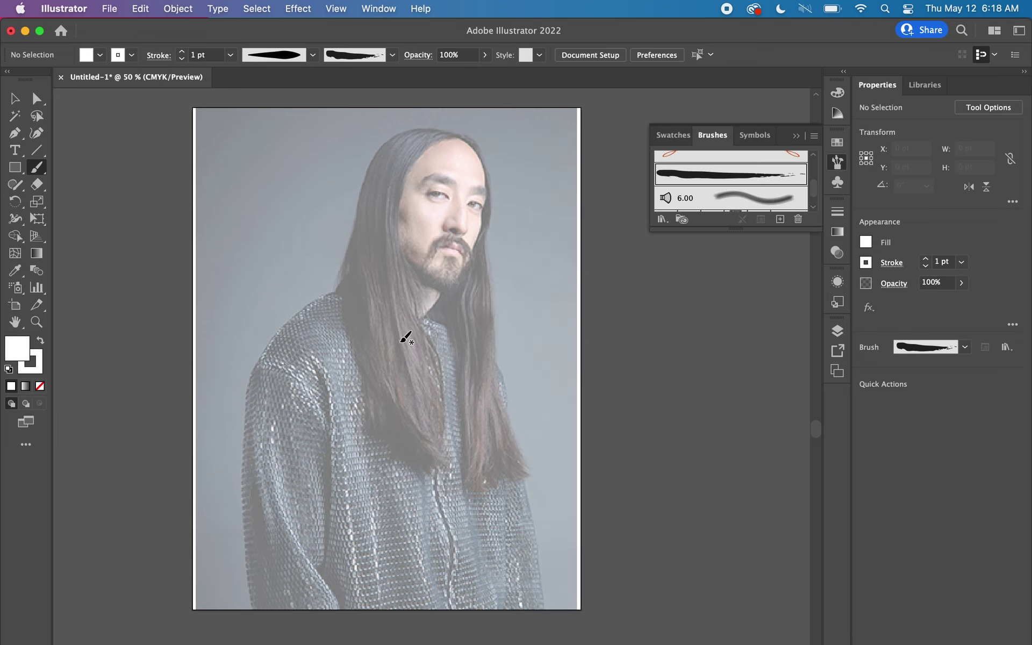
# Zoom in and paint an arched stroke from the page bottom around the shoulders; collapse Brushes
pyautogui.press('super+equal')
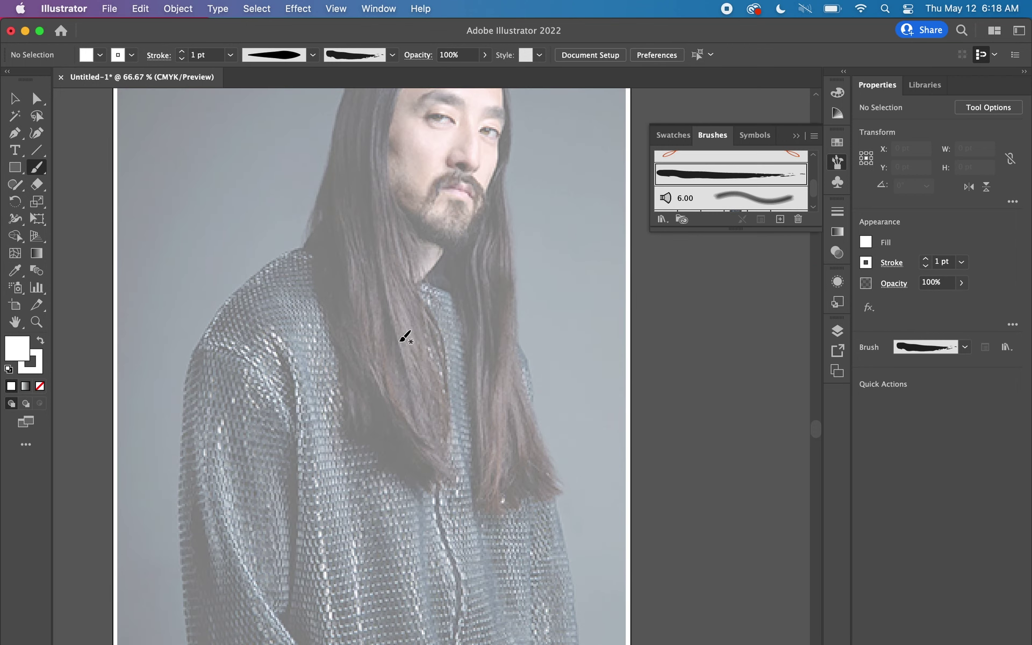
pyautogui.scroll(-1, 371, 430)
pyautogui.scroll(-2, 369, 436)
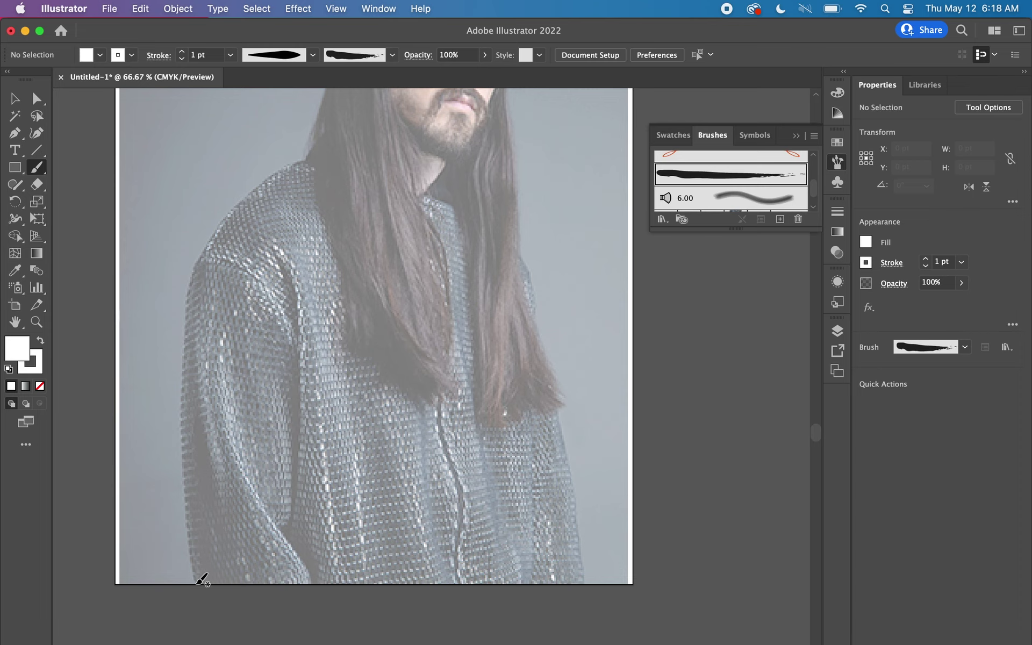
pyautogui.moveTo(197, 583)
pyautogui.mouseDown()
pyautogui.moveTo(177, 336)
pyautogui.moveTo(203, 237)
pyautogui.moveTo(249, 177)
pyautogui.moveTo(325, 152)
pyautogui.moveTo(453, 196)
pyautogui.moveTo(526, 255)
pyautogui.moveTo(589, 610)
pyautogui.mouseUp()
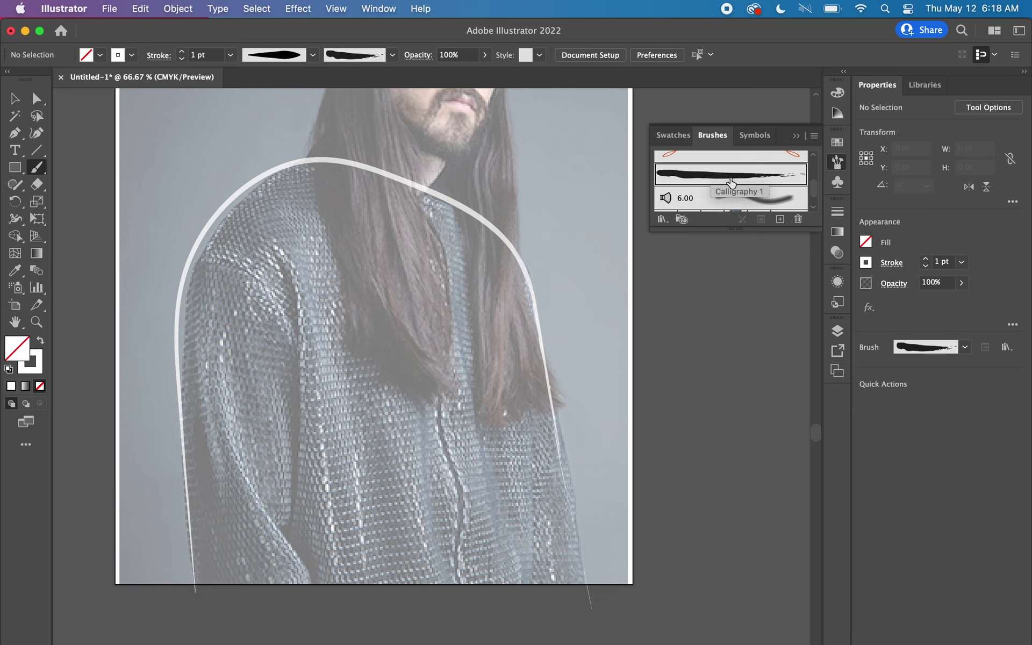
pyautogui.click(712, 136)
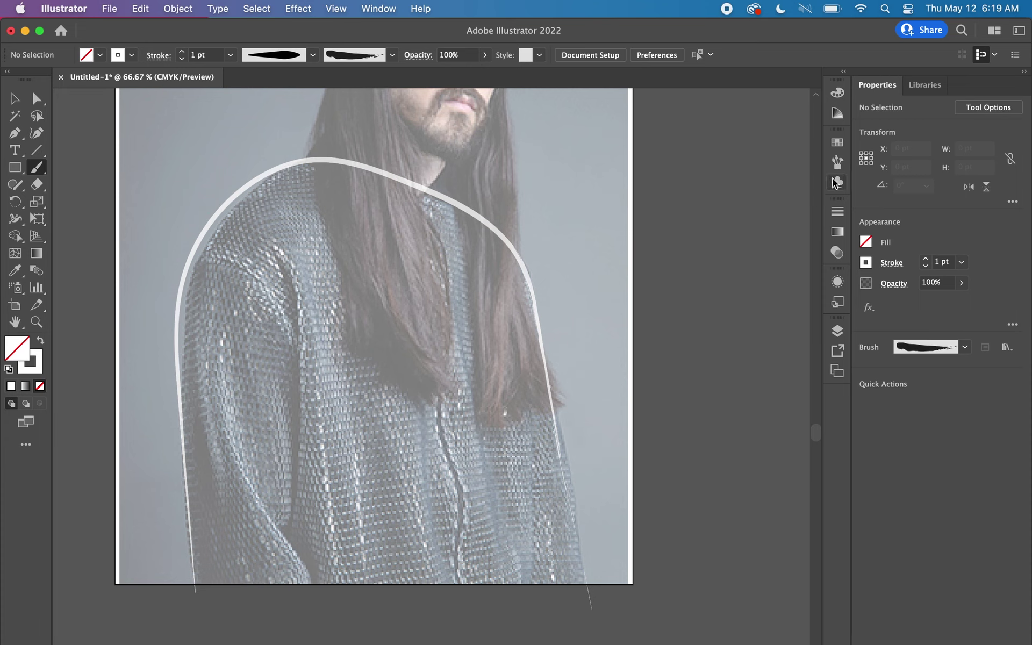
# Reopen the Brushes panel and load the Artistic > Artistic_Paintbrush library
pyautogui.click(840, 165)
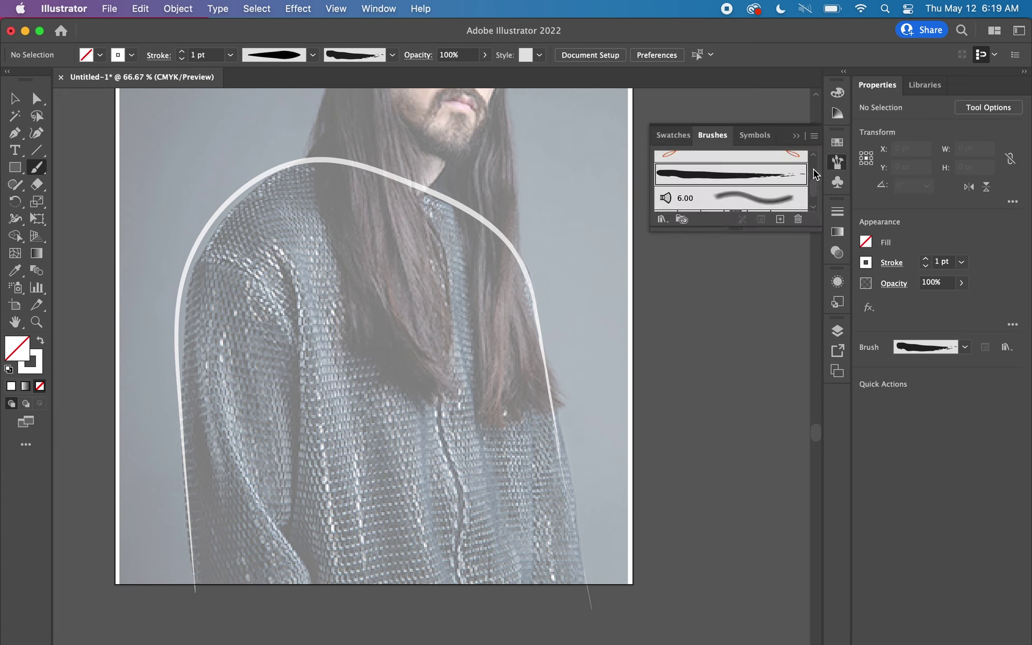
pyautogui.scroll(3, 816, 173)
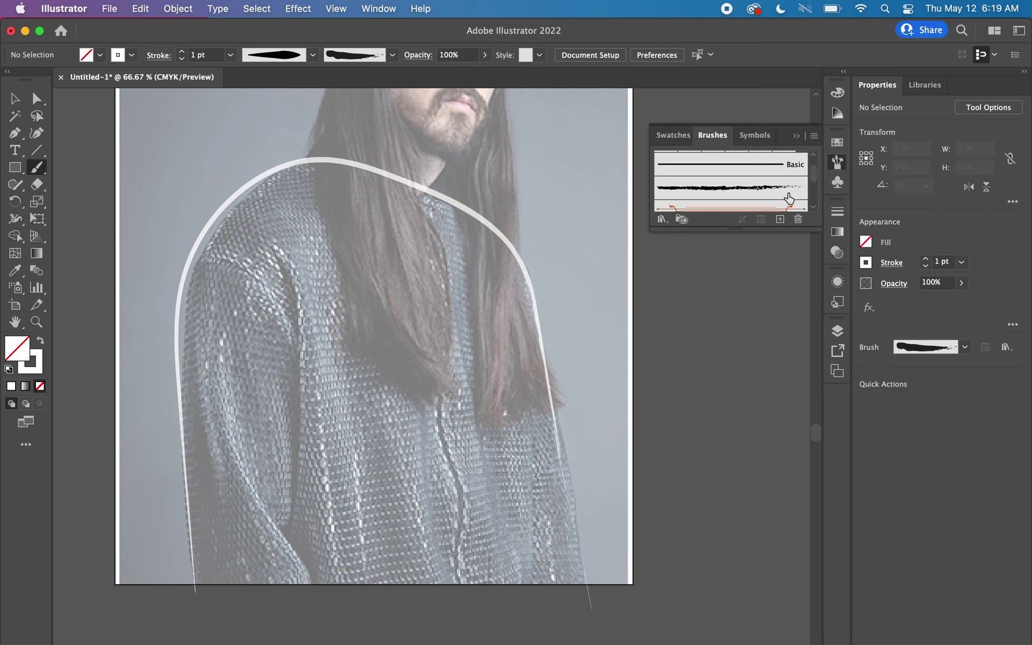
pyautogui.click(815, 209)
pyautogui.click(814, 209)
pyautogui.click(814, 210)
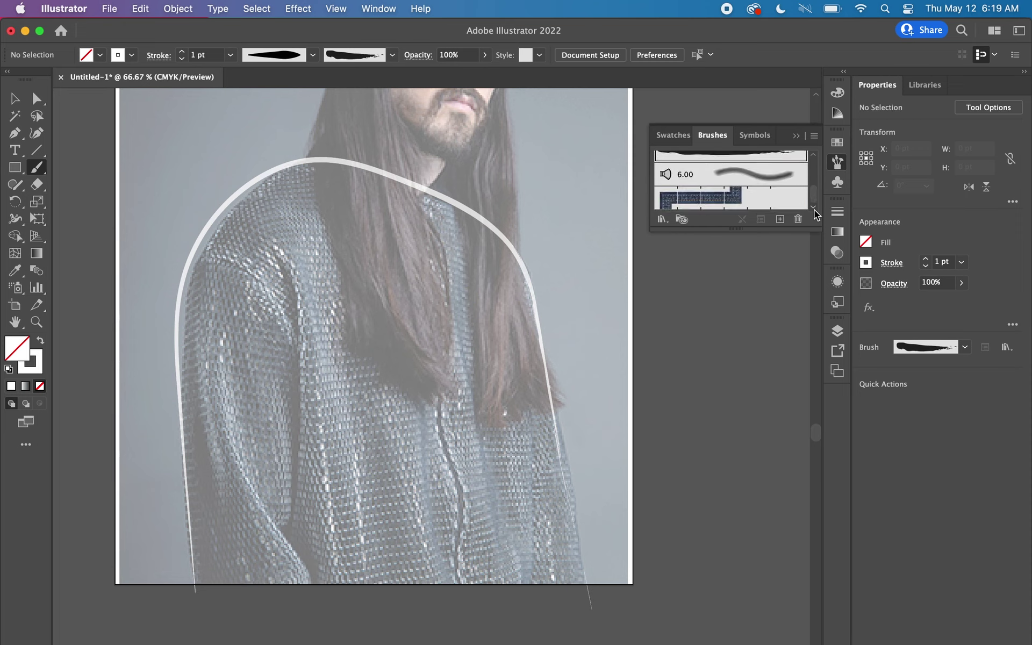
pyautogui.click(671, 220)
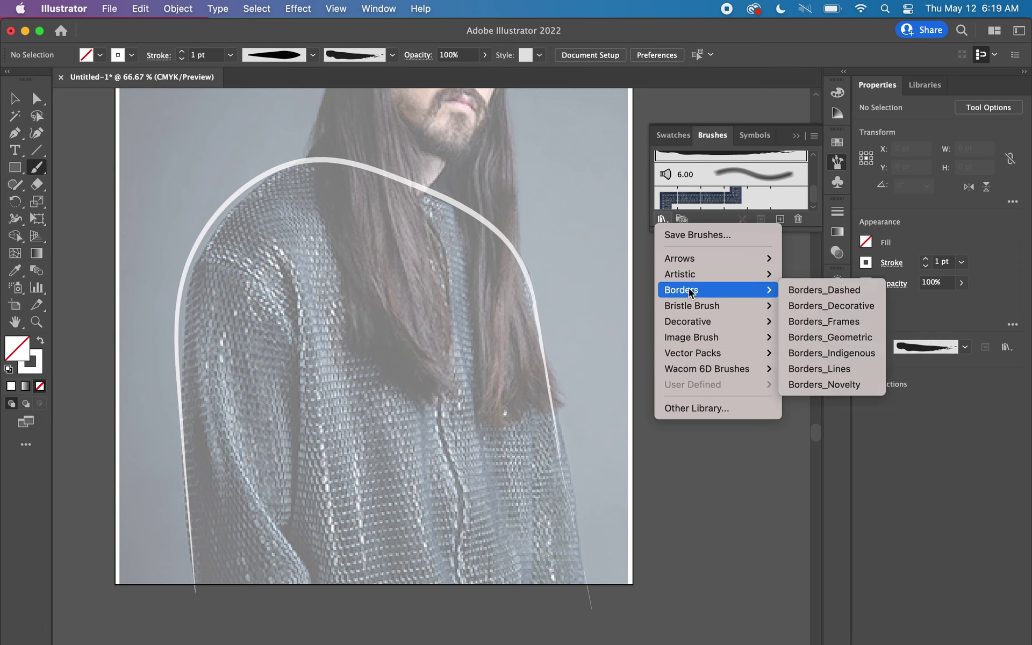
pyautogui.moveTo(681, 275)
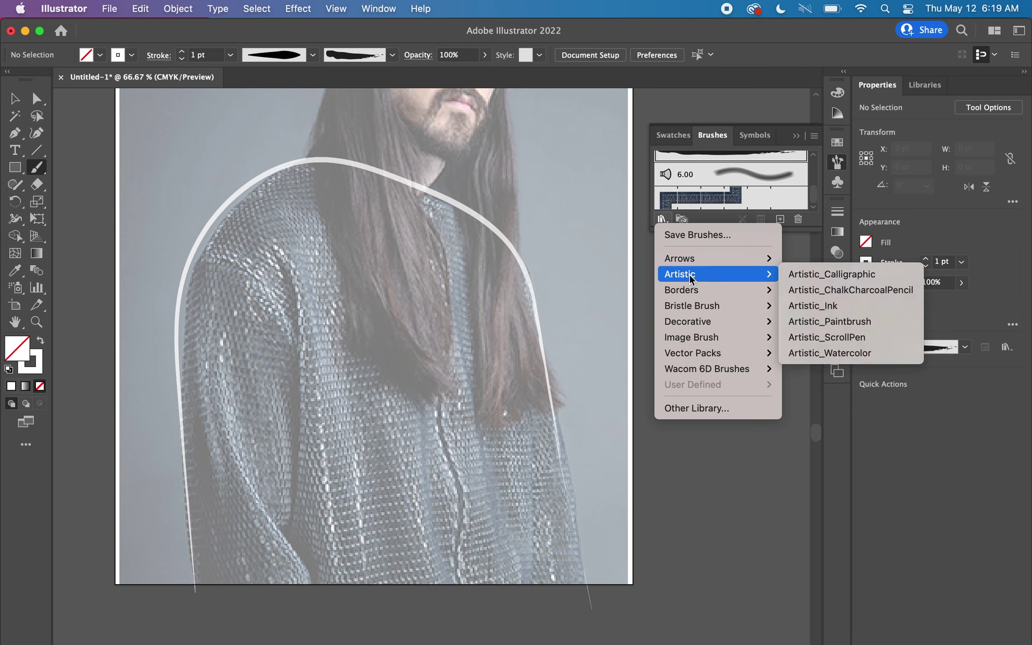
pyautogui.click(825, 321)
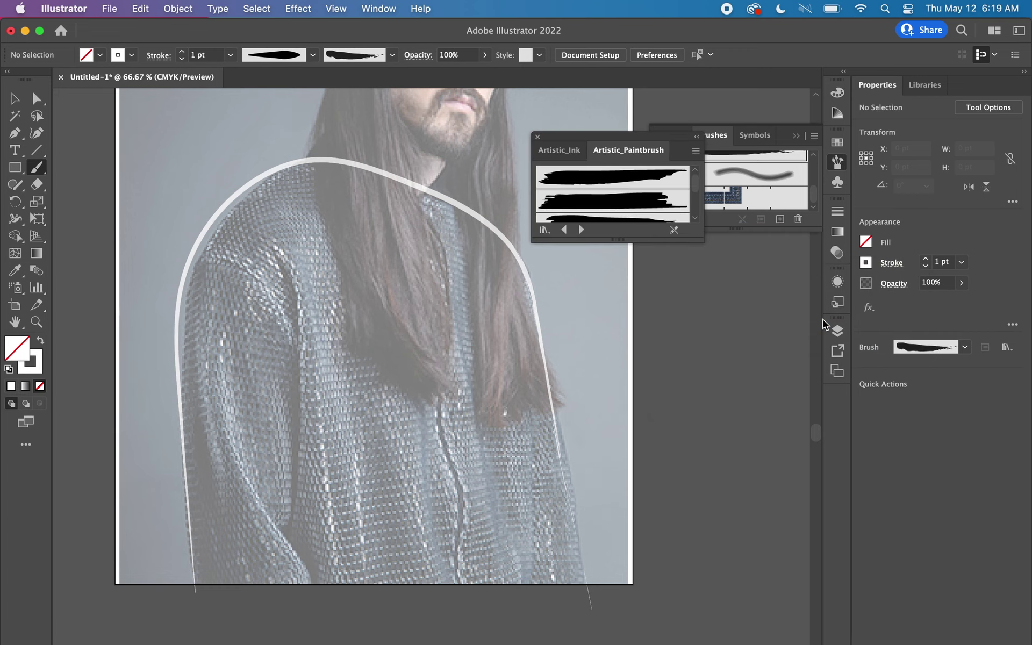
# Apply the first Artistic_Paintbrush brush to the arched shoulder path
pyautogui.click(643, 181)
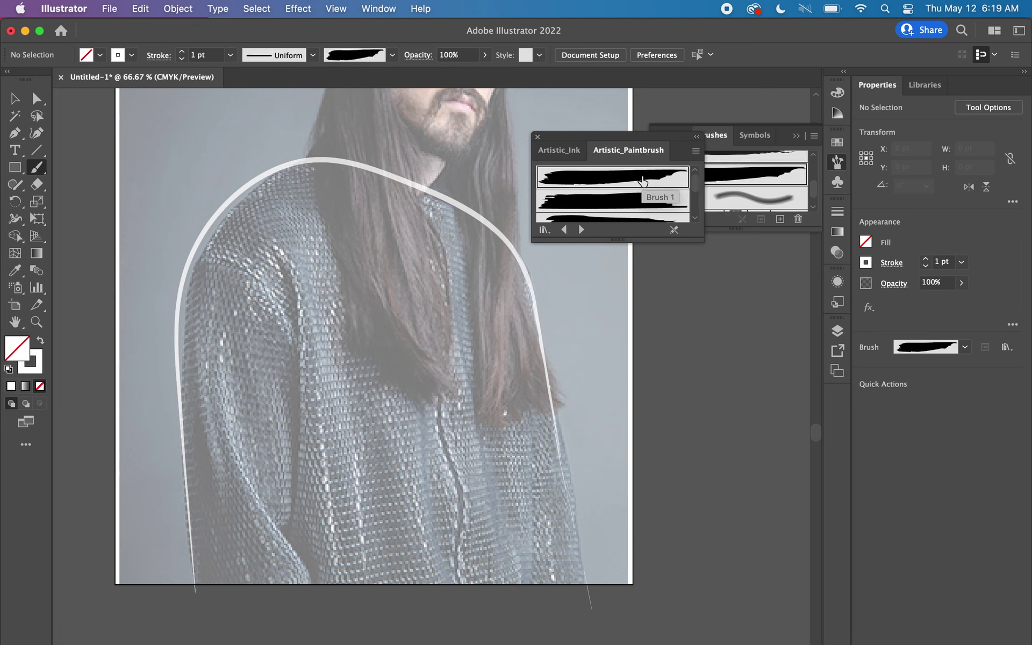
pyautogui.click(15, 98)
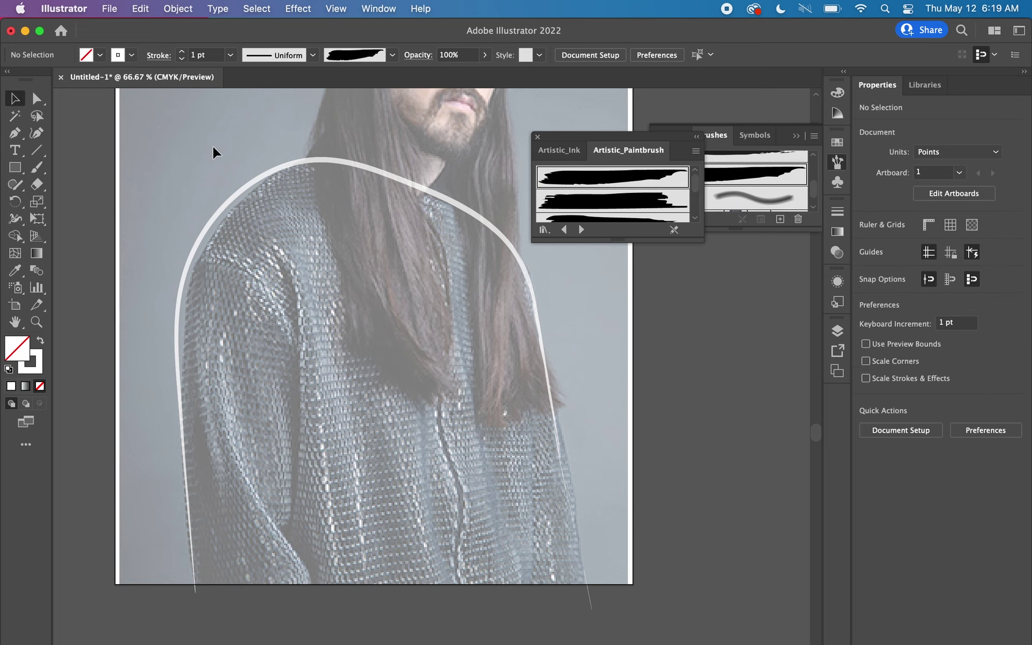
pyautogui.click(285, 166)
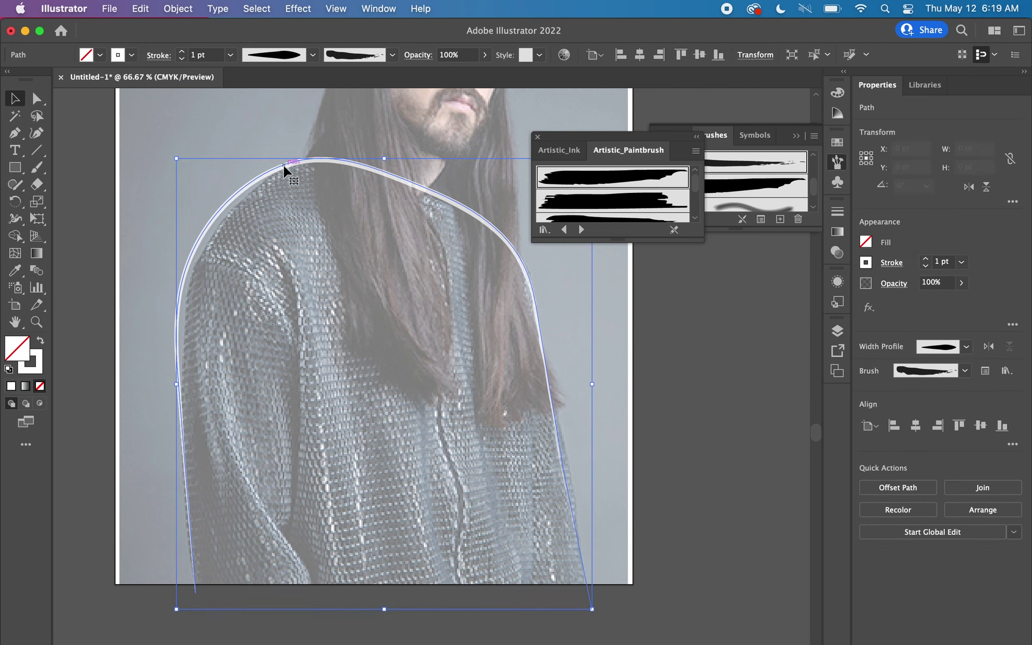
pyautogui.click(600, 183)
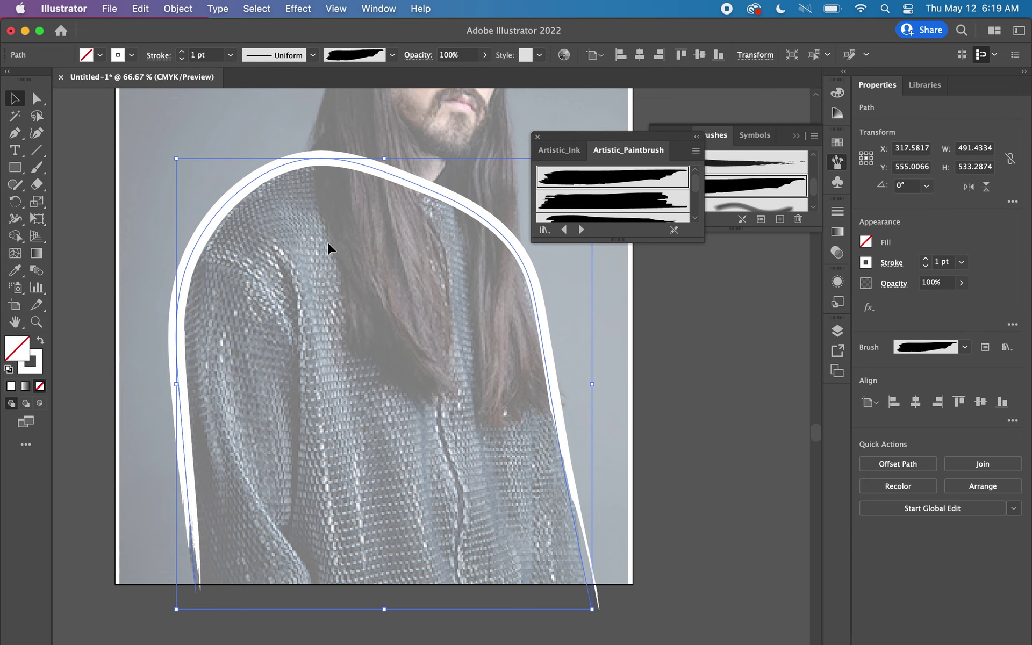
# Set the arched stroke to Width Profile 1 so it tapers at both ends
pyautogui.click(312, 55)
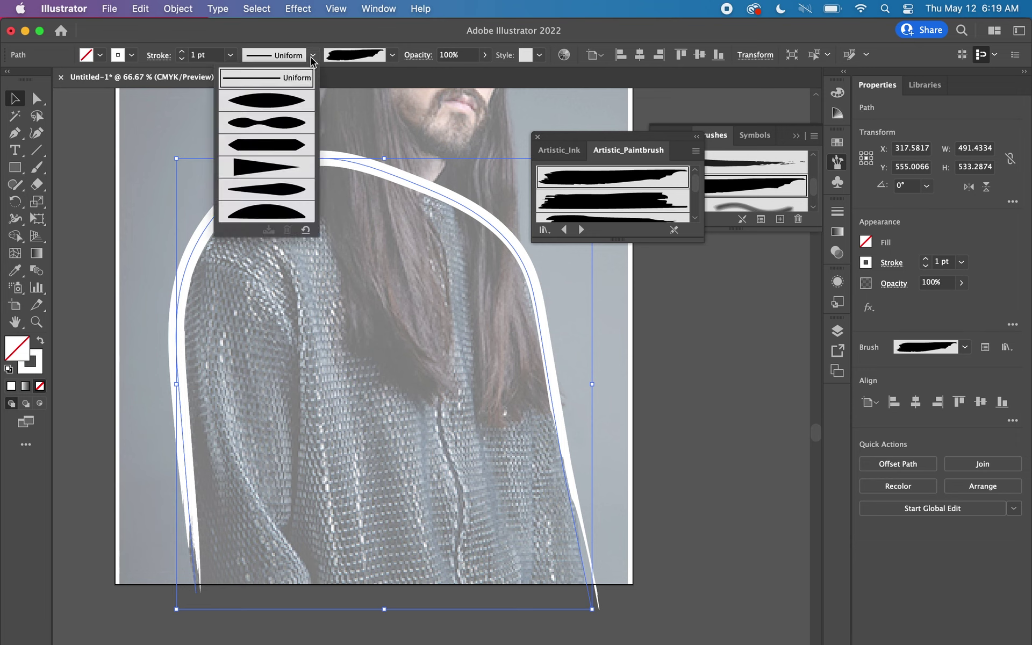
pyautogui.click(285, 102)
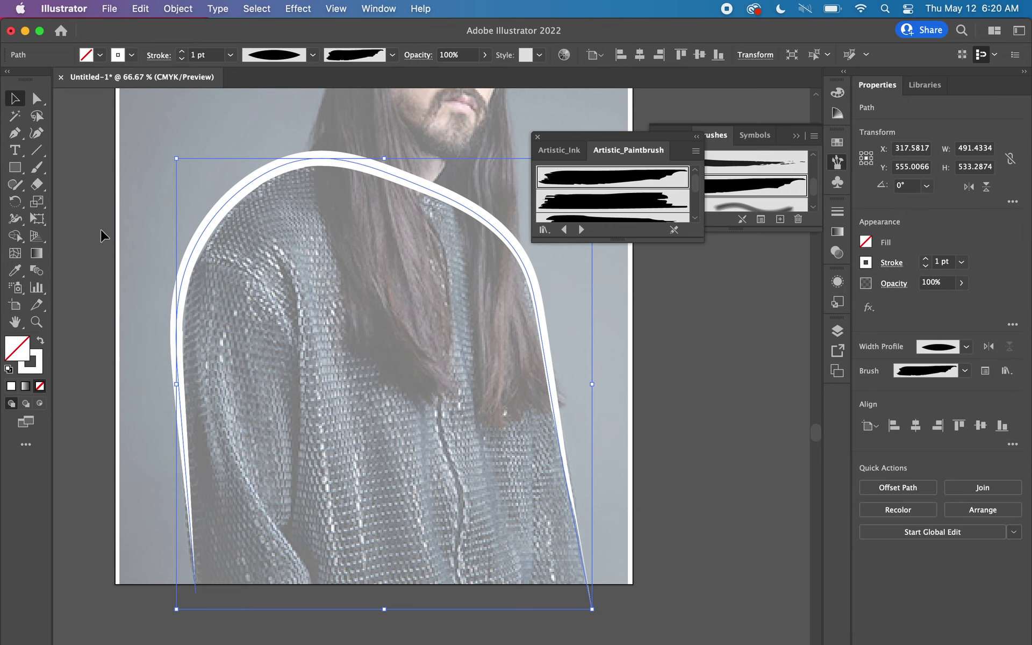
pyautogui.click(33, 102)
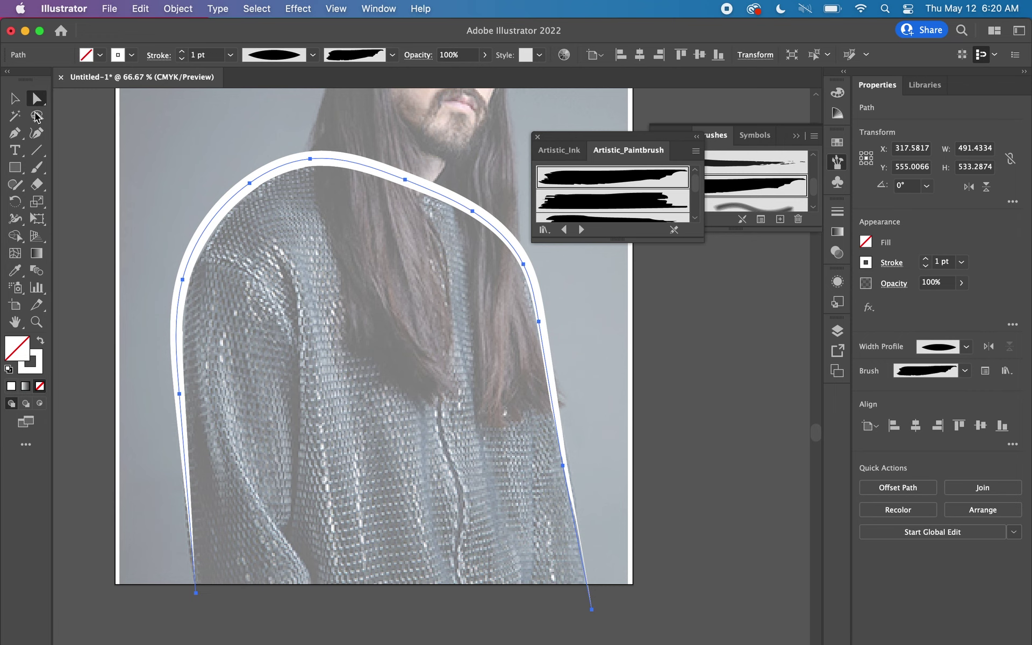
# Drag the arch's bottom-left and bottom-right end anchors down below the page edge
pyautogui.scroll(-2, 240, 615)
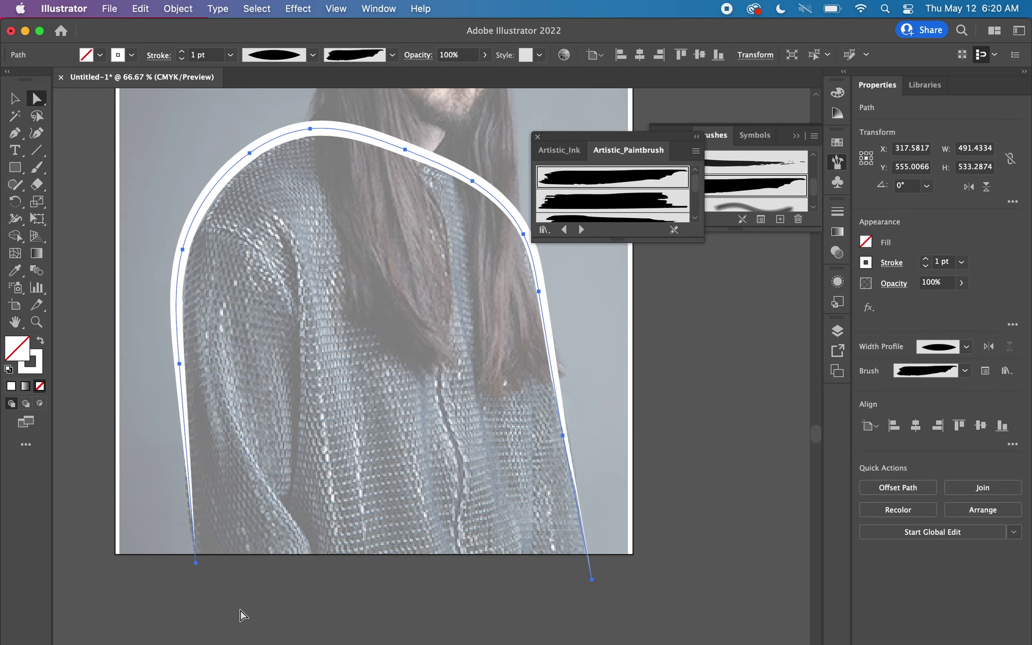
pyautogui.moveTo(195, 562); pyautogui.dragTo(199, 571)
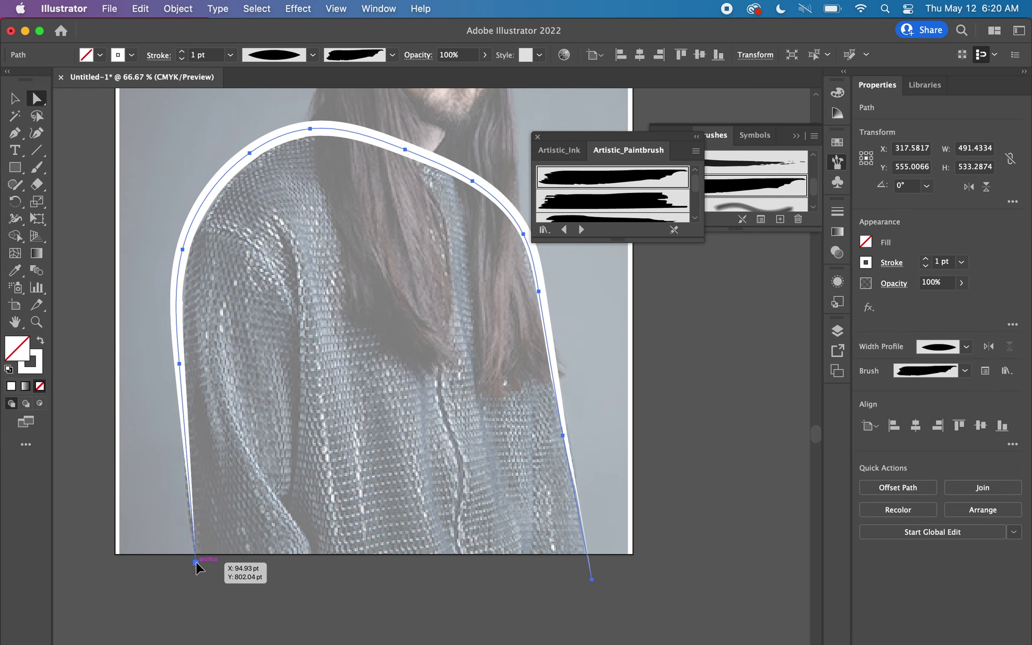
pyautogui.moveTo(199, 571); pyautogui.dragTo(198, 617)
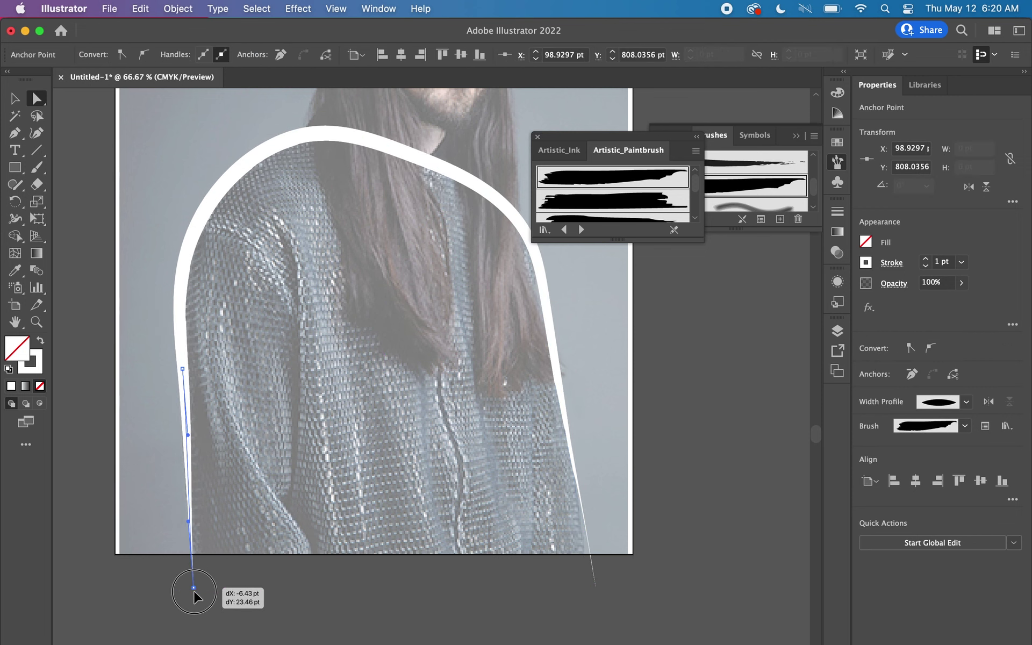
pyautogui.moveTo(199, 617); pyautogui.dragTo(200, 619)
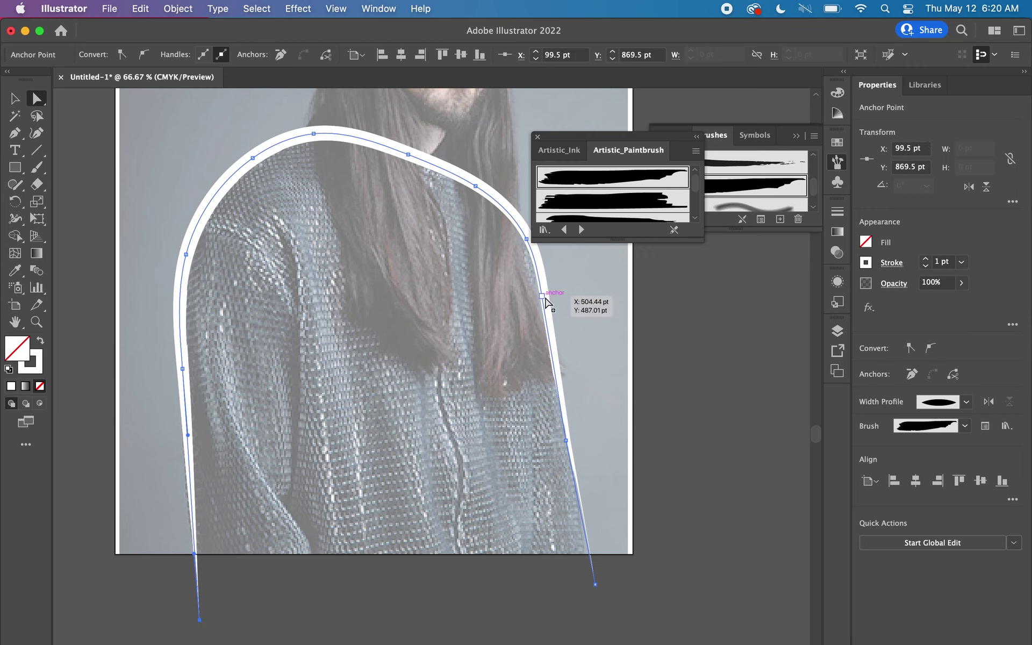
pyautogui.click(595, 584)
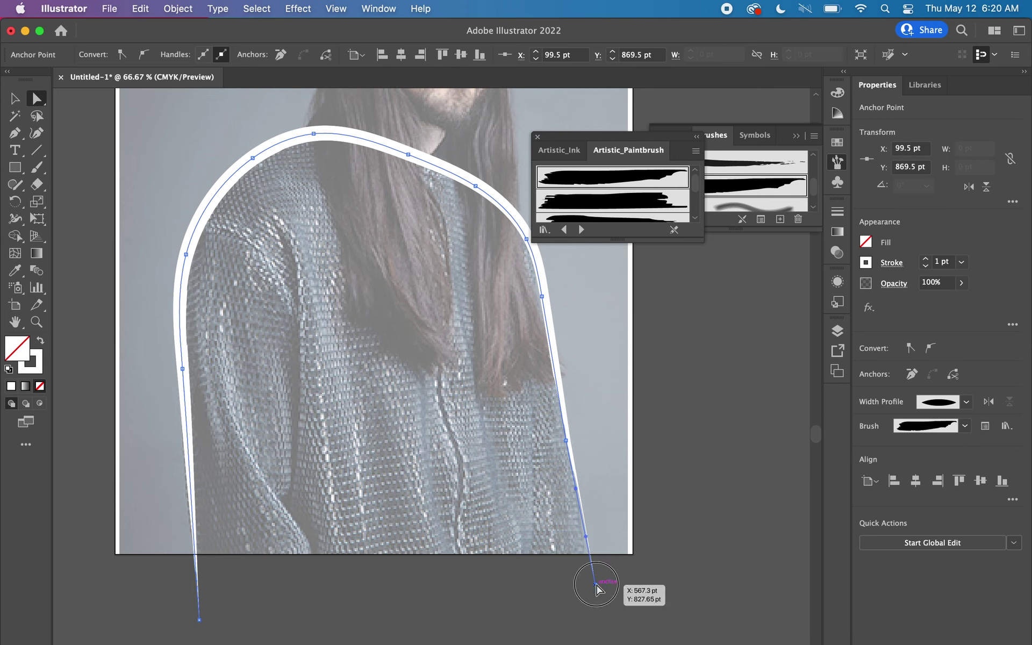
pyautogui.moveTo(595, 585); pyautogui.dragTo(596, 625)
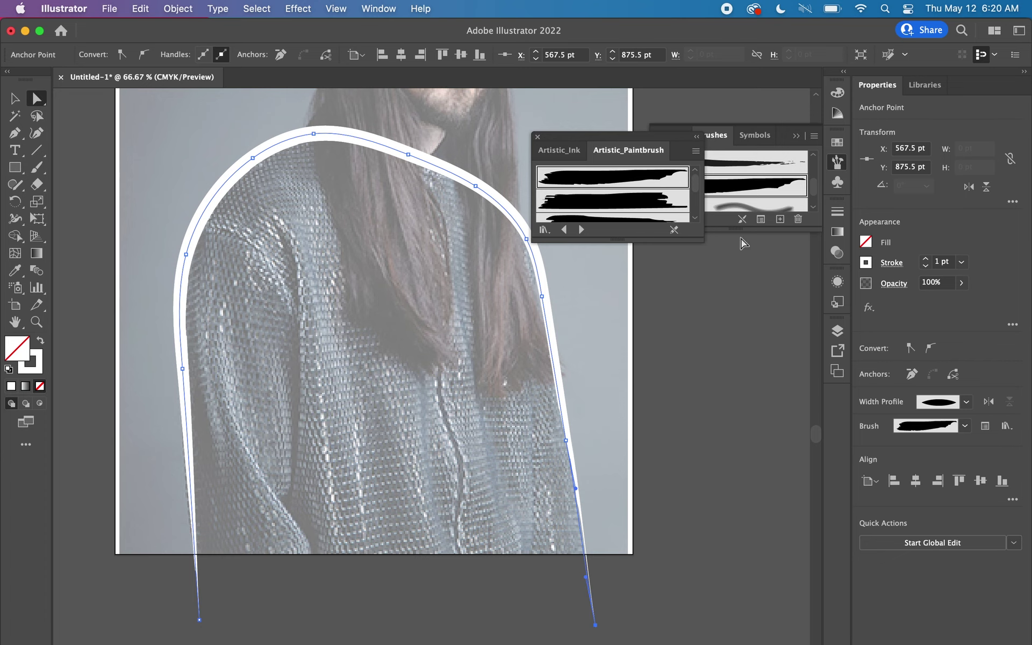
# Make the arched shoulder outline's stroke black, leaving its fill empty
pyautogui.click(866, 243)
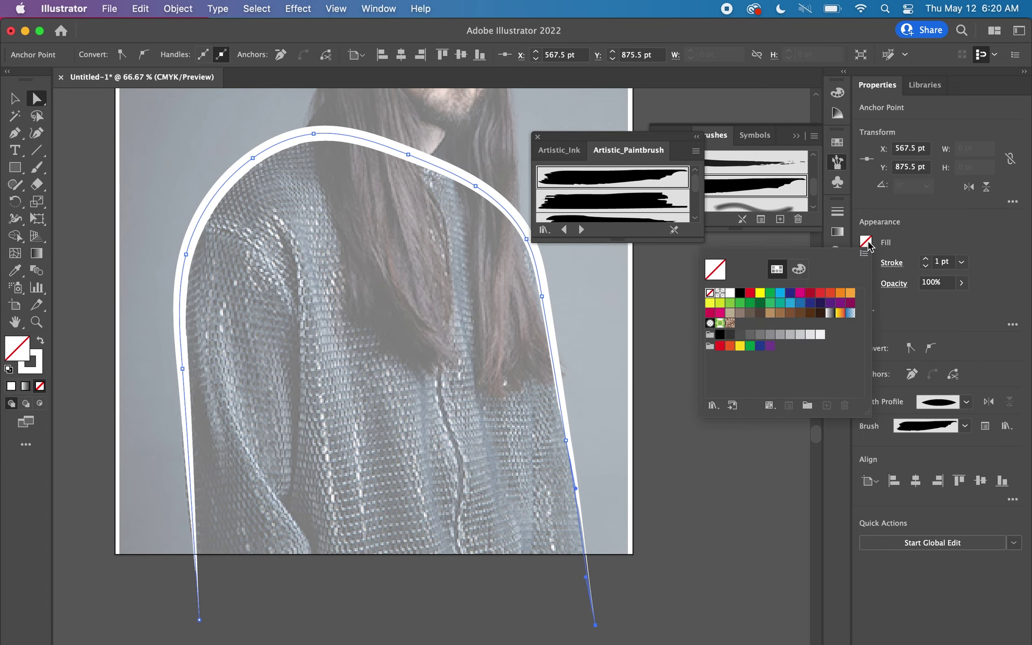
pyautogui.click(740, 293)
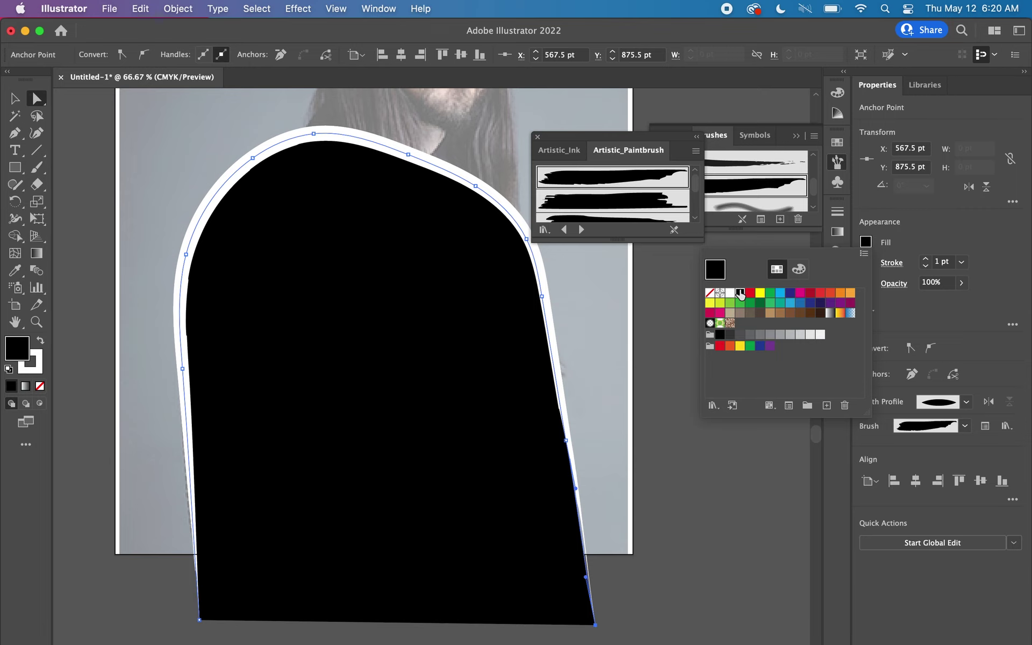
pyautogui.click(709, 293)
pyautogui.click(873, 257)
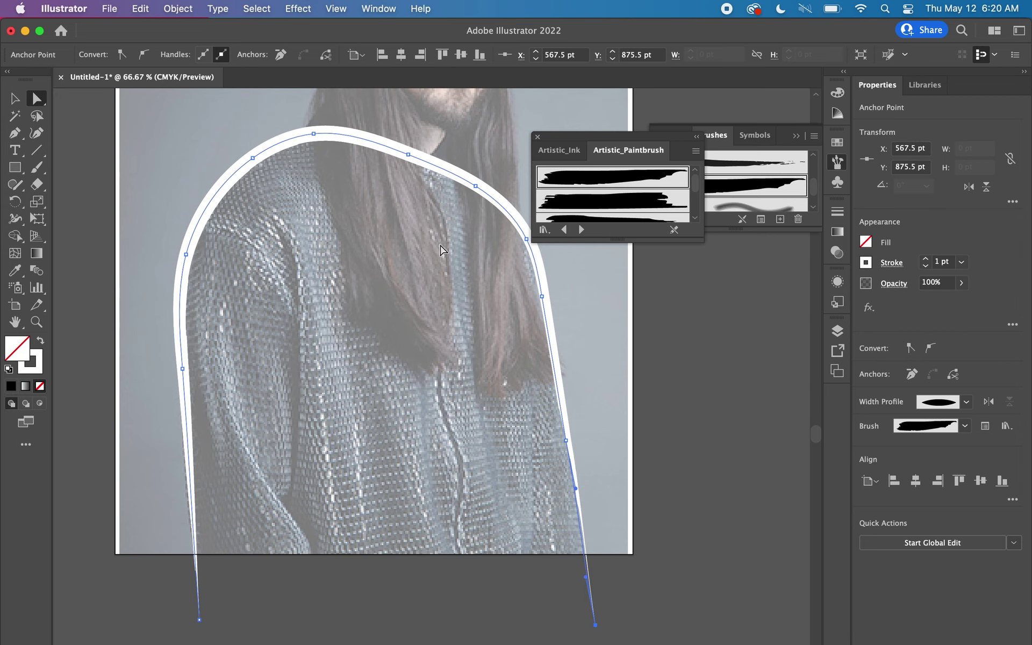
pyautogui.click(869, 266)
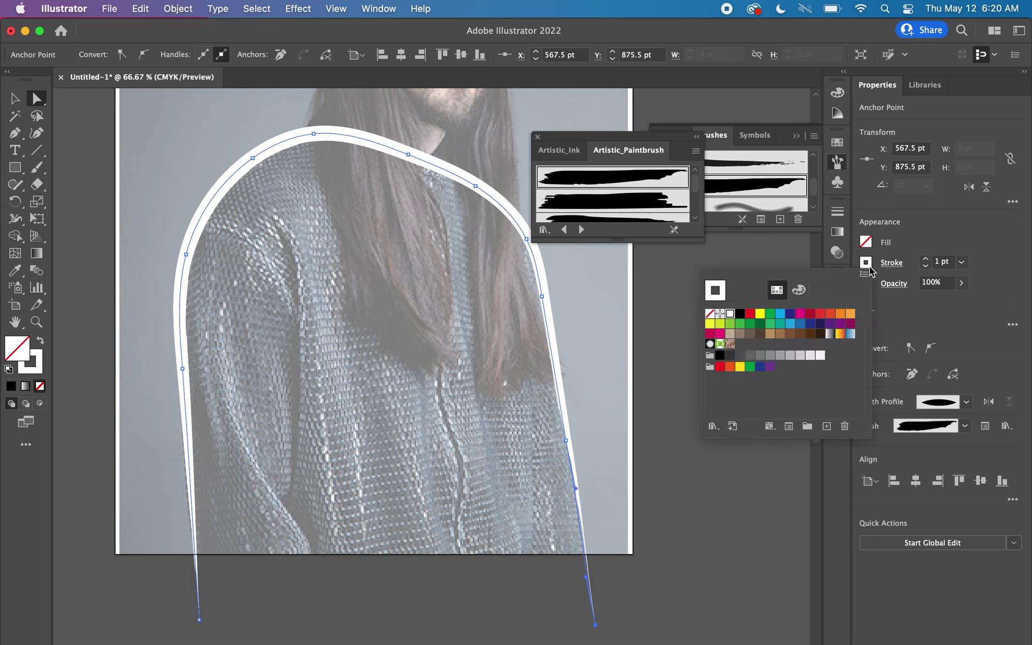
pyautogui.click(740, 314)
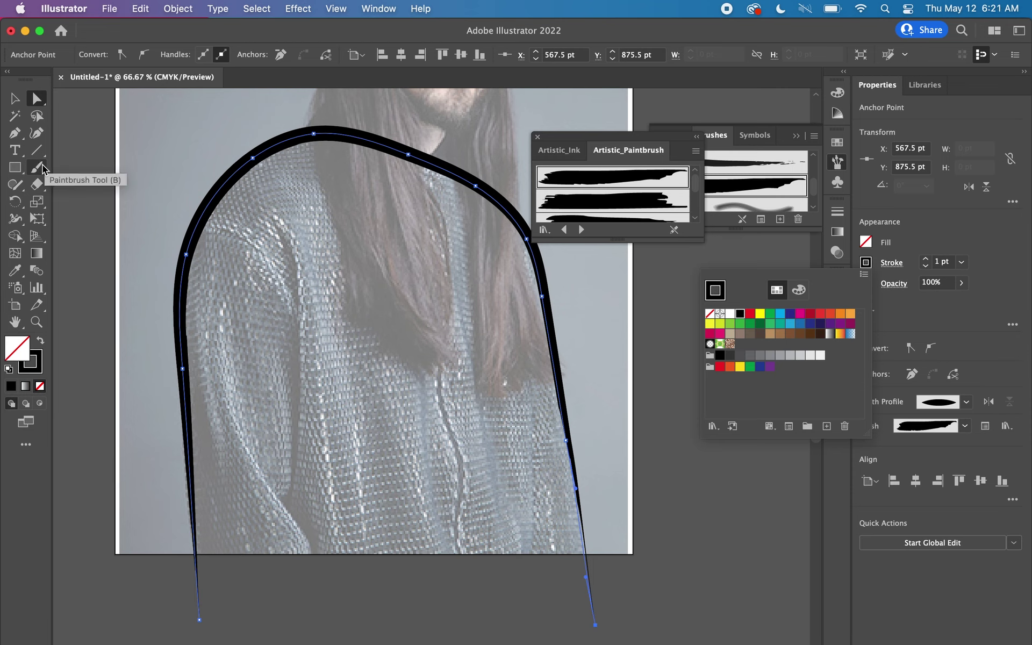
pyautogui.press('Escape')
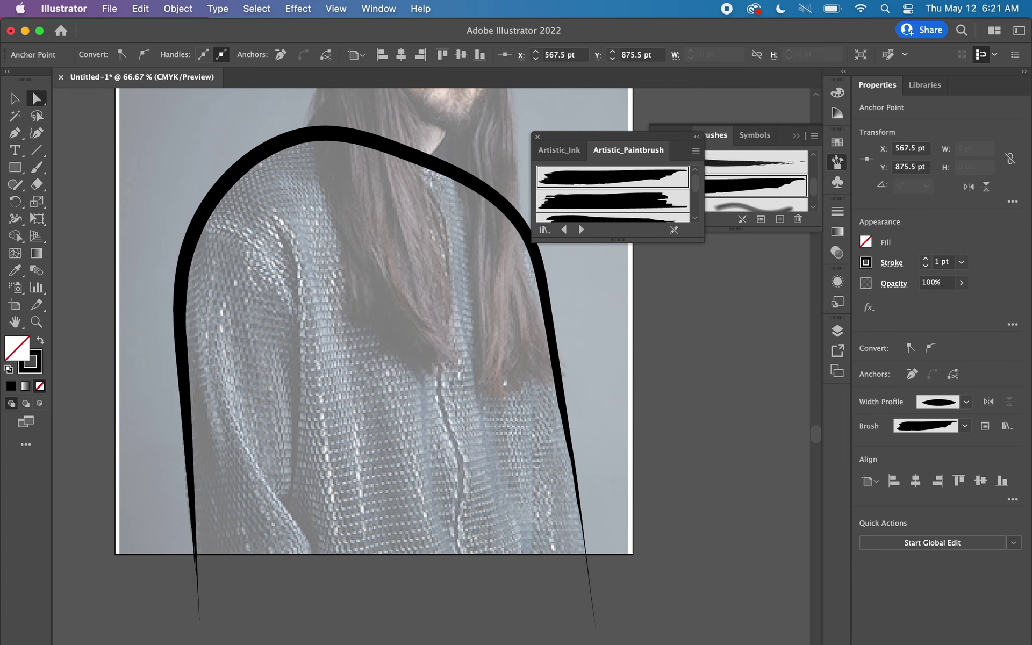
# Paint two tapered black Paintbrush strokes down the folds of the left sleeve
pyautogui.click(302, 298)
pyautogui.click(36, 167)
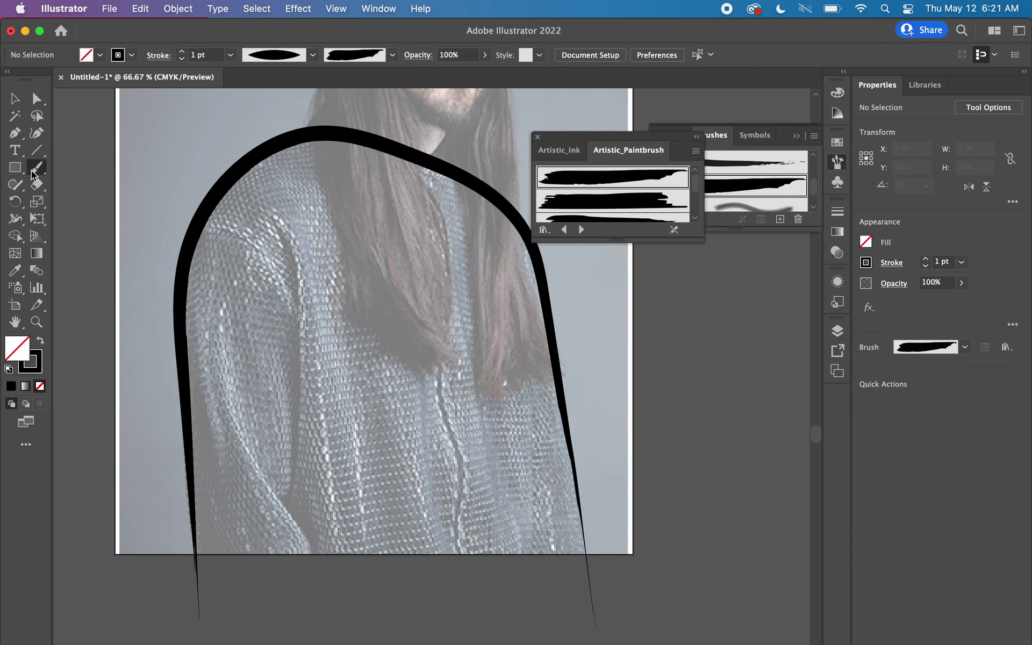
pyautogui.moveTo(268, 221); pyautogui.dragTo(287, 396)
pyautogui.moveTo(287, 396); pyautogui.dragTo(308, 530)
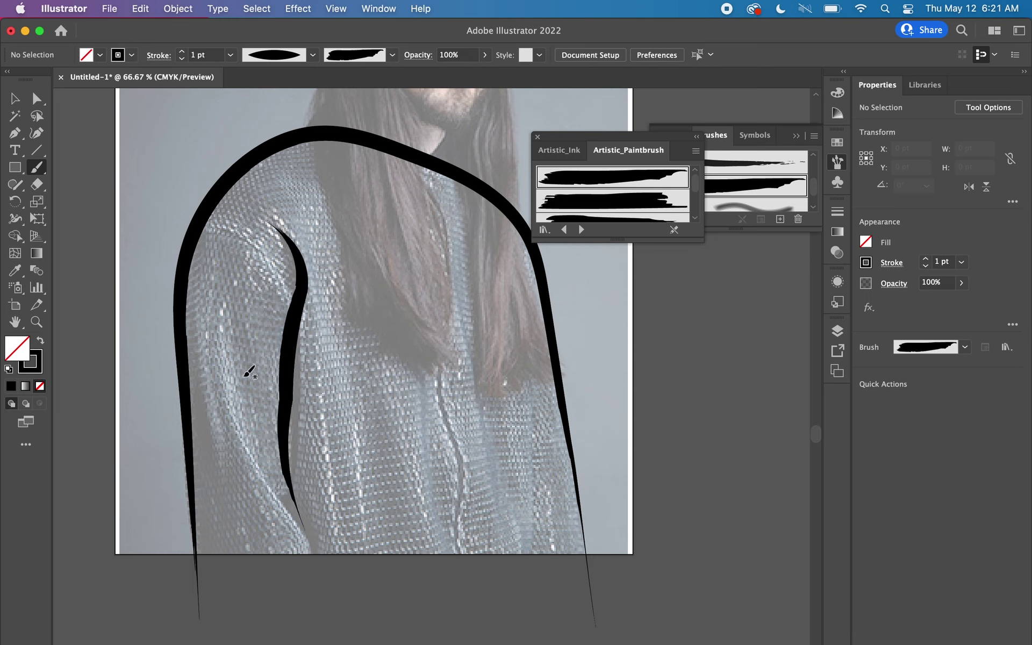
pyautogui.moveTo(221, 323)
pyautogui.mouseDown()
pyautogui.moveTo(240, 433)
pyautogui.moveTo(312, 571)
pyautogui.mouseUp()
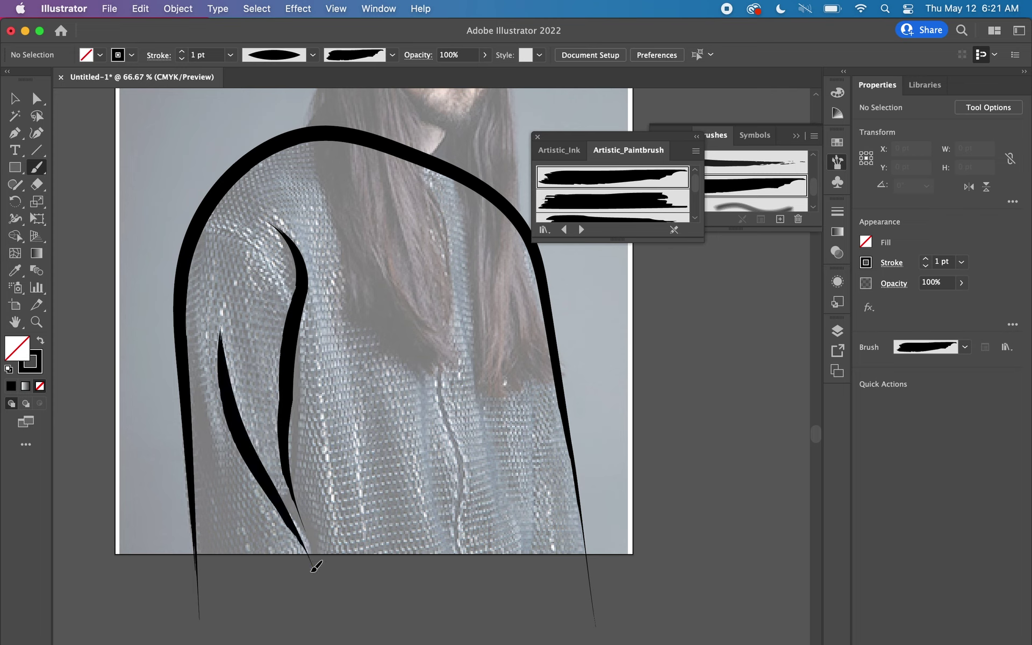
# Stretch both sleeve strokes' bottom ends further down with Direct Selection
pyautogui.click(36, 98)
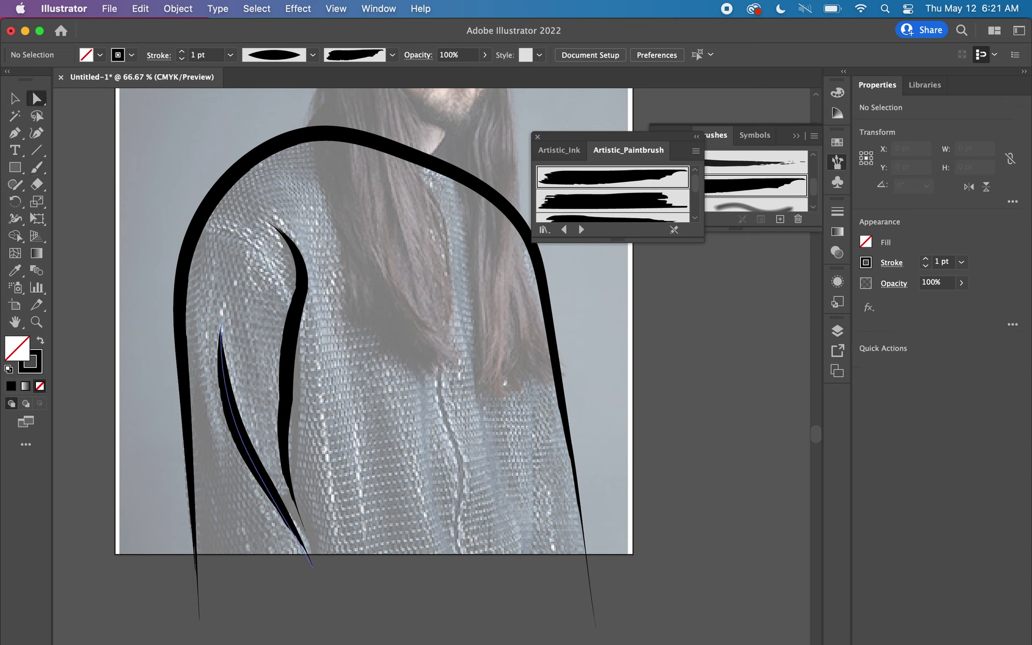
pyautogui.click(274, 488)
pyautogui.moveTo(314, 569); pyautogui.dragTo(329, 587)
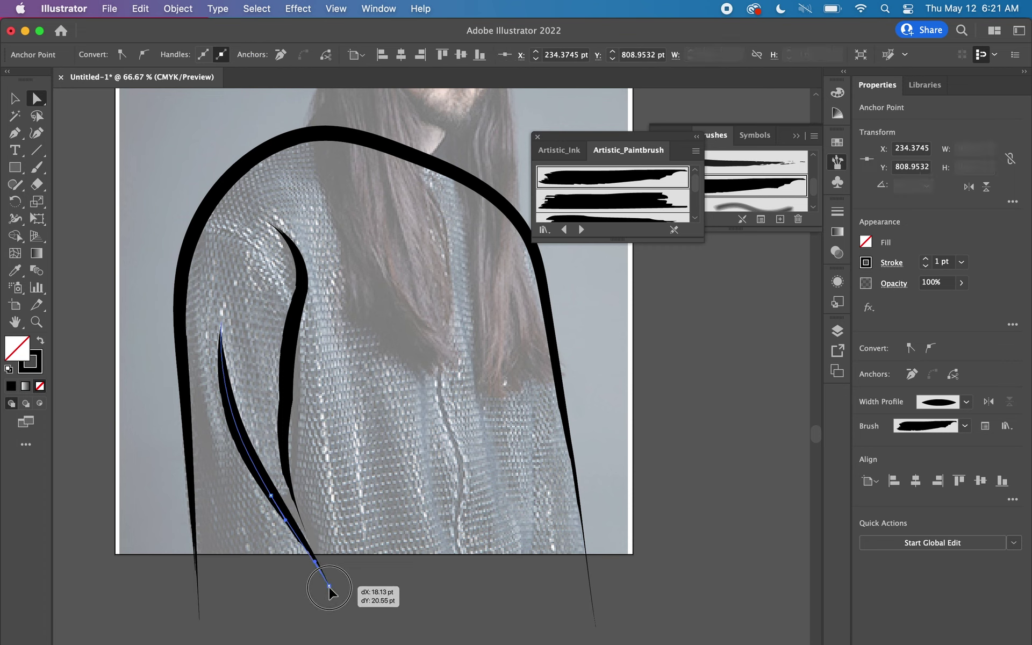
pyautogui.moveTo(329, 586); pyautogui.dragTo(331, 589)
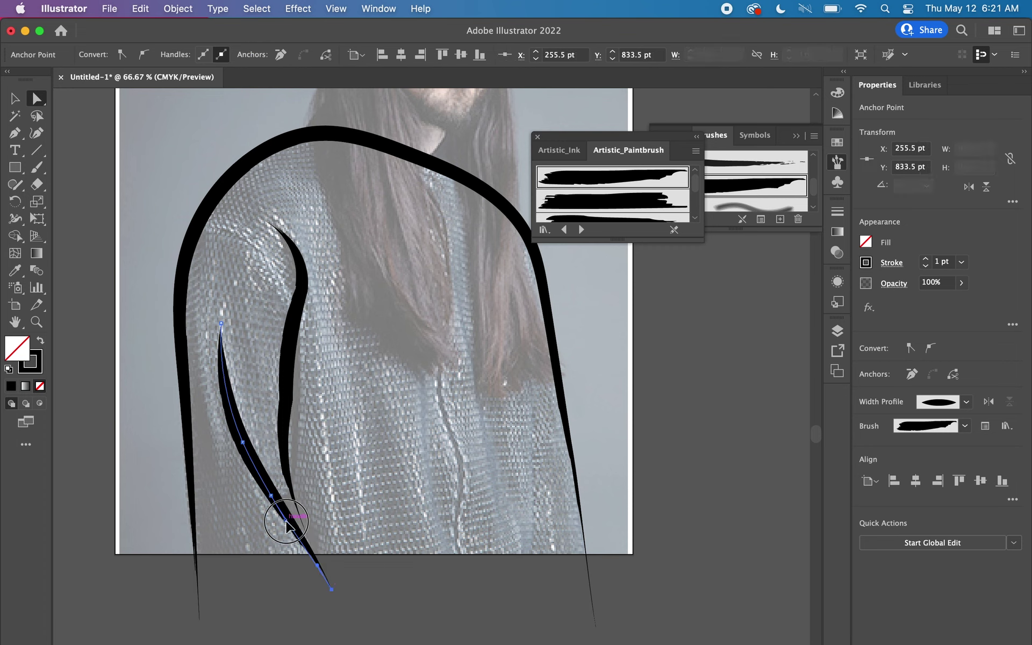
pyautogui.moveTo(286, 523); pyautogui.dragTo(297, 528)
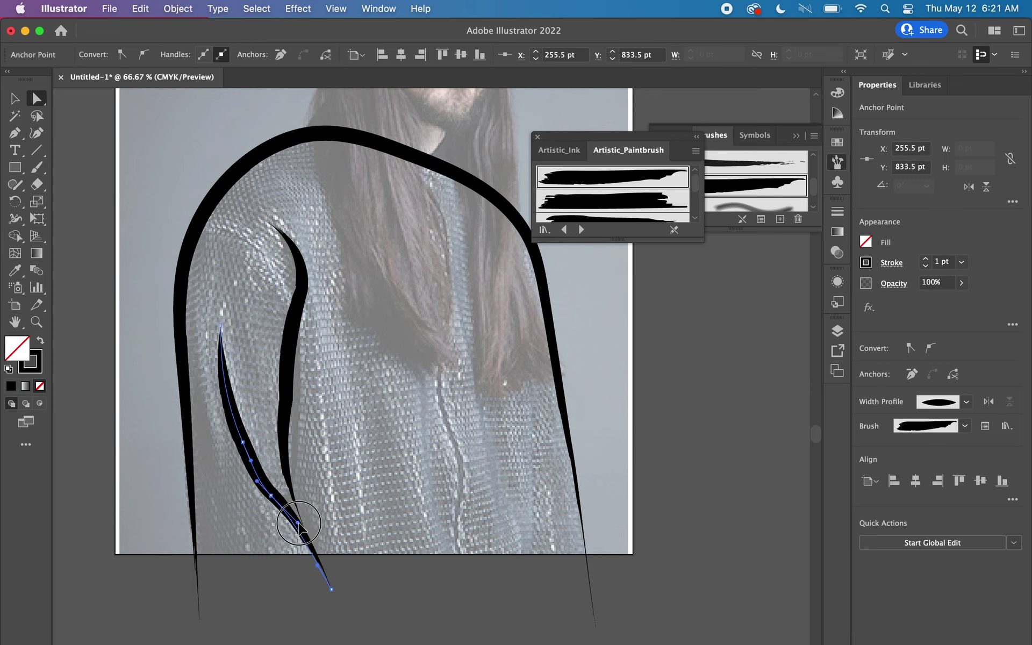
pyautogui.click(299, 502)
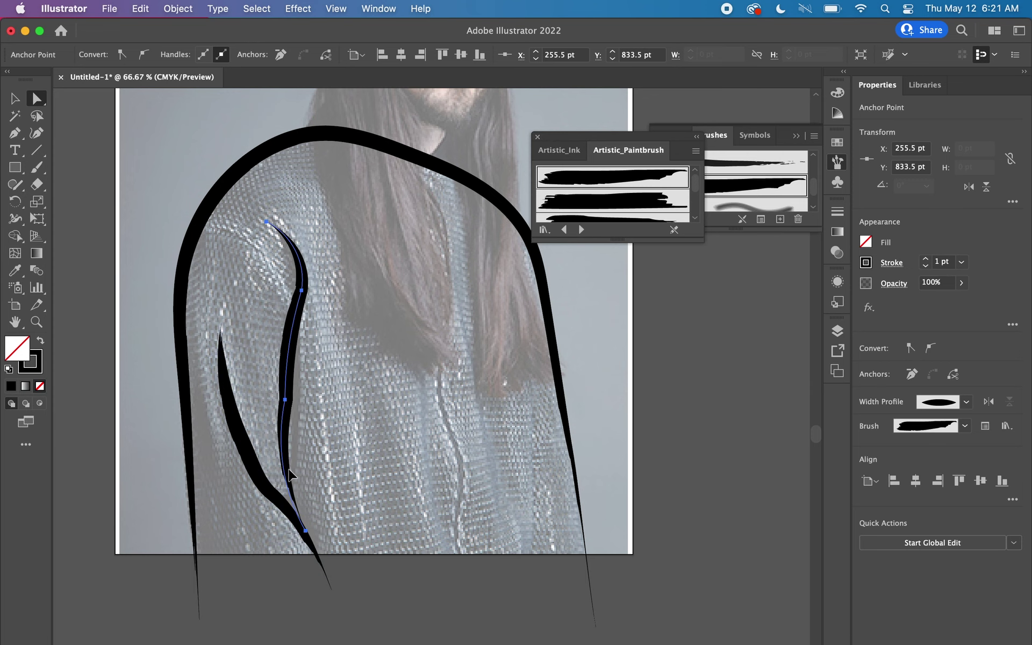
pyautogui.click(306, 531)
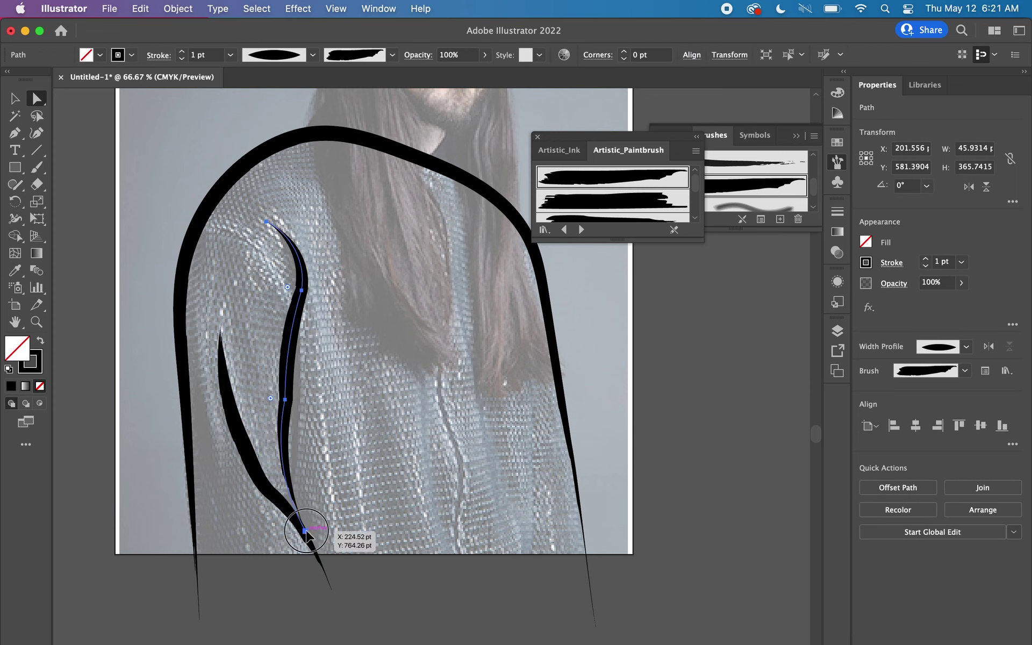
pyautogui.moveTo(307, 532); pyautogui.dragTo(314, 556)
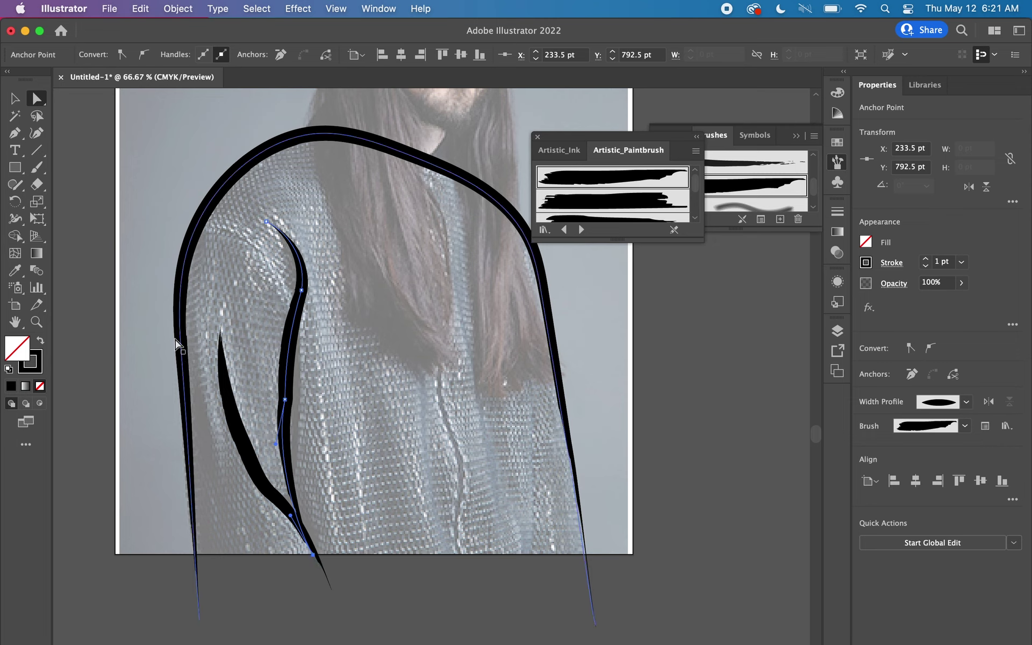
pyautogui.click(42, 169)
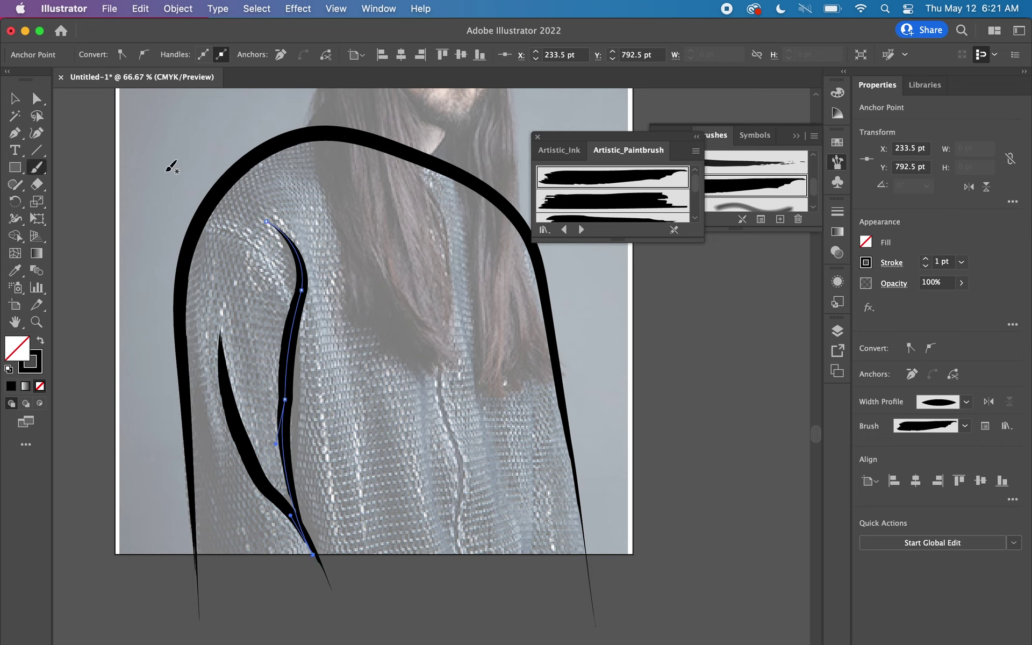
# Paint a long stroke from the shoulder down the hair edge, extending its bottom anchor lower
pyautogui.moveTo(414, 155); pyautogui.dragTo(415, 183)
pyautogui.press('cmd+z')
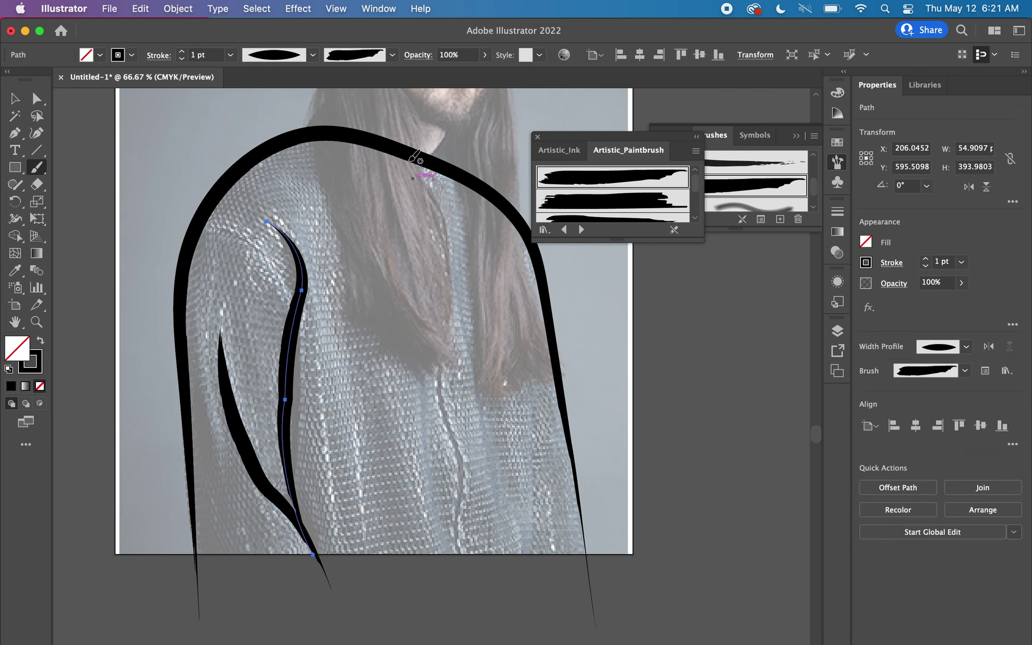
pyautogui.moveTo(407, 153)
pyautogui.mouseDown()
pyautogui.moveTo(443, 223)
pyautogui.moveTo(451, 491)
pyautogui.moveTo(469, 581)
pyautogui.mouseUp()
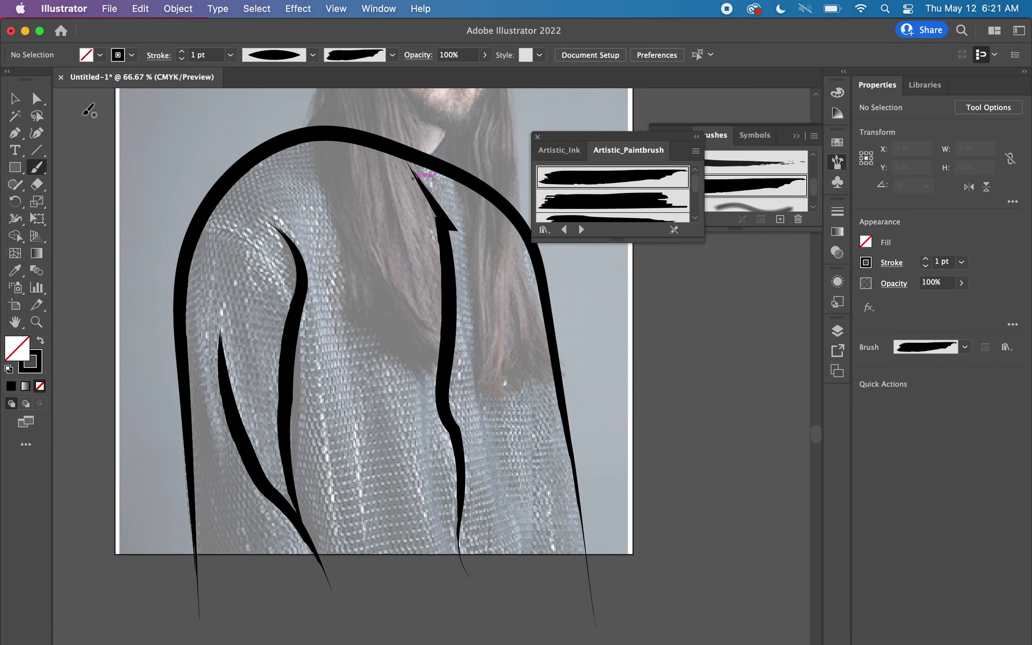
pyautogui.click(36, 98)
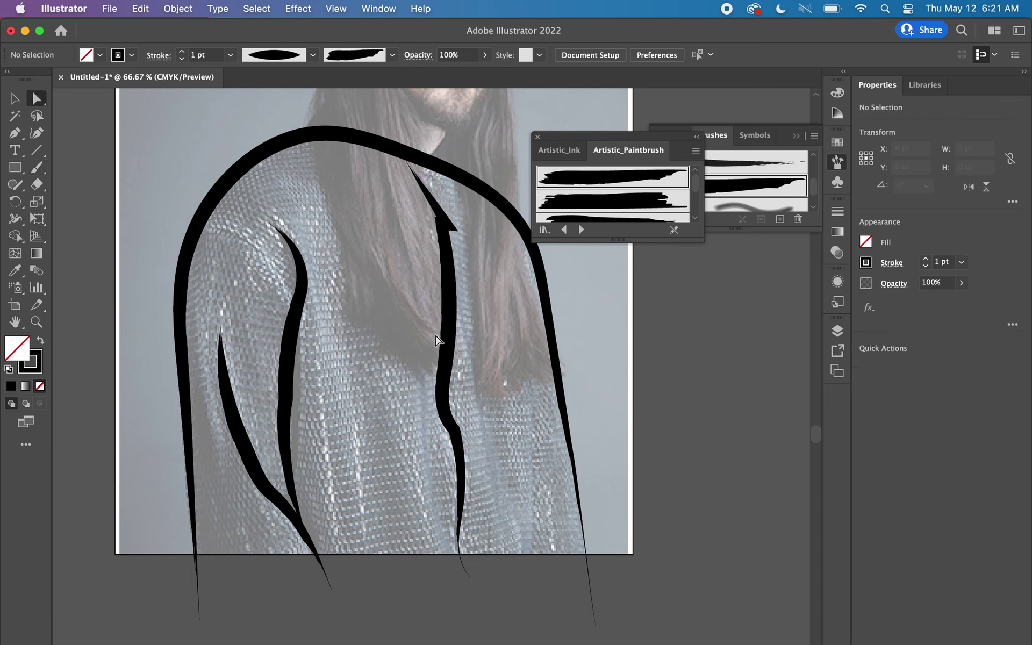
pyautogui.click(449, 336)
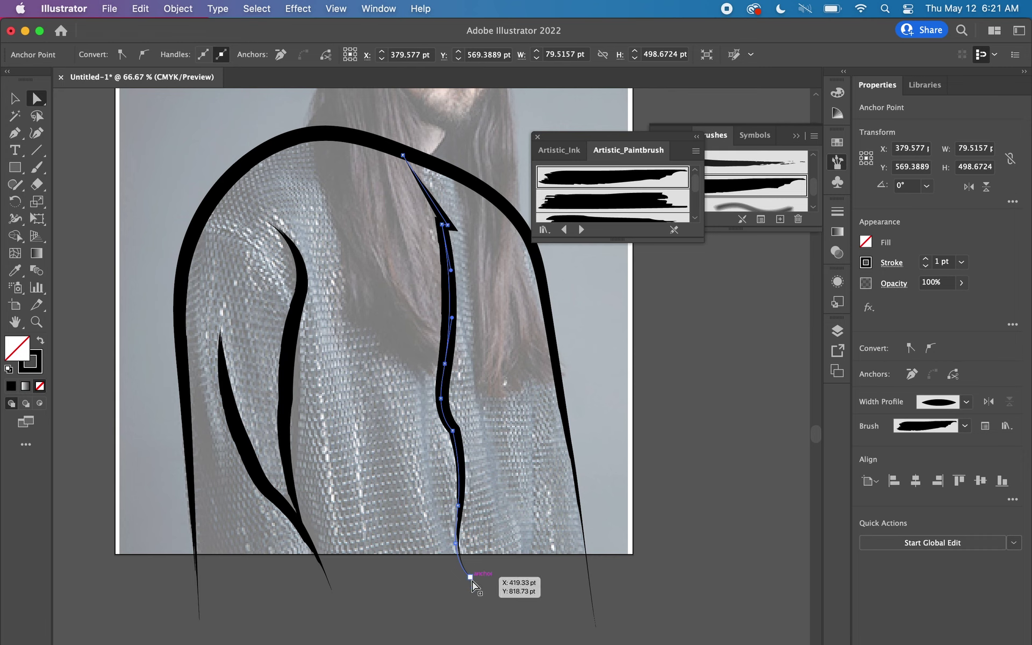
pyautogui.moveTo(471, 578); pyautogui.dragTo(479, 613)
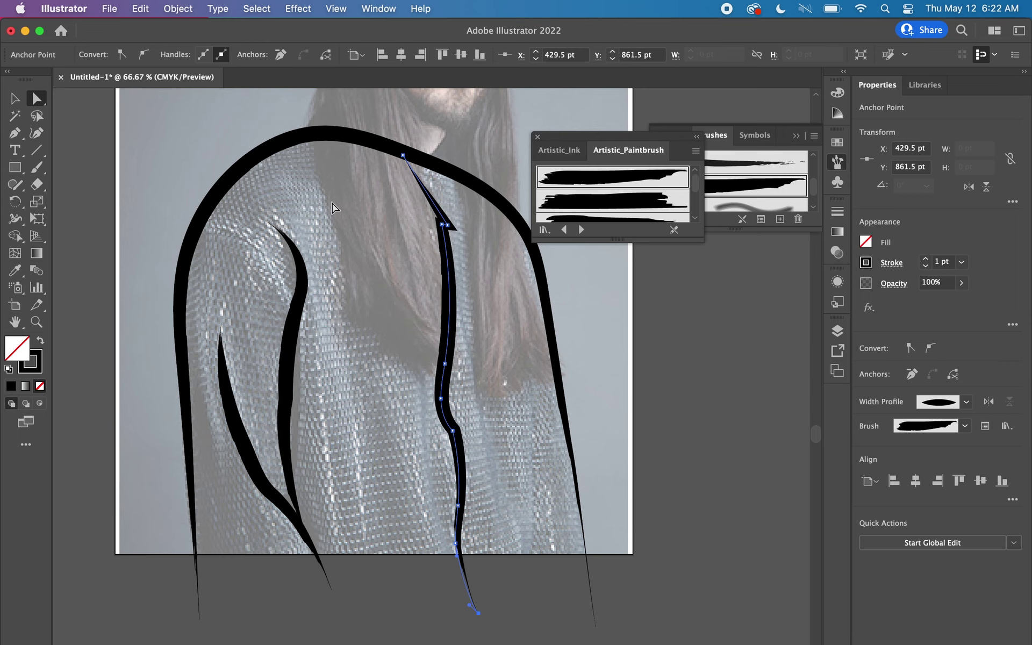
pyautogui.click(448, 225)
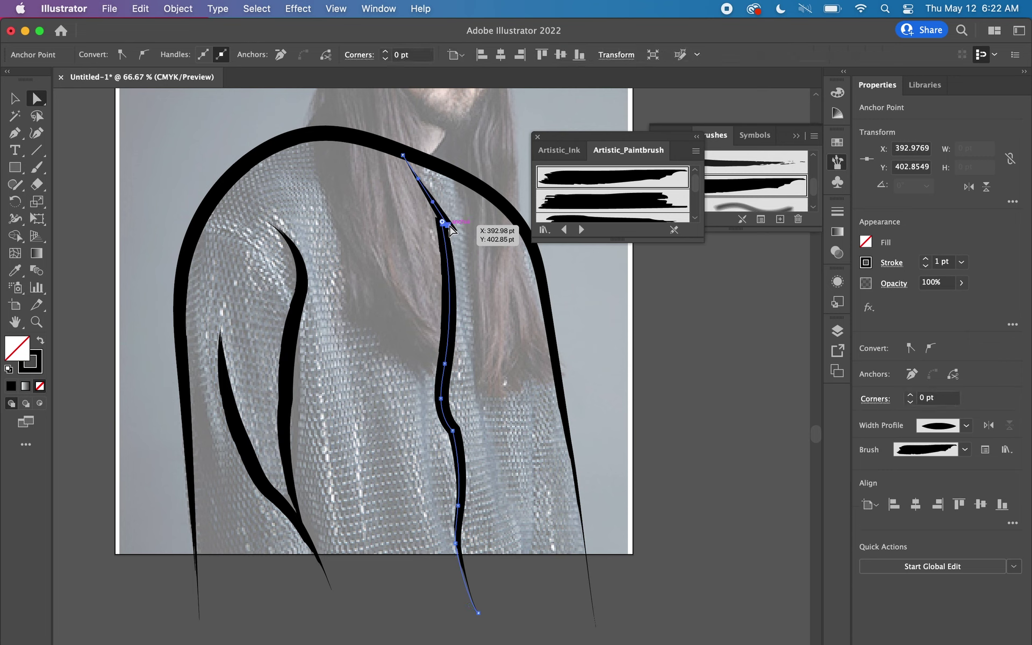
# Cut the hair stroke at its bend anchor and move the cut end up to the shoulder
pyautogui.rightClick(450, 228)
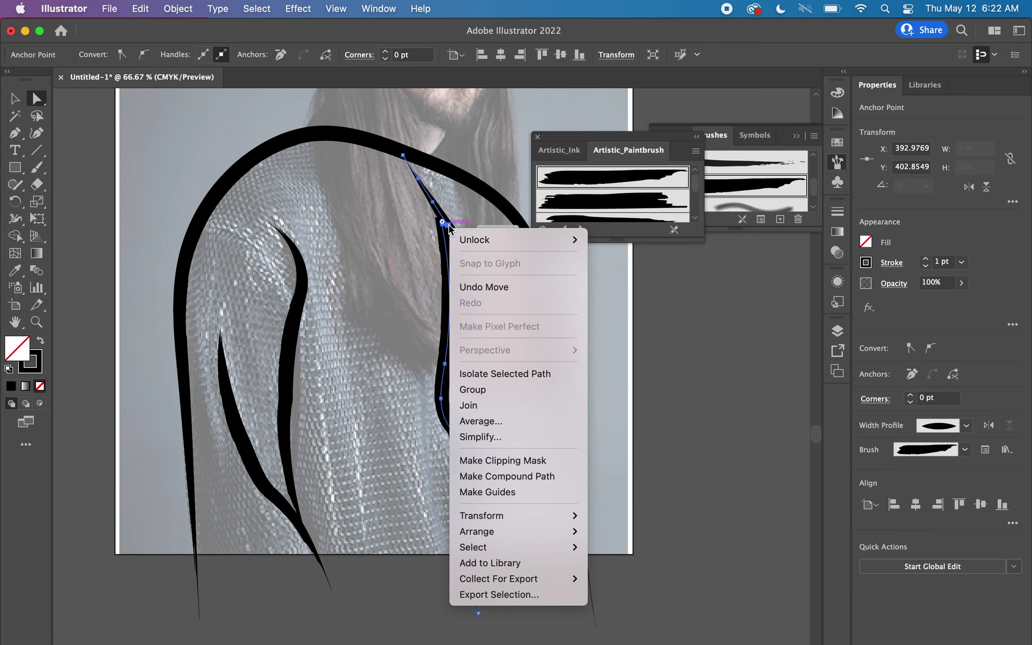
pyautogui.press('Escape')
pyautogui.click(449, 226)
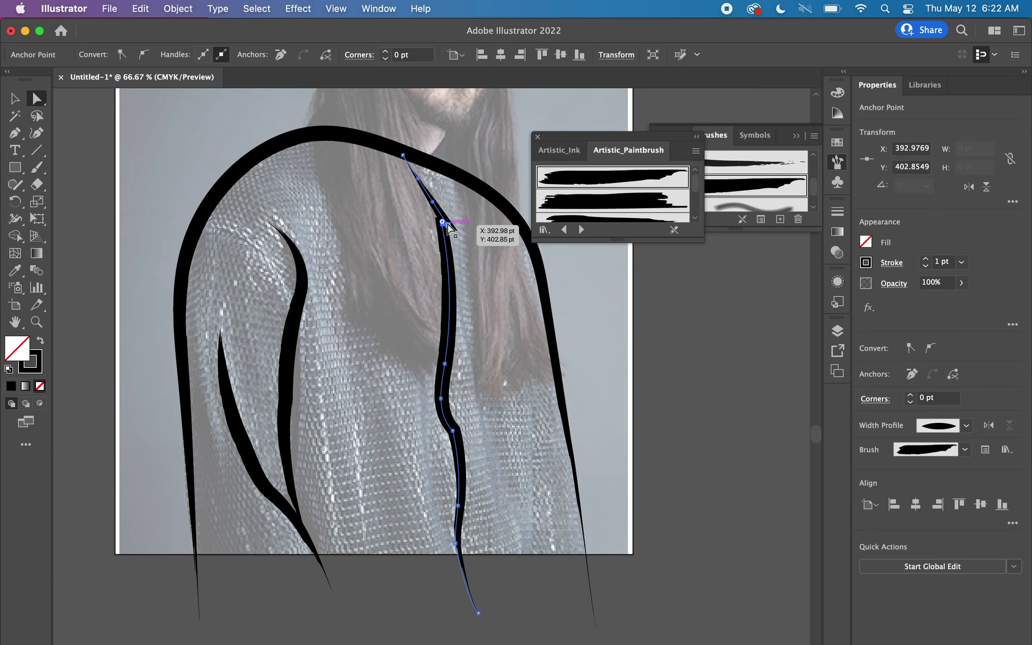
pyautogui.click(953, 375)
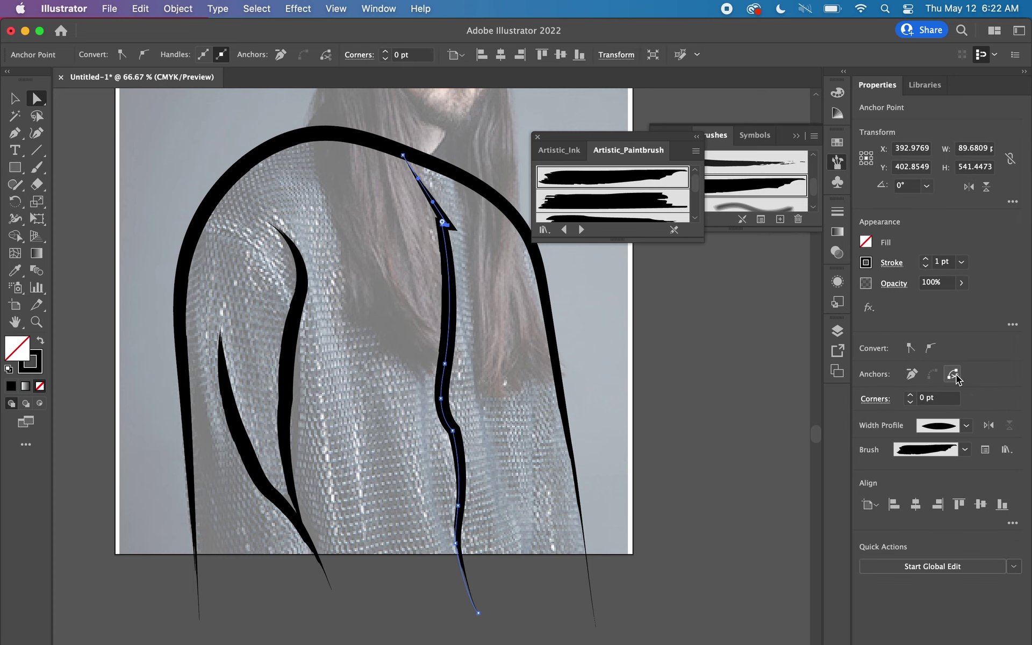
pyautogui.click(448, 225)
pyautogui.moveTo(446, 222); pyautogui.dragTo(435, 211)
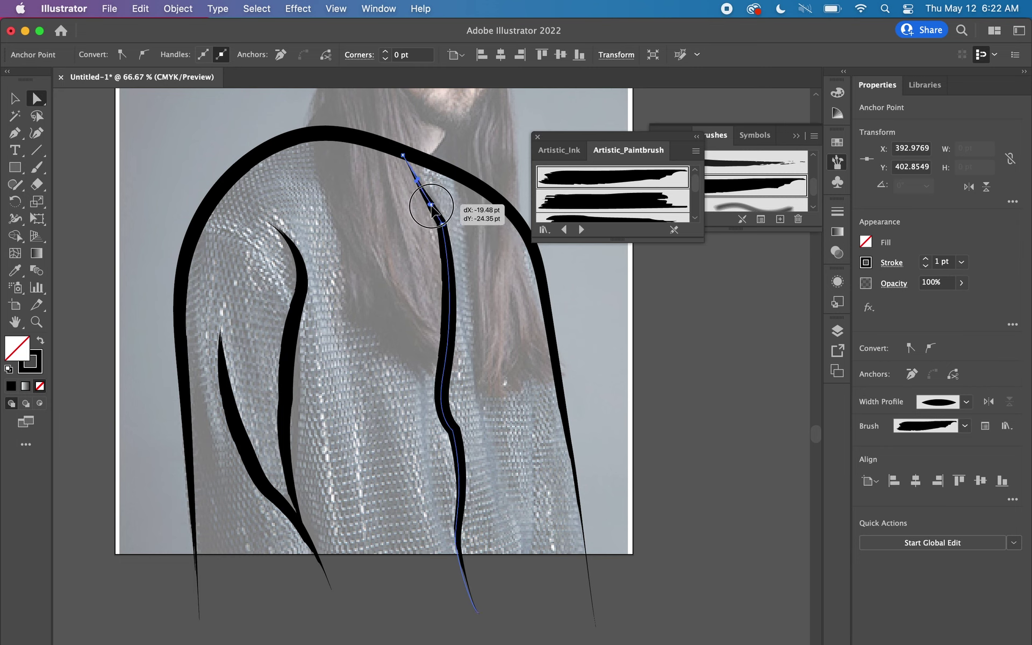
pyautogui.moveTo(435, 210); pyautogui.dragTo(414, 161)
# Nudge the hair stroke's bottom end and close the Artistic_Paintbrush library panel
pyautogui.click(419, 245)
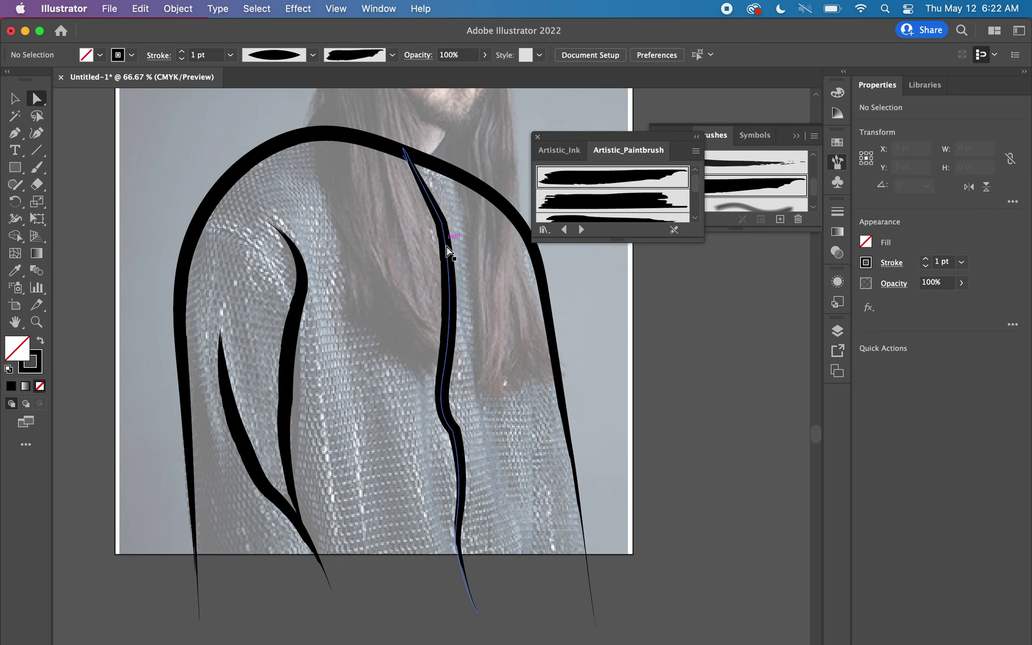
pyautogui.moveTo(461, 530); pyautogui.dragTo(487, 642)
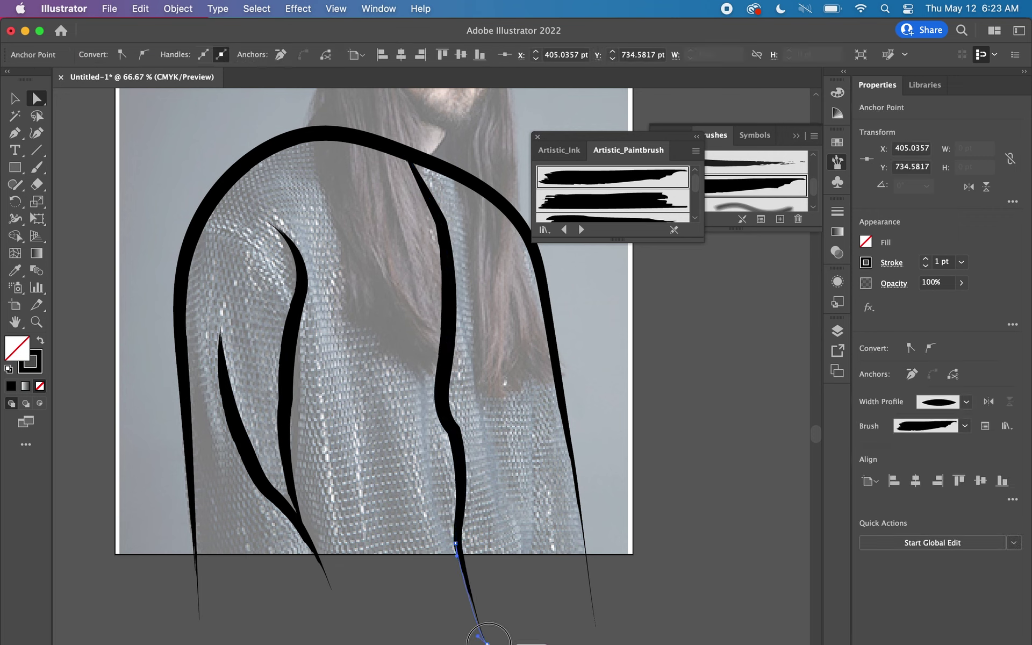
pyautogui.moveTo(486, 642); pyautogui.dragTo(487, 644)
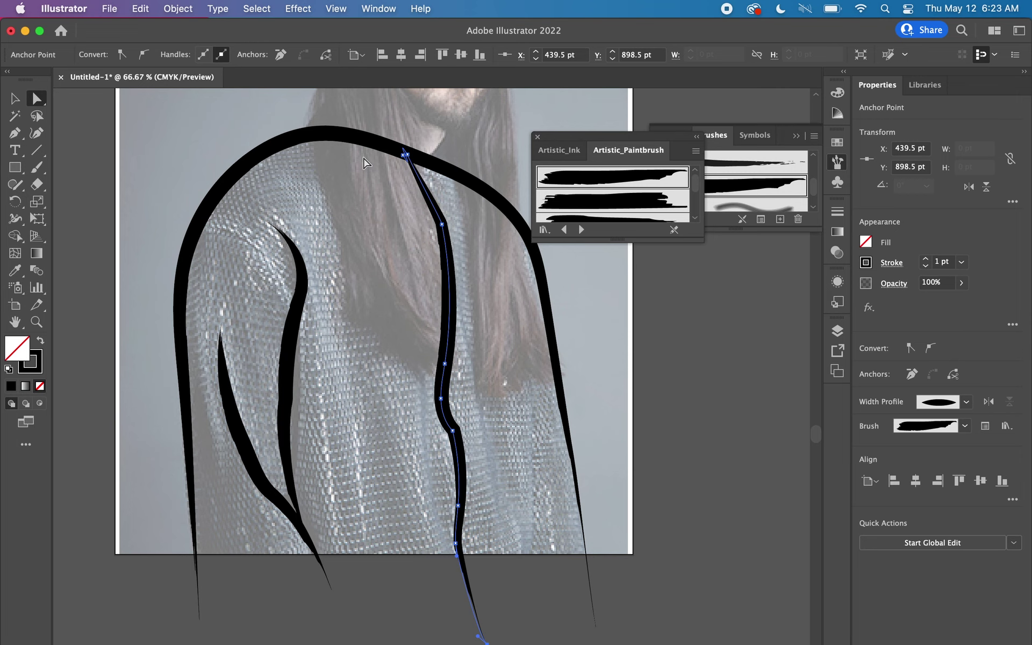
pyautogui.click(299, 146)
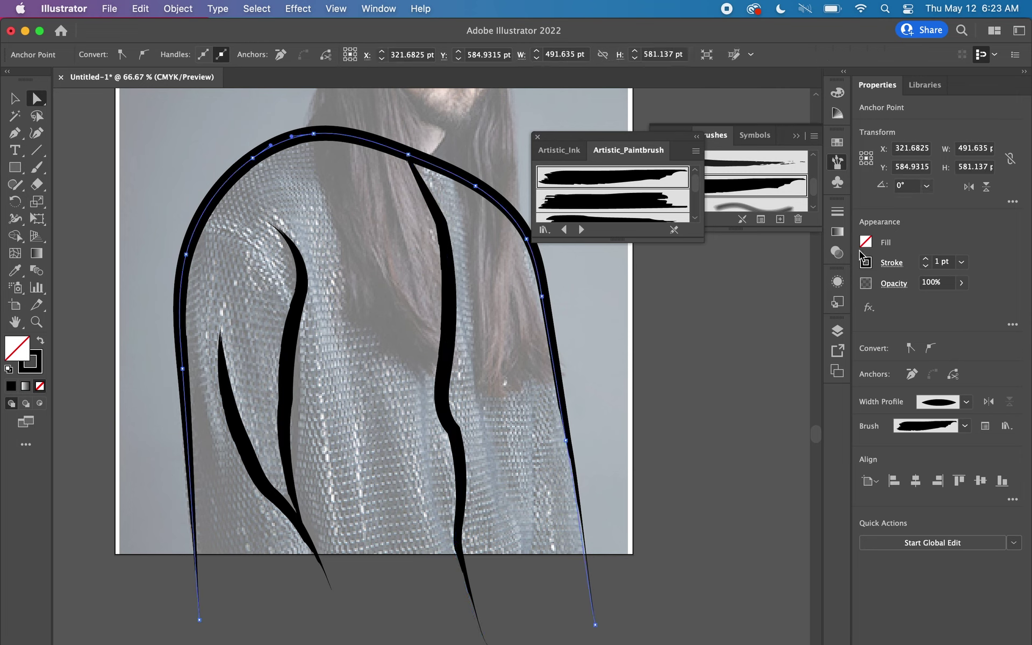
pyautogui.click(538, 138)
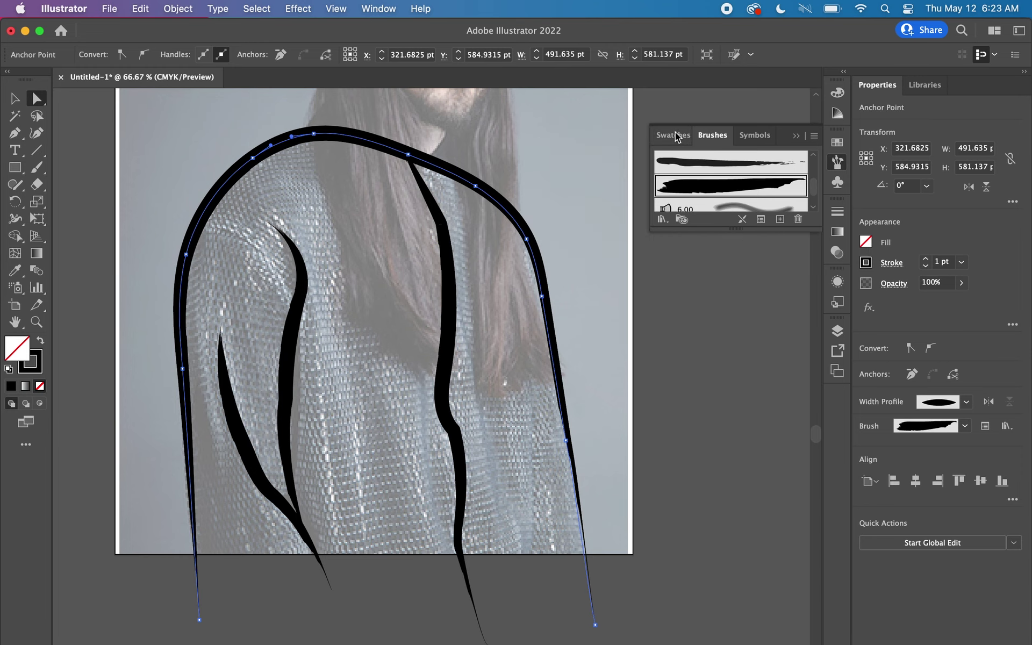
pyautogui.click(866, 243)
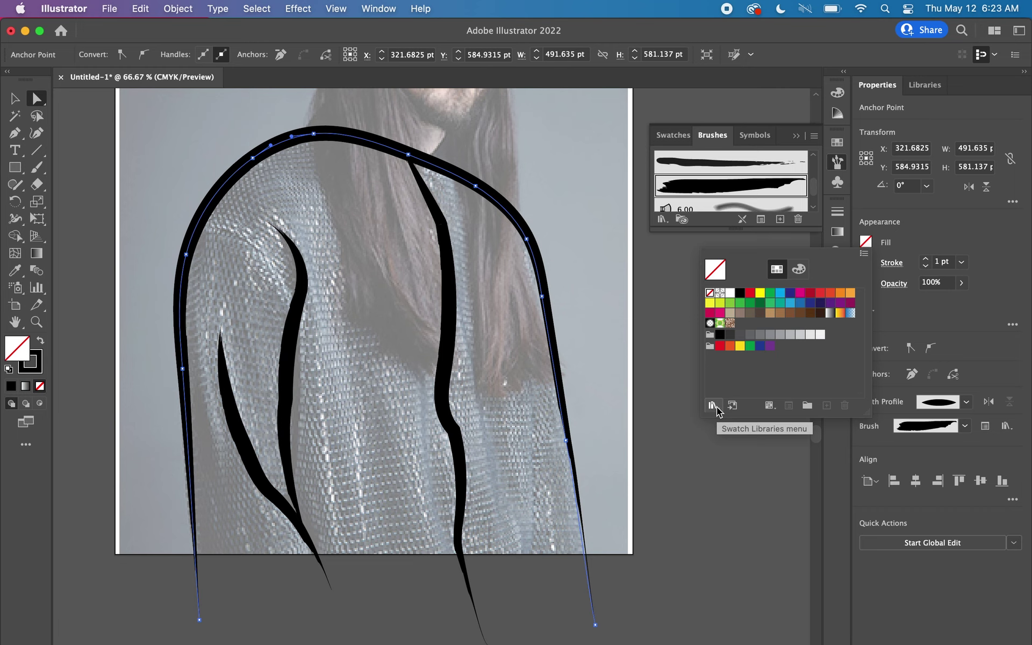
# Fill the jacket shape with a brown swirl pattern and load the Basic Graphics_Textures library
pyautogui.click(798, 269)
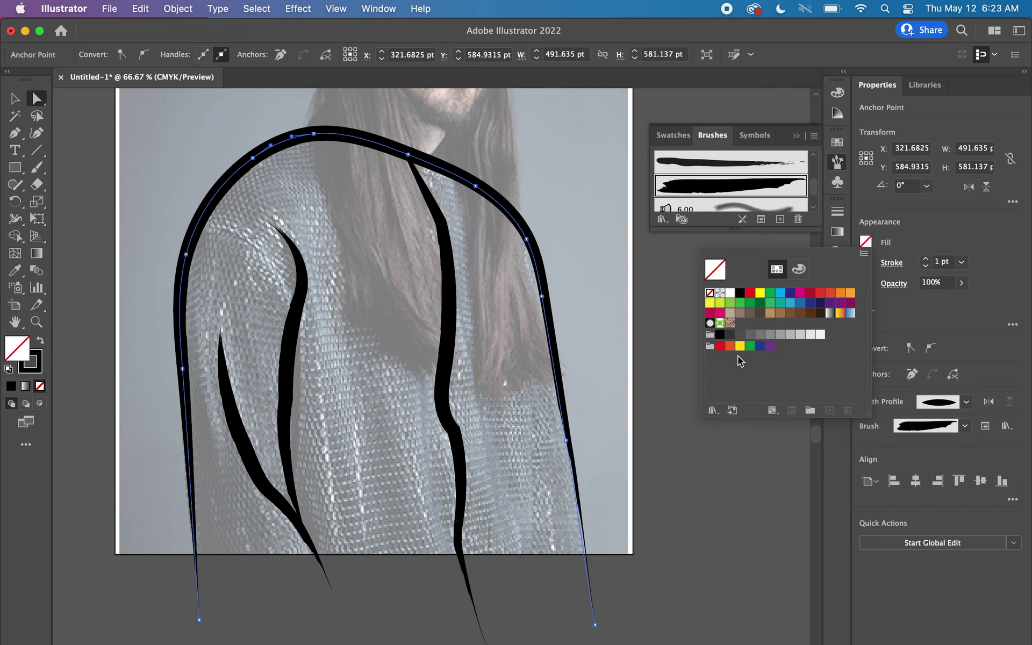
pyautogui.click(731, 323)
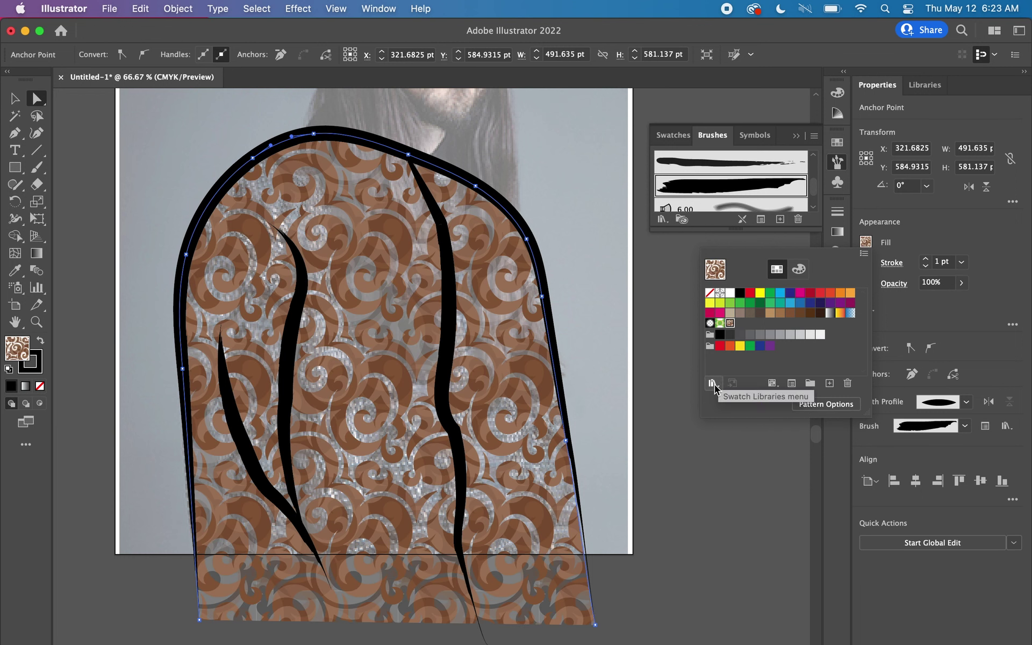
pyautogui.click(713, 410)
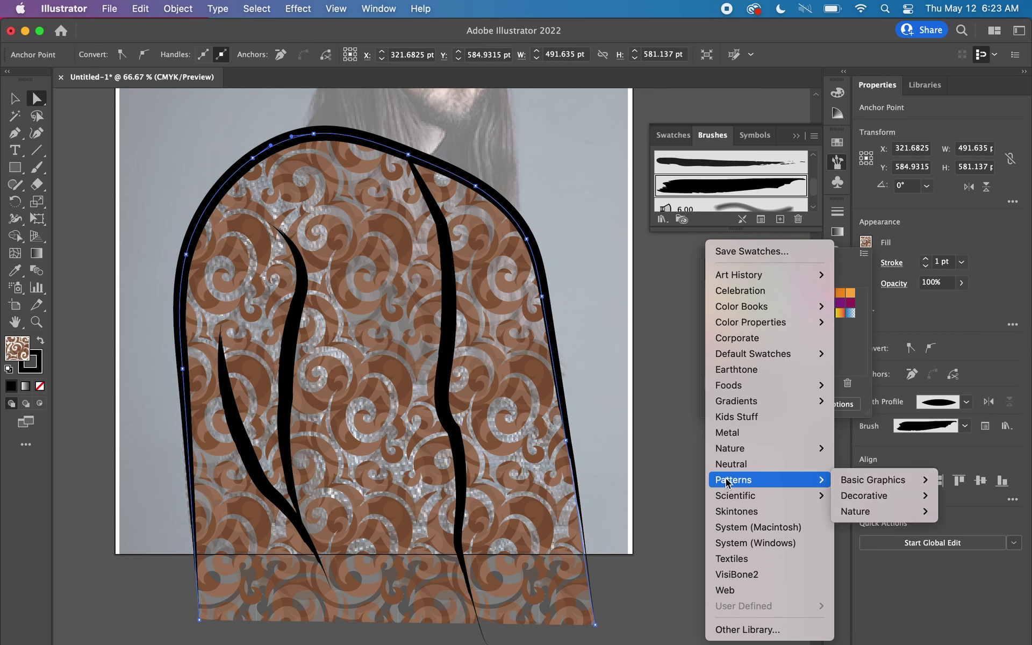
pyautogui.moveTo(873, 479)
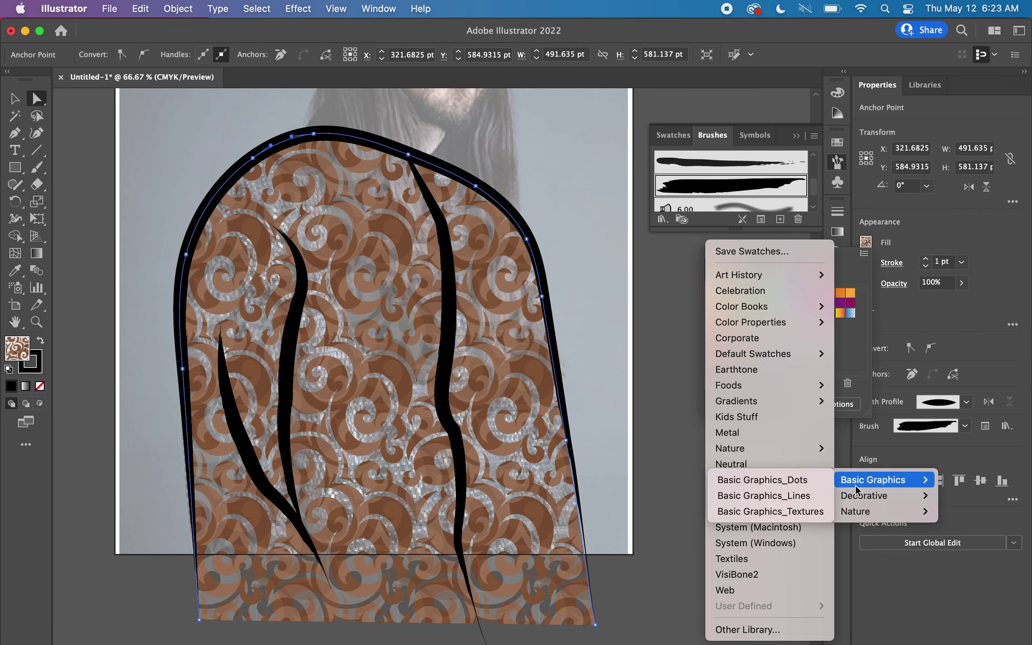
pyautogui.click(771, 511)
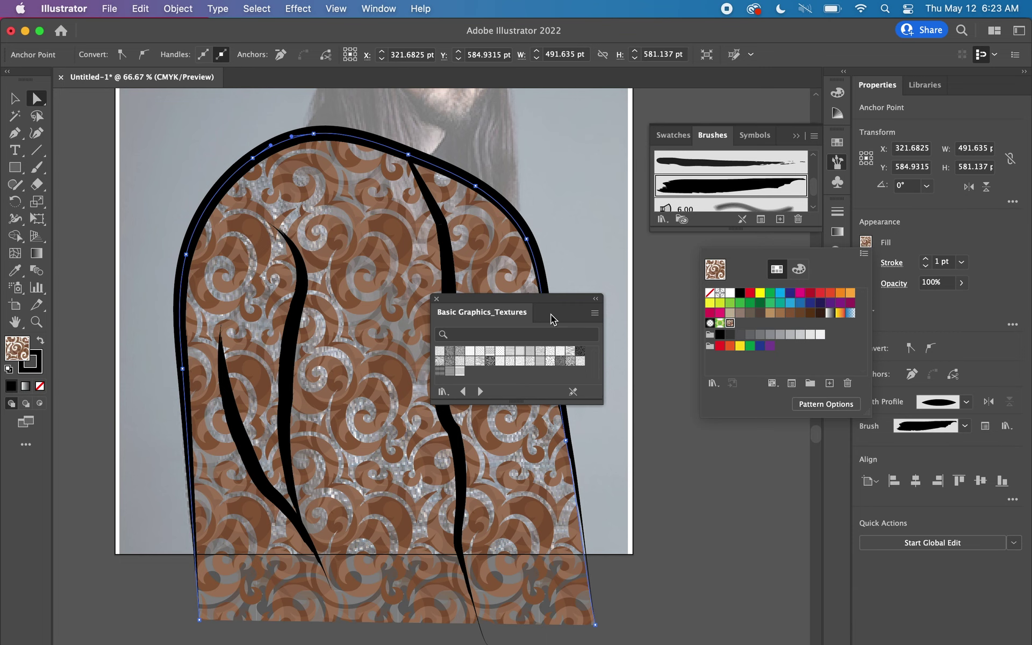
pyautogui.click(442, 392)
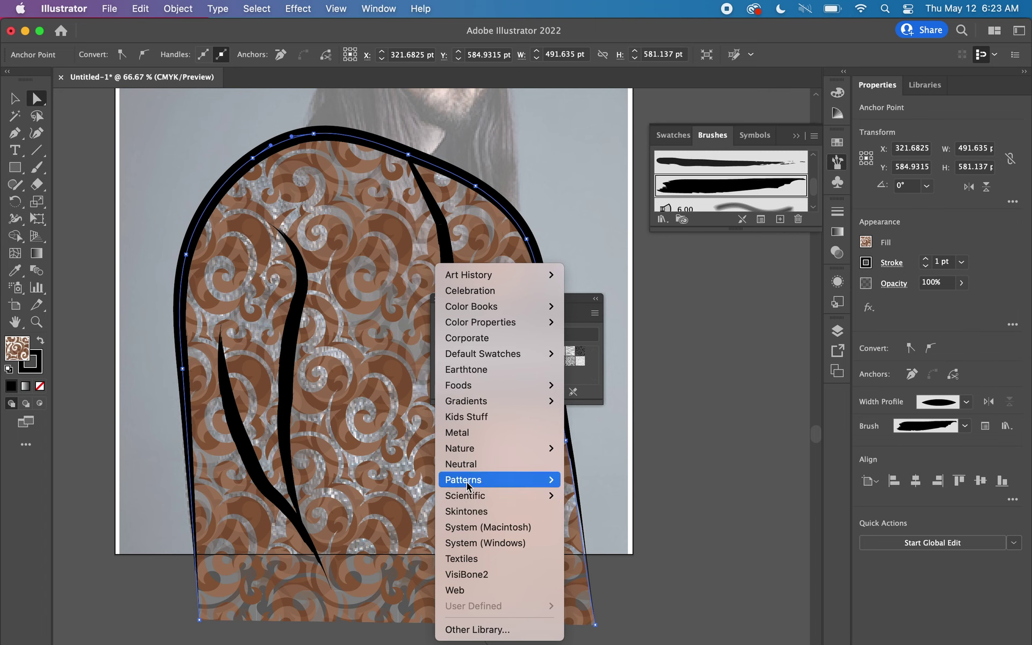
pyautogui.moveTo(594, 496)
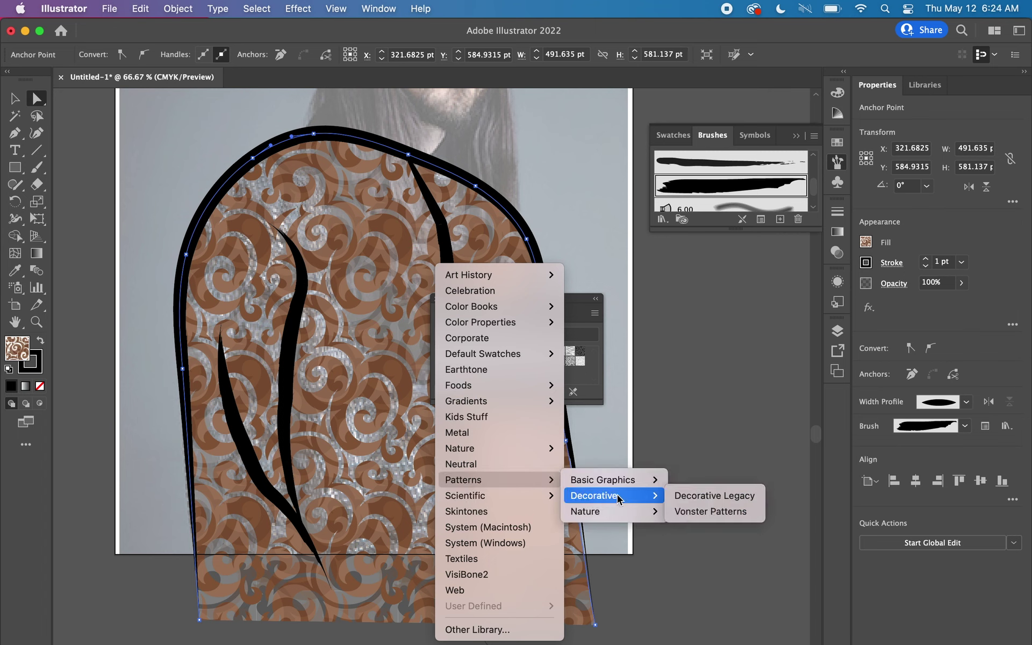
# Refill the jacket with the purple octagon pattern from Decorative Legacy, then close that library
pyautogui.click(690, 521)
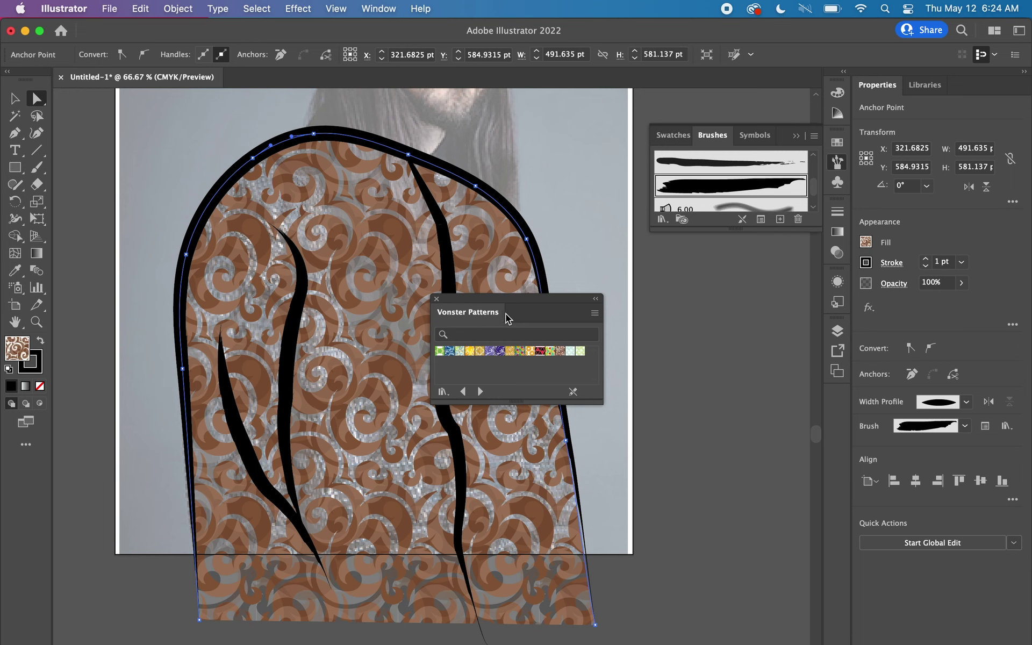
pyautogui.click(453, 386)
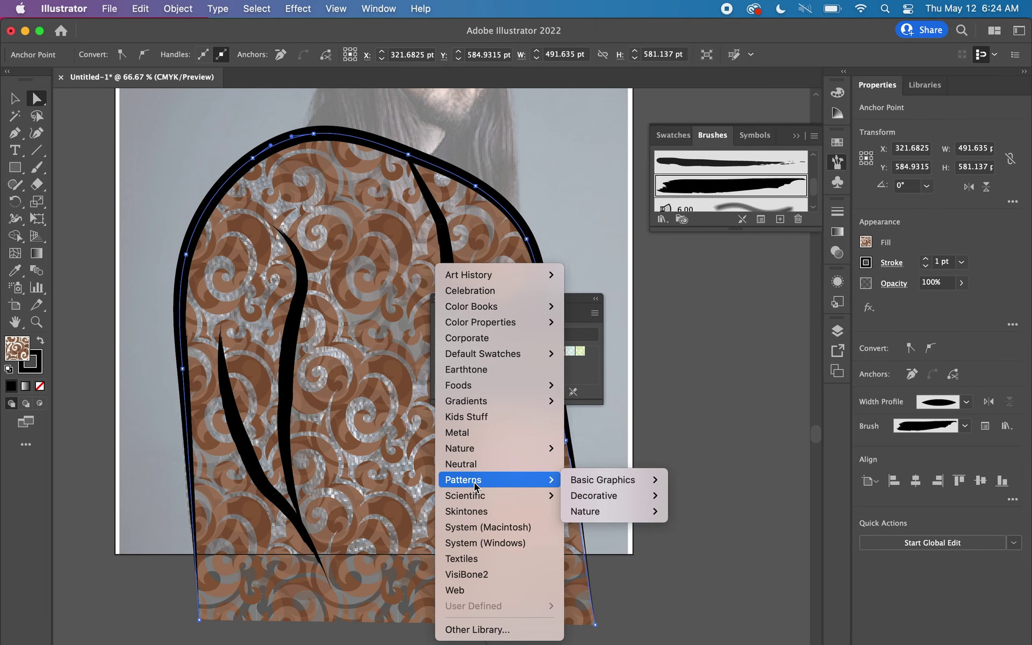
pyautogui.moveTo(593, 496)
pyautogui.click(693, 495)
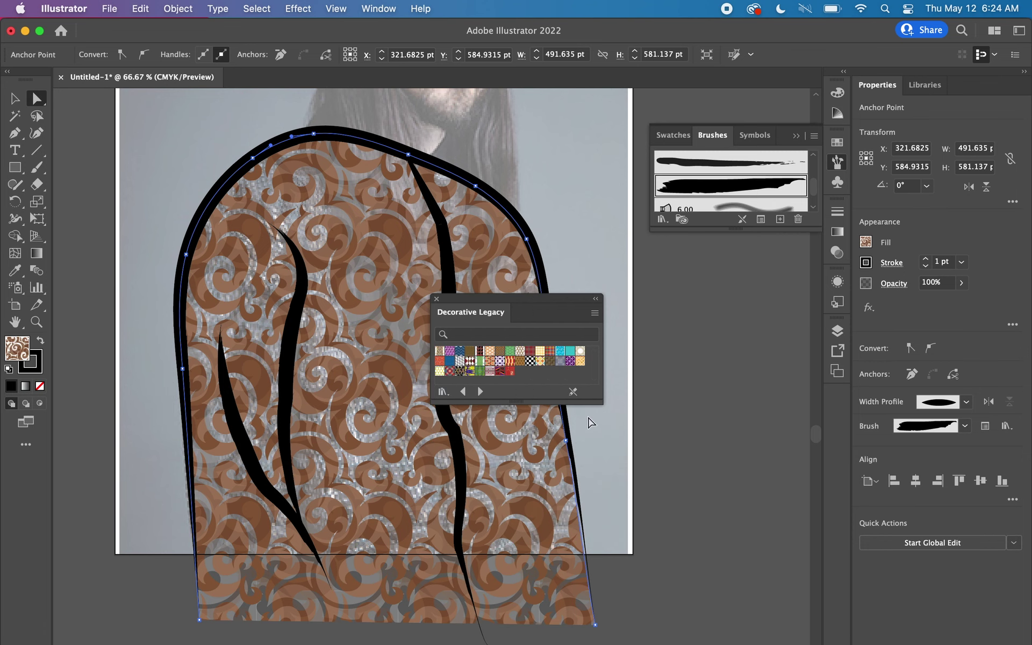
pyautogui.click(530, 362)
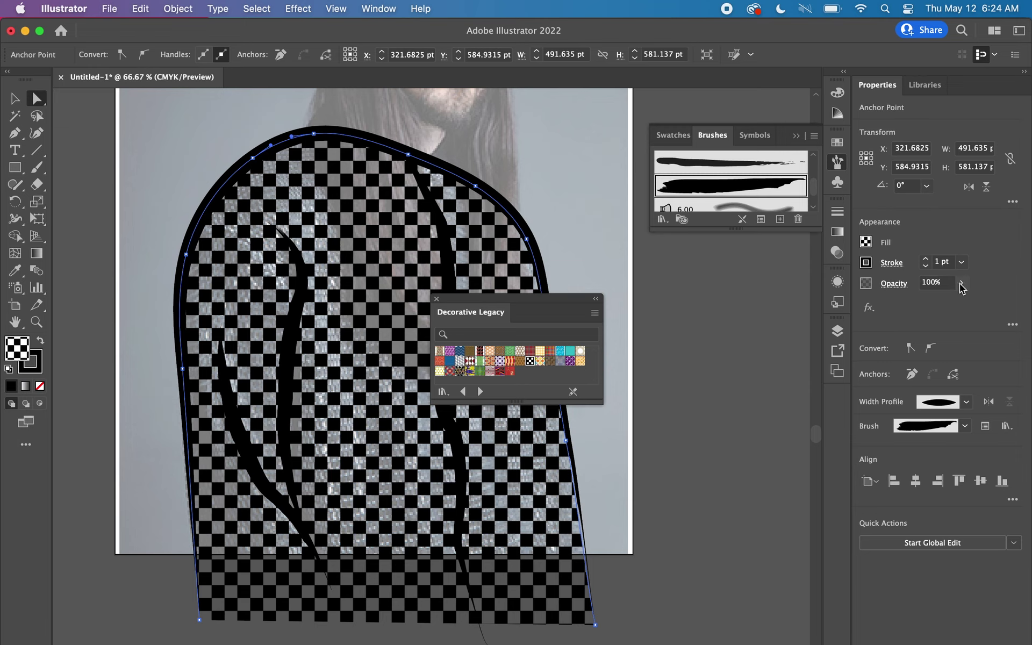
pyautogui.click(499, 361)
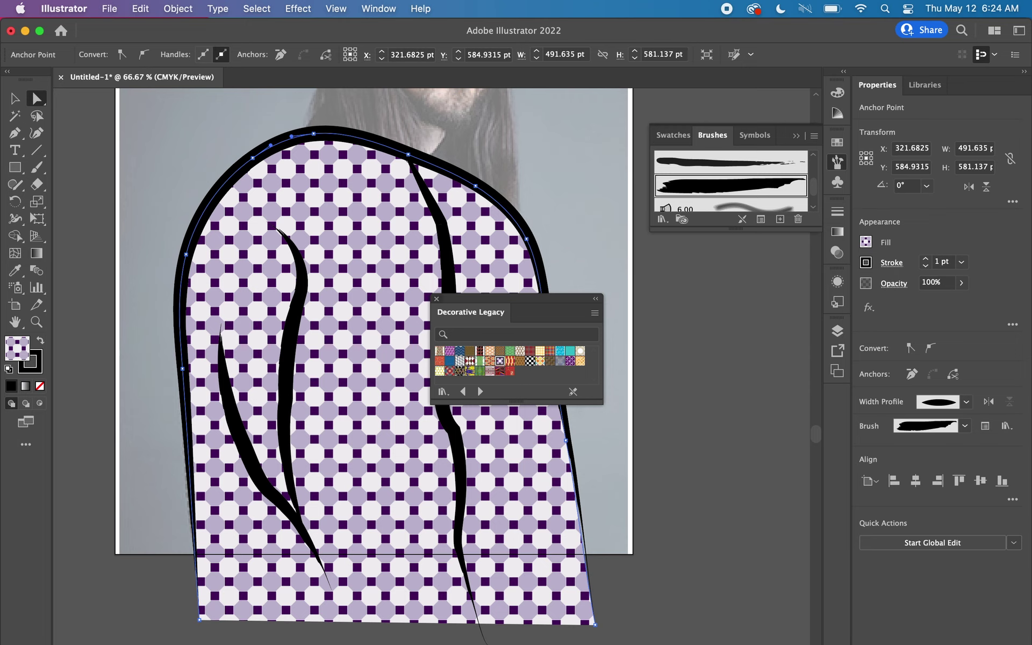
pyautogui.click(436, 300)
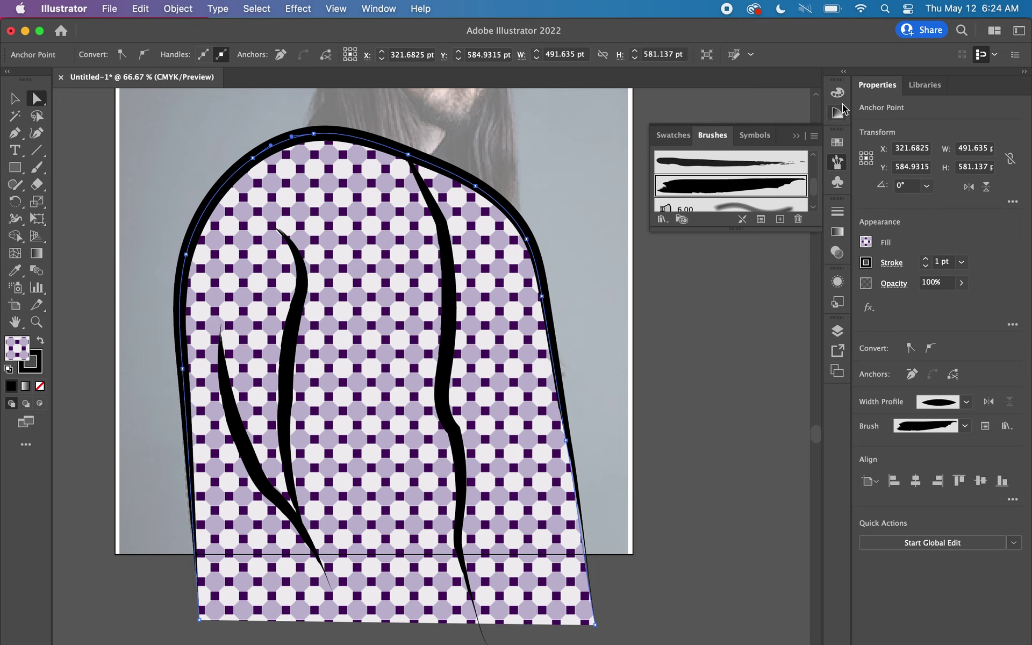
pyautogui.click(838, 211)
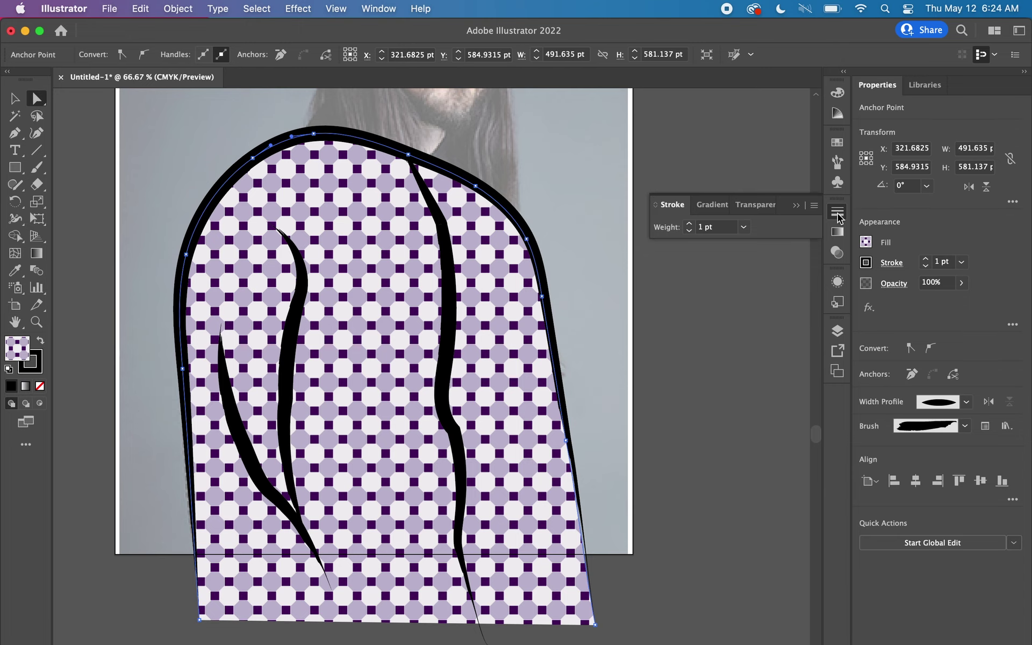
# Toggle Layer 1's visibility off and back on, then select the outer jacket path
pyautogui.click(840, 329)
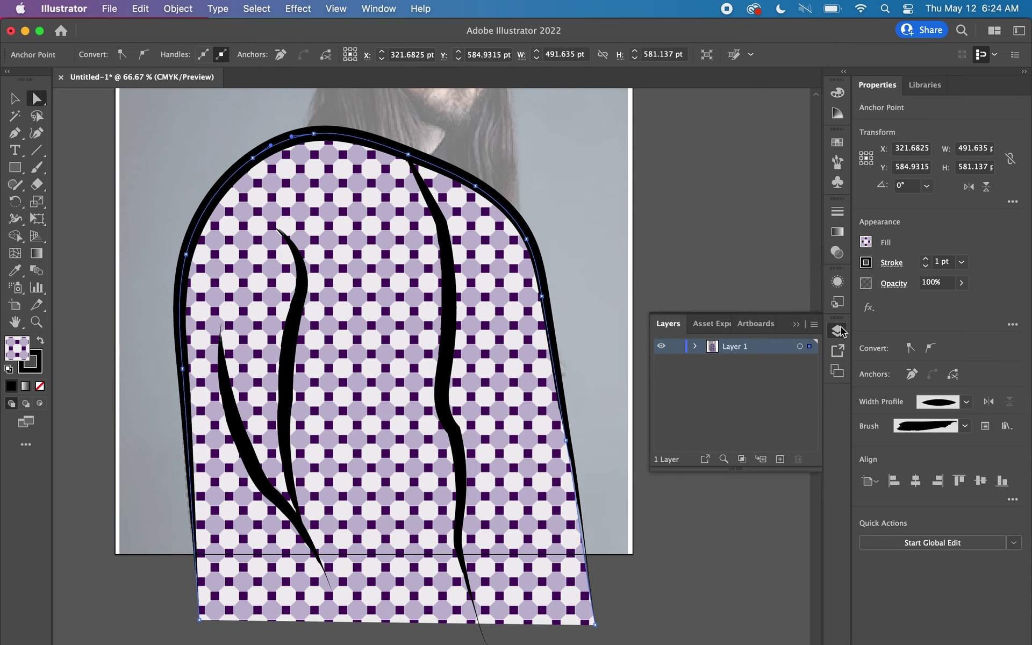
pyautogui.click(661, 346)
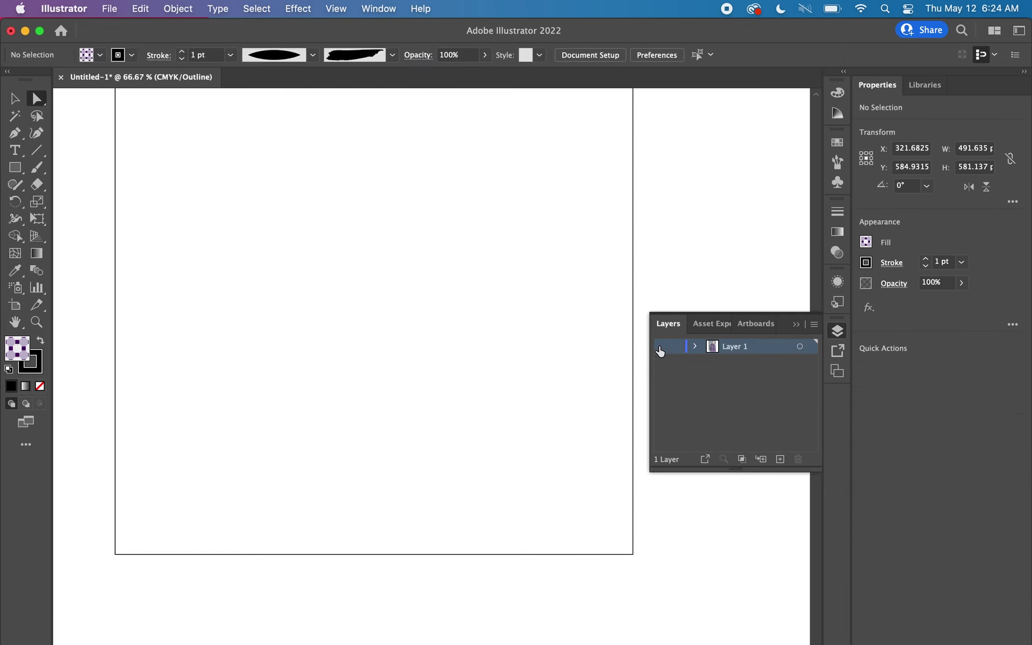
pyautogui.click(660, 349)
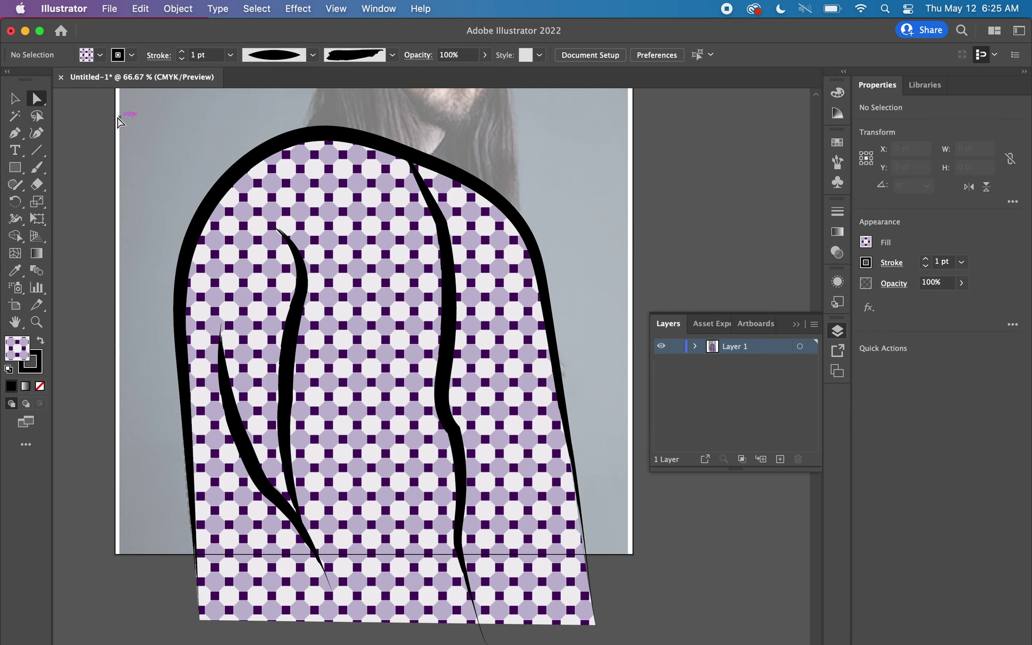
pyautogui.click(15, 99)
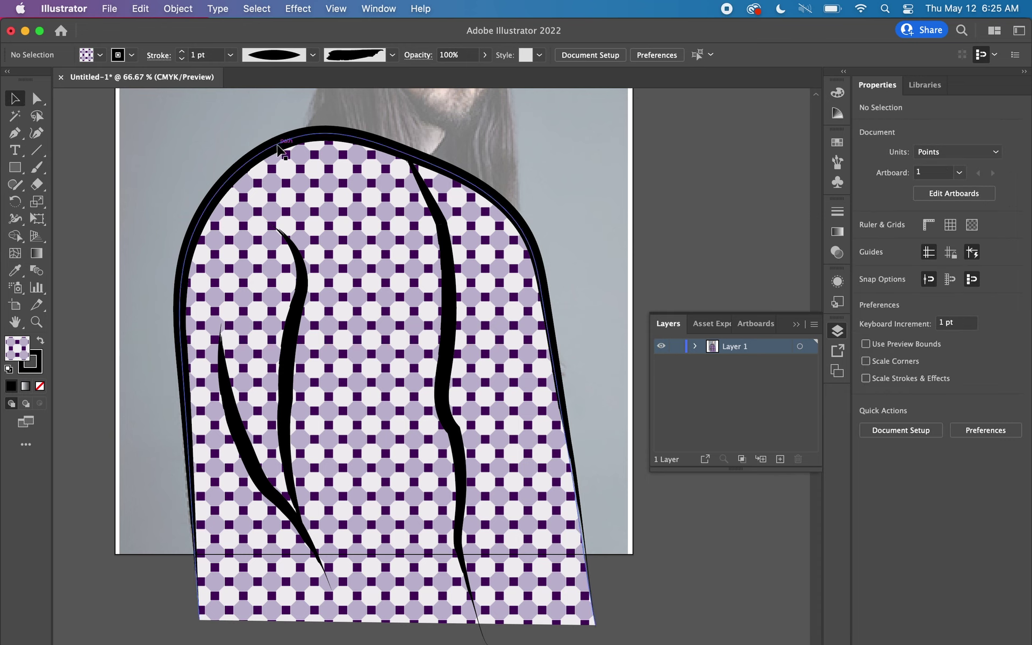
pyautogui.click(279, 150)
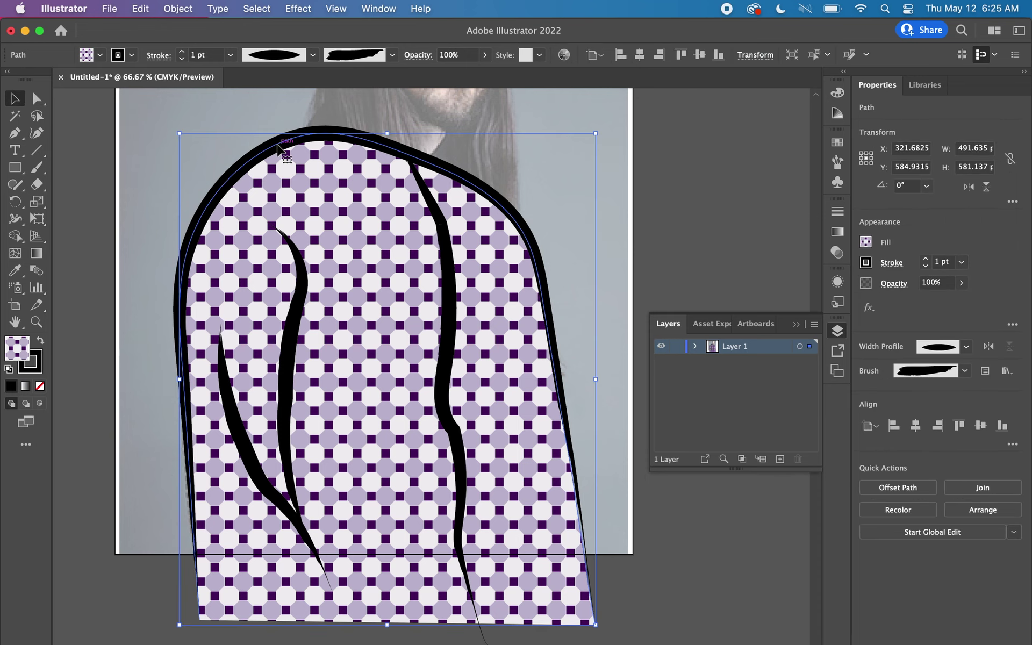
# Lower the patterned jacket shape's opacity to about 10%
pyautogui.click(961, 284)
pyautogui.moveTo(956, 304); pyautogui.dragTo(912, 309)
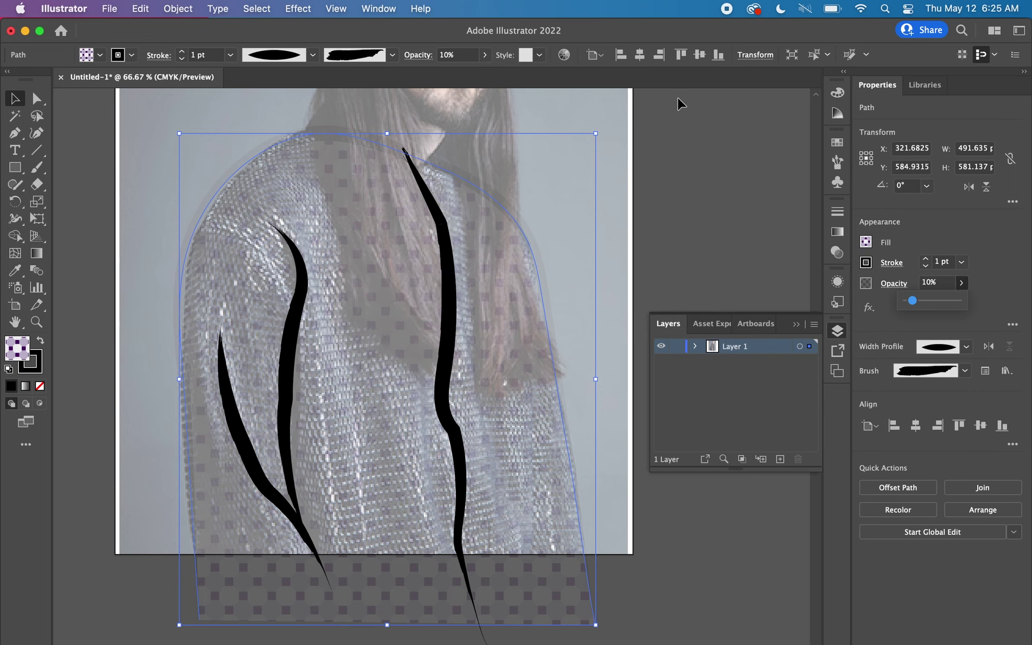
pyautogui.scroll(4, 672, 111)
pyautogui.scroll(2, 672, 111)
pyautogui.scroll(2, 672, 111)
pyautogui.hscroll(1, 671, 111)
pyautogui.scroll(2, 672, 111)
pyautogui.hscroll(1, 672, 112)
# Zoom in to 150% and pan over to the face
pyautogui.press('super+1')
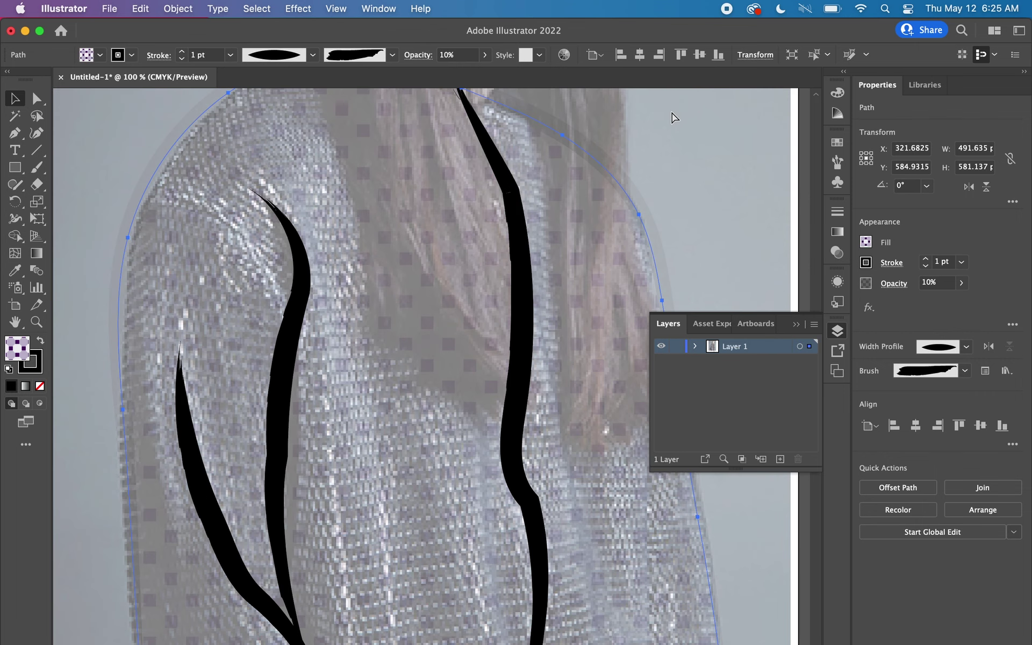
pyautogui.scroll(5, 591, 164)
pyautogui.scroll(5, 592, 164)
pyautogui.hscroll(1, 591, 164)
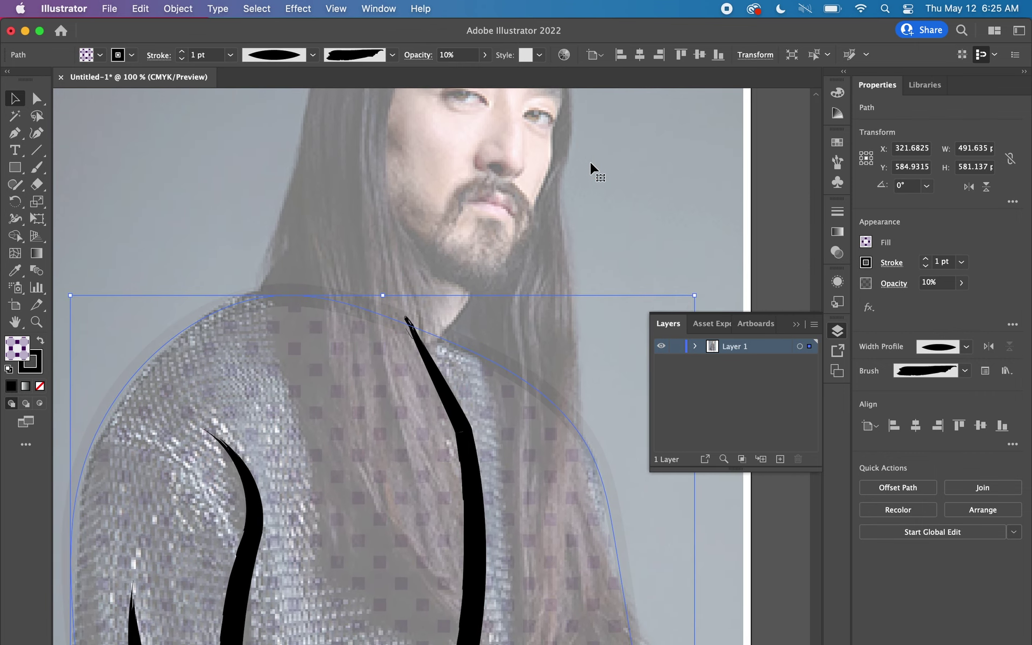
pyautogui.scroll(3, 591, 167)
pyautogui.hscroll(1, 591, 166)
pyautogui.scroll(4, 591, 166)
pyautogui.hscroll(2, 591, 166)
pyautogui.press('super+equal')
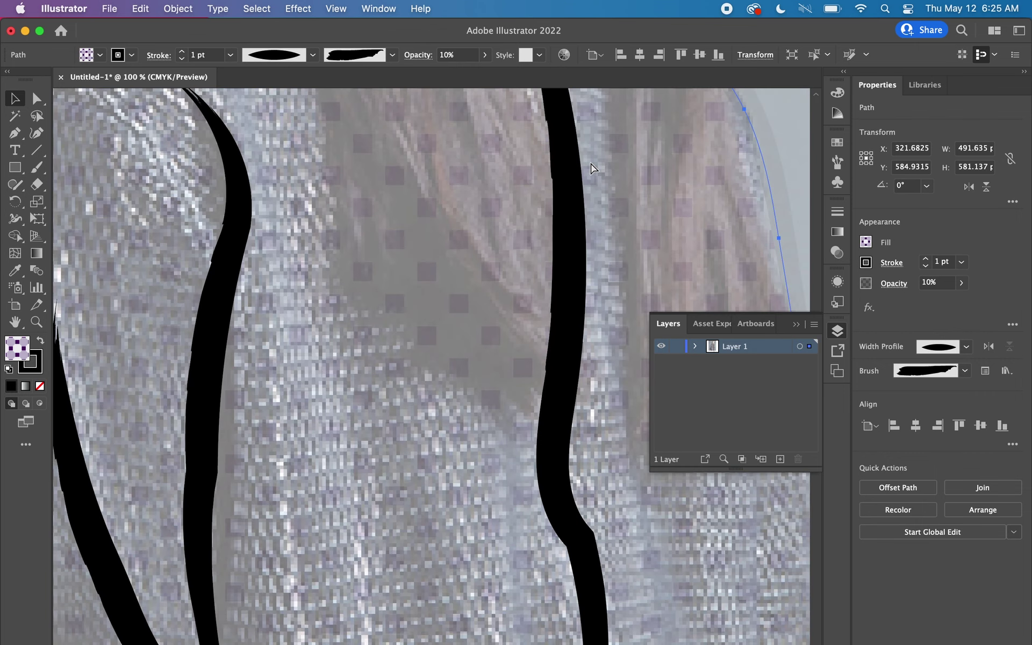
pyautogui.scroll(5, 591, 170)
pyautogui.scroll(5, 591, 169)
pyautogui.scroll(5, 588, 166)
pyautogui.hscroll(2, 589, 166)
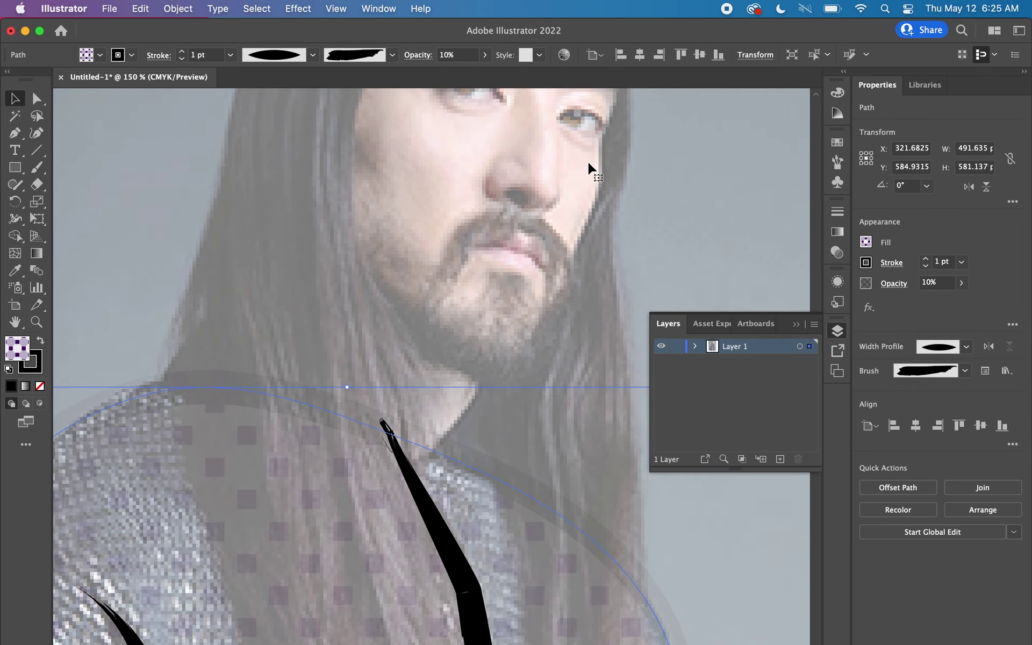
pyautogui.scroll(3, 589, 166)
pyautogui.scroll(2, 589, 166)
pyautogui.scroll(1, 589, 167)
pyautogui.scroll(-1, 589, 166)
pyautogui.hscroll(-1, 588, 167)
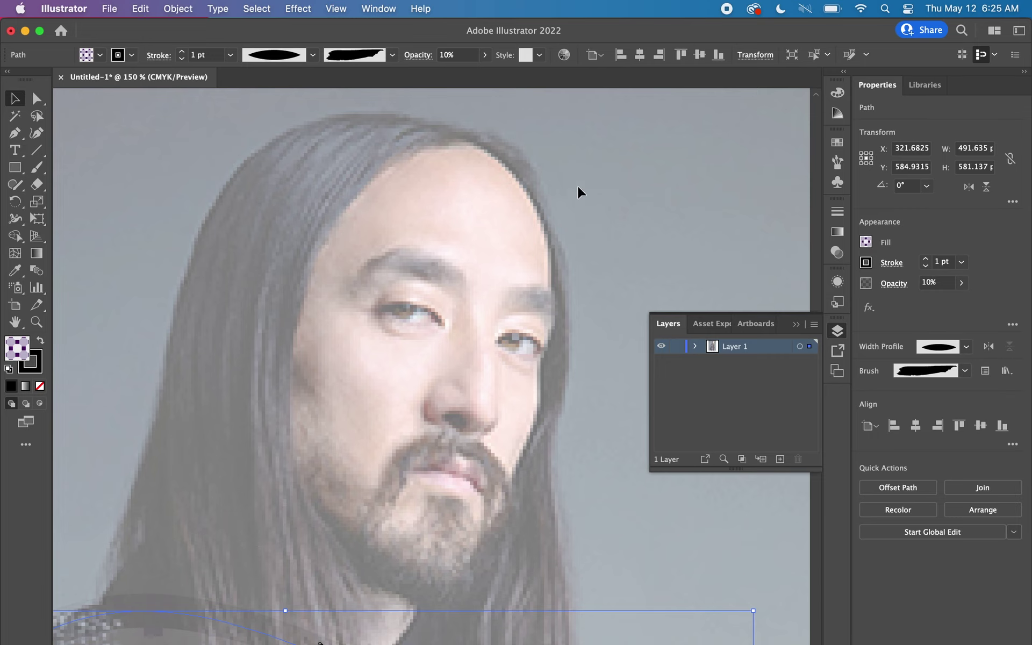
# Switch to Direct Selection and return the view to 100% zoom
pyautogui.scroll(-2, 572, 204)
pyautogui.scroll(-3, 573, 204)
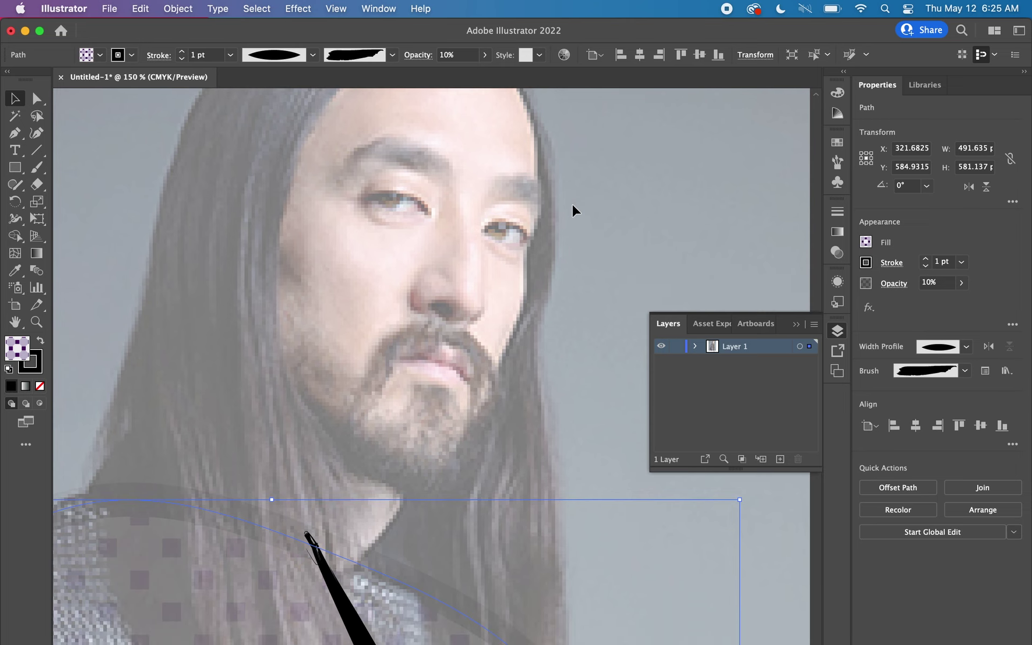
pyautogui.scroll(2, 572, 203)
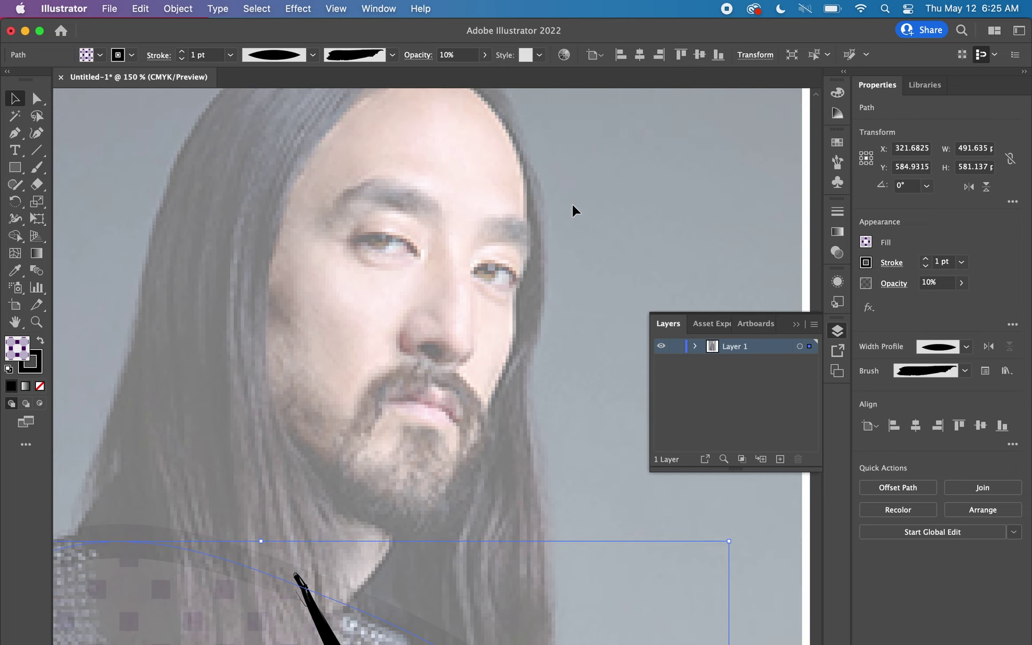
pyautogui.press('a')
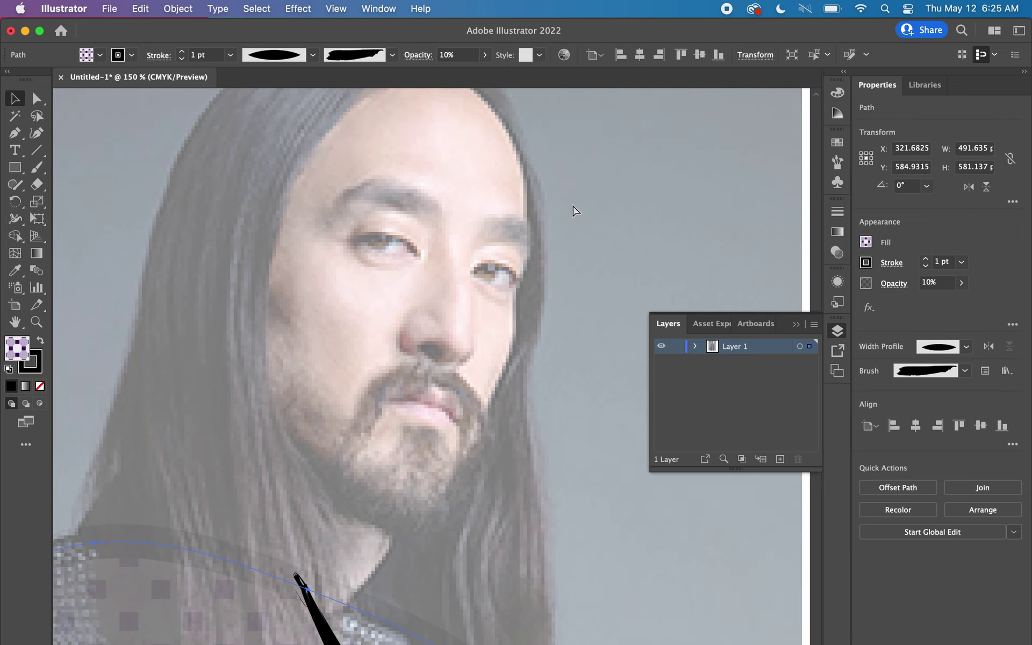
pyautogui.press('super+1')
pyautogui.scroll(10, 572, 205)
pyautogui.hscroll(3, 572, 204)
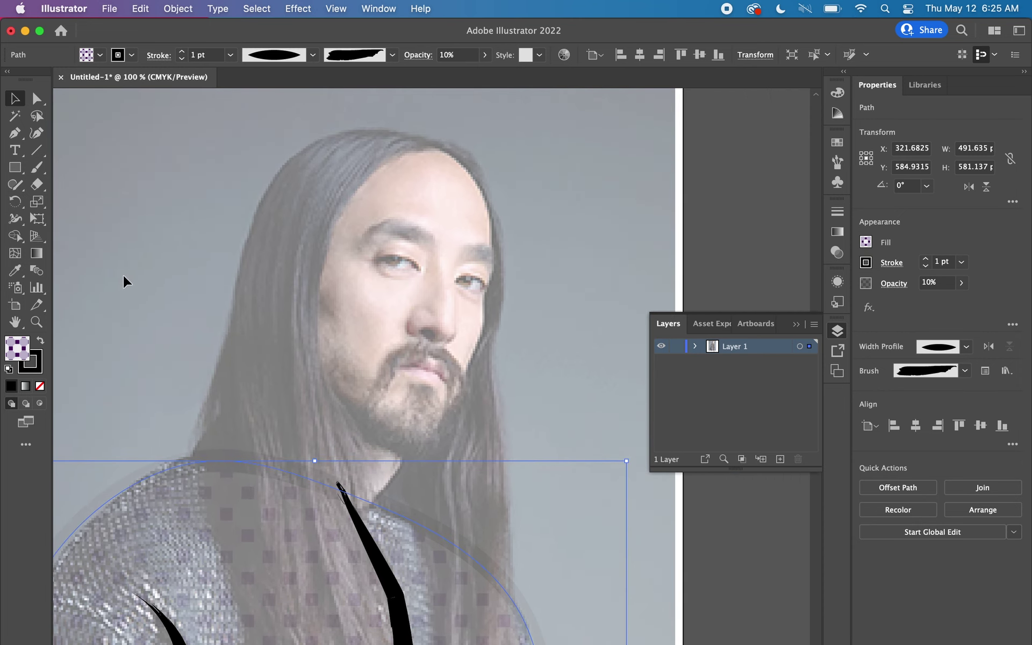
# Zoom out with the Zoom tool, reset to 100%, and open the View menu
pyautogui.click(37, 322)
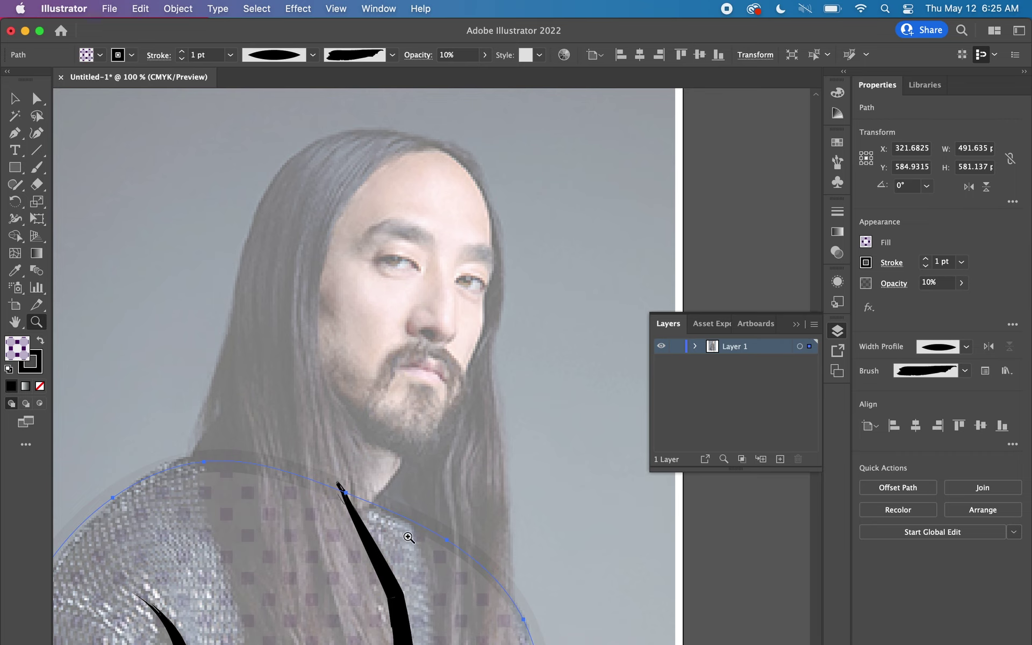
pyautogui.moveTo(528, 551); pyautogui.dragTo(471, 334)
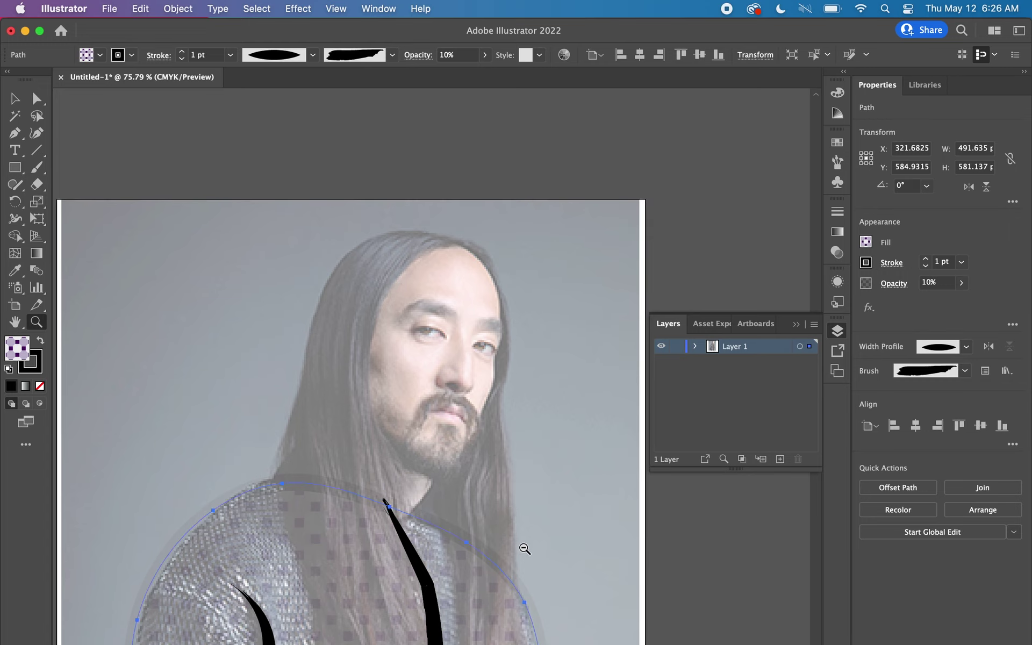
pyautogui.moveTo(524, 548)
pyautogui.mouseDown()
pyautogui.moveTo(440, 417)
pyautogui.moveTo(438, 467)
pyautogui.mouseUp()
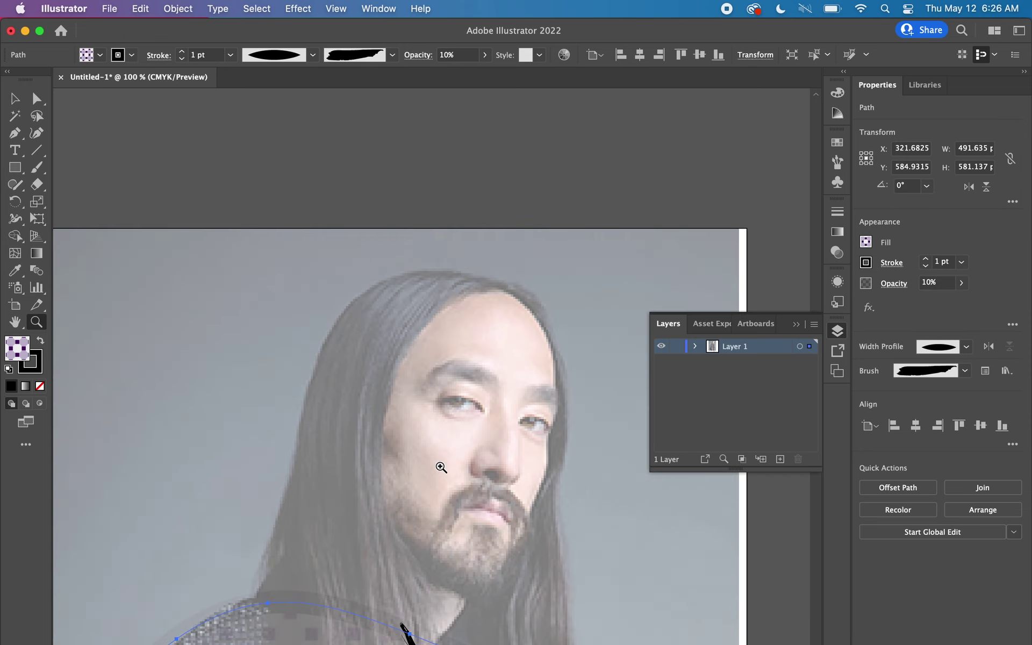
pyautogui.scroll(-3, 439, 462)
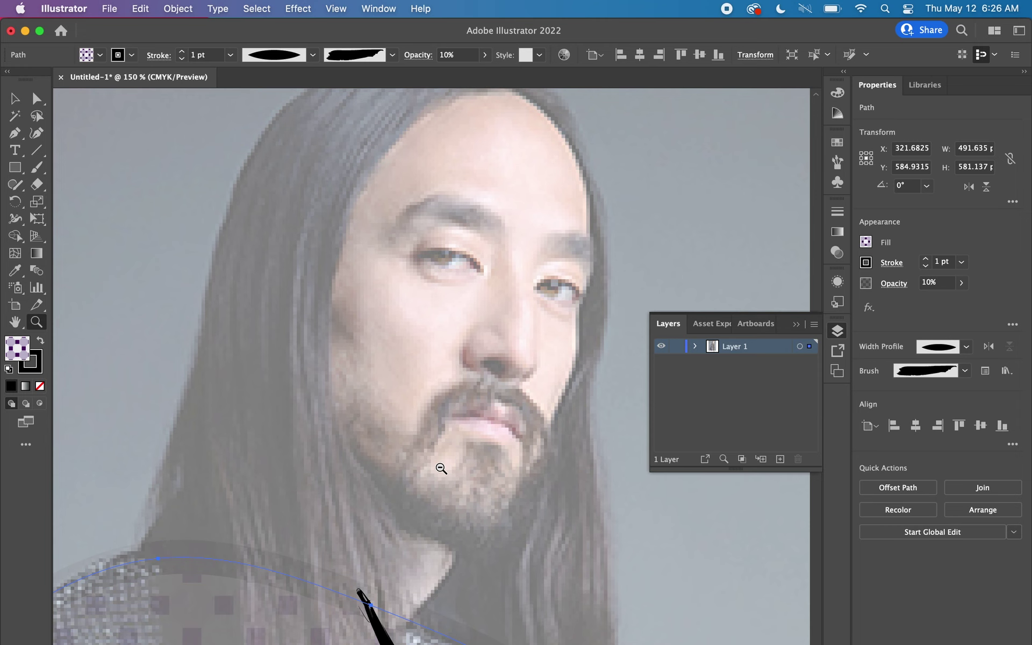
pyautogui.keyDown('alt'); pyautogui.click(441, 469); pyautogui.keyUp('alt')
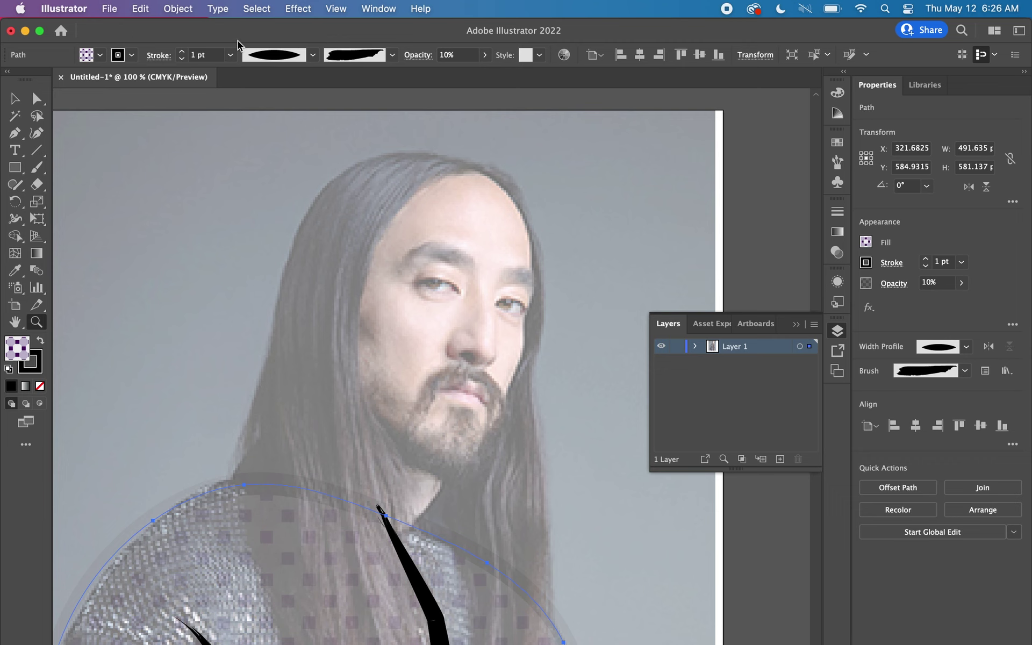
pyautogui.click(335, 9)
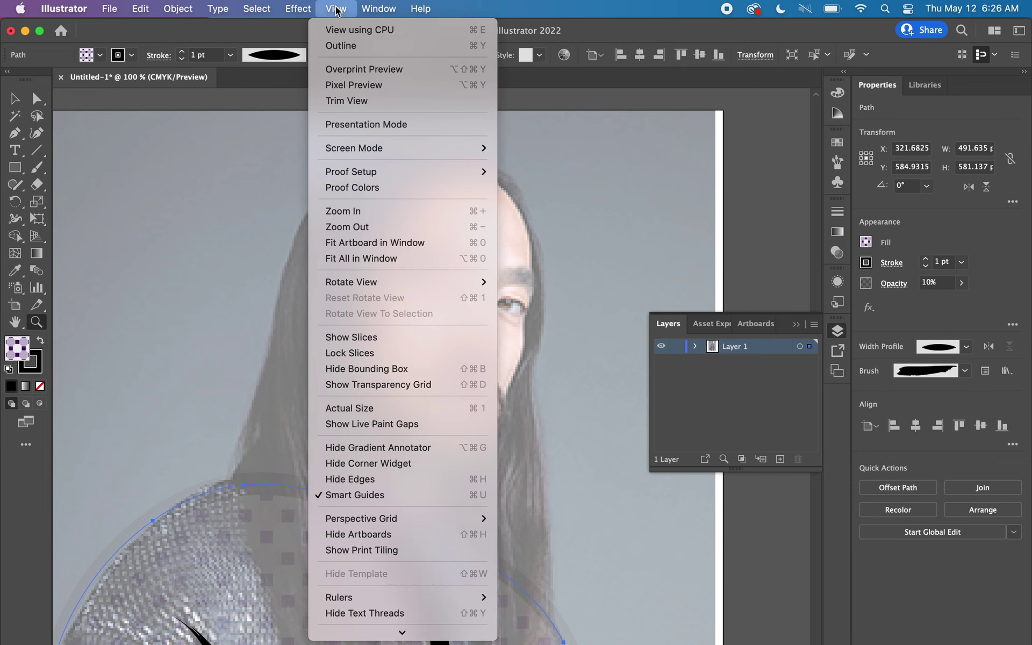
pyautogui.click(335, 9)
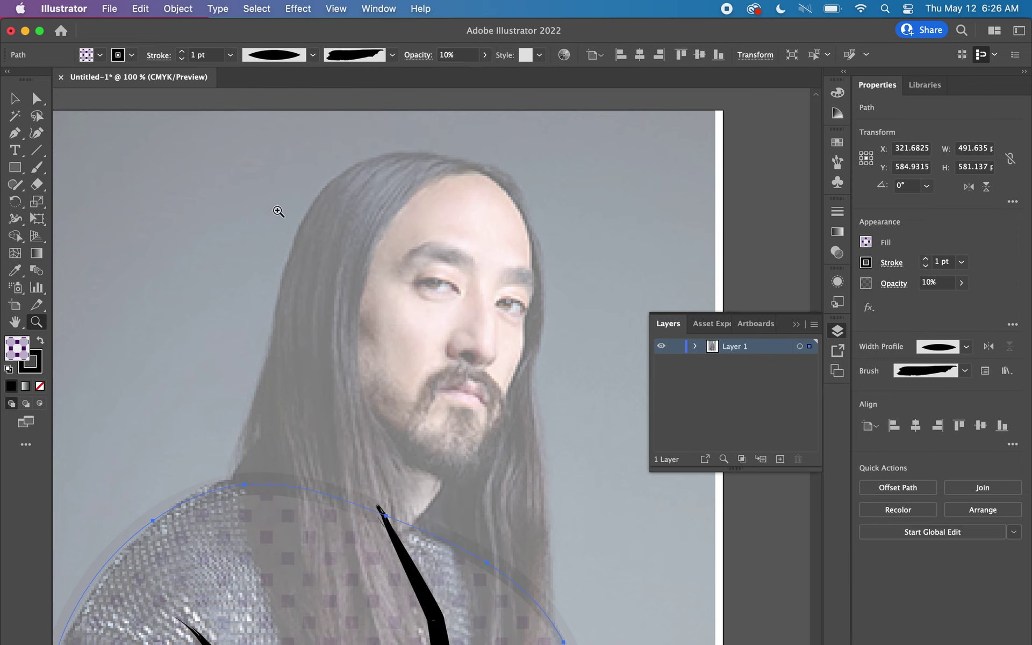
pyautogui.press('super')
pyautogui.rightClick(203, 146)
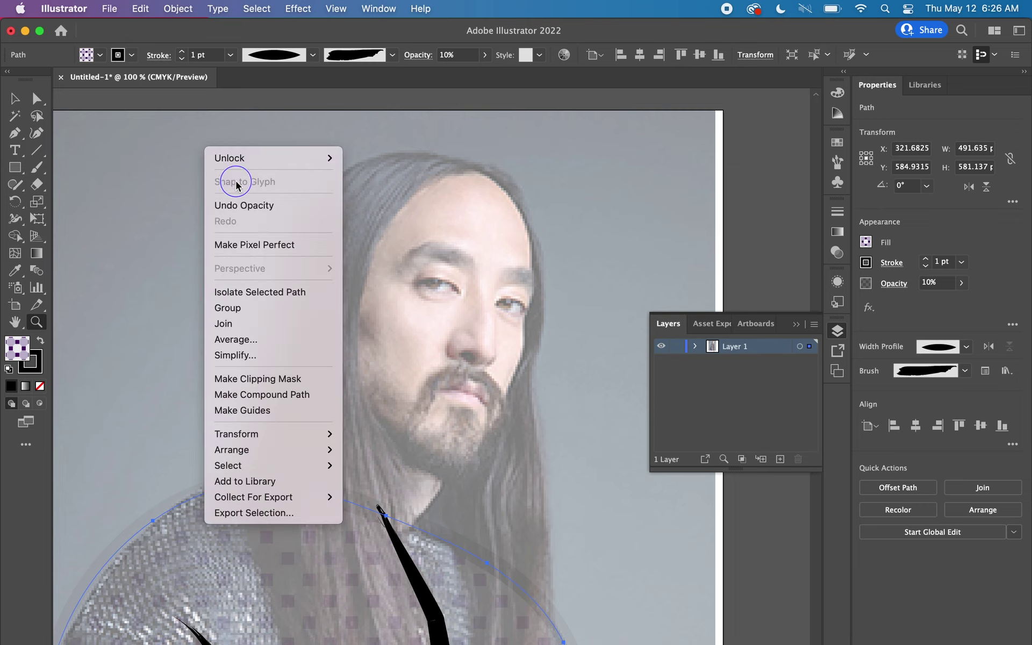
pyautogui.click(367, 257)
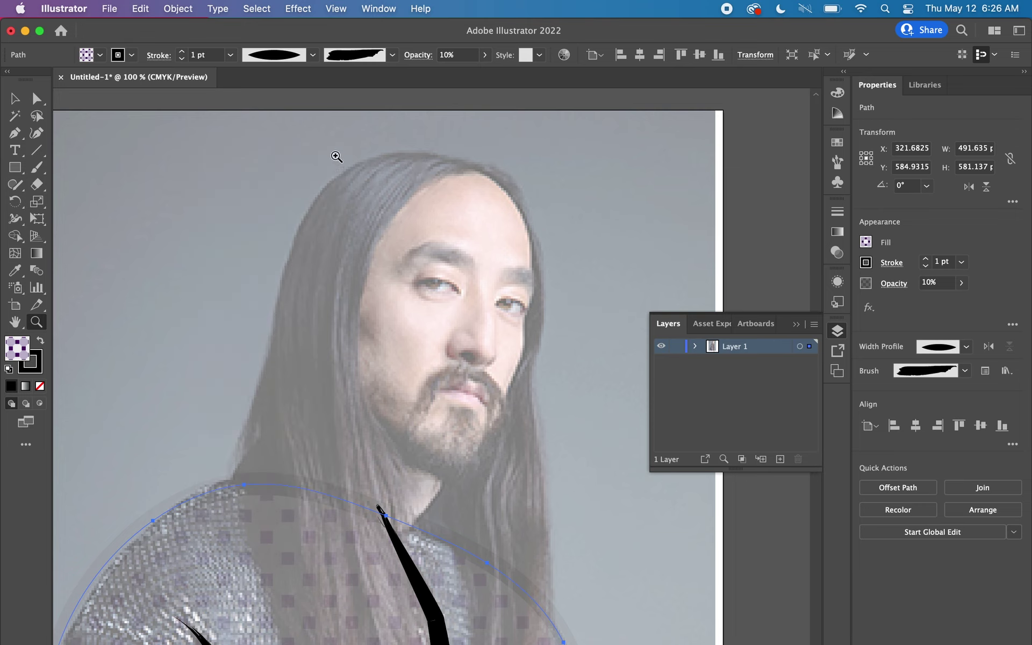
pyautogui.moveTo(260, 188); pyautogui.dragTo(419, 354)
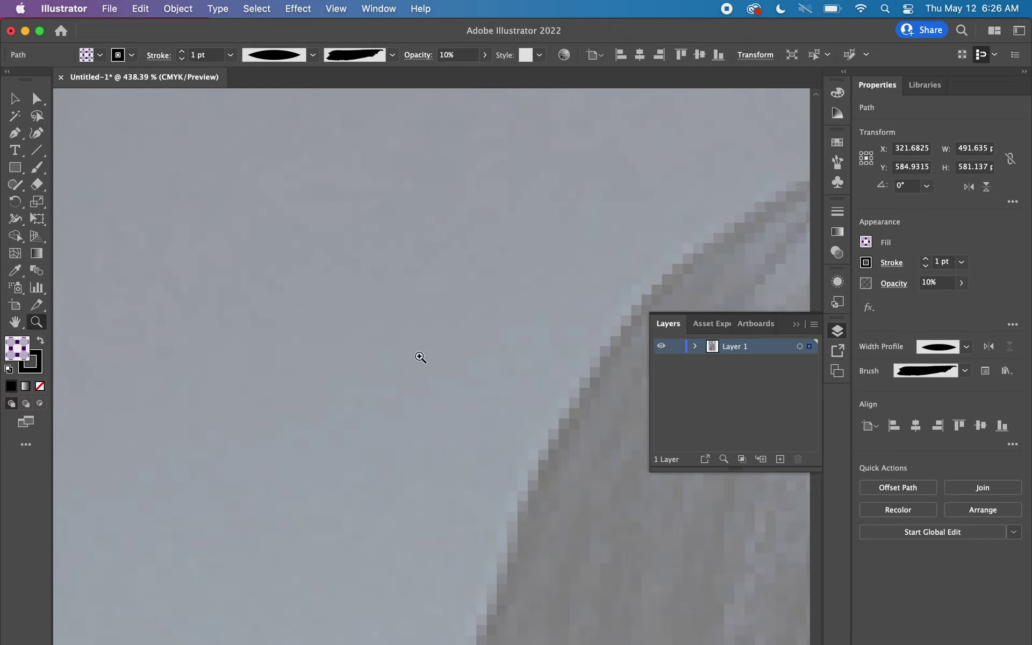
pyautogui.rightClick(585, 525)
pyautogui.click(534, 482)
pyautogui.rightClick(526, 479)
pyautogui.click(507, 468)
pyautogui.moveTo(490, 450); pyautogui.dragTo(334, 295)
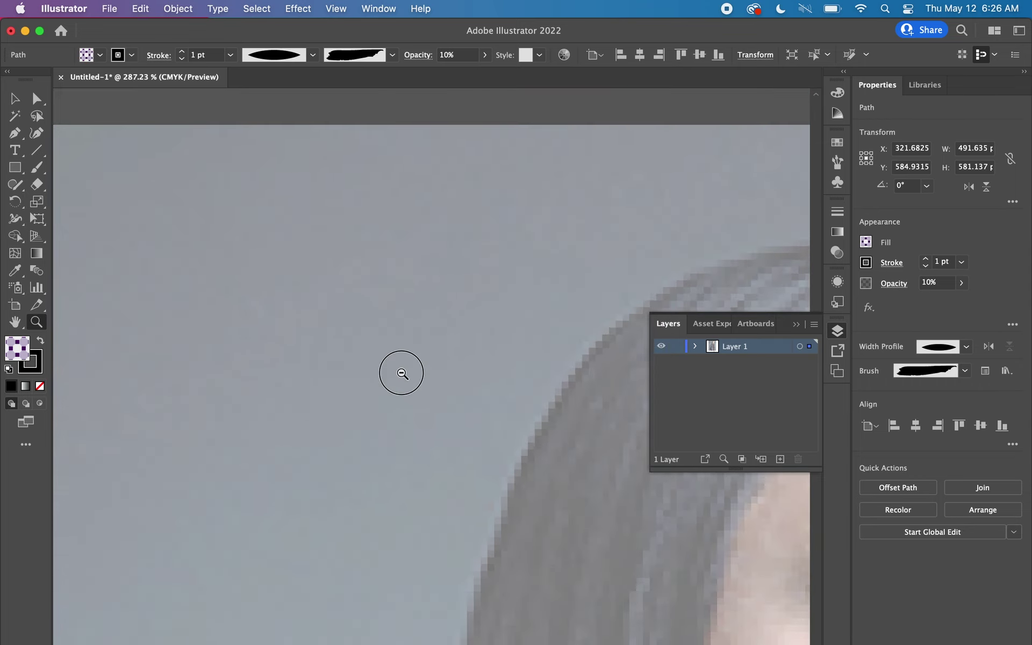
pyautogui.scroll(-10, 492, 444)
pyautogui.hscroll(10, 493, 444)
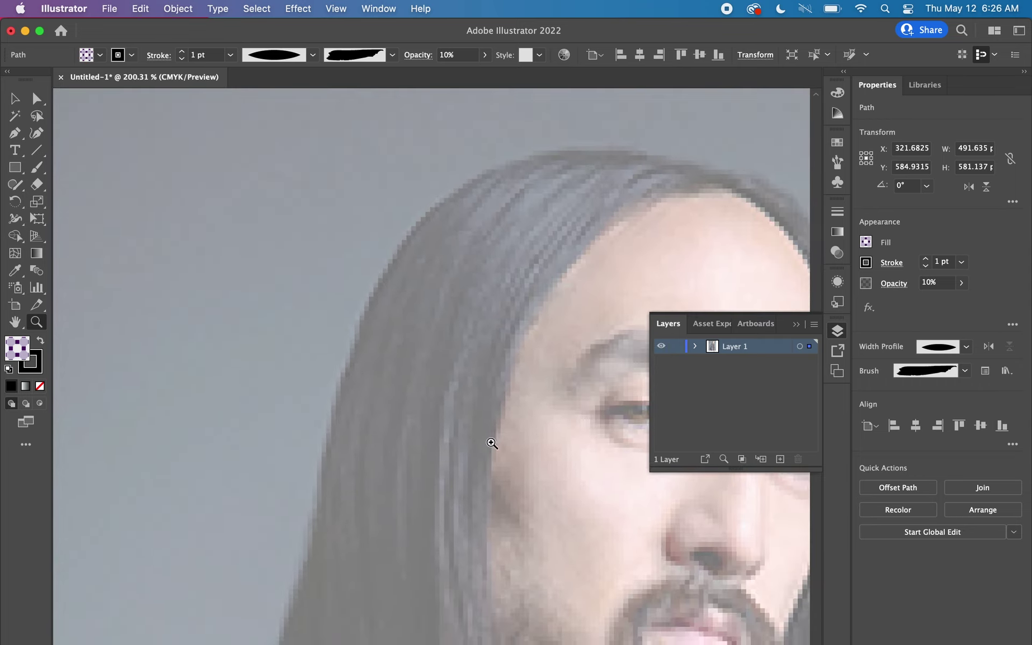
pyautogui.keyDown('alt'); pyautogui.click(519, 454); pyautogui.keyUp('alt')
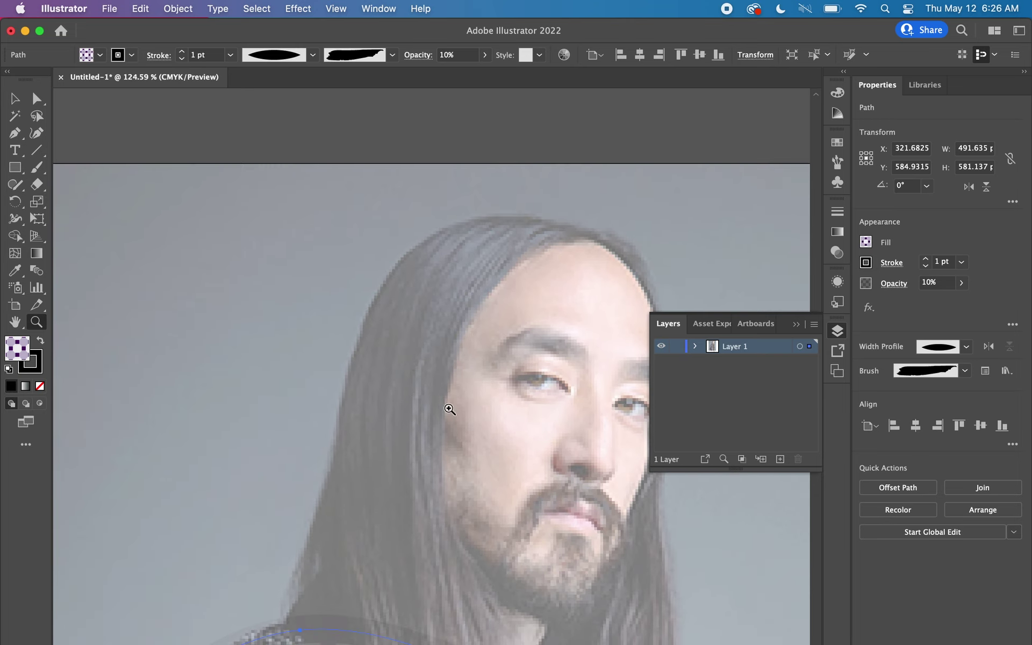
pyautogui.click(468, 433)
pyautogui.scroll(-3, 468, 434)
pyautogui.hscroll(1, 468, 433)
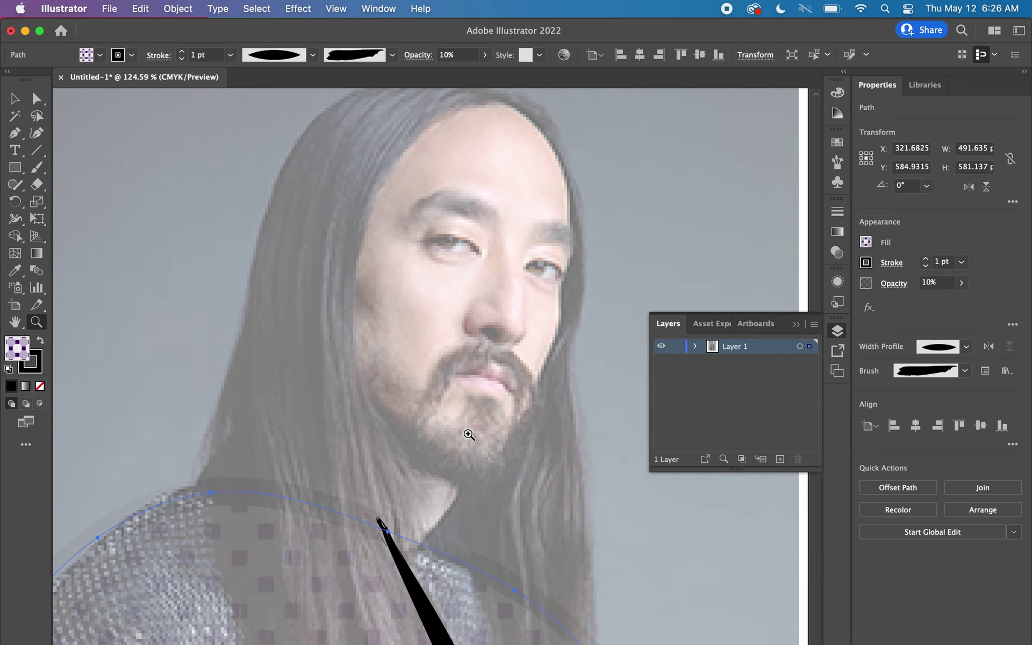
pyautogui.moveTo(467, 392); pyautogui.dragTo(503, 438)
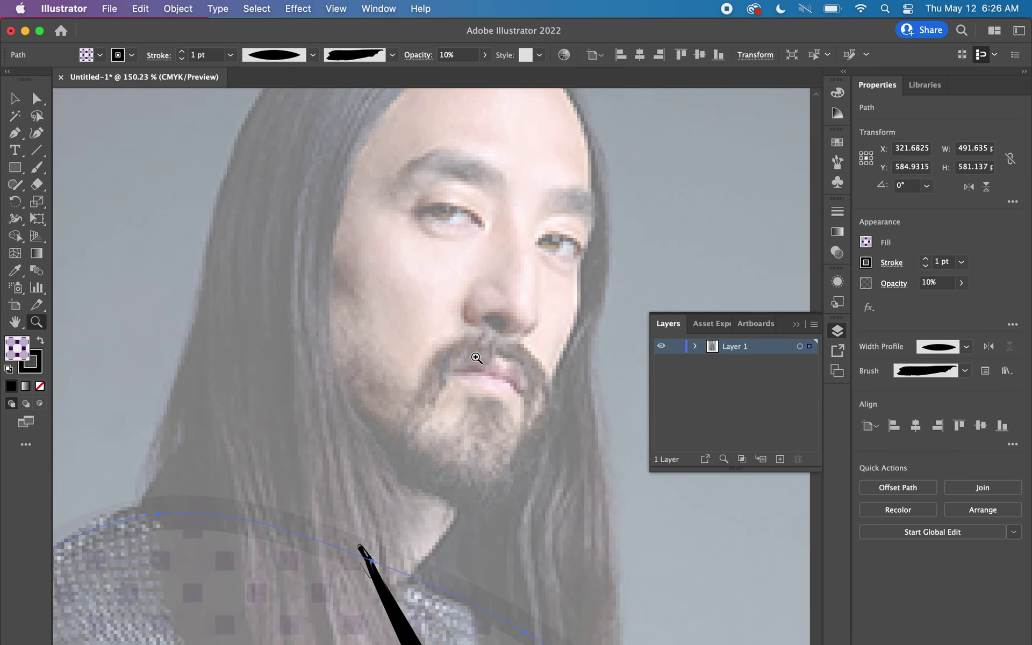
pyautogui.moveTo(471, 340); pyautogui.dragTo(478, 413)
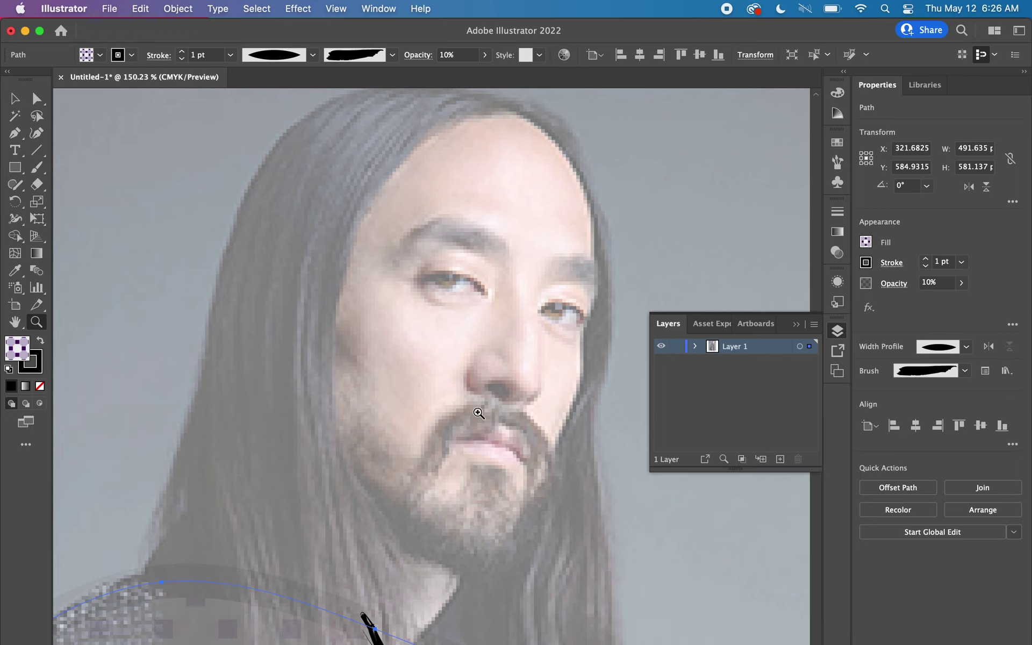
pyautogui.keyDown('alt'); pyautogui.click(479, 412); pyautogui.keyUp('alt')
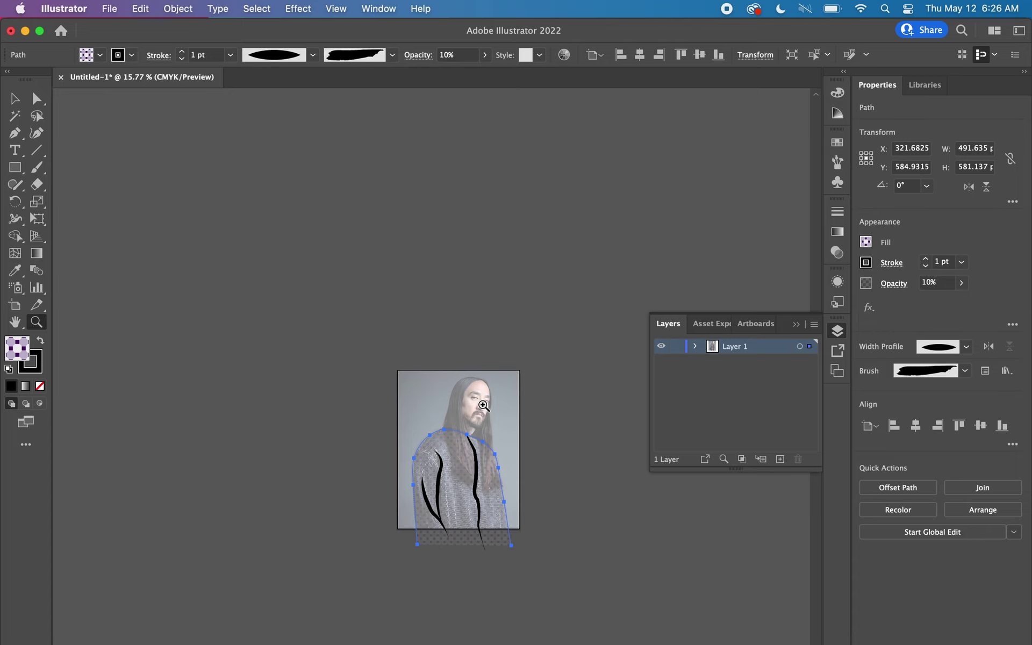
pyautogui.moveTo(482, 417)
pyautogui.mouseDown()
pyautogui.moveTo(487, 353)
pyautogui.moveTo(489, 434)
pyautogui.mouseUp()
pyautogui.keyDown('alt'); pyautogui.click(489, 445); pyautogui.keyUp('alt')
pyautogui.keyDown('alt'); pyautogui.click(491, 445); pyautogui.keyUp('alt')
pyautogui.keyDown('alt'); pyautogui.click(490, 461); pyautogui.keyUp('alt')
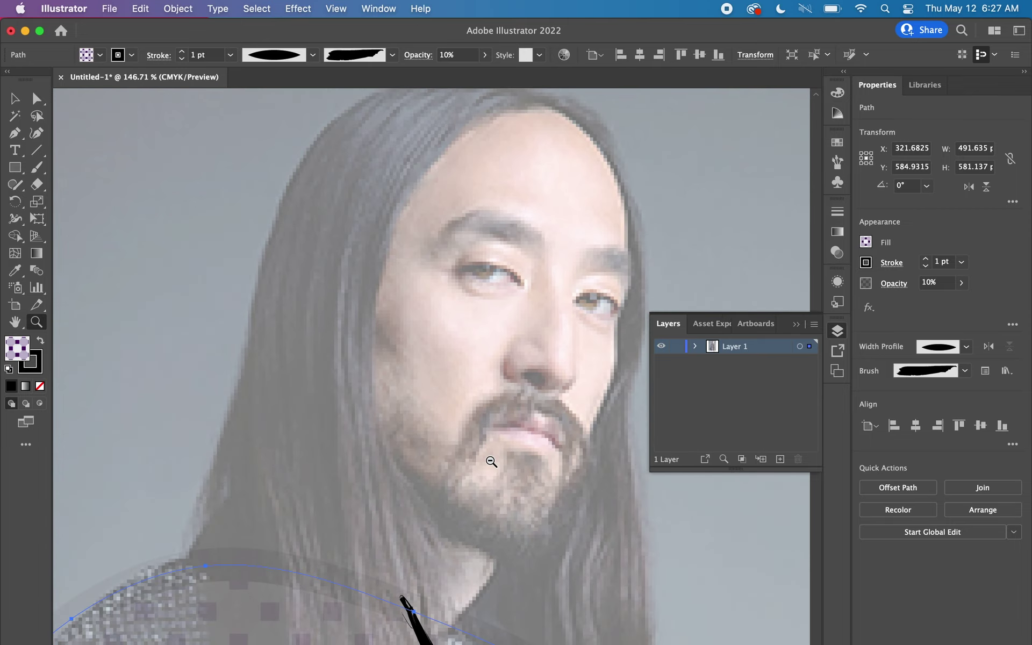
pyautogui.keyDown('alt'); pyautogui.click(511, 428); pyautogui.keyUp('alt')
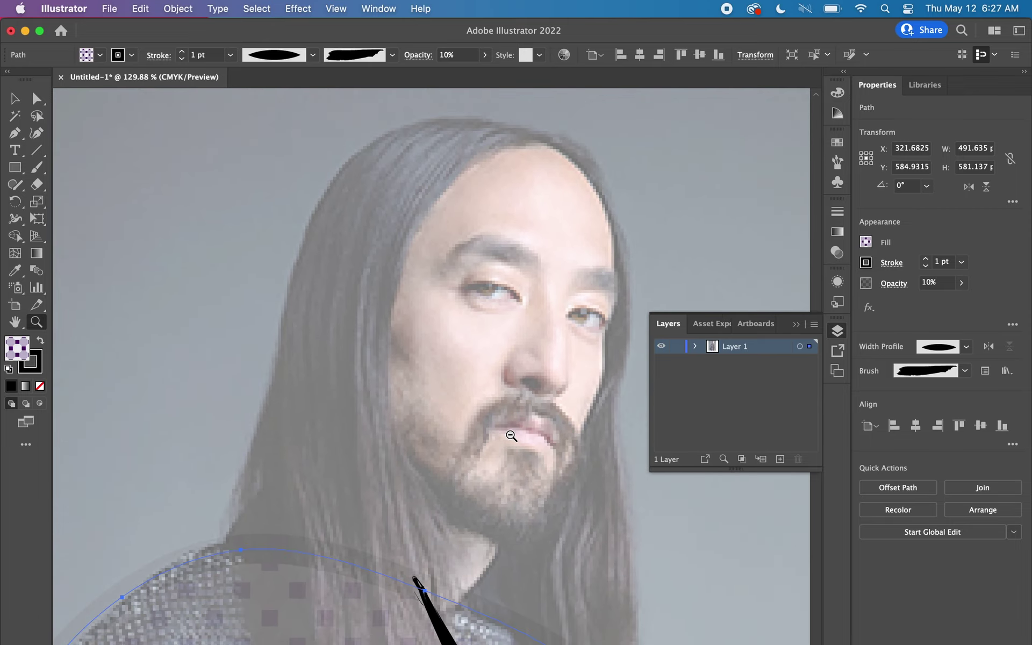
# Create Layer 2 and drag it beneath Layer 1 in the Layers panel
pyautogui.hscroll(2, 511, 435)
pyautogui.scroll(-1, 511, 436)
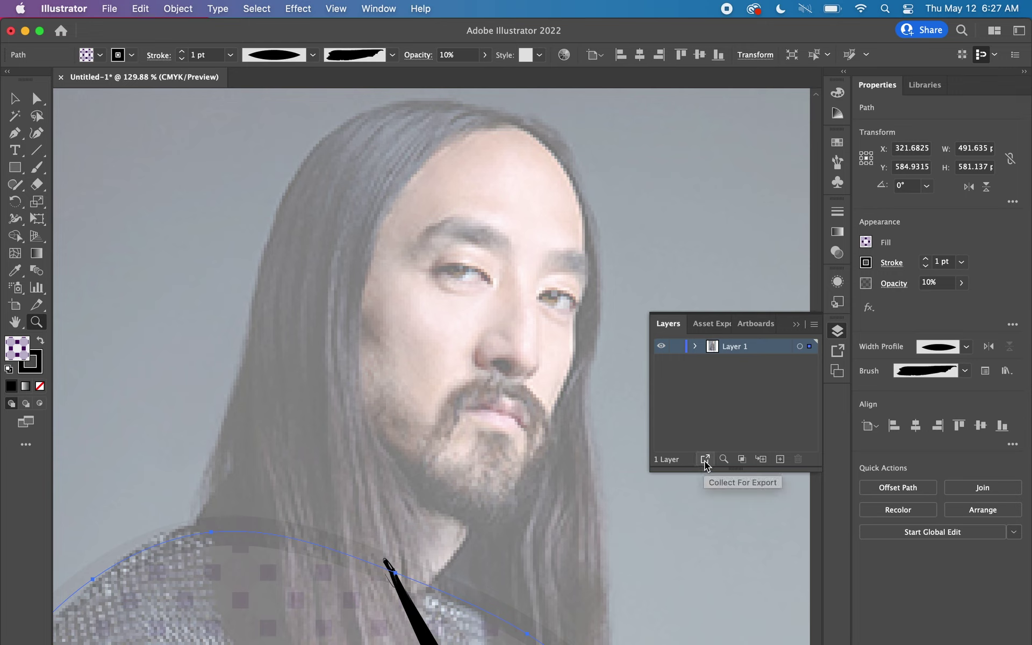
pyautogui.click(780, 461)
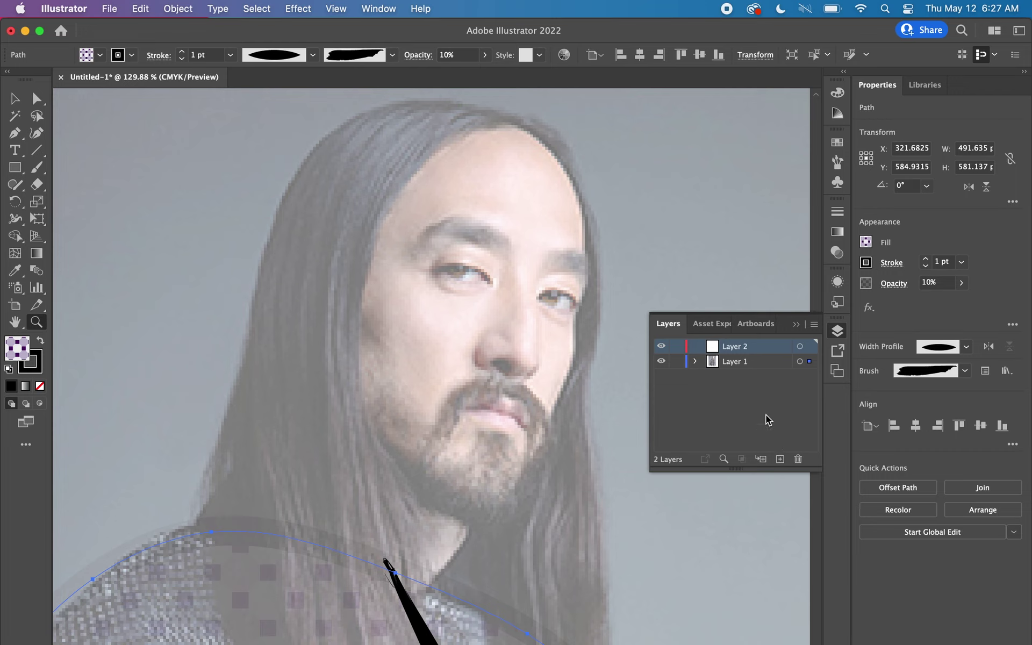
pyautogui.moveTo(738, 353); pyautogui.dragTo(739, 376)
# Pick the Paintbrush tool and choose the 6.00 brush from the brush list
pyautogui.click(43, 171)
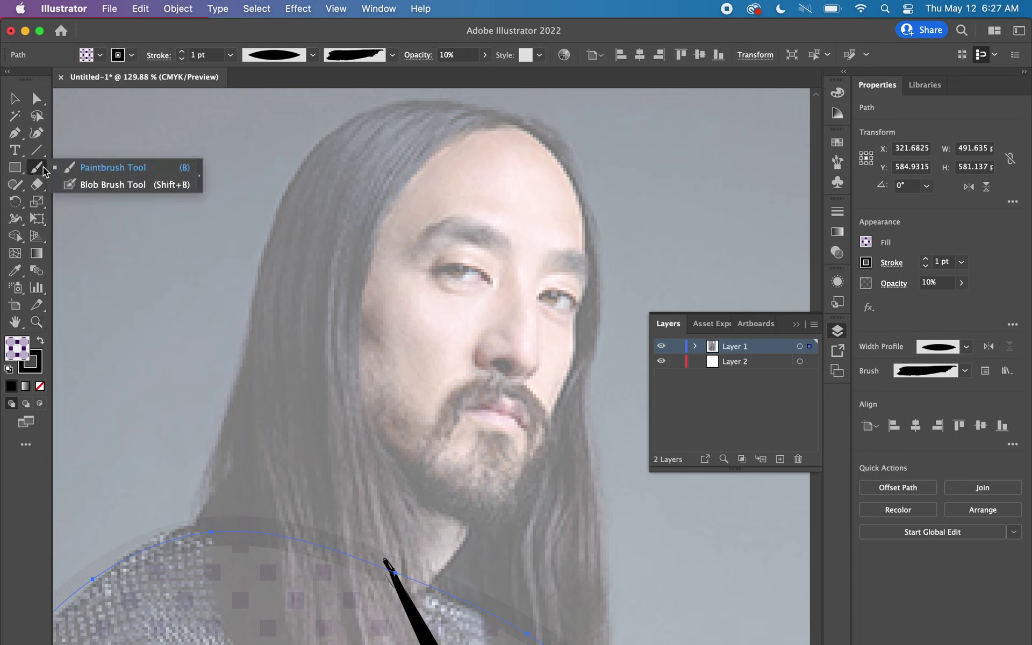
pyautogui.click(86, 166)
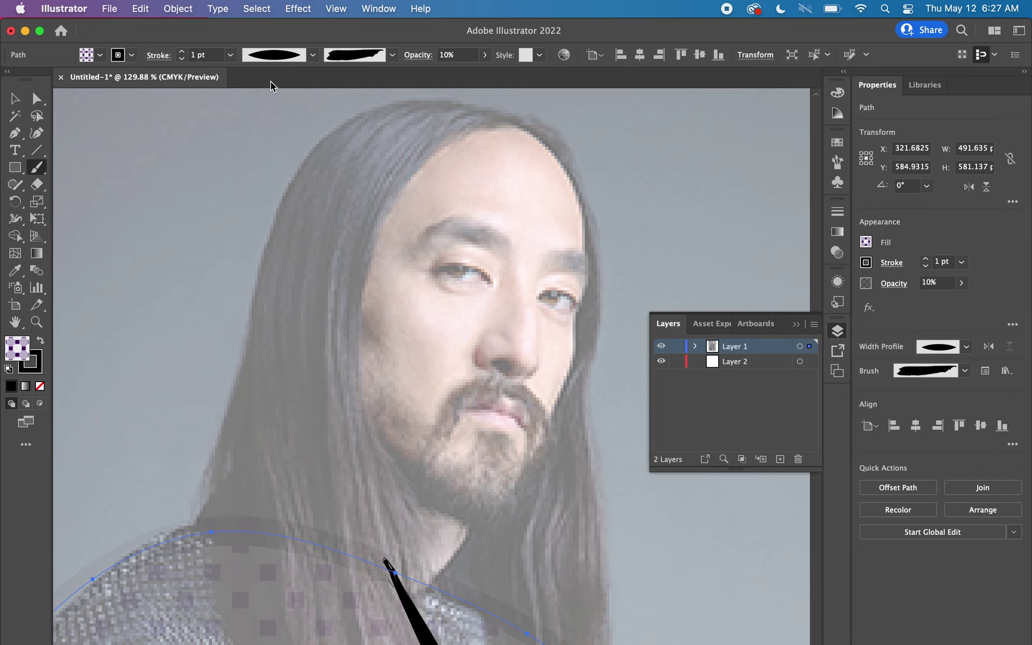
pyautogui.click(392, 56)
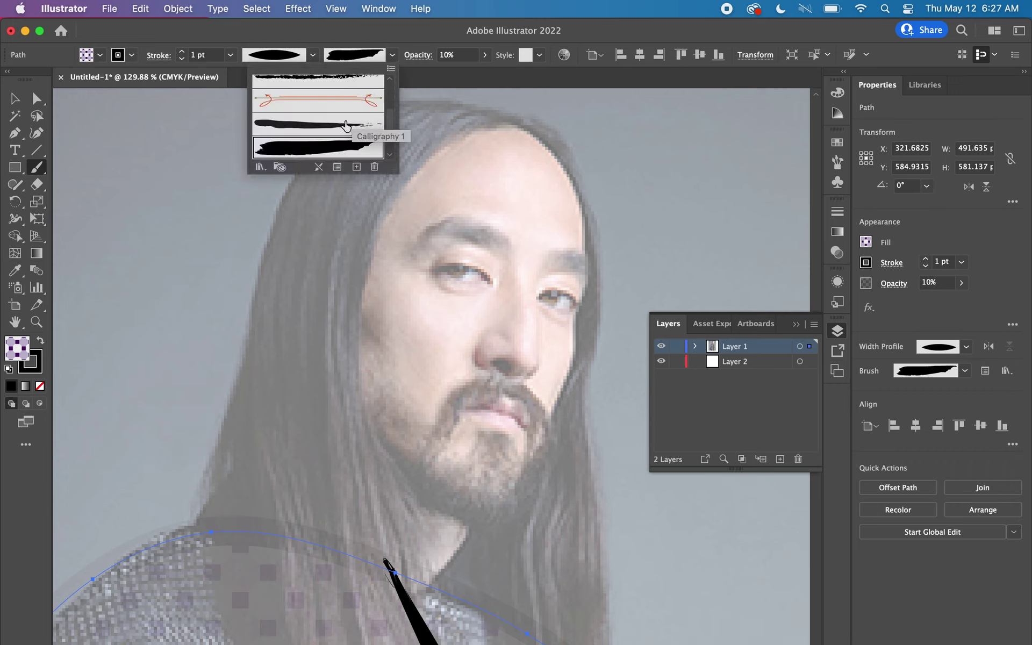
pyautogui.scroll(3, 344, 124)
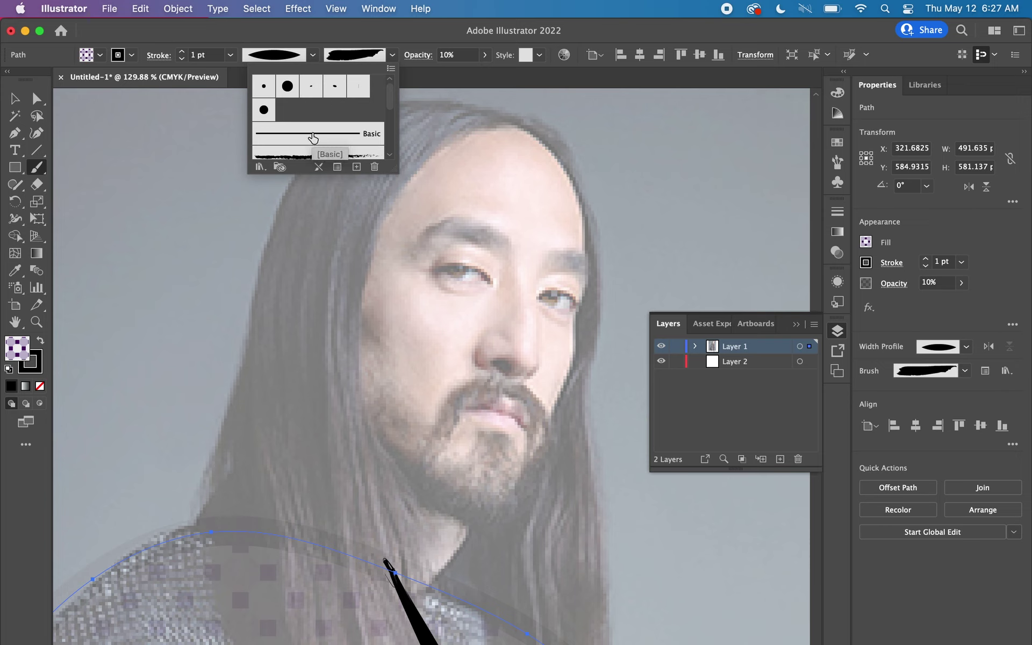
pyautogui.scroll(-3, 313, 139)
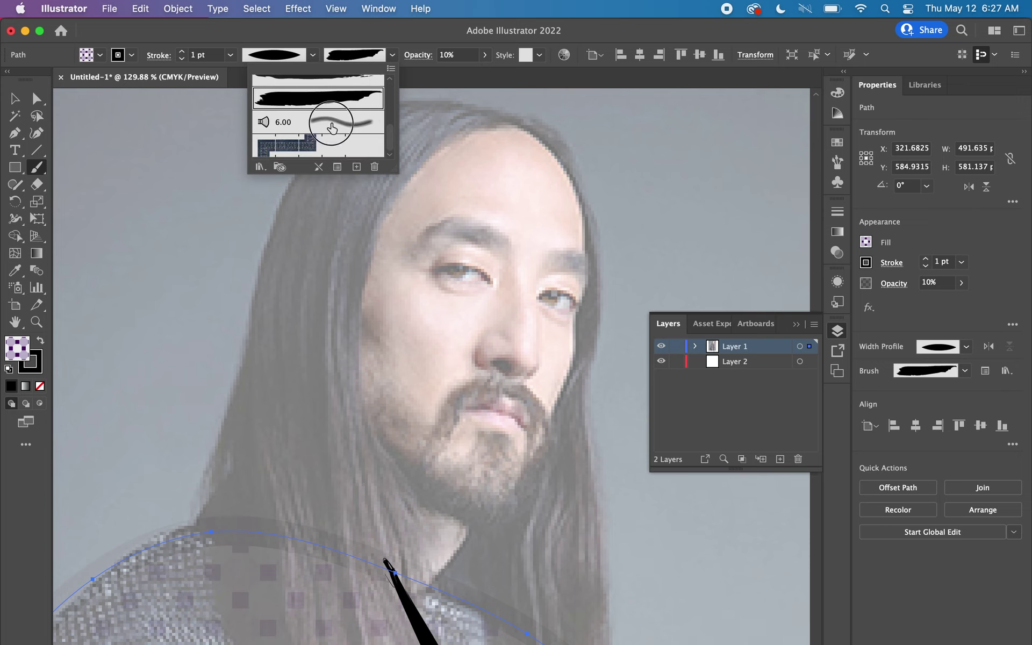
pyautogui.click(329, 129)
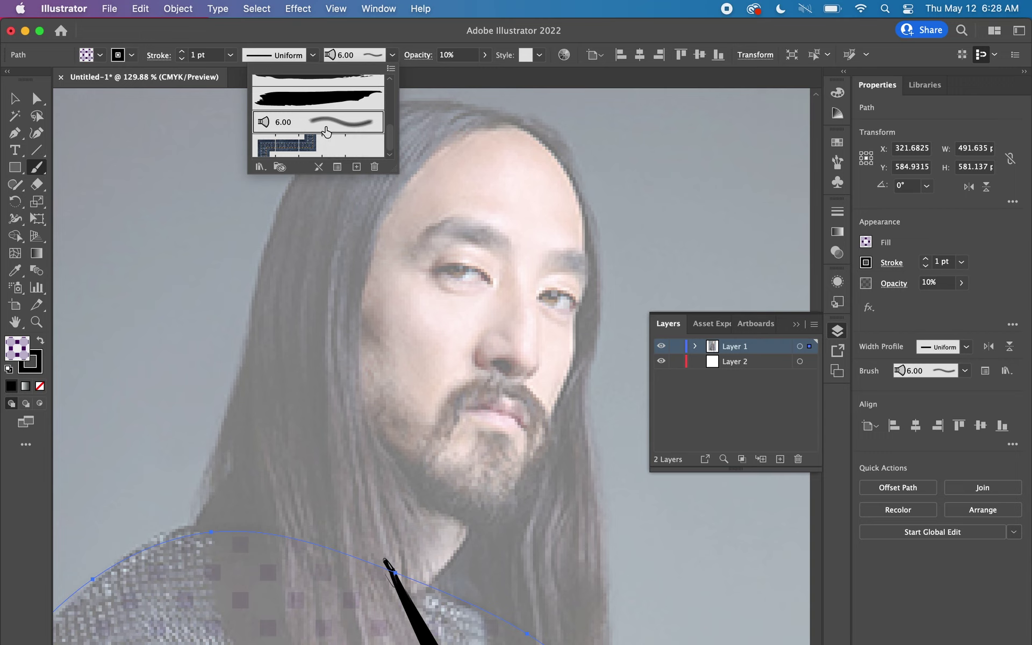
pyautogui.scroll(10, 335, 129)
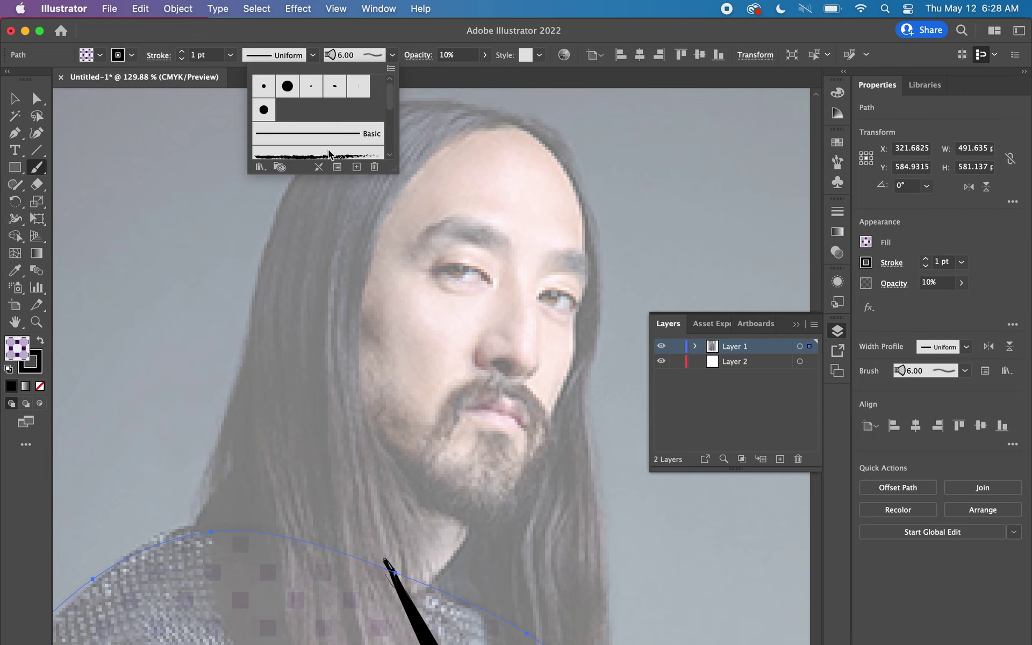
# Open the Artistic_Ink brush library and apply the Tapered Stroke brush
pyautogui.click(262, 169)
pyautogui.moveTo(278, 237)
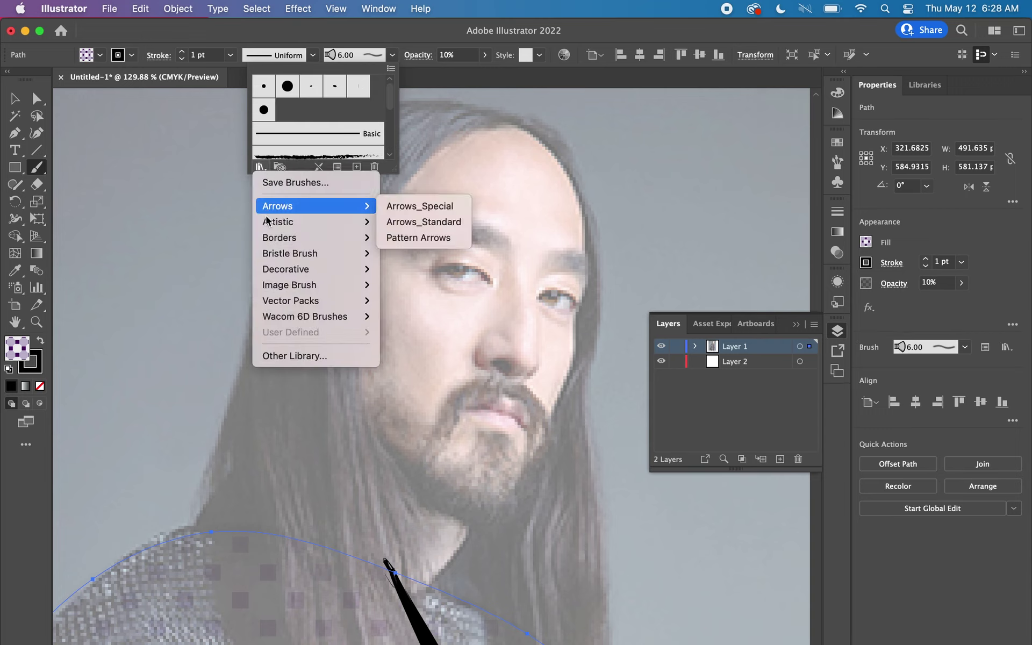
pyautogui.moveTo(315, 221)
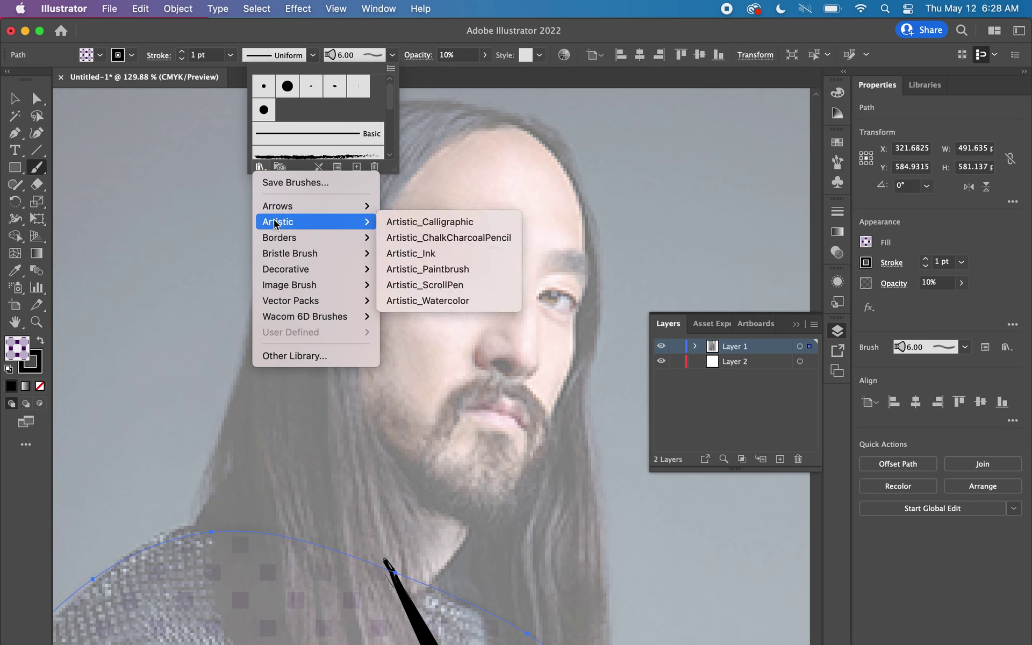
pyautogui.click(444, 290)
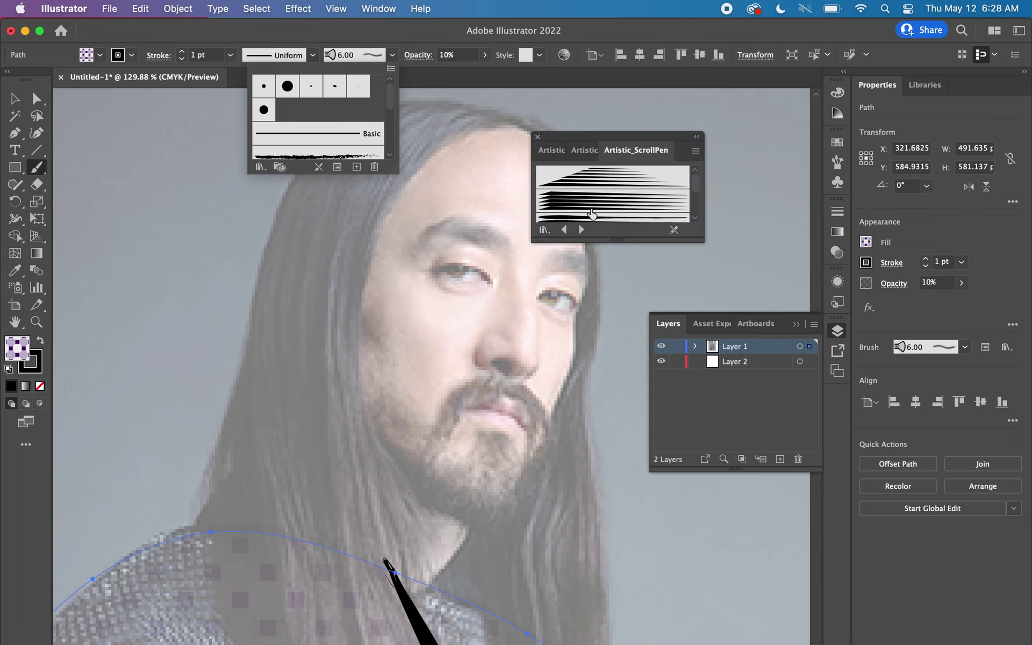
pyautogui.click(695, 202)
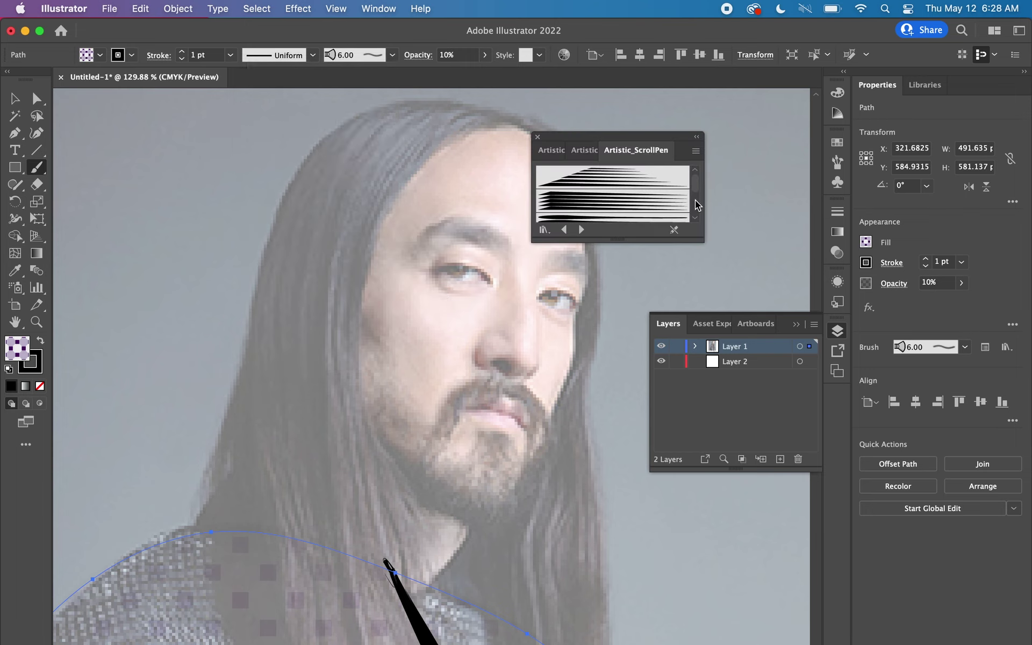
pyautogui.moveTo(695, 203); pyautogui.dragTo(697, 220)
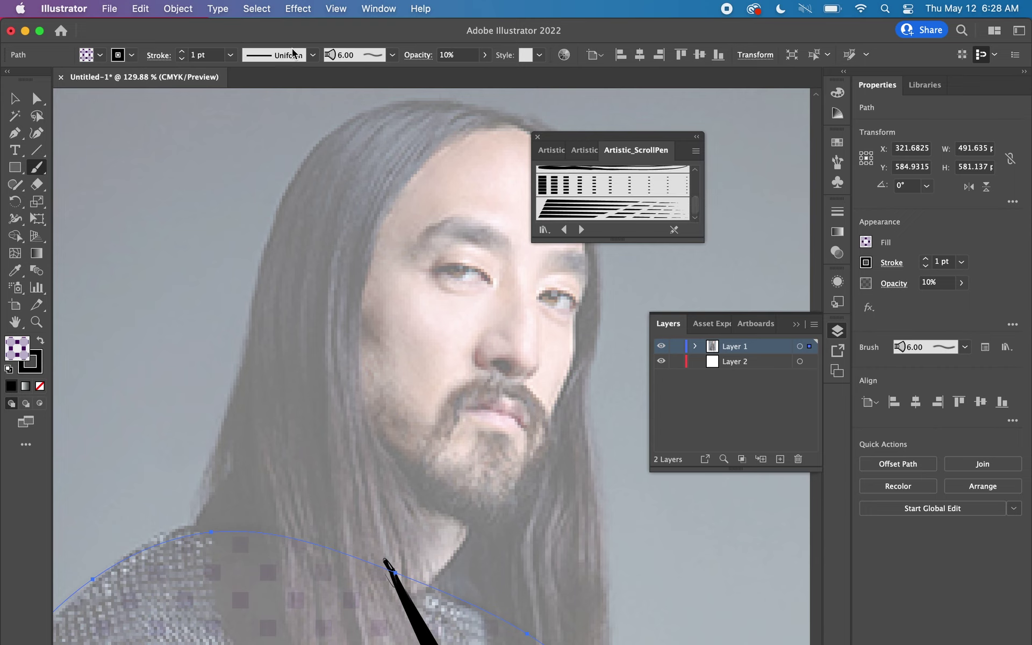
pyautogui.click(587, 152)
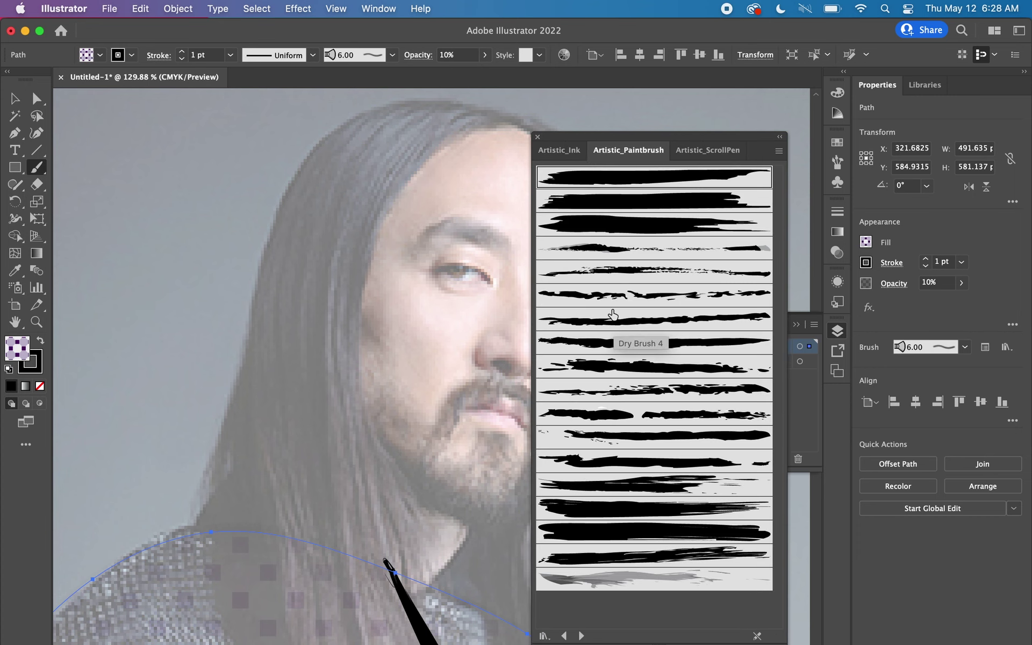
pyautogui.click(558, 156)
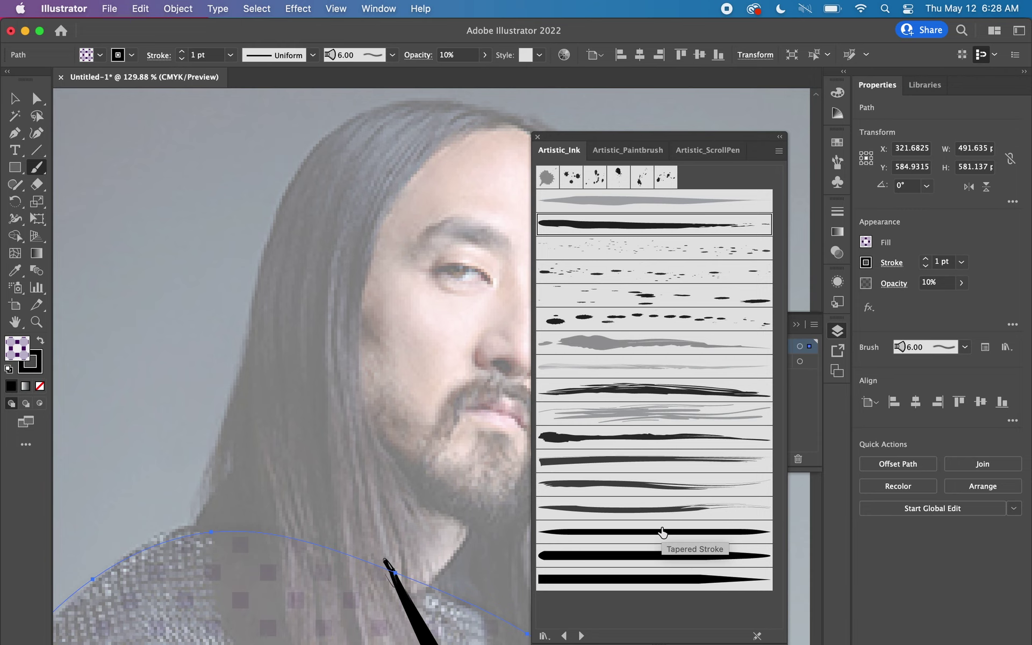
pyautogui.click(663, 532)
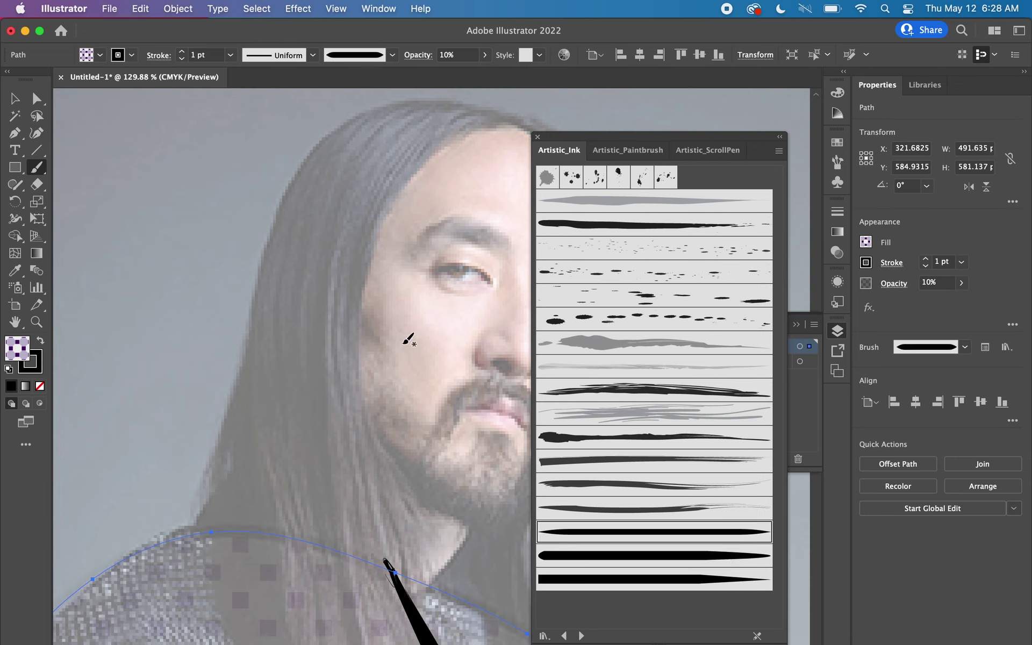
# Reselect the curved path near the shoulders, switch to the Selection Tool, then deselect it
pyautogui.press('super+shift+a')
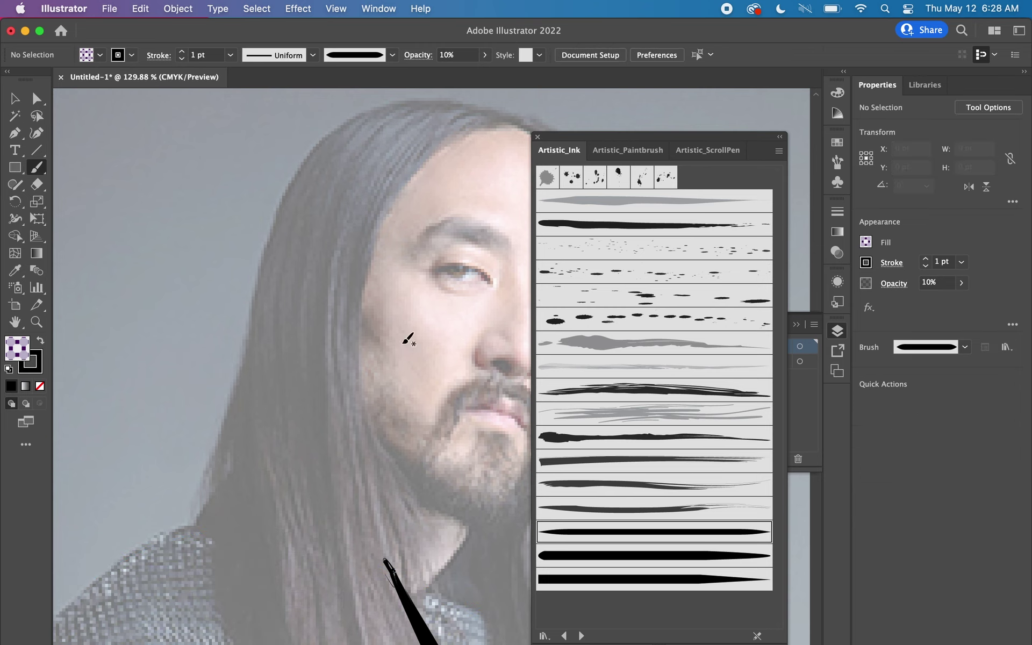
pyautogui.press('super+z')
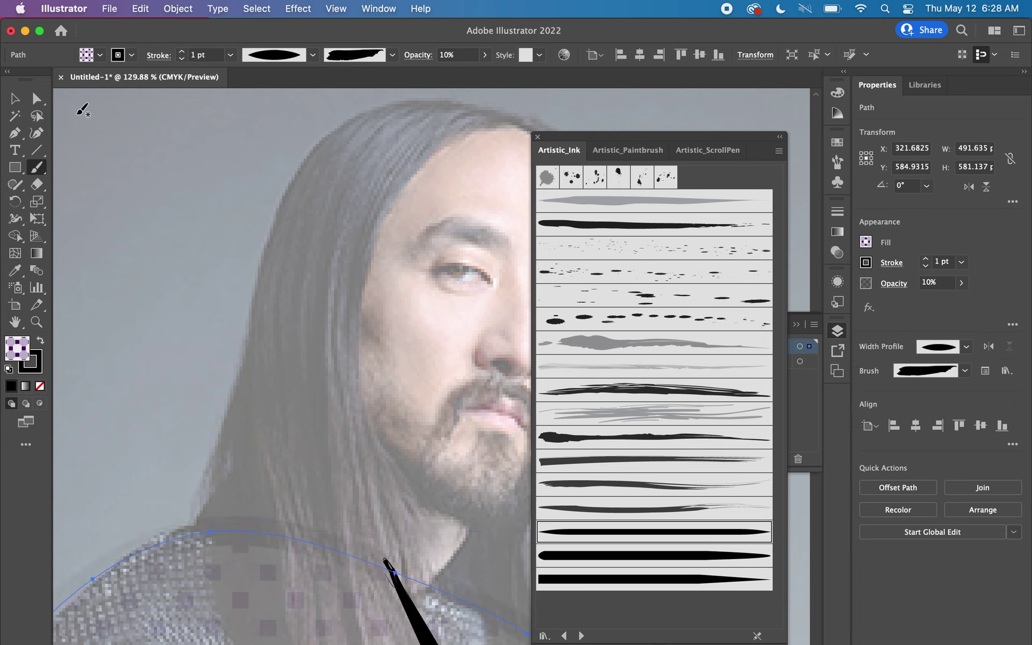
pyautogui.click(16, 101)
pyautogui.click(17, 104)
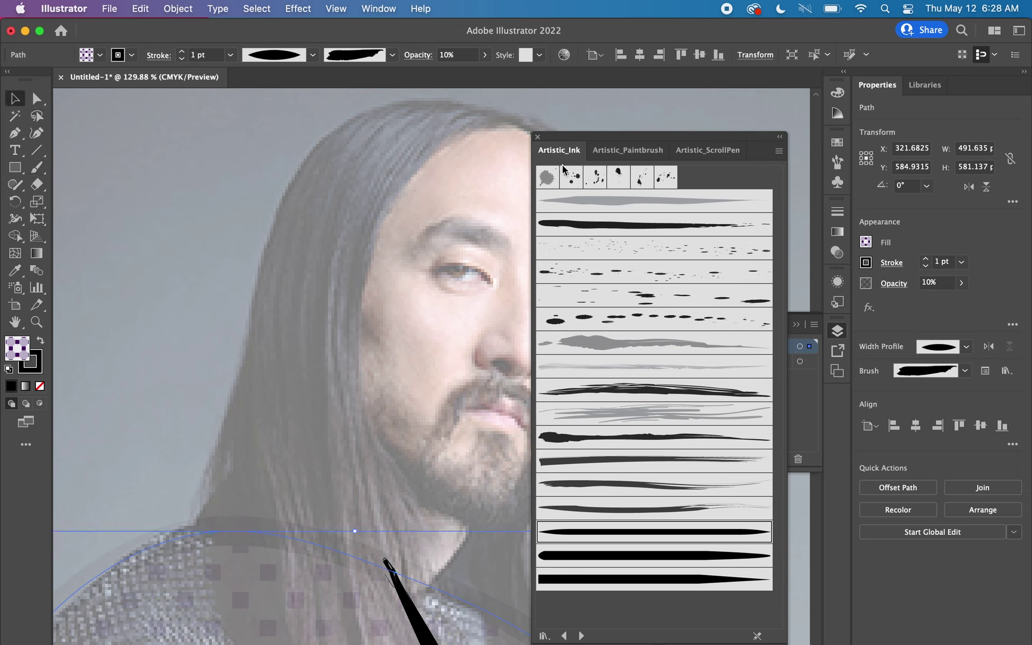
pyautogui.click(227, 189)
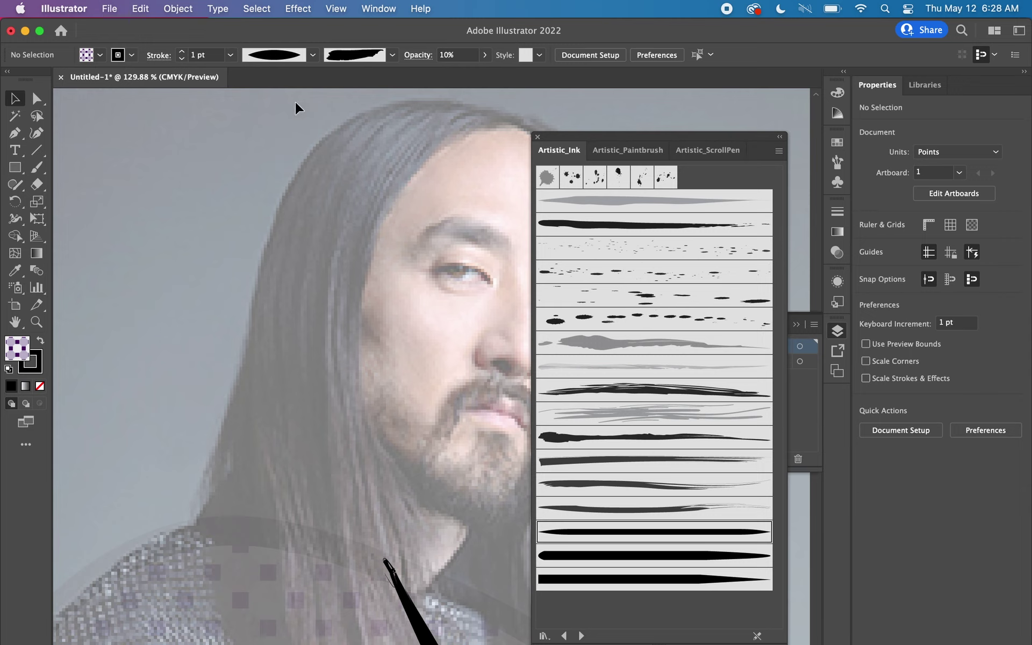
# Close the Artistic_Ink library and make Layer 2 active with the Paintbrush tool
pyautogui.click(538, 136)
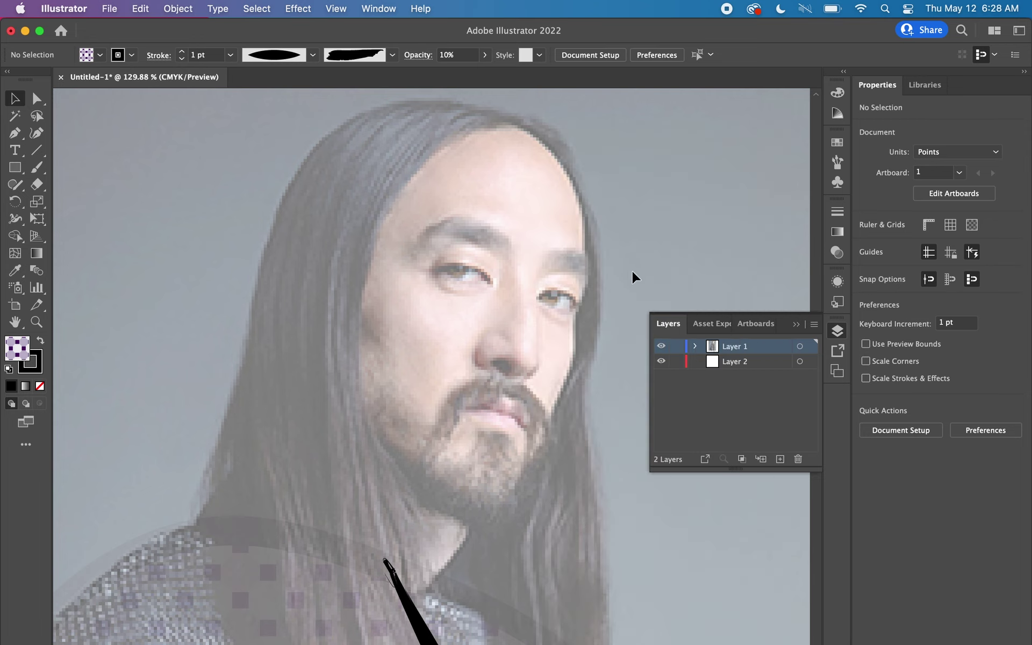
pyautogui.click(737, 366)
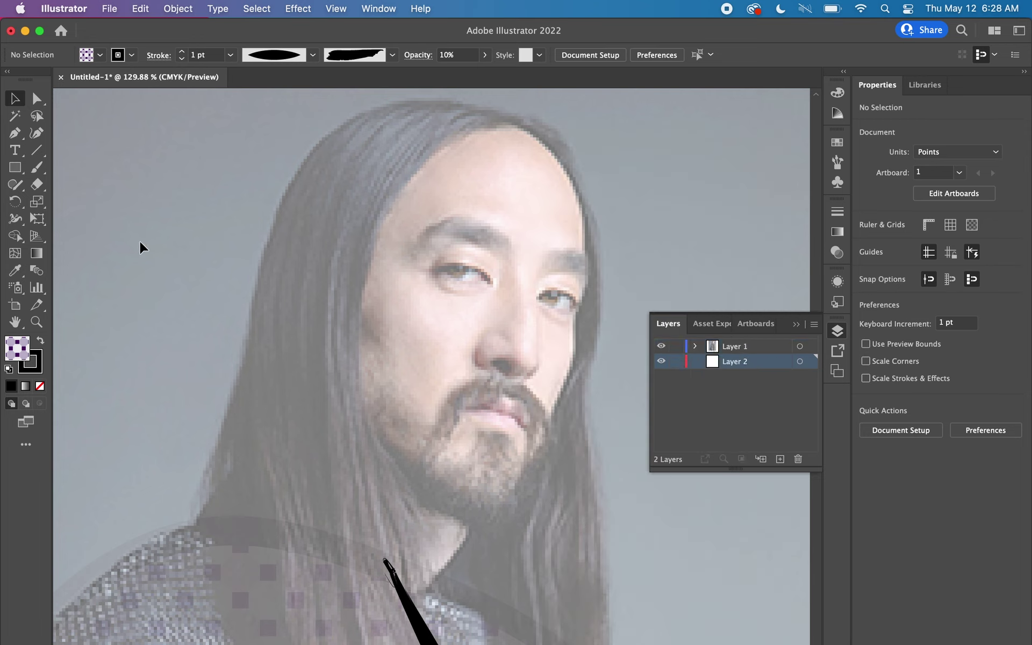
pyautogui.click(36, 170)
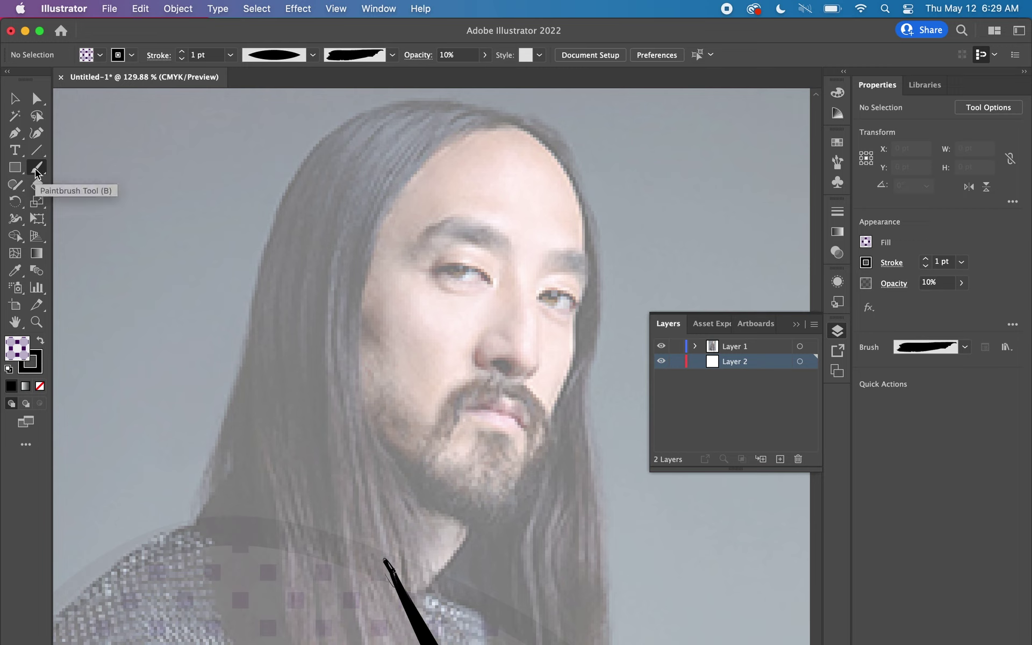
# Choose the 5 pt. Round brush and paint along the hair outline
pyautogui.click(355, 60)
pyautogui.scroll(2, 369, 108)
pyautogui.scroll(-2, 368, 111)
pyautogui.scroll(1, 369, 111)
pyautogui.scroll(1, 369, 112)
pyautogui.scroll(-3, 369, 111)
pyautogui.scroll(1, 369, 111)
pyautogui.scroll(2, 369, 112)
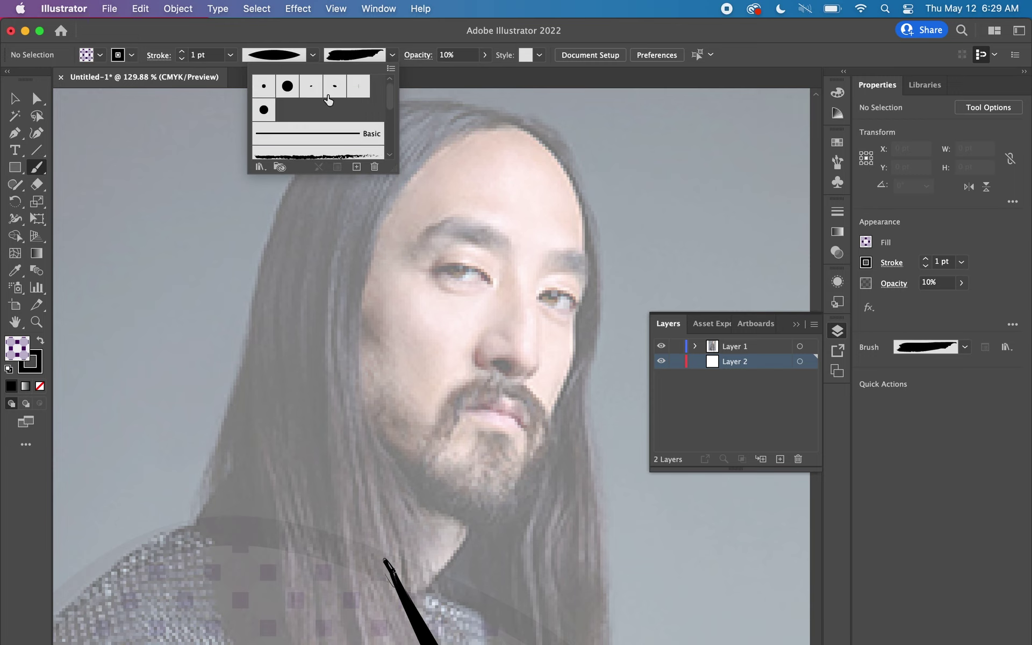
pyautogui.click(267, 86)
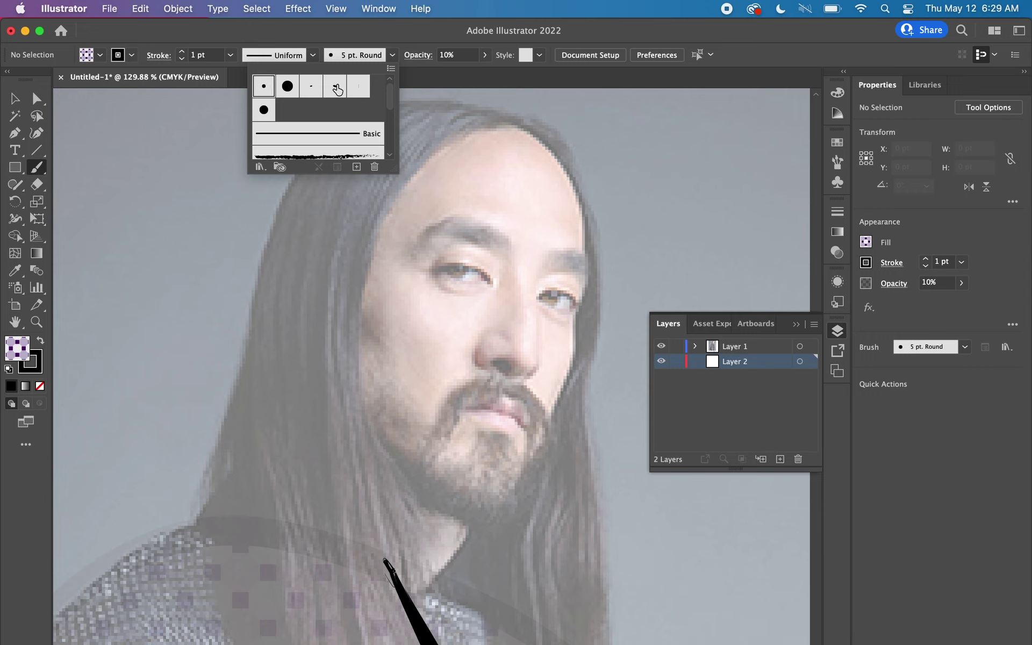
pyautogui.click(392, 57)
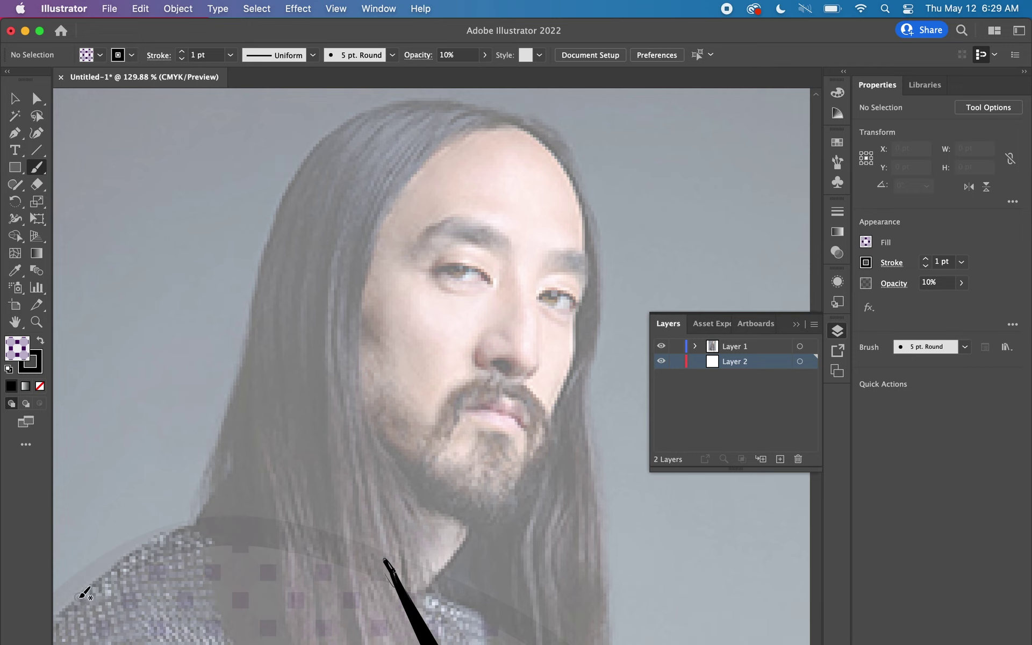
pyautogui.moveTo(70, 600)
pyautogui.mouseDown()
pyautogui.moveTo(227, 487)
pyautogui.moveTo(342, 131)
pyautogui.moveTo(559, 146)
pyautogui.moveTo(607, 272)
pyautogui.mouseUp()
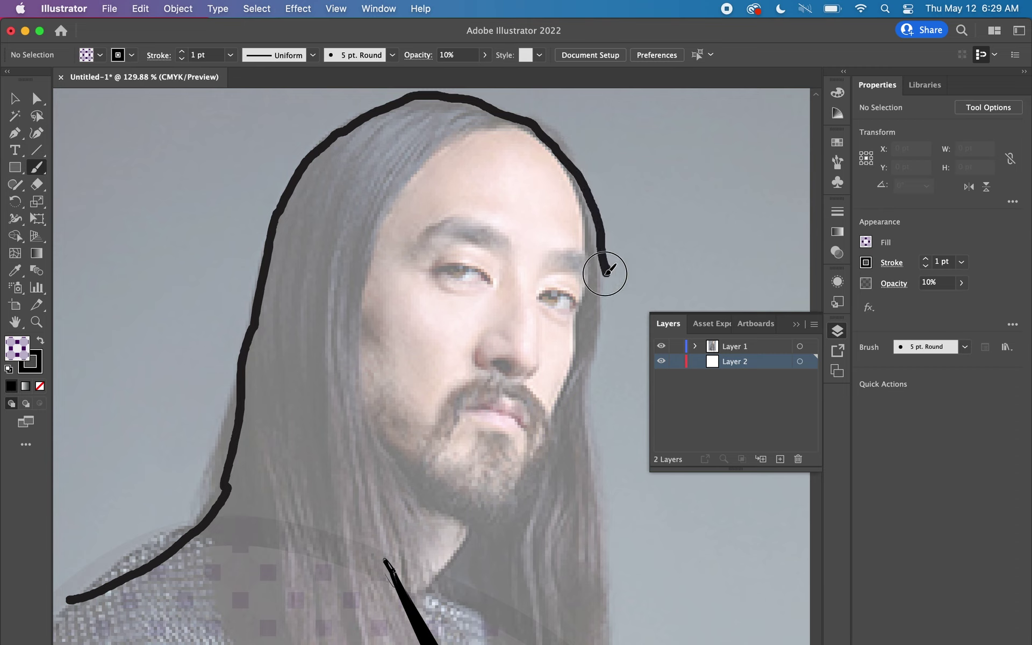
pyautogui.moveTo(608, 272); pyautogui.dragTo(585, 326)
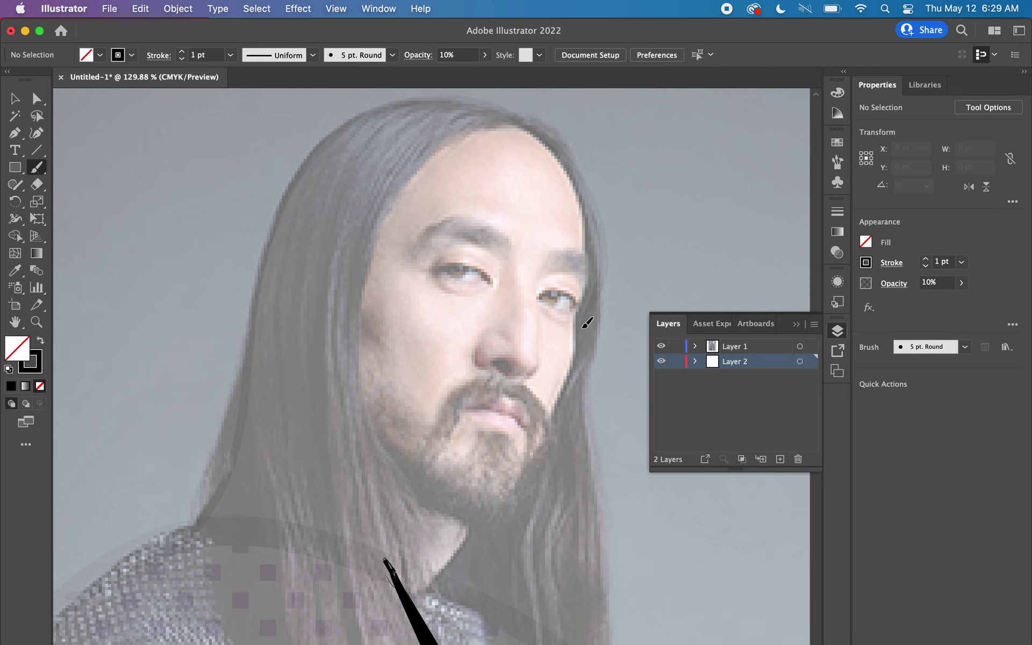
# Raise the painting opacity and the hair-outline stroke's opacity from 10% to 100%
pyautogui.click(961, 282)
pyautogui.moveTo(912, 300); pyautogui.dragTo(975, 304)
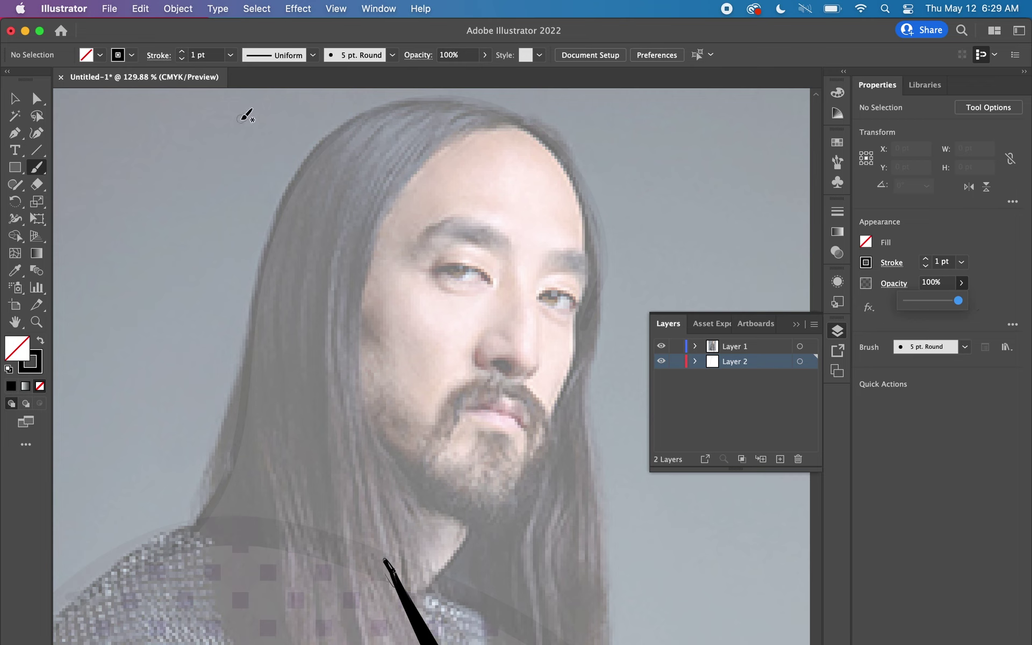
pyautogui.click(16, 99)
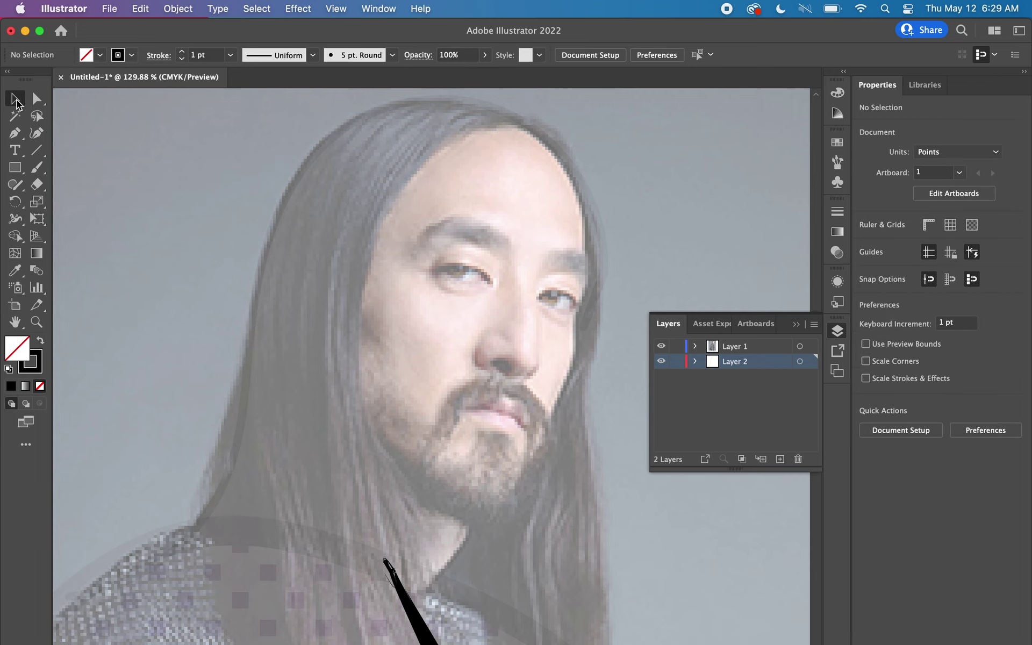
pyautogui.click(245, 386)
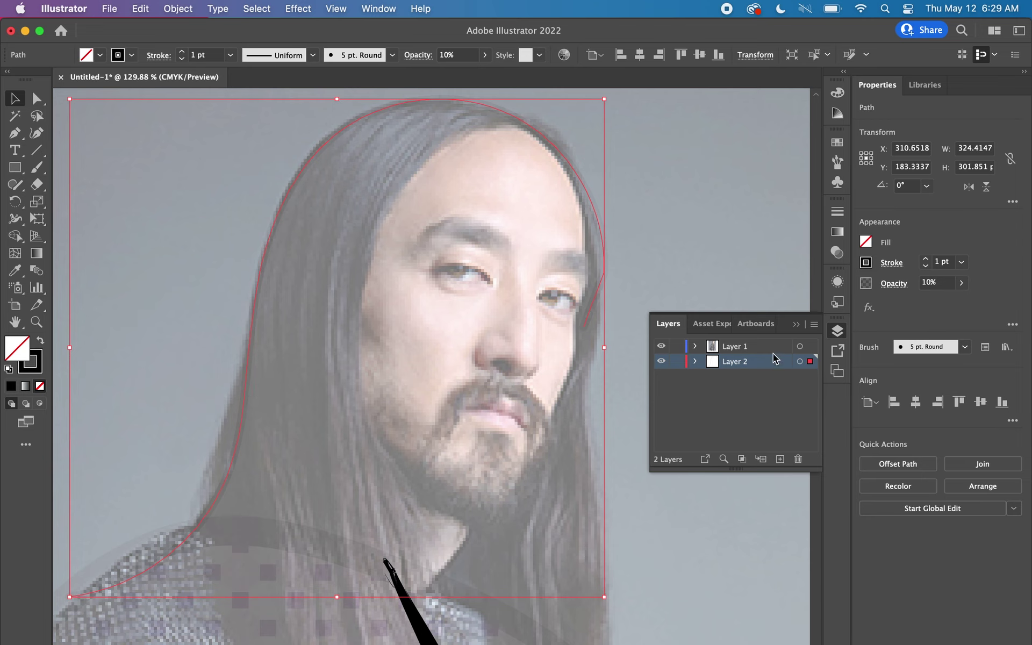
pyautogui.click(961, 283)
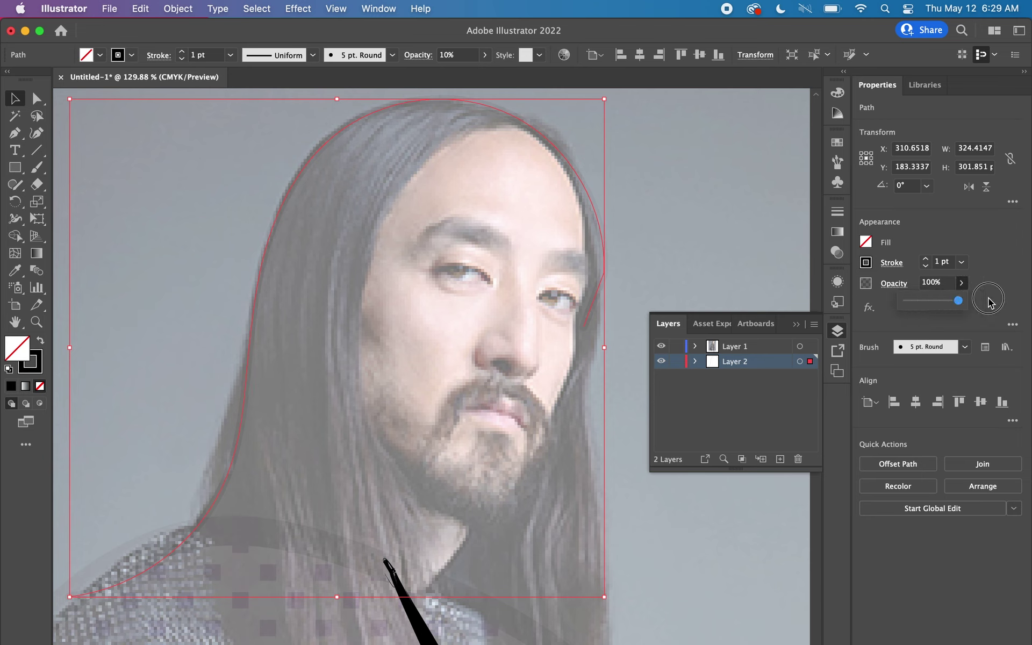
pyautogui.moveTo(915, 302); pyautogui.dragTo(1006, 303)
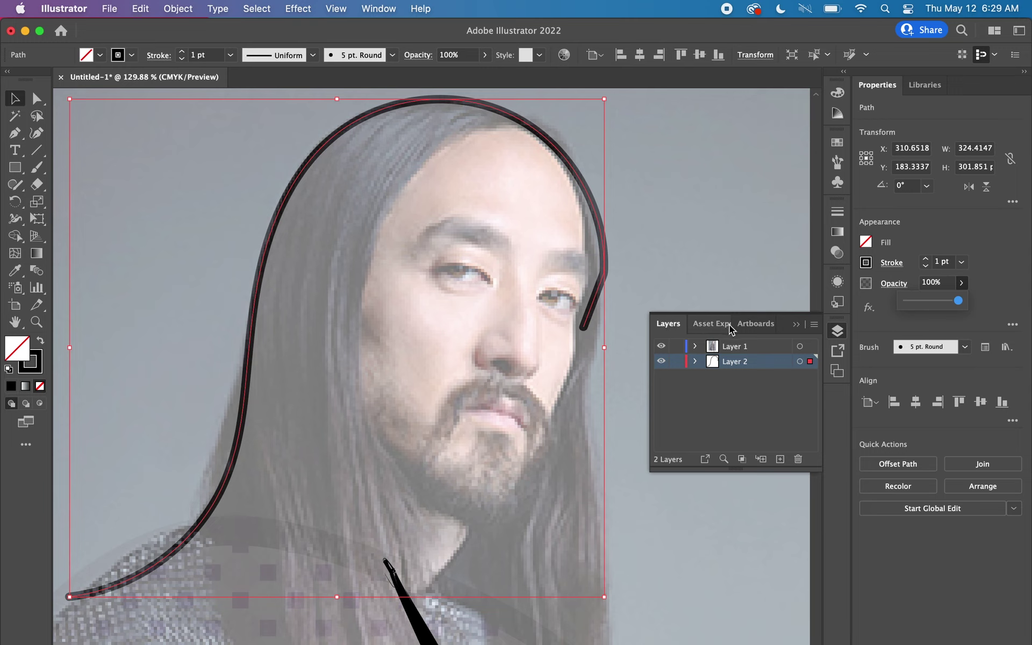
# Dock the Layers panel with the Properties panel on the right
pyautogui.click(670, 326)
pyautogui.moveTo(670, 325); pyautogui.dragTo(872, 424)
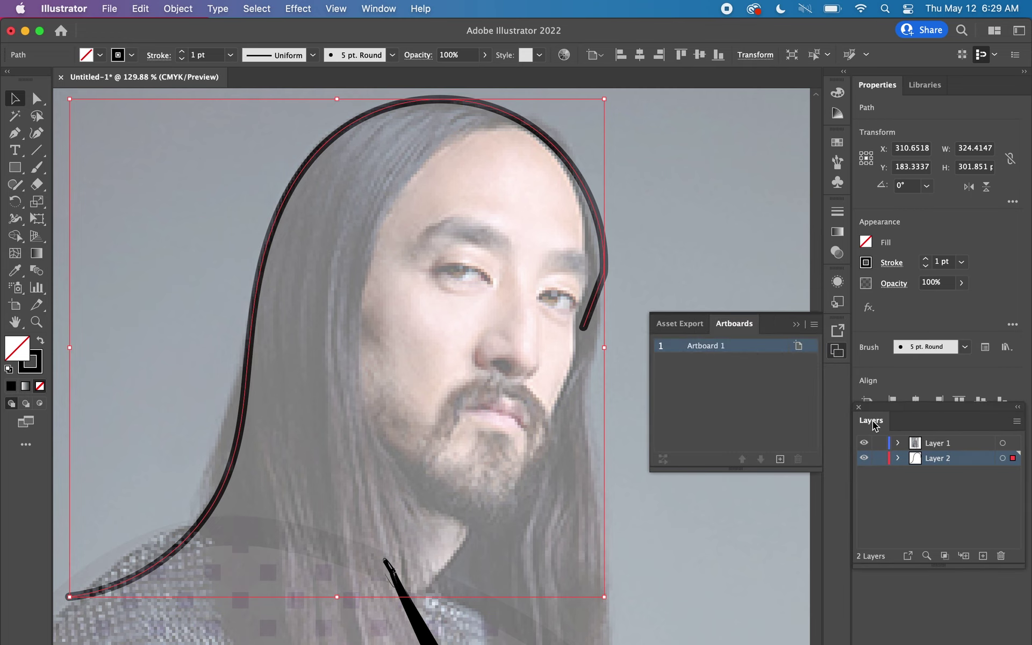
pyautogui.click(796, 325)
pyautogui.moveTo(896, 419)
pyautogui.mouseDown()
pyautogui.moveTo(910, 550)
pyautogui.moveTo(964, 92)
pyautogui.mouseUp()
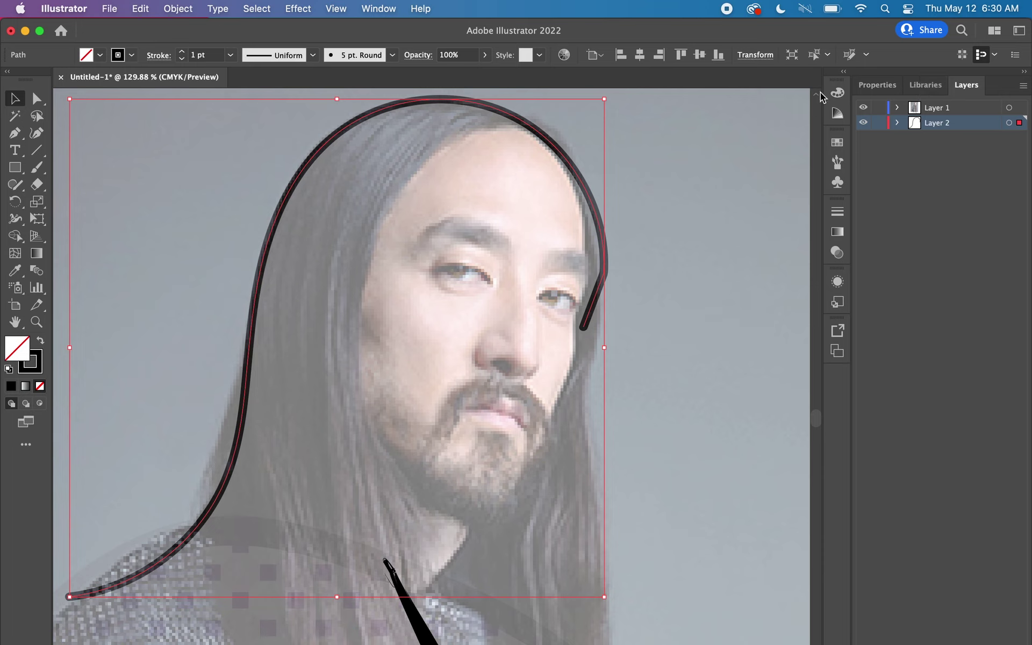
# Delete the hair-outline stroke, leaving Layer 2 empty
pyautogui.click(123, 111)
pyautogui.click(307, 167)
pyautogui.press('BackSpace')
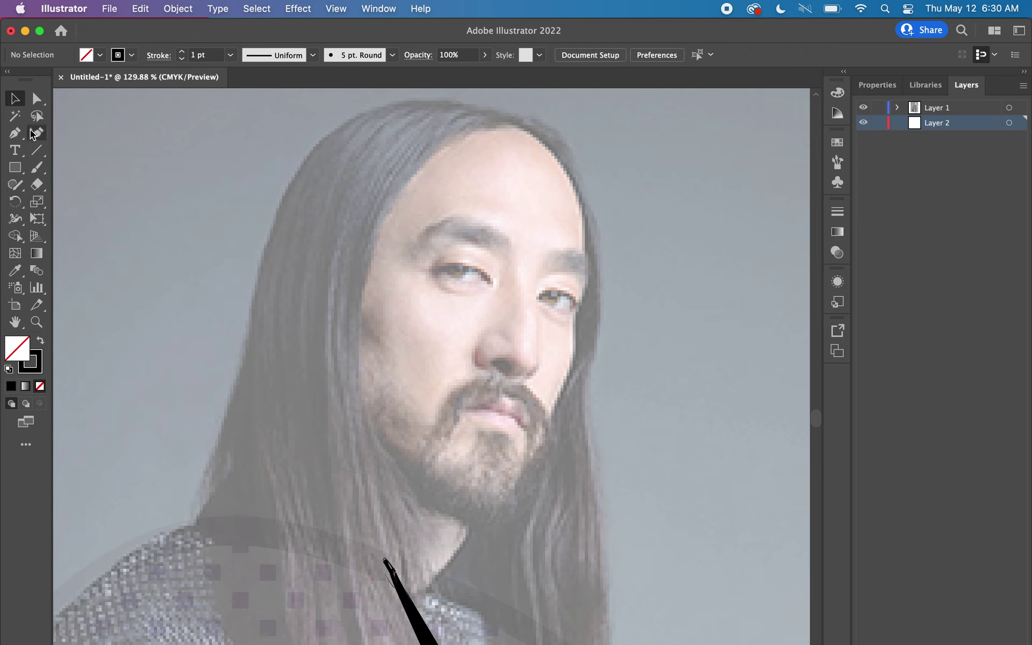
pyautogui.click(37, 168)
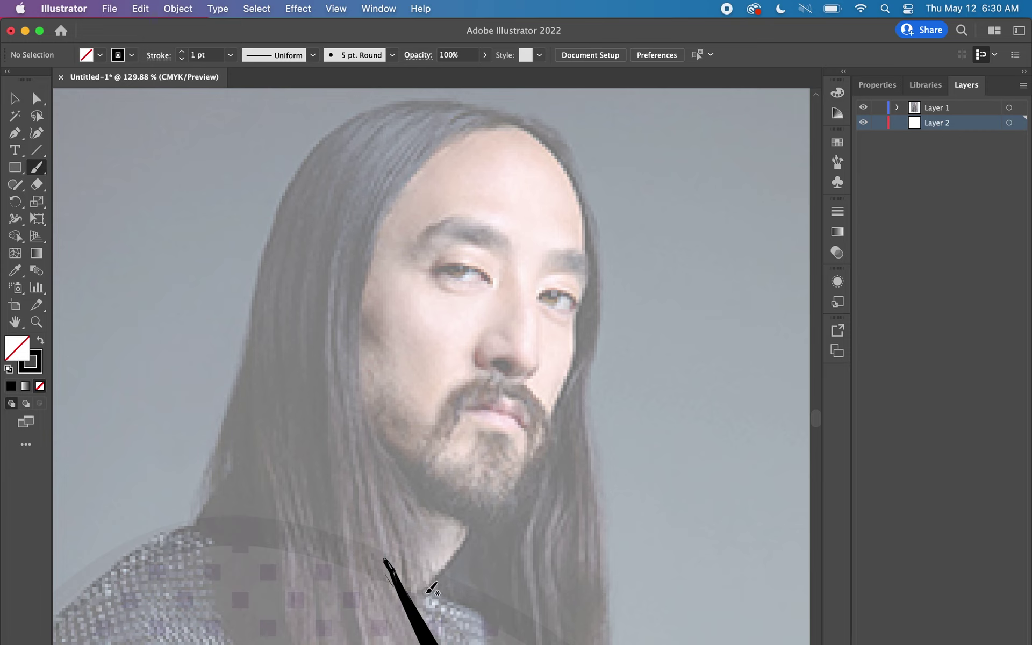
# Paint one continuous 5 pt. Round stroke from the neck around the head and down the left hair
pyautogui.moveTo(410, 602)
pyautogui.mouseDown()
pyautogui.moveTo(494, 521)
pyautogui.moveTo(579, 350)
pyautogui.moveTo(574, 181)
pyautogui.moveTo(525, 120)
pyautogui.moveTo(437, 97)
pyautogui.moveTo(380, 102)
pyautogui.moveTo(309, 170)
pyautogui.moveTo(260, 272)
pyautogui.moveTo(199, 510)
pyautogui.moveTo(172, 544)
pyautogui.moveTo(92, 601)
pyautogui.mouseUp()
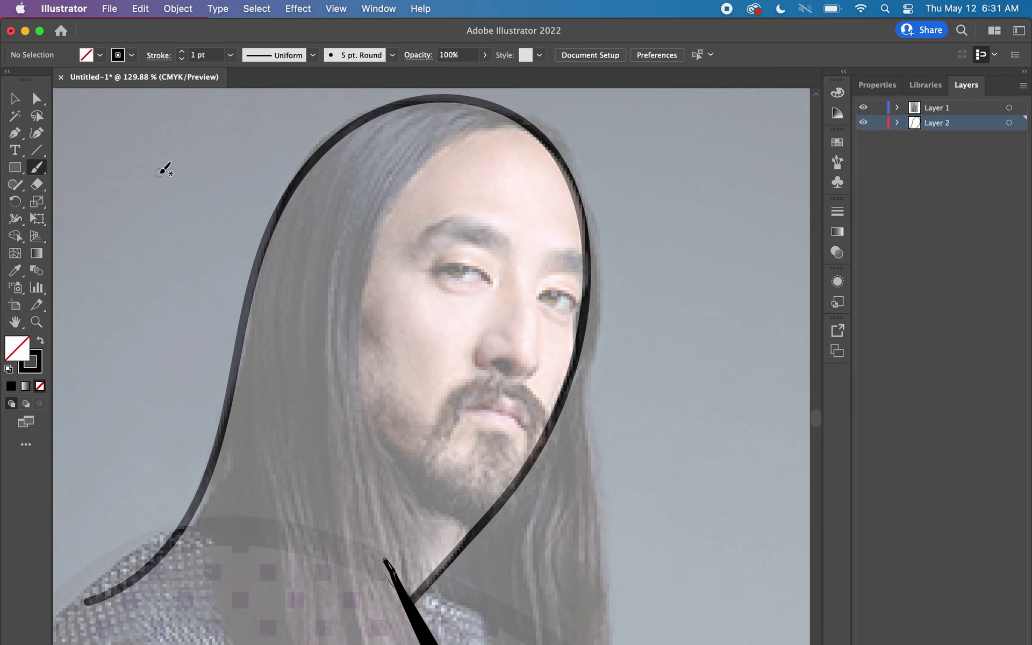
pyautogui.click(15, 99)
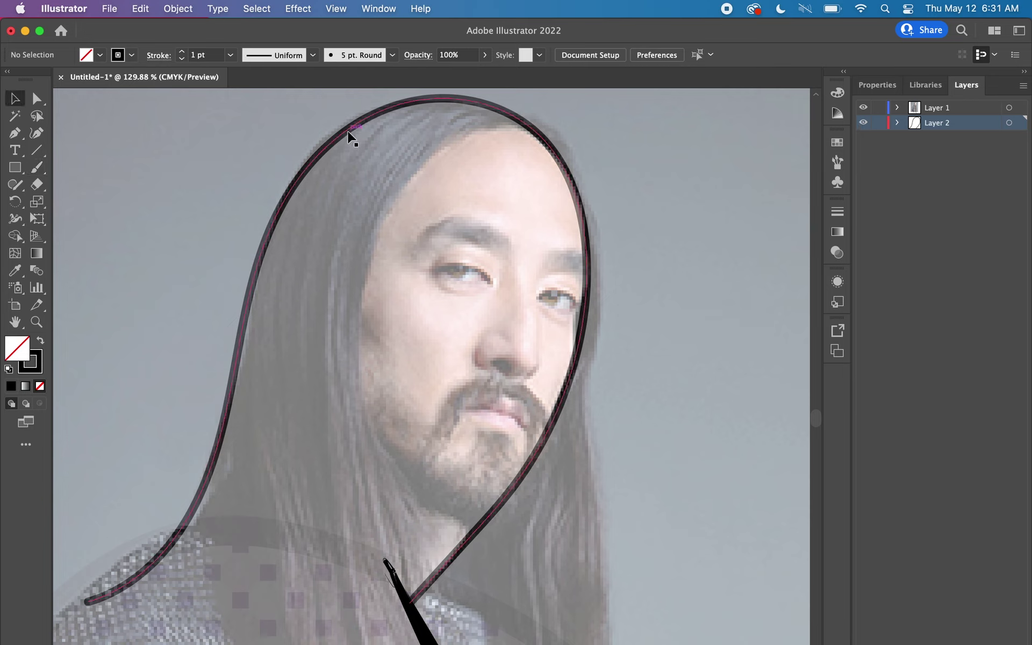
# Fill the head outline with the White, Black gradient swatch
pyautogui.click(349, 137)
pyautogui.click(871, 87)
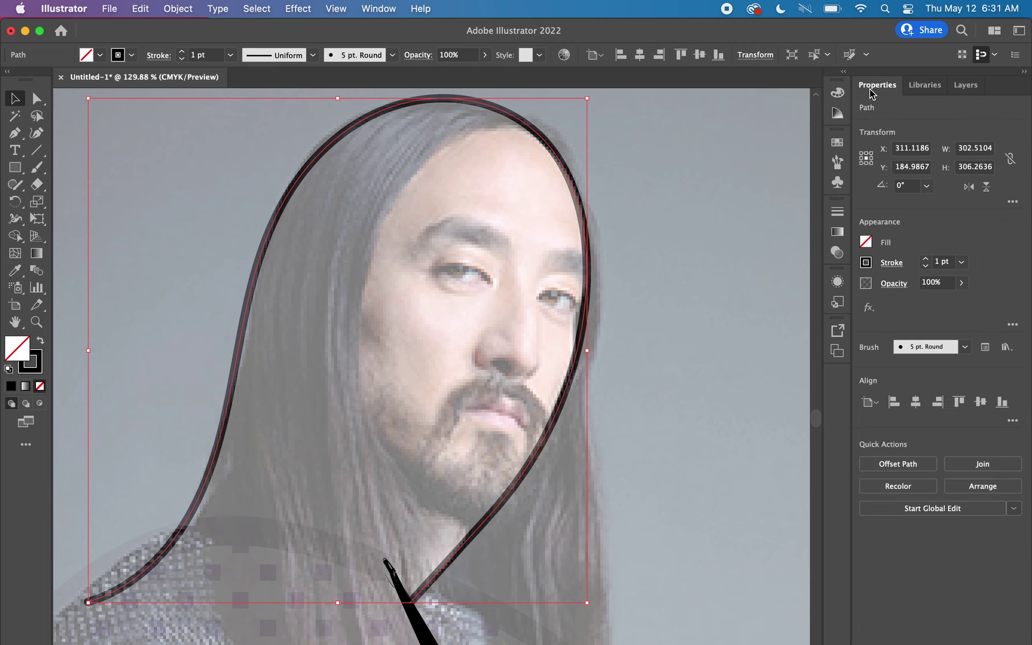
pyautogui.click(866, 243)
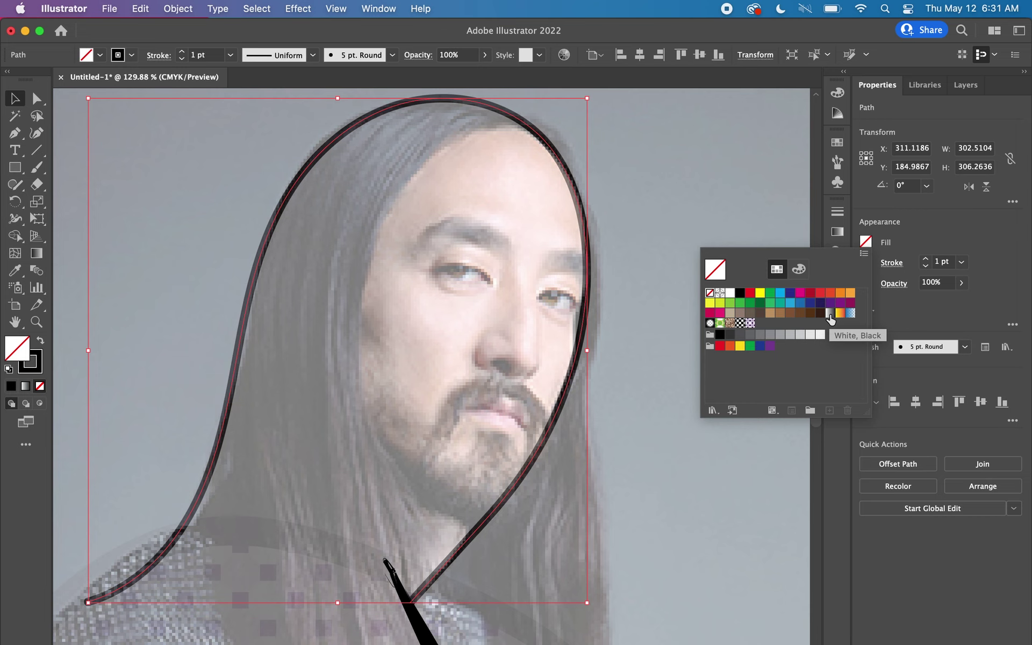
pyautogui.click(831, 313)
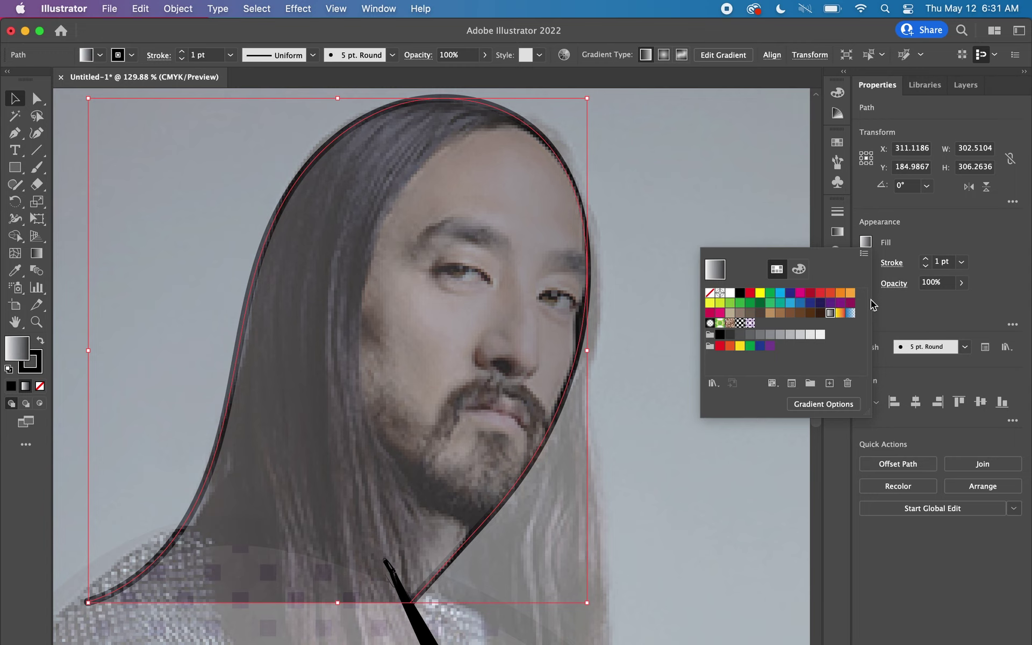
pyautogui.click(904, 242)
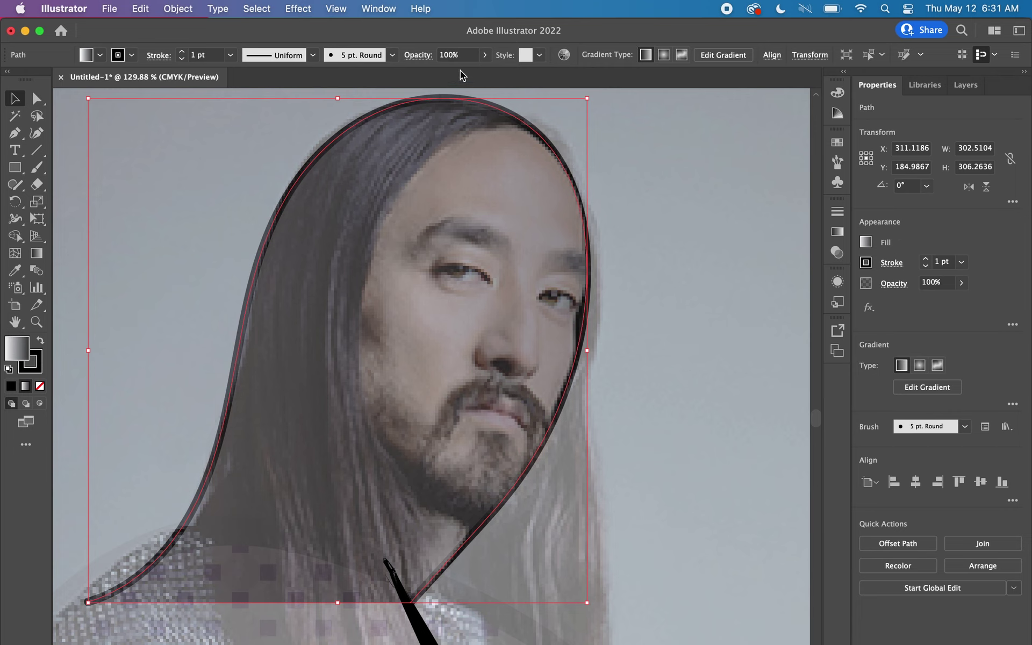
# Unlock all objects, including the photo, and show the Layers panel
pyautogui.click(171, 11)
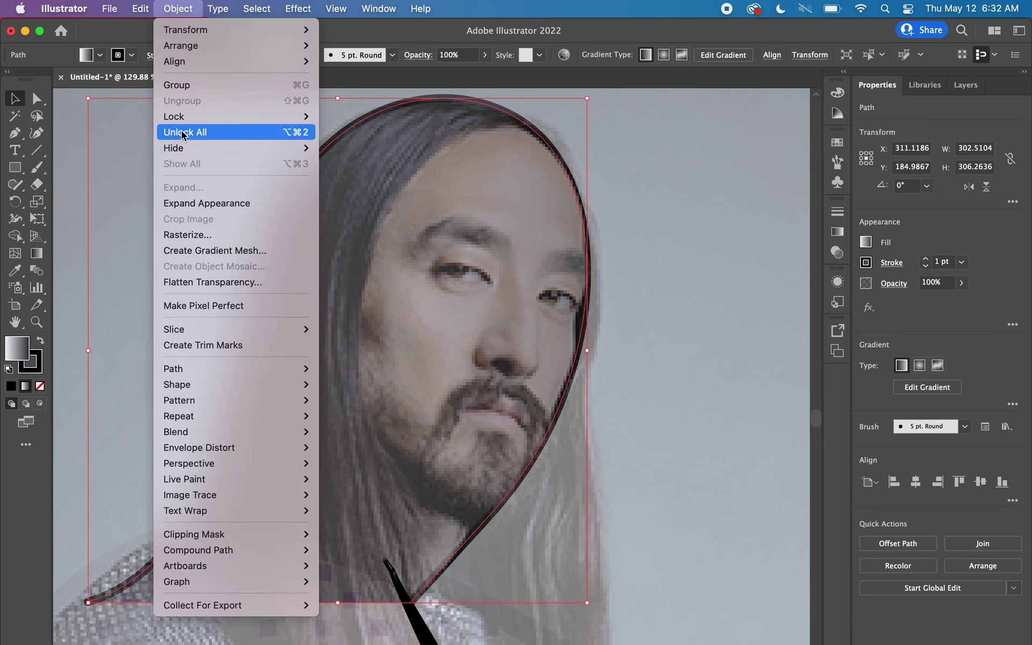
pyautogui.click(177, 132)
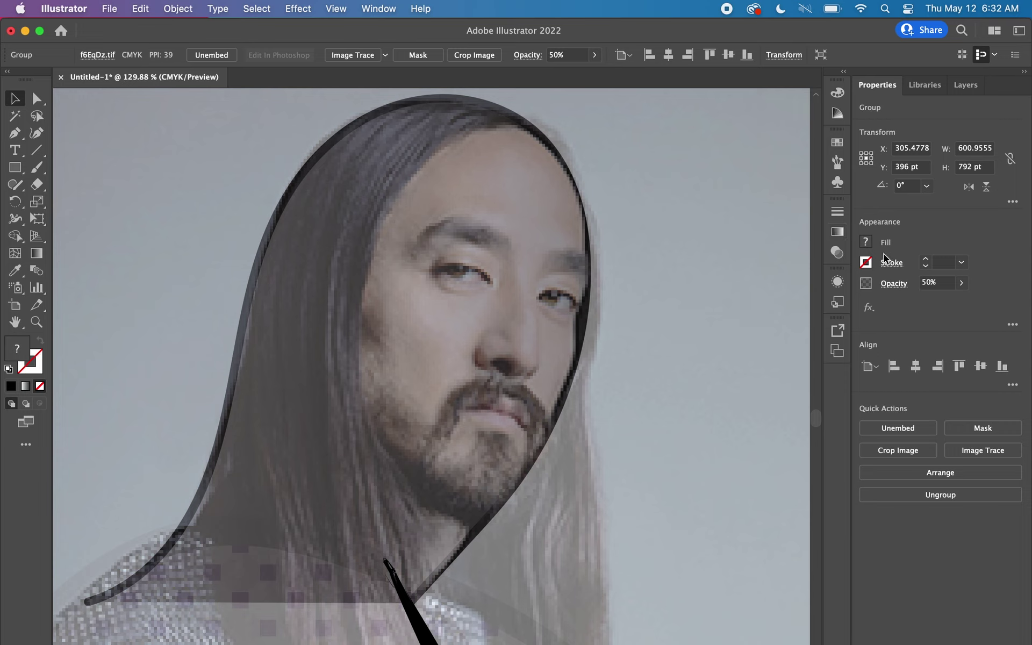
pyautogui.click(963, 86)
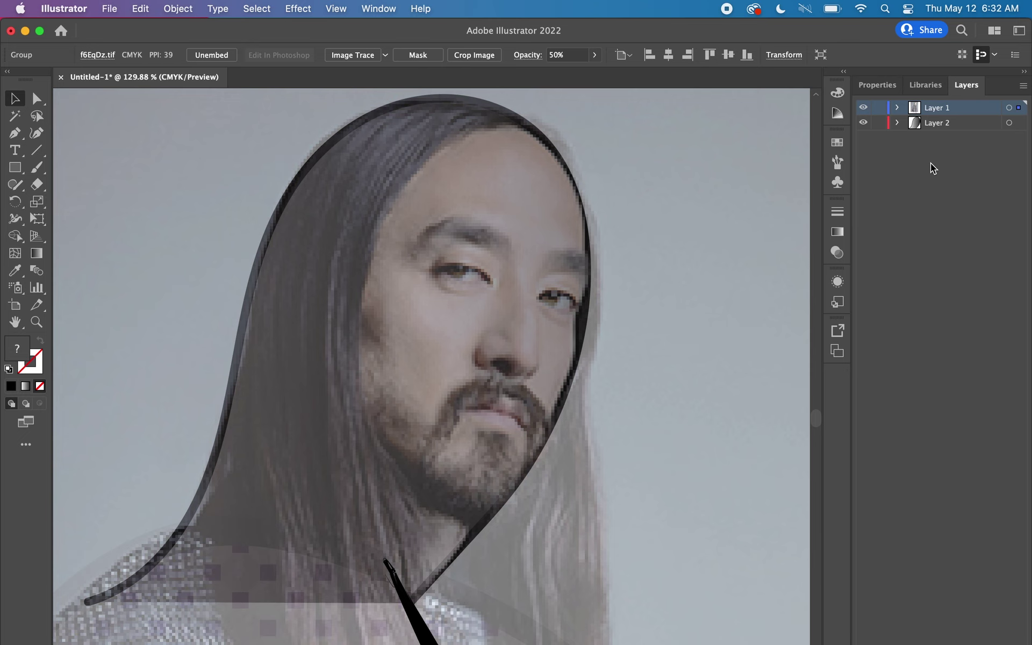
# Add a new Layer 3 and move it below Layer 2
pyautogui.click(1023, 85)
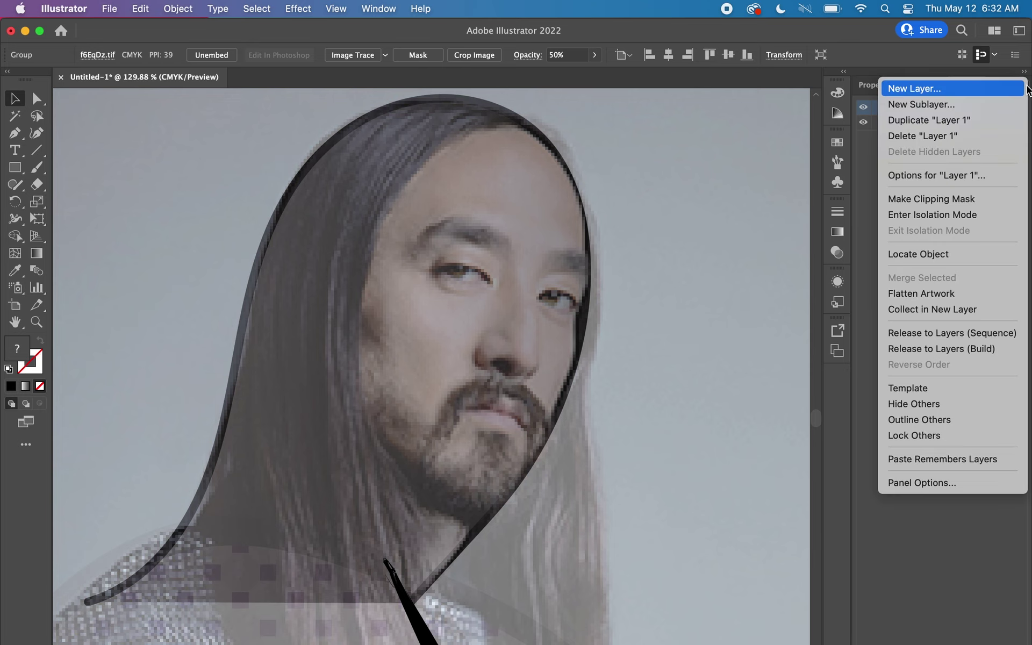
pyautogui.click(1009, 89)
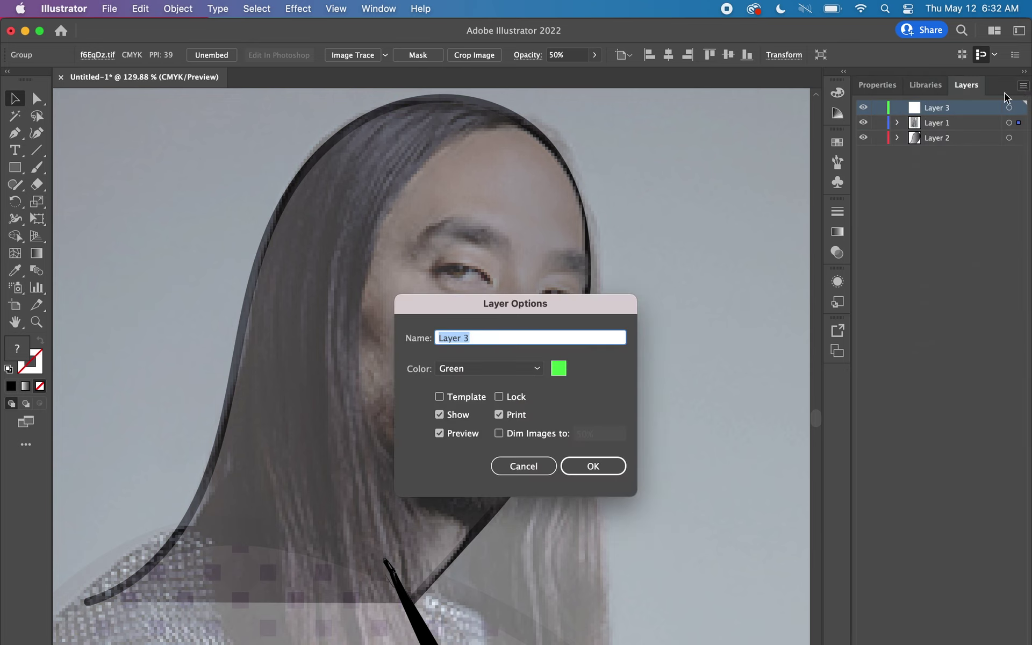
pyautogui.click(938, 157)
pyautogui.click(598, 470)
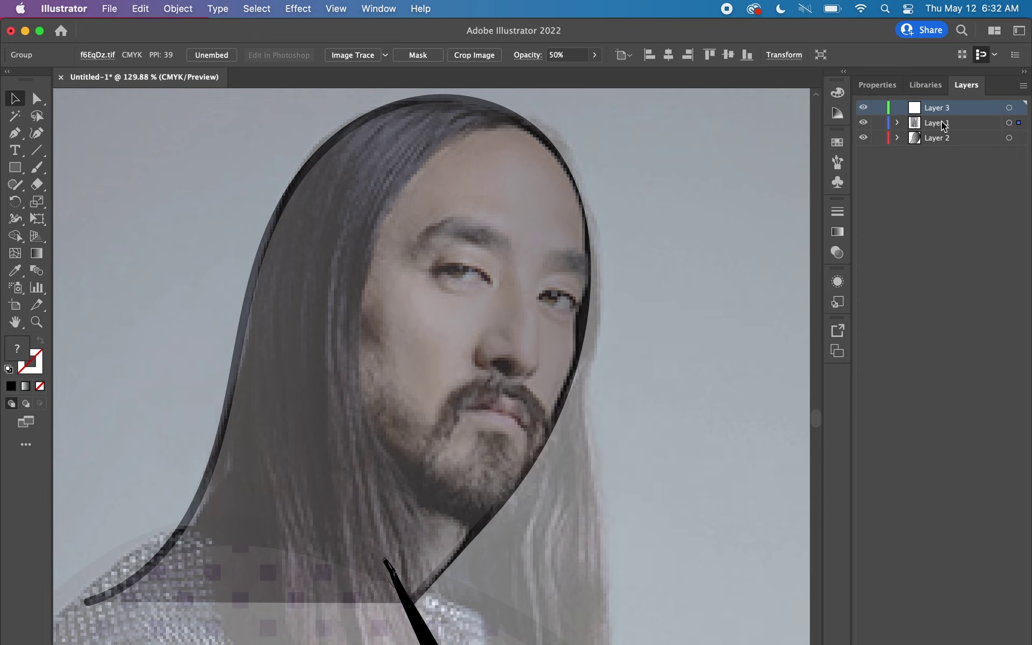
pyautogui.moveTo(936, 112); pyautogui.dragTo(937, 150)
# Move the photo f6EqDz from Layer 1 into Layer 3, then make Layer 2 active
pyautogui.click(16, 101)
pyautogui.click(897, 108)
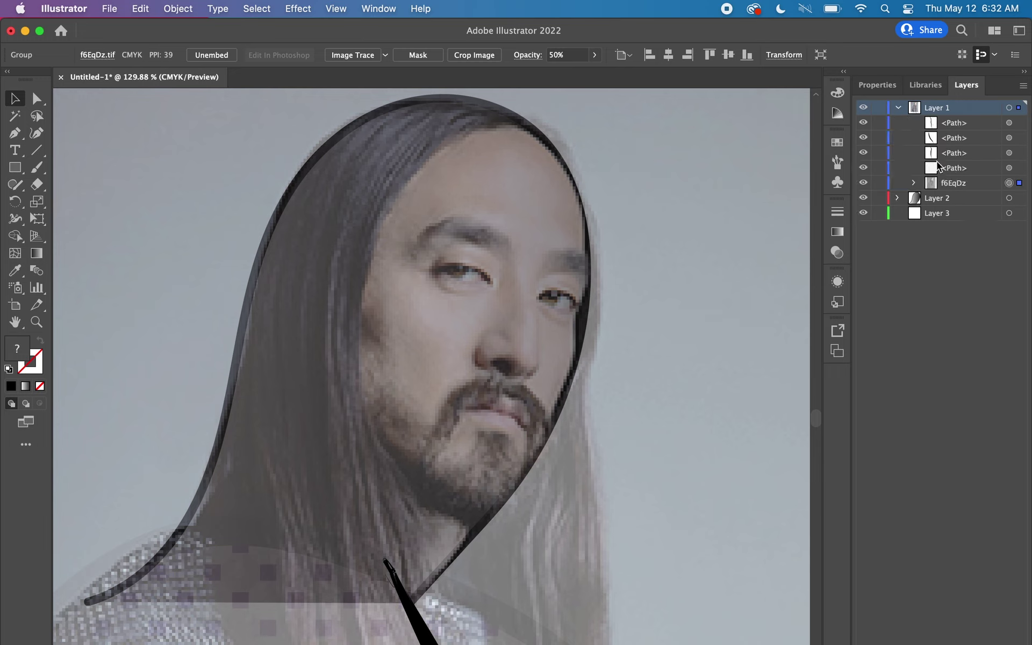
pyautogui.moveTo(956, 184); pyautogui.dragTo(944, 213)
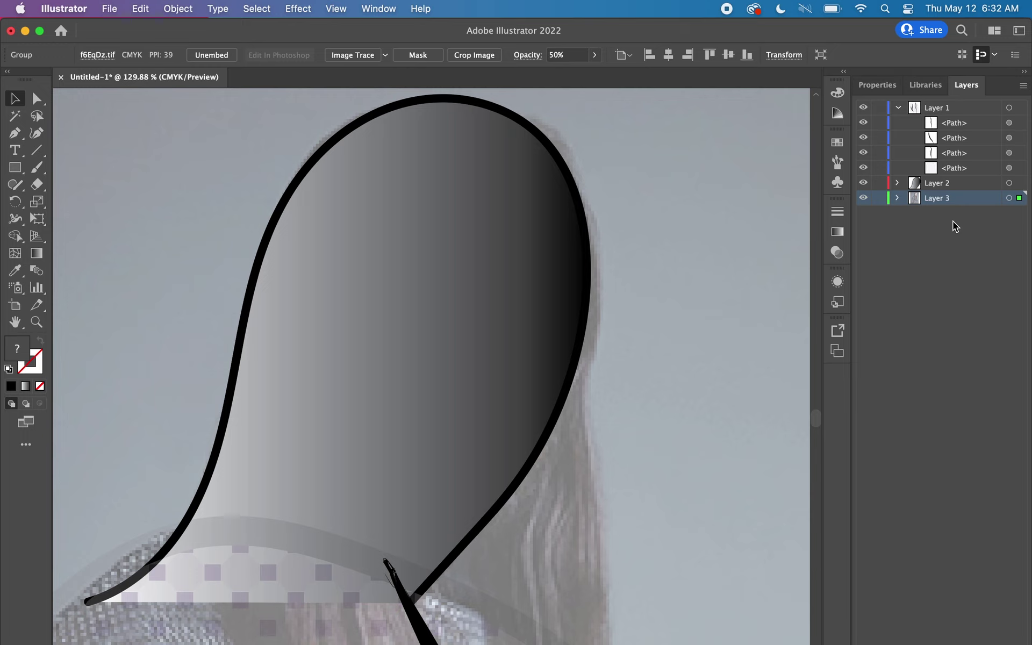
pyautogui.click(939, 183)
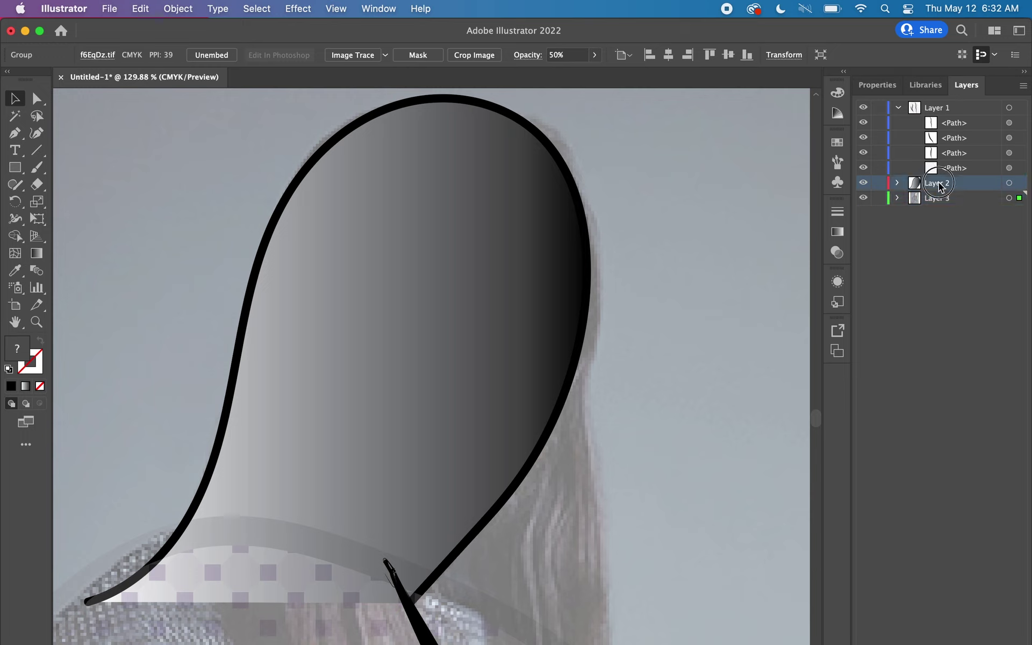
# Lock the photo f6EqDz on Layer 3 and select the teardrop path on Layer 2
pyautogui.click(897, 183)
pyautogui.click(897, 214)
pyautogui.click(898, 213)
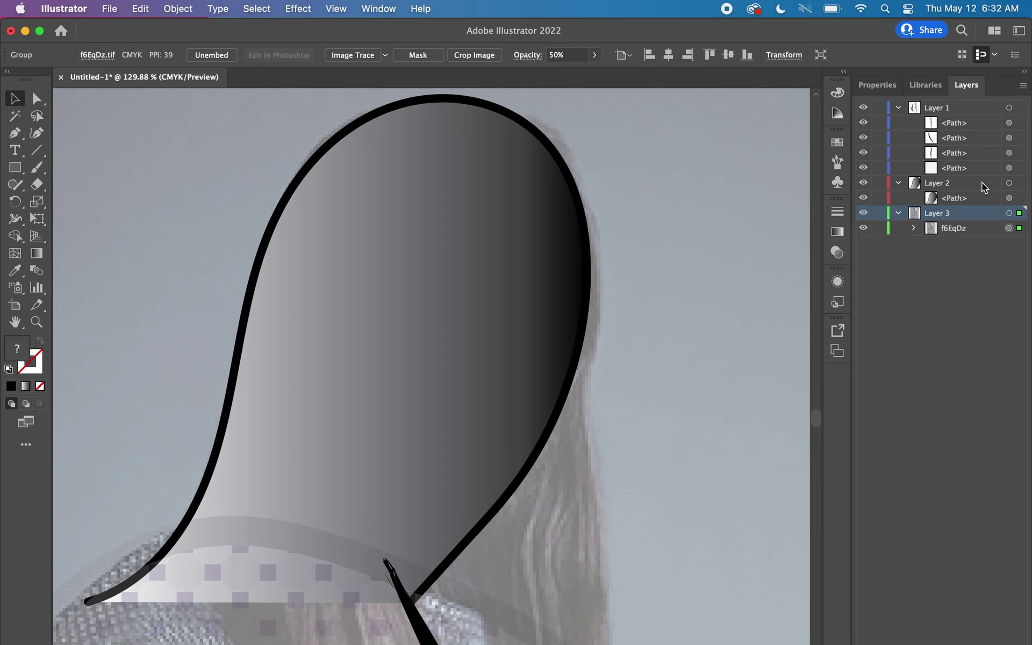
pyautogui.click(939, 184)
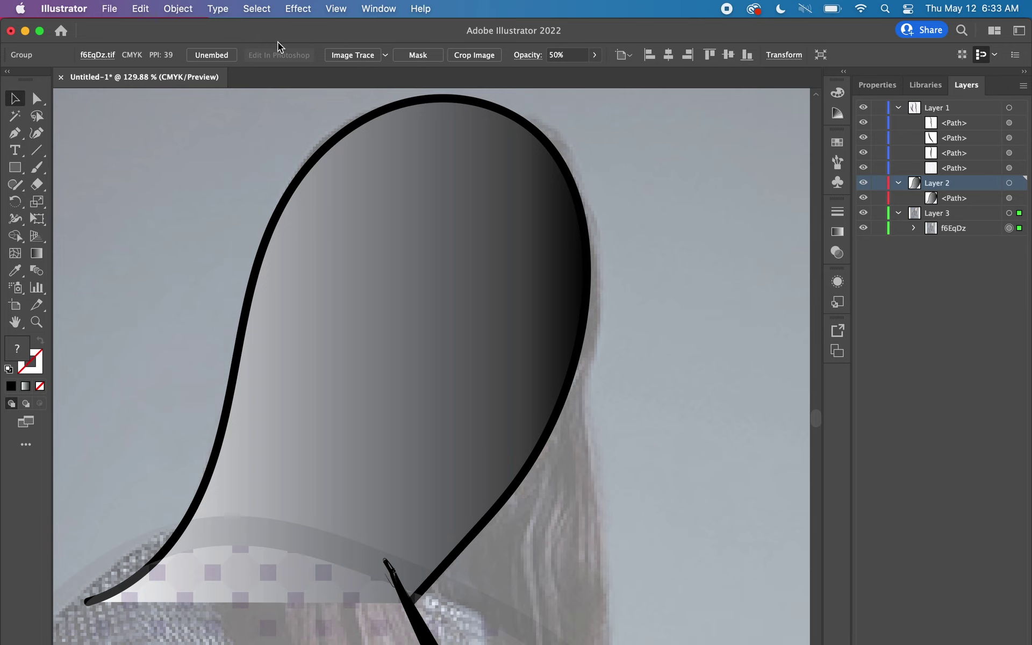
pyautogui.click(960, 231)
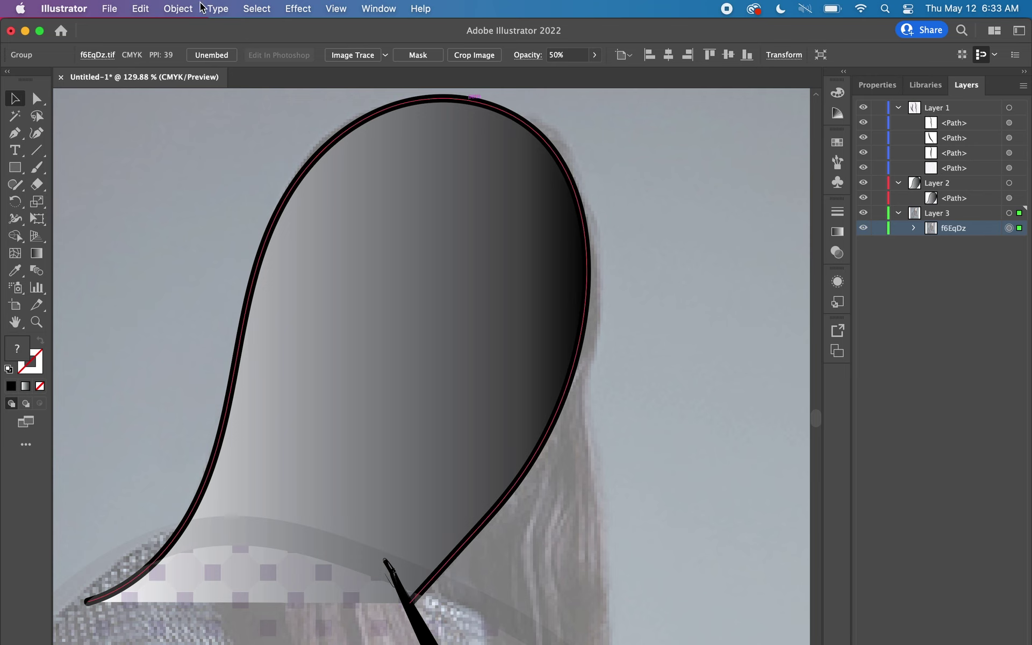
pyautogui.click(180, 8)
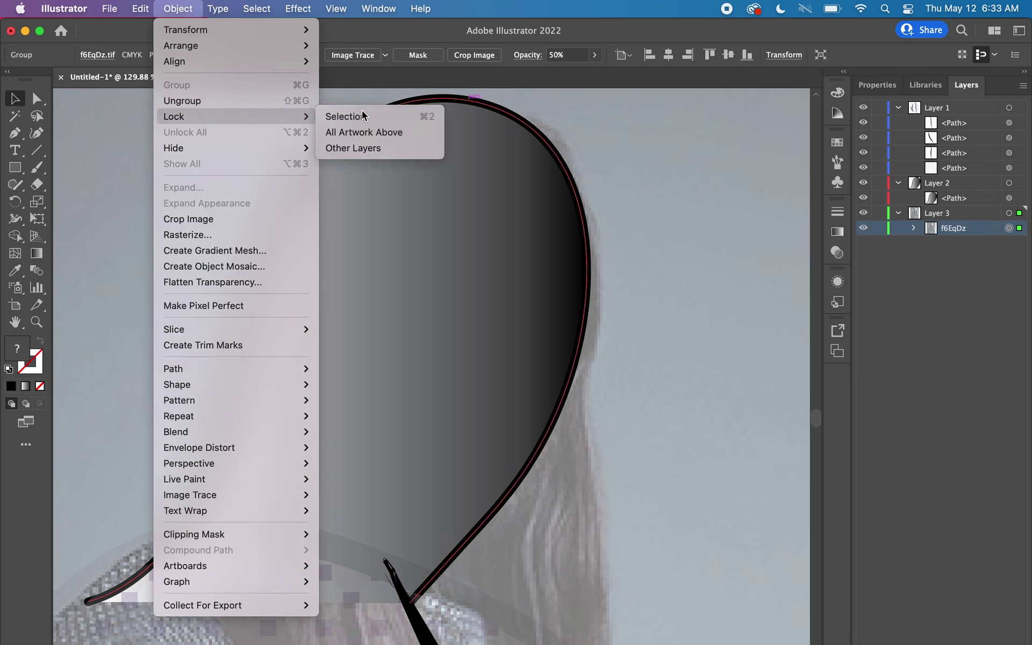
pyautogui.click(362, 112)
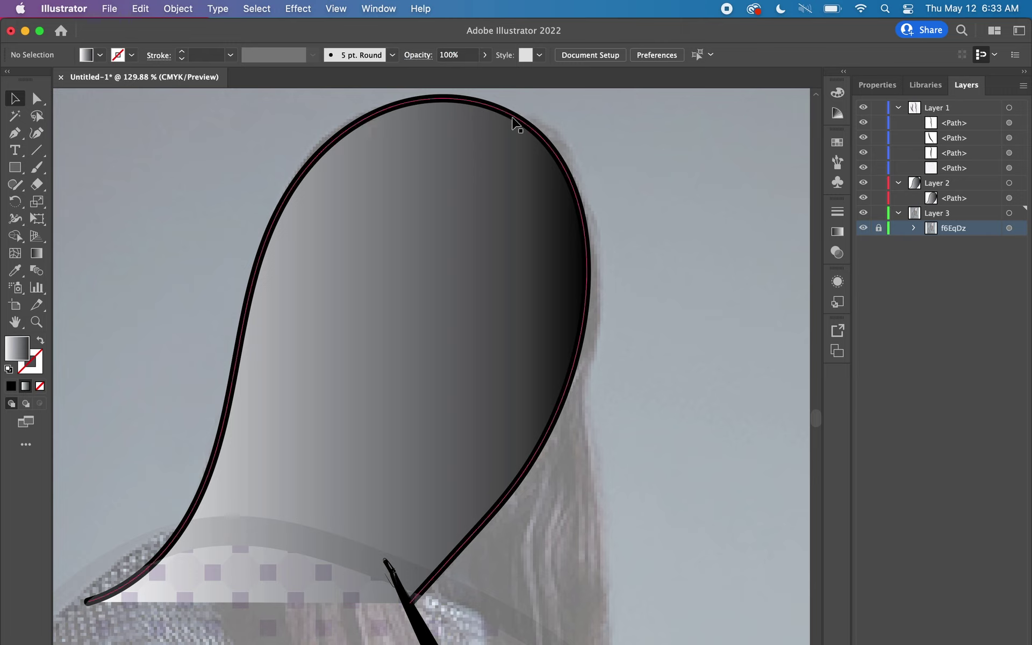
pyautogui.click(956, 200)
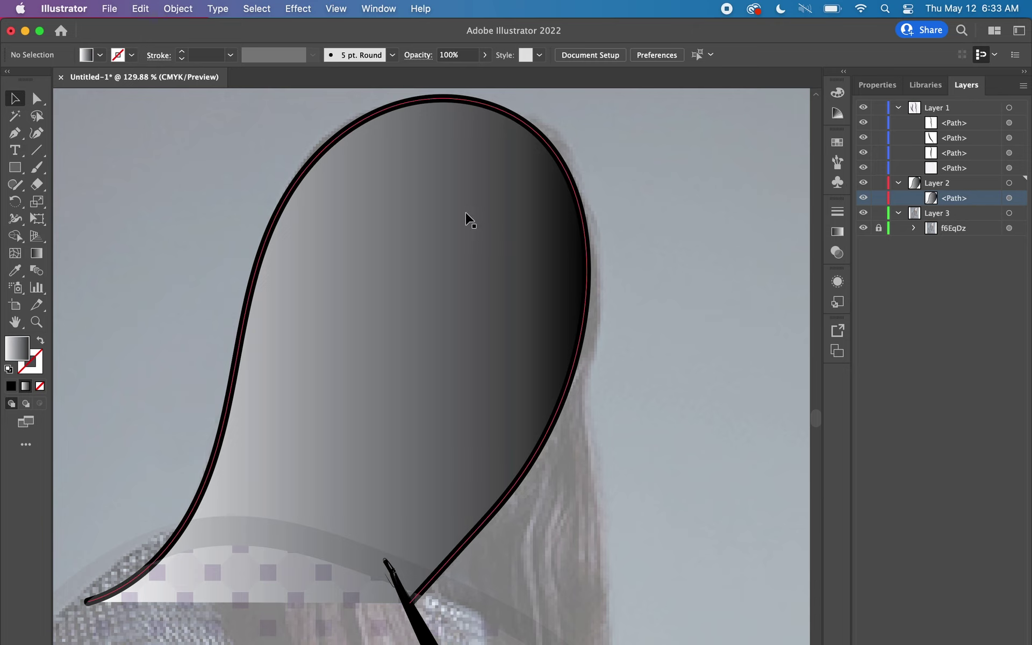
pyautogui.click(465, 214)
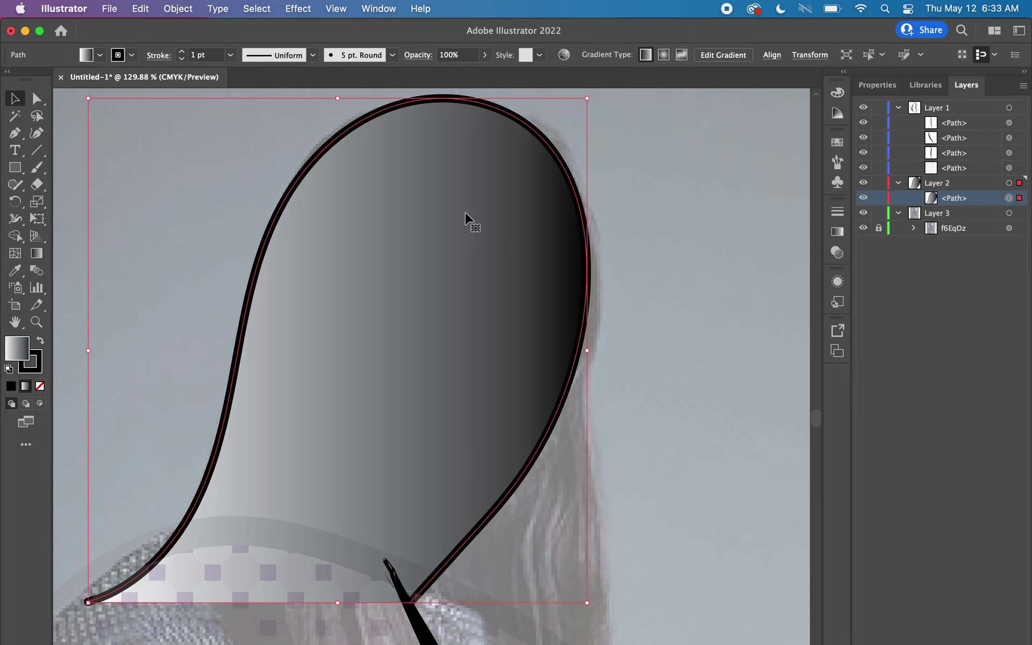
# Try a Freeform gradient on the teardrop fill, then settle on a Radial gradient
pyautogui.click(877, 85)
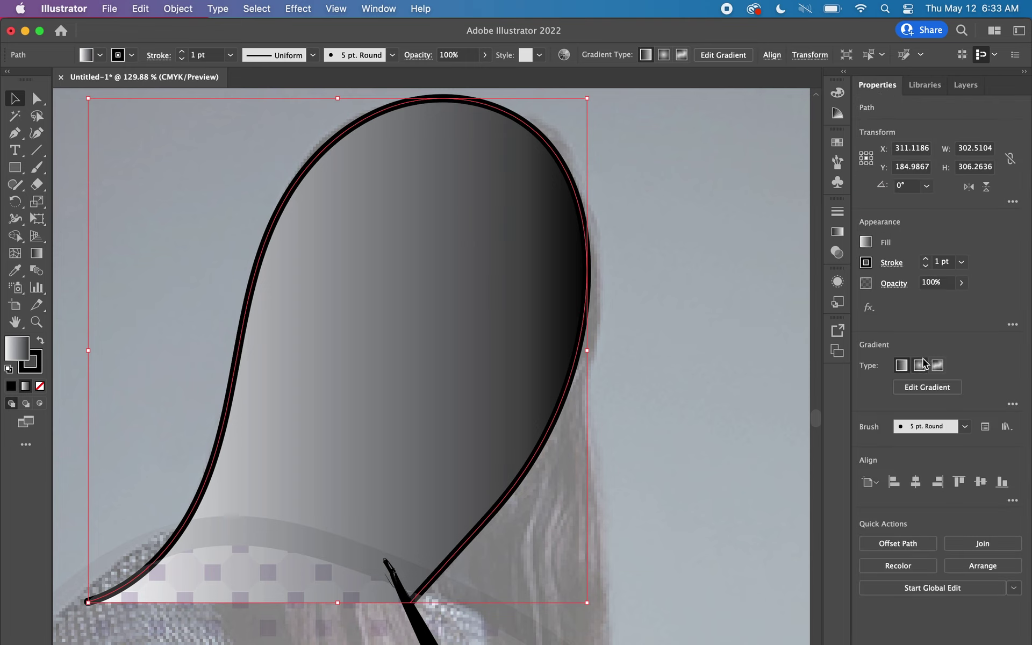
pyautogui.click(940, 365)
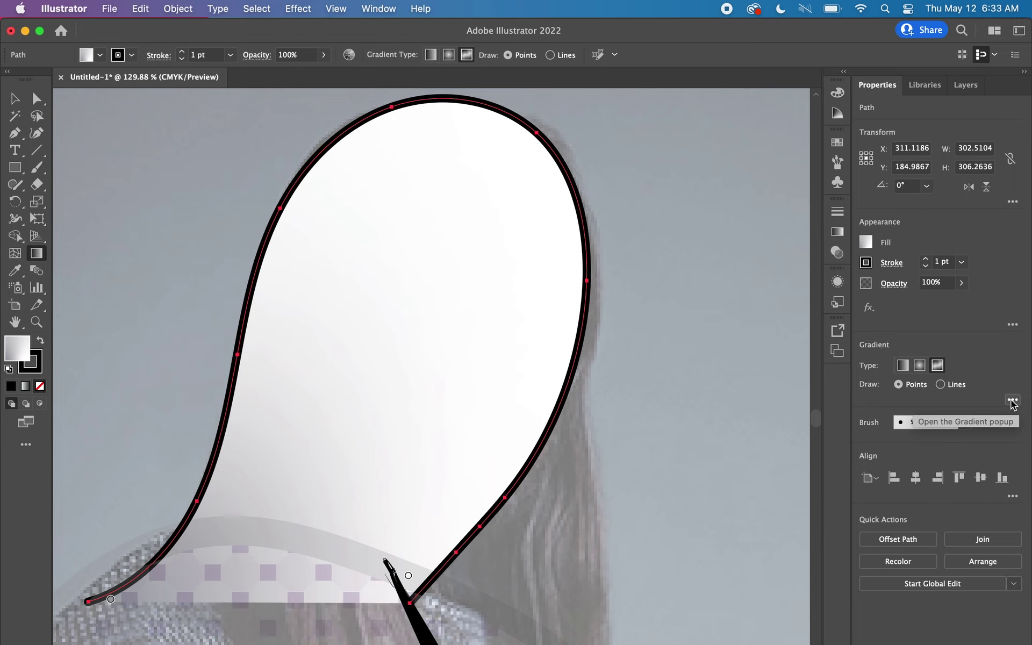
pyautogui.click(1013, 401)
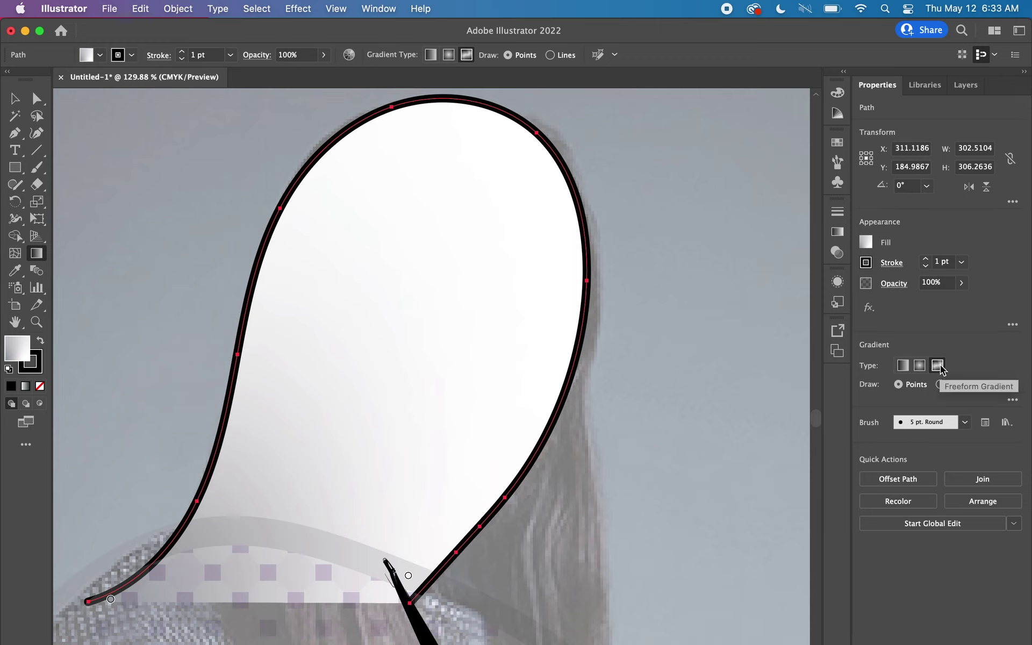
pyautogui.click(919, 366)
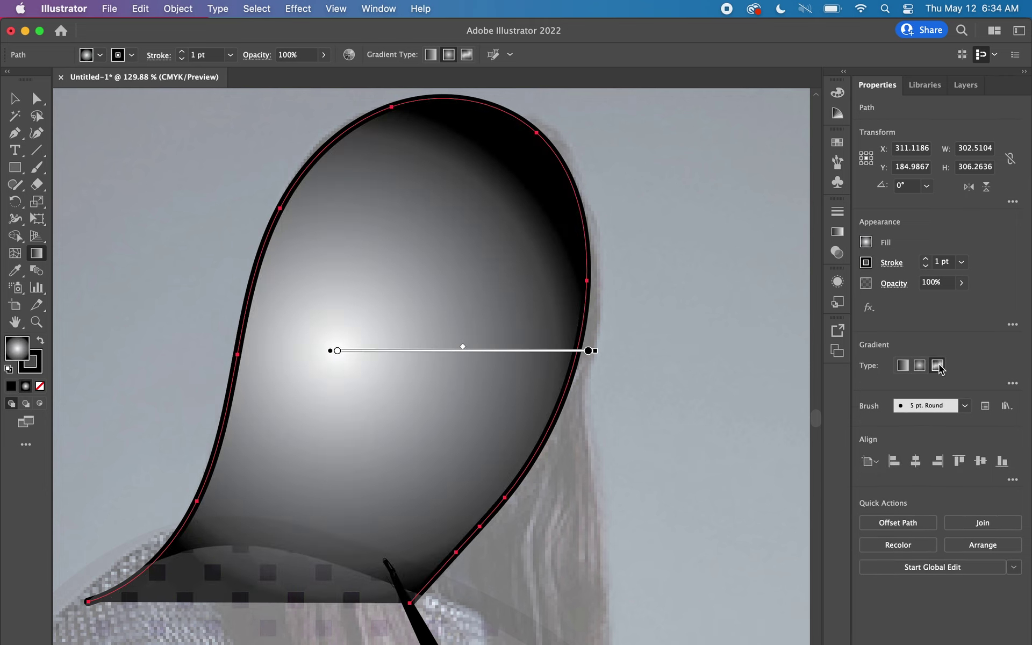
pyautogui.click(937, 365)
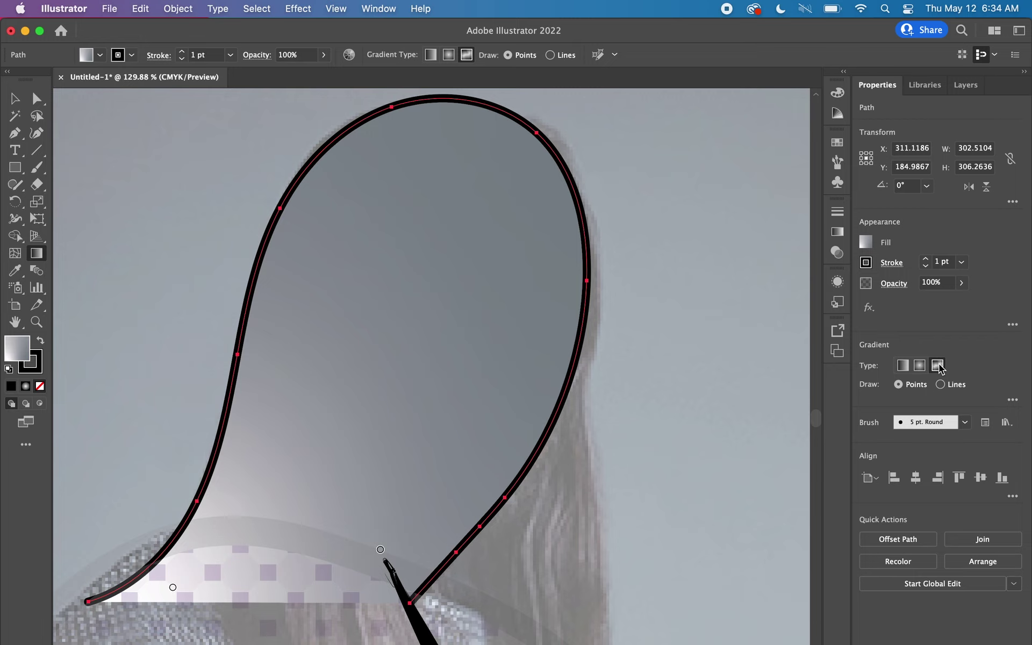
pyautogui.press('super+minus')
pyautogui.press('super+minus')
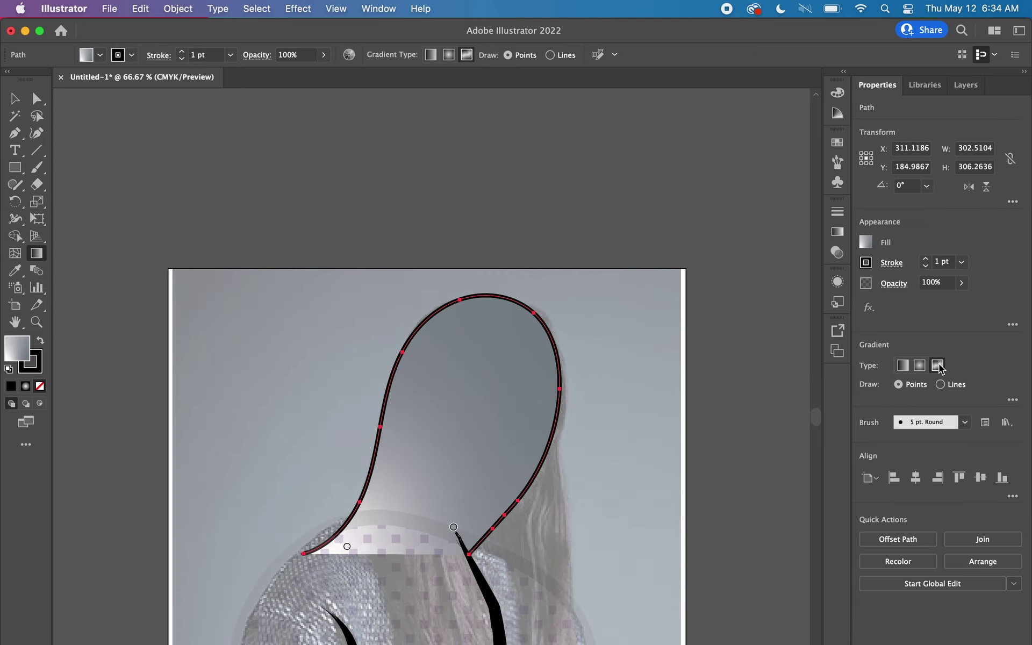
pyautogui.scroll(-3, 625, 487)
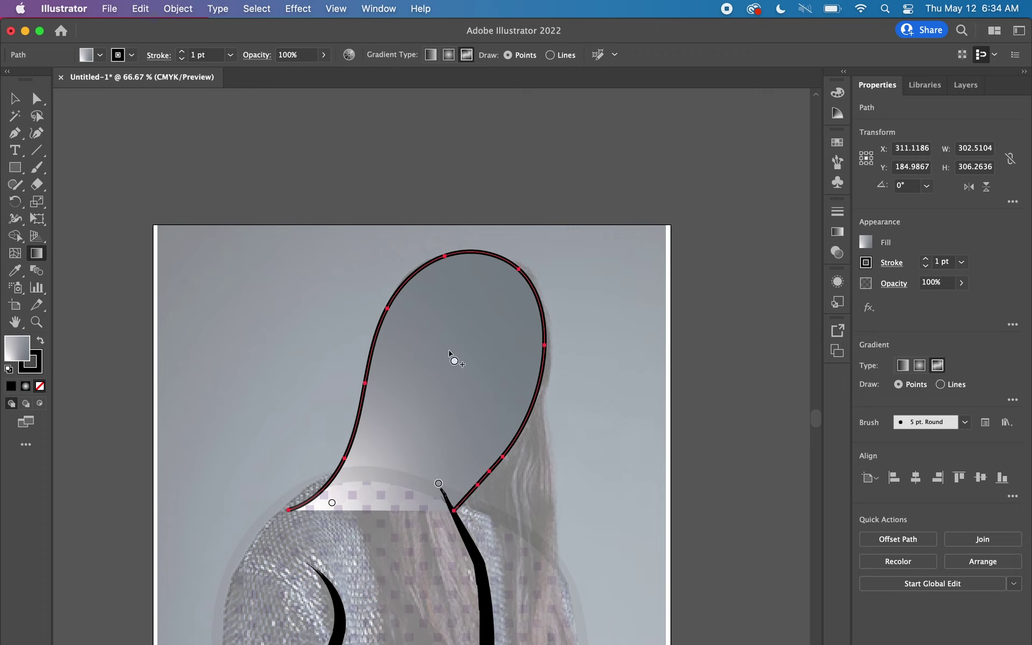
pyautogui.click(919, 366)
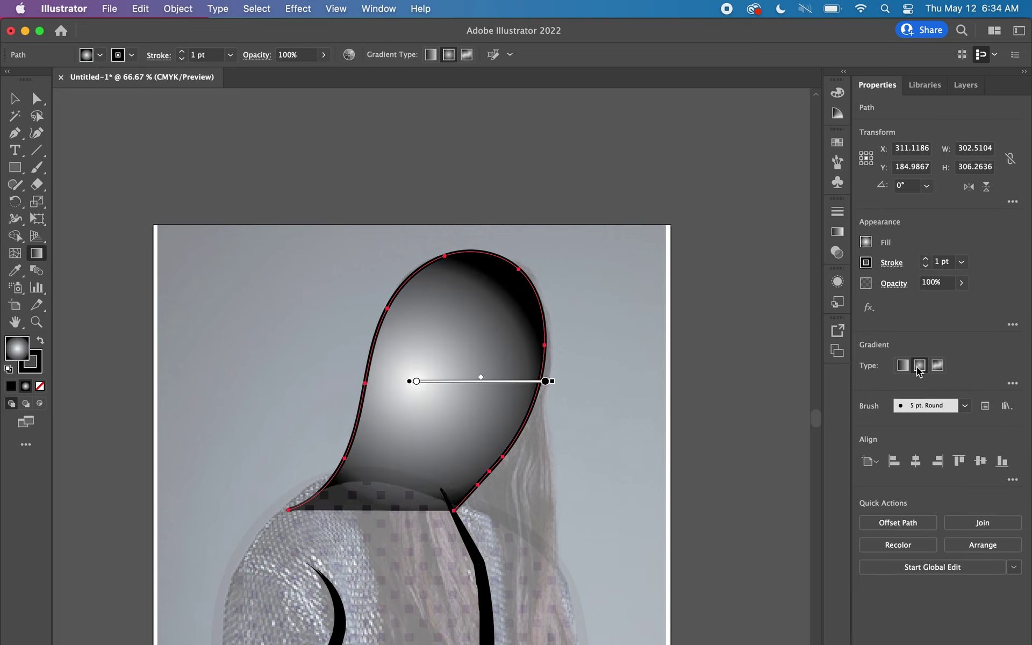
# Shift the centre gradient stop slightly and make it a tan swatch
pyautogui.moveTo(513, 382)
pyautogui.click(544, 381)
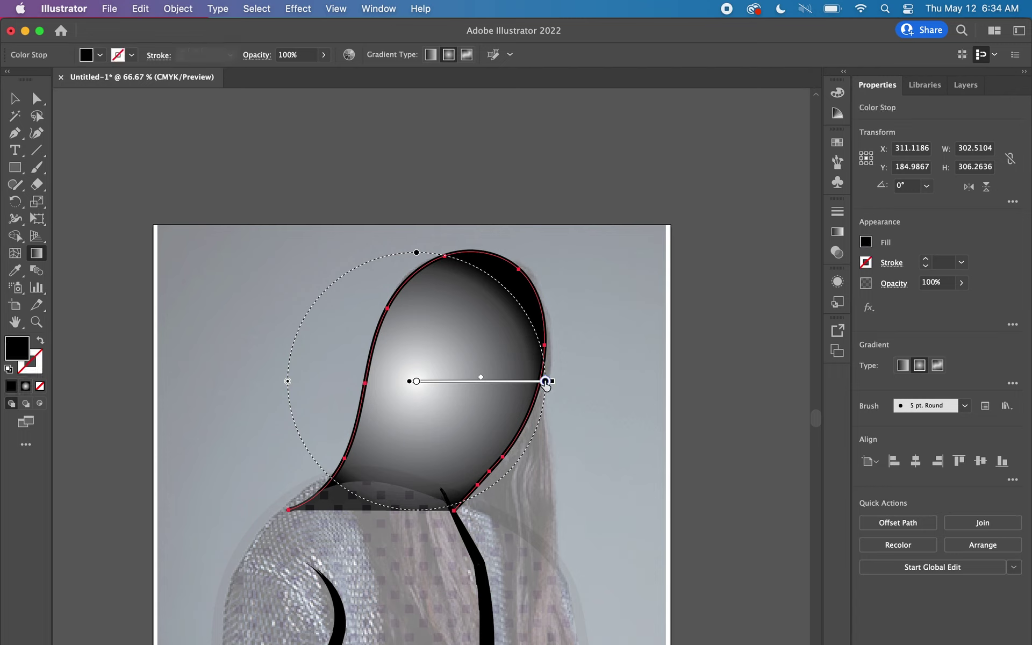
pyautogui.moveTo(417, 381)
pyautogui.mouseDown()
pyautogui.moveTo(438, 381)
pyautogui.moveTo(420, 381)
pyautogui.mouseUp()
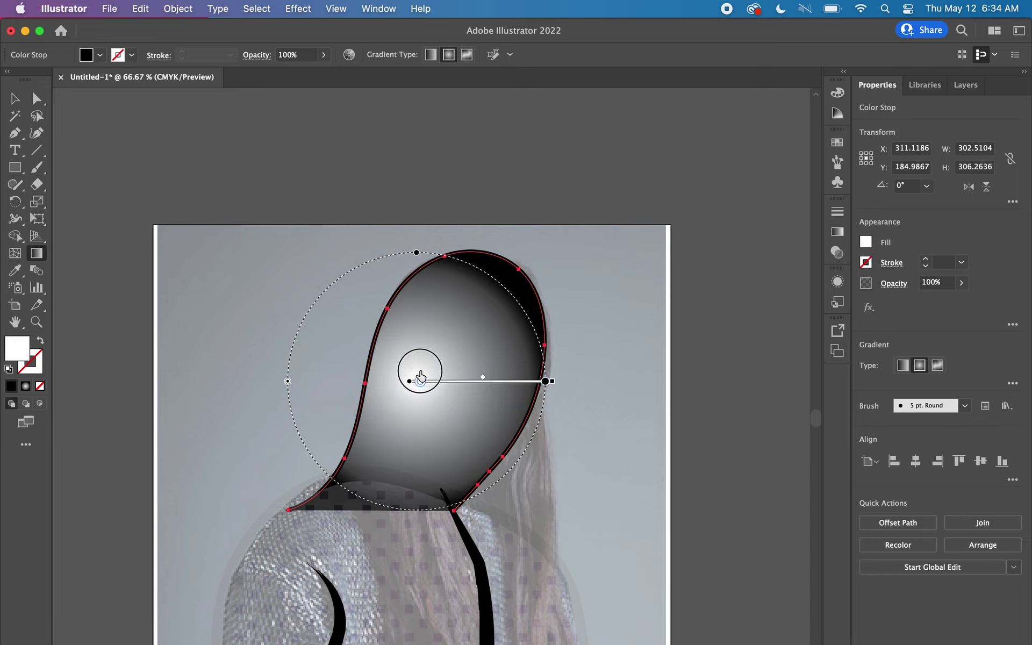
pyautogui.doubleClick(420, 381)
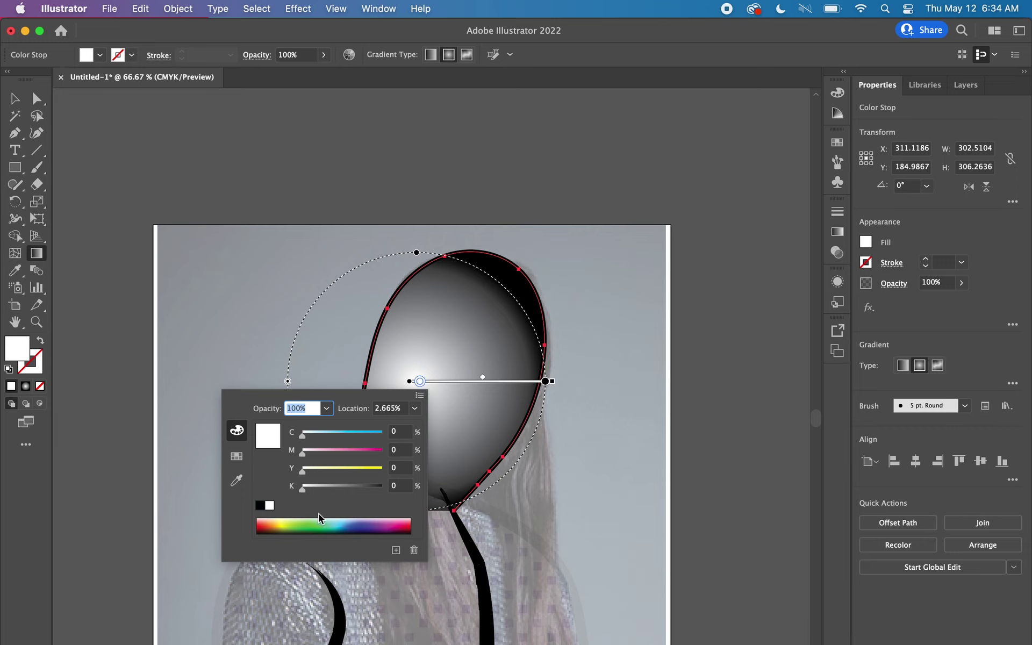
pyautogui.click(237, 455)
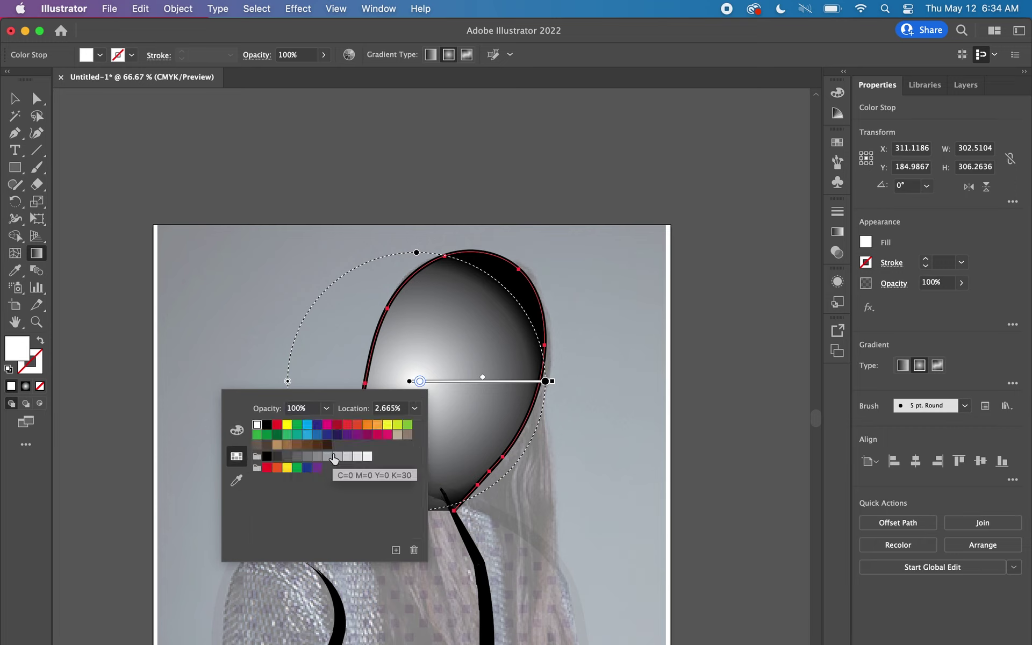
pyautogui.click(277, 445)
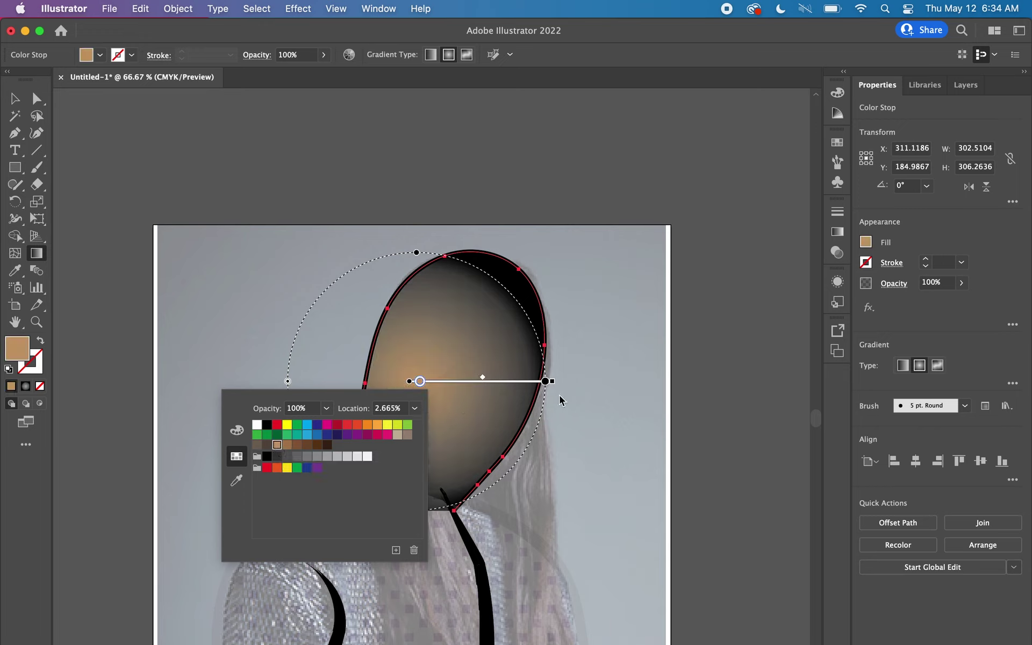
# Make the outer gradient stop brown and nudge the blend midpoint
pyautogui.doubleClick(545, 381)
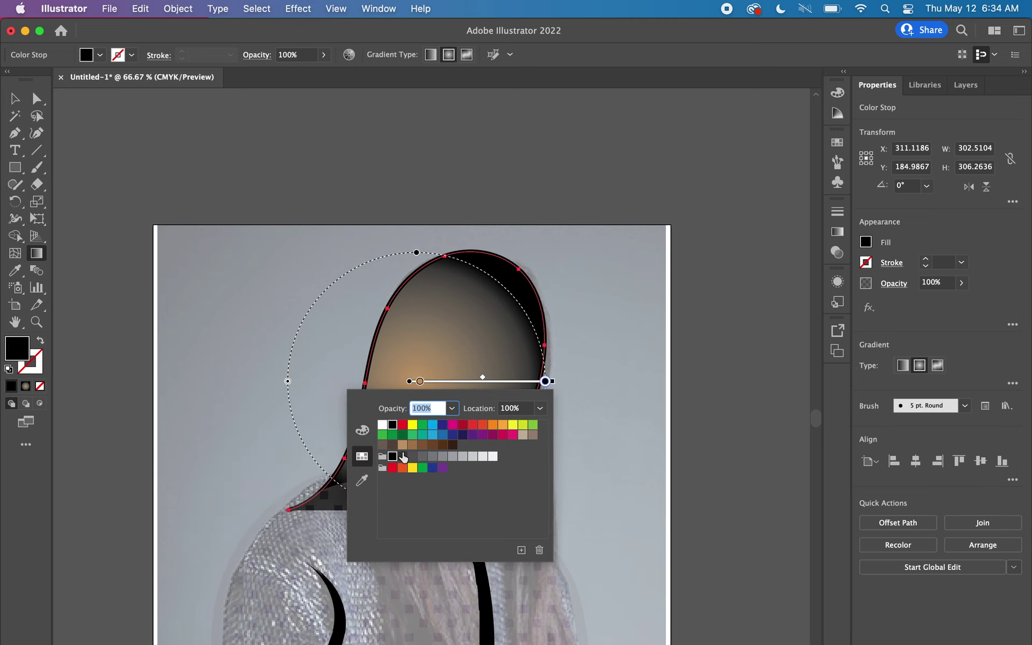
pyautogui.click(422, 445)
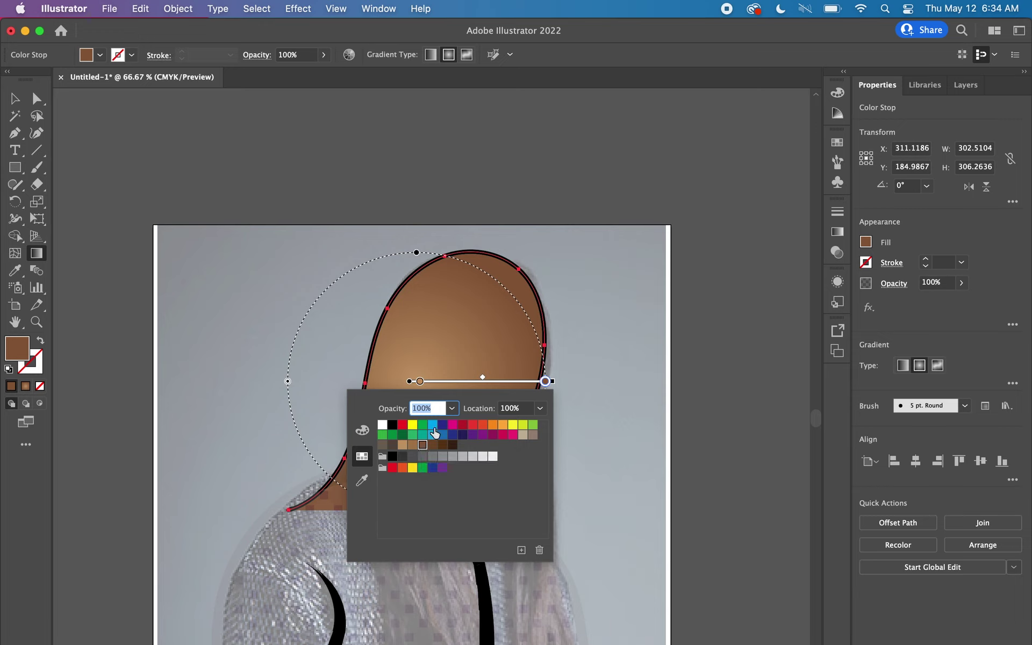
pyautogui.click(489, 376)
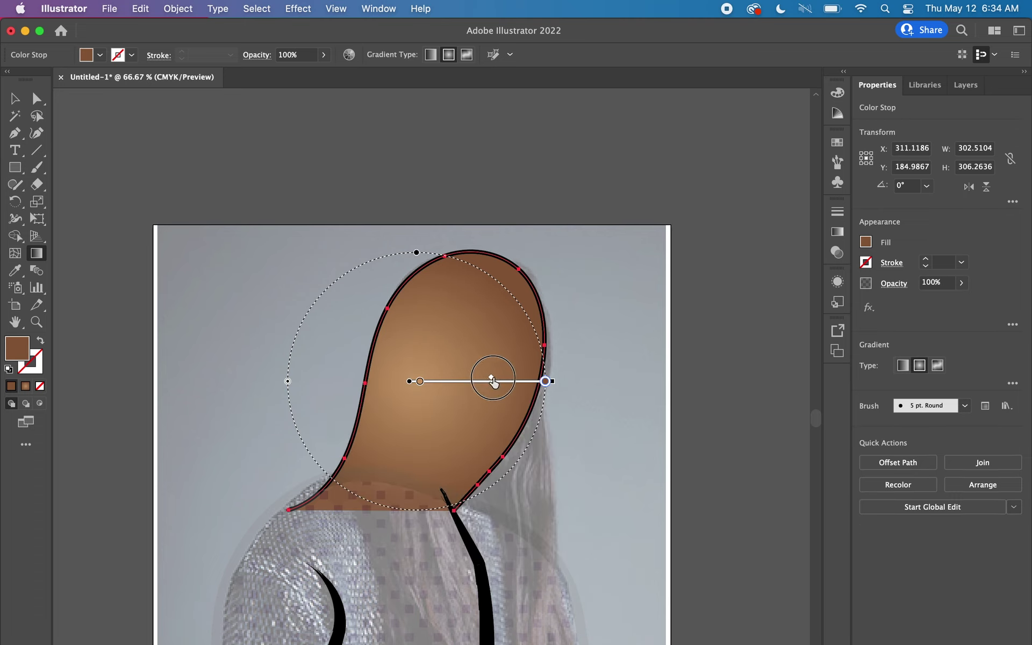
pyautogui.moveTo(503, 381)
pyautogui.mouseDown()
pyautogui.moveTo(468, 383)
pyautogui.moveTo(513, 383)
pyautogui.mouseUp()
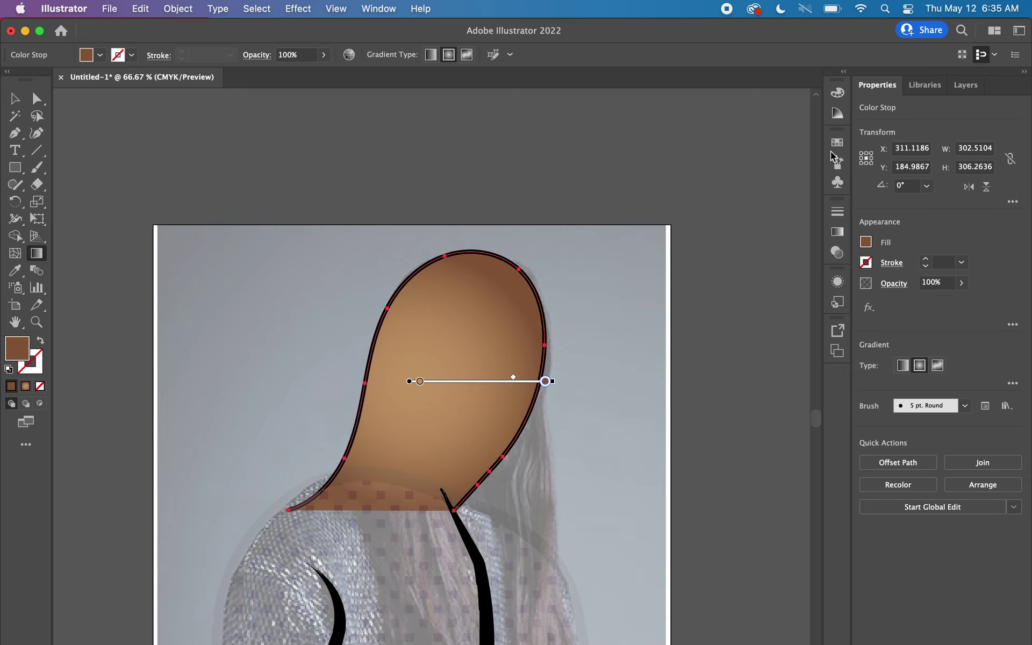
# Add a fourth layer, Layer 4, from the Layers panel menu
pyautogui.click(966, 86)
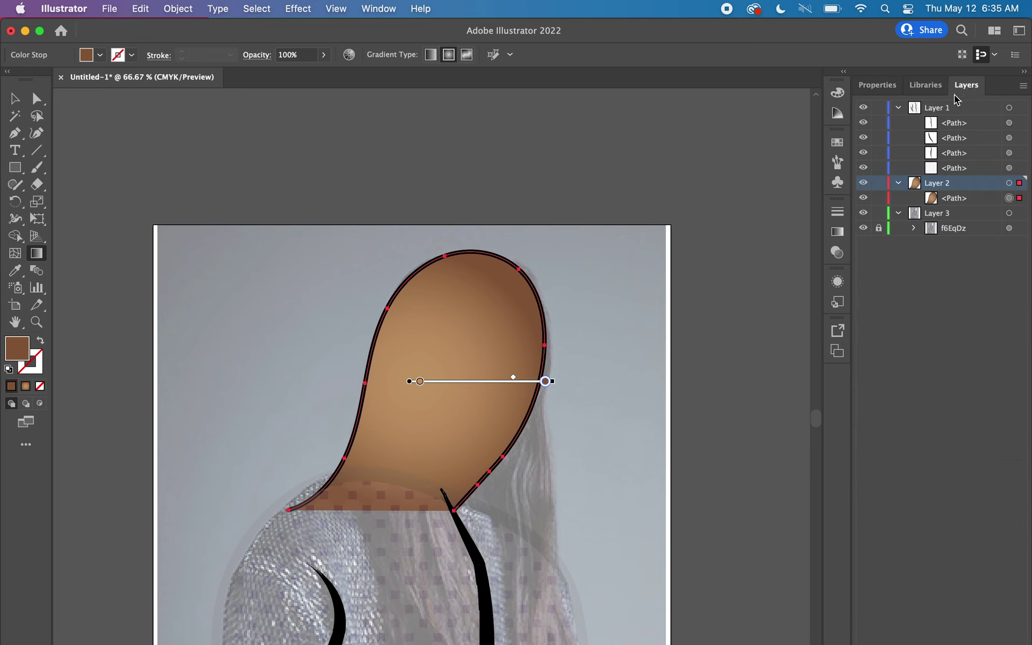
pyautogui.click(1023, 86)
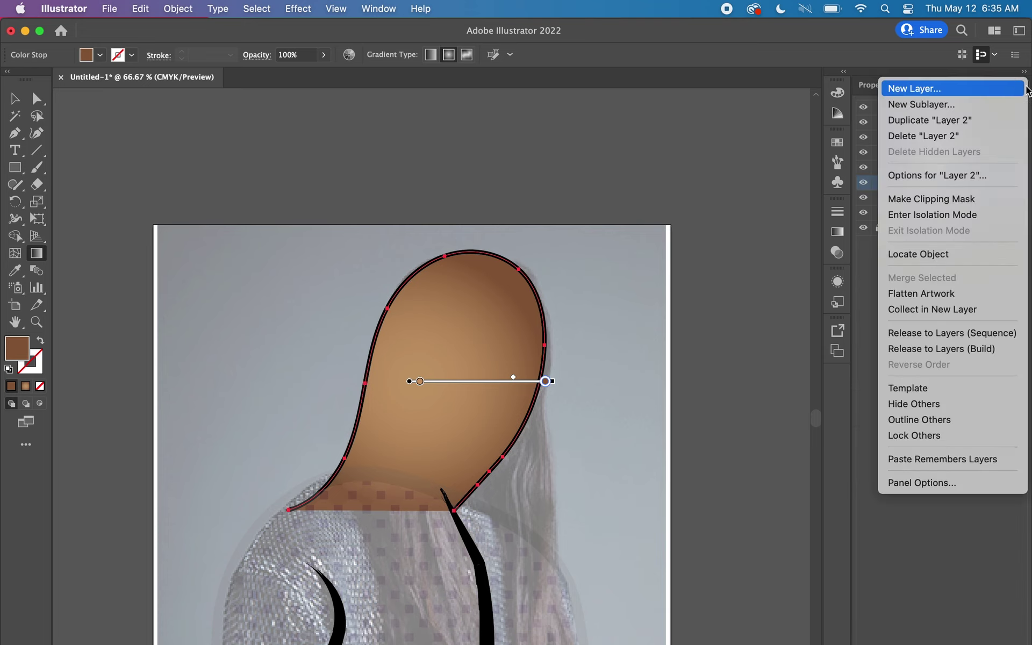
pyautogui.click(1007, 90)
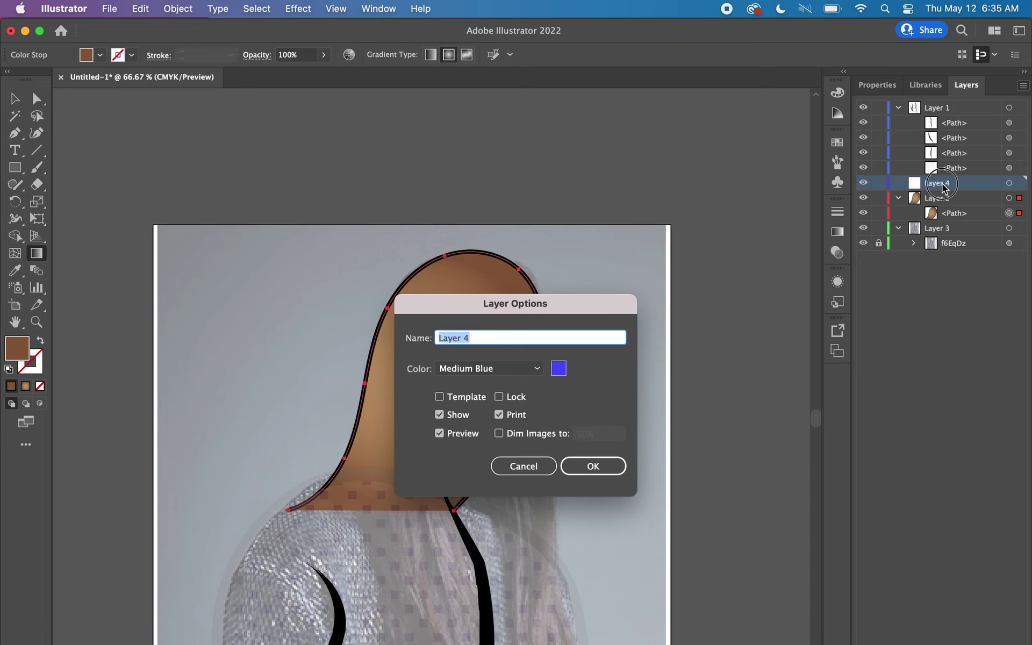
pyautogui.click(593, 466)
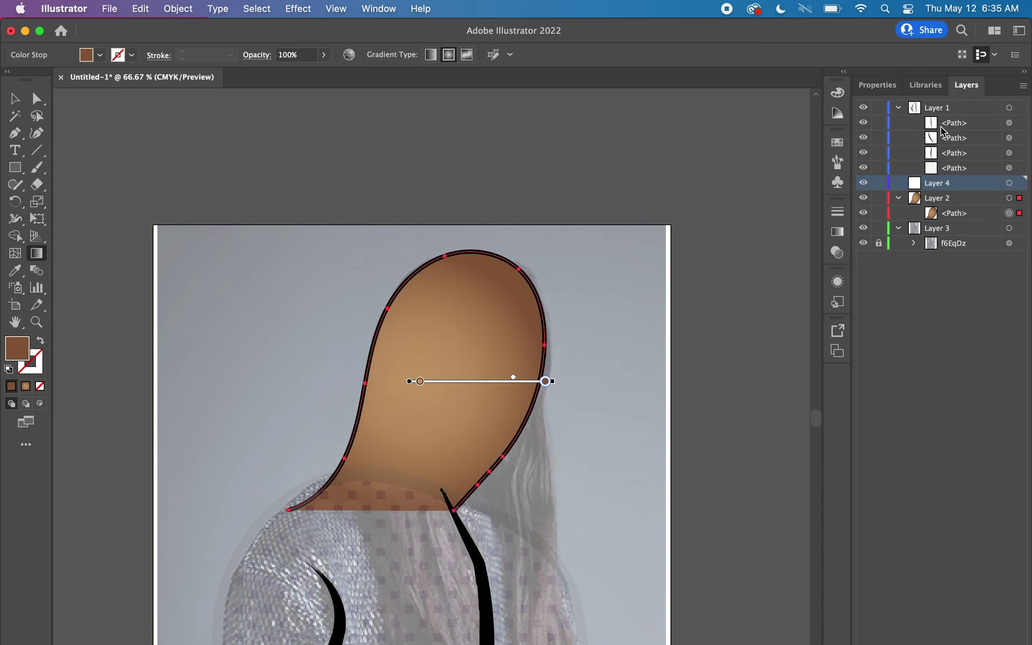
# Rename Layers 1, 2 and 3 to Body, Head and Source Image
pyautogui.doubleClick(937, 109)
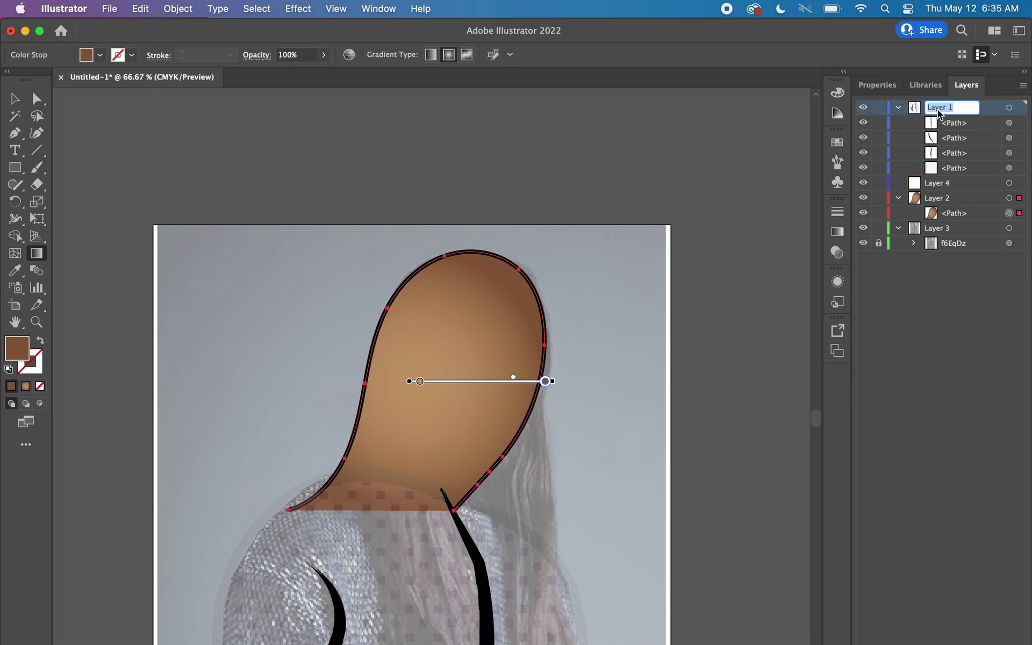
pyautogui.write('Body')
pyautogui.press('Return')
pyautogui.doubleClick(936, 198)
pyautogui.write('Head')
pyautogui.press('Return')
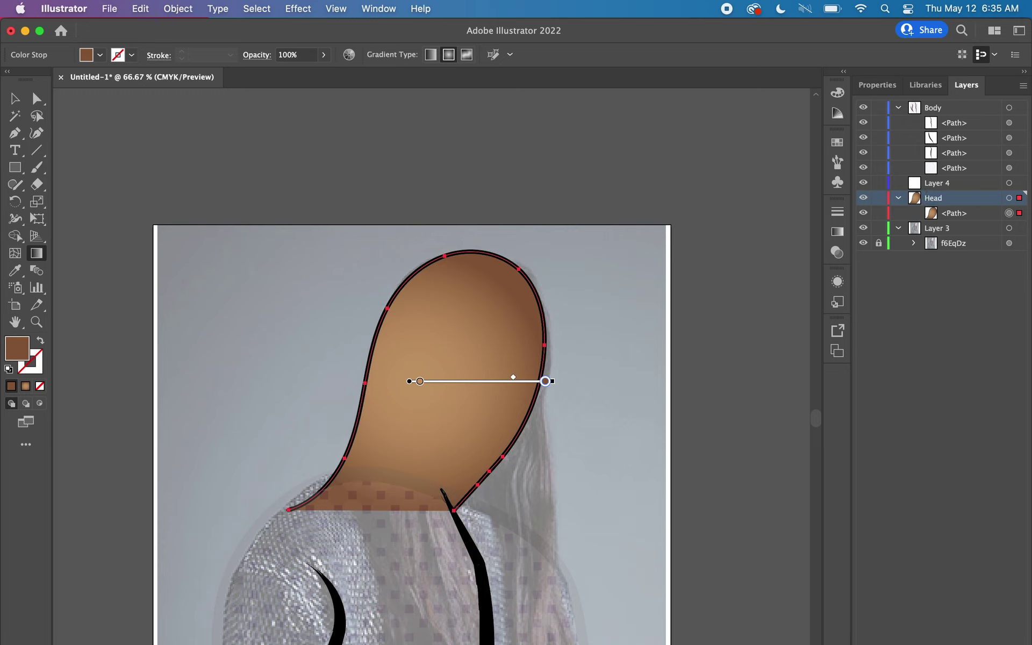
pyautogui.doubleClick(936, 228)
pyautogui.write('Source Image')
pyautogui.press('Return')
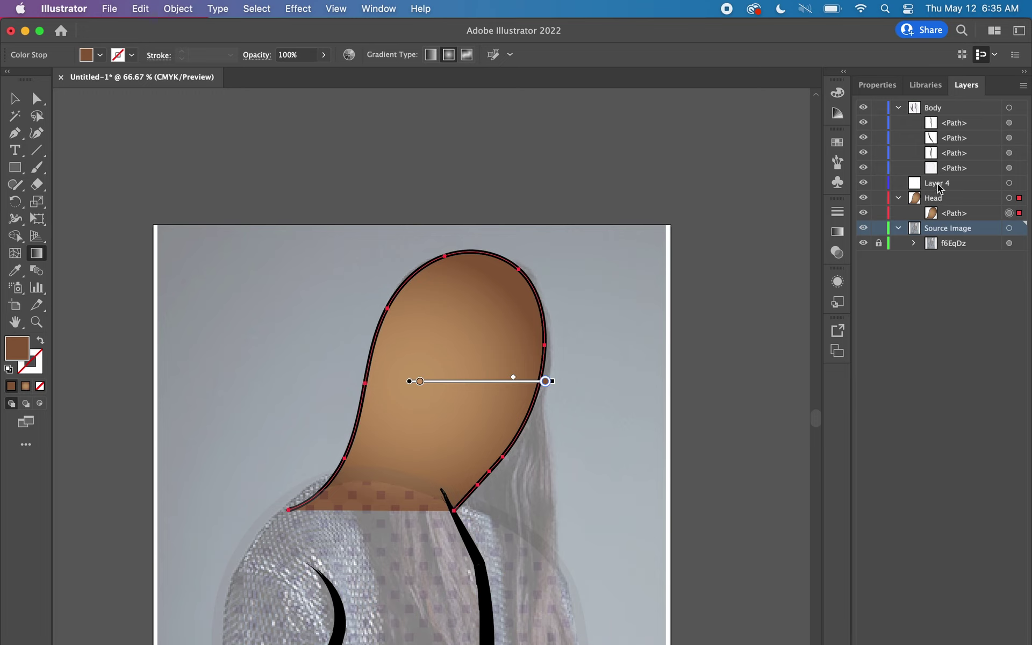
# Rename Layer 4 to Face and move it to the top of the stack
pyautogui.doubleClick(937, 184)
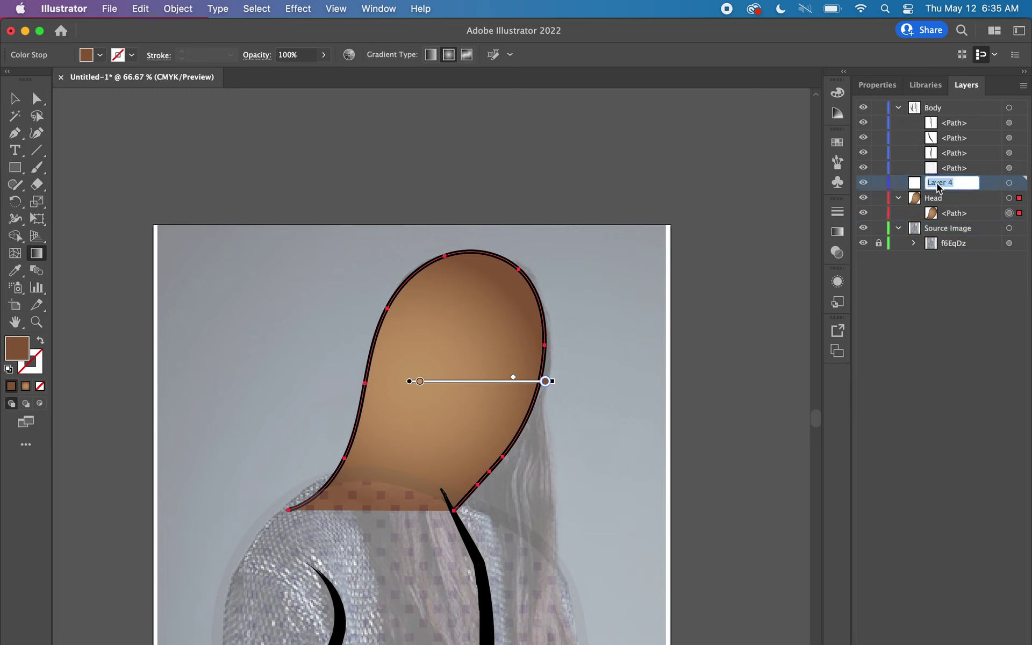
pyautogui.write('Face')
pyautogui.press('Return')
pyautogui.moveTo(929, 184); pyautogui.dragTo(940, 105)
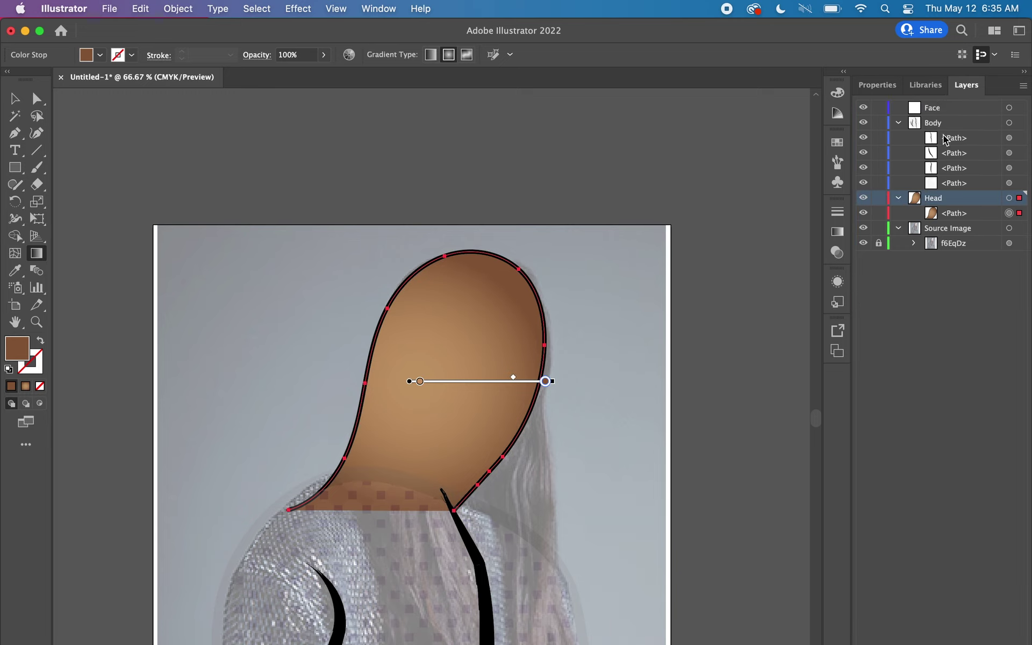
# Toggle the Body layer off and on, hide the Head layer, zoom into the face, and target the Face layer
pyautogui.click(862, 123)
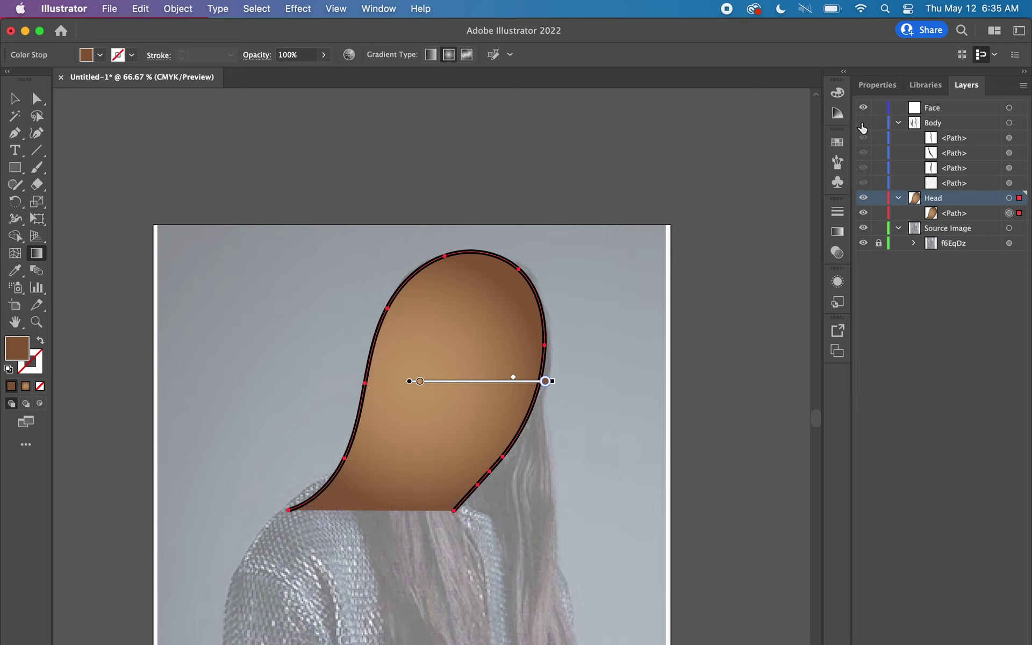
pyautogui.click(863, 124)
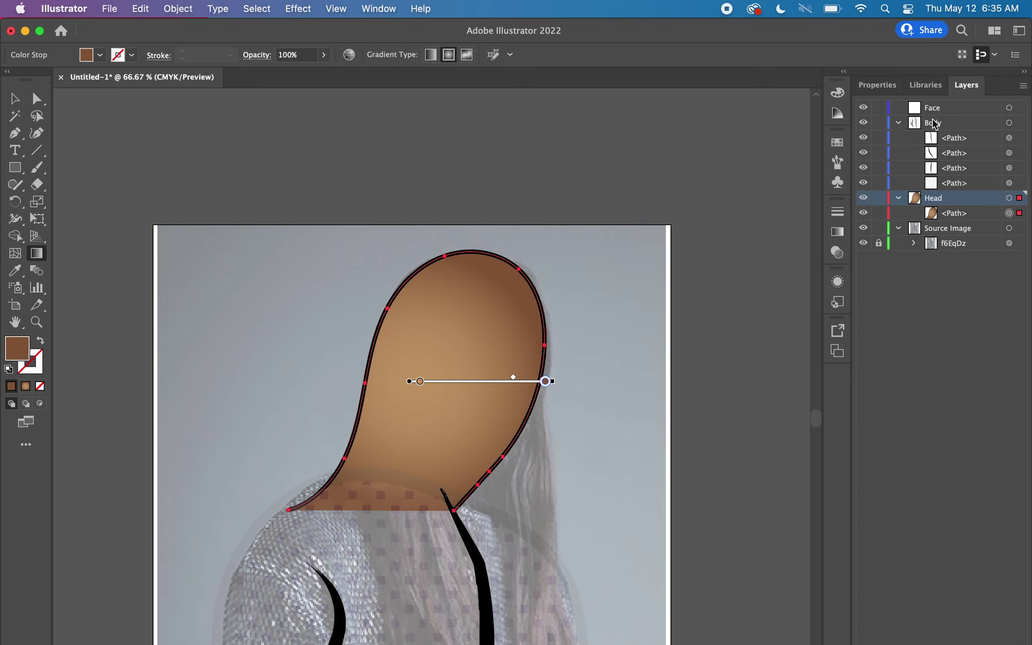
pyautogui.click(863, 197)
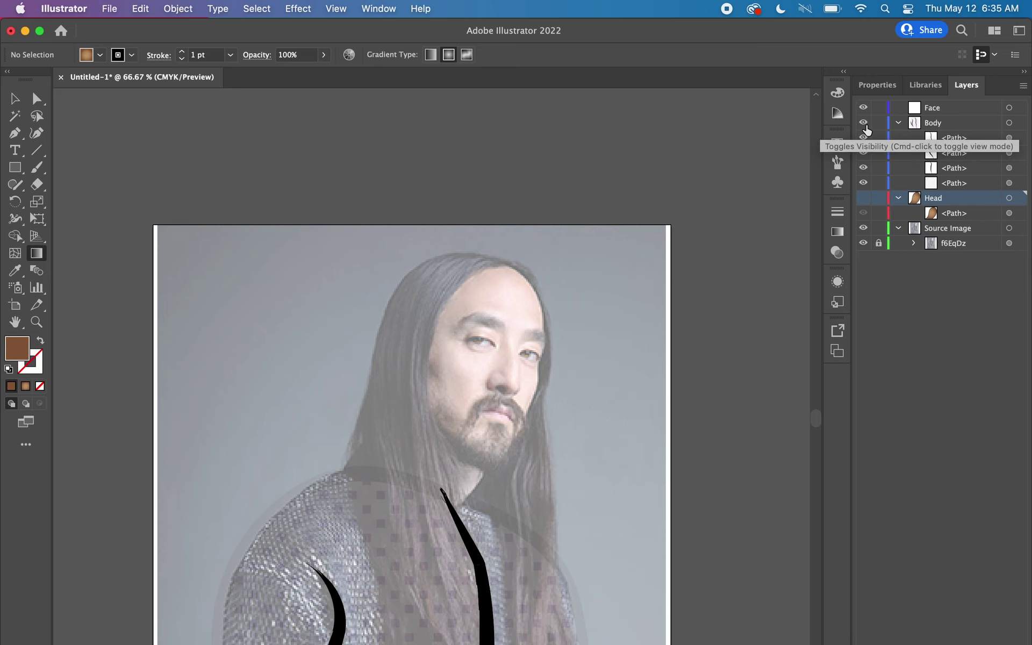
pyautogui.press('super+equal')
pyautogui.press('super+equal')
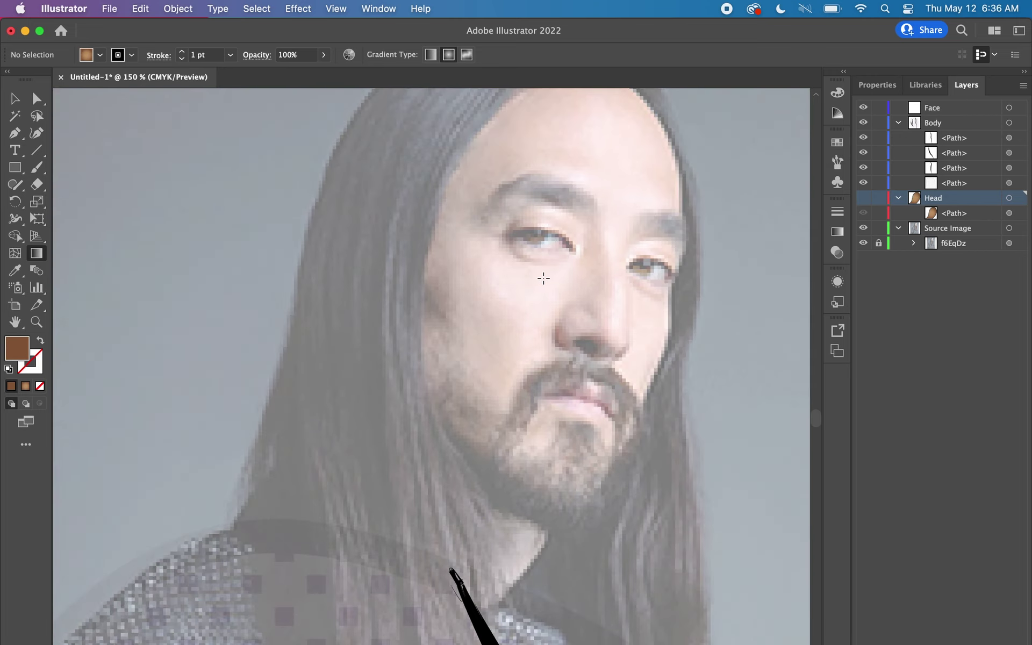
pyautogui.hscroll(3, 542, 284)
pyautogui.scroll(2, 542, 283)
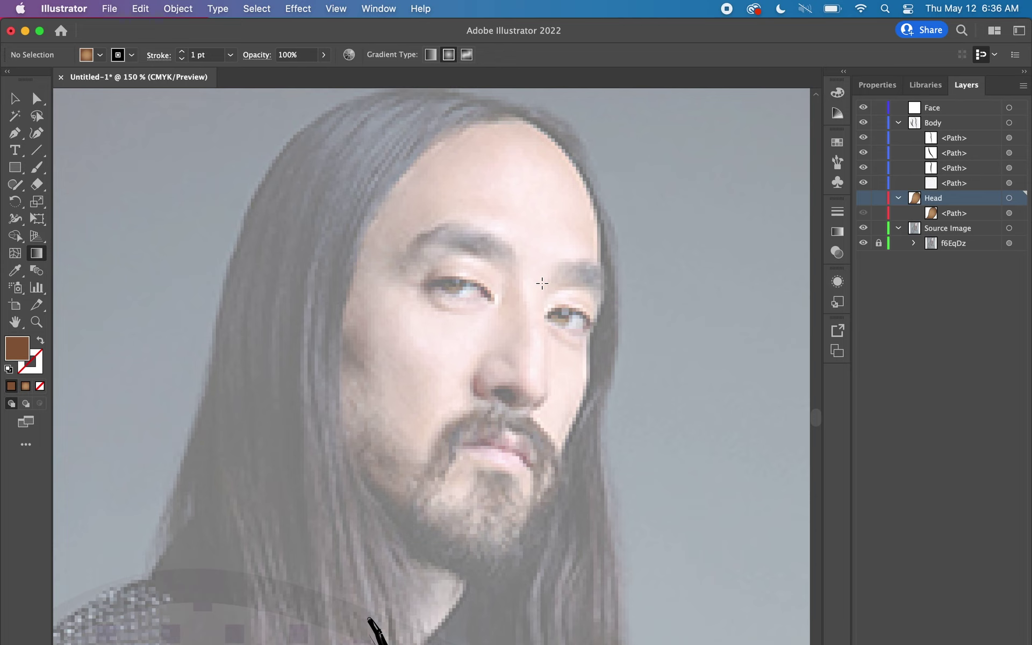
pyautogui.click(947, 109)
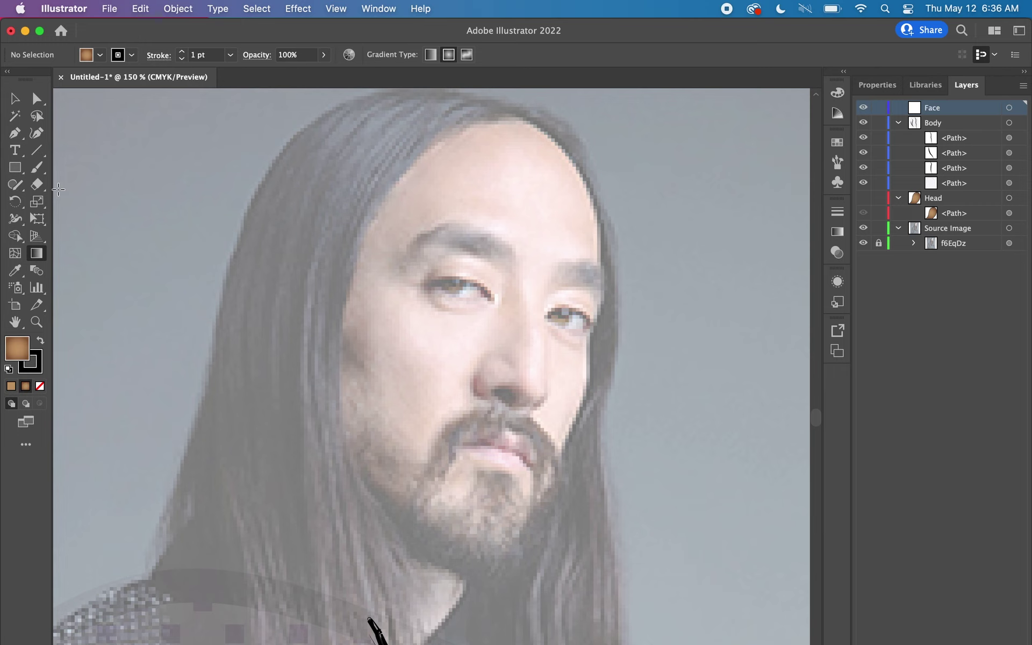
# Pick the Paintbrush tool and bring up the list of available brushes
pyautogui.click(38, 168)
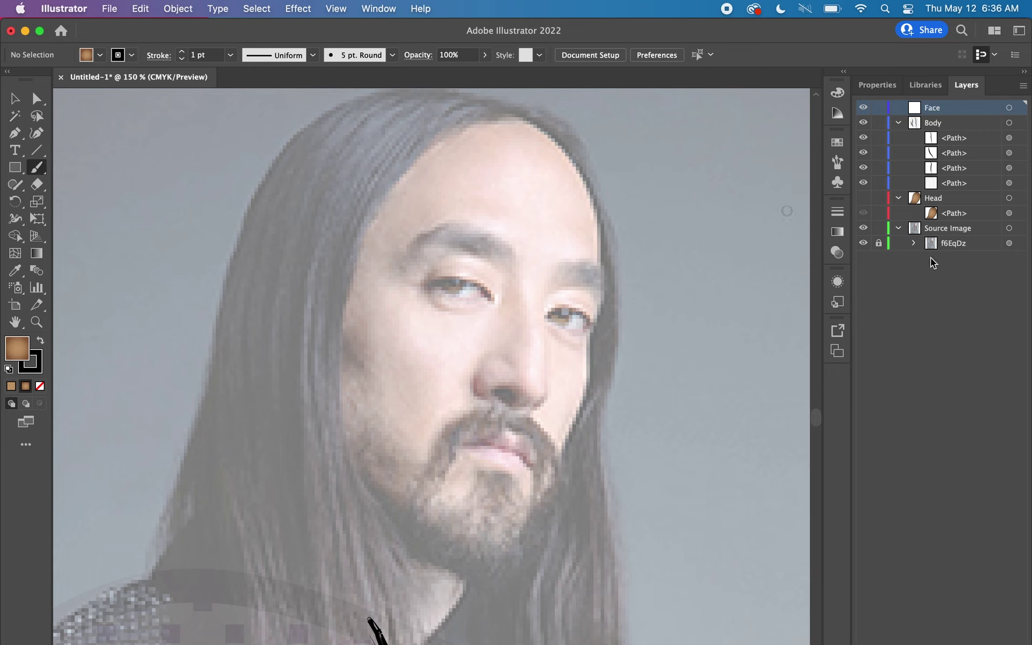
pyautogui.click(839, 183)
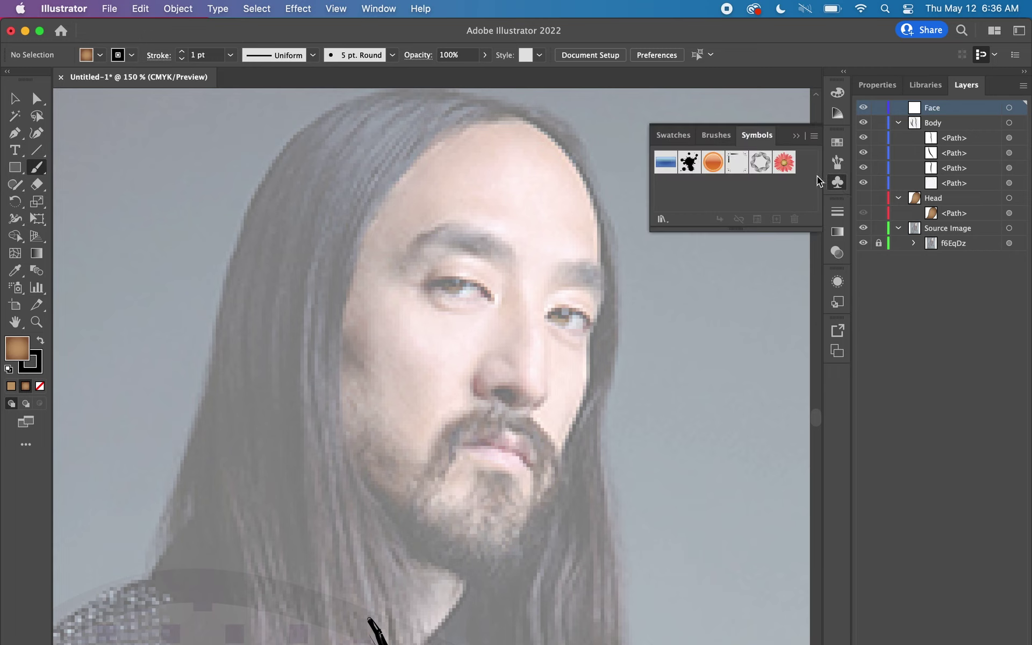
pyautogui.click(719, 135)
# Browse the Artistic_Ink, Artistic_Calligraphic and Artistic_ChalkCharcoalPencil brush libraries
pyautogui.scroll(-3, 752, 204)
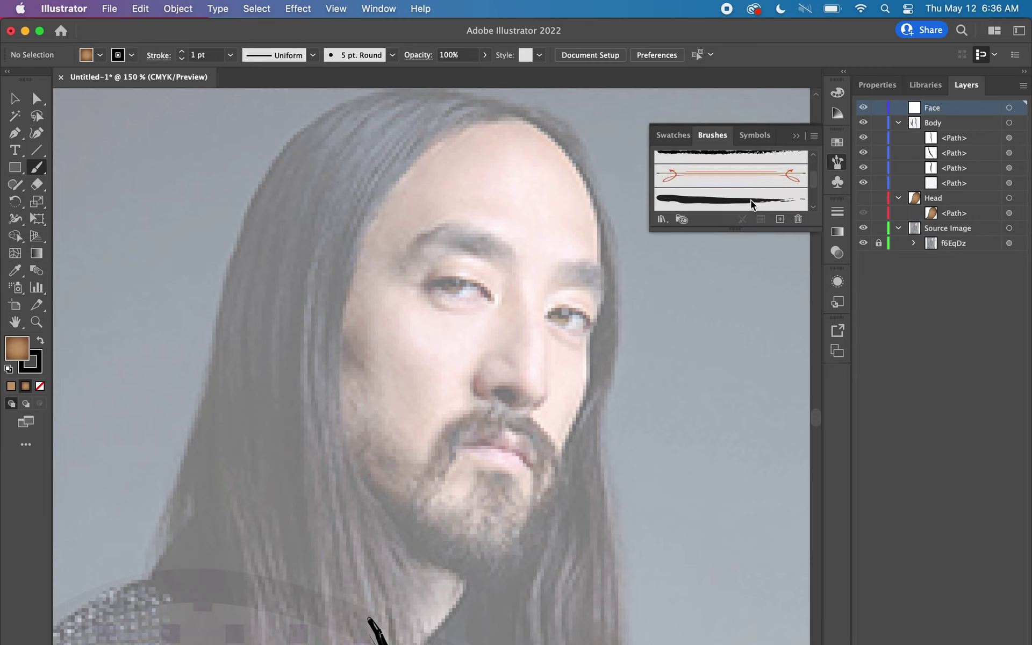
pyautogui.click(661, 219)
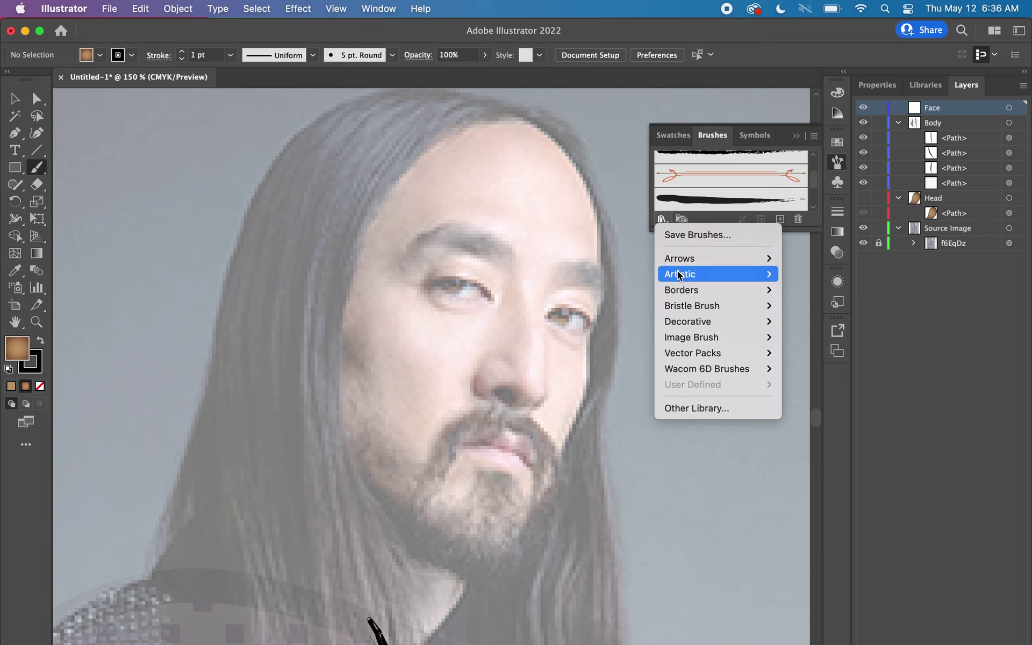
pyautogui.moveTo(715, 274)
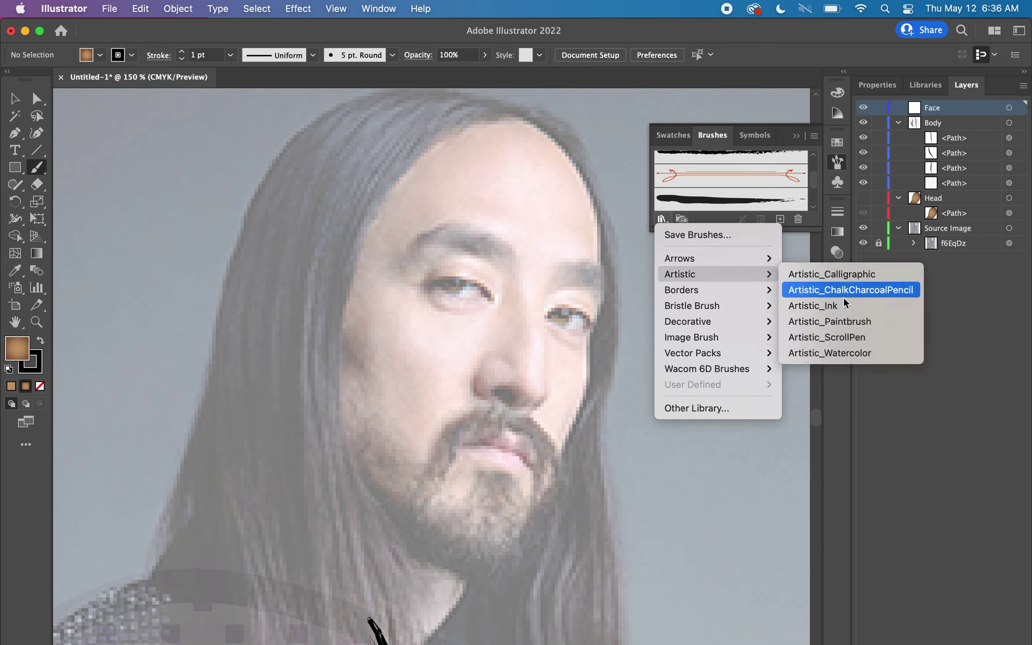
pyautogui.click(841, 305)
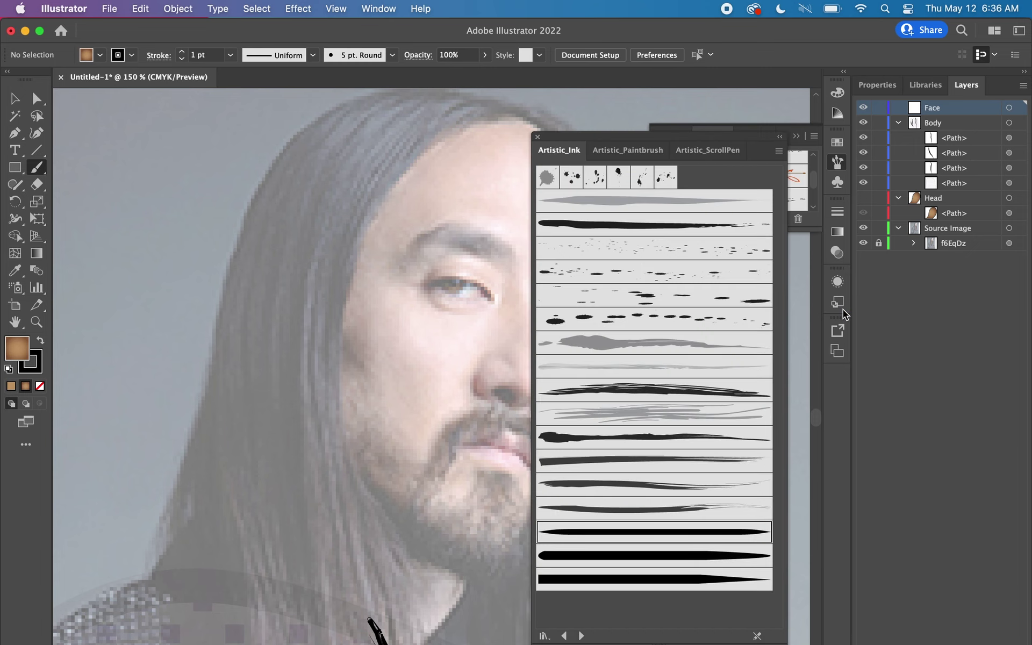
pyautogui.click(612, 151)
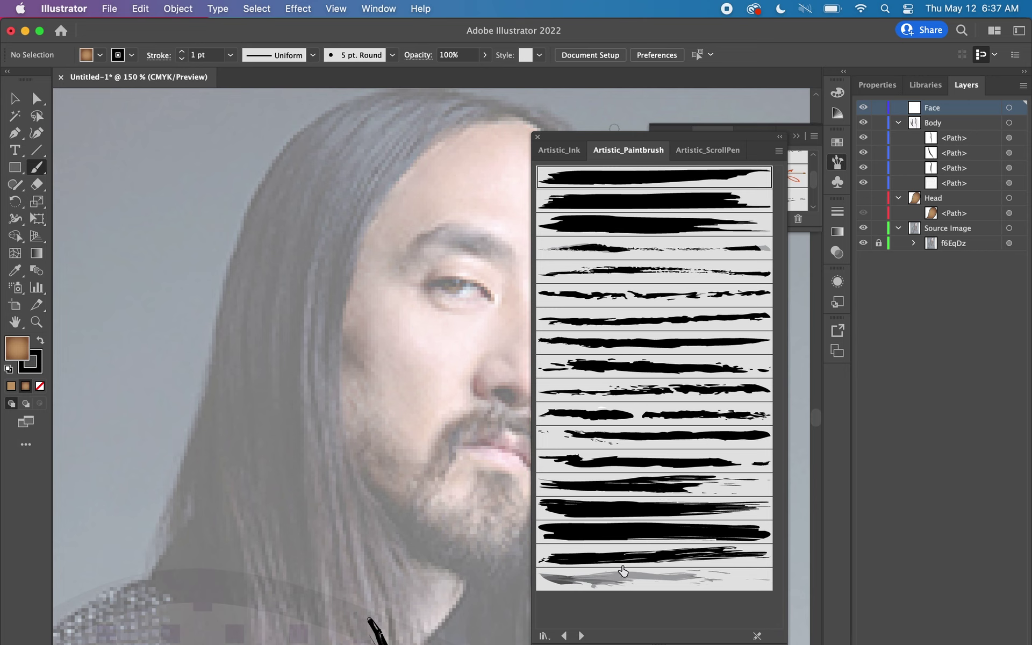
pyautogui.click(544, 635)
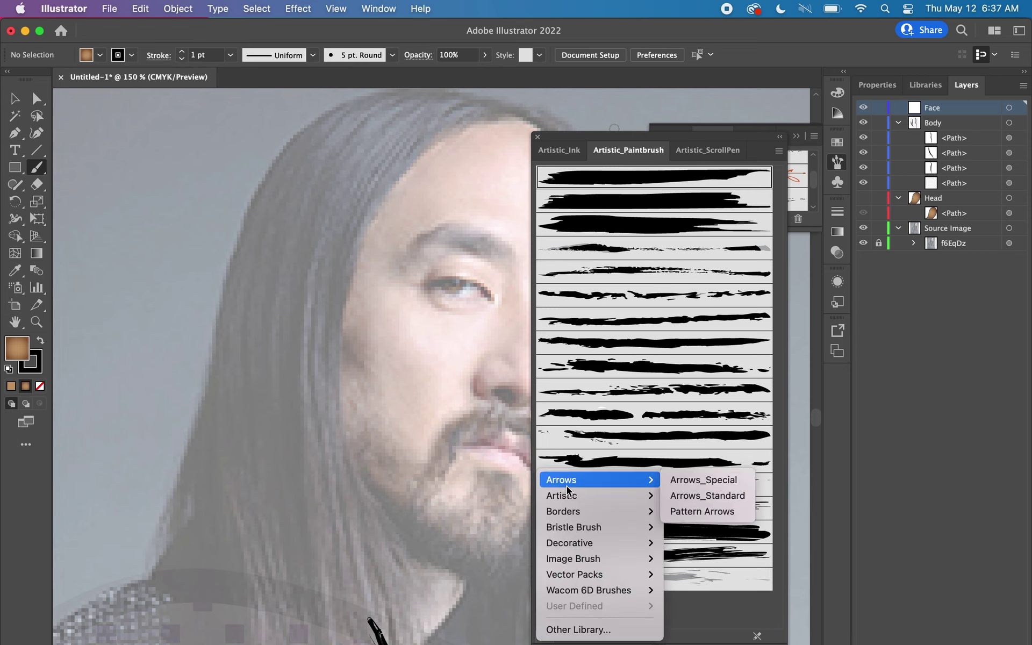
pyautogui.click(716, 494)
pyautogui.moveTo(563, 495)
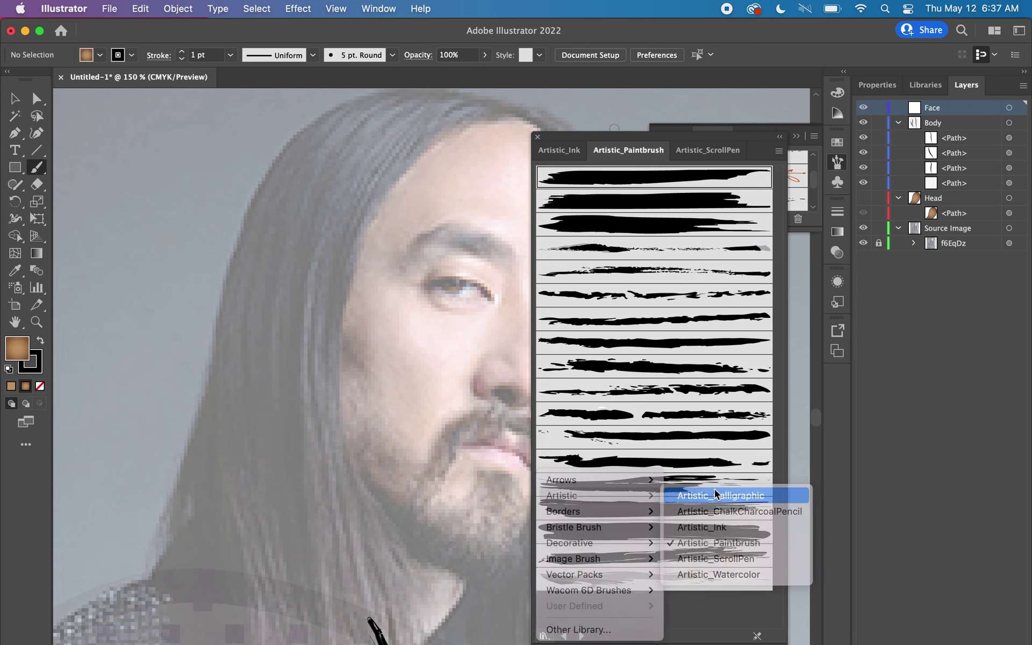
pyautogui.click(545, 636)
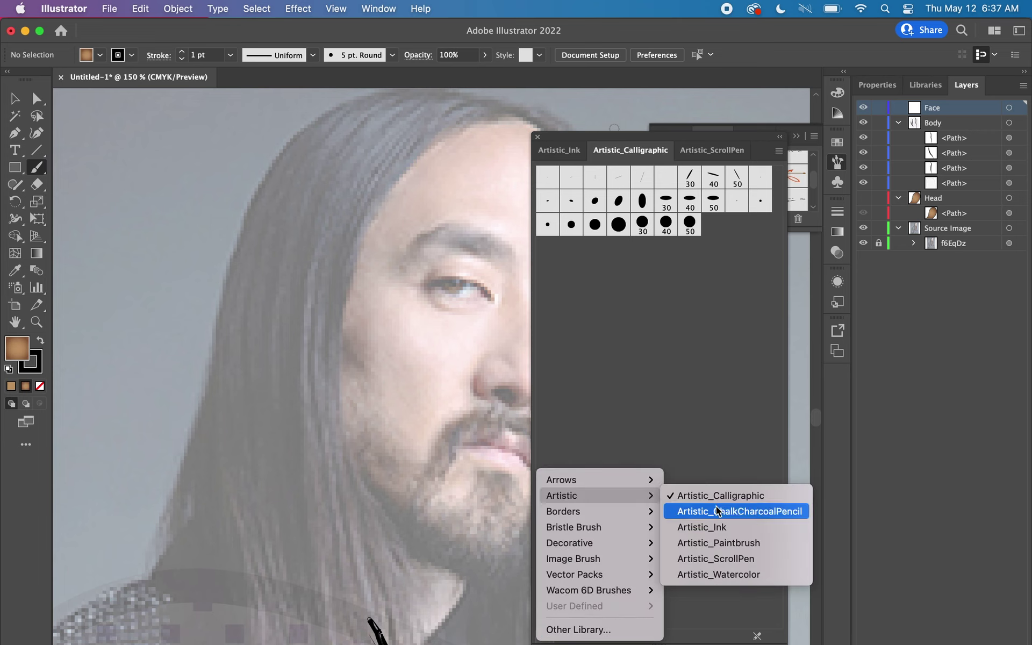
pyautogui.click(718, 511)
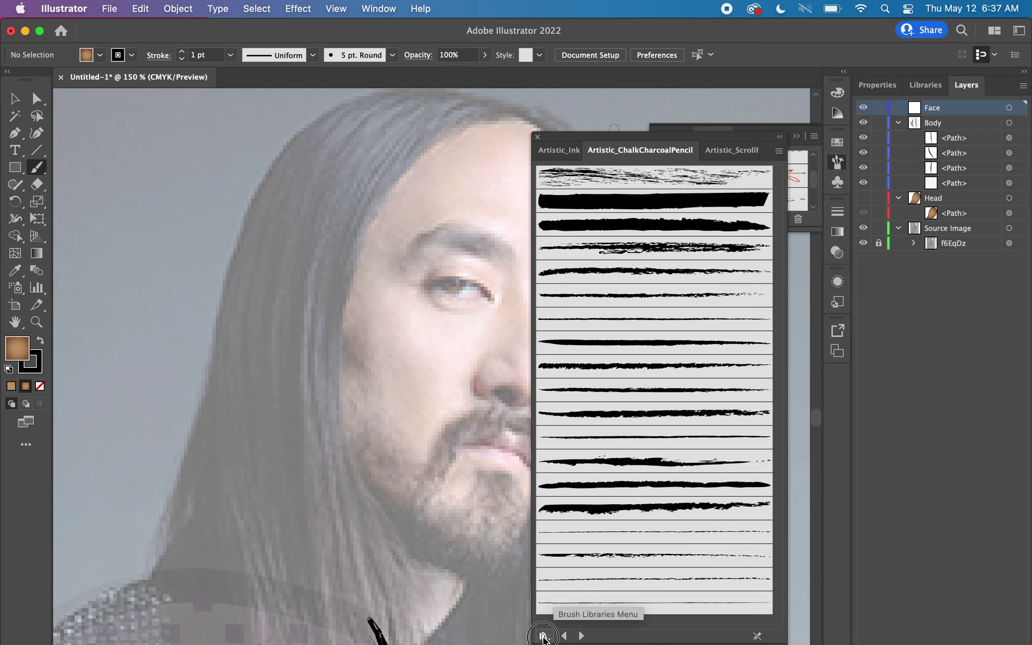
# Compare Artistic_Paintbrush and Artistic_Watercolor, then pick a dry brush from Artistic_Paintbrush
pyautogui.click(544, 637)
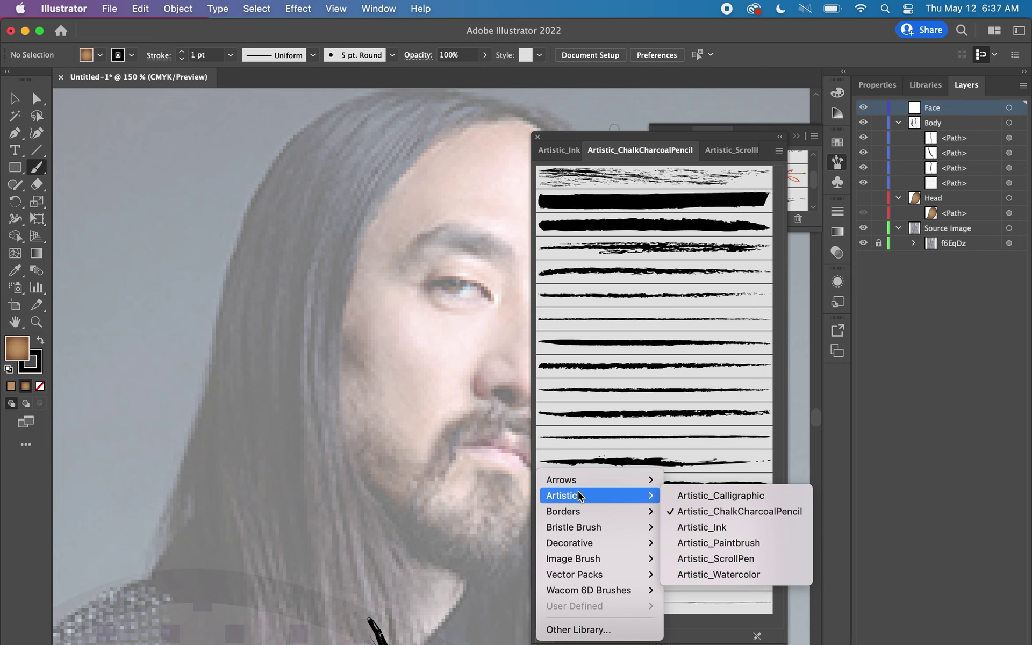
pyautogui.click(717, 544)
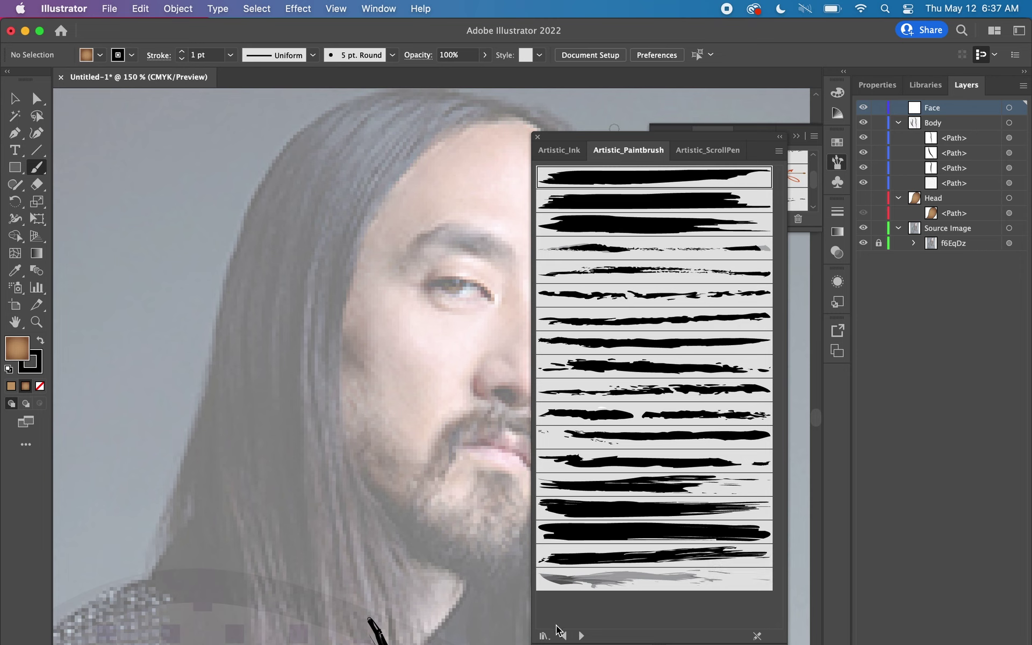
pyautogui.click(544, 636)
pyautogui.moveTo(562, 495)
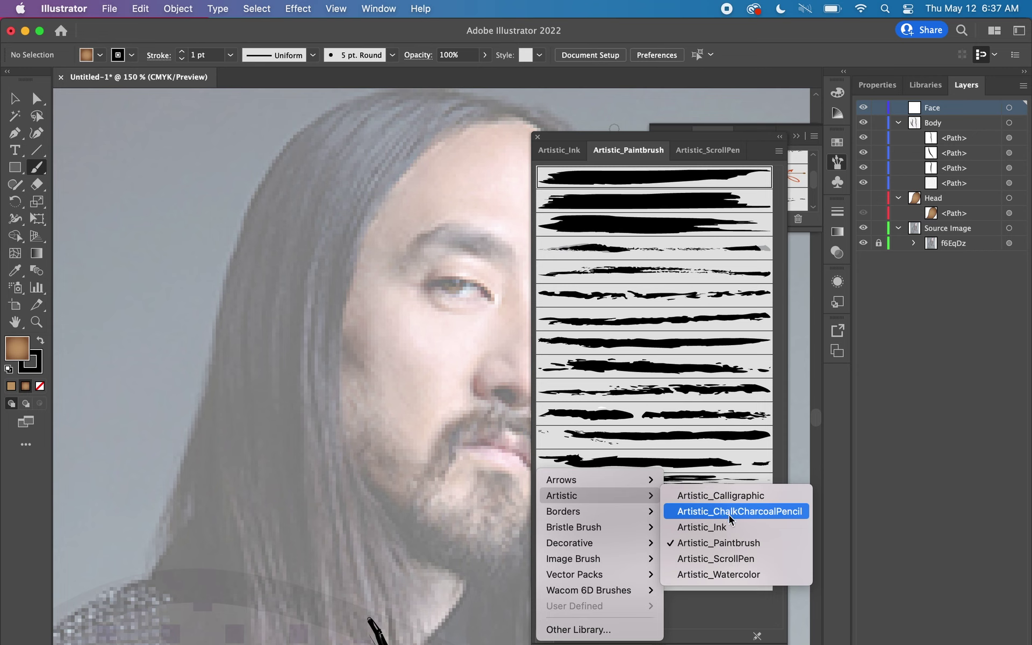
pyautogui.click(719, 574)
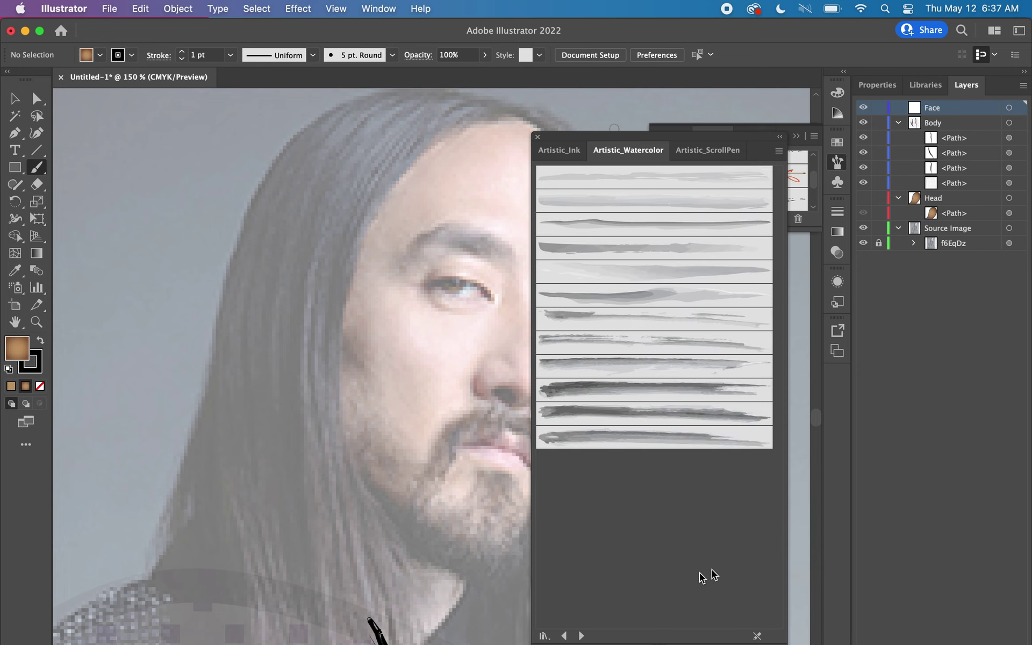
pyautogui.click(544, 637)
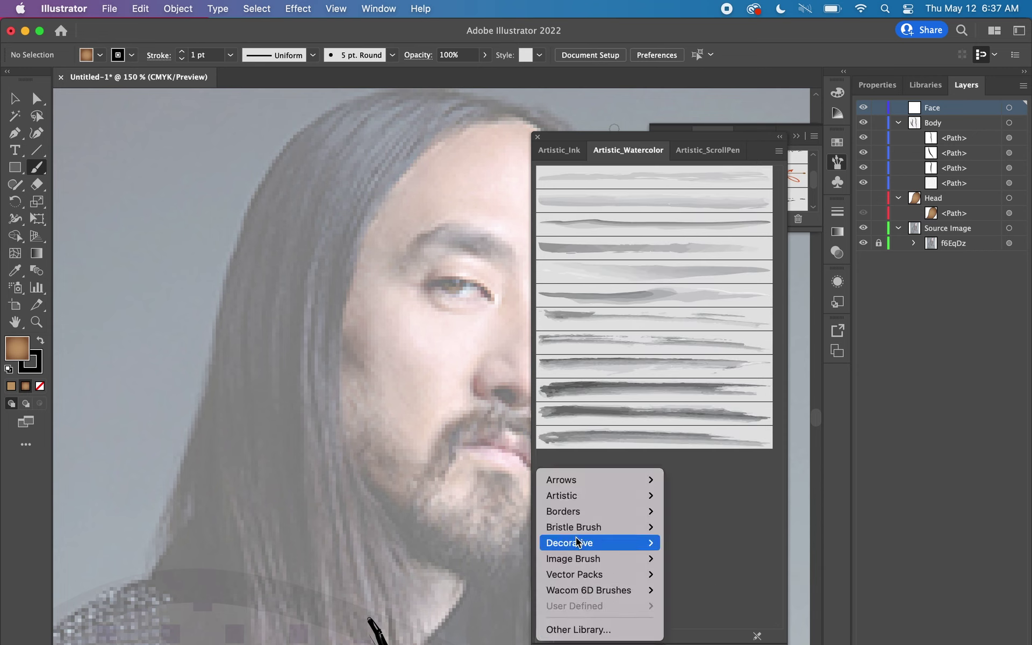
pyautogui.moveTo(596, 495)
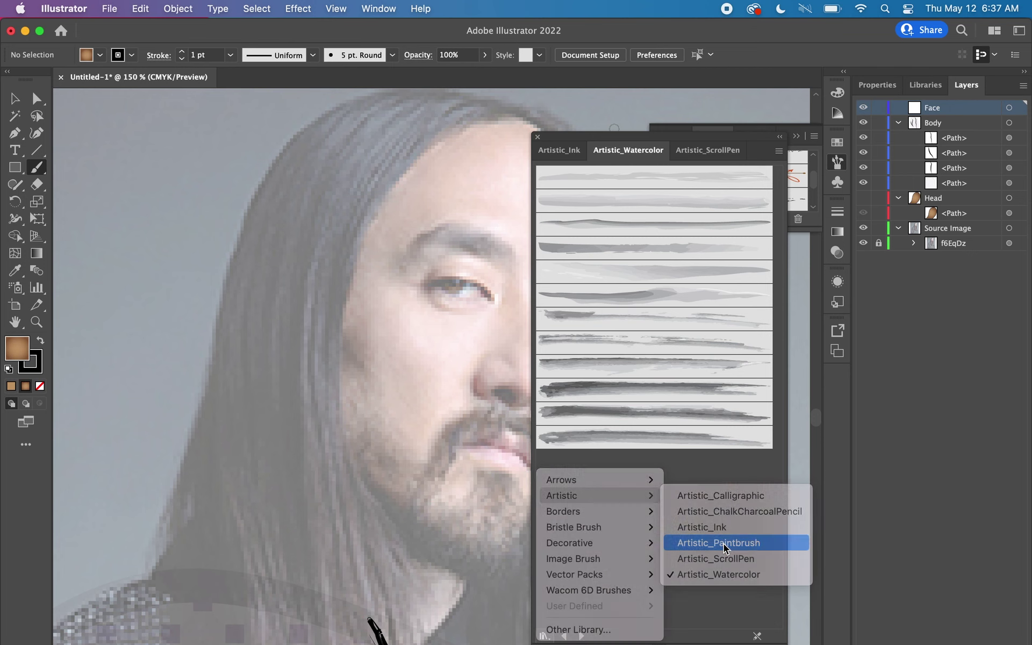
pyautogui.click(725, 546)
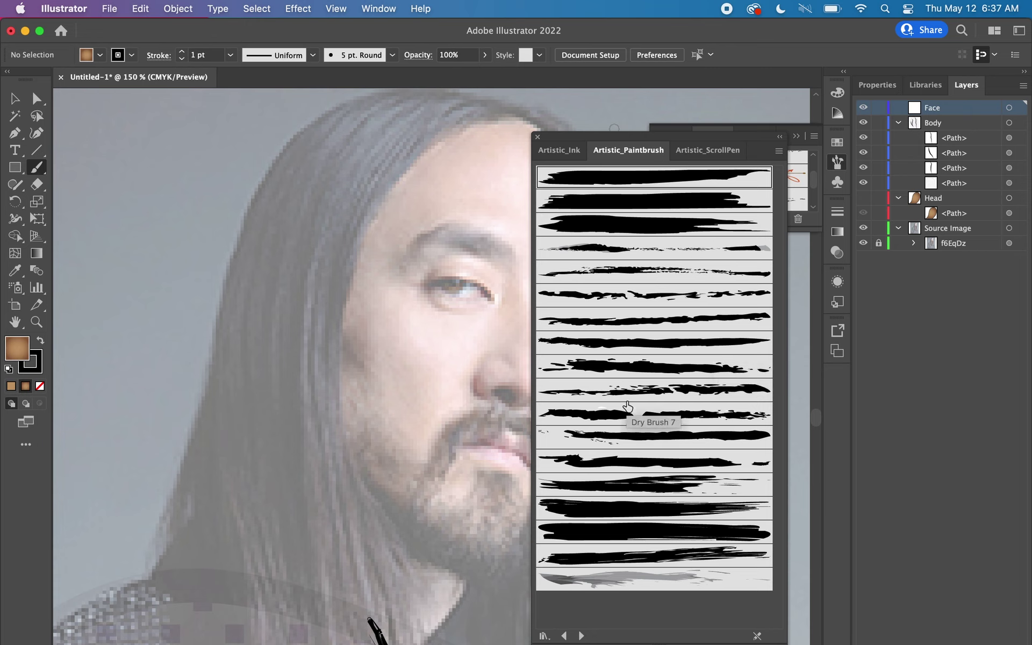
pyautogui.click(644, 295)
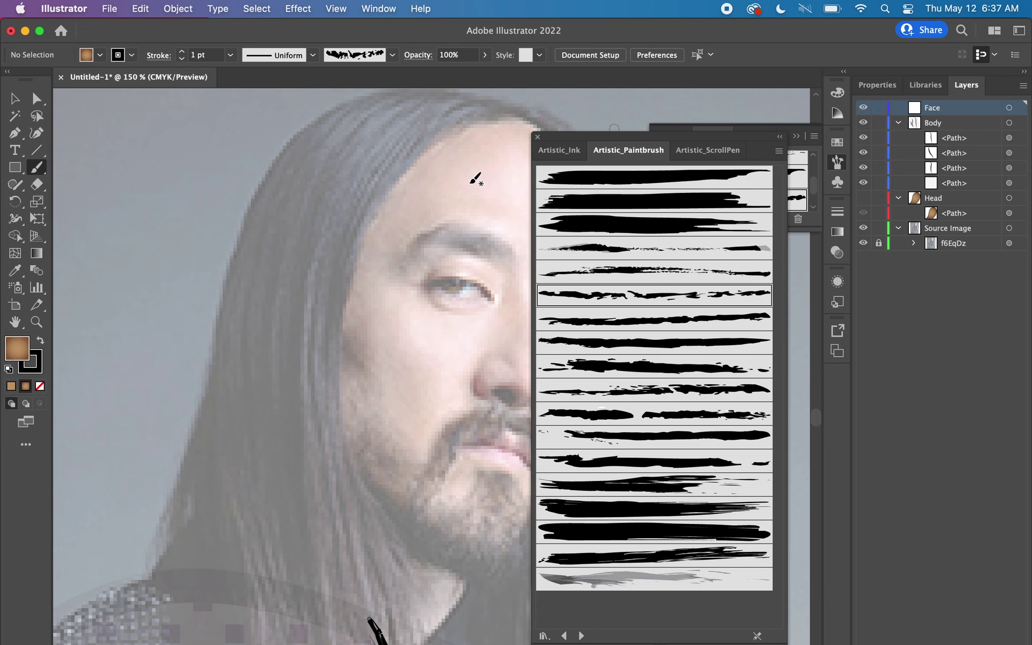
# Paint a ragged black stroke along the left eyebrow, undoing and redrawing it once
pyautogui.click(537, 136)
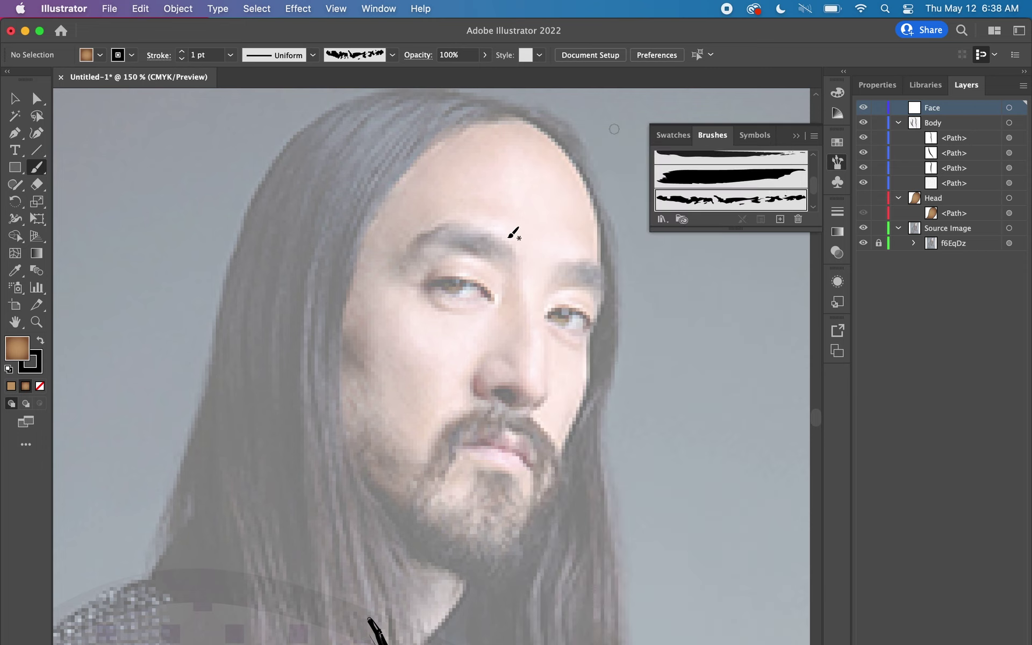
pyautogui.moveTo(511, 264)
pyautogui.mouseDown()
pyautogui.moveTo(491, 243)
pyautogui.moveTo(451, 238)
pyautogui.moveTo(403, 269)
pyautogui.mouseUp()
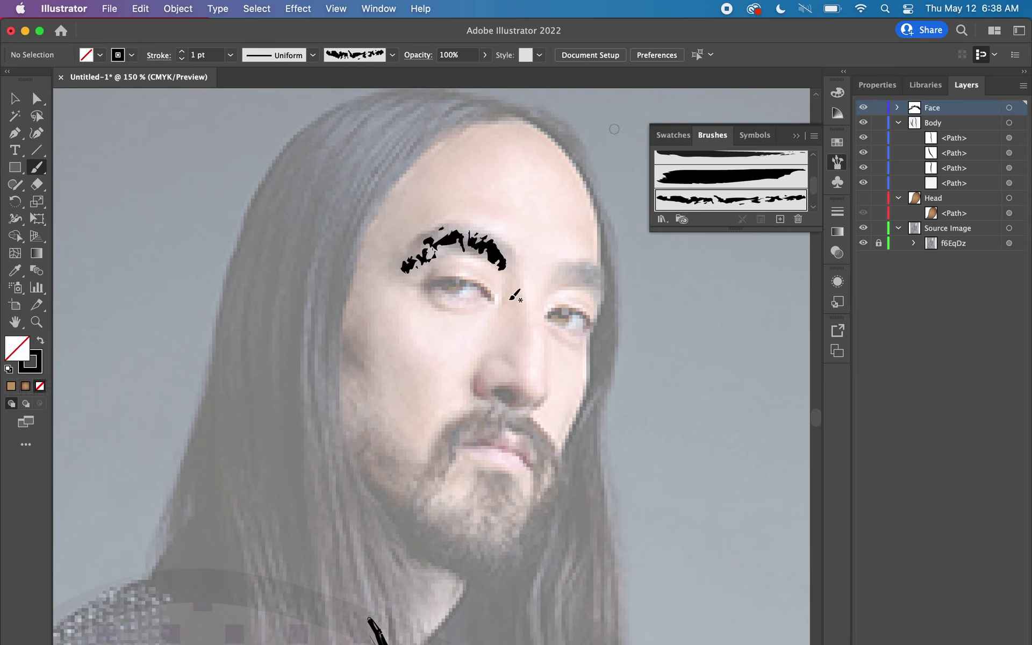
pyautogui.press('super+z')
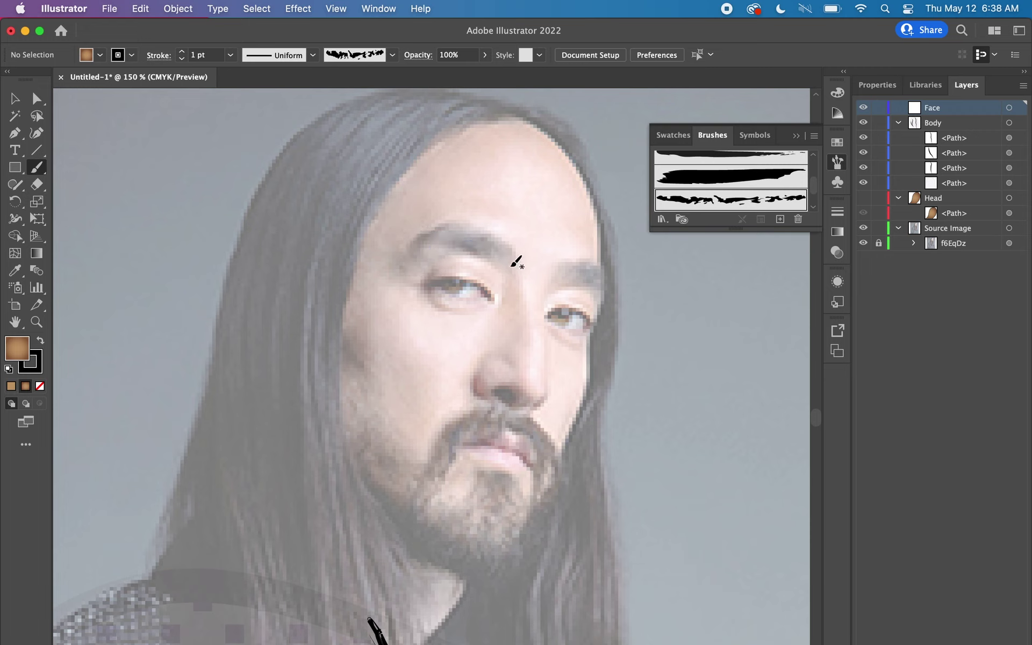
pyautogui.moveTo(510, 274)
pyautogui.mouseDown()
pyautogui.moveTo(458, 235)
pyautogui.moveTo(414, 253)
pyautogui.moveTo(407, 275)
pyautogui.mouseUp()
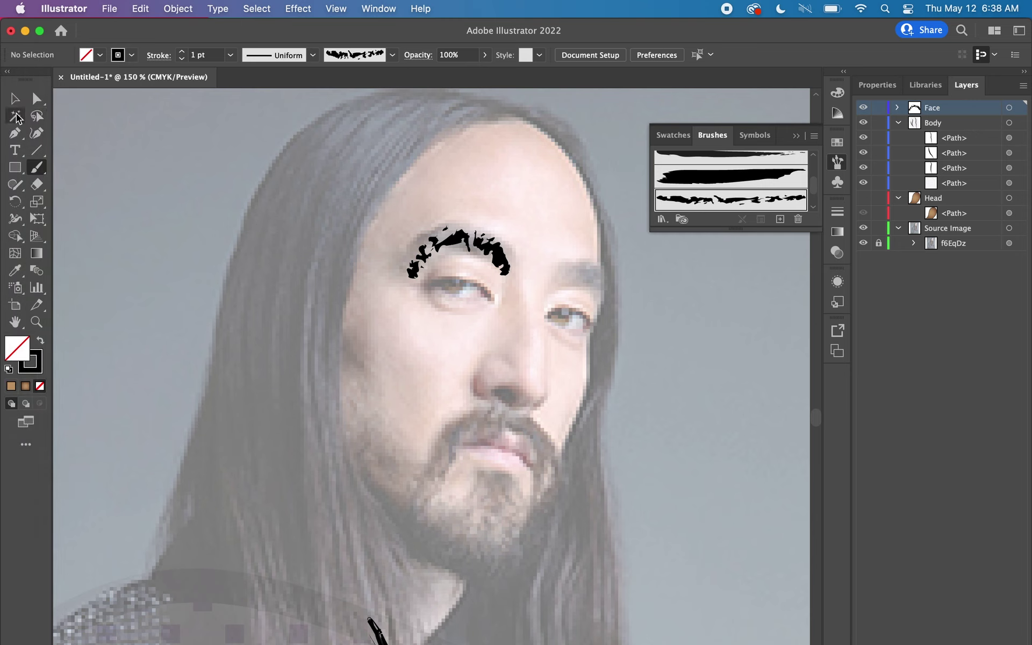
# Select the eyebrow stroke and list the brush libraries
pyautogui.click(14, 98)
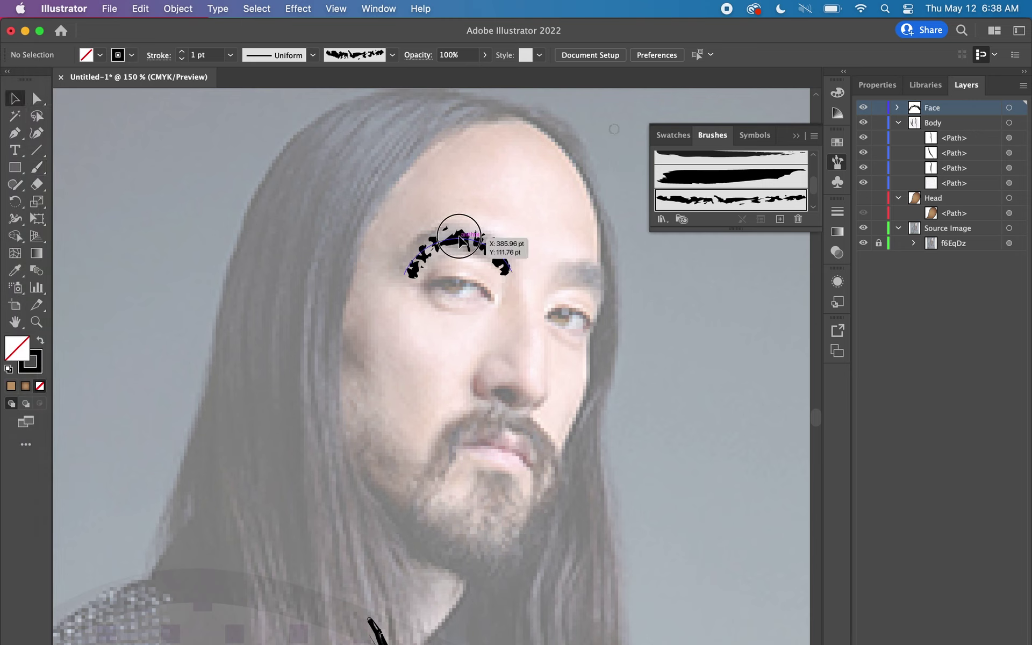
pyautogui.click(463, 236)
pyautogui.click(662, 219)
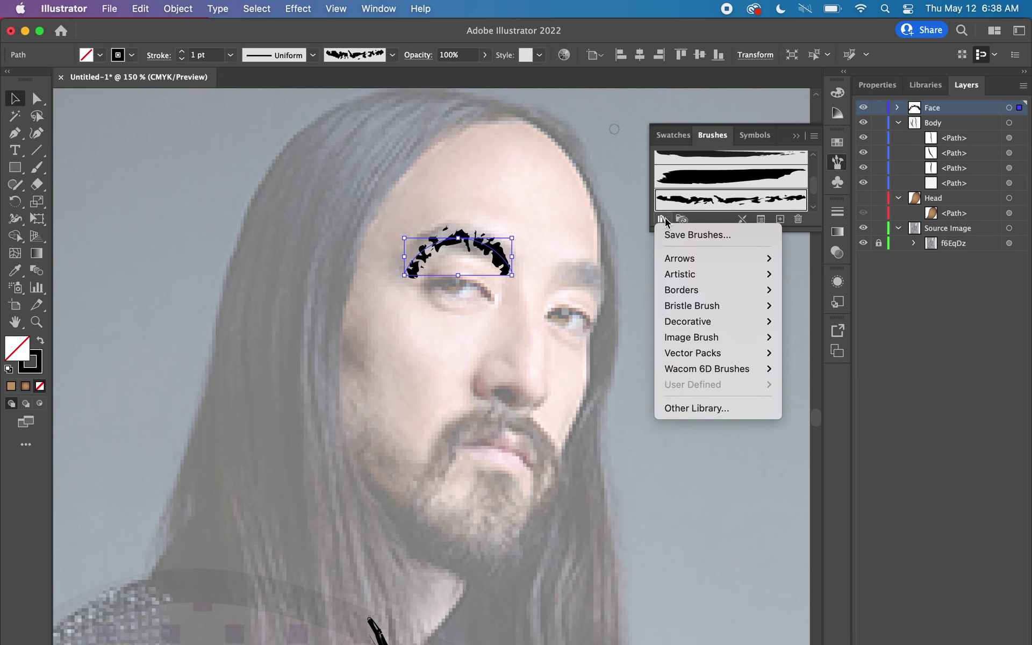
pyautogui.moveTo(709, 274)
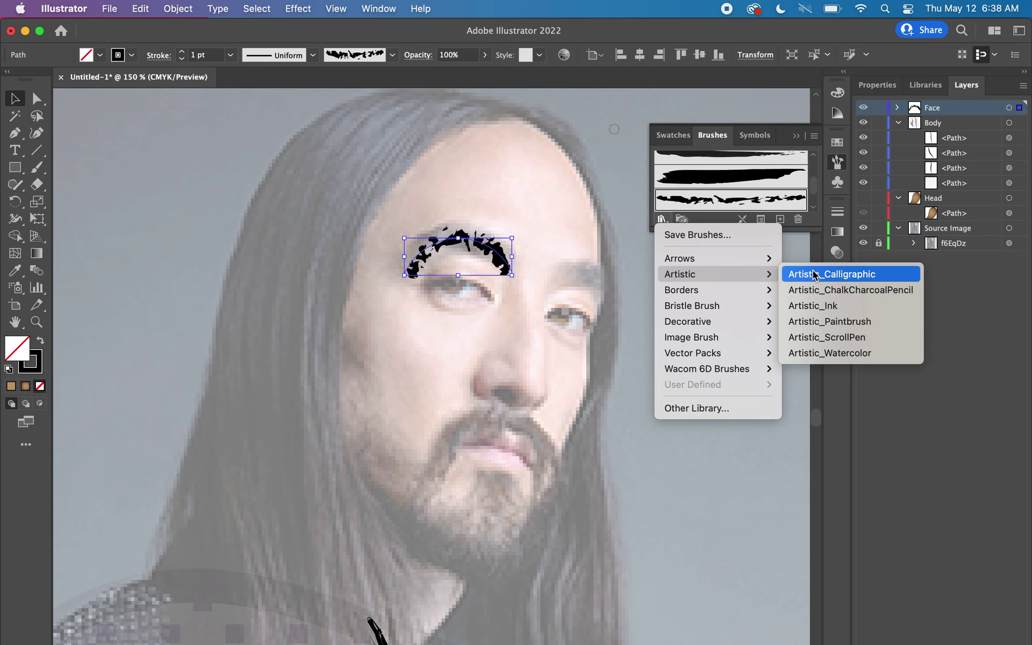
# Try Artistic_Paintbrush brushes like Dry Brush 1 and Quick Brush 1 on the eyebrow, settling on Palette Knife
pyautogui.click(814, 321)
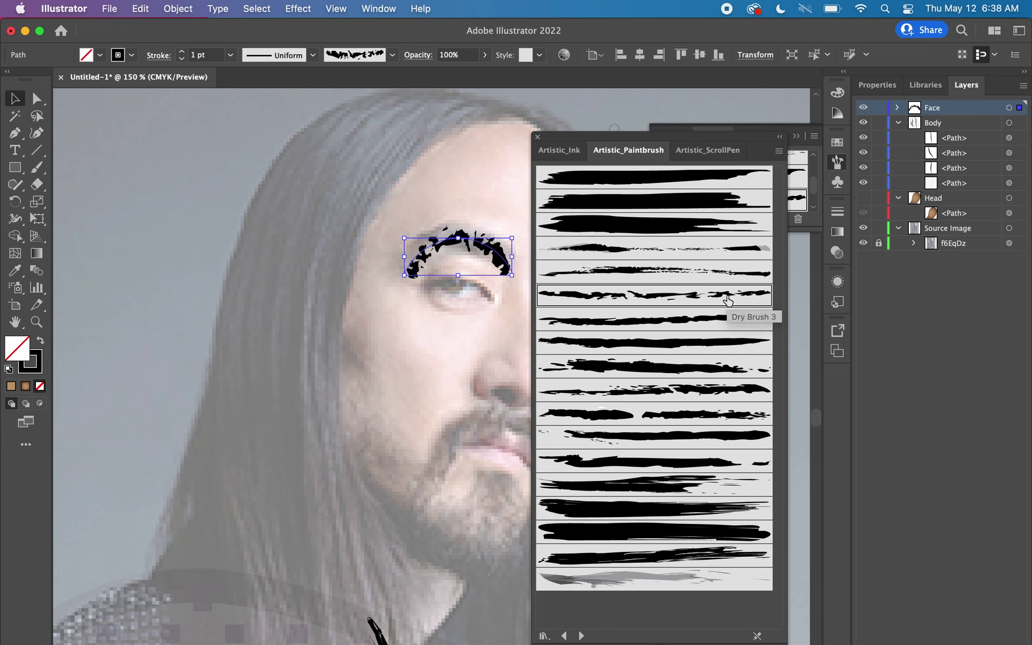
pyautogui.click(631, 188)
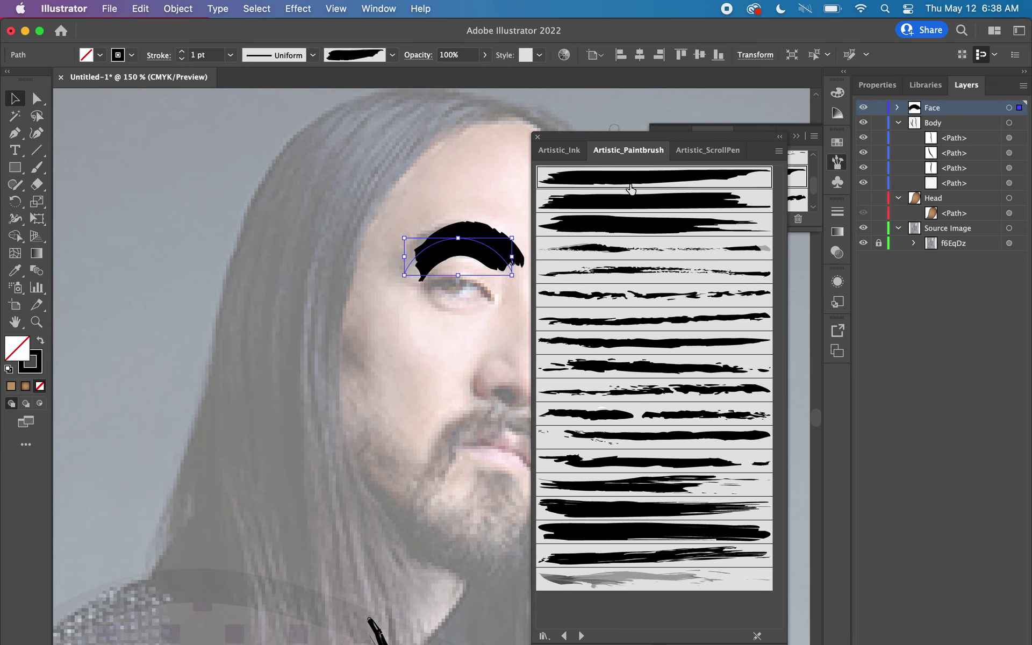
pyautogui.click(631, 200)
pyautogui.click(633, 224)
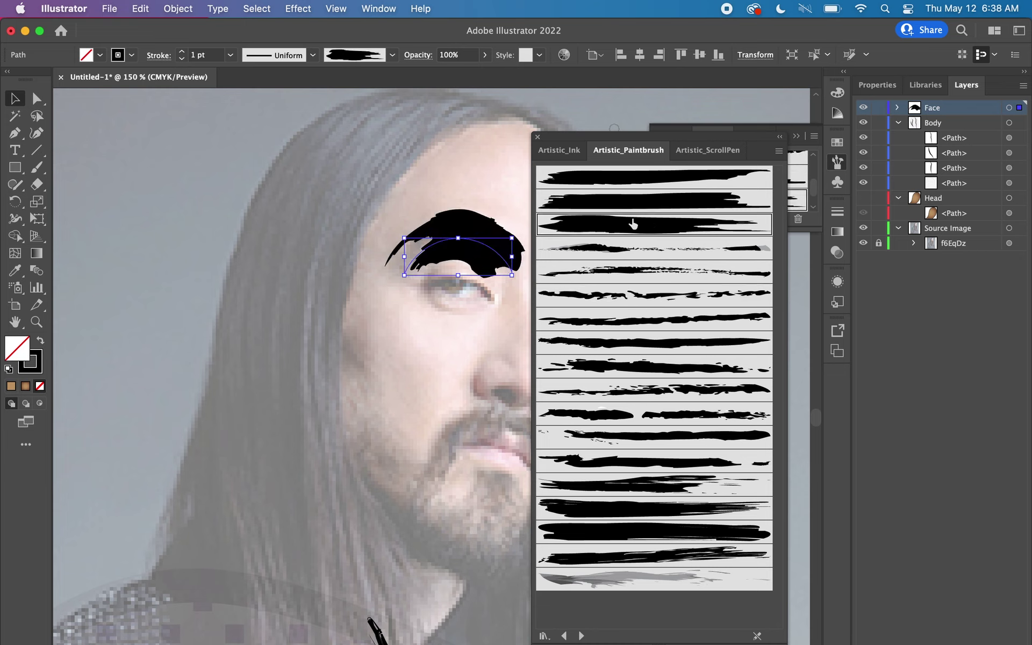
pyautogui.click(632, 251)
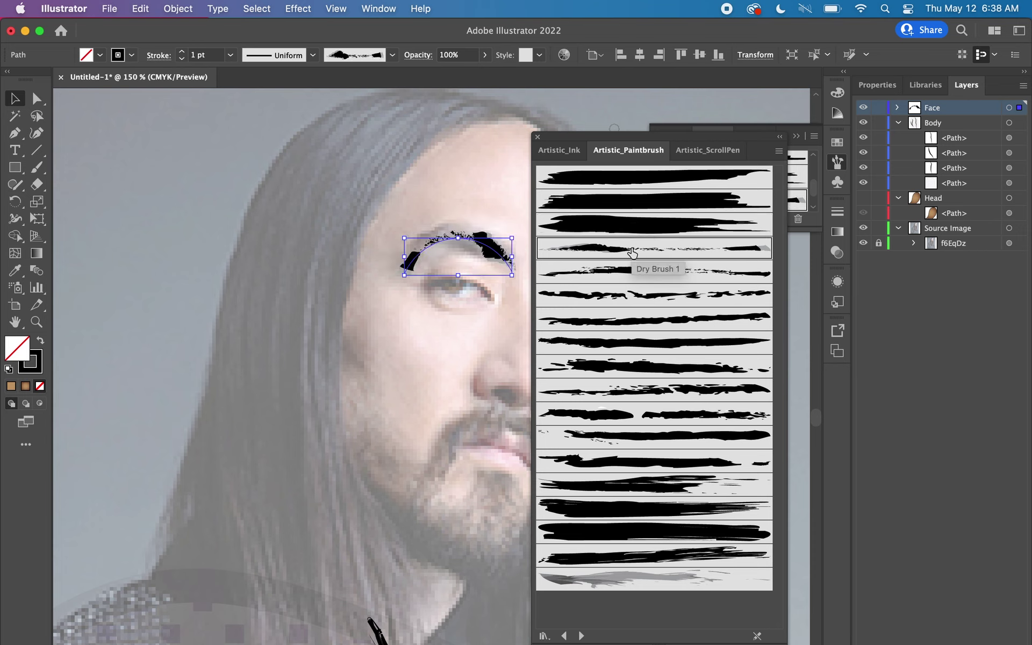
pyautogui.click(627, 275)
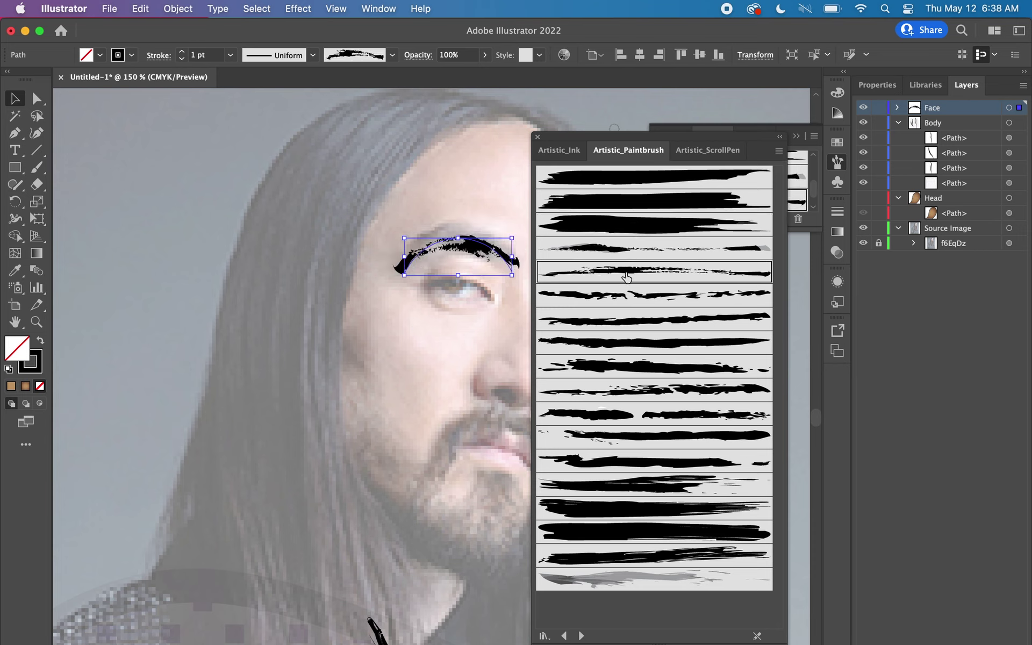
pyautogui.click(619, 391)
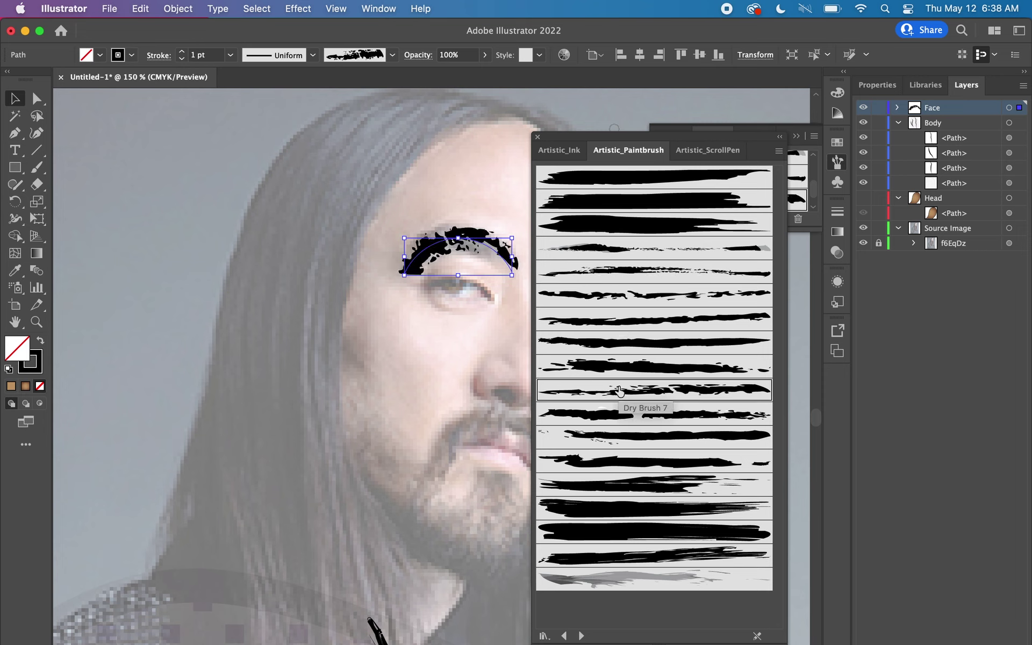
pyautogui.click(609, 490)
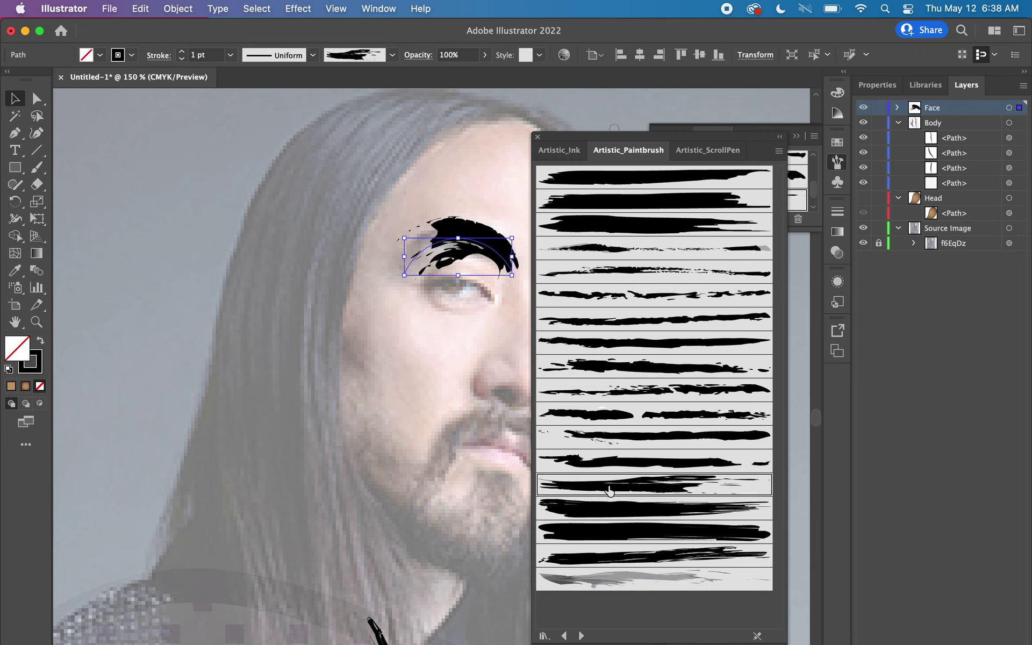
pyautogui.click(606, 555)
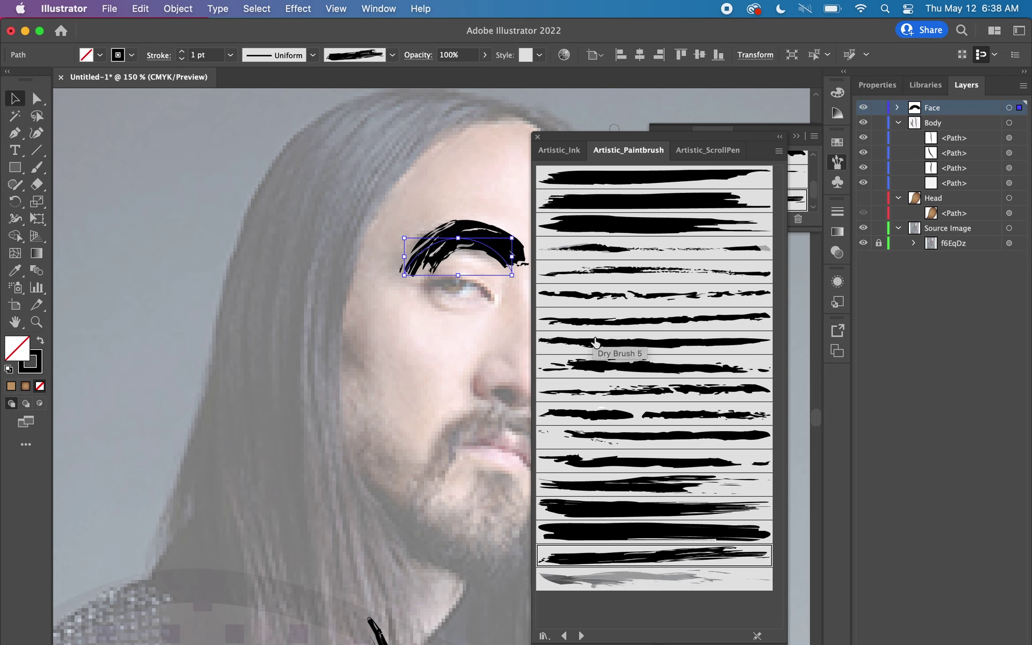
pyautogui.click(608, 575)
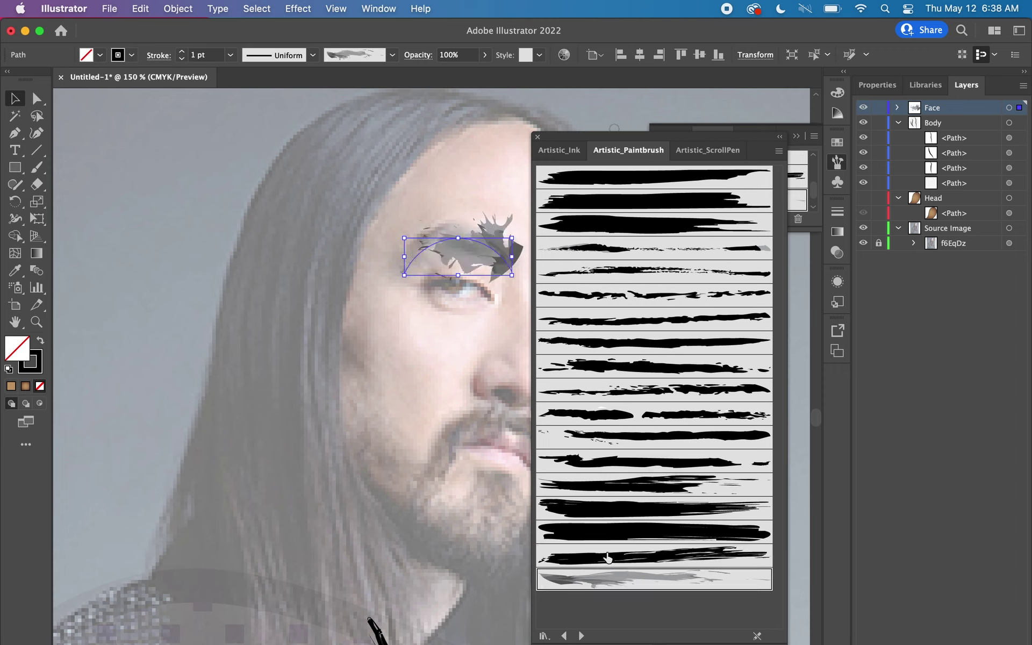
pyautogui.click(607, 558)
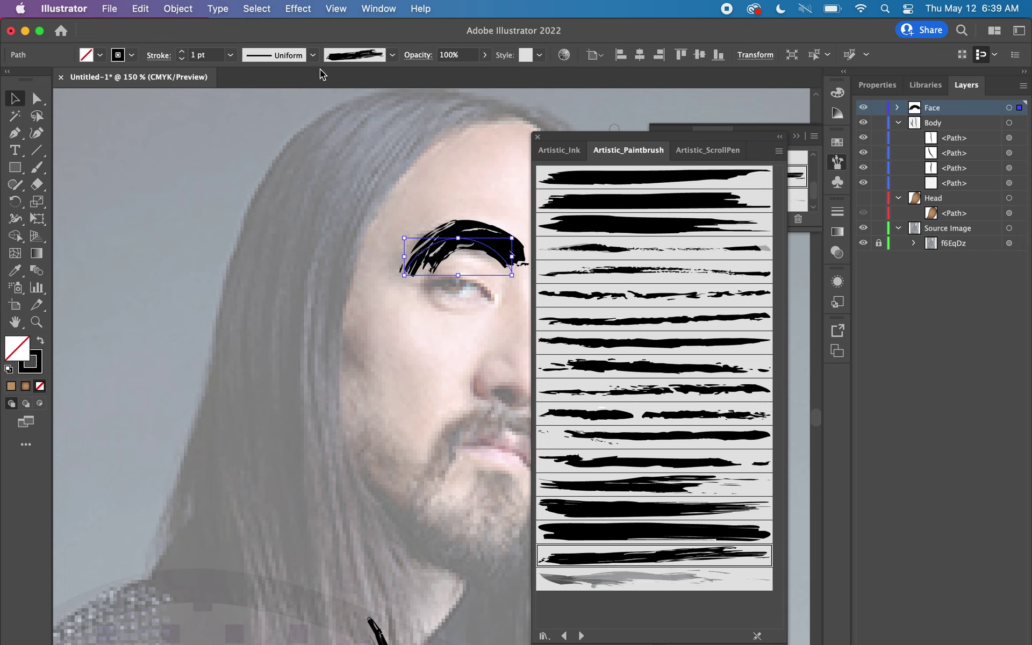
# Give the eyebrow a dome width profile, nudge it up onto the brow, and close the library
pyautogui.click(313, 55)
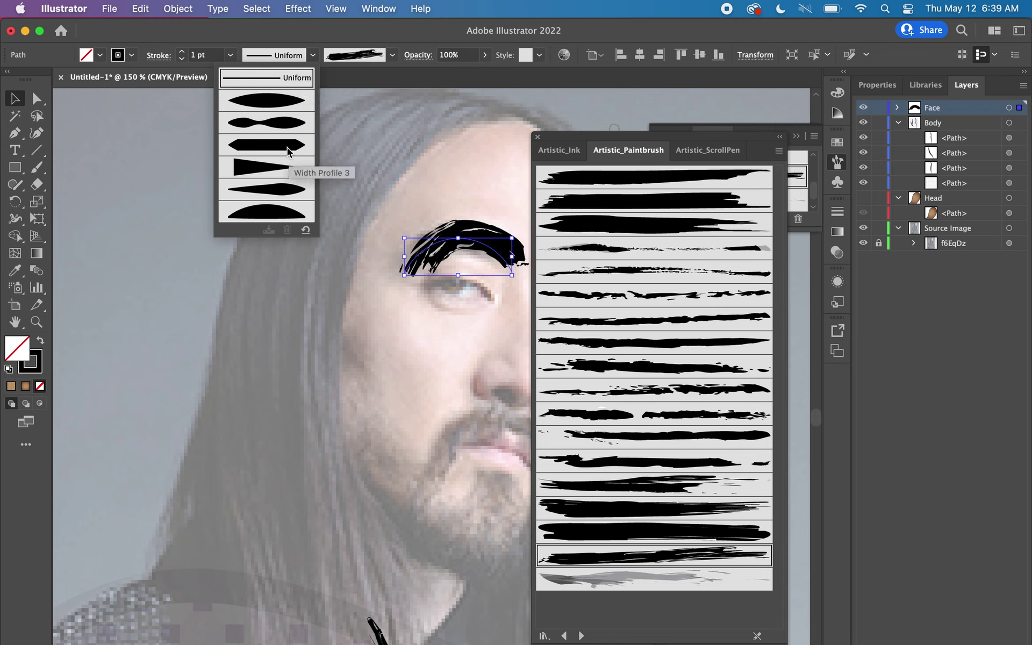
pyautogui.click(276, 212)
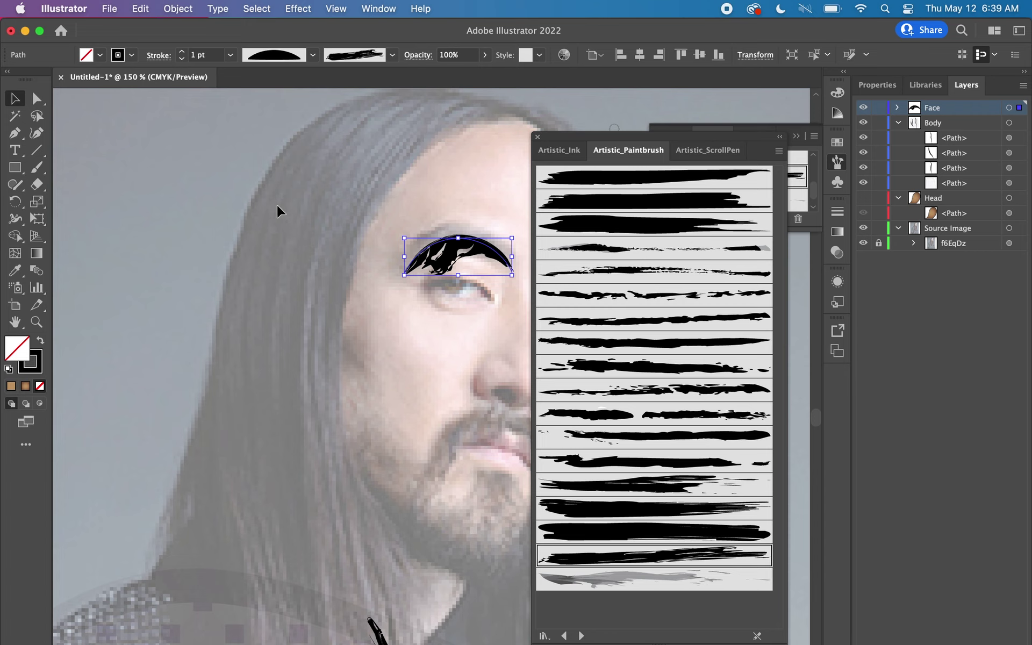
pyautogui.click(472, 256)
pyautogui.moveTo(472, 256); pyautogui.dragTo(466, 248)
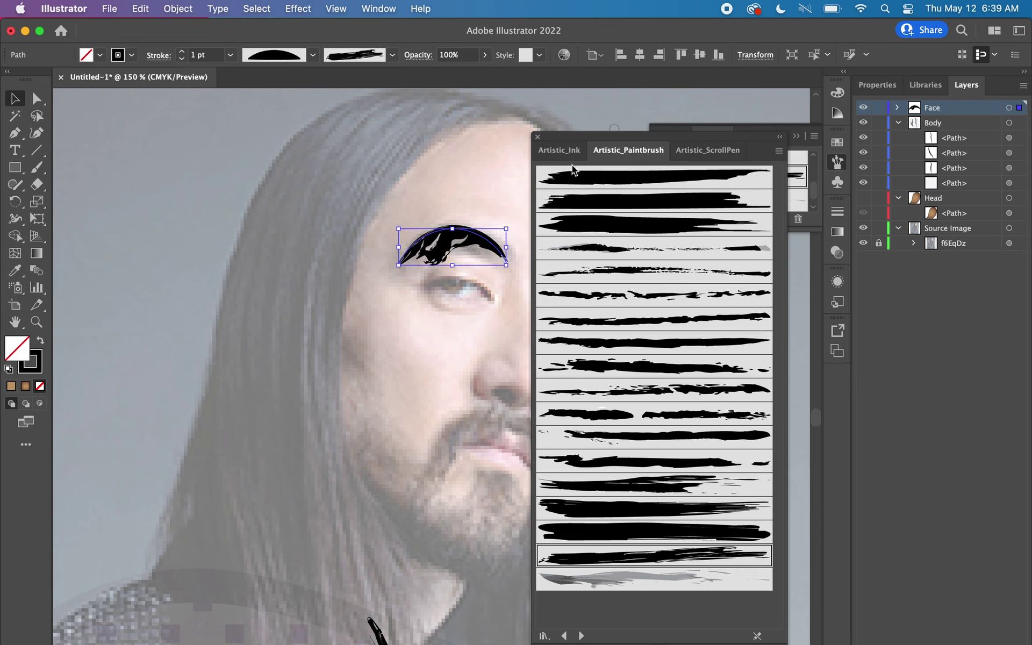
pyautogui.click(538, 137)
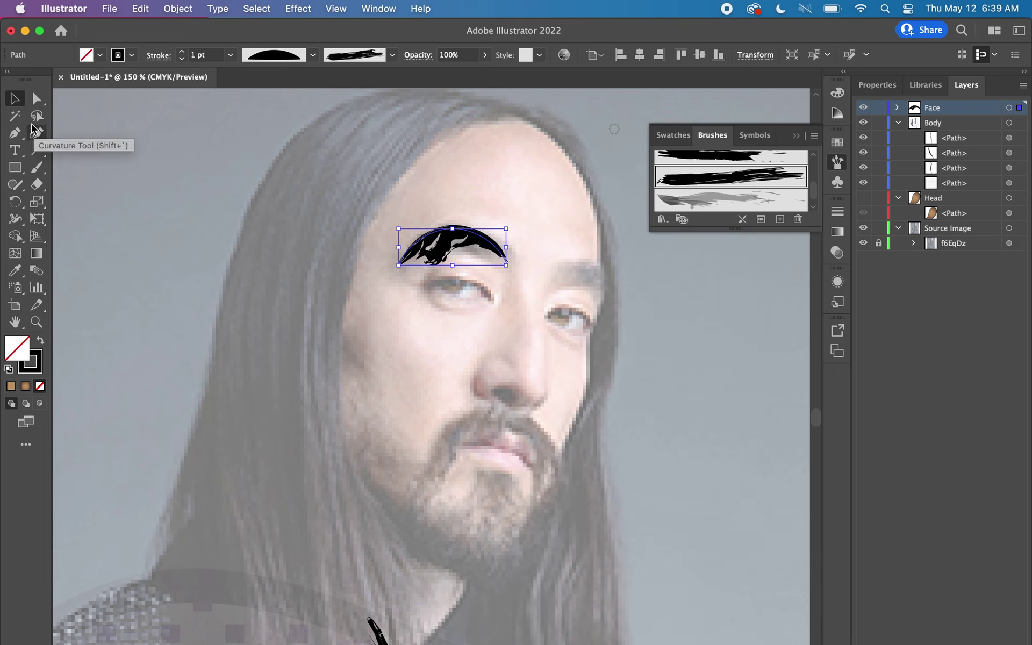
# Paint the right eyebrow, then a first mustache from the chin around the mouth
pyautogui.click(39, 170)
pyautogui.moveTo(548, 291)
pyautogui.mouseDown()
pyautogui.moveTo(590, 274)
pyautogui.moveTo(609, 297)
pyautogui.mouseUp()
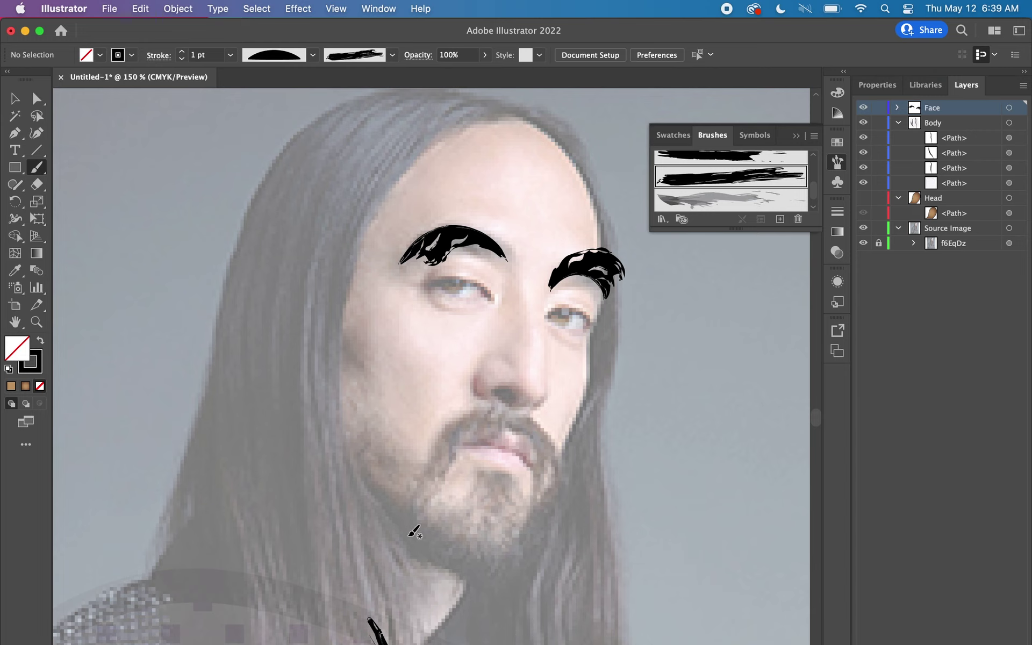
pyautogui.moveTo(411, 546); pyautogui.dragTo(507, 424)
pyautogui.moveTo(507, 425); pyautogui.dragTo(559, 487)
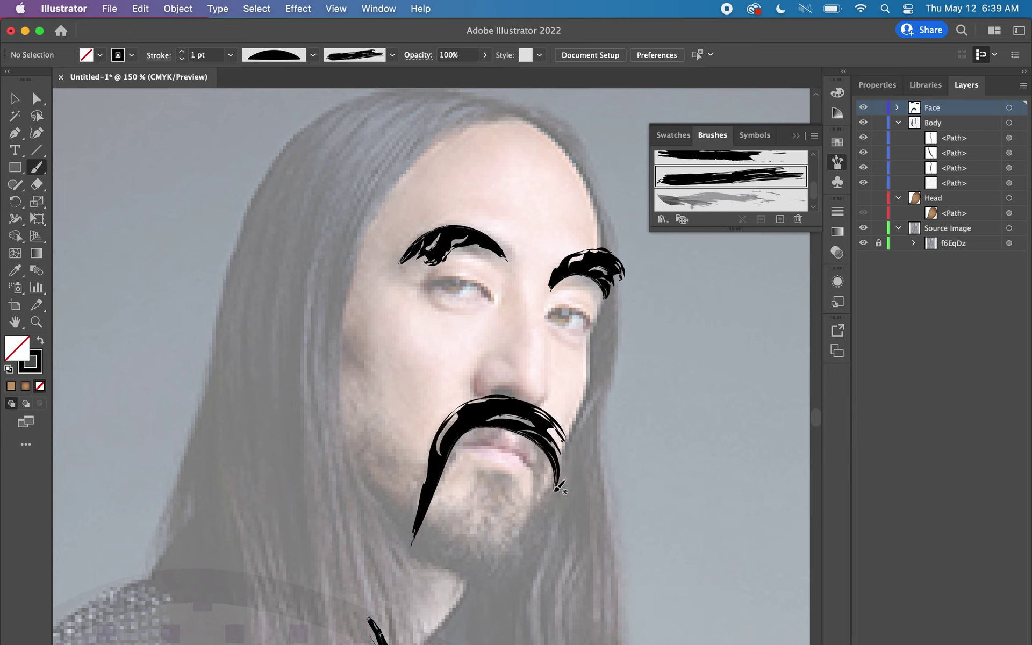
# Repeatedly undo and repaint the mustache, ending with an arc from the left chin over the lip
pyautogui.press('super+z')
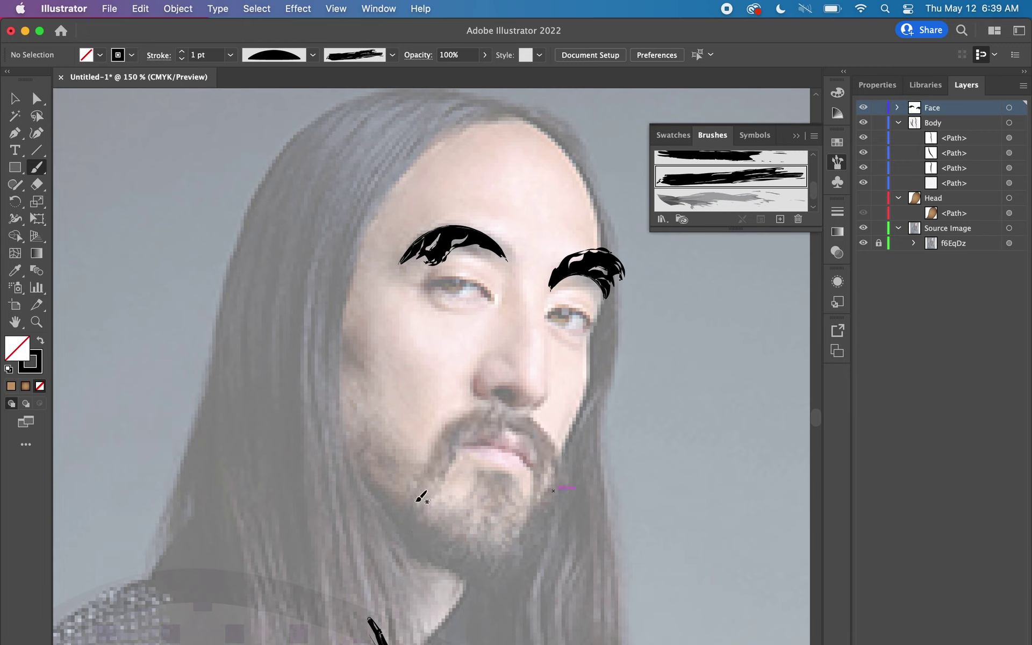
pyautogui.moveTo(412, 544)
pyautogui.mouseDown()
pyautogui.moveTo(475, 425)
pyautogui.moveTo(514, 421)
pyautogui.moveTo(552, 473)
pyautogui.mouseUp()
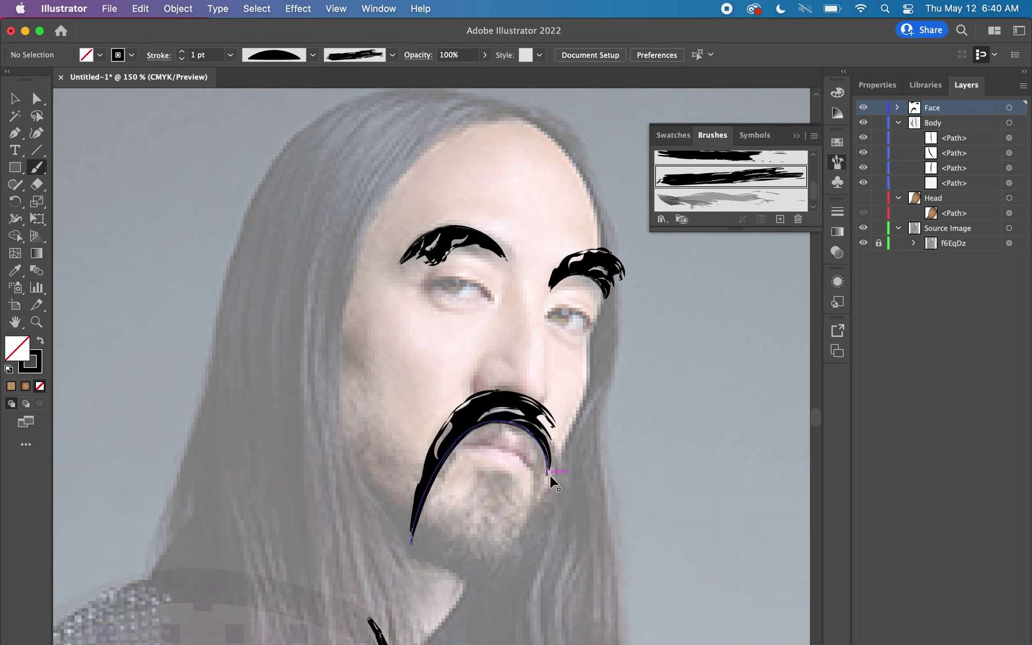
pyautogui.hotkey('ctrl', 'z')
pyautogui.moveTo(545, 492)
pyautogui.mouseDown()
pyautogui.moveTo(525, 433)
pyautogui.moveTo(456, 433)
pyautogui.moveTo(402, 531)
pyautogui.mouseUp()
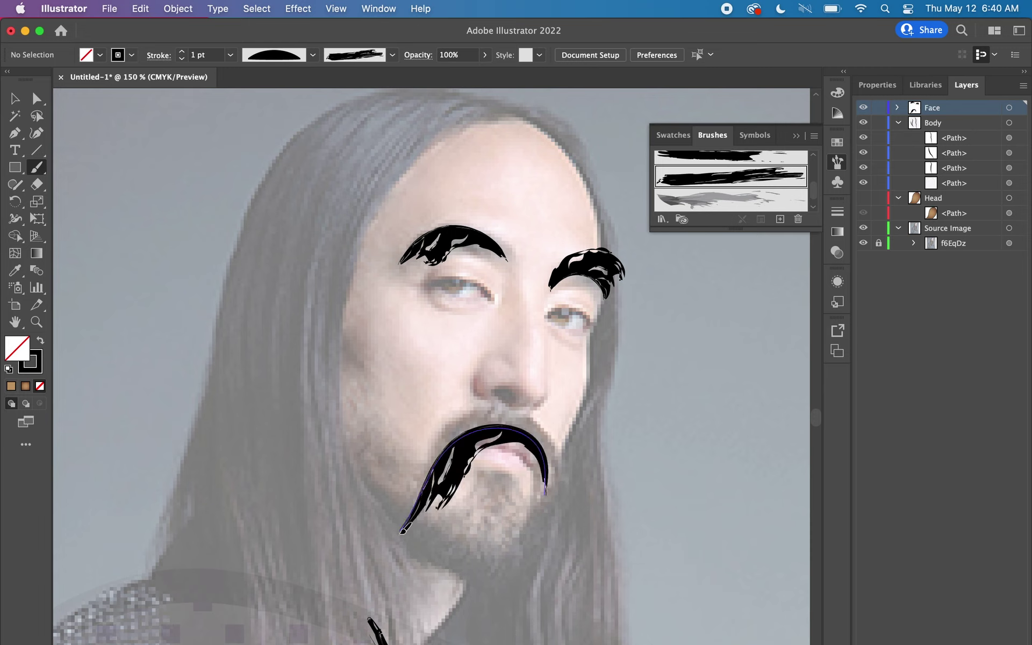
pyautogui.hotkey('ctrl', 'z')
pyautogui.moveTo(547, 457)
pyautogui.mouseDown()
pyautogui.moveTo(502, 417)
pyautogui.moveTo(474, 424)
pyautogui.moveTo(417, 491)
pyautogui.moveTo(412, 514)
pyautogui.mouseUp()
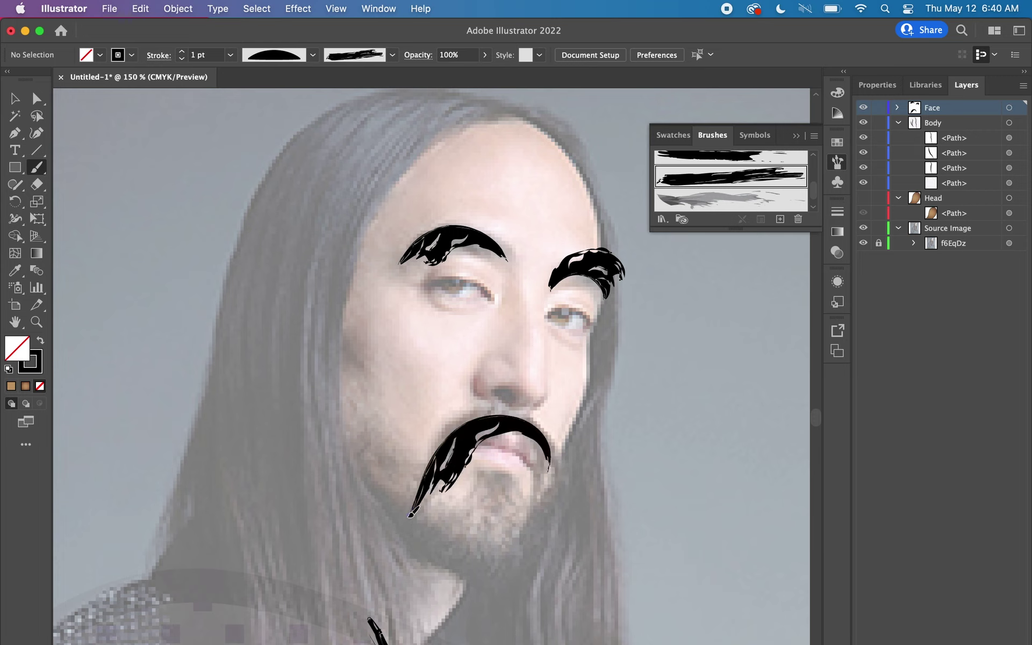
pyautogui.hotkey('ctrl', 'z')
pyautogui.moveTo(407, 515)
pyautogui.mouseDown()
pyautogui.moveTo(437, 453)
pyautogui.moveTo(498, 414)
pyautogui.moveTo(542, 437)
pyautogui.moveTo(559, 467)
pyautogui.mouseUp()
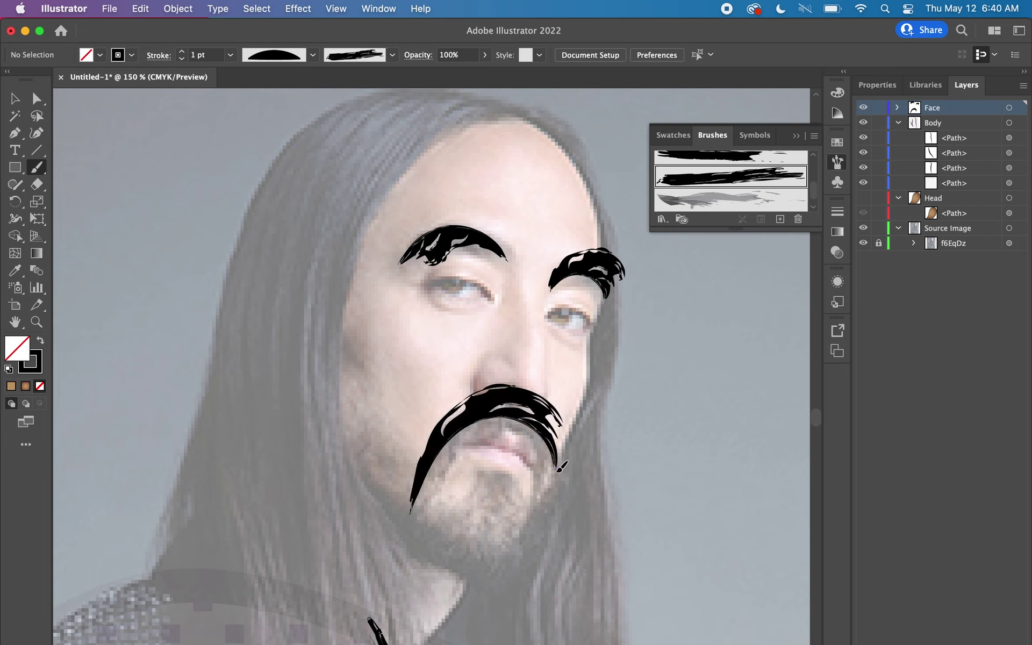
pyautogui.hotkey('ctrl', 'z')
pyautogui.moveTo(402, 518)
pyautogui.mouseDown()
pyautogui.moveTo(456, 445)
pyautogui.moveTo(516, 433)
pyautogui.moveTo(554, 495)
pyautogui.mouseUp()
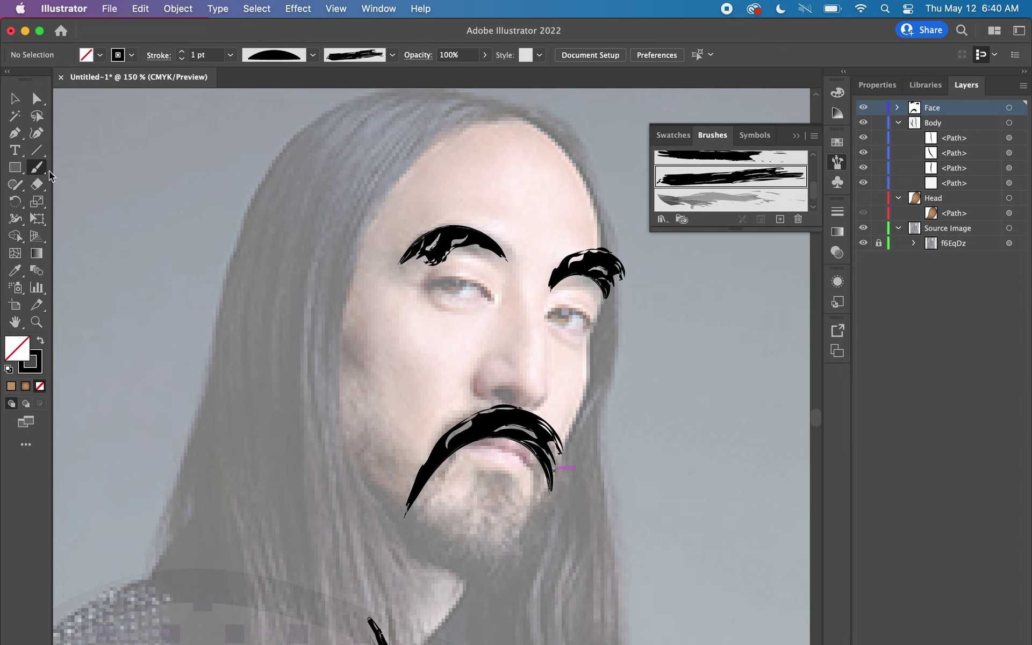
# Draw a small circle over the left eye with the Ellipse Tool
pyautogui.click(19, 168)
pyautogui.moveTo(20, 173); pyautogui.dragTo(56, 198)
pyautogui.moveTo(461, 294); pyautogui.dragTo(438, 272)
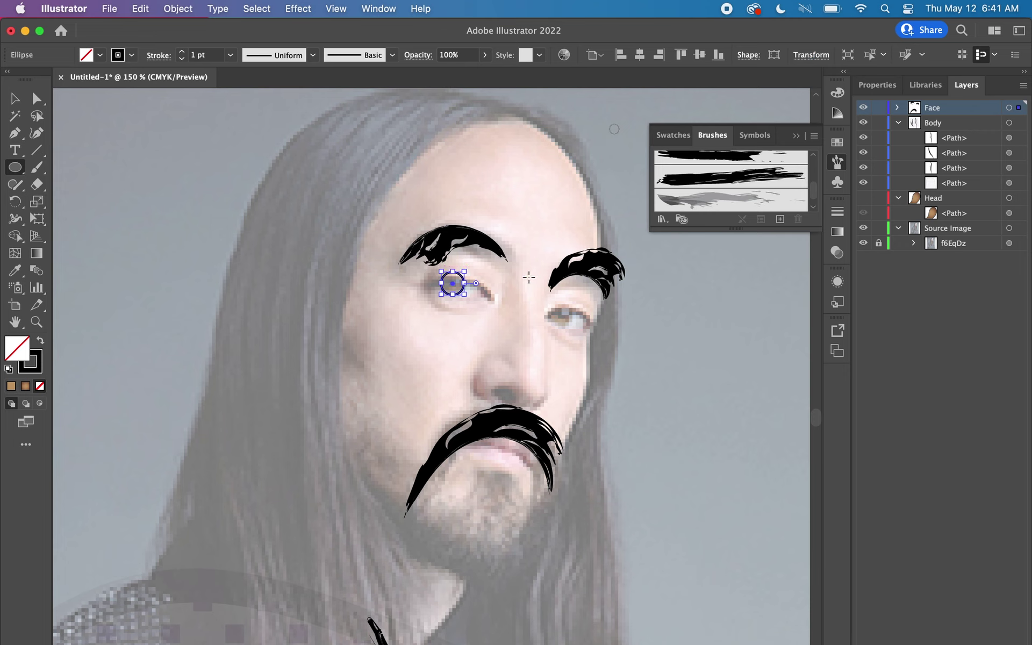
pyautogui.click(878, 85)
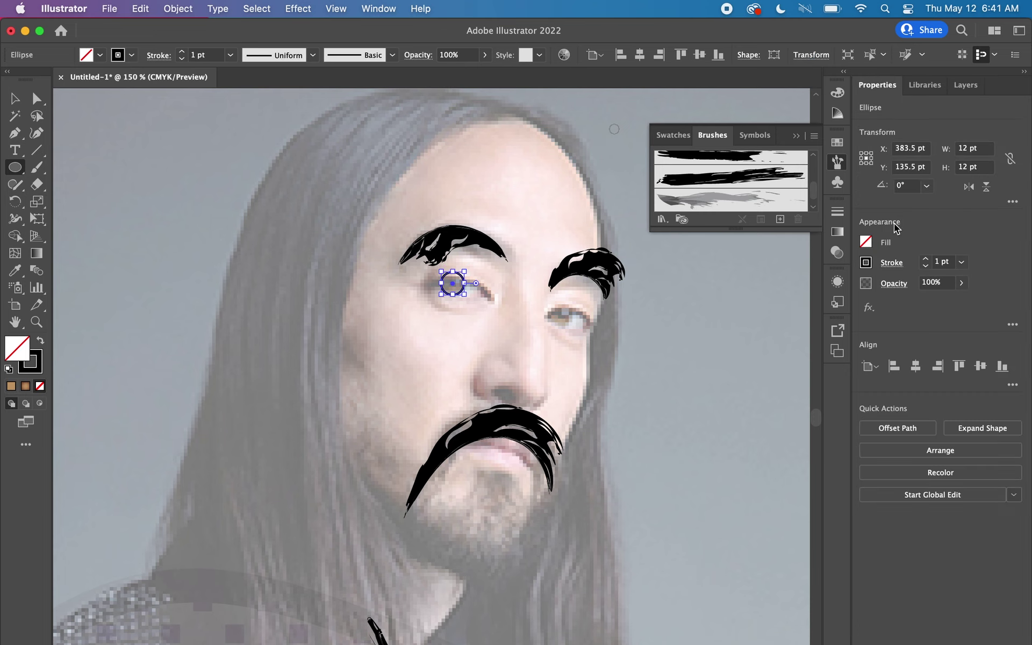
# Fill the circle with a warm brown swatch and set its stroke to None
pyautogui.click(866, 243)
pyautogui.click(811, 314)
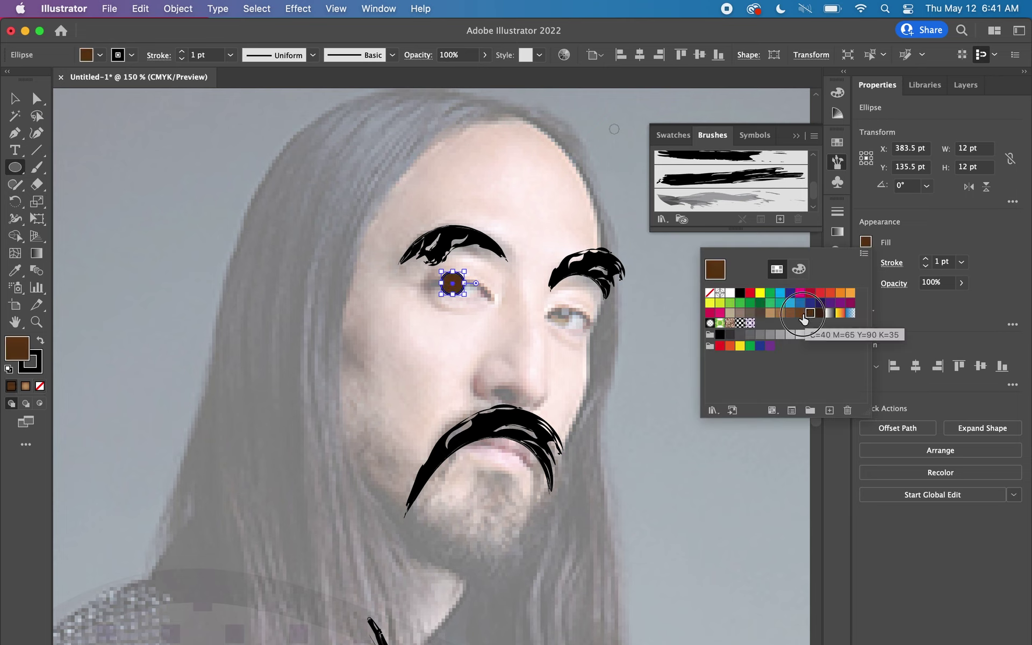
pyautogui.click(801, 314)
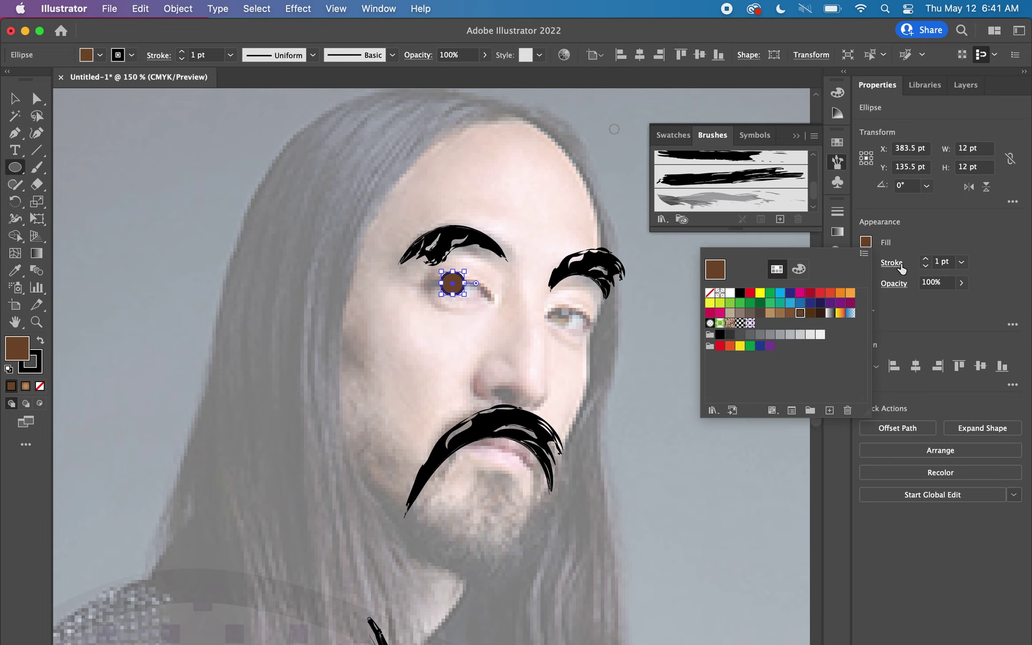
pyautogui.click(930, 233)
pyautogui.click(866, 262)
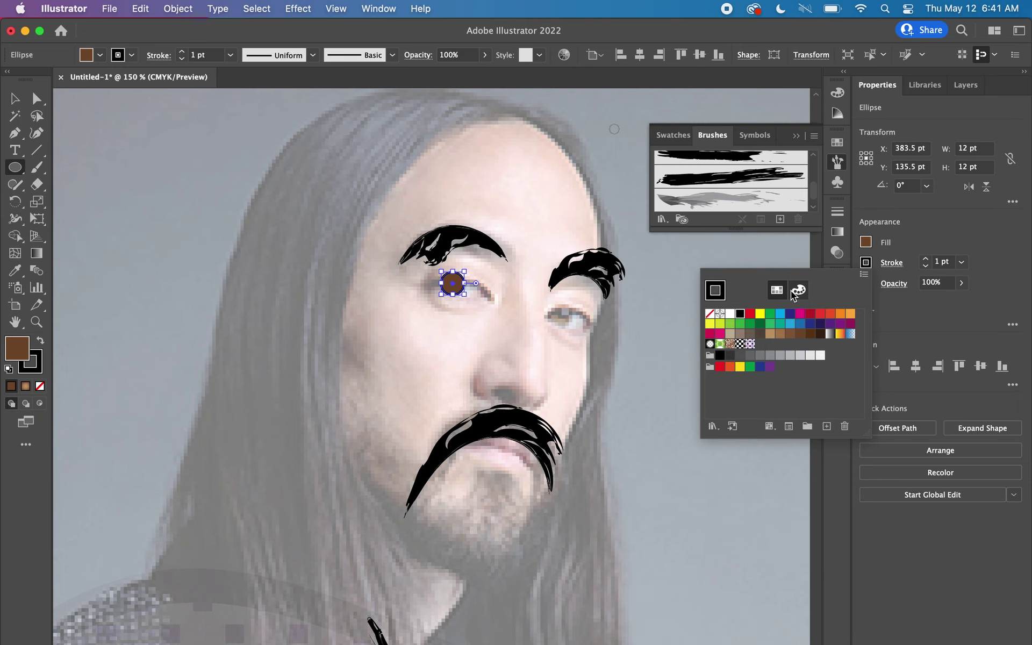
pyautogui.click(710, 314)
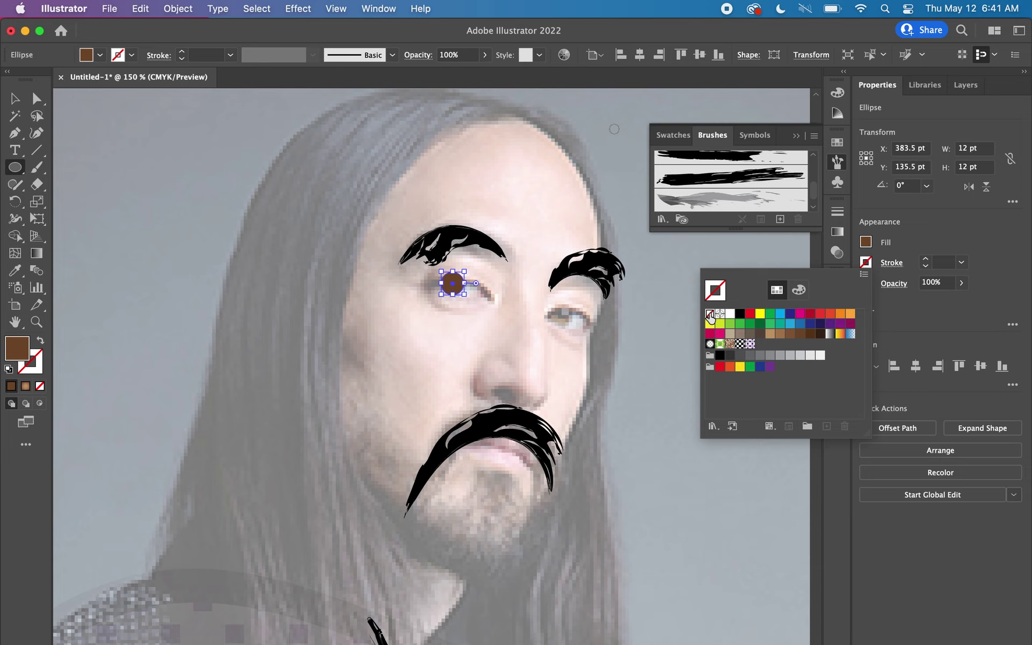
pyautogui.click(863, 244)
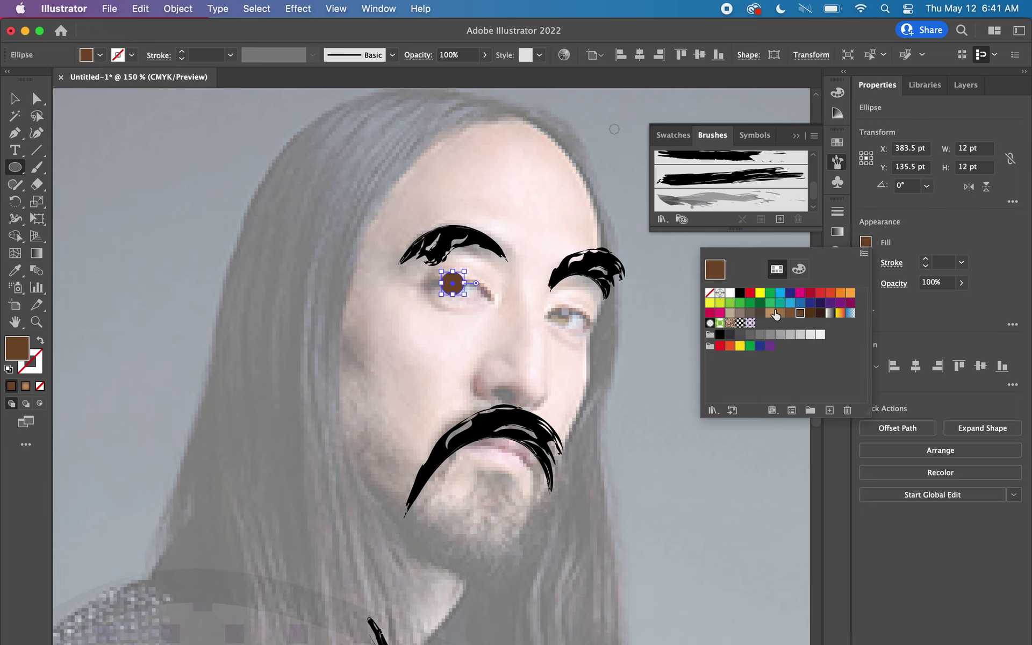
pyautogui.click(770, 314)
pyautogui.click(780, 314)
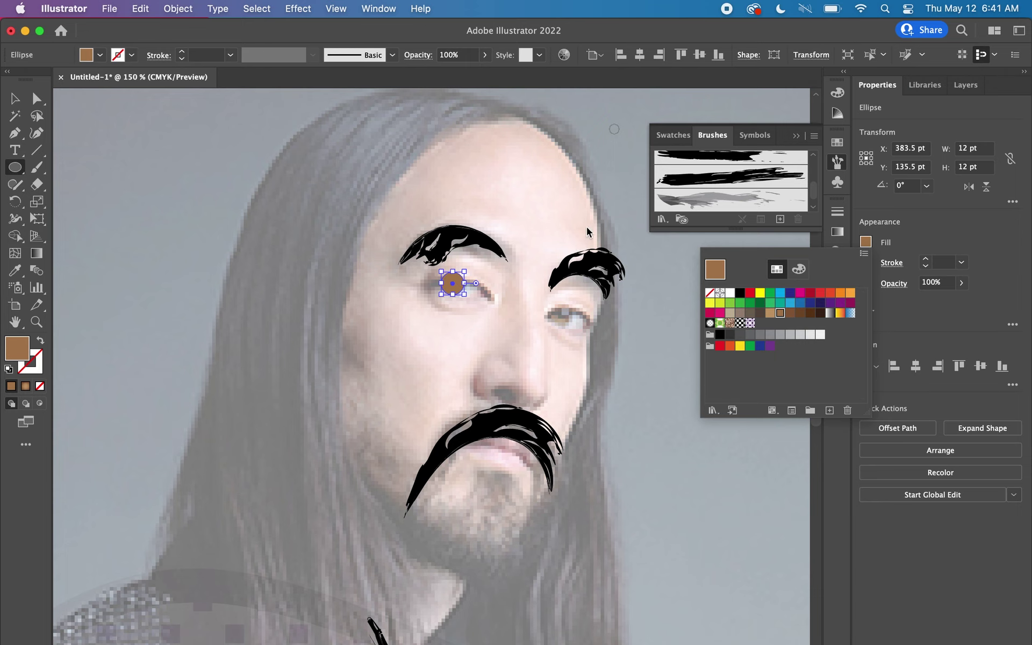
# Undo the unintended change to the artwork
pyautogui.press('Escape')
pyautogui.press('super+z')
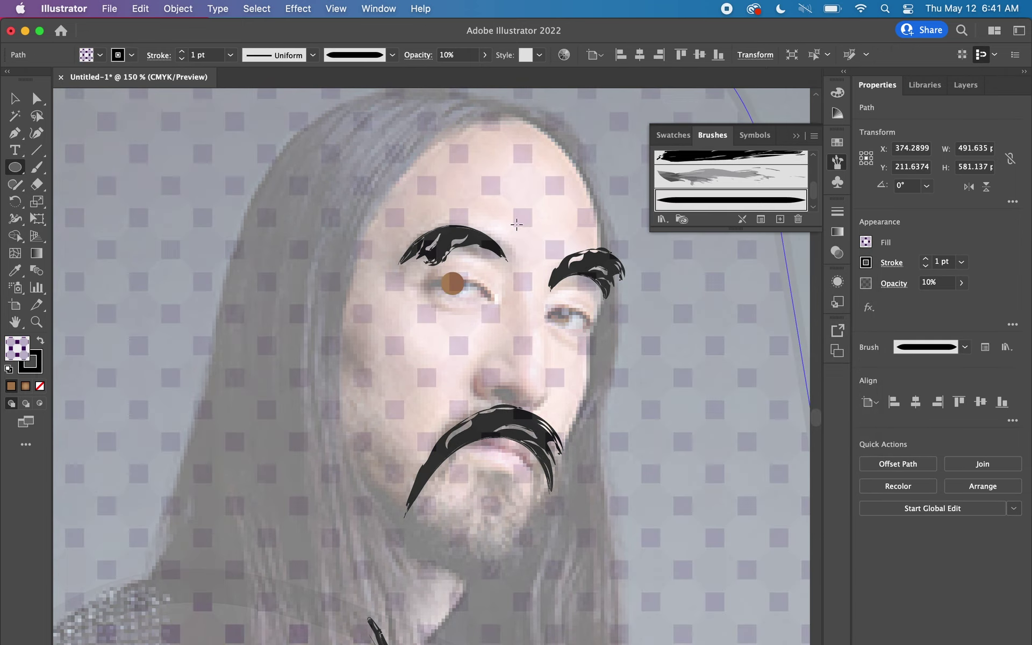
pyautogui.press('super+z')
pyautogui.press('super+z')
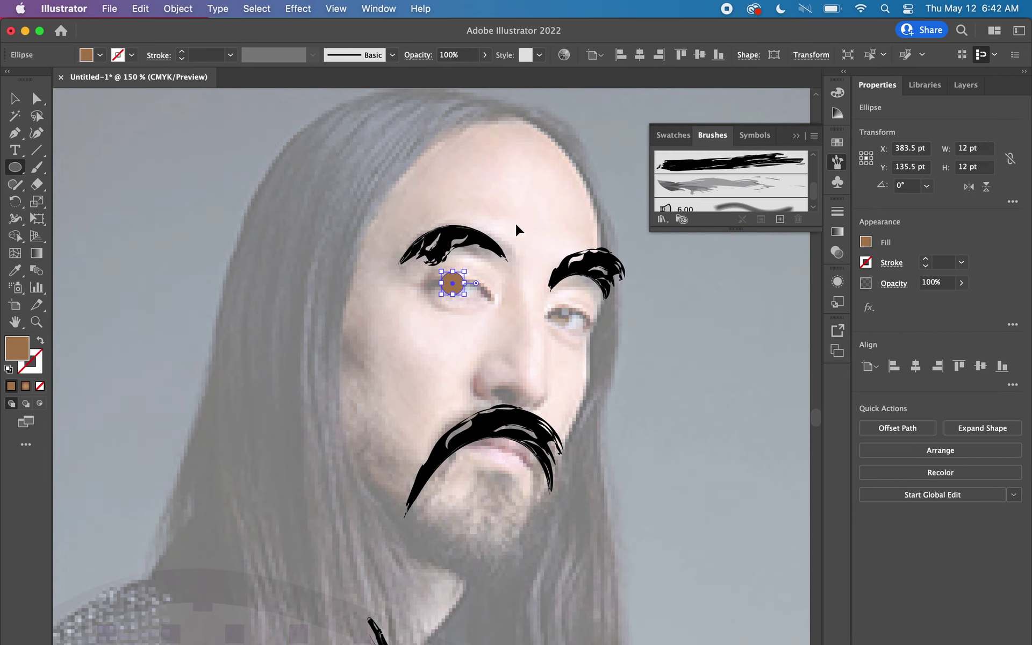
# Alt-drag a copy of the brown iris and fill the copy white
pyautogui.click(15, 99)
pyautogui.keyDown('alt'); pyautogui.moveTo(456, 289); pyautogui.dragTo(468, 303); pyautogui.keyUp('alt')
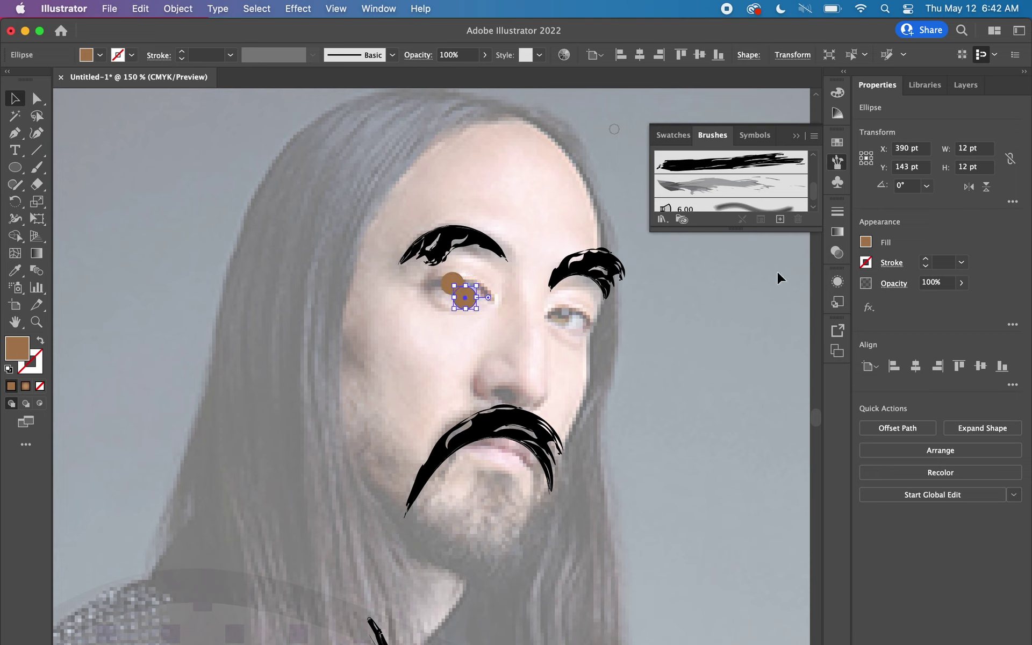
pyautogui.click(865, 242)
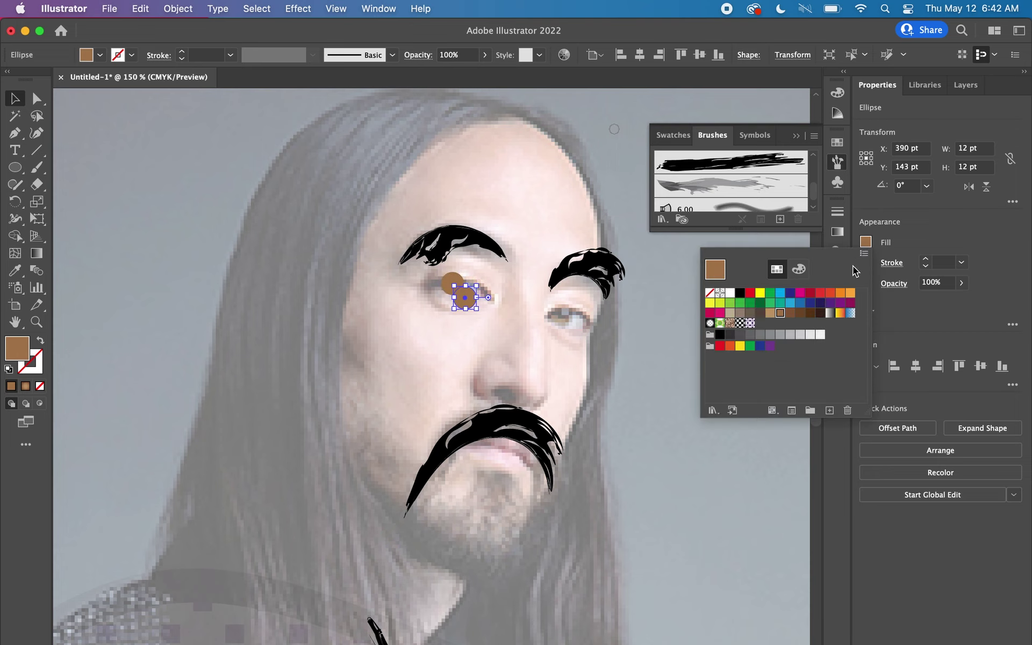
pyautogui.click(729, 293)
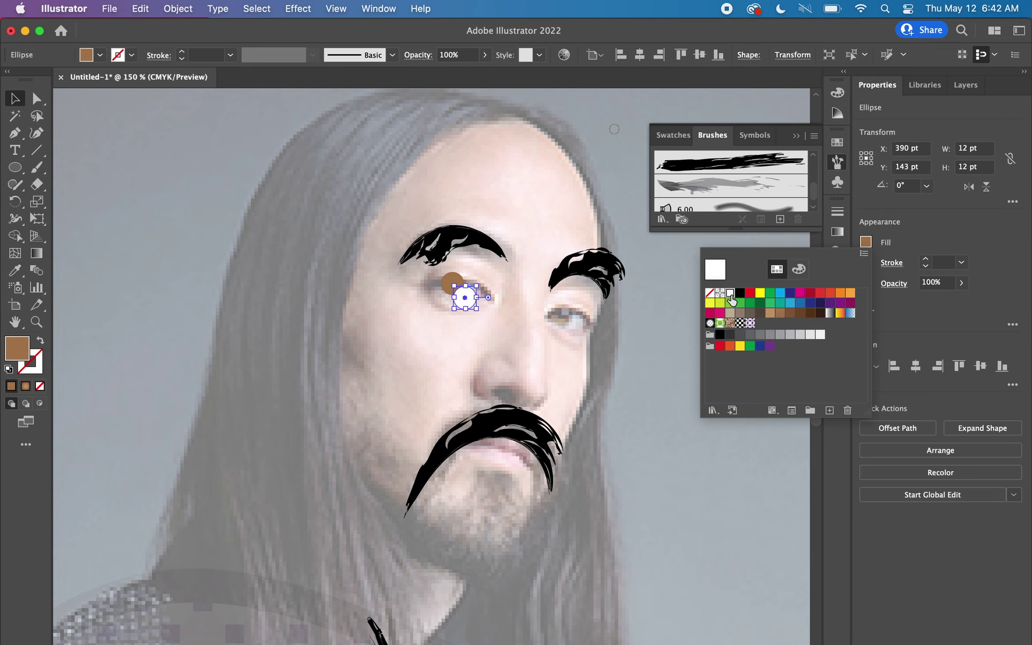
pyautogui.click(476, 311)
# Shrink the white copy to a tiny 3 pt highlight inside the iris, then select both
pyautogui.moveTo(476, 309); pyautogui.dragTo(461, 299)
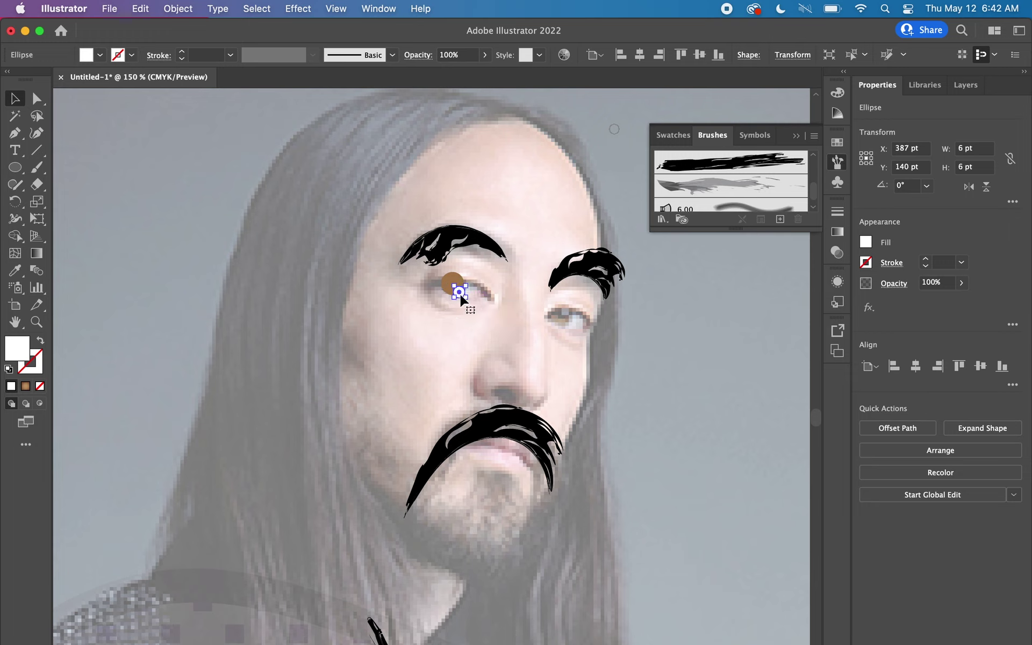
pyautogui.moveTo(460, 293); pyautogui.dragTo(464, 273)
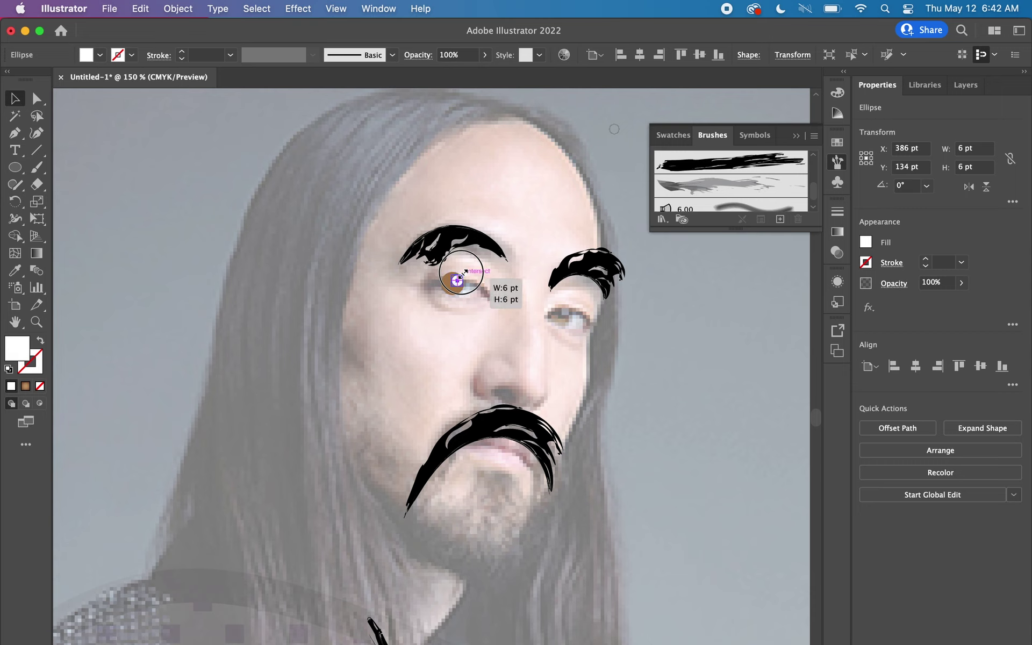
pyautogui.moveTo(463, 274); pyautogui.dragTo(461, 277)
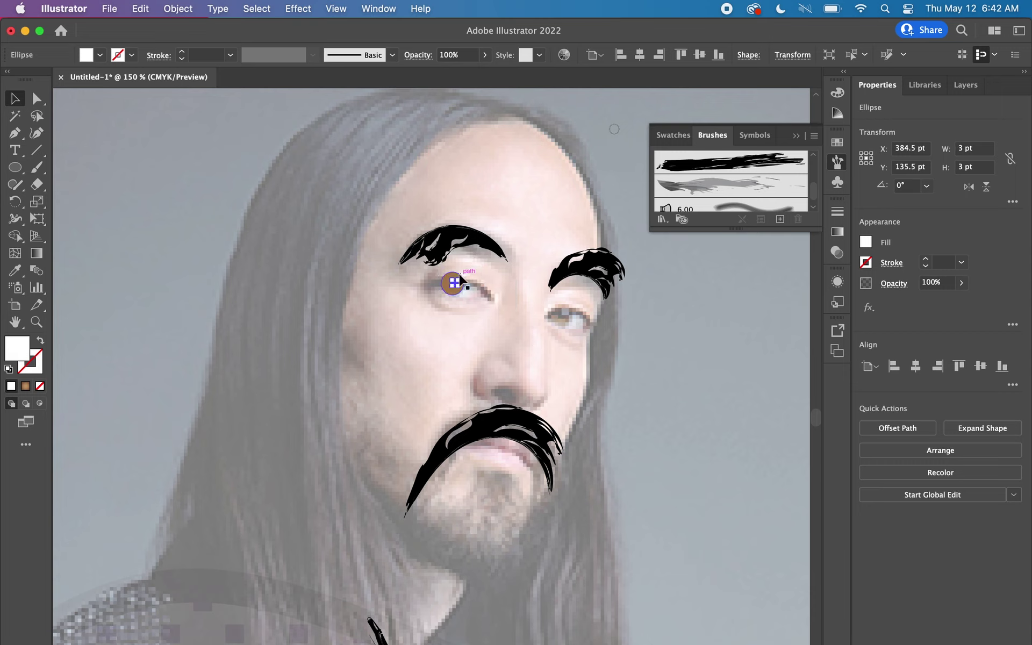
pyautogui.click(488, 274)
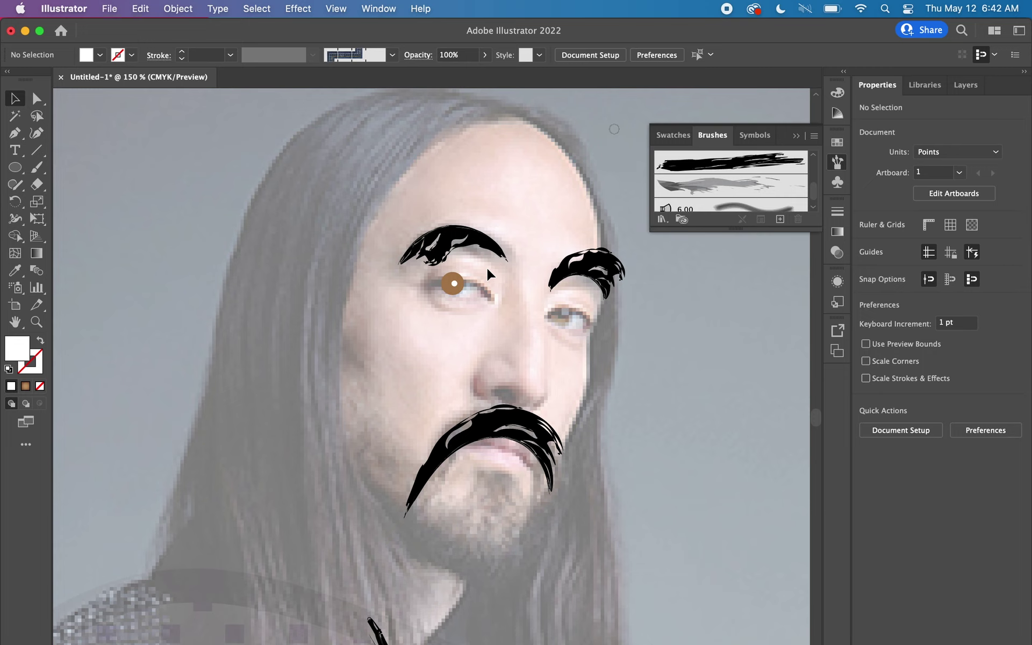
pyautogui.click(447, 282)
pyautogui.keyDown('shift'); pyautogui.click(450, 285); pyautogui.keyUp('shift')
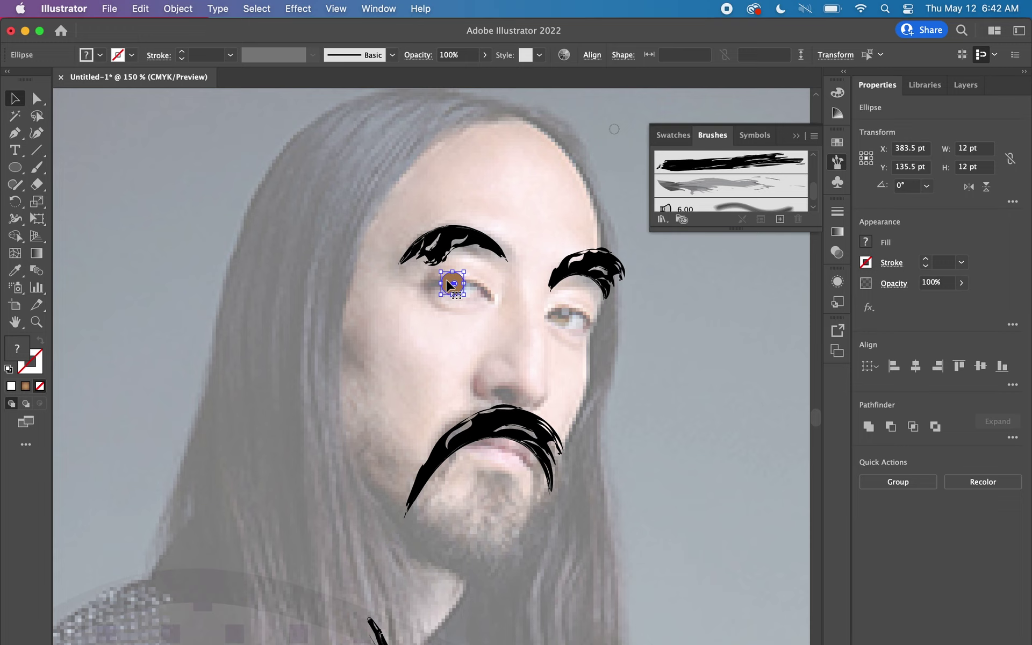
# Copy the iris and highlight onto the right eye and choose the charcoal brush
pyautogui.moveTo(450, 285); pyautogui.dragTo(564, 320)
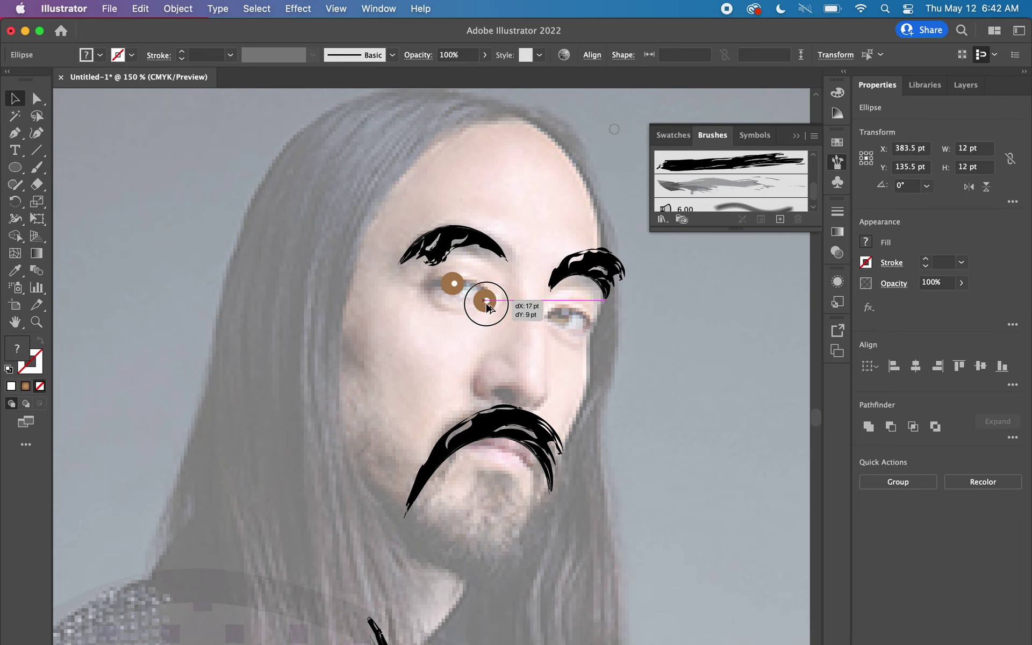
pyautogui.moveTo(562, 321); pyautogui.dragTo(565, 320)
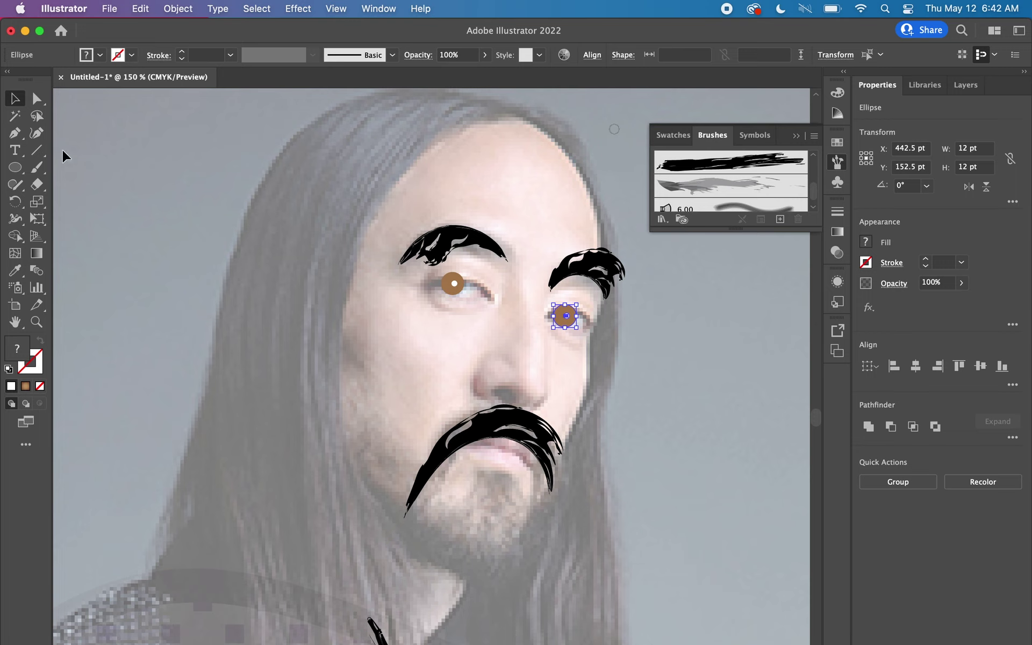
pyautogui.click(38, 168)
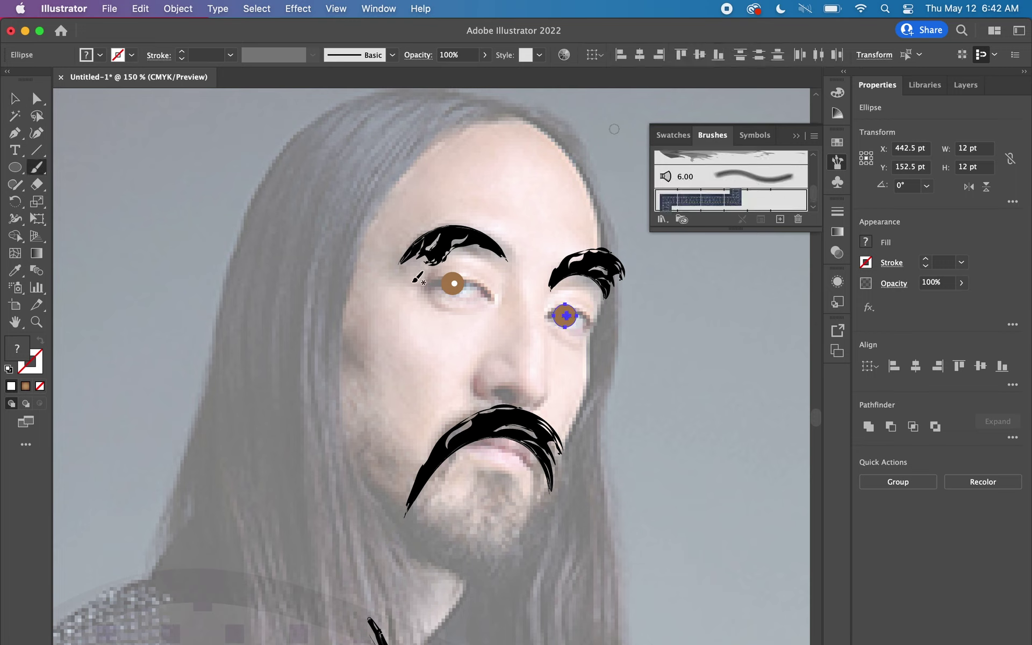
pyautogui.scroll(3, 704, 183)
pyautogui.scroll(2, 705, 182)
pyautogui.click(705, 183)
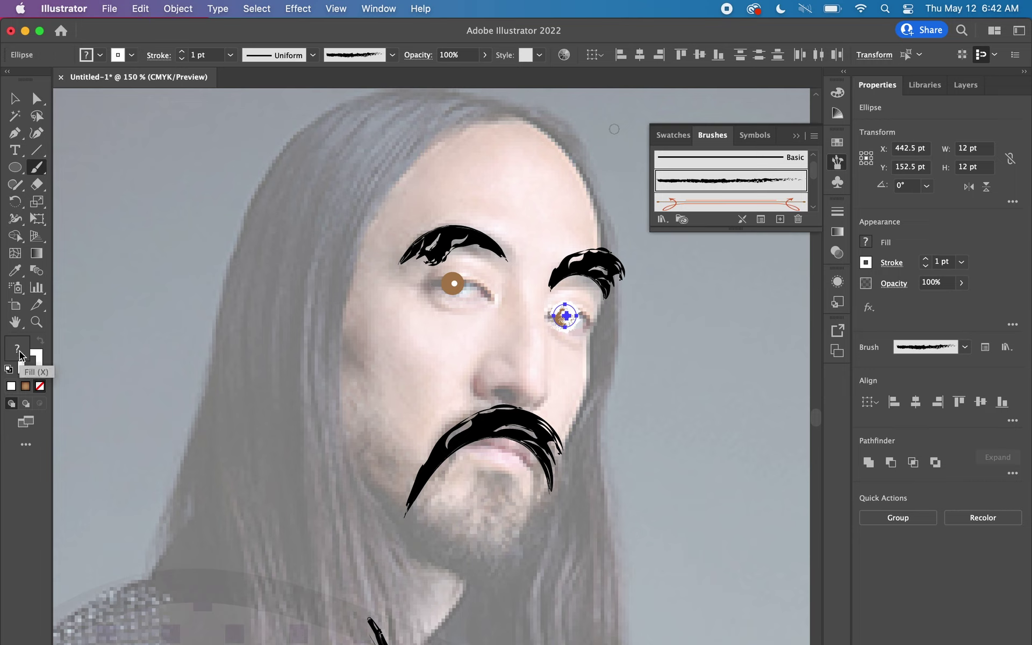
# Set the copied eye's stroke to None and deselect the eye artwork
pyautogui.press('/')
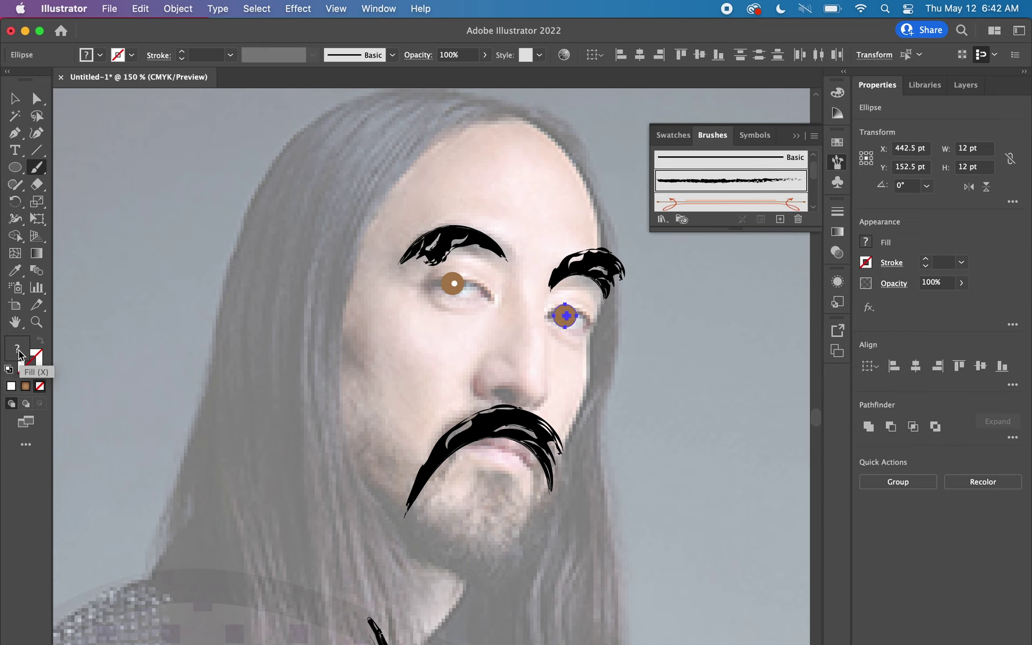
pyautogui.click(15, 98)
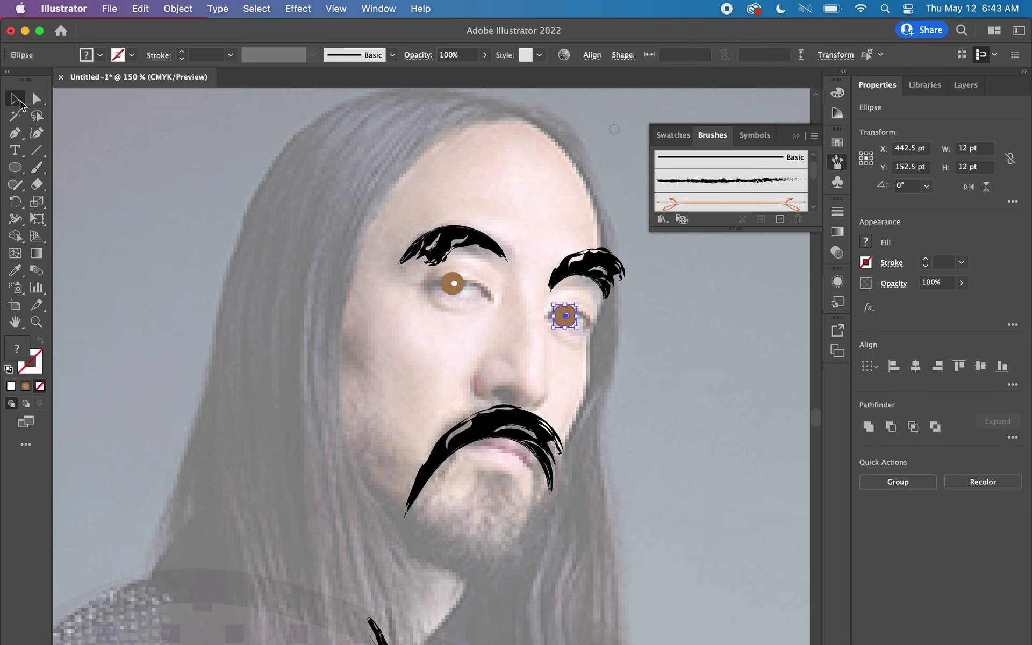
pyautogui.click(111, 144)
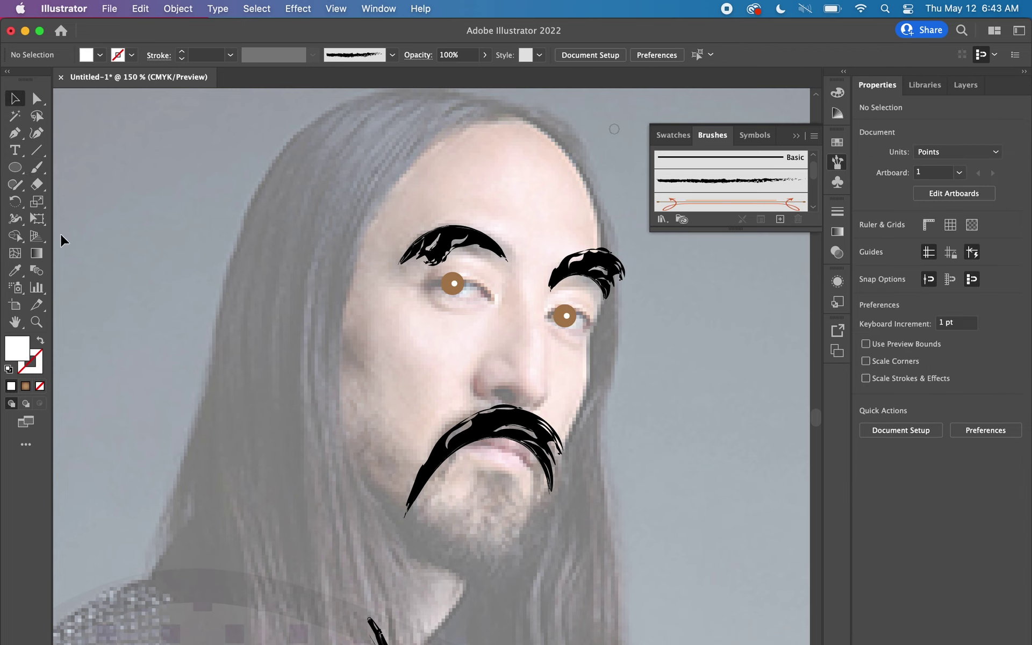
pyautogui.click(37, 168)
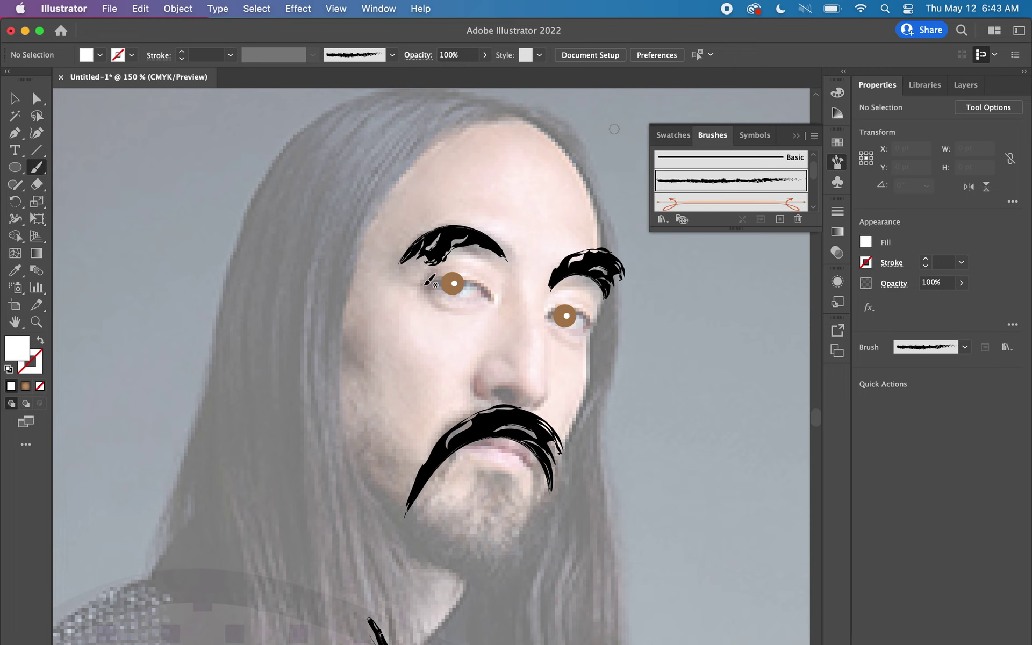
# Set black as the paint colour and brush lash strokes along the left lower lid and right upper lid
pyautogui.doubleClick(24, 349)
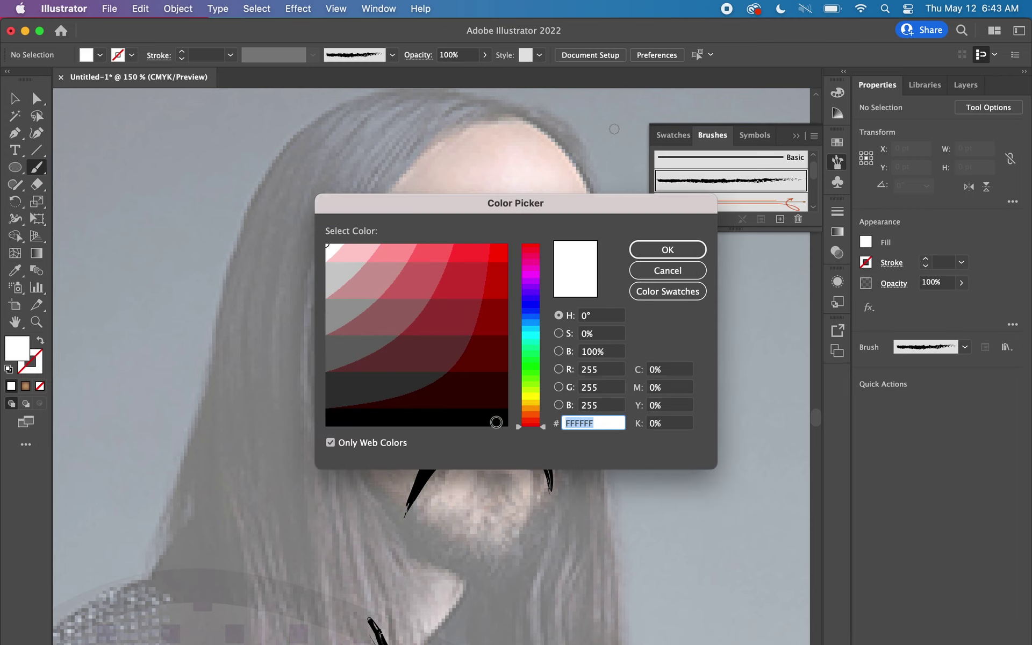
pyautogui.click(495, 421)
pyautogui.click(668, 250)
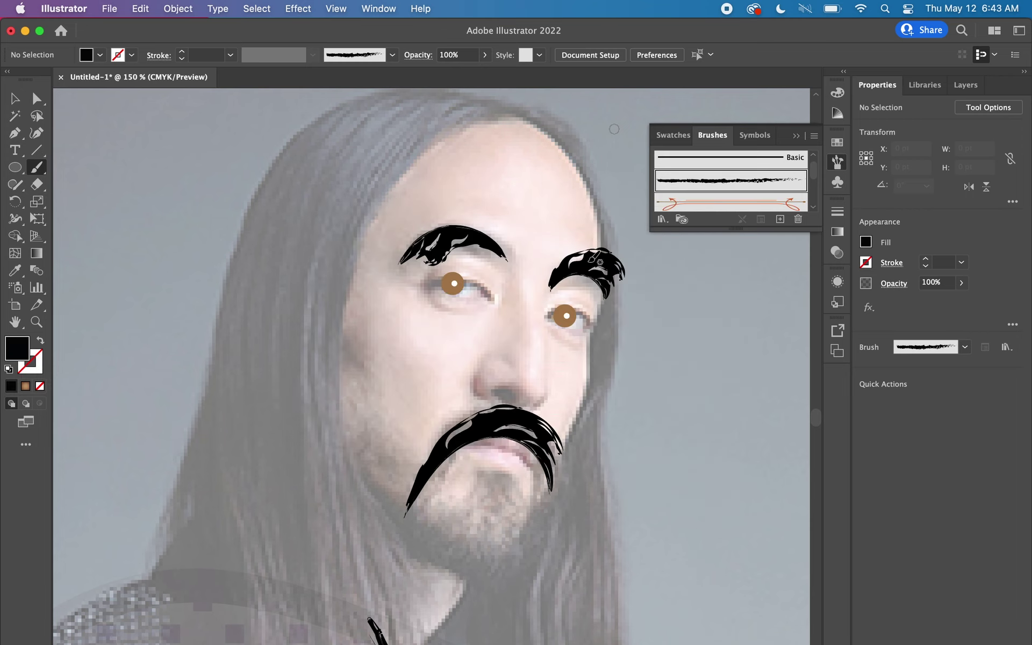
pyautogui.moveTo(419, 283); pyautogui.dragTo(495, 300)
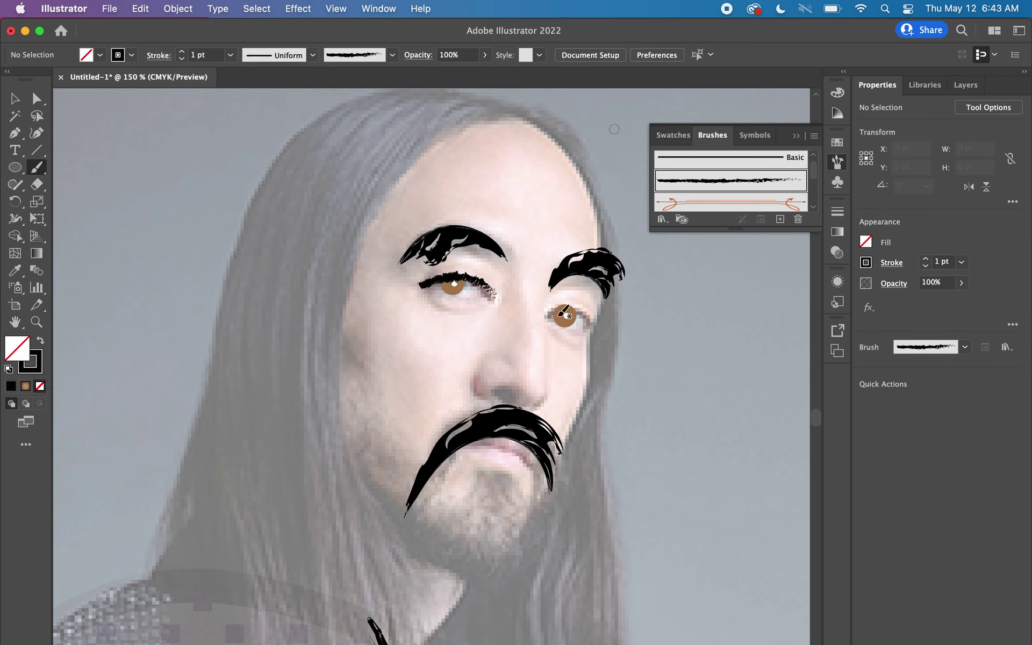
pyautogui.moveTo(543, 310); pyautogui.dragTo(598, 324)
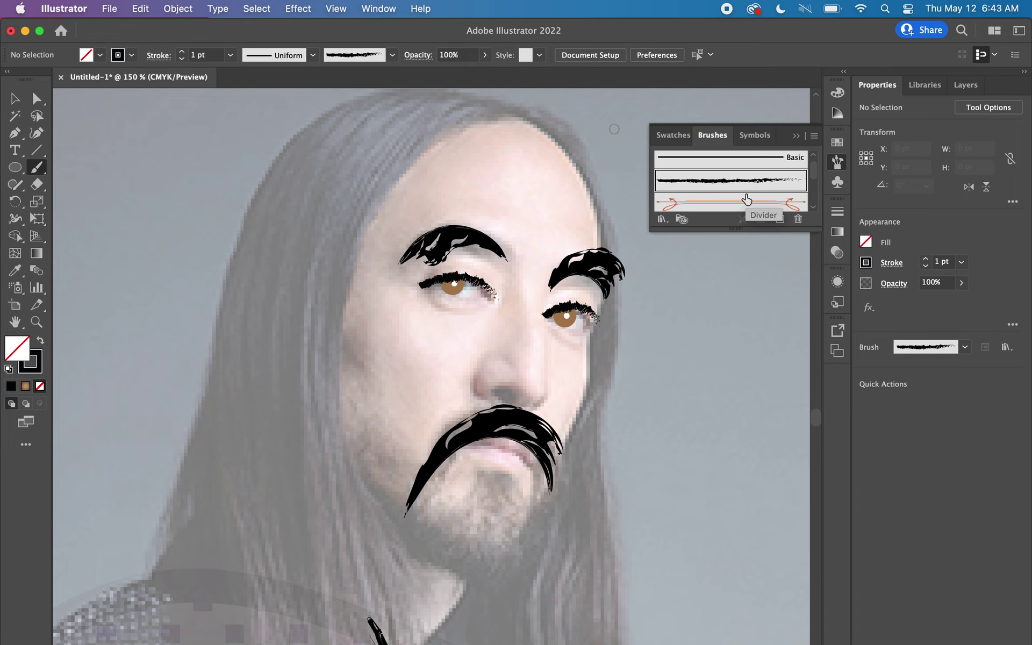
# Open the Artistic_Paintbrush library from the Brush Libraries list
pyautogui.scroll(2, 747, 200)
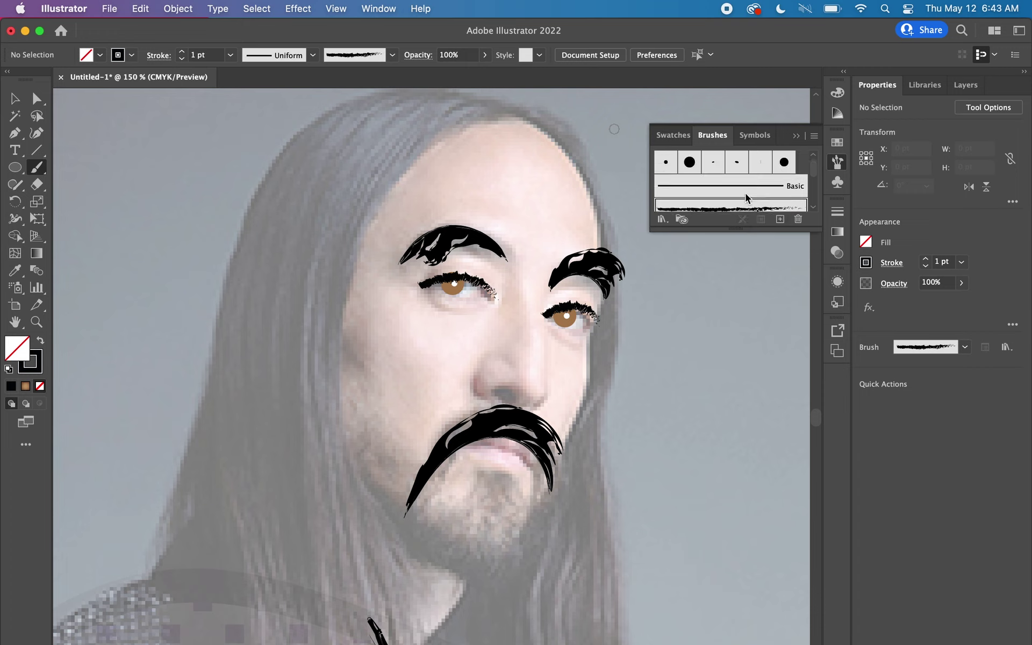
pyautogui.scroll(-2, 745, 194)
pyautogui.scroll(-2, 745, 194)
pyautogui.scroll(-2, 745, 194)
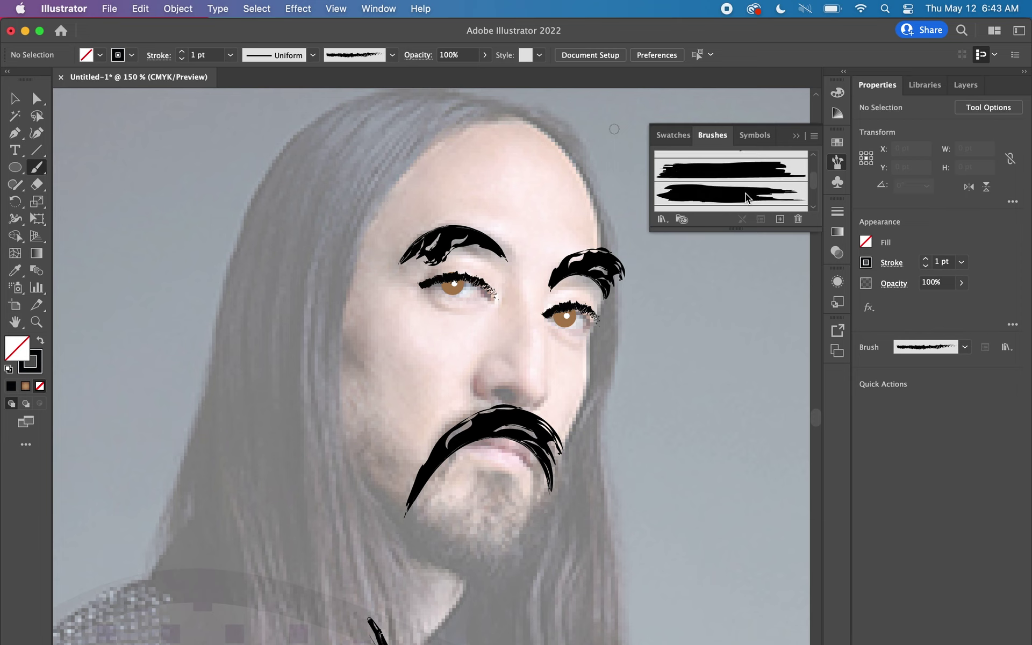
pyautogui.scroll(-2, 746, 195)
pyautogui.click(662, 219)
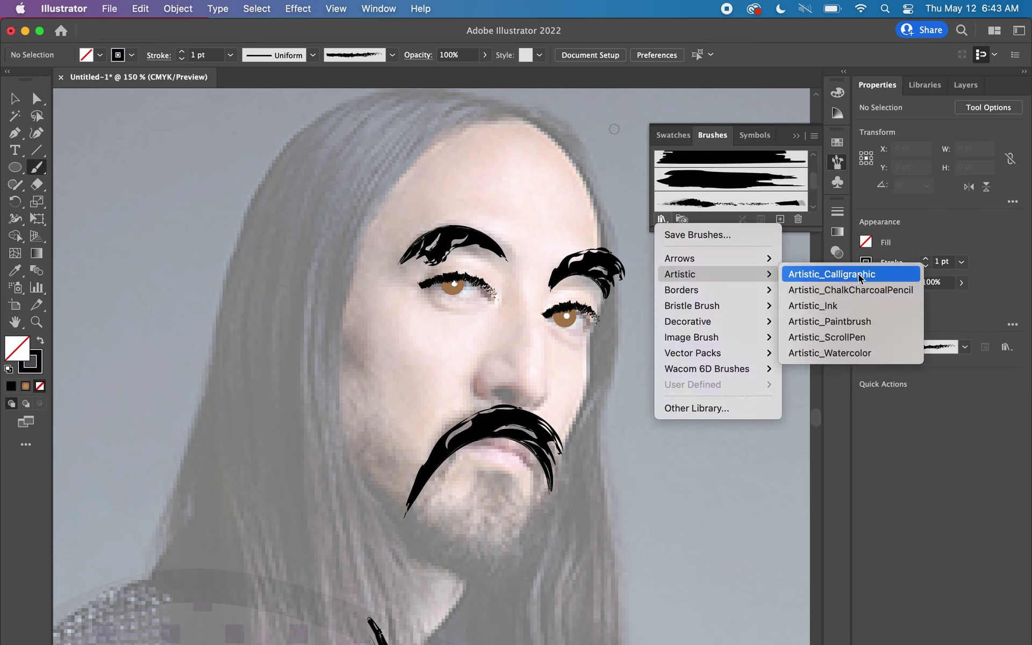
pyautogui.moveTo(716, 274)
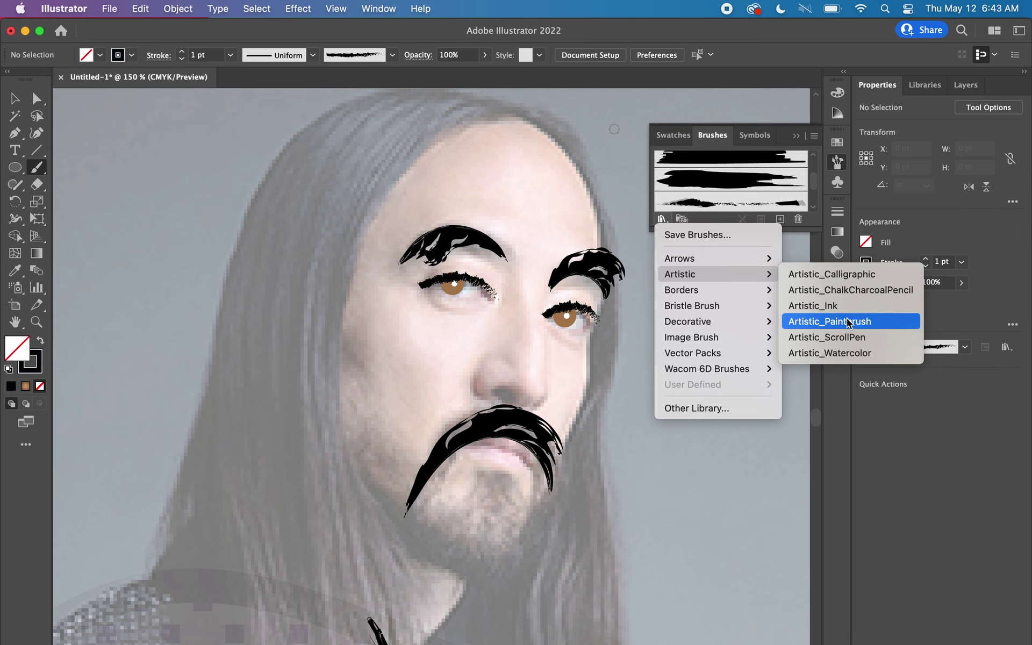
pyautogui.click(847, 321)
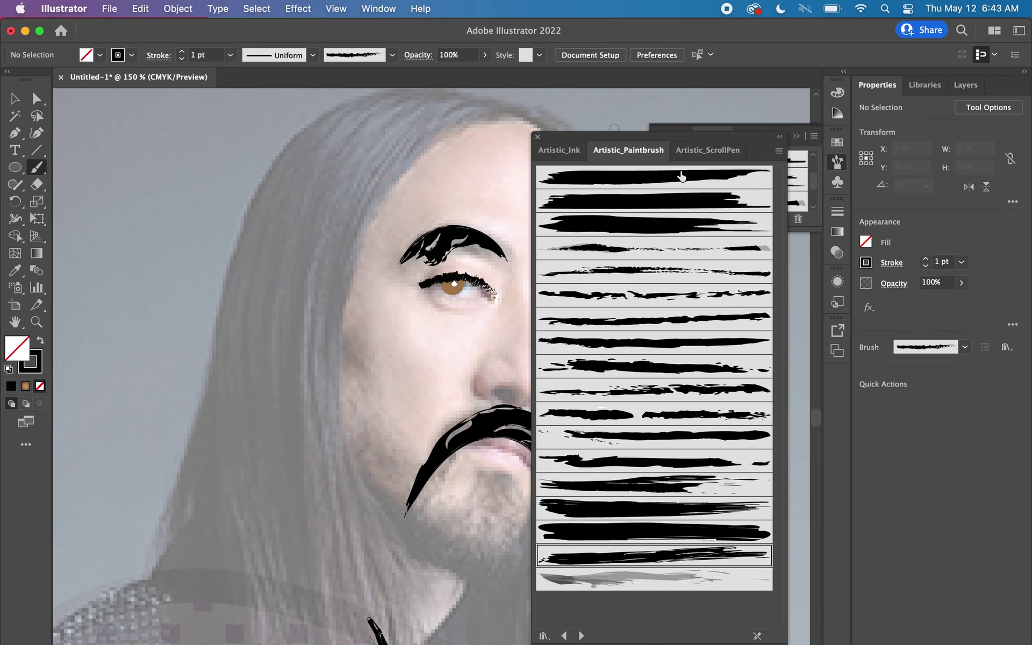
# Browse the ScrollPen and Ink sets and pick the second, rough Artistic_Ink brush
pyautogui.click(700, 155)
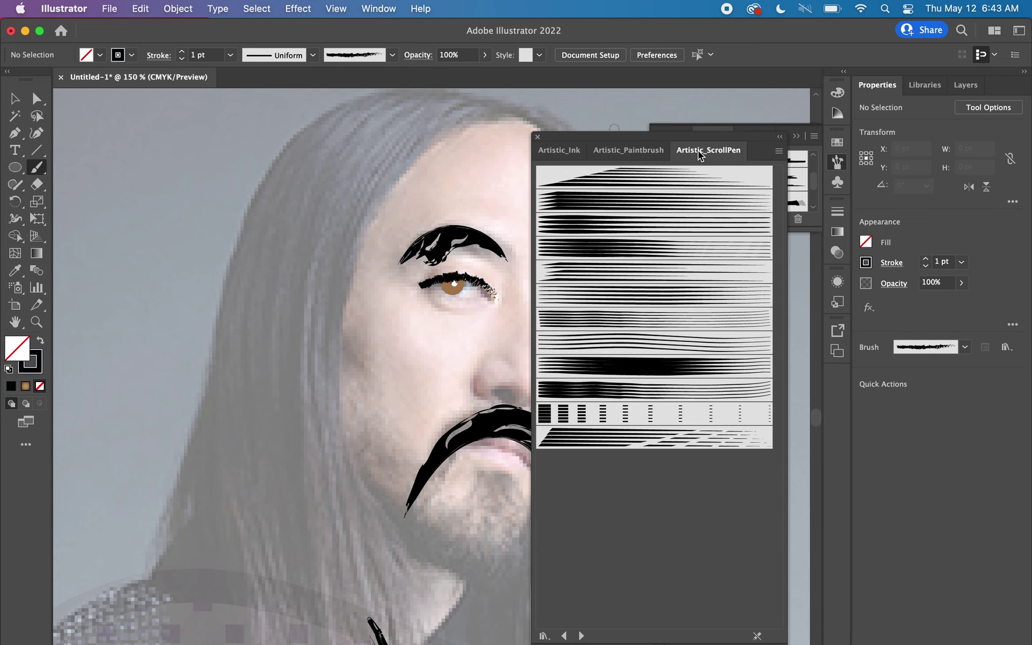
pyautogui.click(557, 151)
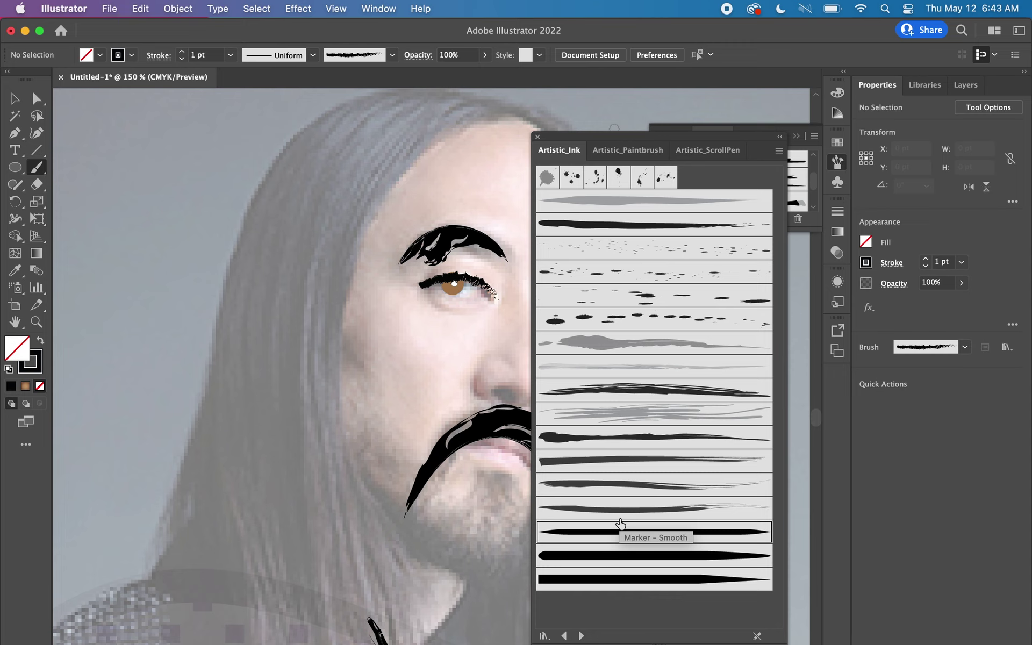
pyautogui.click(605, 174)
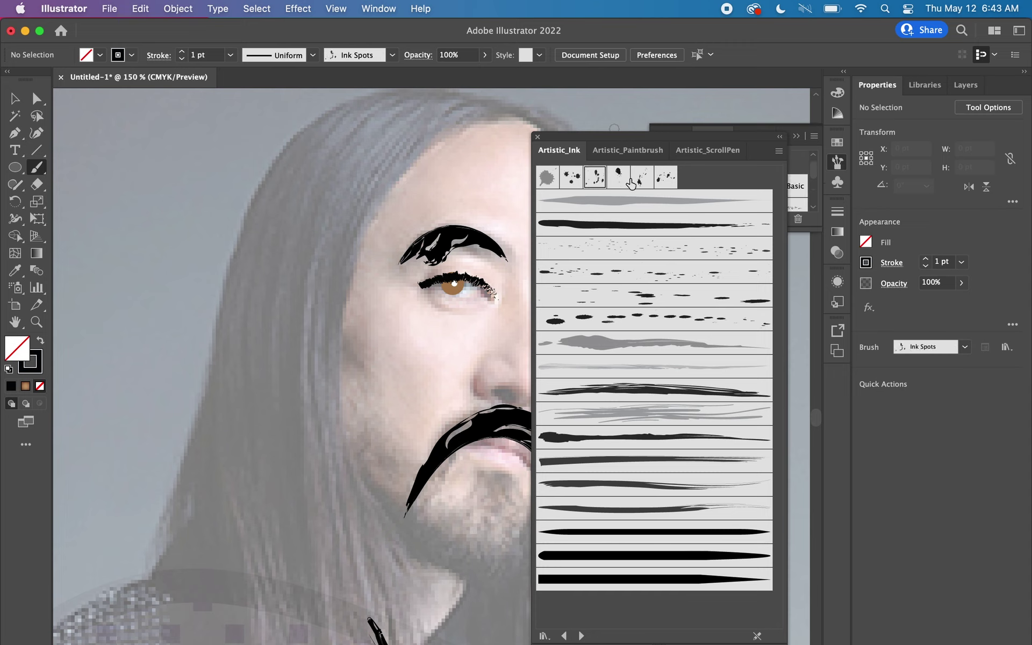
pyautogui.click(665, 177)
pyautogui.click(548, 178)
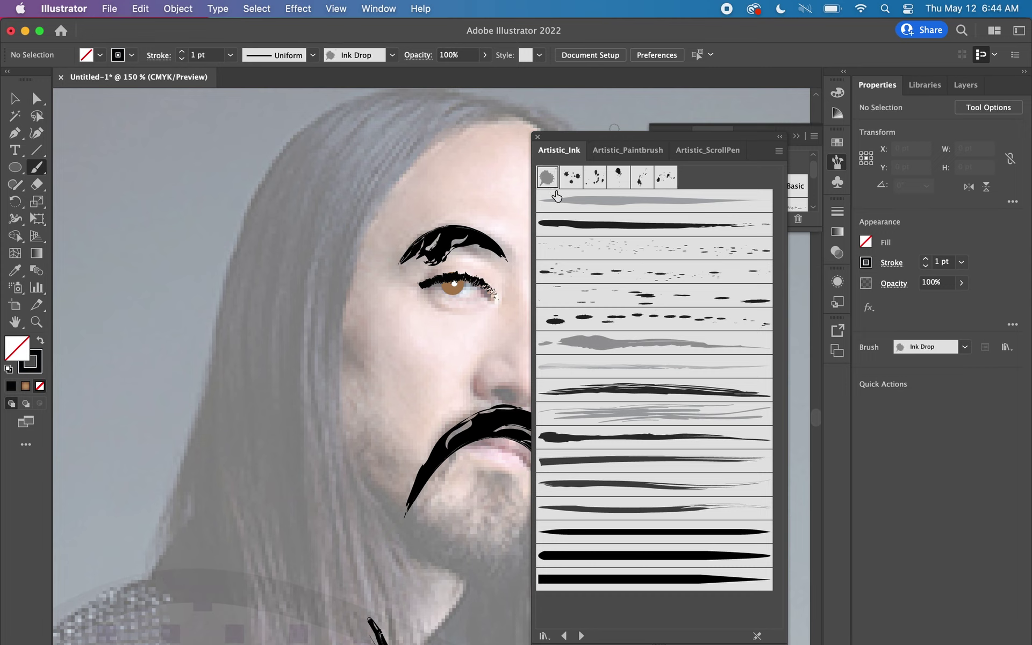
pyautogui.click(559, 225)
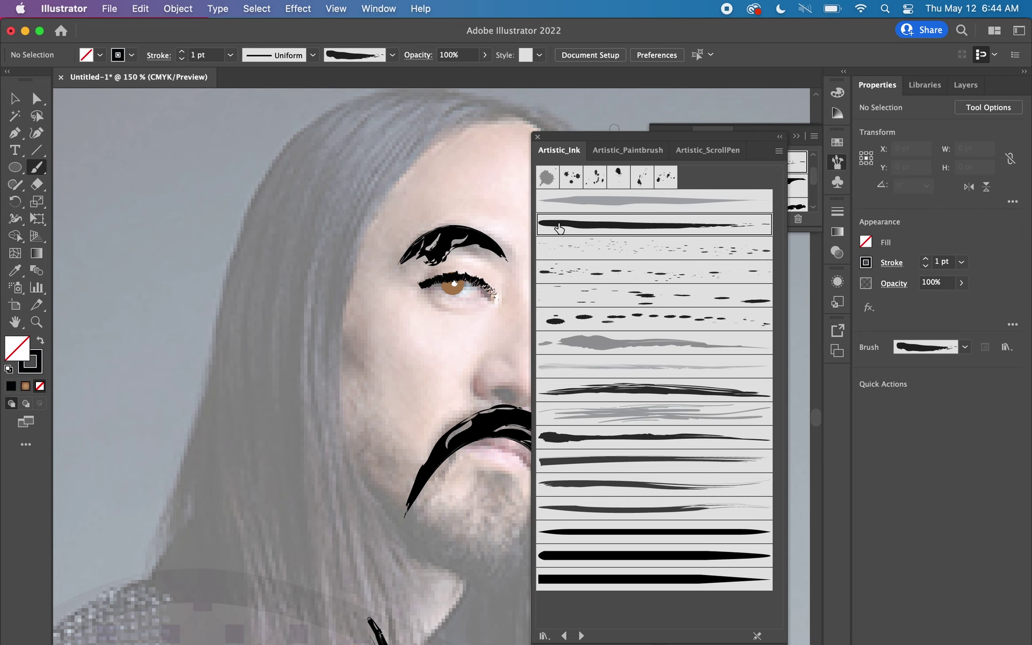
pyautogui.click(537, 137)
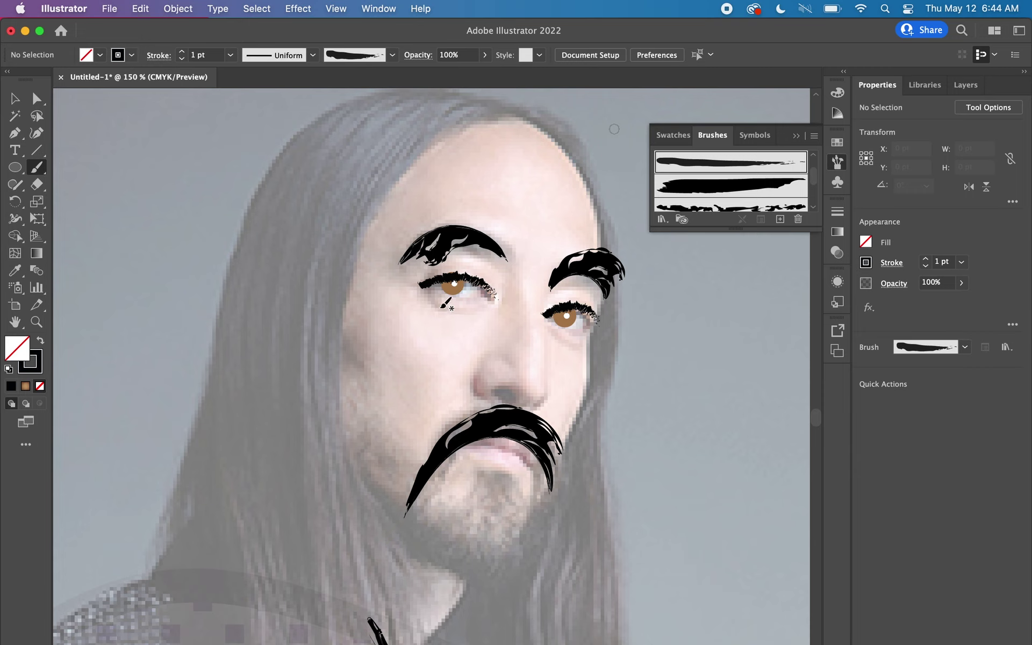
# Paint a thick ink lash stroke under the left eye, then select the charcoal brush
pyautogui.moveTo(421, 298); pyautogui.dragTo(490, 307)
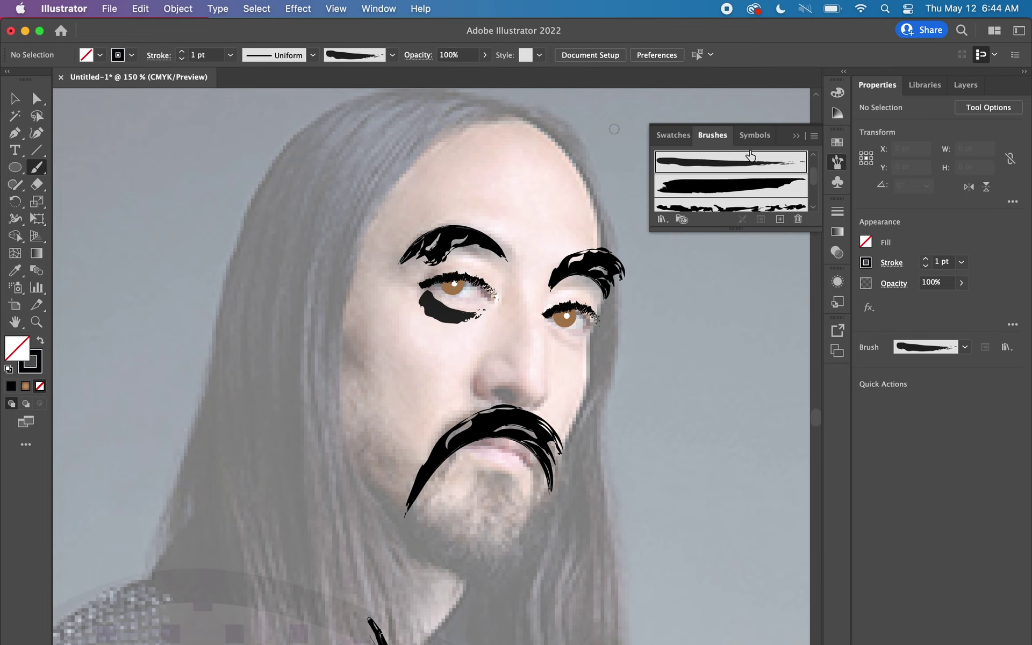
pyautogui.scroll(-2, 742, 195)
pyautogui.scroll(-2, 742, 195)
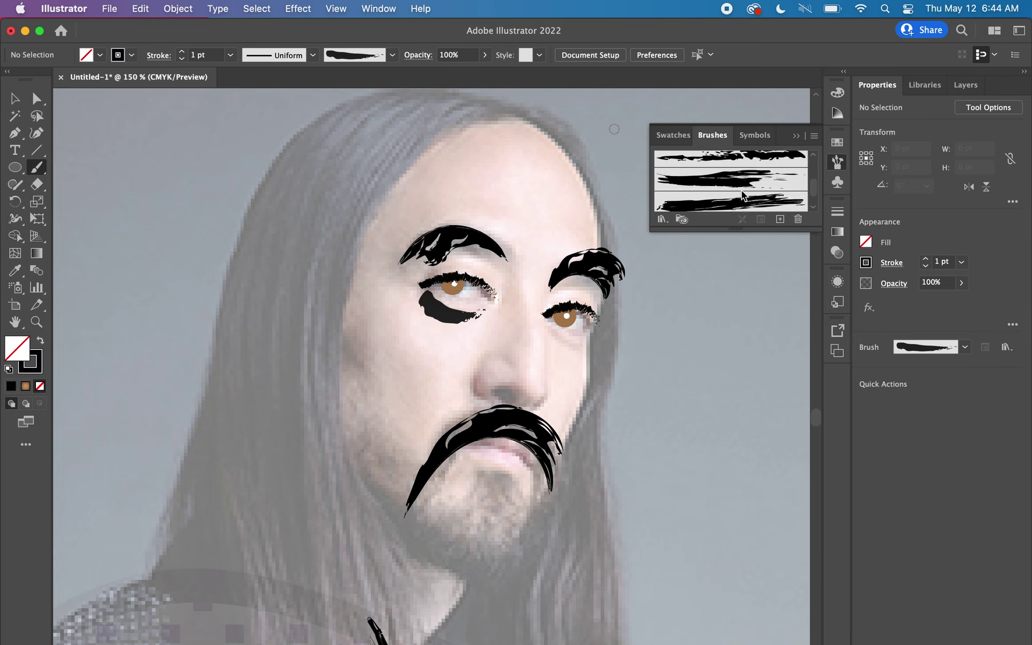
pyautogui.scroll(-2, 742, 195)
pyautogui.click(393, 55)
pyautogui.scroll(3, 376, 107)
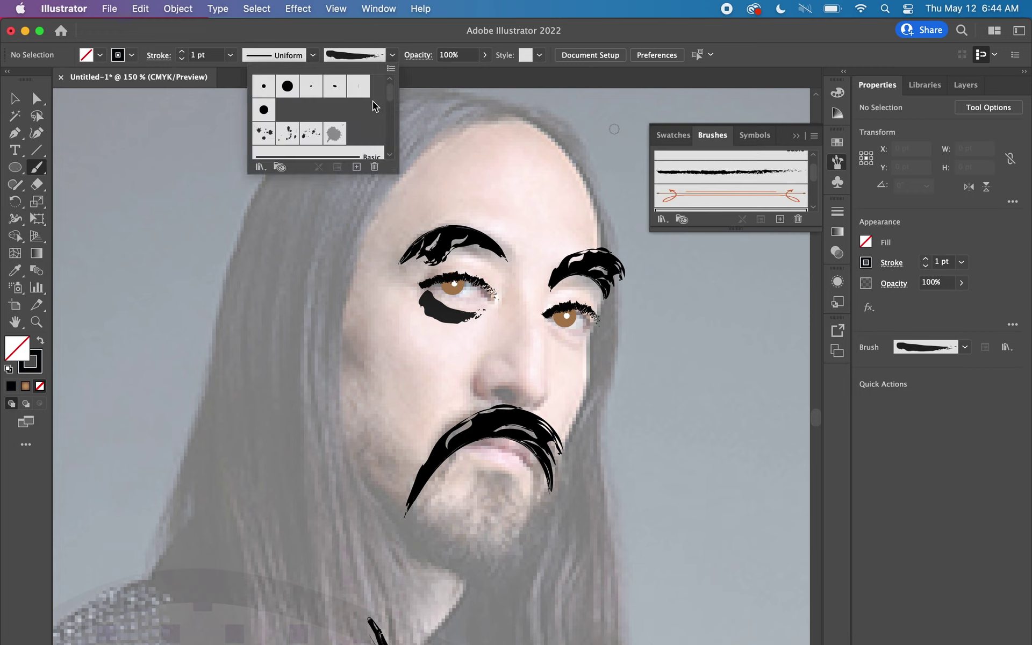
pyautogui.scroll(-1, 366, 122)
pyautogui.click(356, 123)
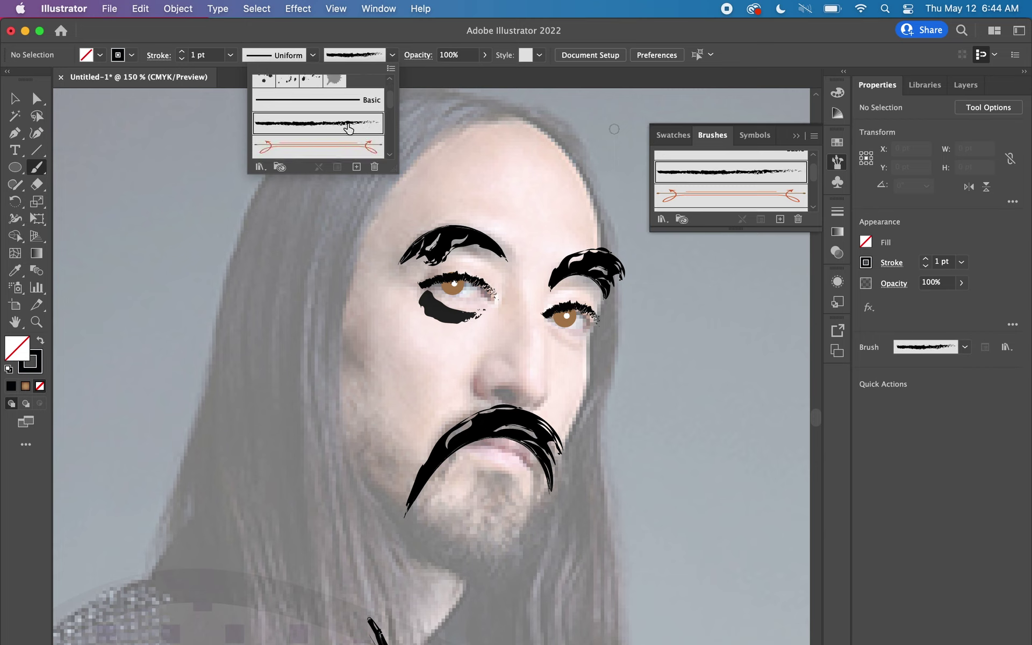
# Nudge the lower-left lash stroke up and apply the textured charcoal brush to it
pyautogui.click(25, 101)
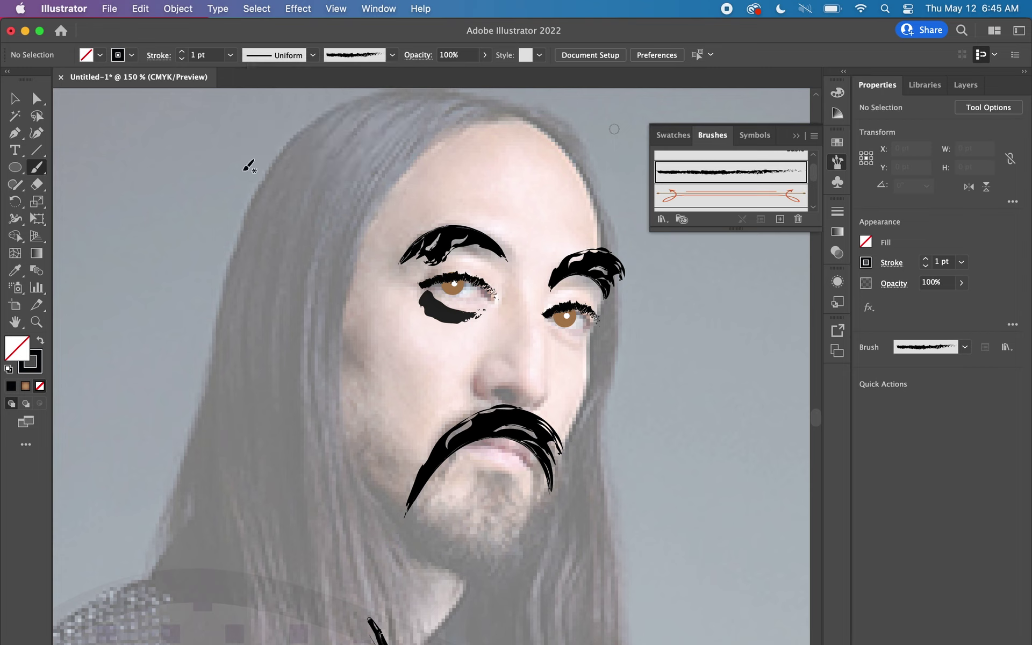
pyautogui.click(15, 98)
pyautogui.moveTo(439, 312); pyautogui.dragTo(439, 309)
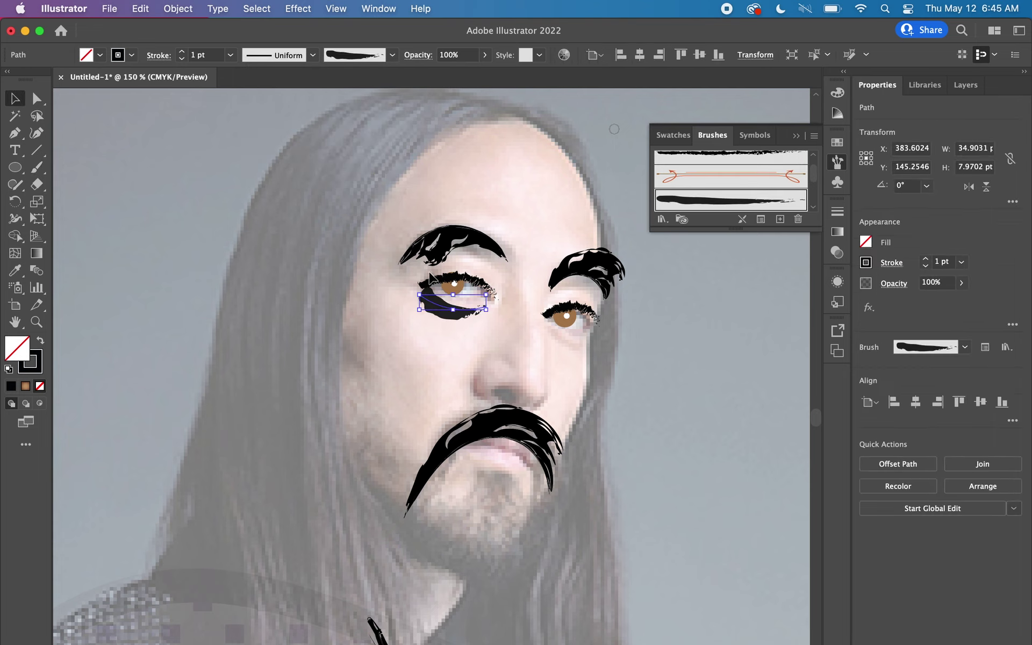
pyautogui.click(393, 54)
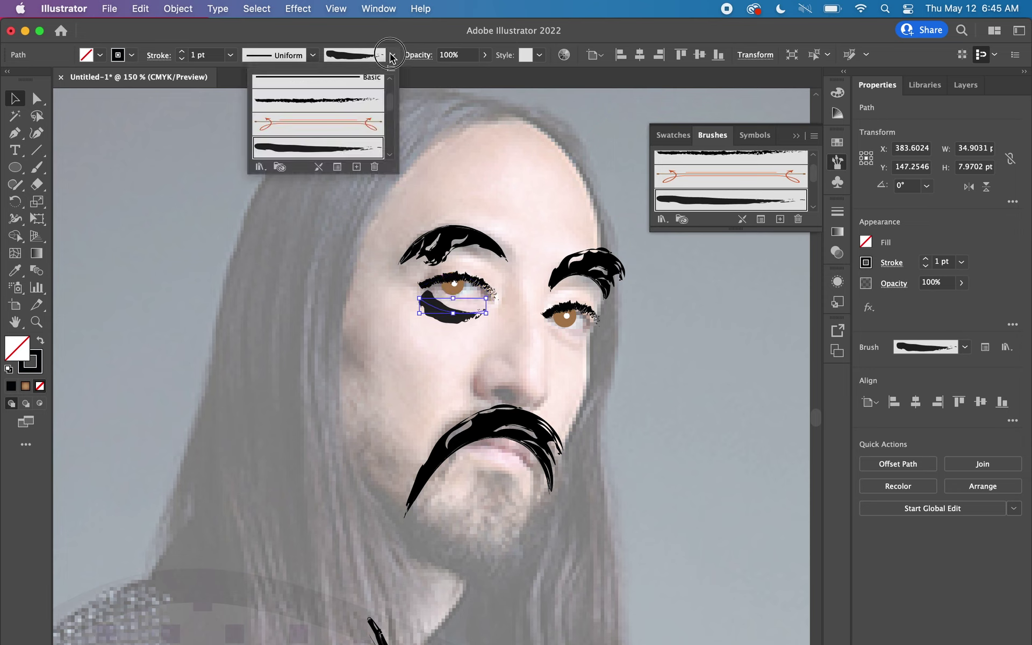
pyautogui.click(363, 105)
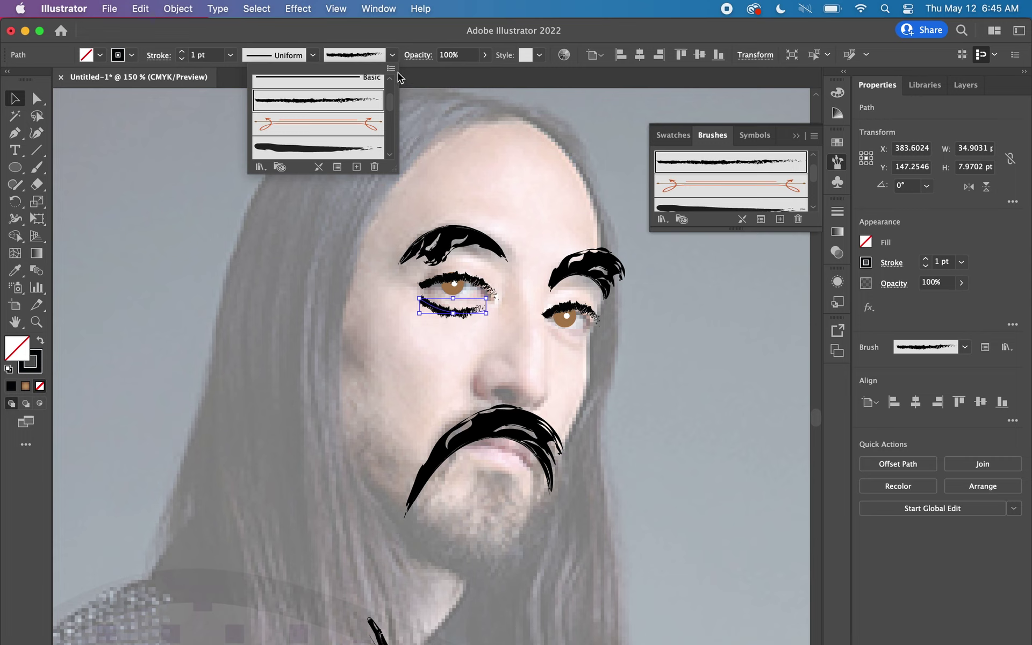
# Give the lower lash the bulging Width Profile 2
pyautogui.click(311, 57)
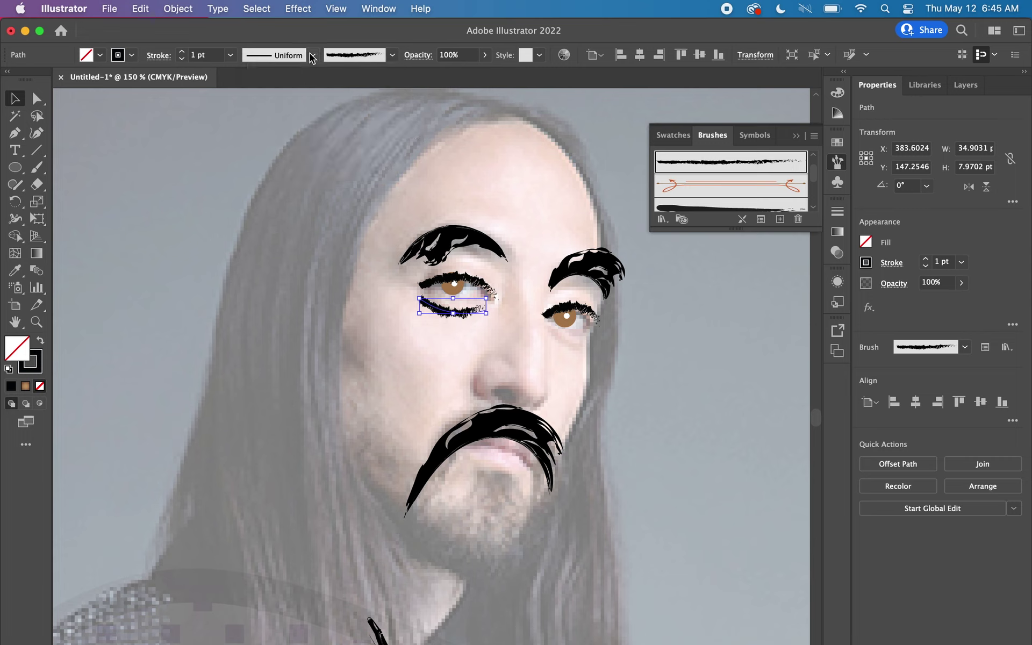
pyautogui.click(311, 56)
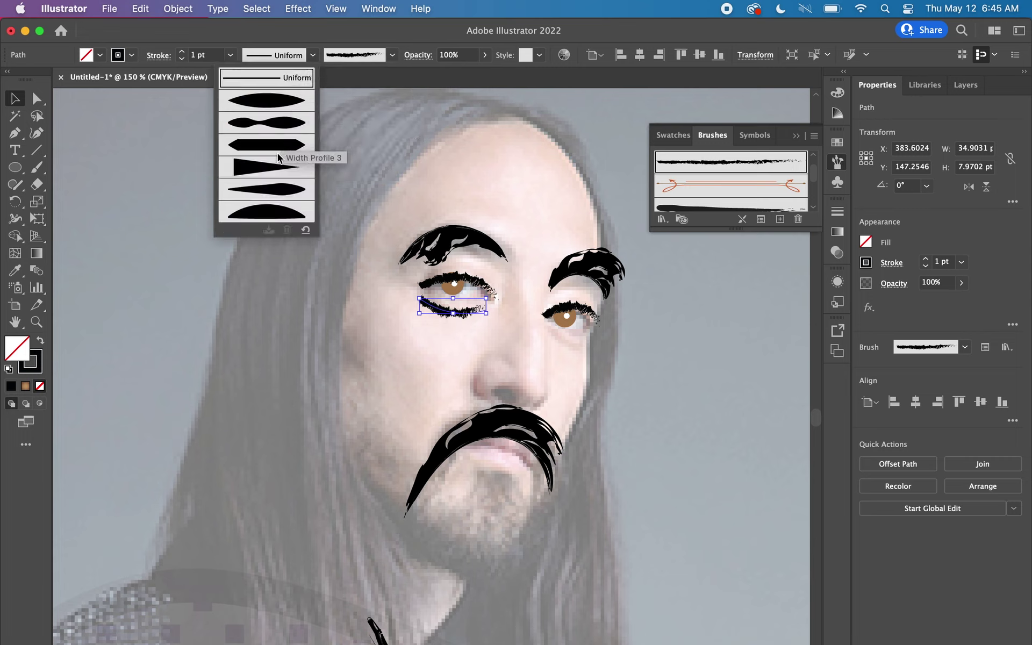
pyautogui.click(282, 121)
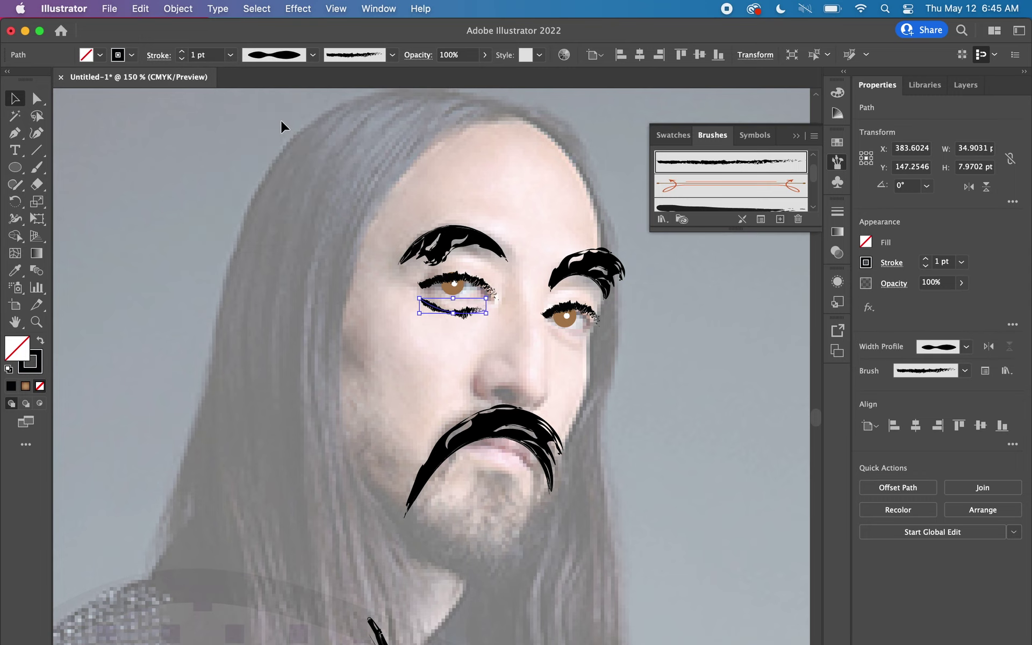
pyautogui.click(392, 55)
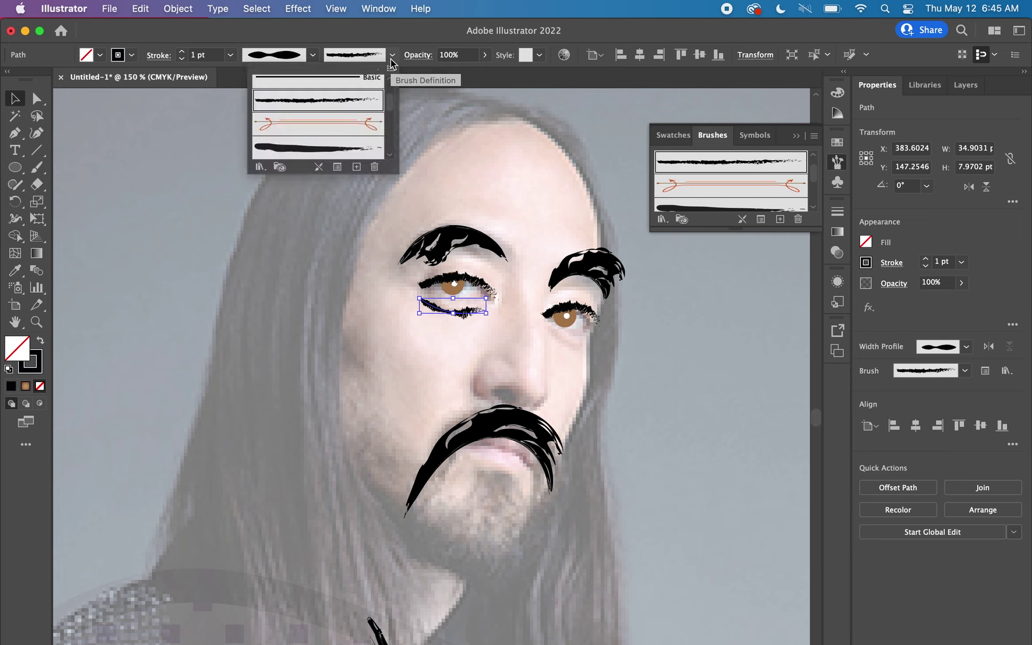
pyautogui.scroll(-5, 352, 131)
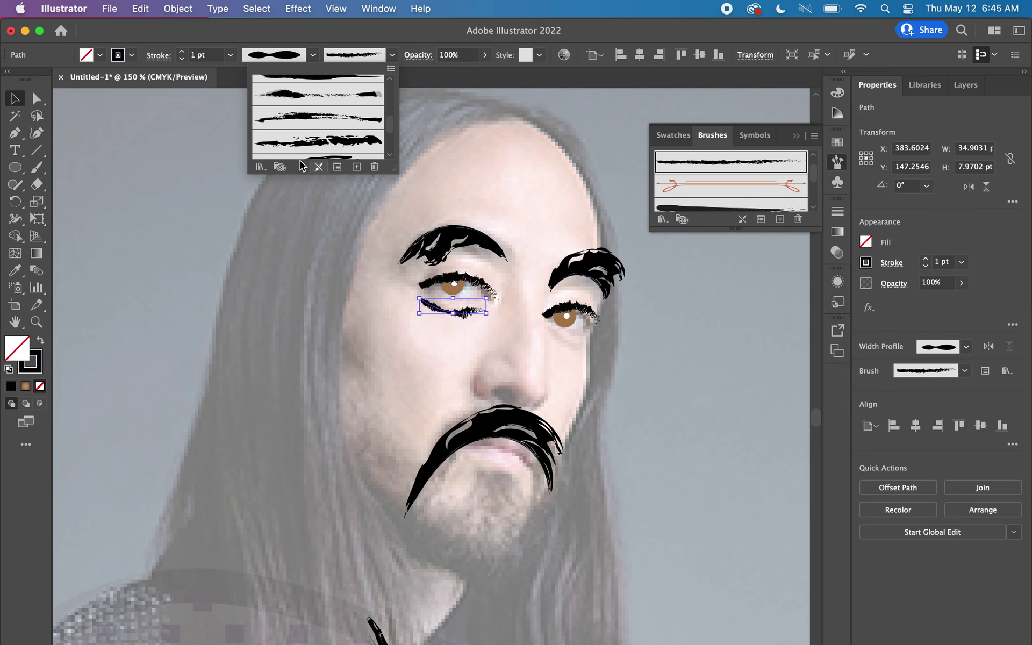
pyautogui.click(259, 167)
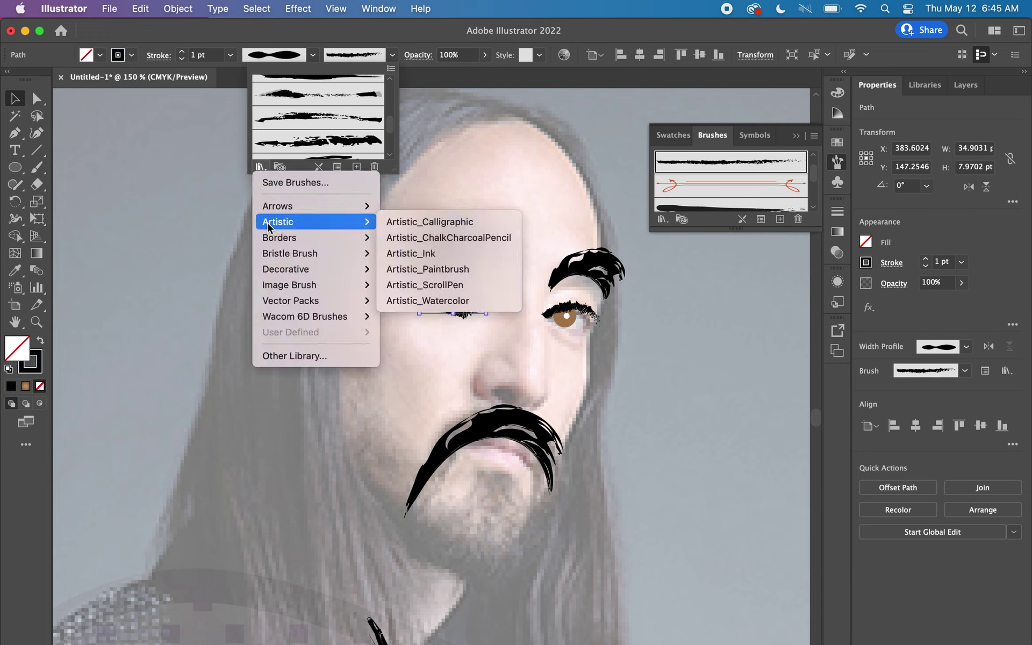
pyautogui.moveTo(290, 253)
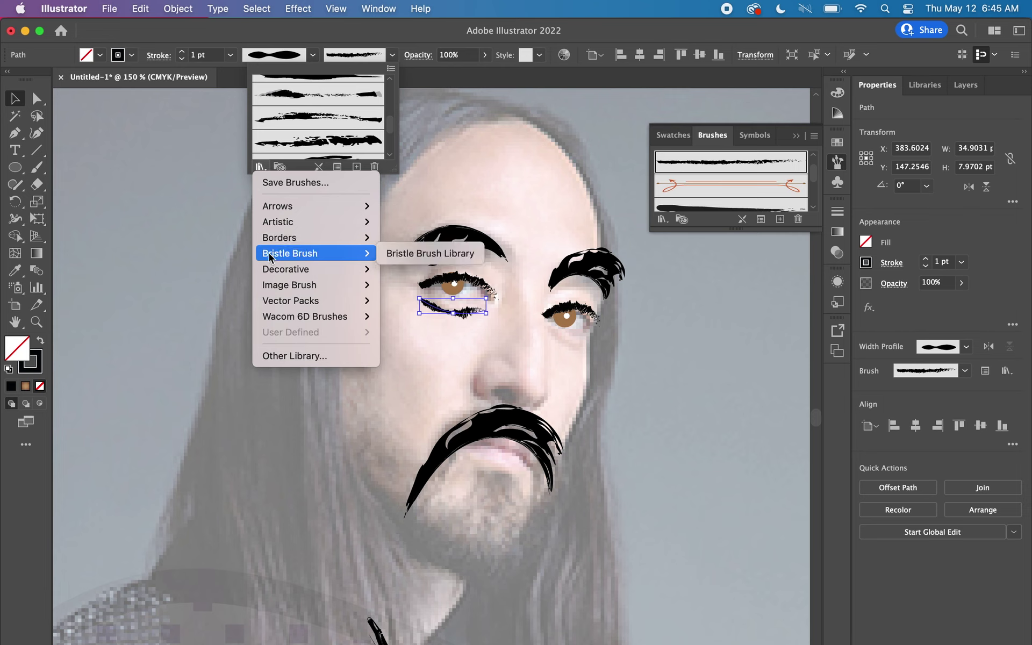
# Try the 2.00 and 4.50 Bristle Library brushes on the lower lash, settling on 1.00
pyautogui.click(405, 250)
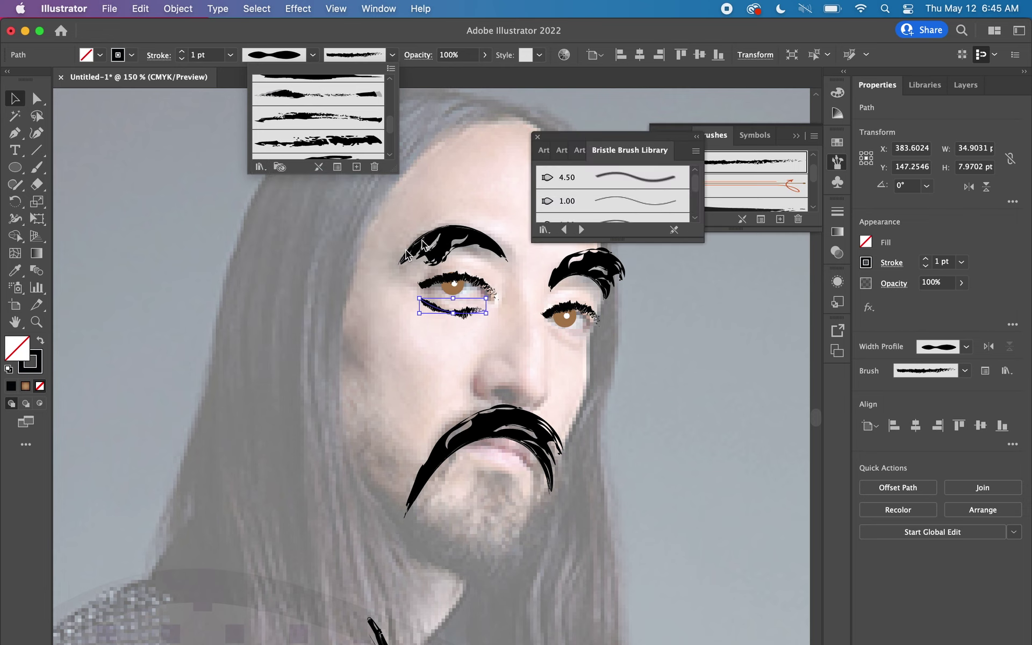
pyautogui.click(697, 242)
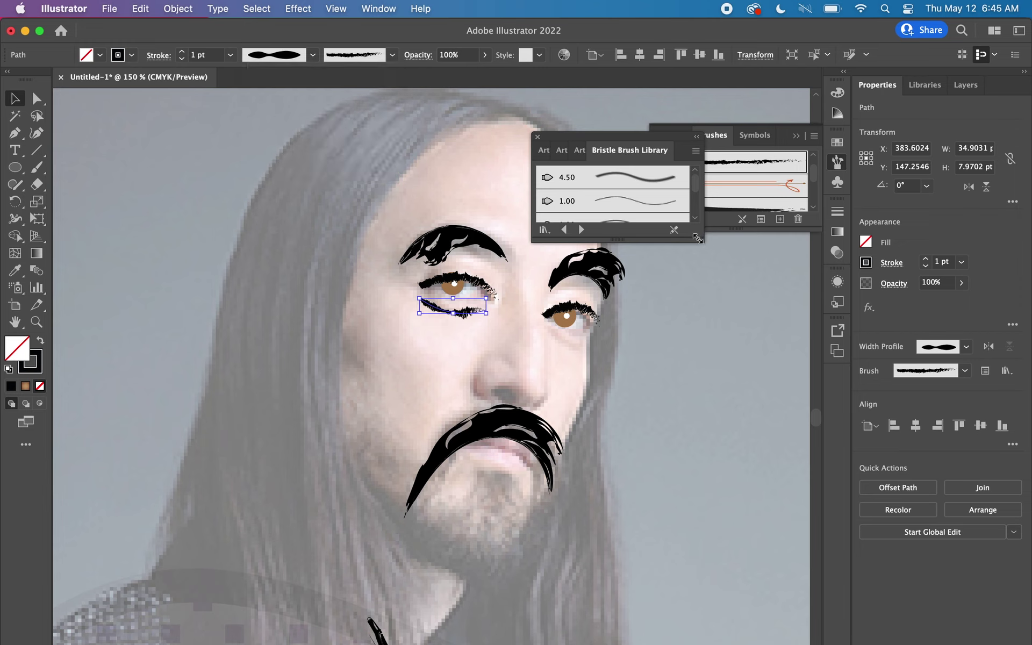
pyautogui.moveTo(697, 238); pyautogui.dragTo(780, 517)
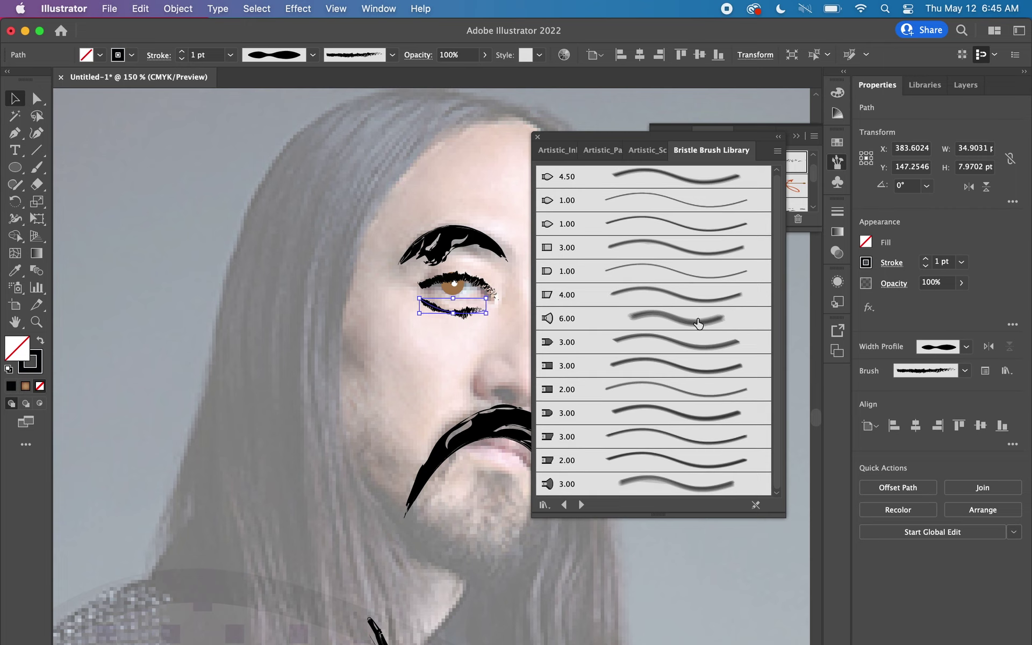
pyautogui.click(679, 394)
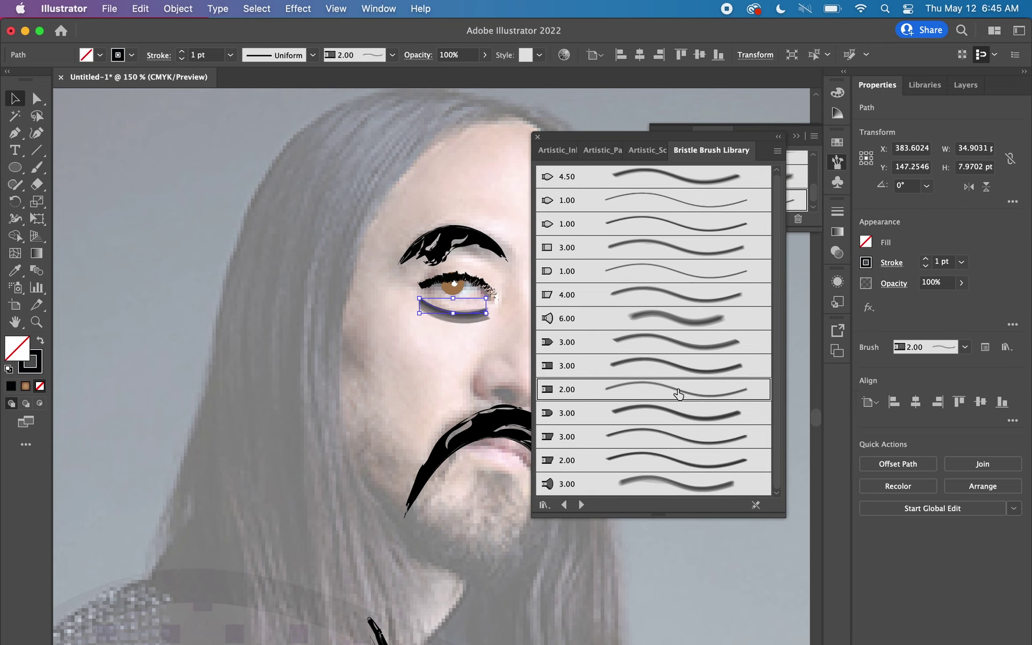
pyautogui.click(686, 209)
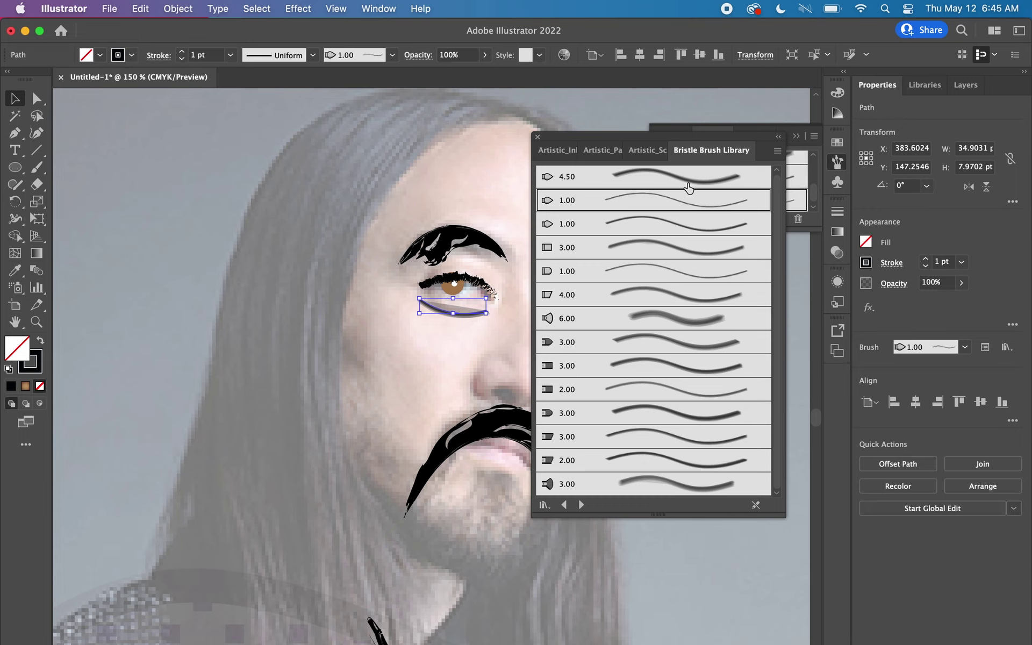
pyautogui.click(688, 186)
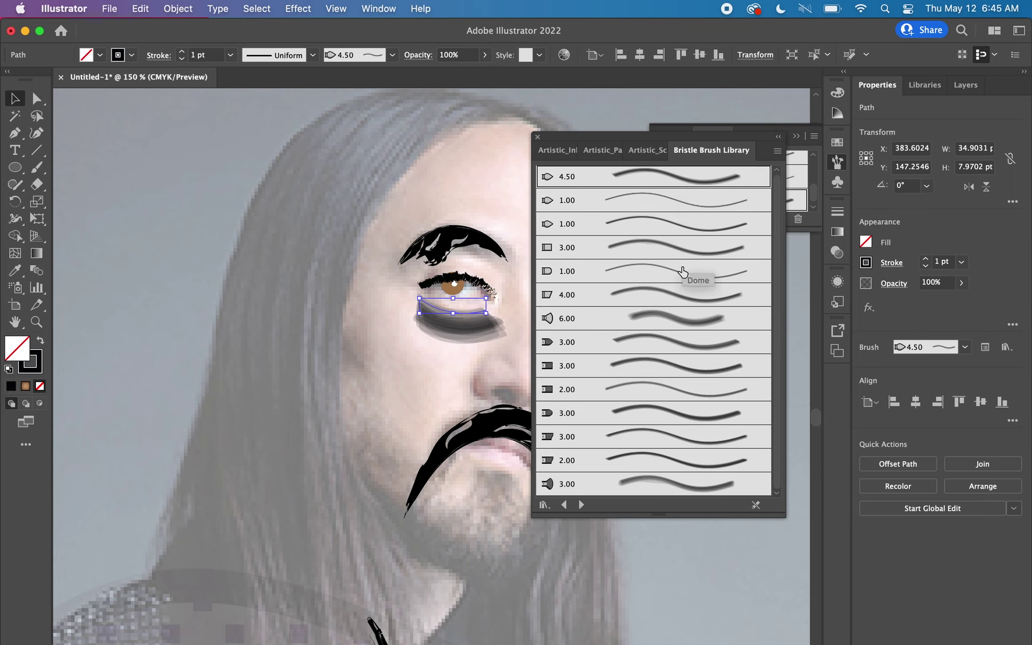
pyautogui.click(682, 274)
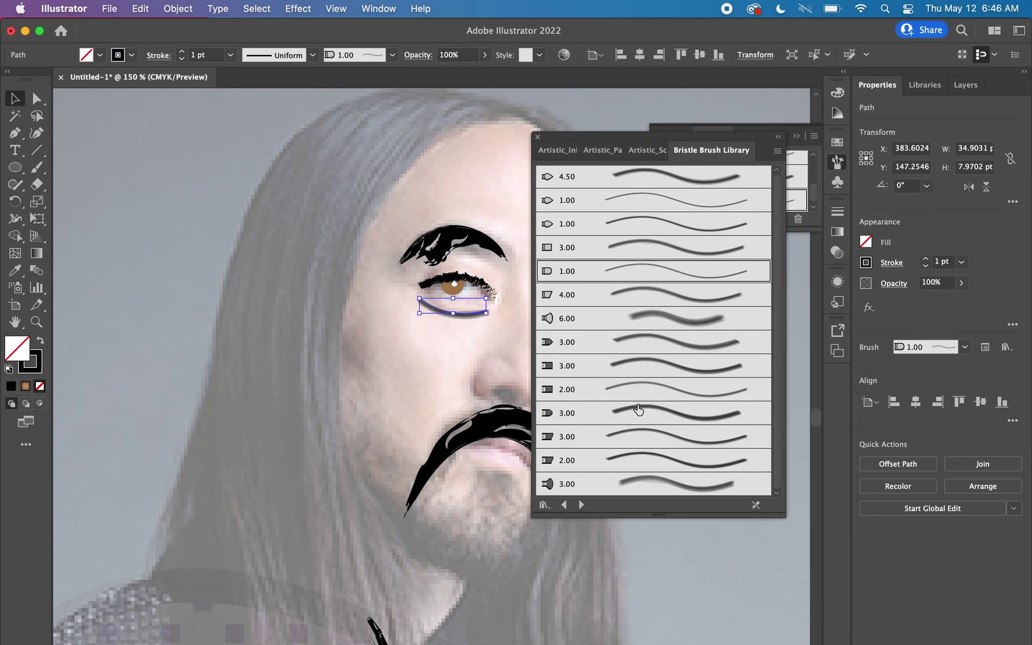
pyautogui.click(537, 137)
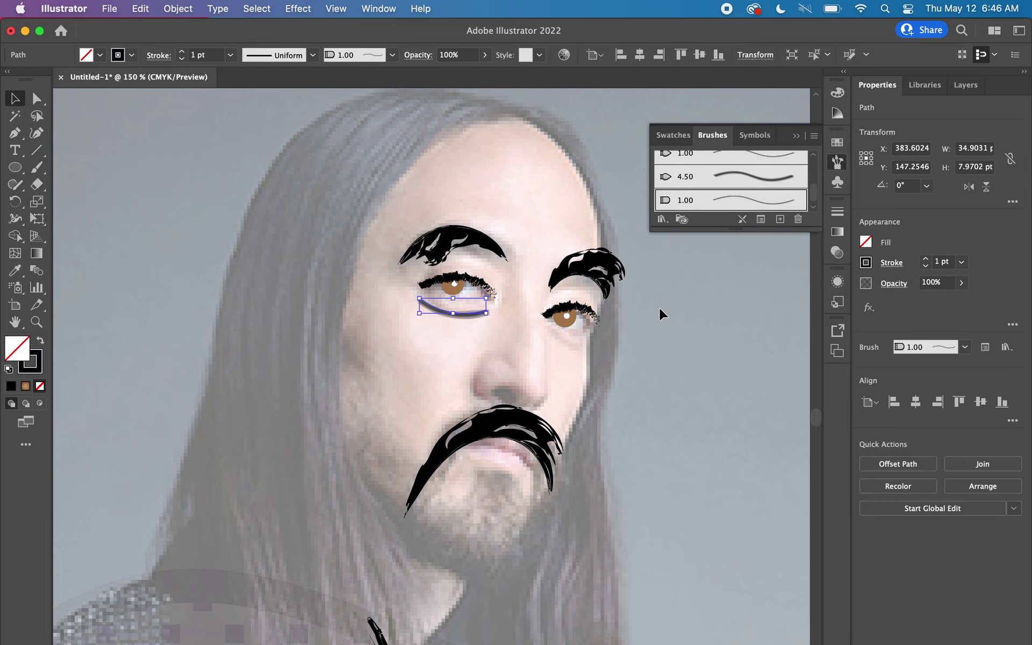
# Lower the under-eye bristle stroke's opacity to 50%
pyautogui.click(485, 55)
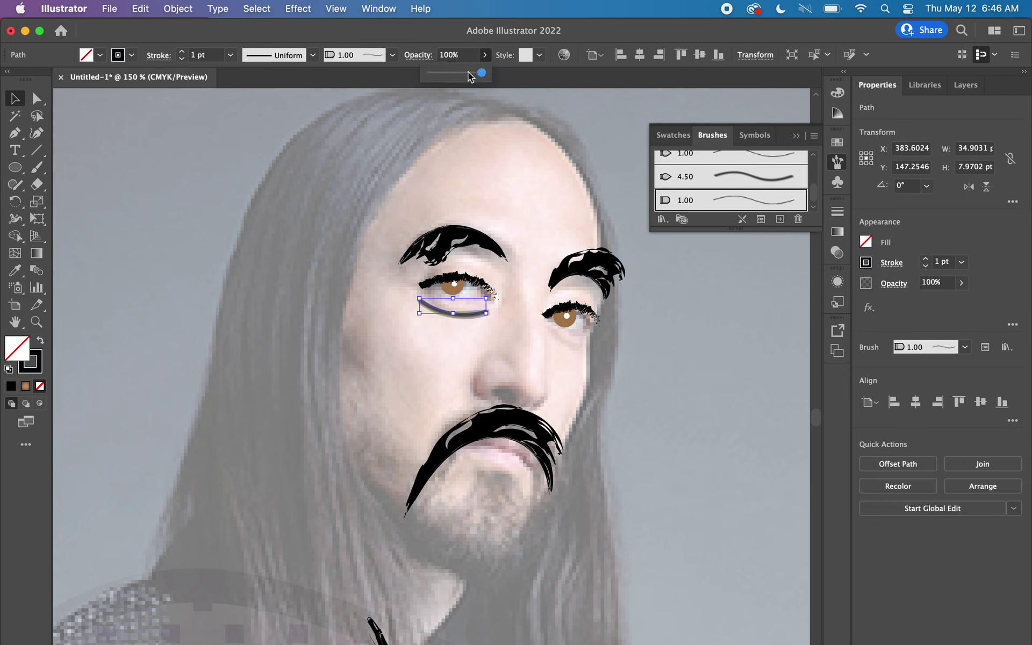
pyautogui.moveTo(483, 73); pyautogui.dragTo(443, 76)
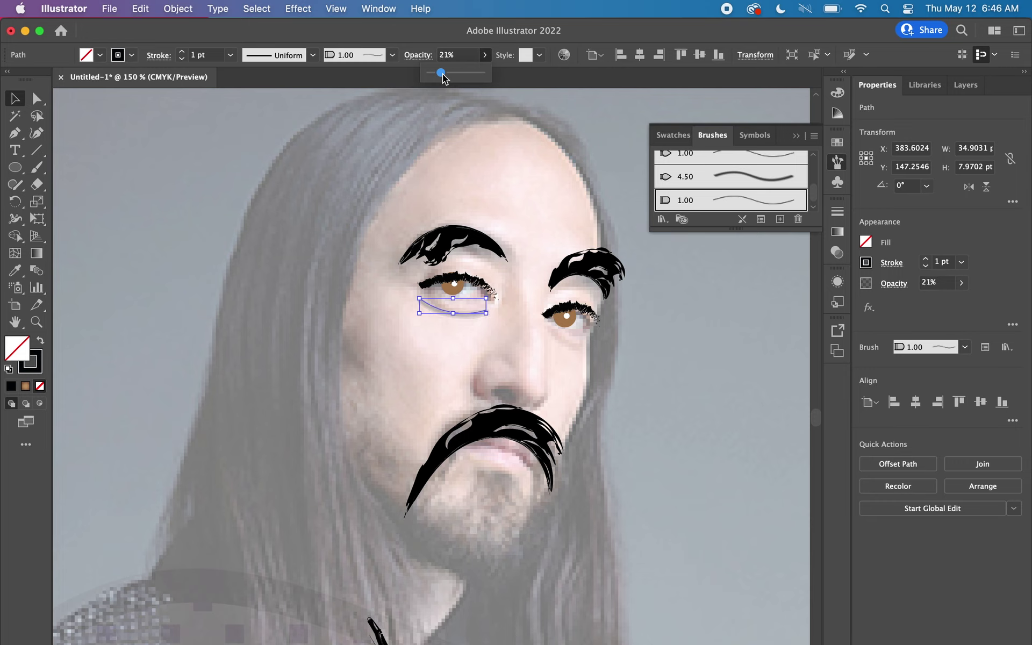
pyautogui.moveTo(444, 75); pyautogui.dragTo(456, 73)
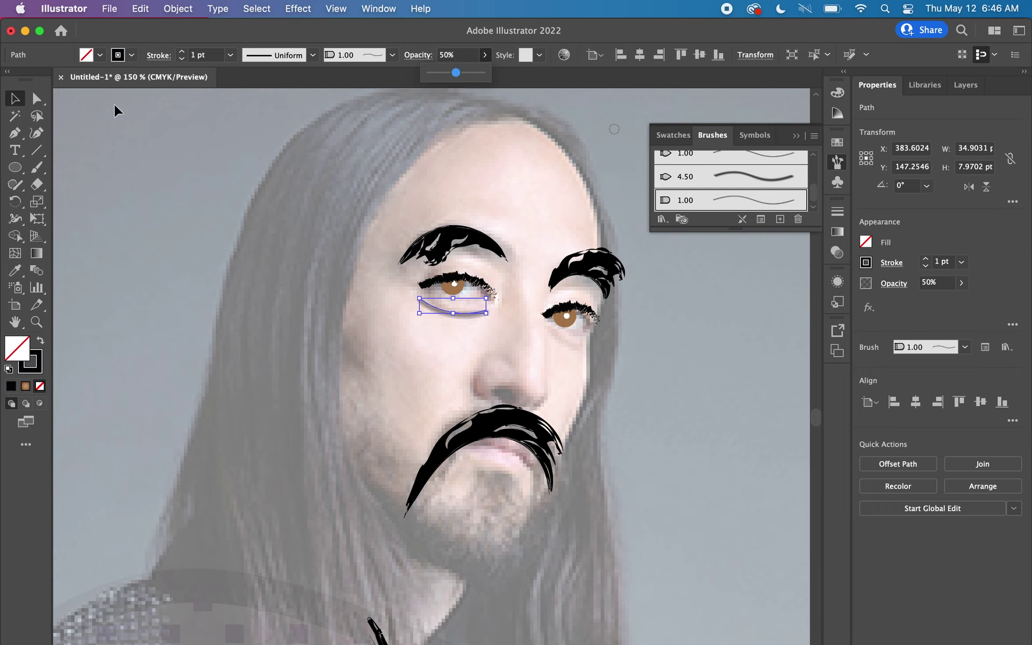
pyautogui.click(37, 168)
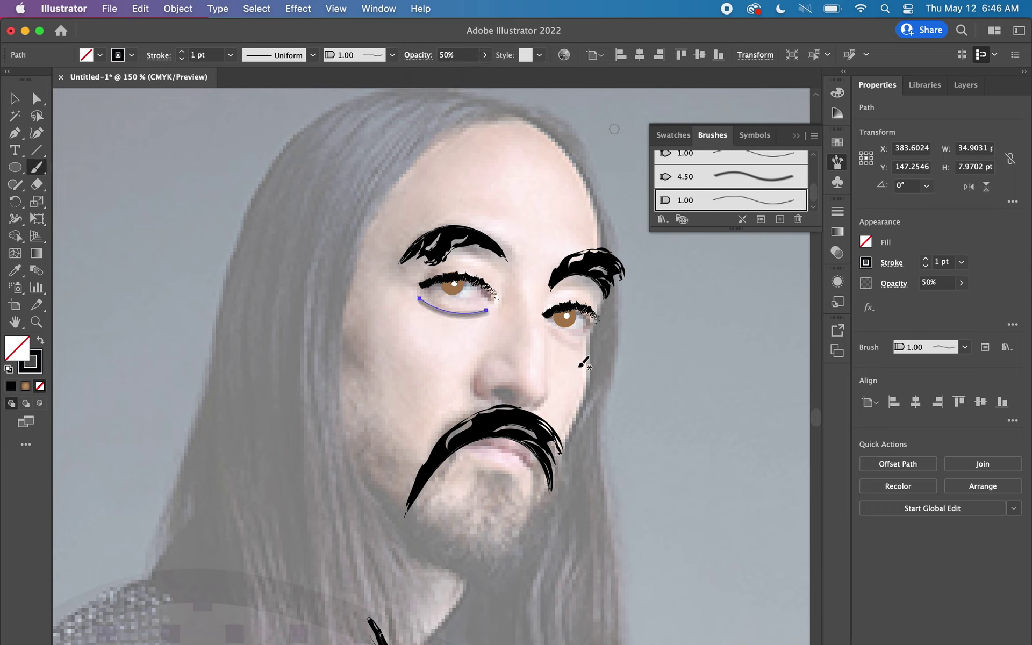
# Paint a grey arc under the right eye and a line down the nose, undoing nostril attempts
pyautogui.moveTo(544, 332); pyautogui.dragTo(588, 349)
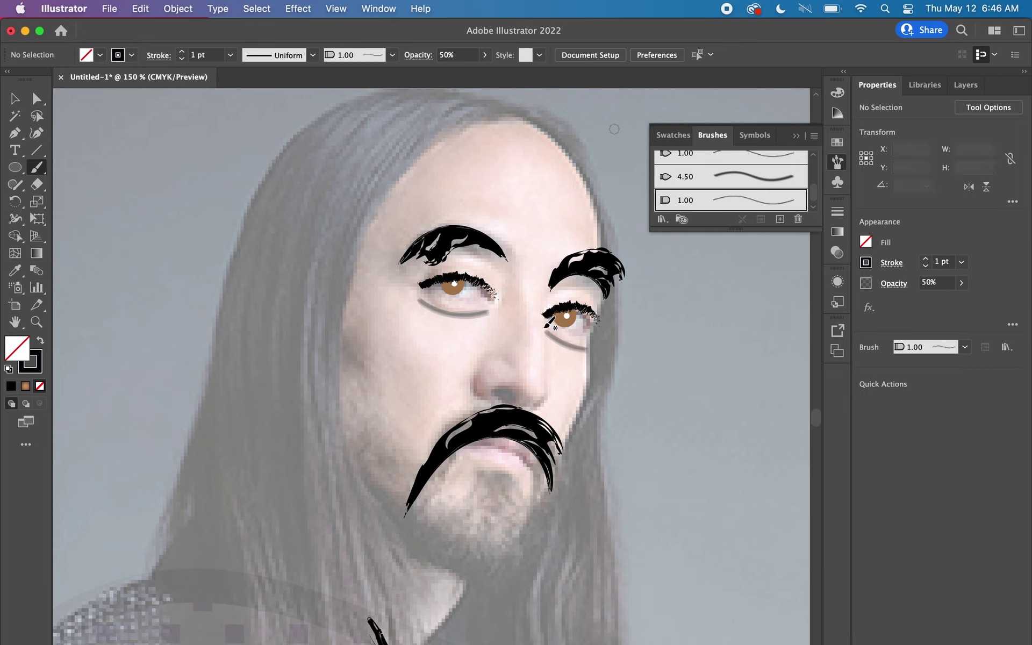
pyautogui.moveTo(546, 337); pyautogui.dragTo(536, 407)
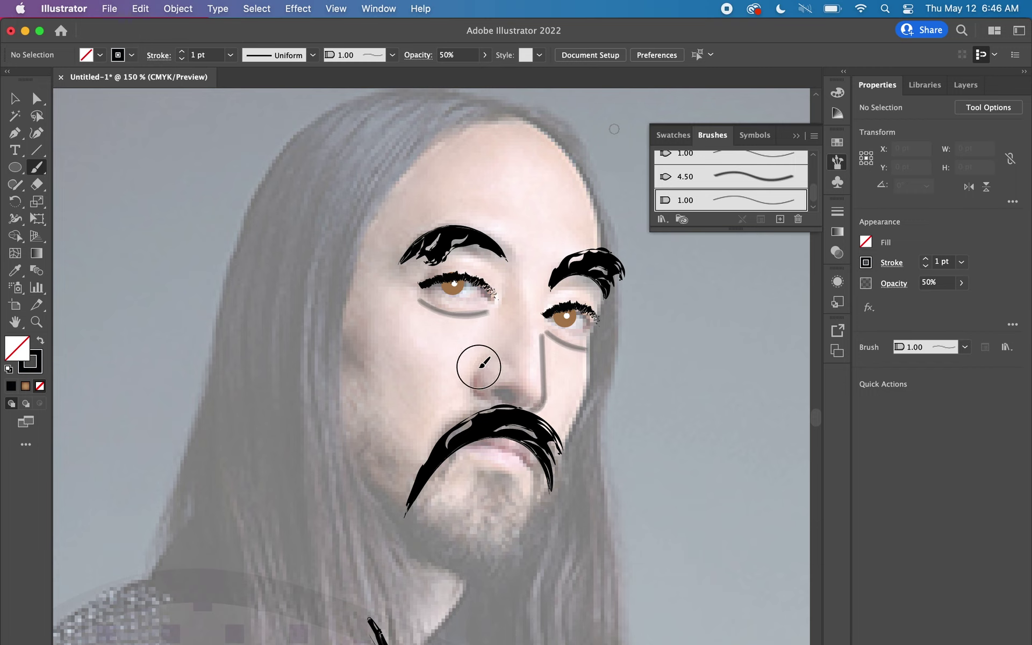
pyautogui.moveTo(478, 361); pyautogui.dragTo(484, 403)
pyautogui.press('super+z')
pyautogui.press('super+z')
pyautogui.moveTo(487, 400); pyautogui.dragTo(475, 364)
pyautogui.press('super+z')
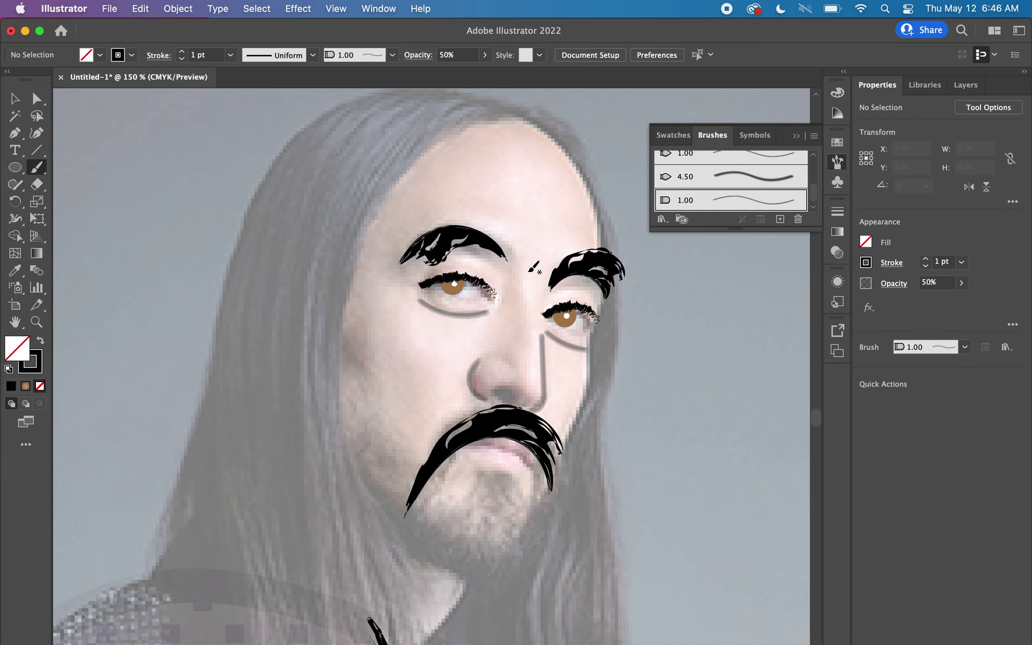
# Undo a stroke under the nostril and trace a thin line along the moustache's inner edge
pyautogui.moveTo(490, 390); pyautogui.dragTo(516, 388)
pyautogui.press('super+z')
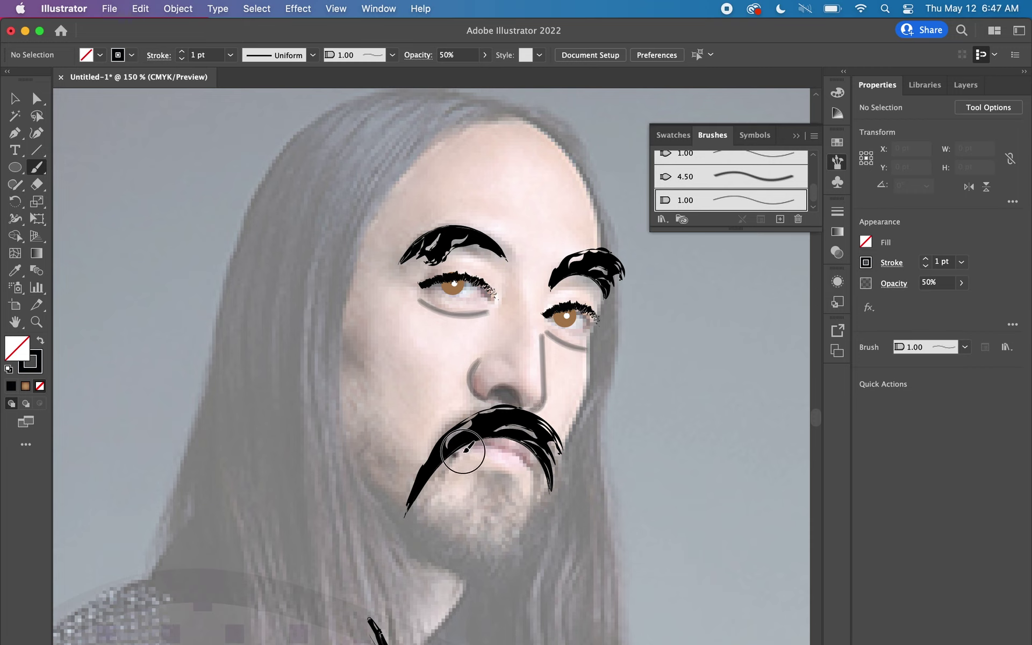
pyautogui.moveTo(461, 448); pyautogui.dragTo(541, 478)
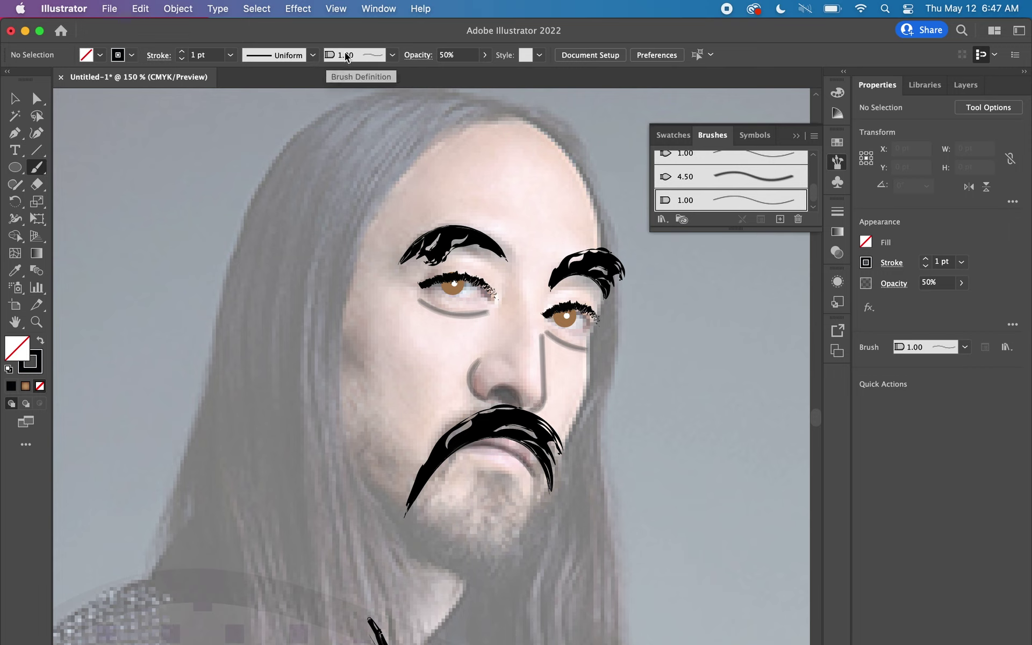
pyautogui.click(392, 56)
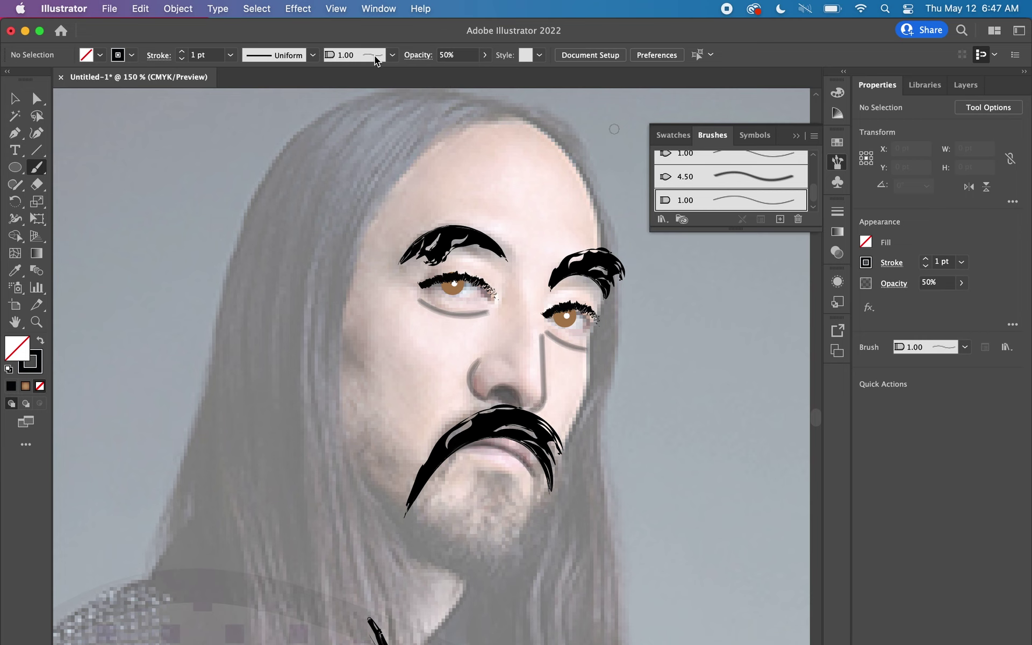
# Choose Paintbrush - Wide from Artistic_Paintbrush at 100% opacity and close the library
pyautogui.click(392, 55)
pyautogui.click(263, 164)
pyautogui.moveTo(313, 222)
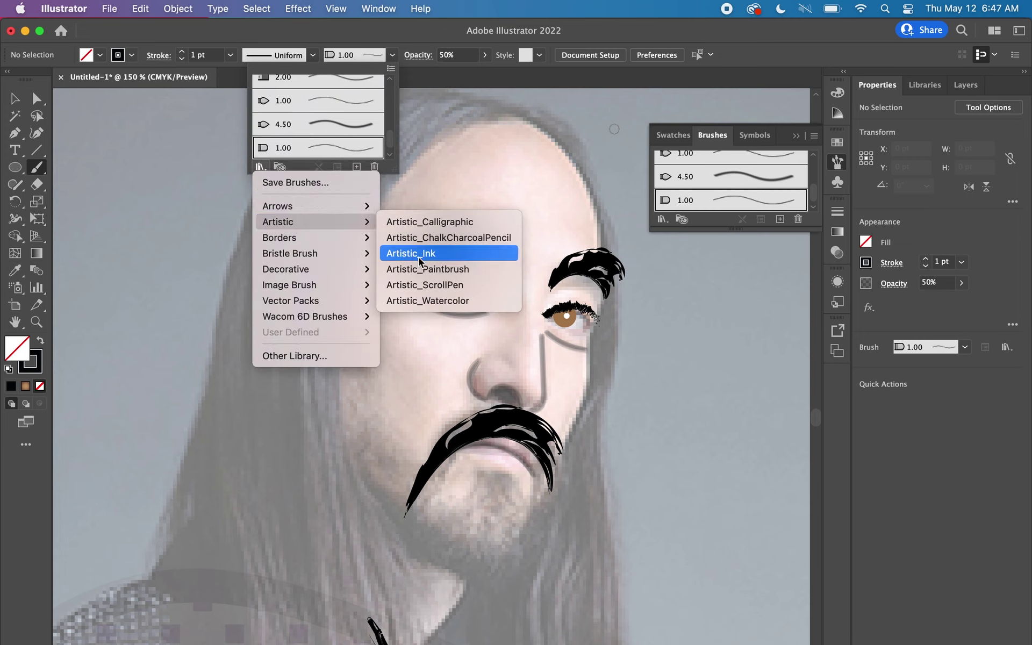
pyautogui.click(427, 269)
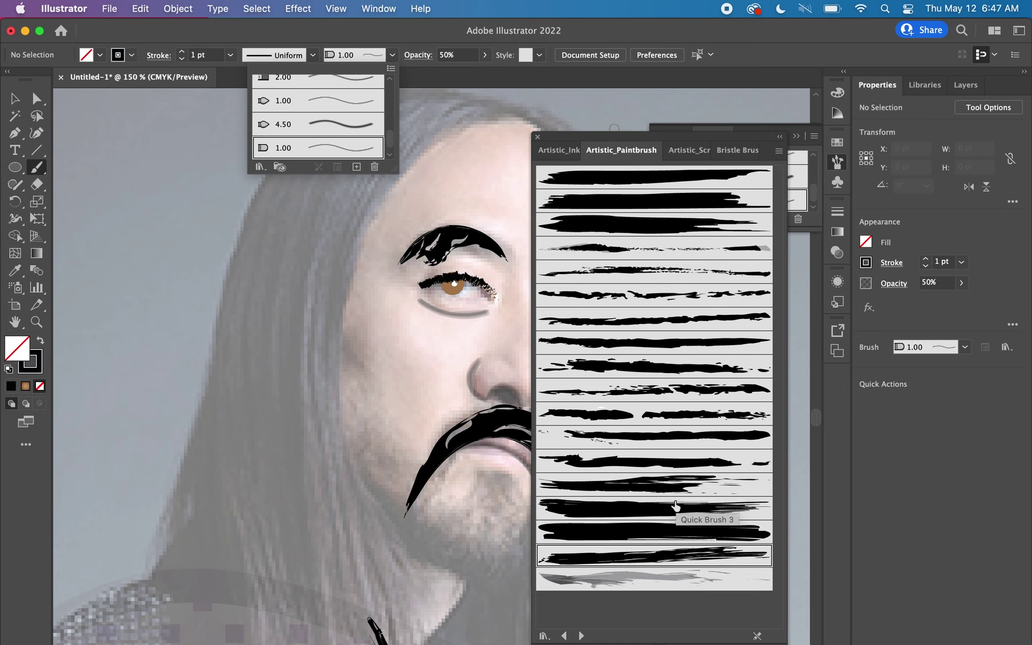
pyautogui.click(653, 535)
pyautogui.click(657, 535)
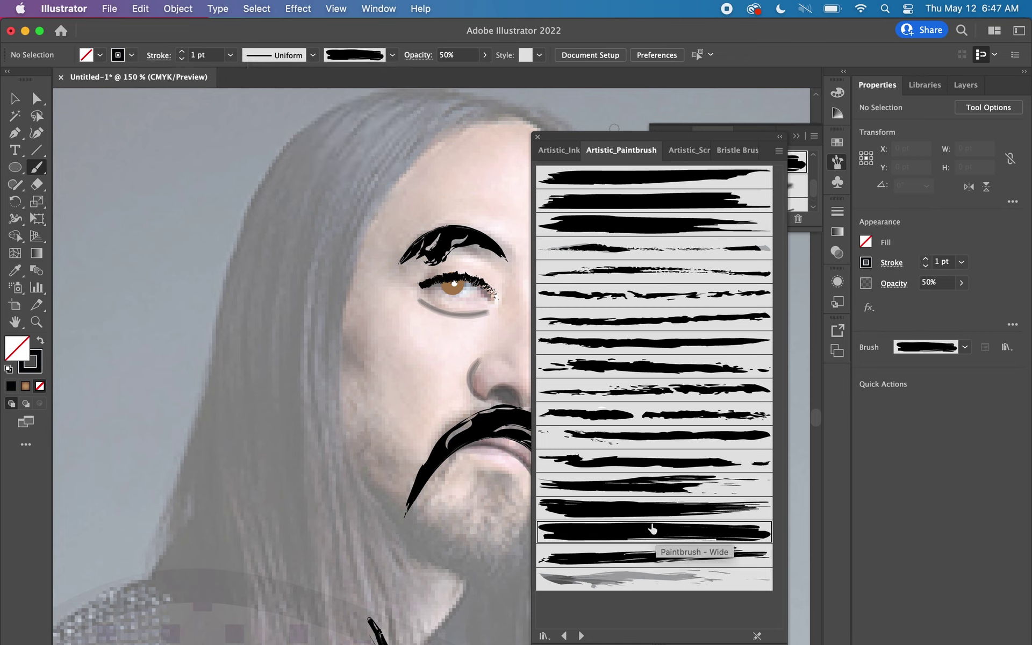
pyautogui.click(485, 58)
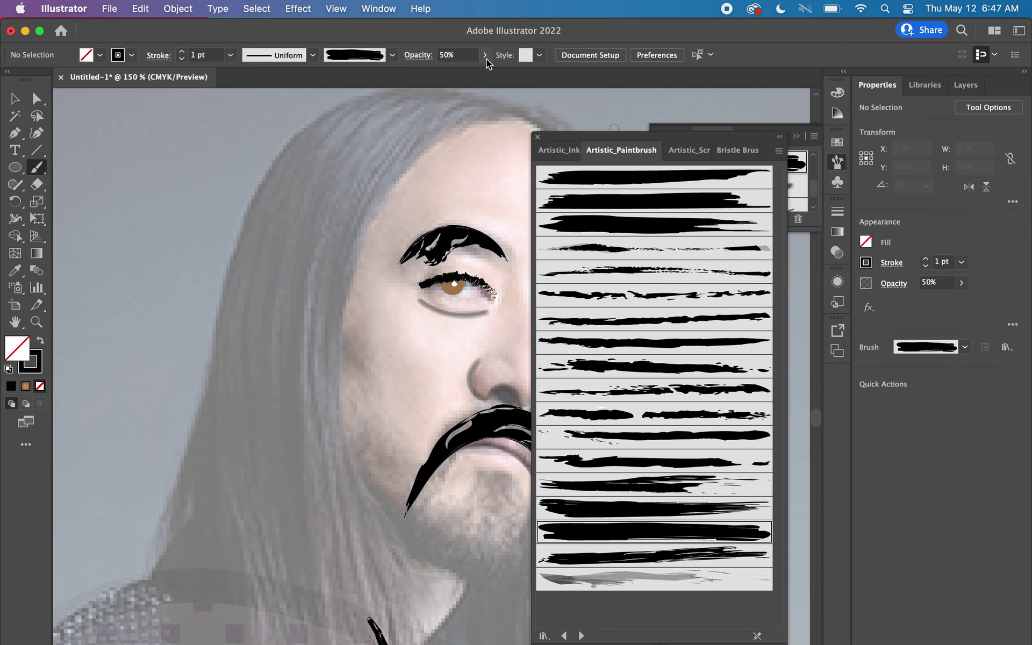
pyautogui.moveTo(458, 76); pyautogui.dragTo(477, 79)
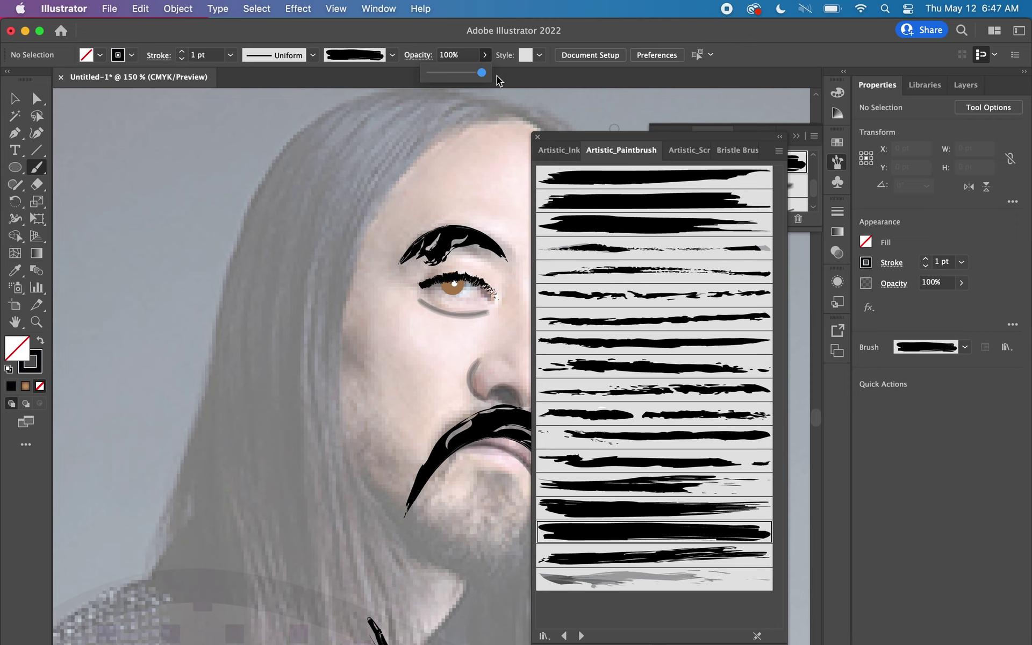
pyautogui.click(538, 136)
pyautogui.click(16, 100)
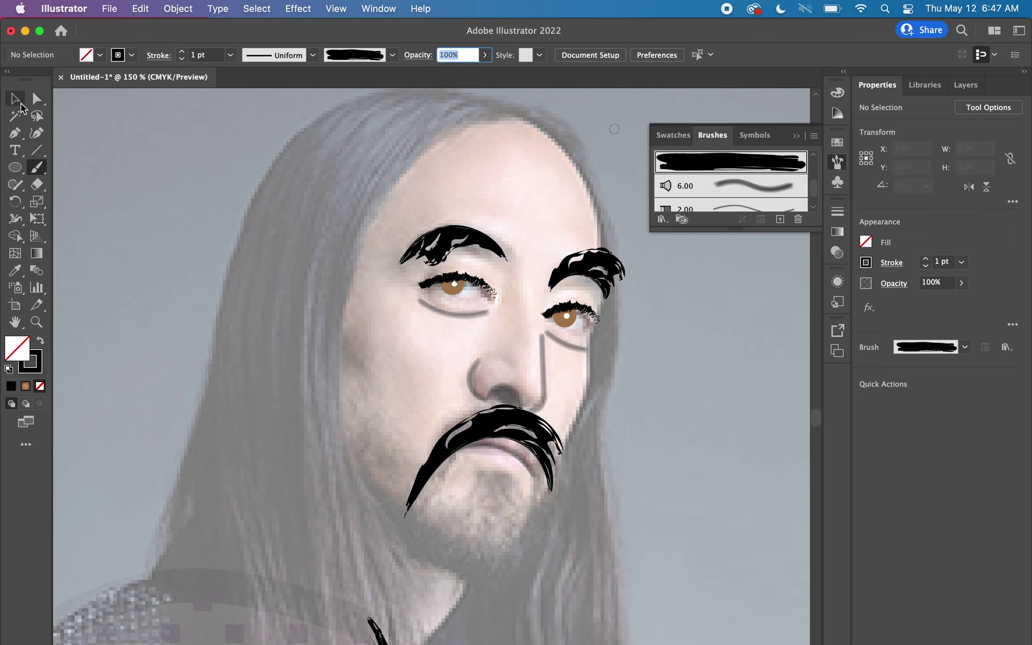
pyautogui.rightClick(511, 458)
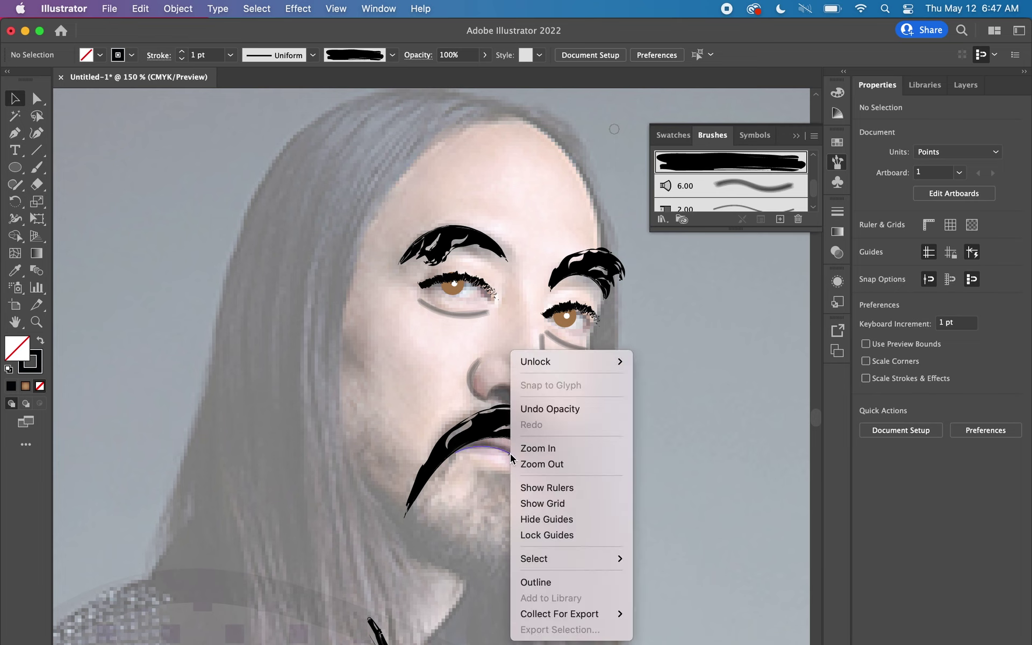
# Select the lip path under the moustache and apply a tapered Artistic_Ink brush
pyautogui.click(506, 450)
pyautogui.click(507, 450)
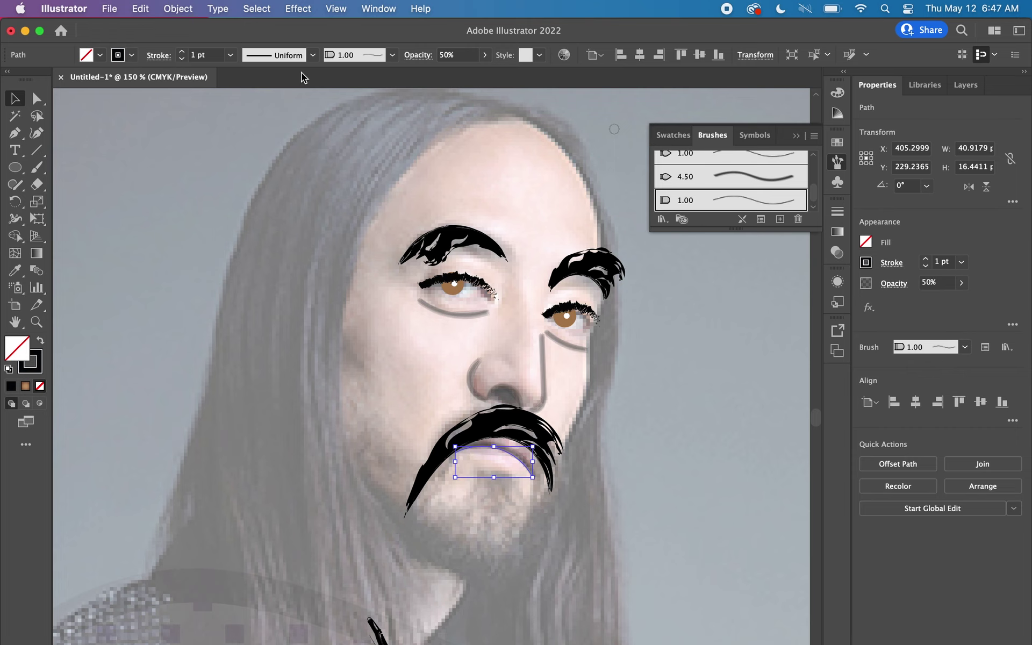
pyautogui.click(393, 55)
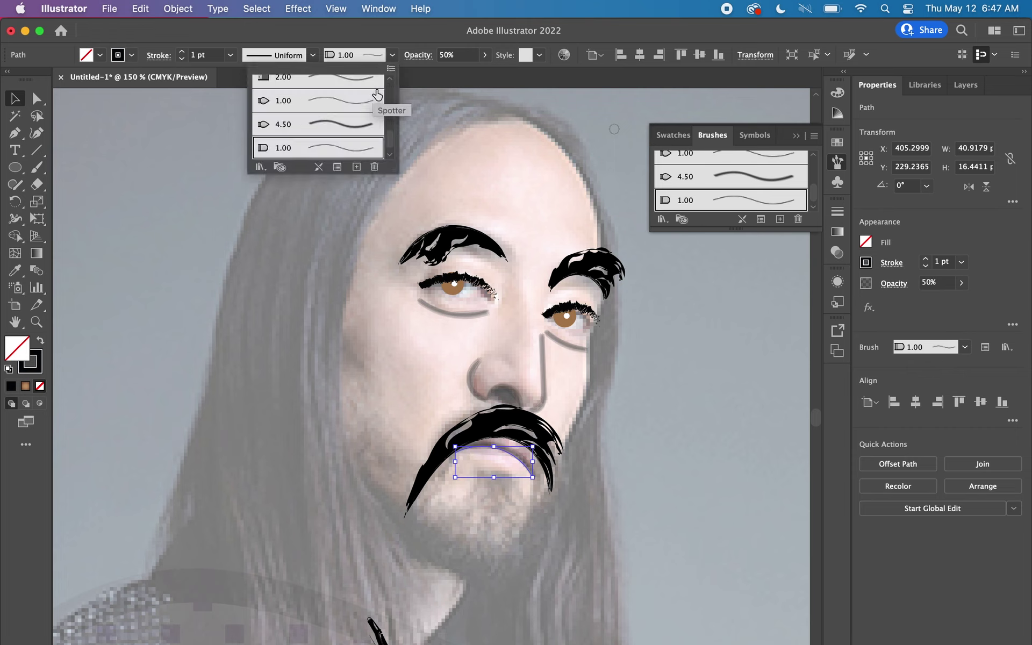
pyautogui.click(392, 54)
pyautogui.click(392, 56)
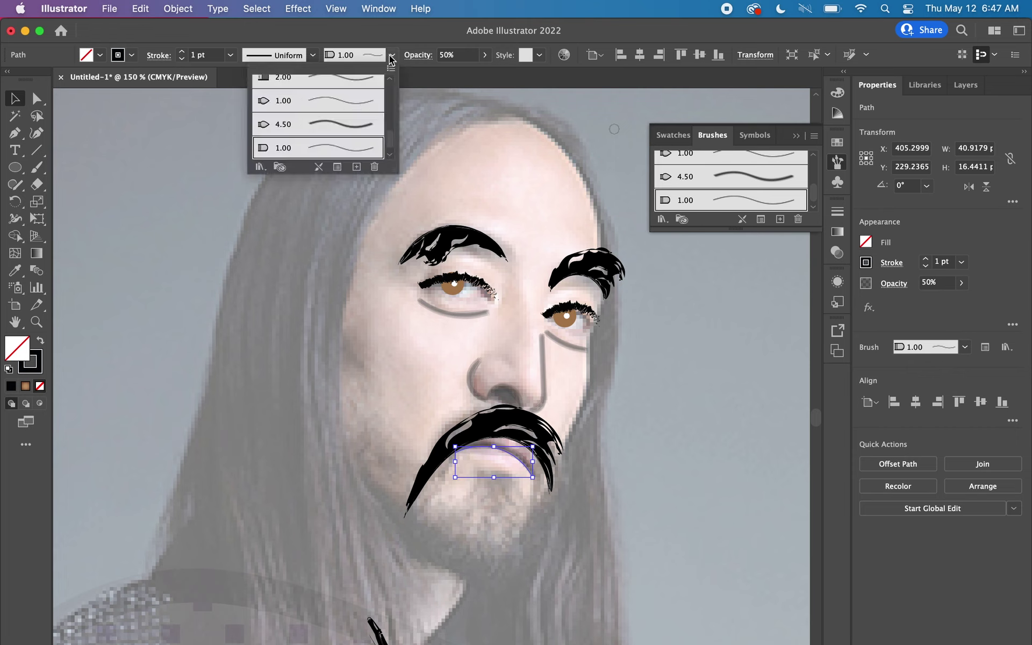
pyautogui.click(261, 168)
pyautogui.moveTo(278, 221)
pyautogui.click(430, 253)
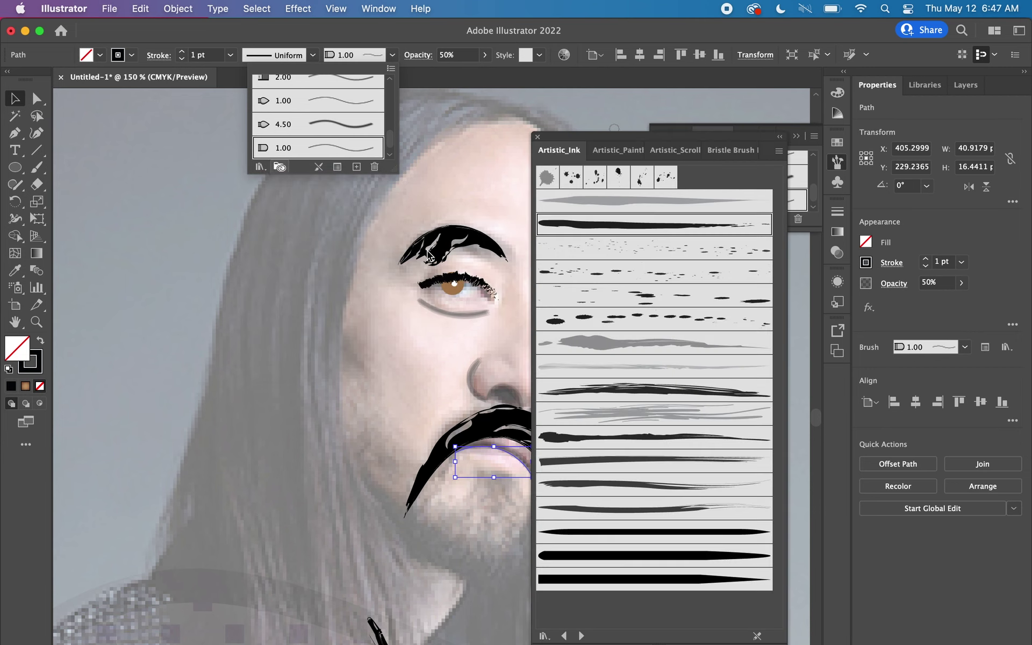
pyautogui.click(650, 583)
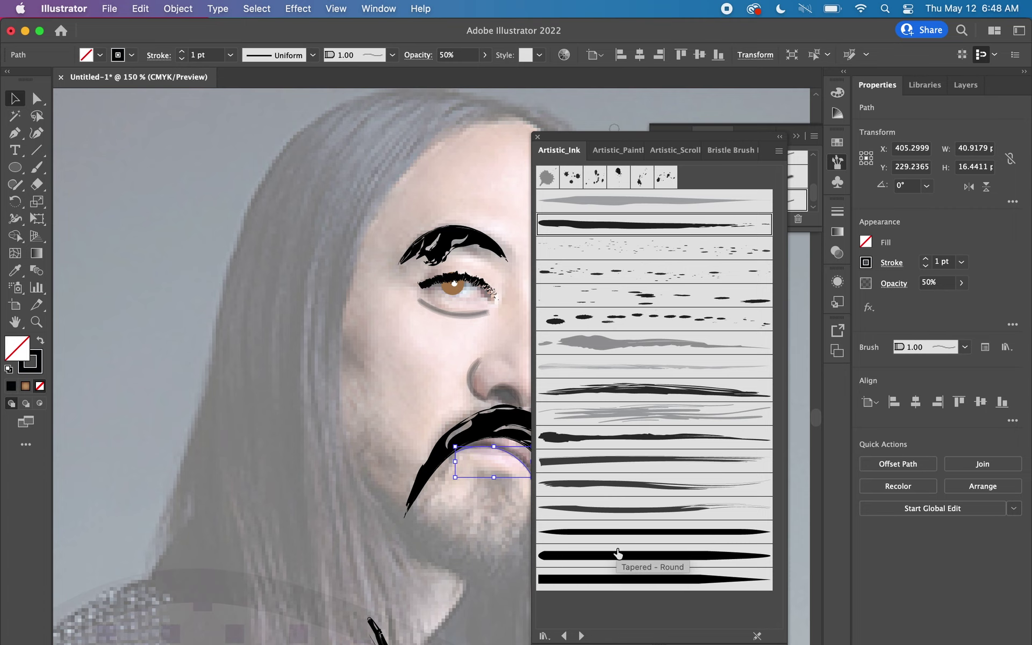
pyautogui.click(614, 586)
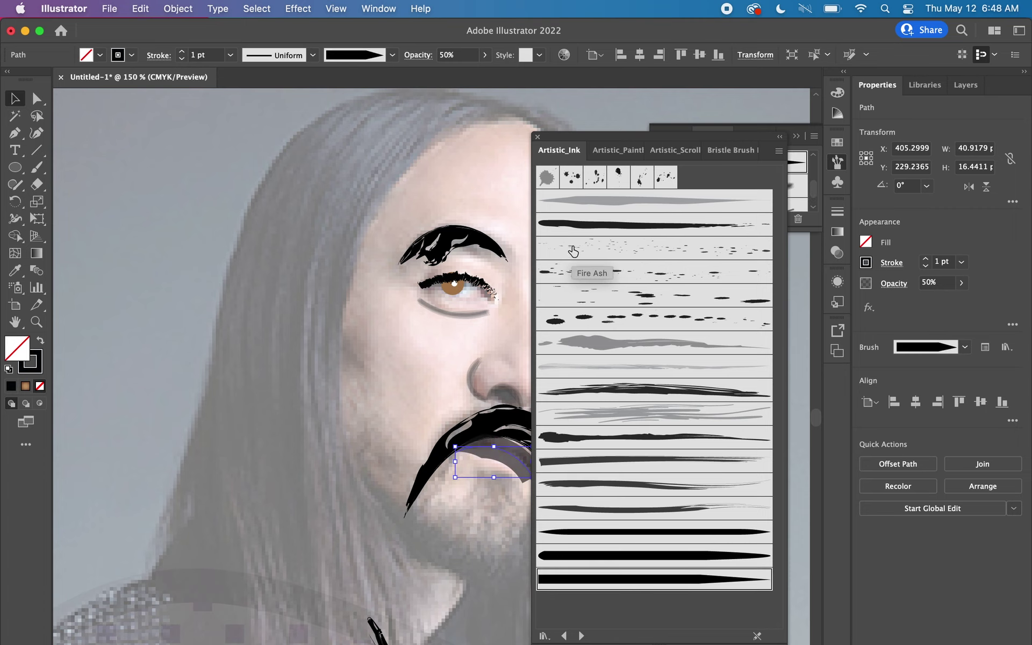
# Switch the lip to a rough brush from Artistic_ChalkCharcoalPencil and close that library
pyautogui.click(619, 150)
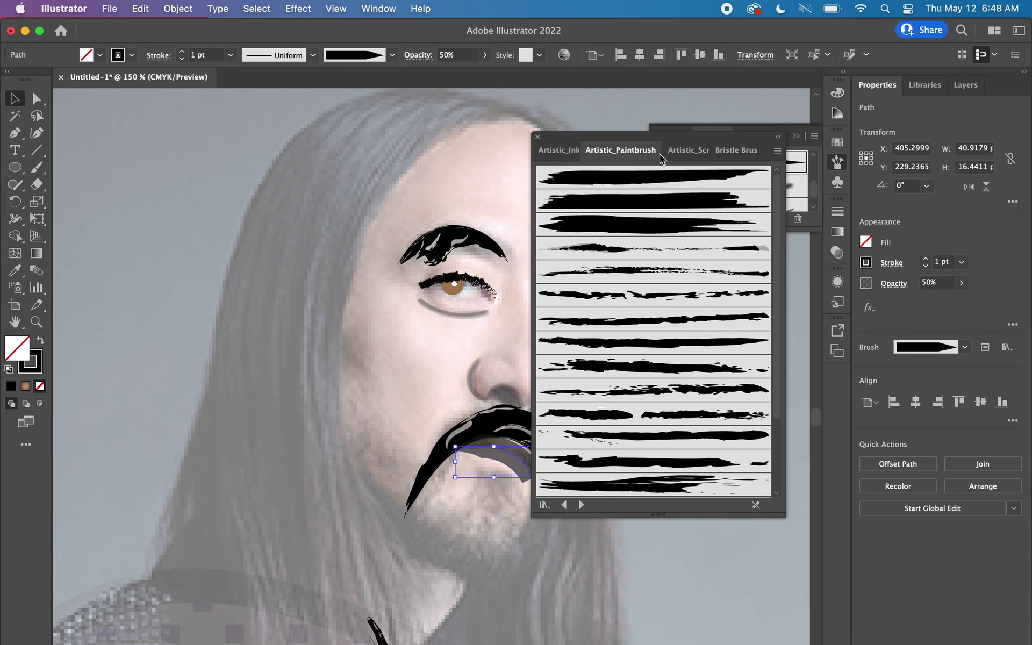
pyautogui.click(685, 150)
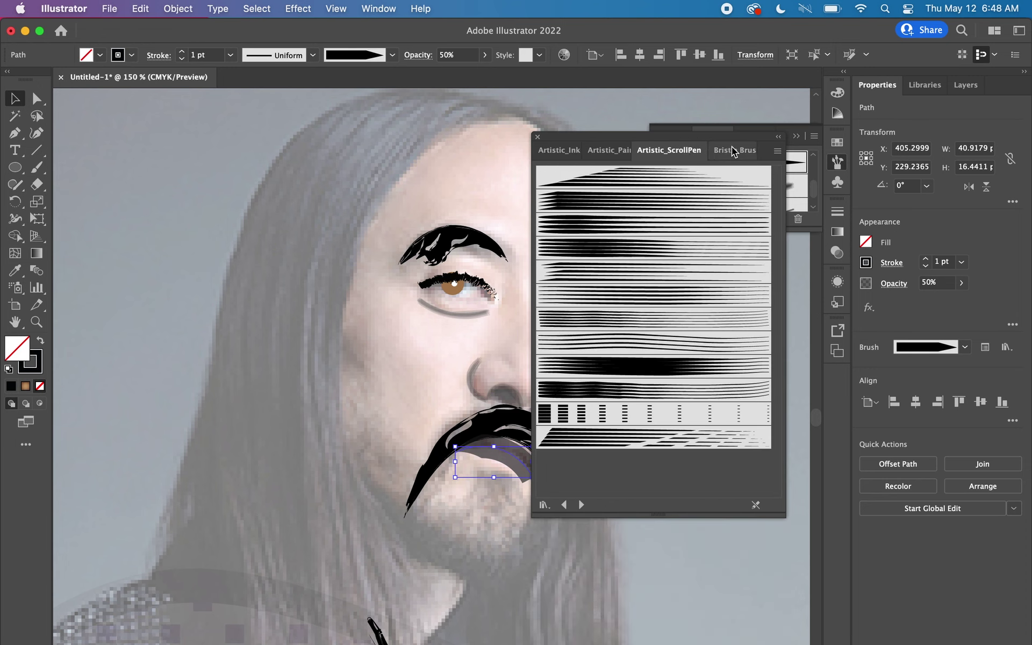
pyautogui.click(734, 151)
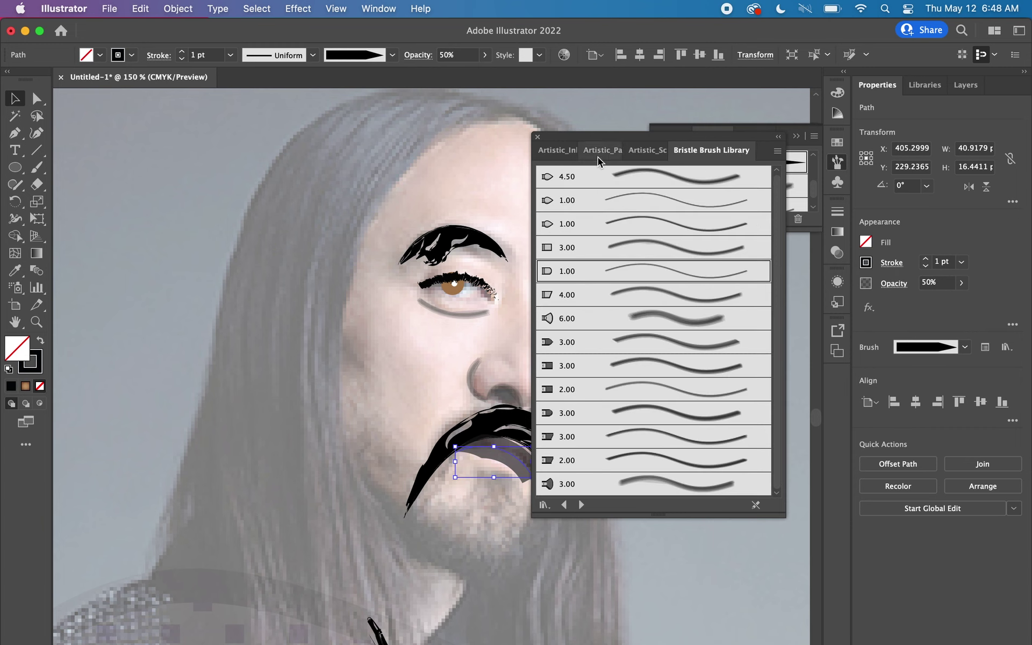
pyautogui.click(543, 506)
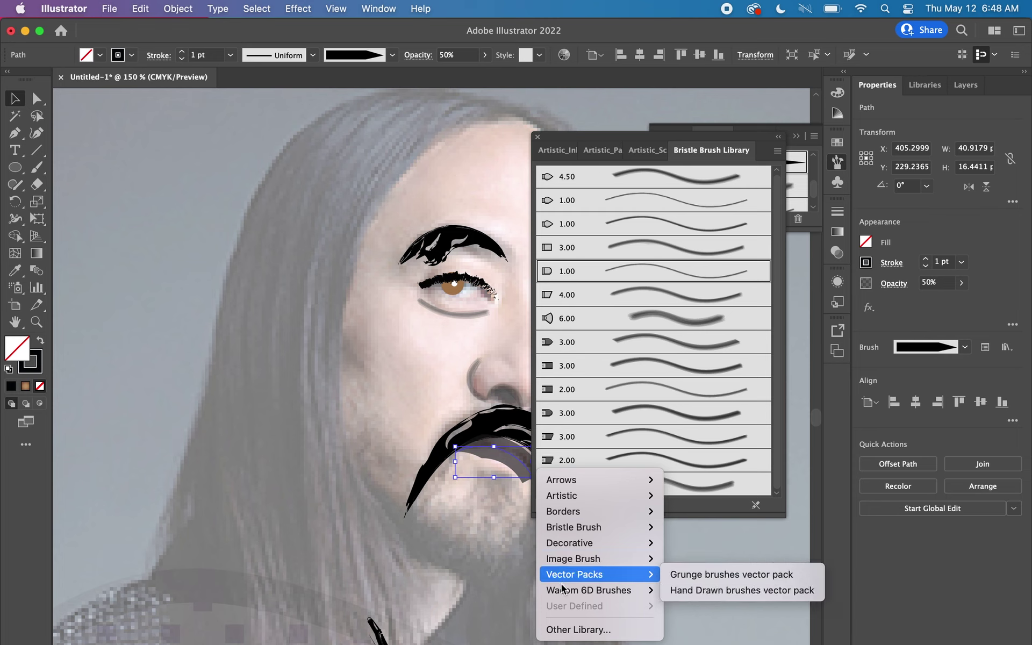
pyautogui.moveTo(562, 495)
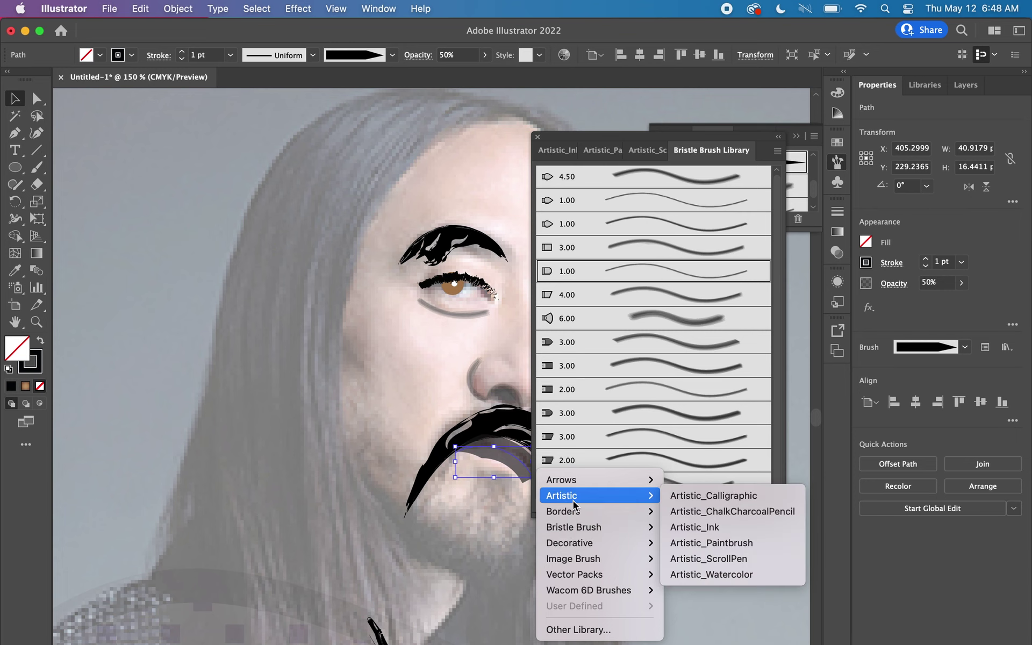
pyautogui.click(707, 511)
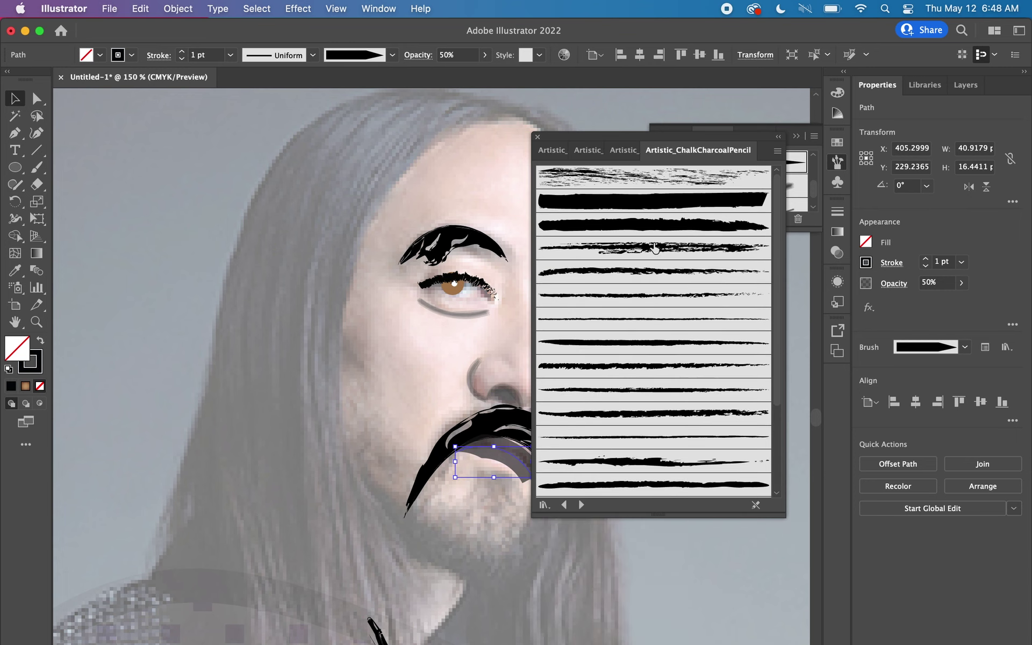
pyautogui.click(637, 204)
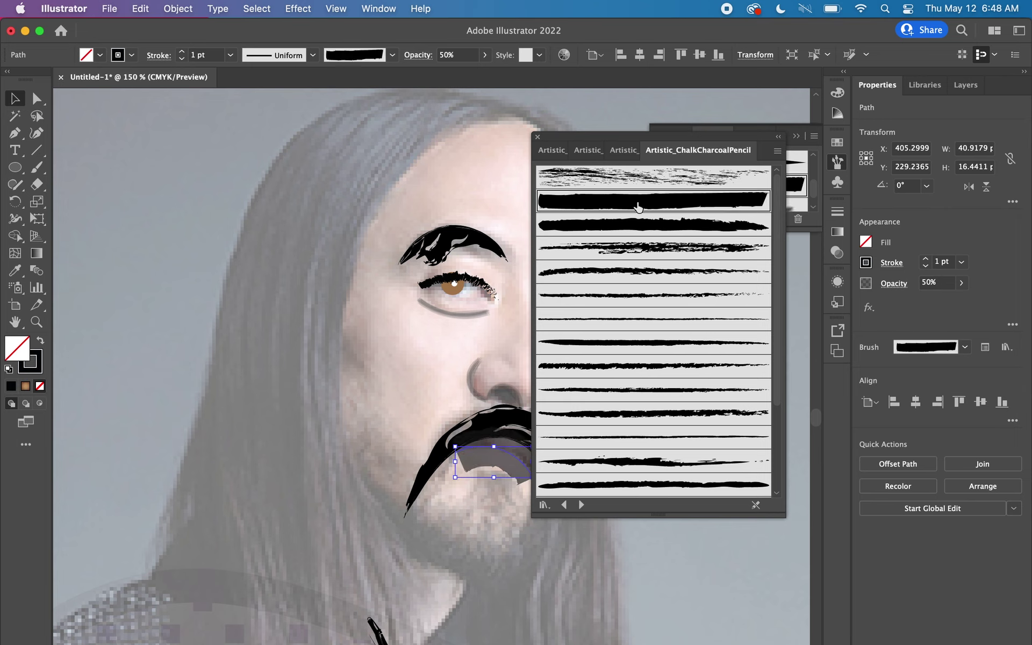
pyautogui.click(538, 139)
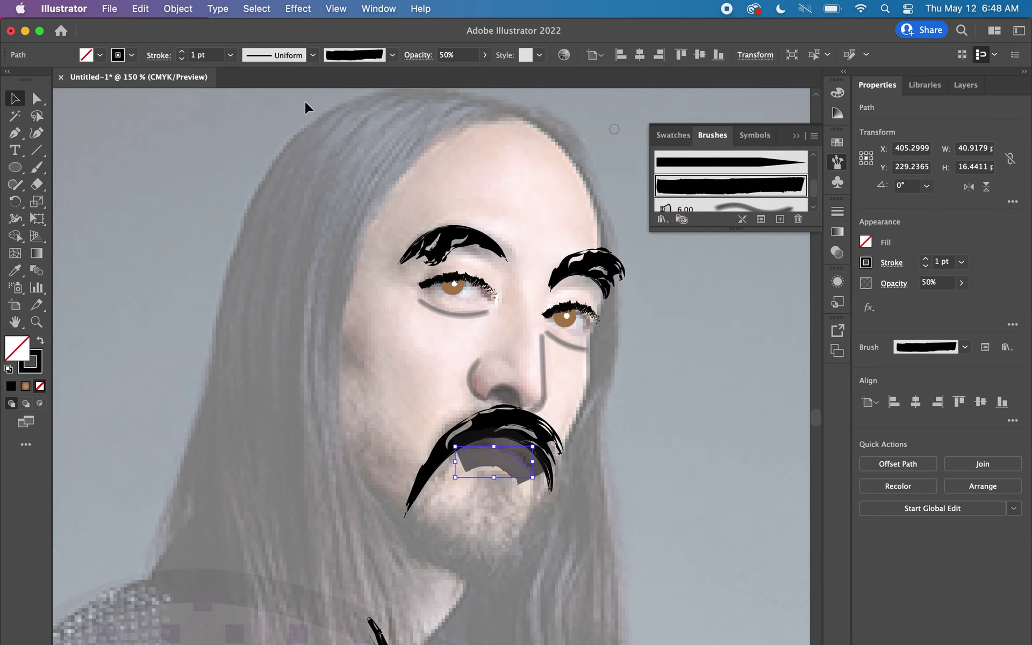
# Give the lip stroke Width Profile 1 and set its fill to None
pyautogui.click(311, 56)
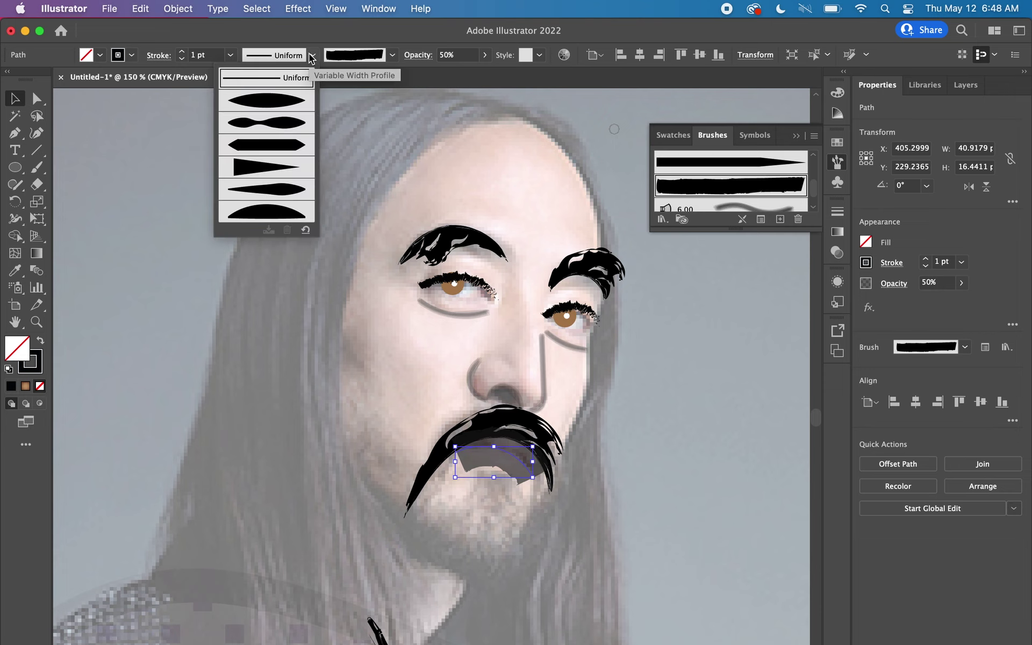
pyautogui.click(285, 101)
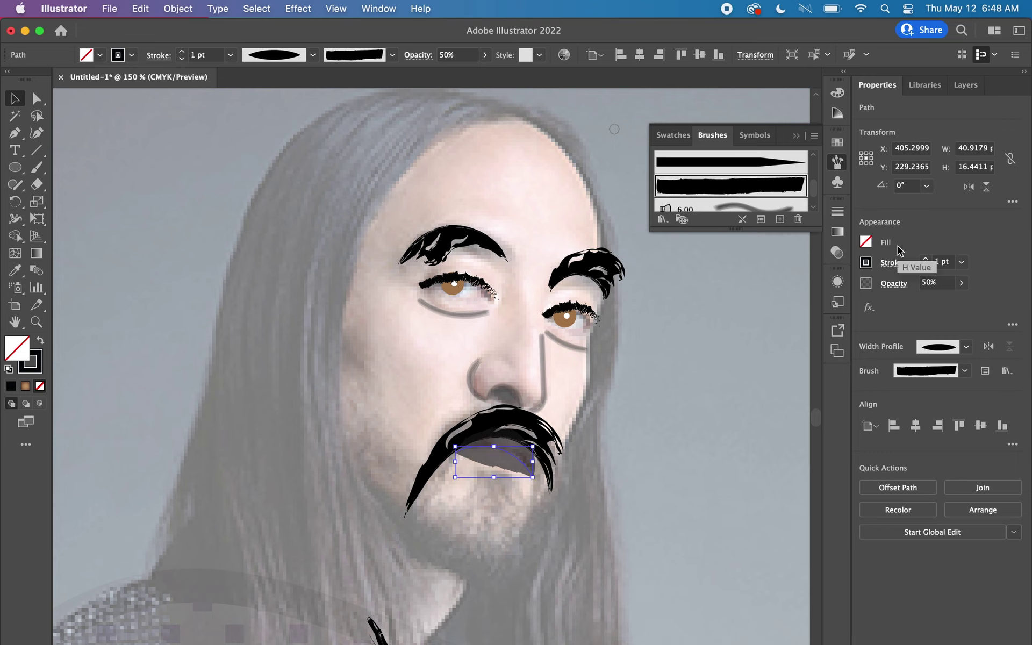
pyautogui.click(866, 243)
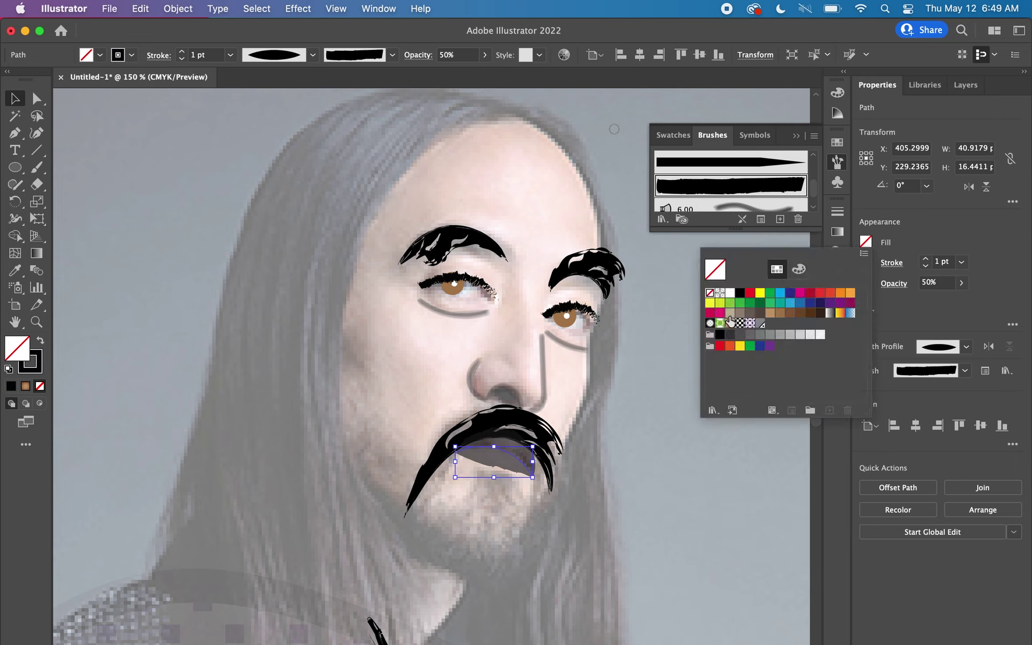
pyautogui.click(720, 314)
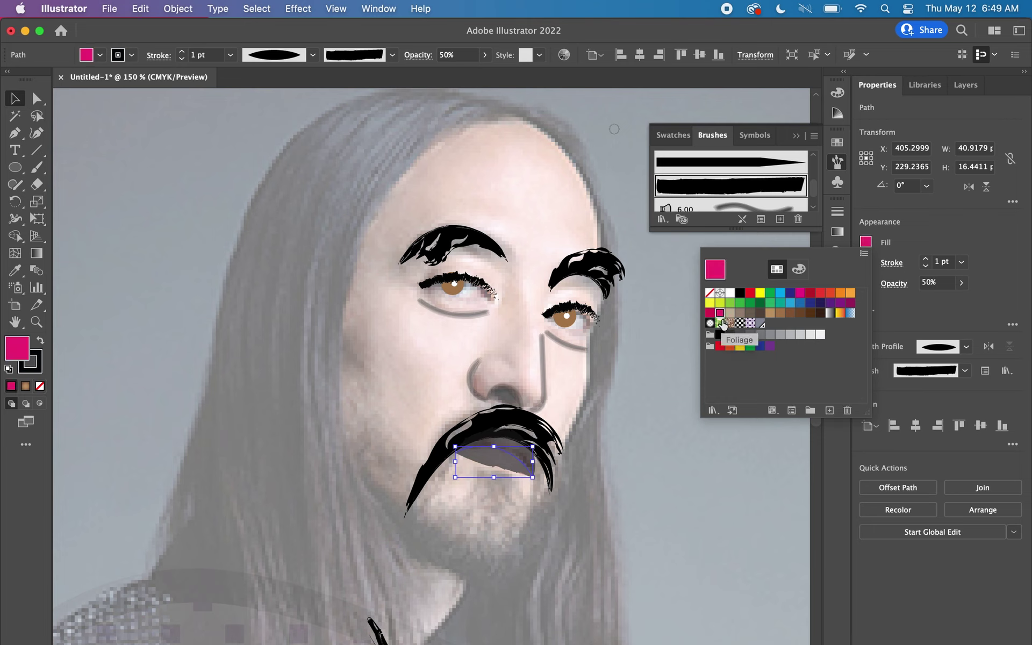
pyautogui.click(924, 237)
pyautogui.click(865, 243)
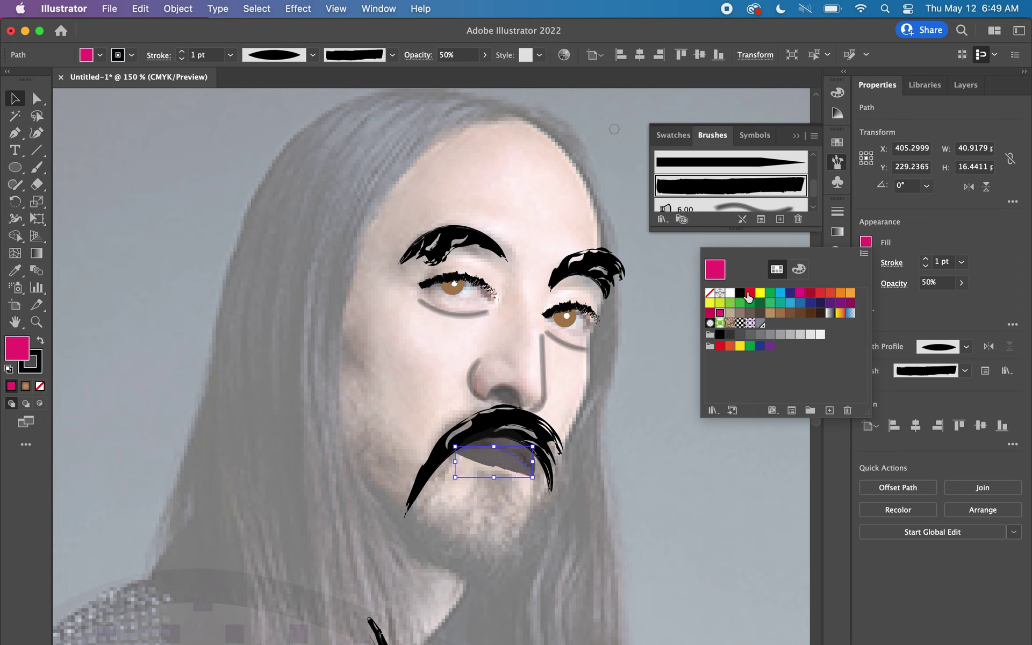
pyautogui.click(710, 293)
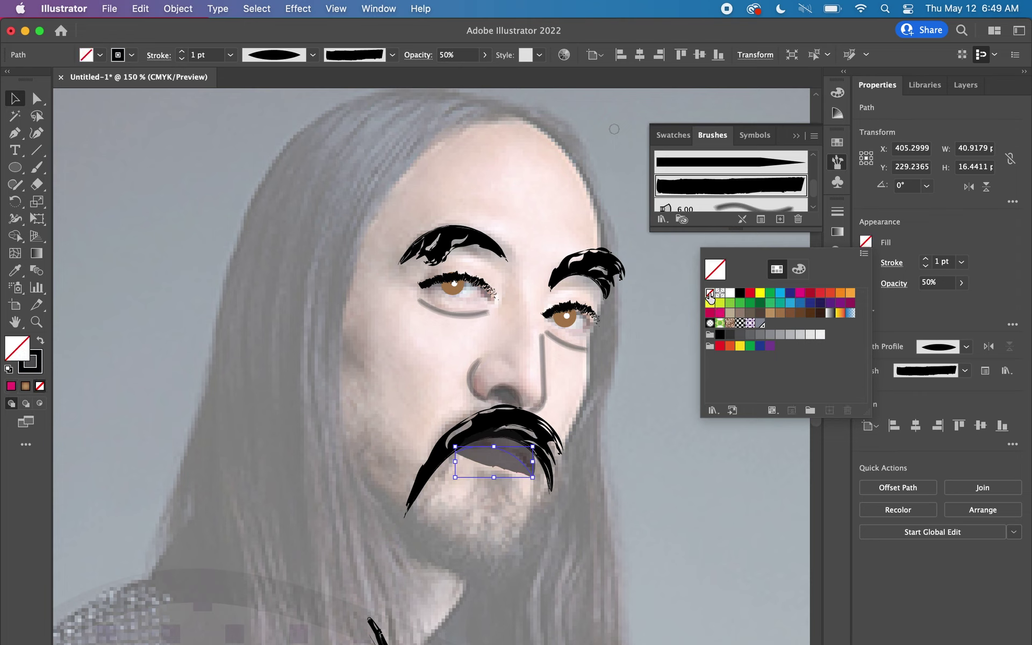
# Make the lip stroke magenta, then lighten it to pink with M around 59
pyautogui.click(866, 264)
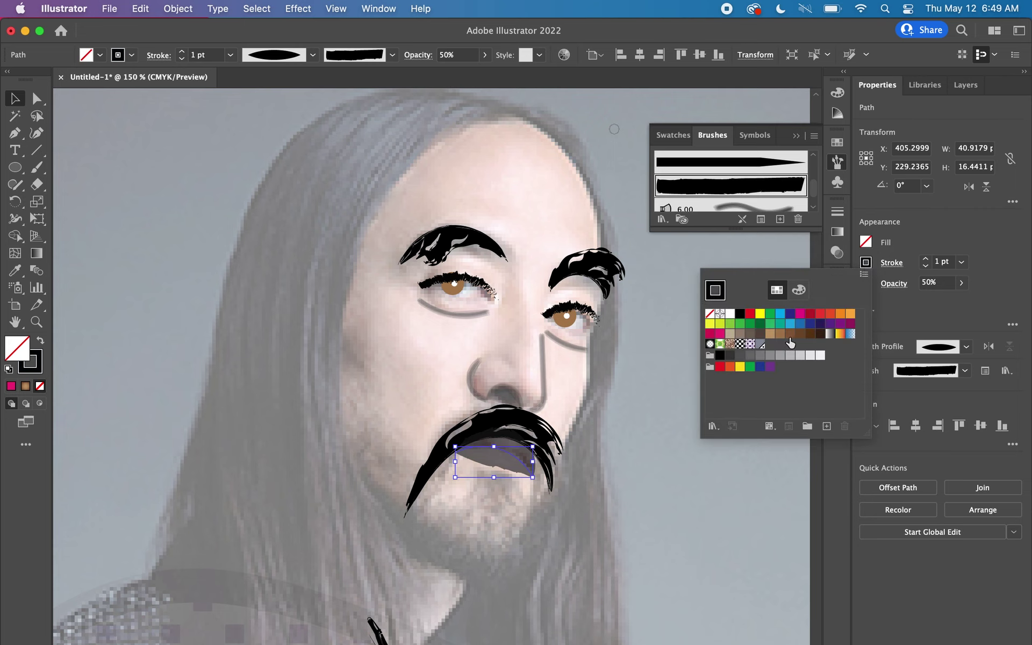
pyautogui.click(800, 314)
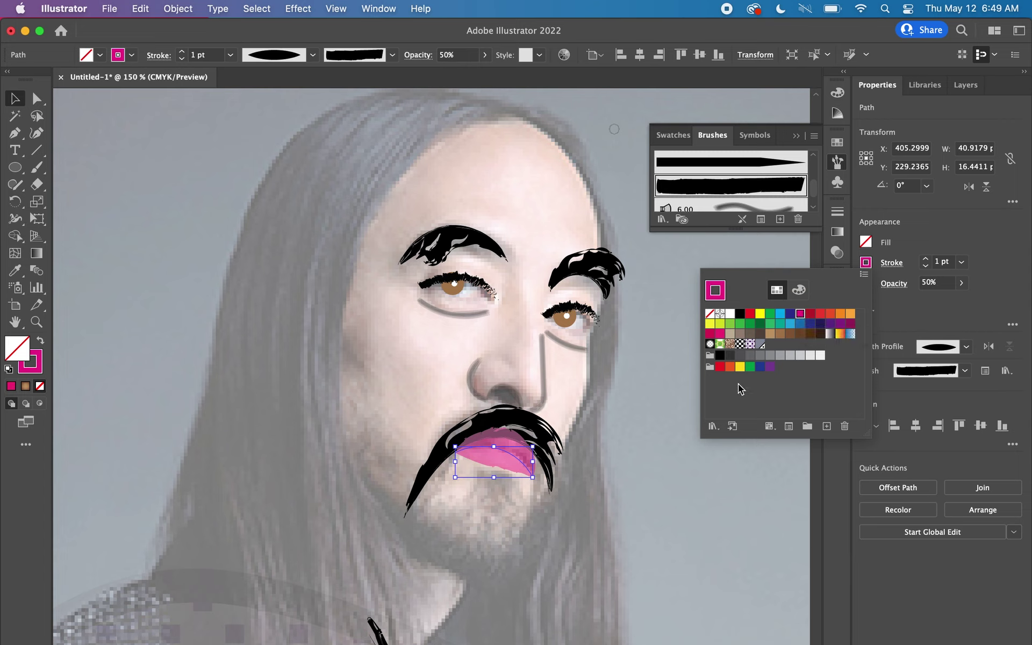
pyautogui.click(799, 290)
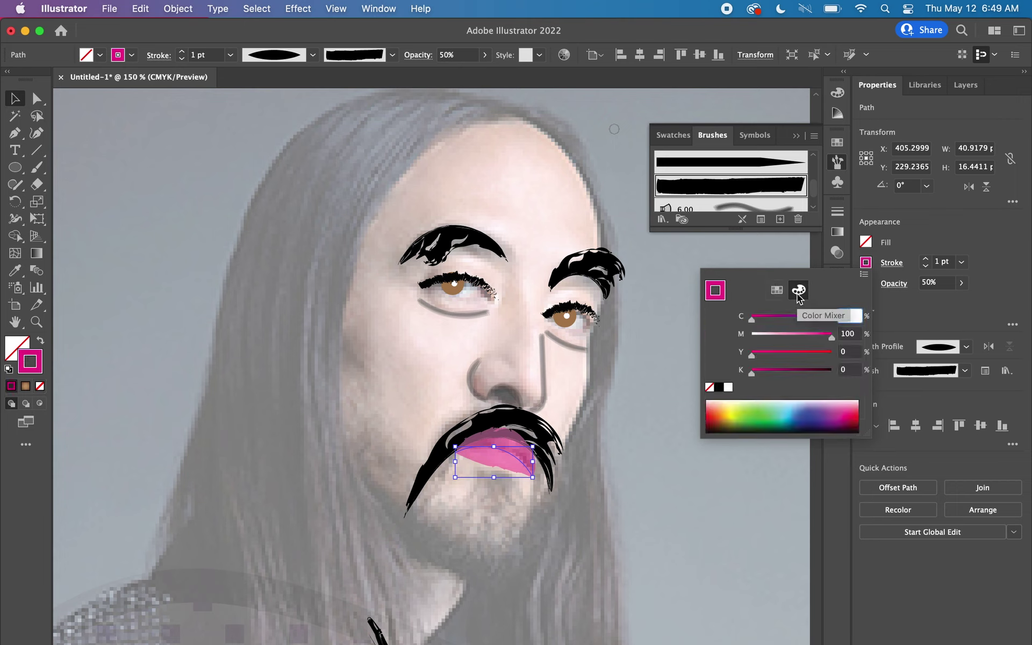
pyautogui.moveTo(831, 335); pyautogui.dragTo(793, 336)
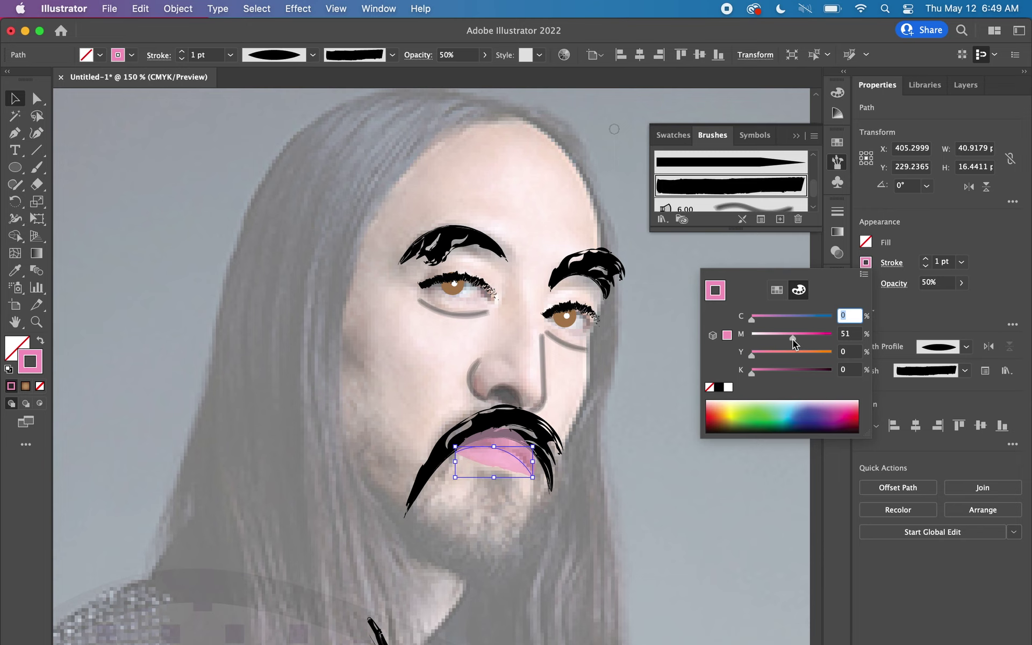
pyautogui.moveTo(792, 339); pyautogui.dragTo(800, 337)
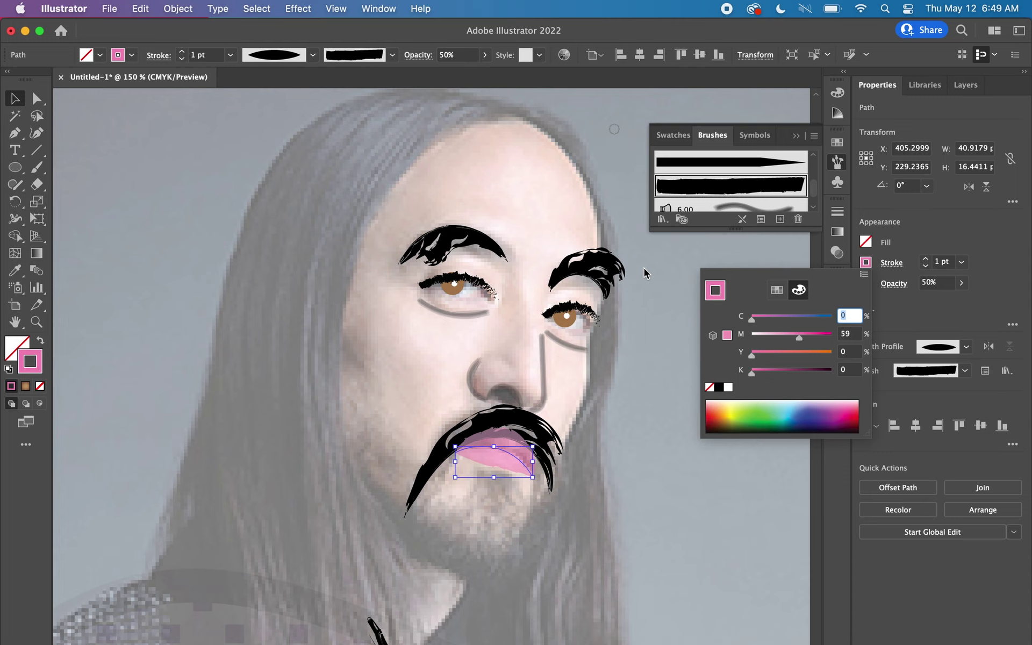
pyautogui.press('Return')
# Drag the lip path to the bottom of the Face layer, behind the moustache
pyautogui.click(960, 89)
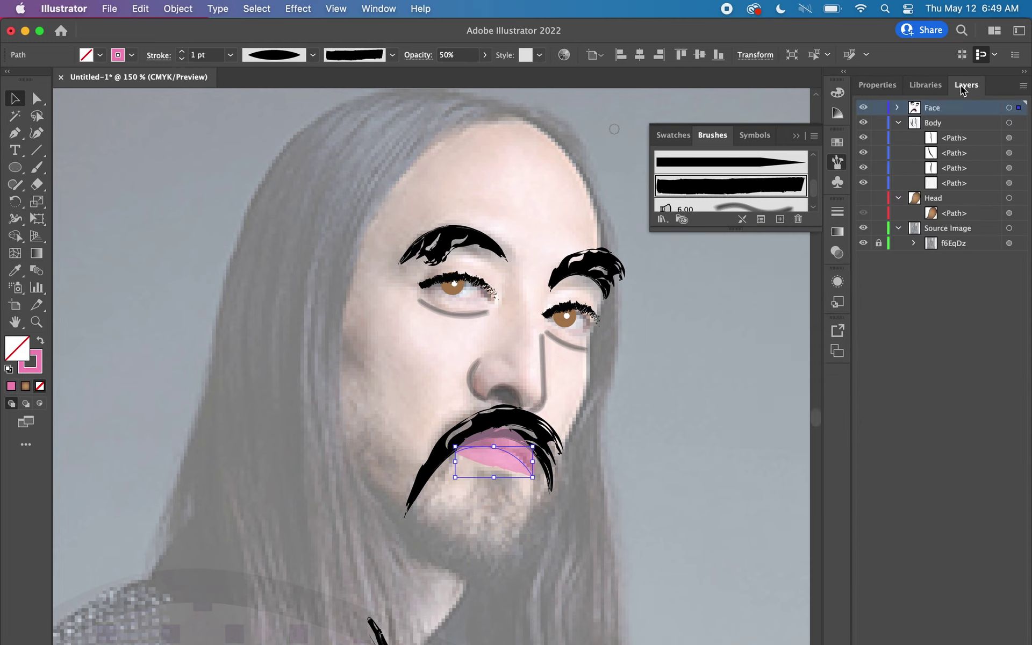
pyautogui.click(896, 108)
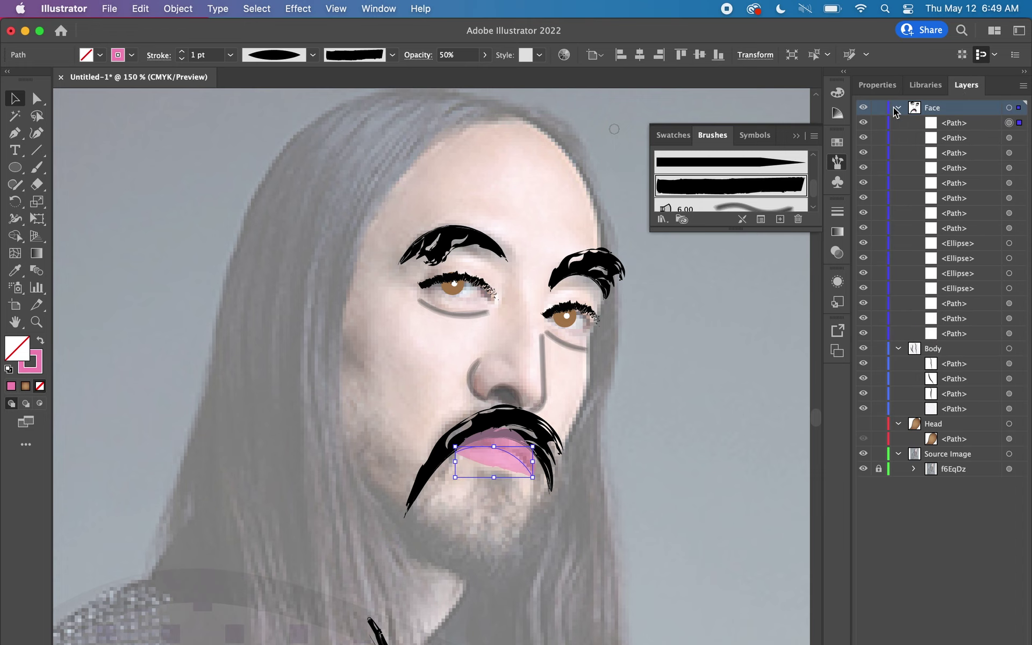
pyautogui.click(863, 123)
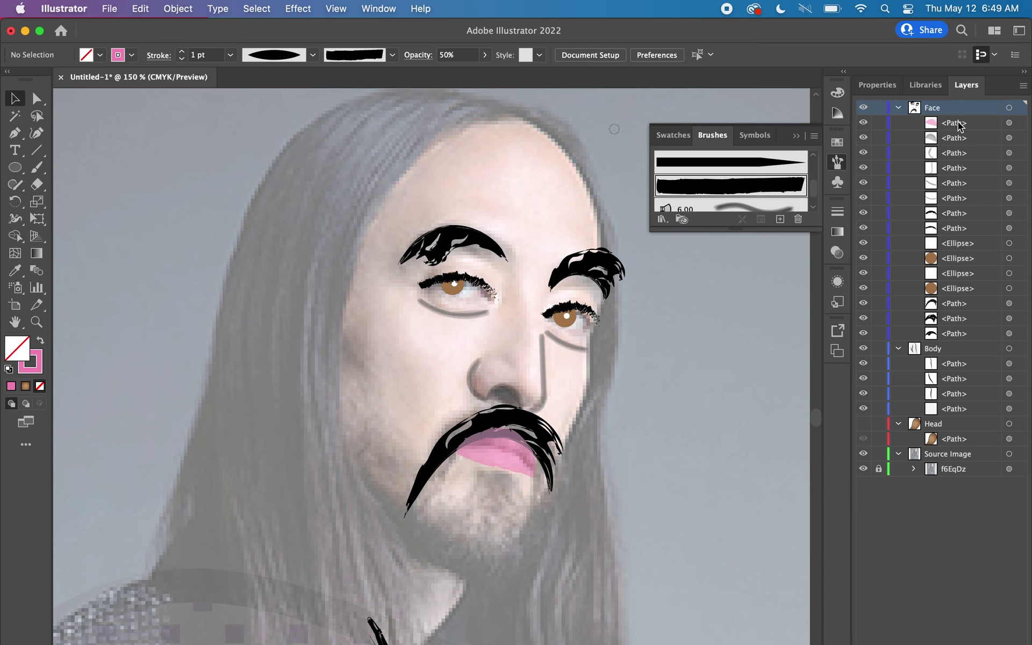
pyautogui.moveTo(958, 125); pyautogui.dragTo(960, 347)
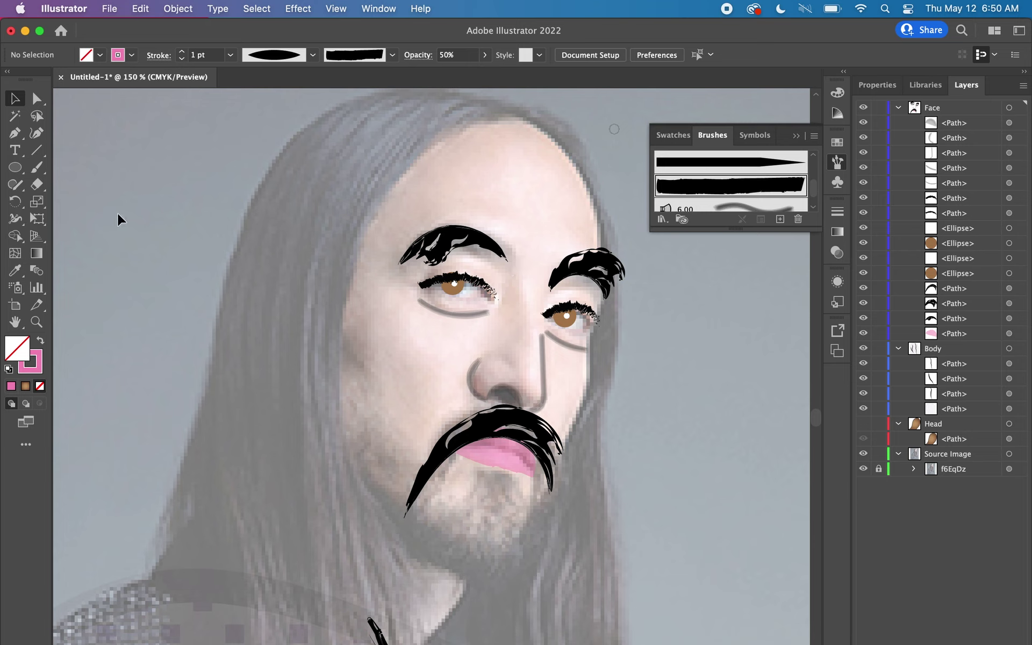
pyautogui.click(37, 168)
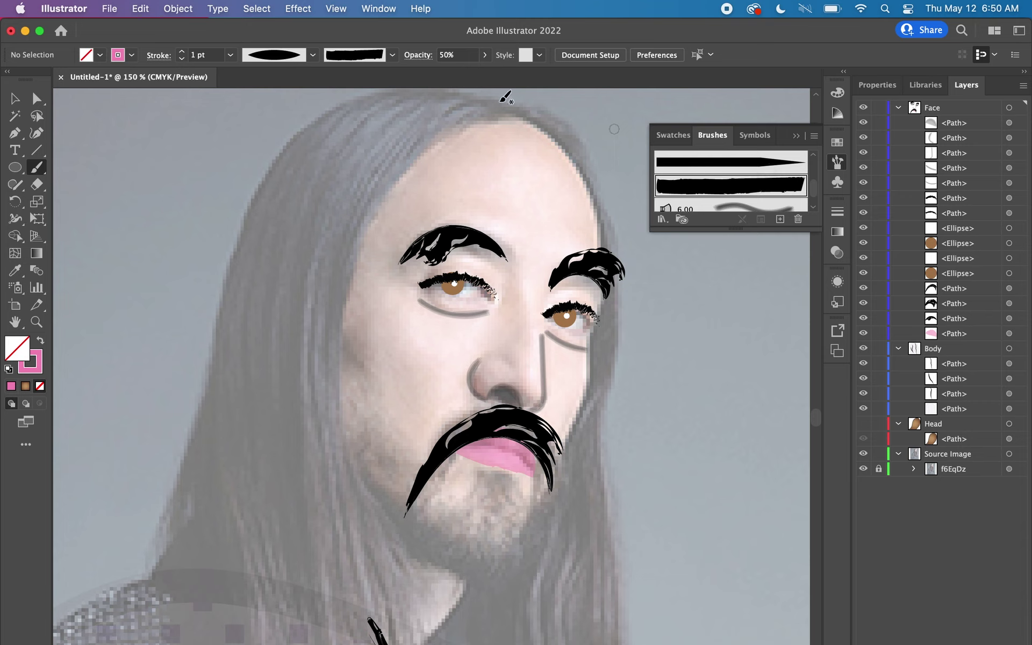
# Reopen and then close the Artistic_Paintbrush brush library
pyautogui.click(179, 8)
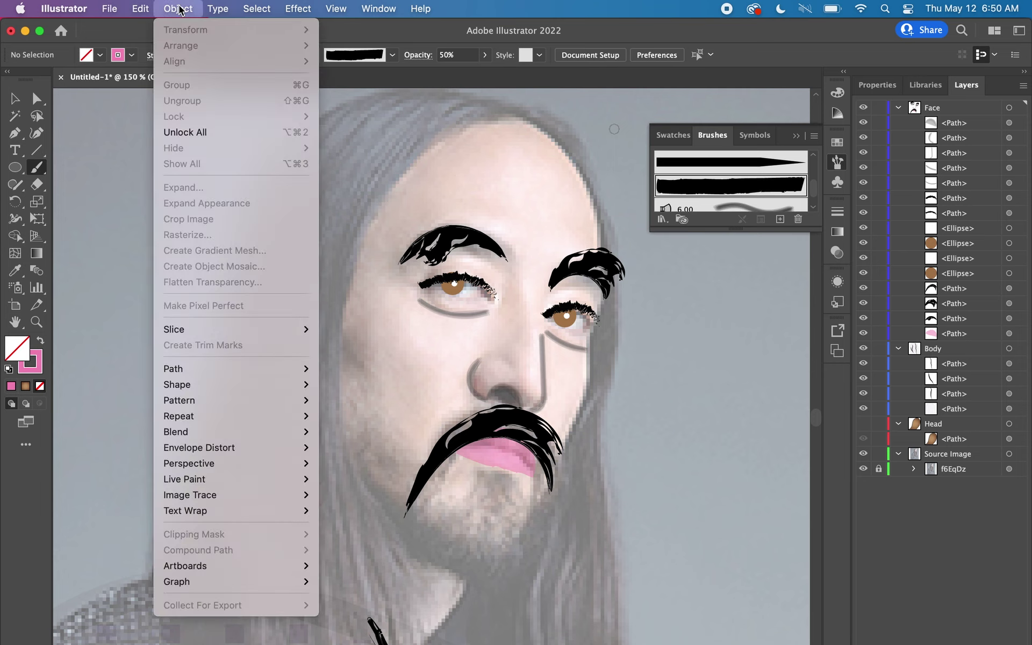
pyautogui.click(181, 9)
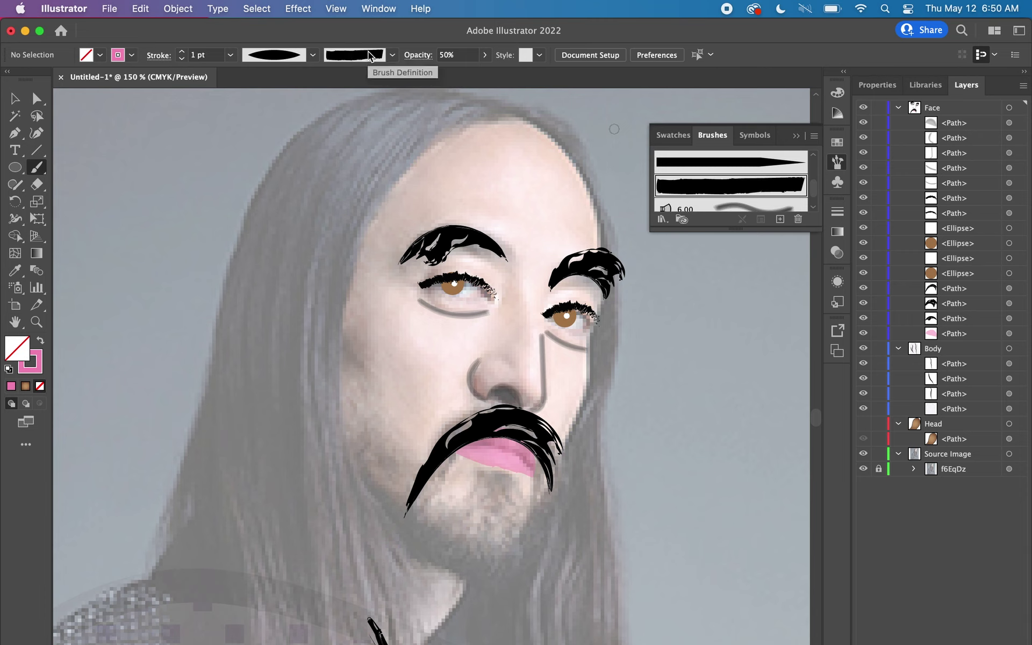
pyautogui.click(312, 55)
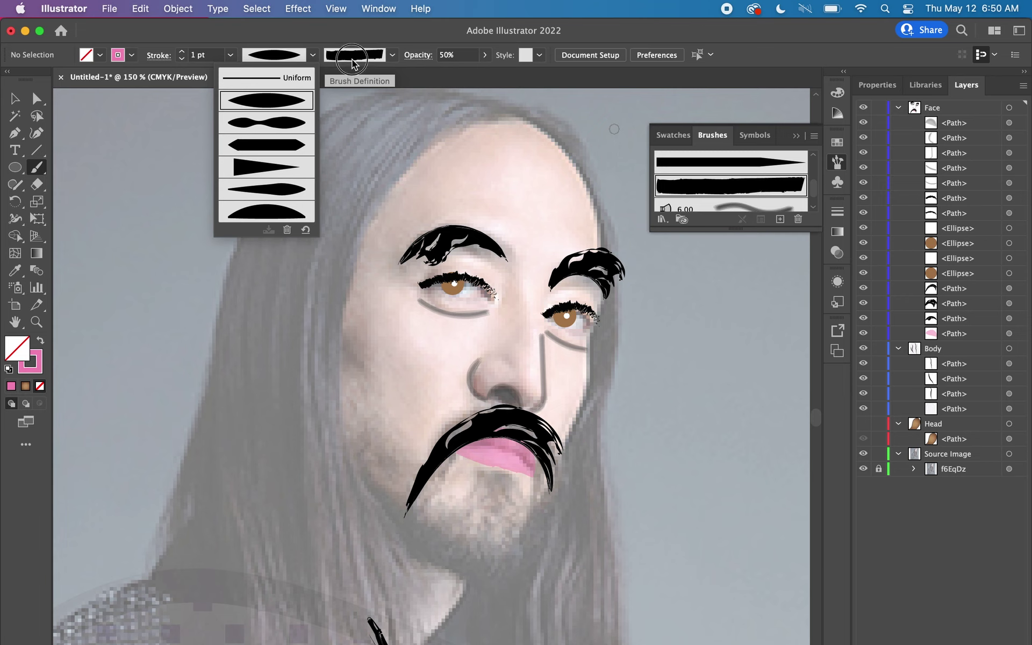
pyautogui.click(393, 55)
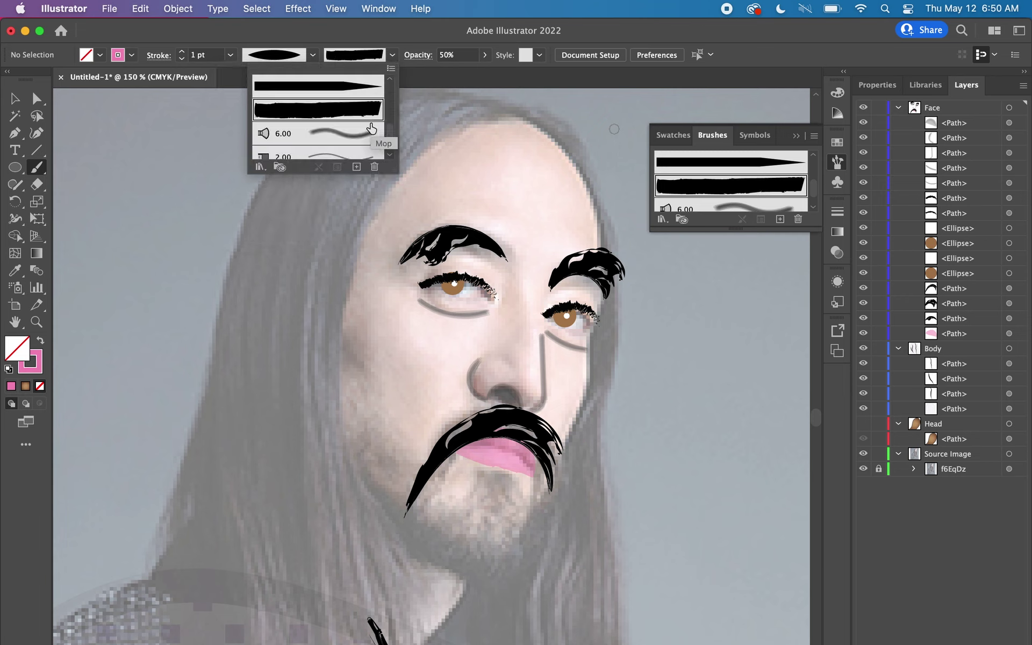
pyautogui.scroll(-3, 371, 126)
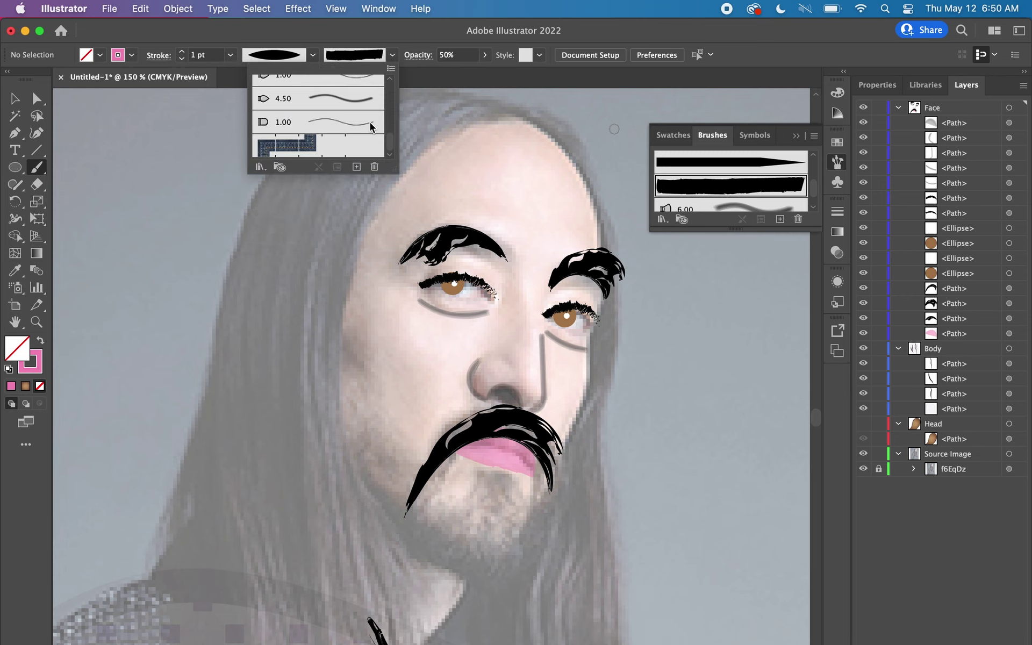
pyautogui.click(259, 166)
pyautogui.moveTo(278, 221)
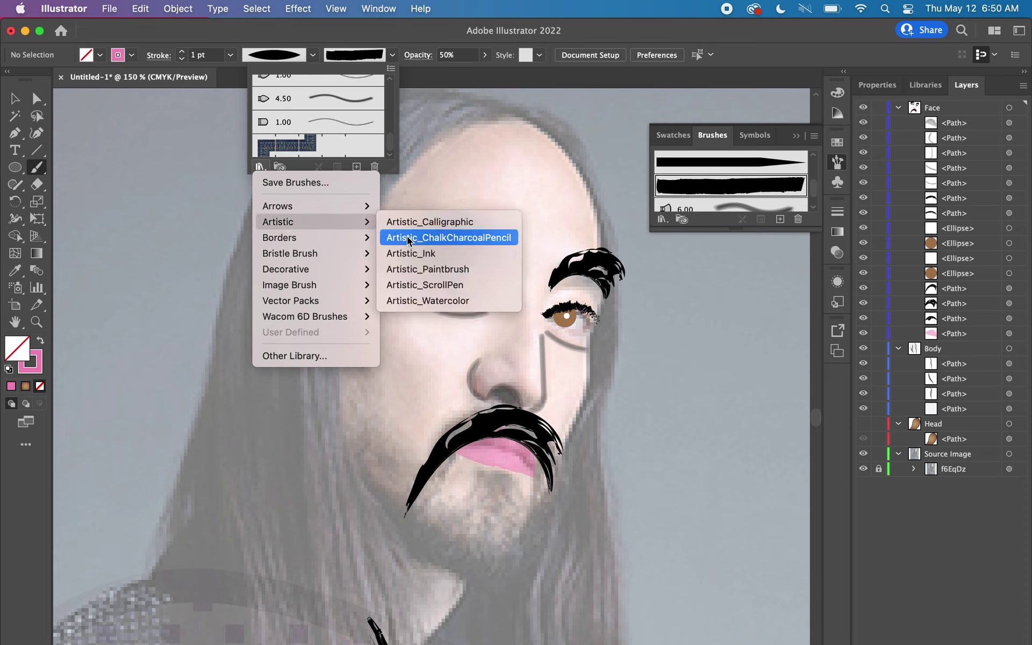
pyautogui.click(414, 270)
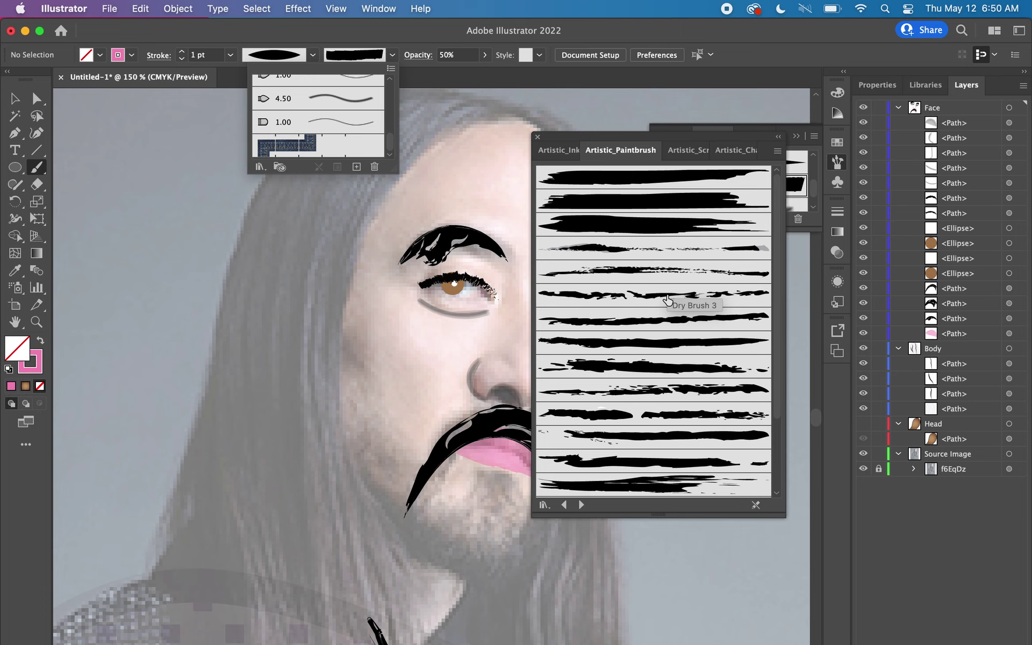
pyautogui.click(666, 299)
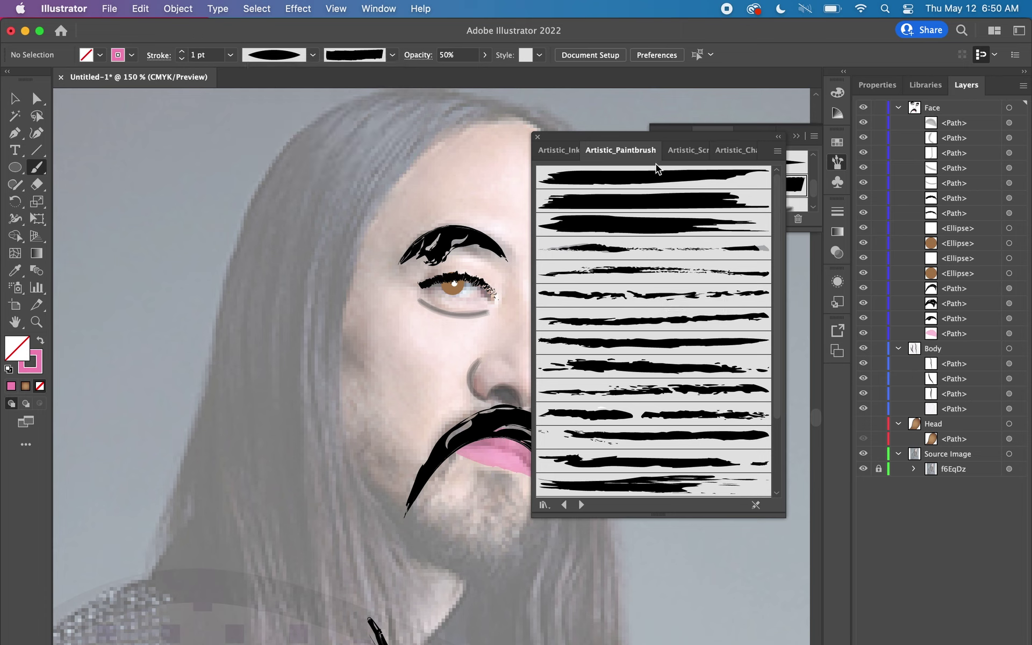
pyautogui.click(537, 137)
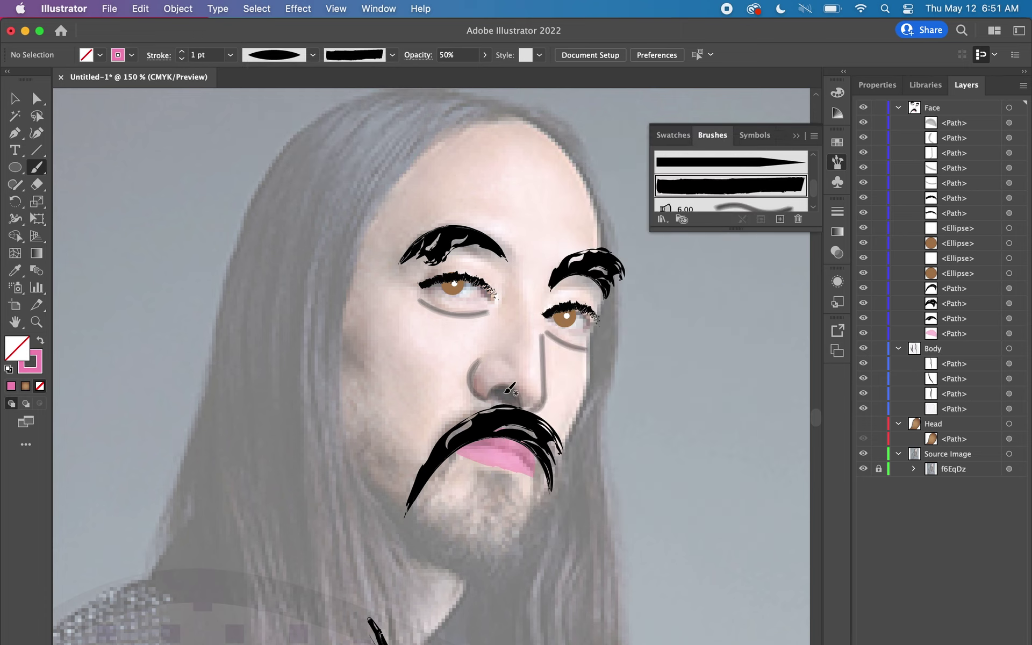
# Set the stroke colour to black (000000) and choose a uniform width profile
pyautogui.click(39, 368)
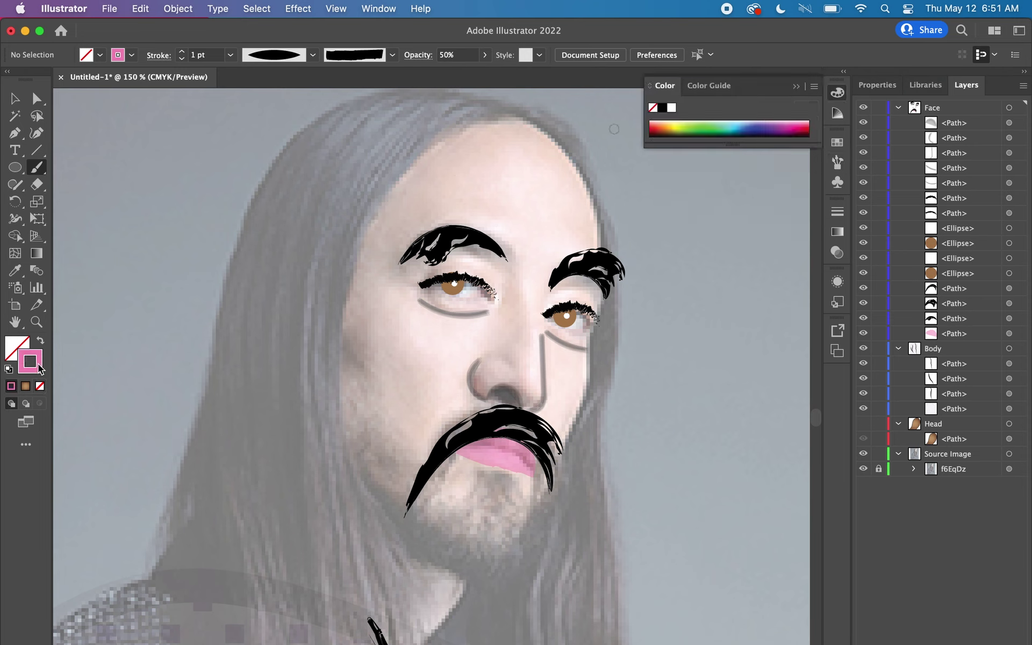
pyautogui.doubleClick(21, 371)
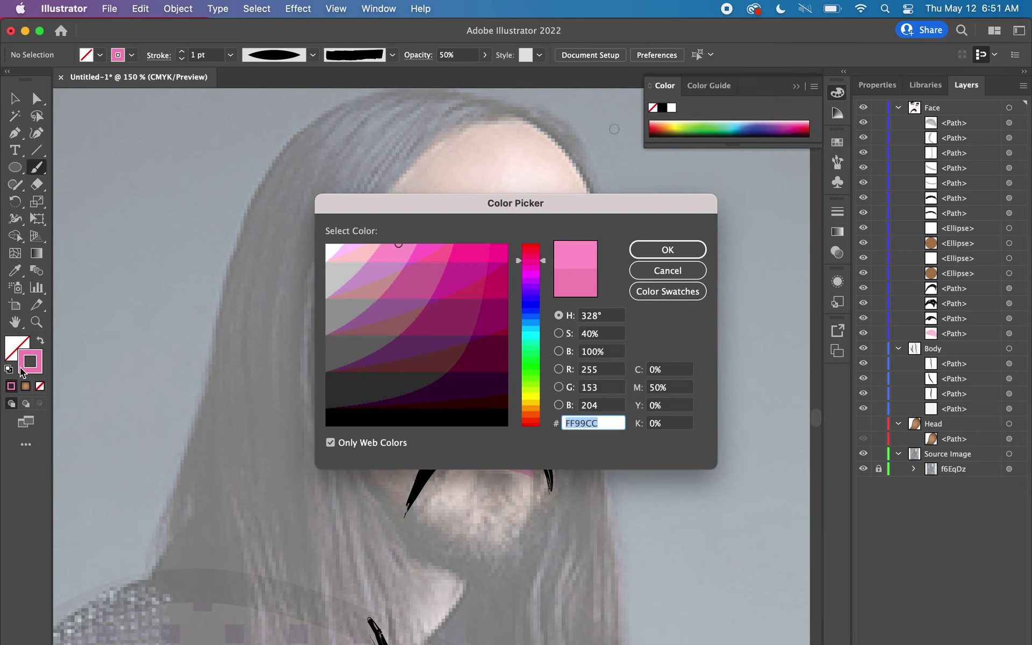
pyautogui.click(495, 424)
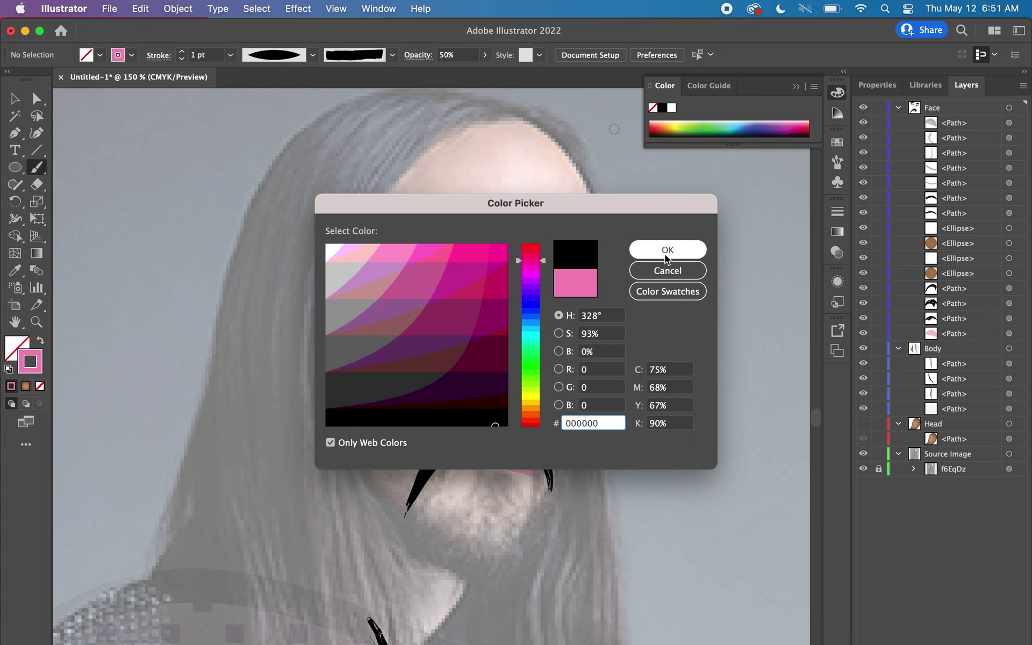
pyautogui.click(667, 251)
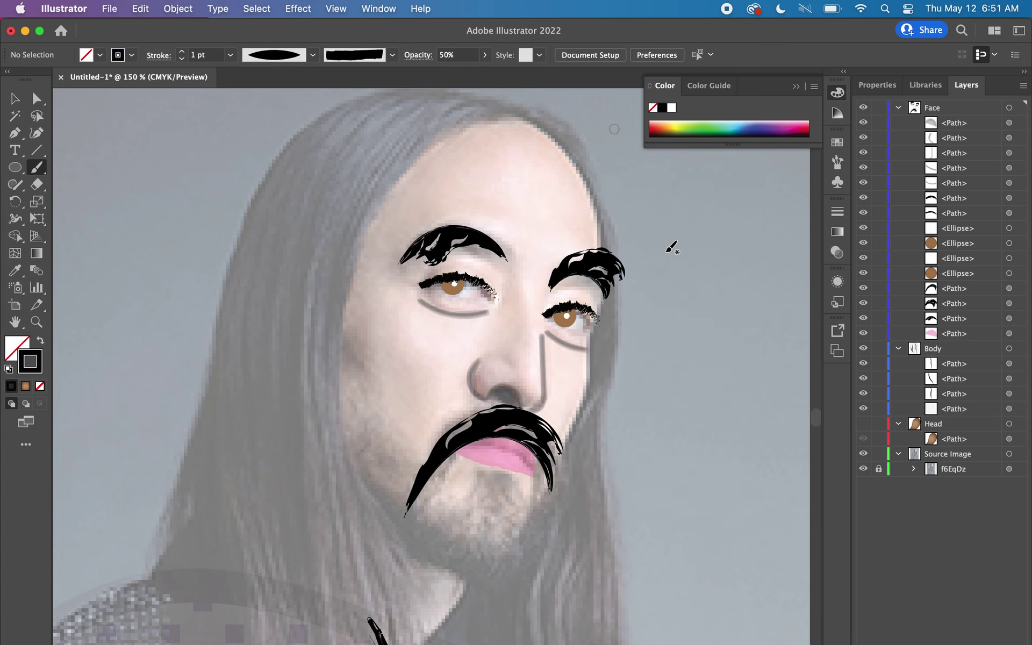
pyautogui.click(295, 61)
# Paint a uniform-width goatee stroke below the moustache and pick Dry Brush 7
pyautogui.click(286, 80)
pyautogui.moveTo(483, 477)
pyautogui.mouseDown()
pyautogui.moveTo(473, 511)
pyautogui.moveTo(497, 497)
pyautogui.mouseUp()
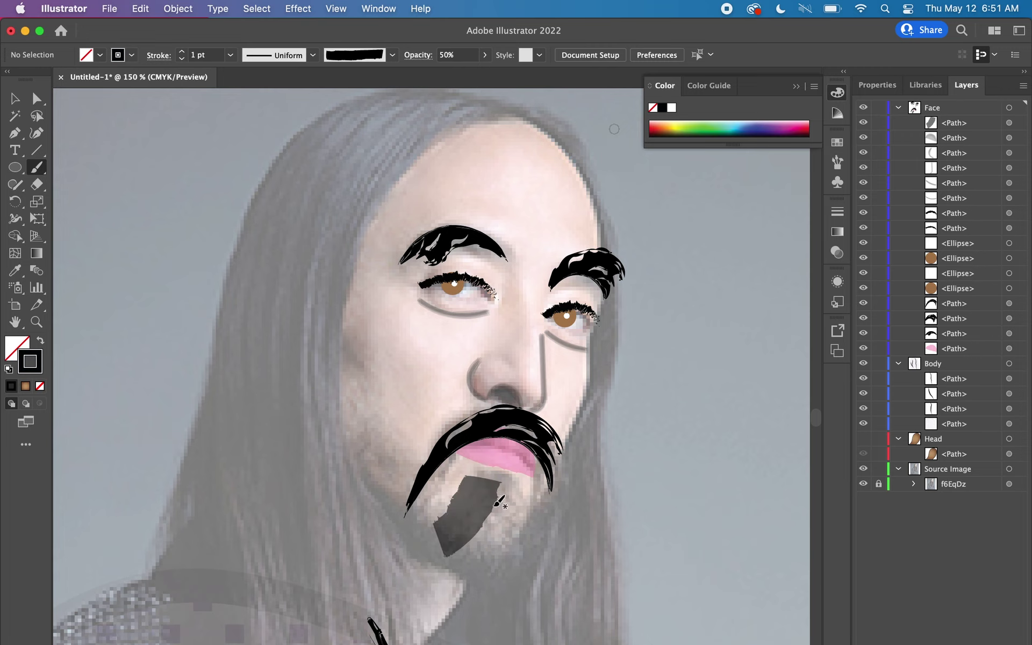
pyautogui.click(391, 55)
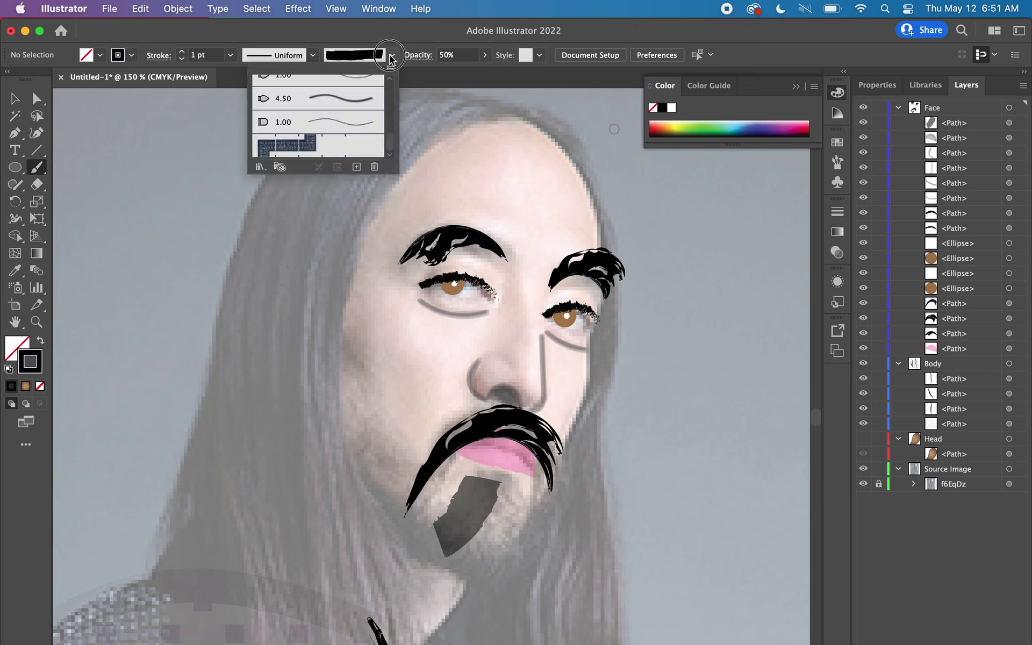
pyautogui.click(260, 167)
pyautogui.moveTo(315, 222)
pyautogui.click(409, 269)
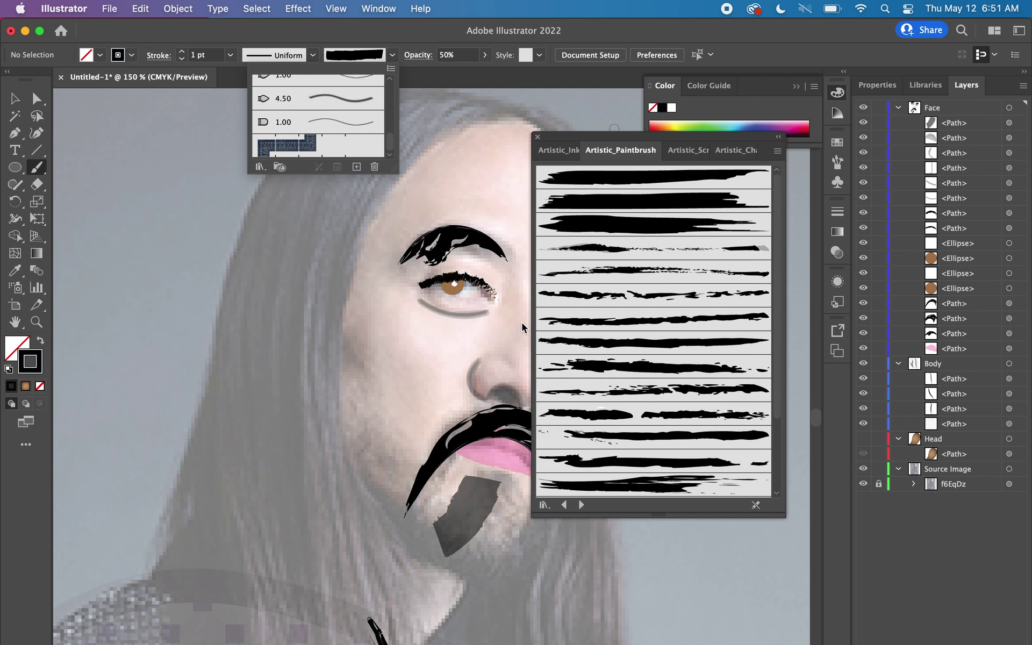
pyautogui.click(651, 390)
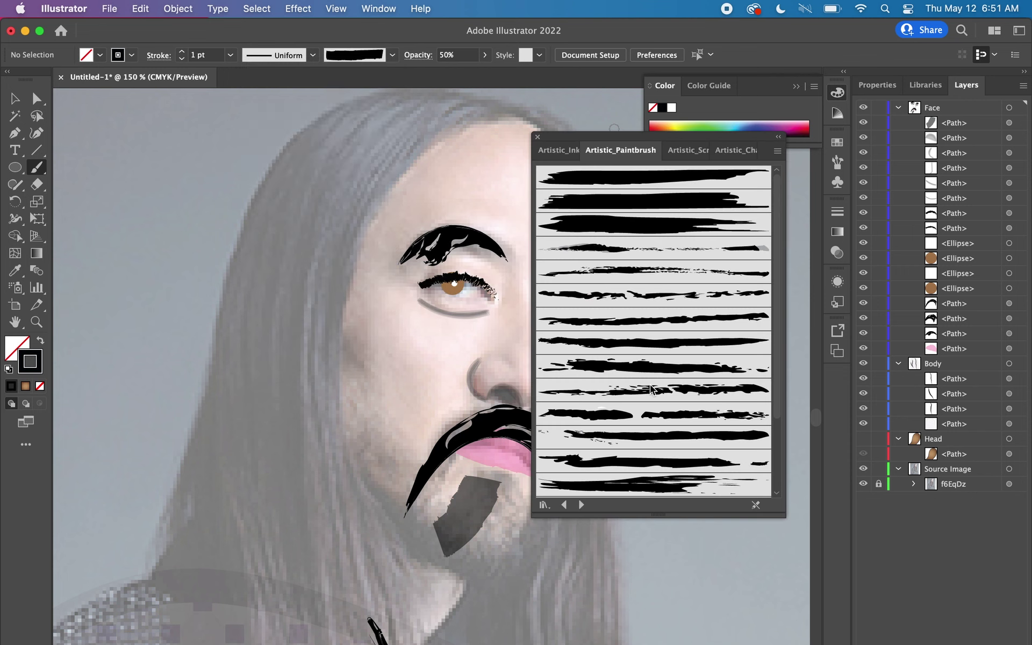
pyautogui.click(656, 394)
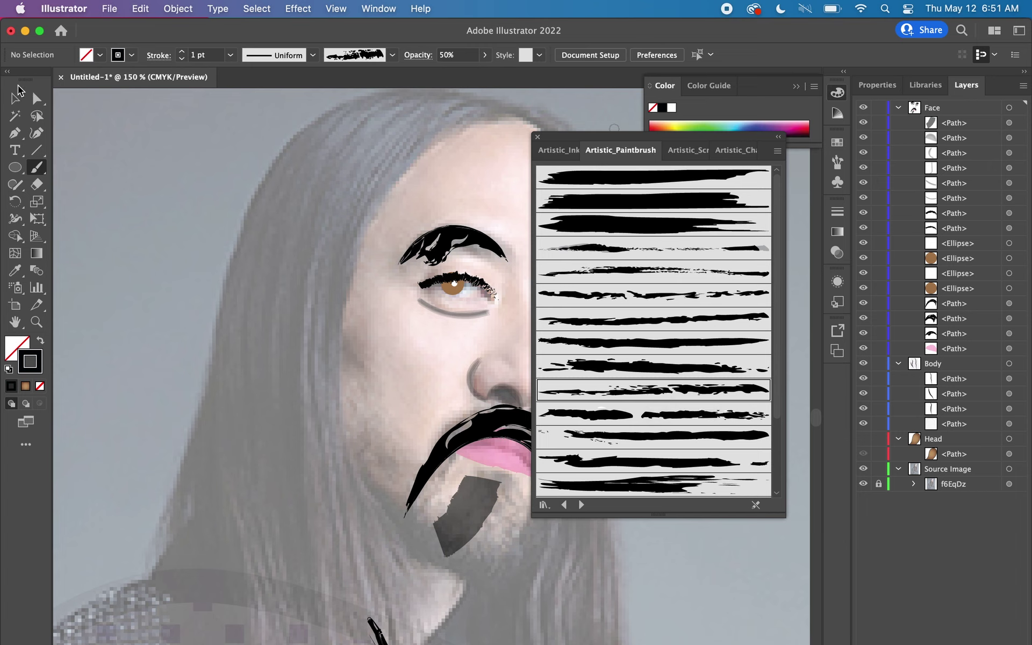
# Apply a dry brush to the goatee, scale it narrower, and set opacity to 100%
pyautogui.click(15, 98)
pyautogui.click(480, 511)
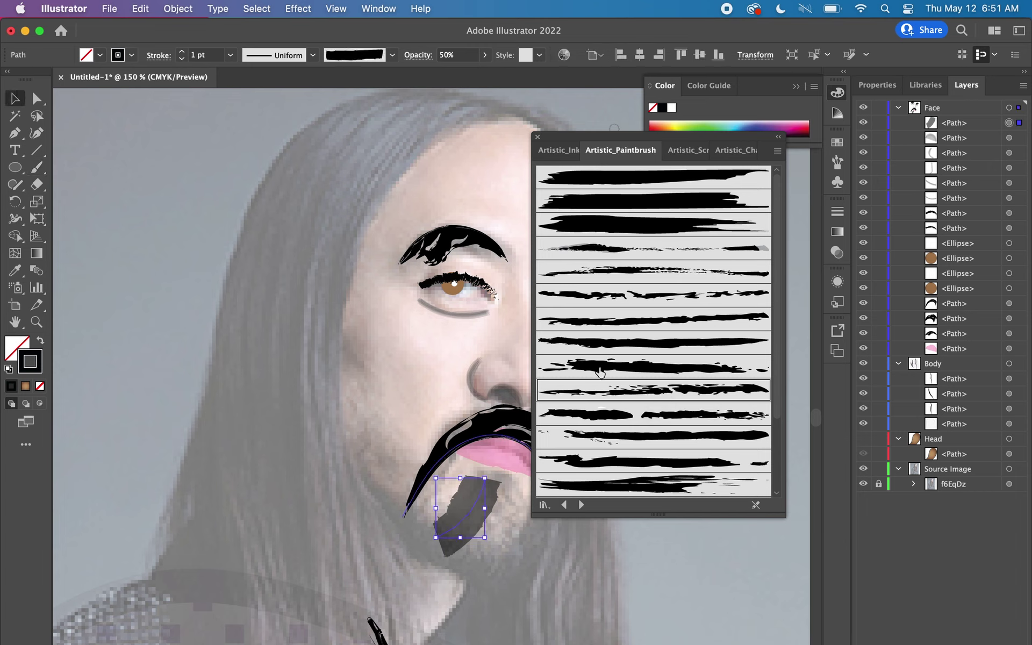
pyautogui.click(671, 392)
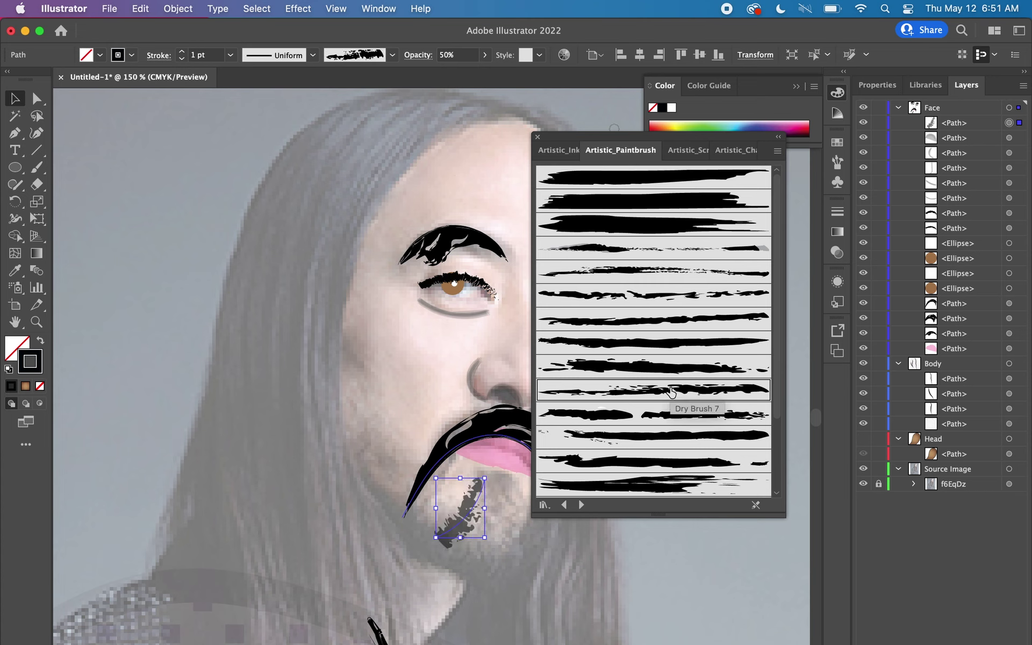
pyautogui.click(684, 295)
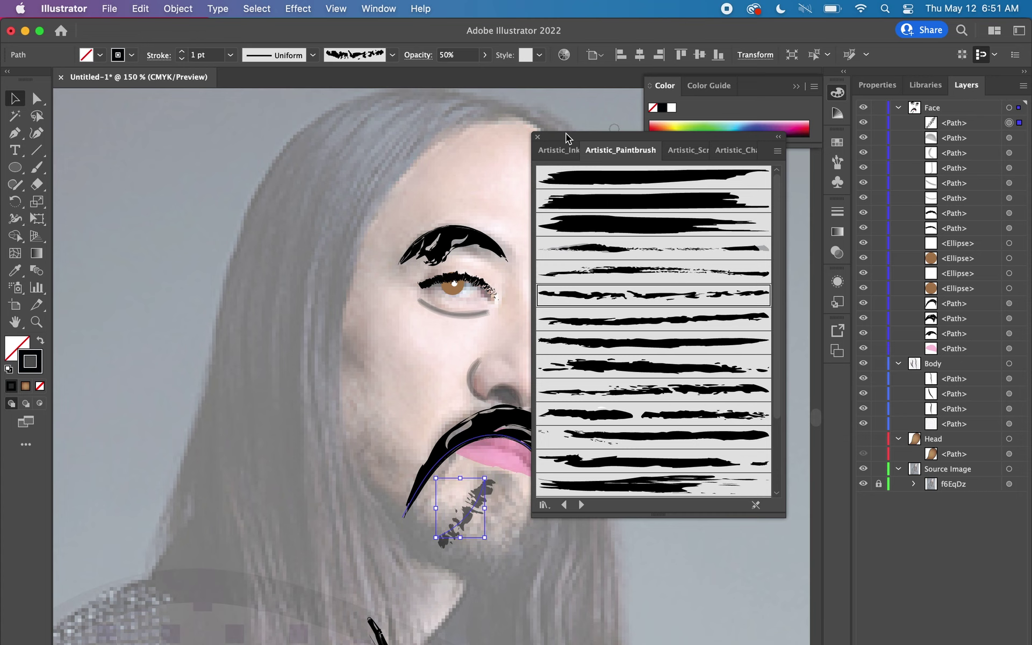
pyautogui.click(539, 138)
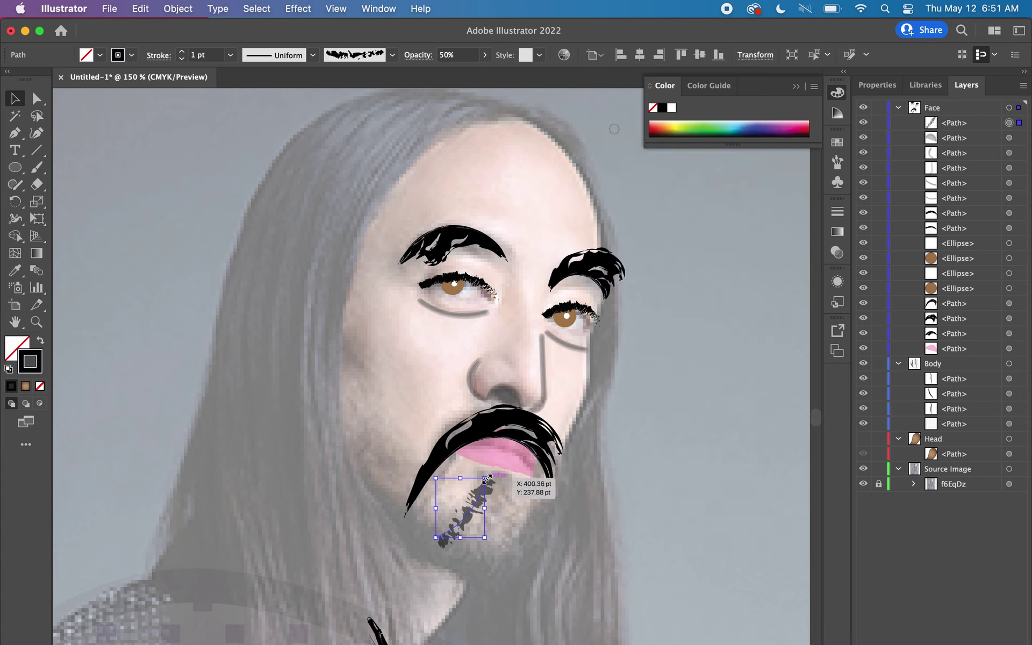
pyautogui.moveTo(485, 477); pyautogui.dragTo(480, 471)
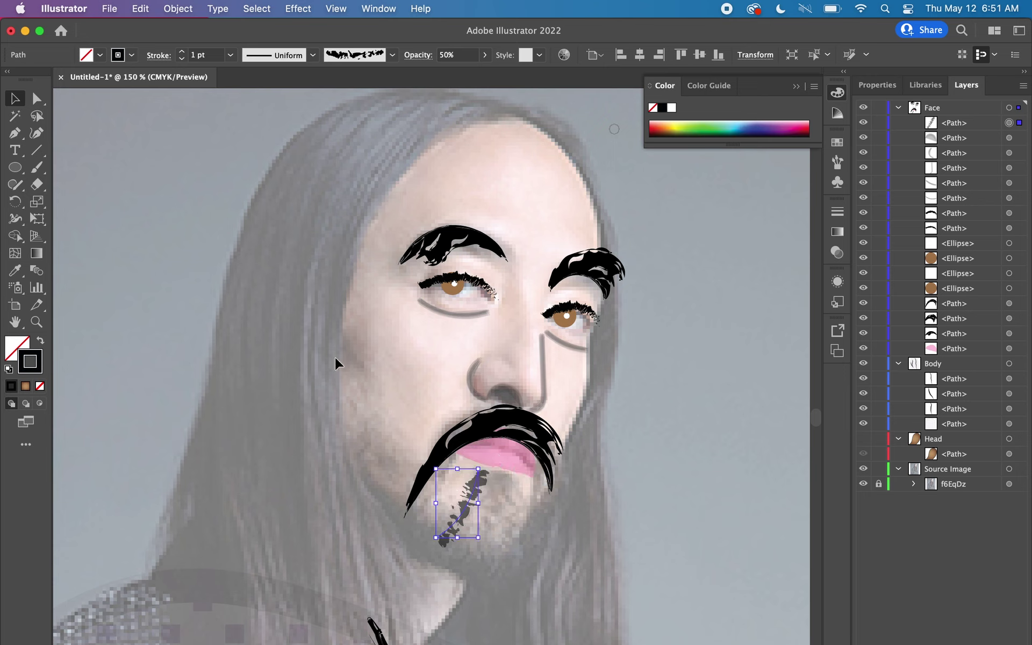
pyautogui.click(36, 167)
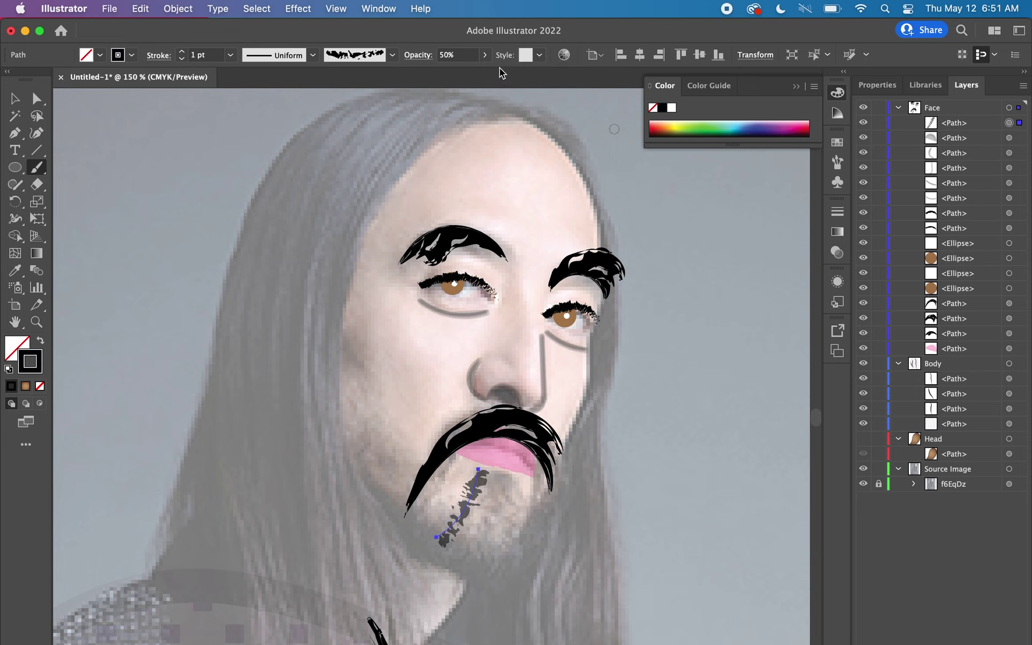
pyautogui.click(15, 98)
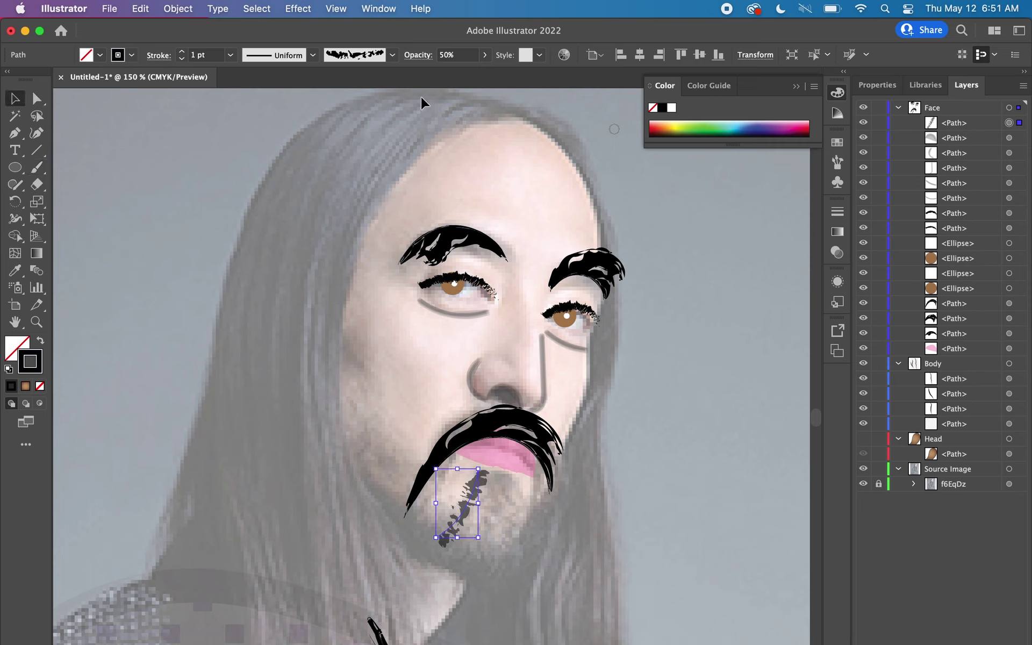
pyautogui.click(485, 55)
pyautogui.moveTo(456, 73); pyautogui.dragTo(484, 74)
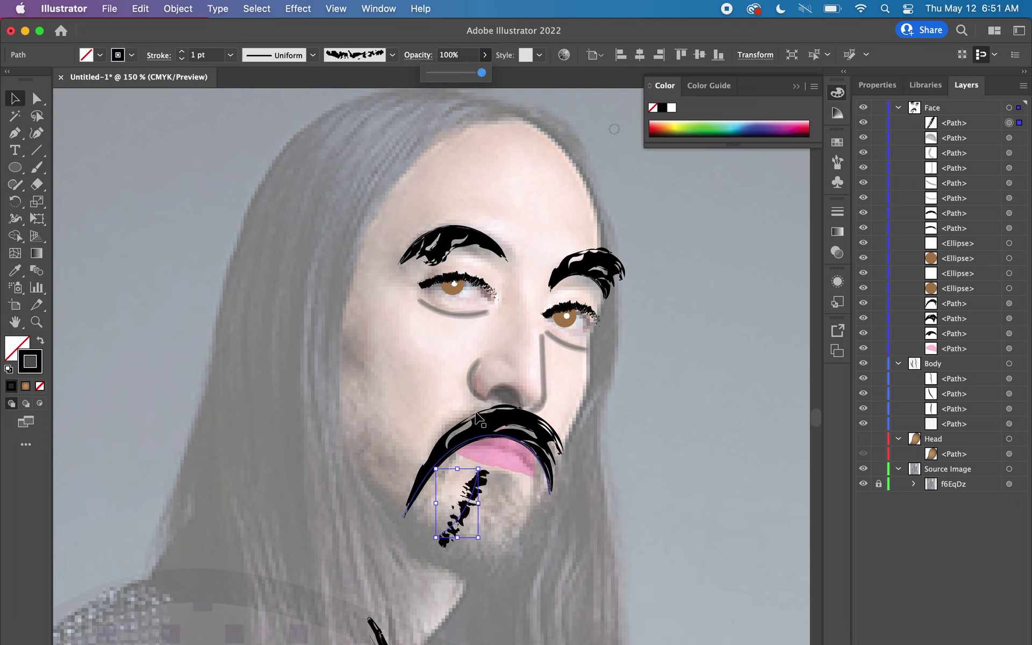
# Duplicate the pink lip shape, send the copy backward, and move it onto the mouth
pyautogui.click(515, 463)
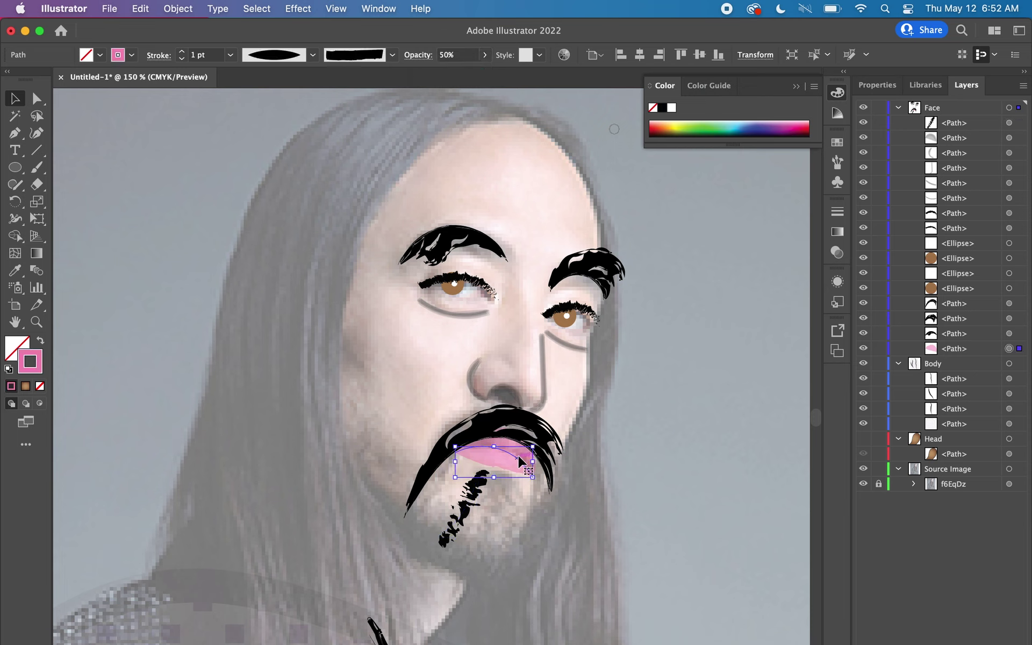
pyautogui.press('super+c')
pyautogui.press('super+v')
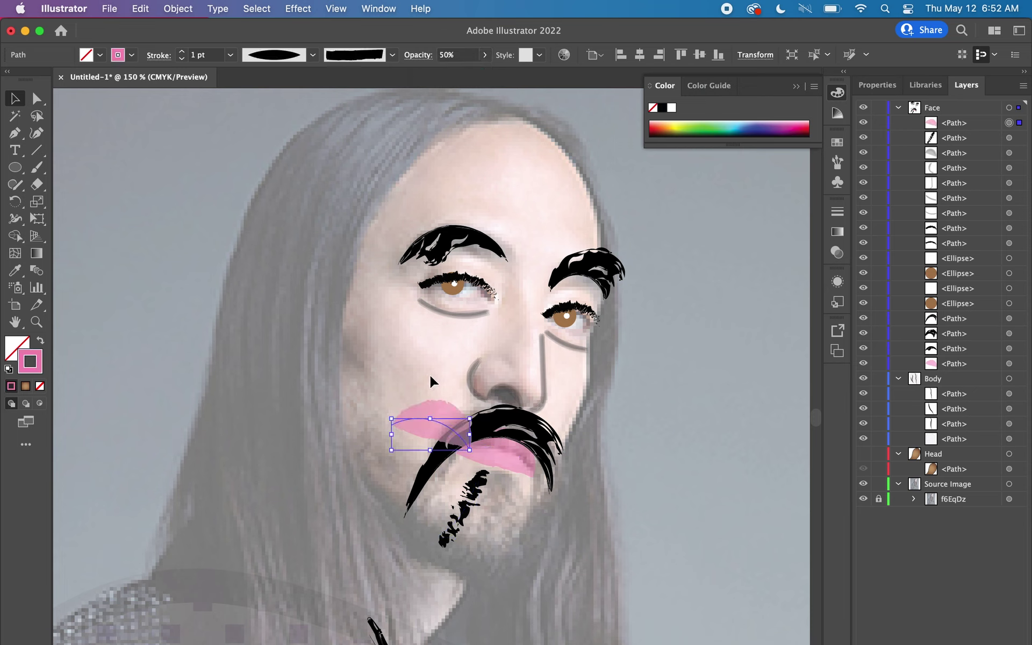
pyautogui.press('super+shift+bracketleft')
pyautogui.moveTo(437, 420)
pyautogui.mouseDown()
pyautogui.moveTo(502, 448)
pyautogui.moveTo(509, 464)
pyautogui.mouseUp()
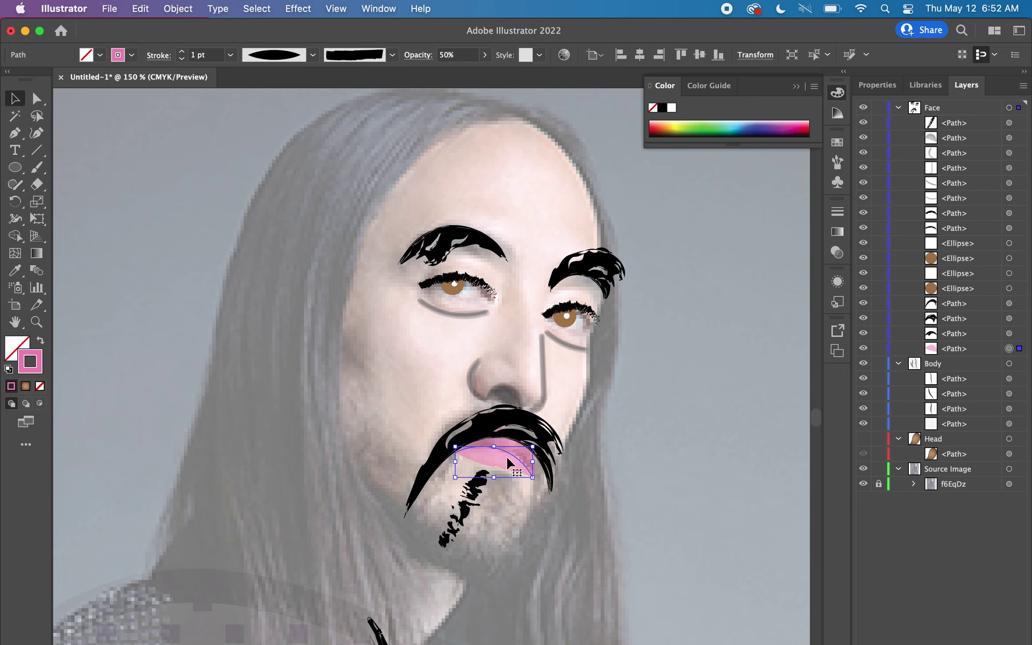
# Try the Basic brush with a black stroke on the lip copy, then undo it
pyautogui.click(393, 55)
pyautogui.scroll(3, 369, 94)
pyautogui.scroll(2, 369, 97)
pyautogui.scroll(2, 370, 100)
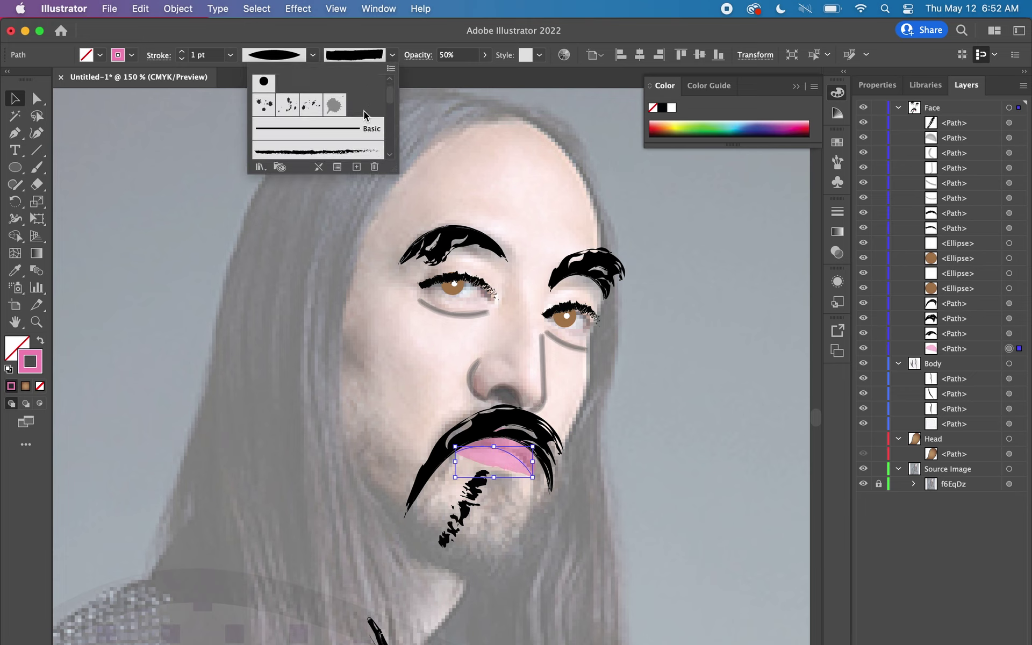
pyautogui.click(350, 139)
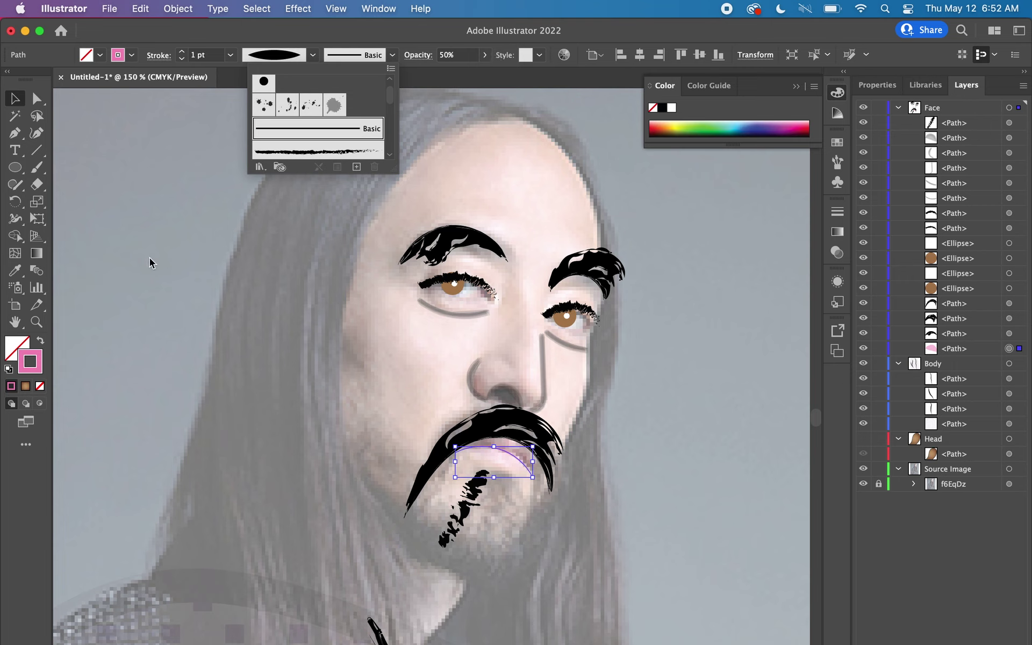
pyautogui.click(38, 372)
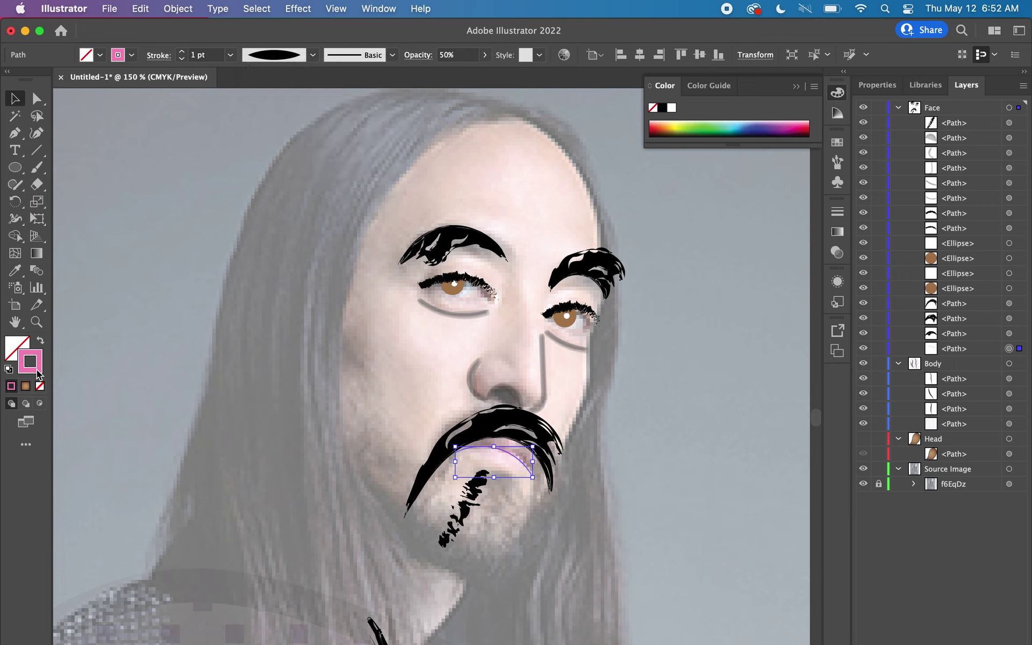
pyautogui.doubleClick(37, 372)
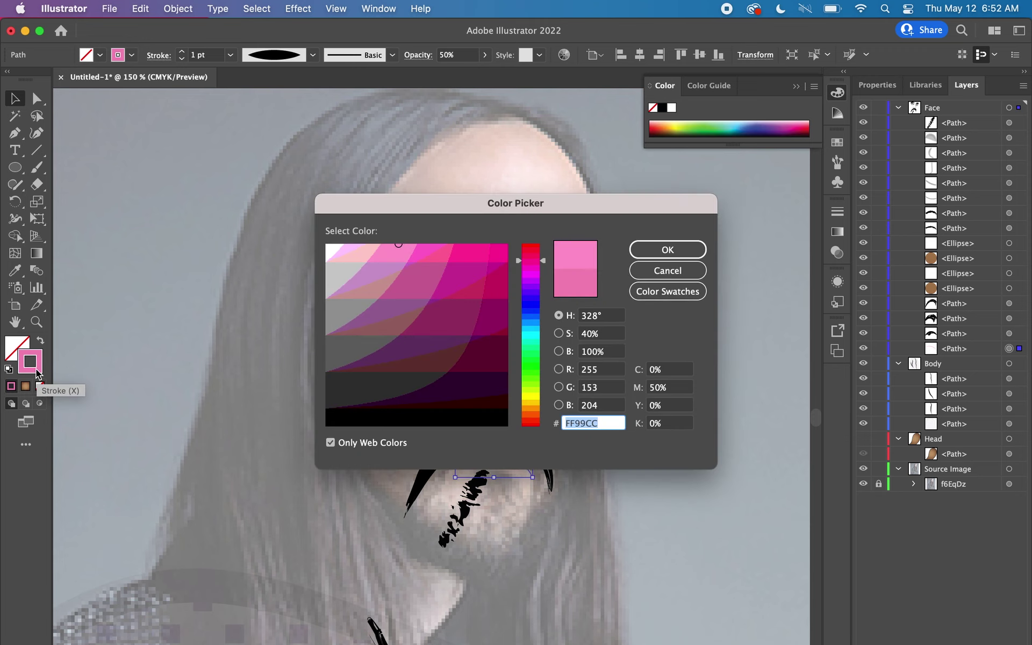
pyautogui.click(498, 418)
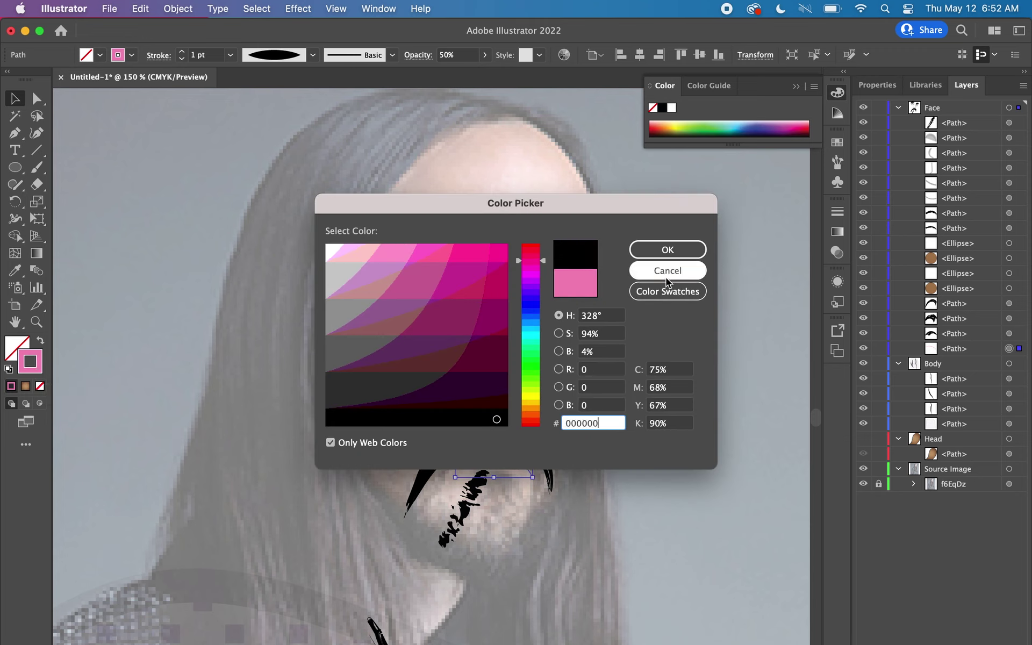
pyautogui.click(668, 249)
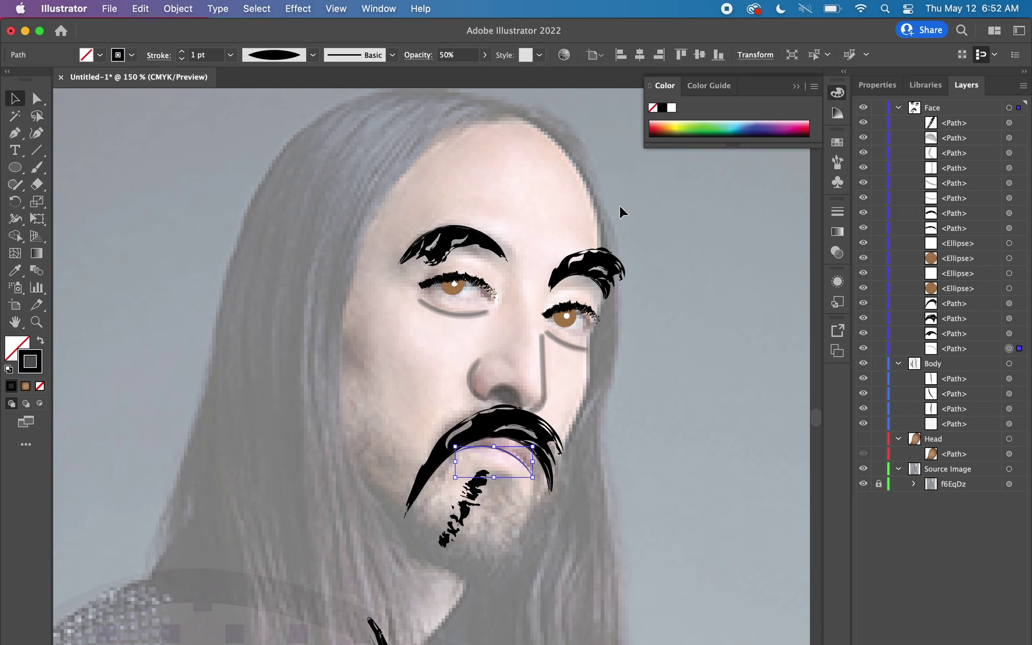
pyautogui.press('a')
pyautogui.press('super+z')
pyautogui.press('super+z')
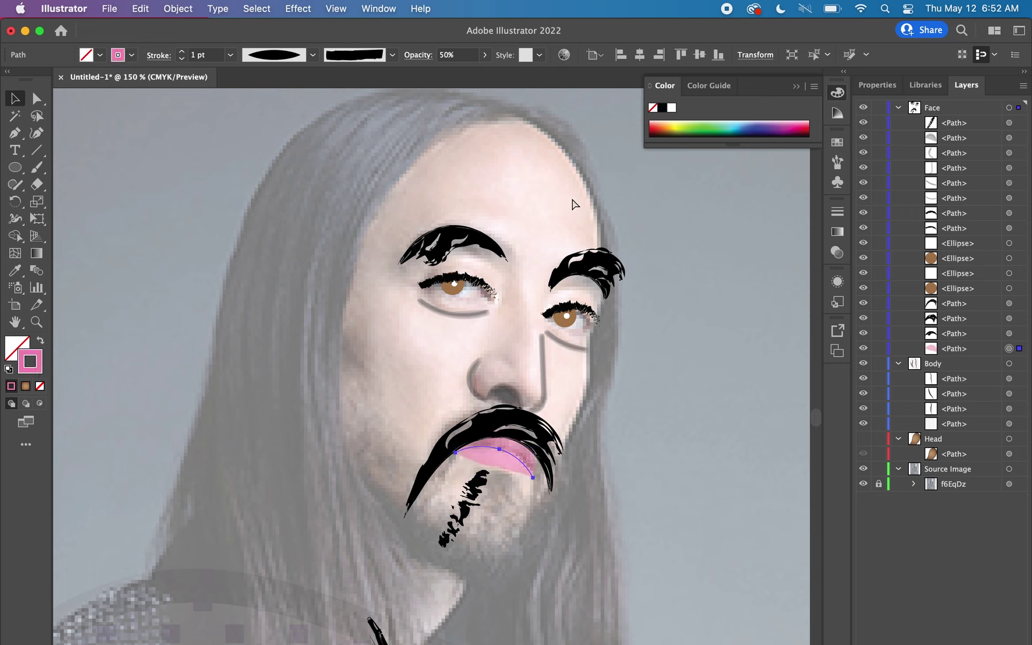
# Nudge the pink lip under the moustache and paint a stroke along its top edge
pyautogui.moveTo(505, 465)
pyautogui.mouseDown()
pyautogui.moveTo(518, 518)
pyautogui.moveTo(509, 469)
pyautogui.mouseUp()
pyautogui.hotkey('ctrl', 'z')
pyautogui.hotkey('ctrl', 'shift', 'z')
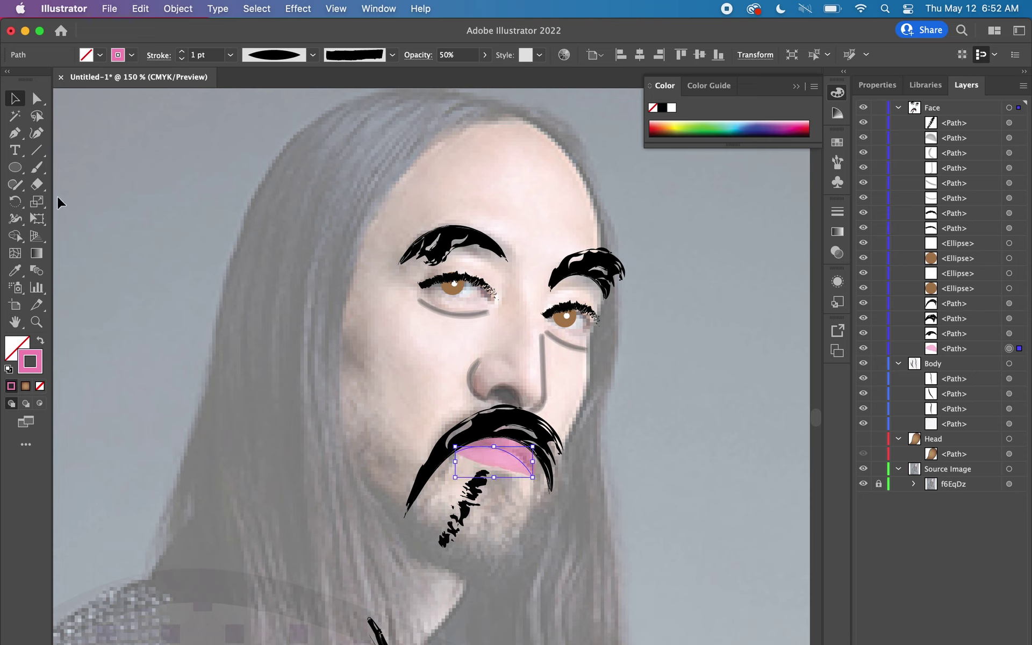
pyautogui.click(37, 168)
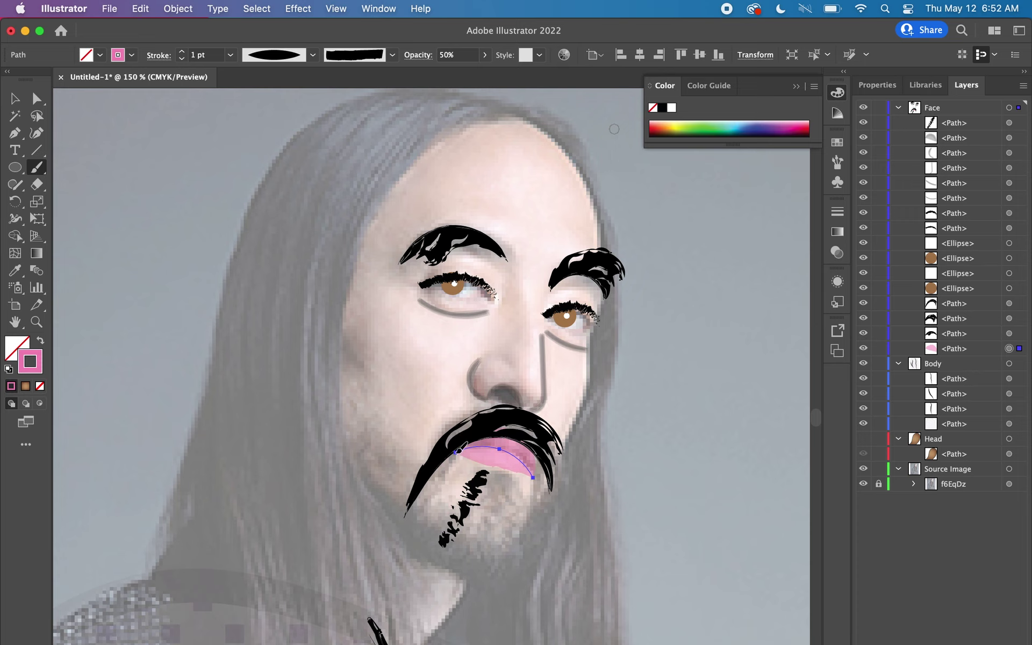
pyautogui.moveTo(460, 450); pyautogui.dragTo(535, 474)
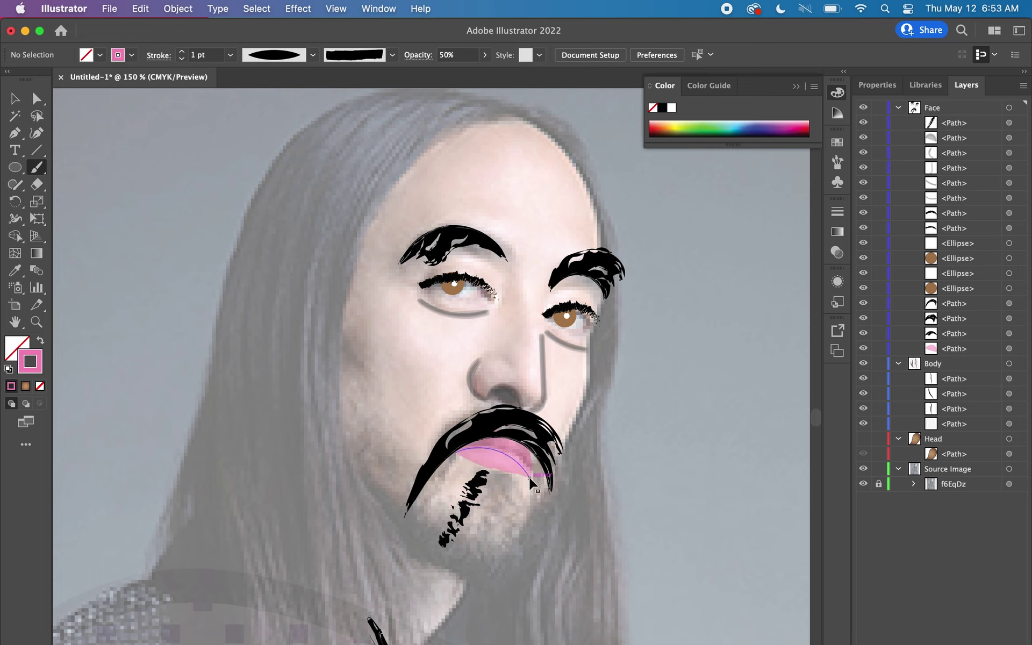
pyautogui.click(531, 479)
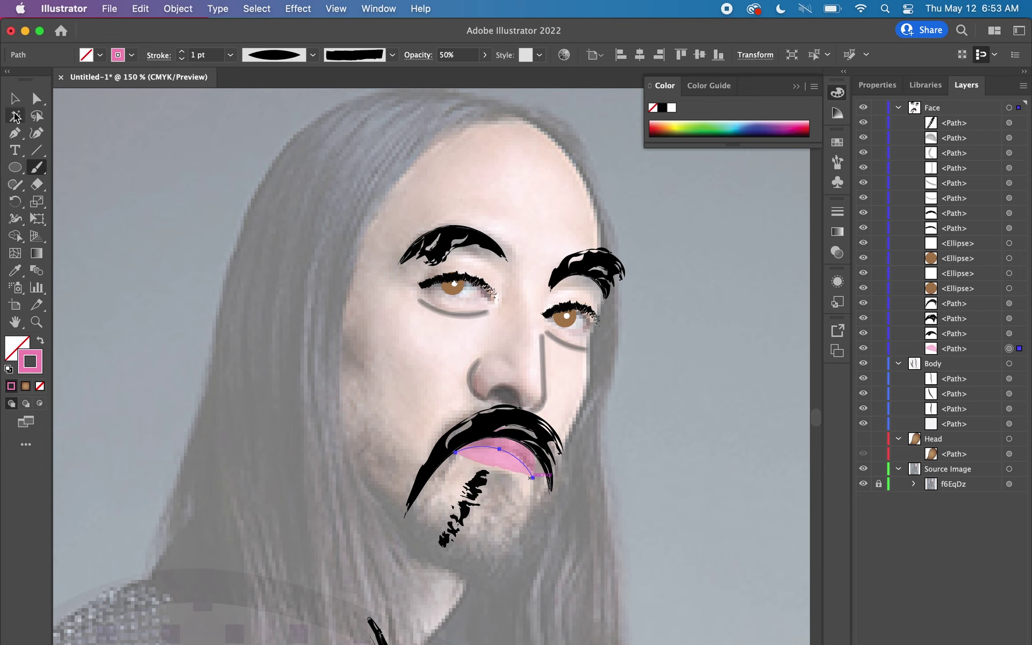
# Paint five black charcoal strands over the goatee, beside the moustache, left cheek and jaw
pyautogui.click(14, 102)
pyautogui.click(477, 491)
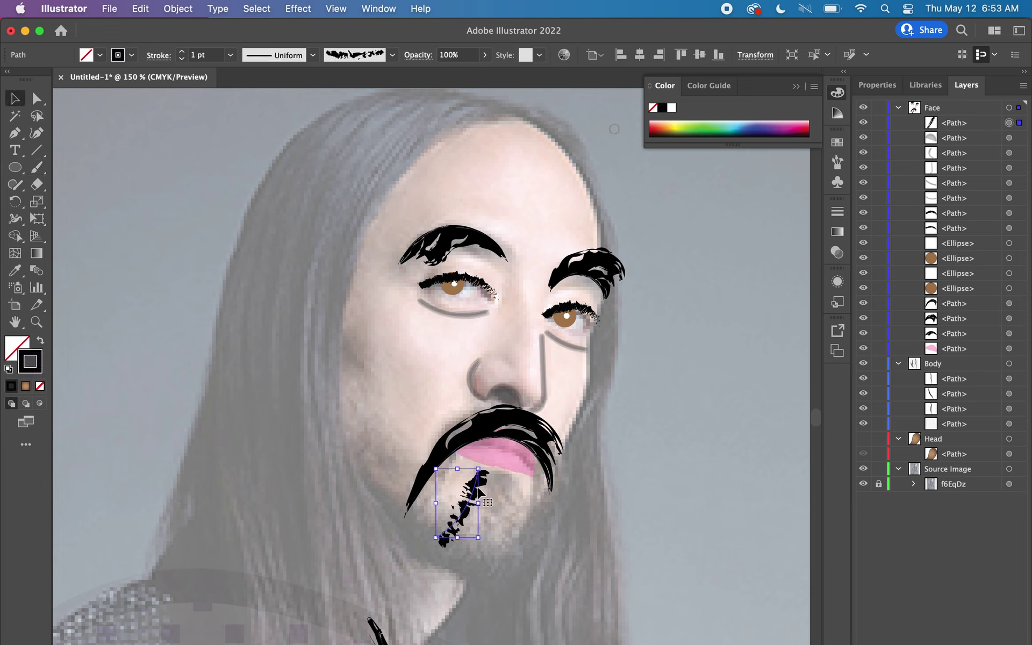
pyautogui.click(36, 167)
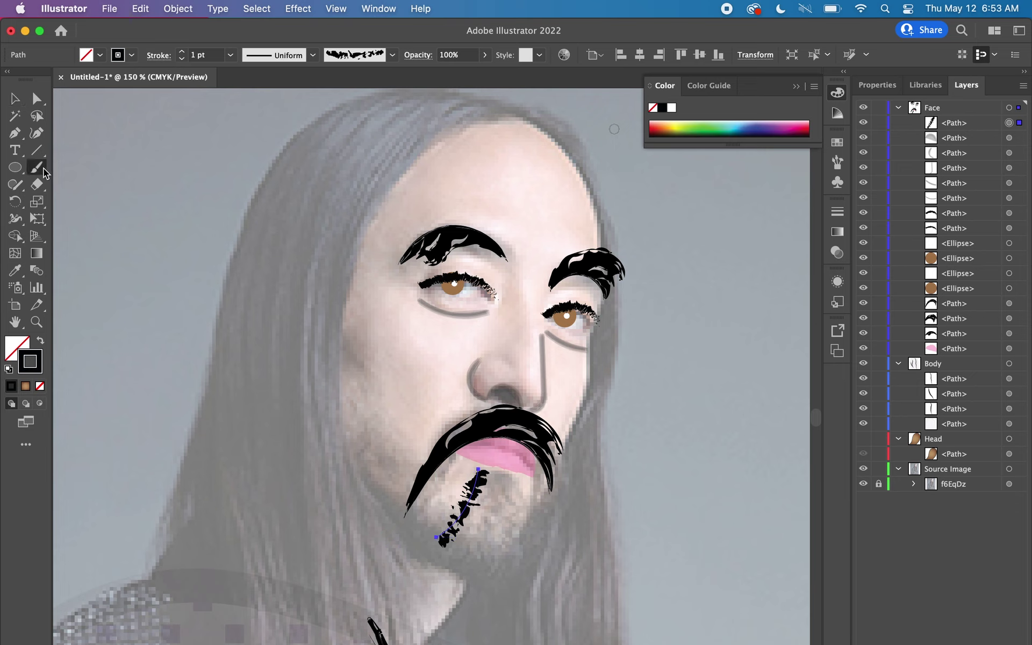
pyautogui.moveTo(510, 477); pyautogui.dragTo(529, 517)
pyautogui.moveTo(498, 476)
pyautogui.mouseDown()
pyautogui.moveTo(511, 535)
pyautogui.moveTo(470, 553)
pyautogui.mouseUp()
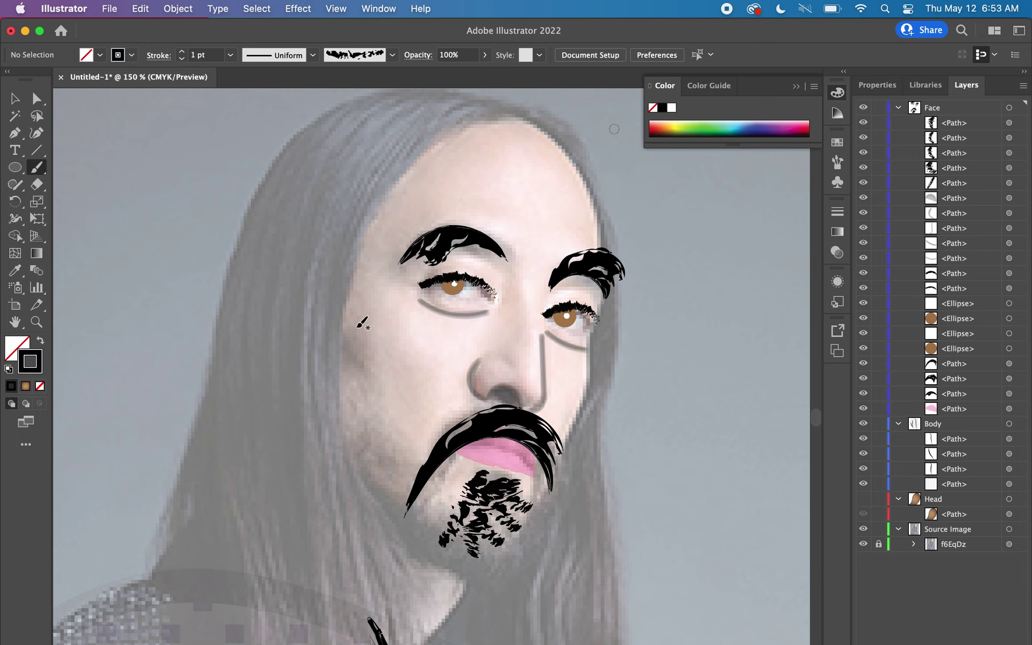
pyautogui.moveTo(358, 428); pyautogui.dragTo(419, 473)
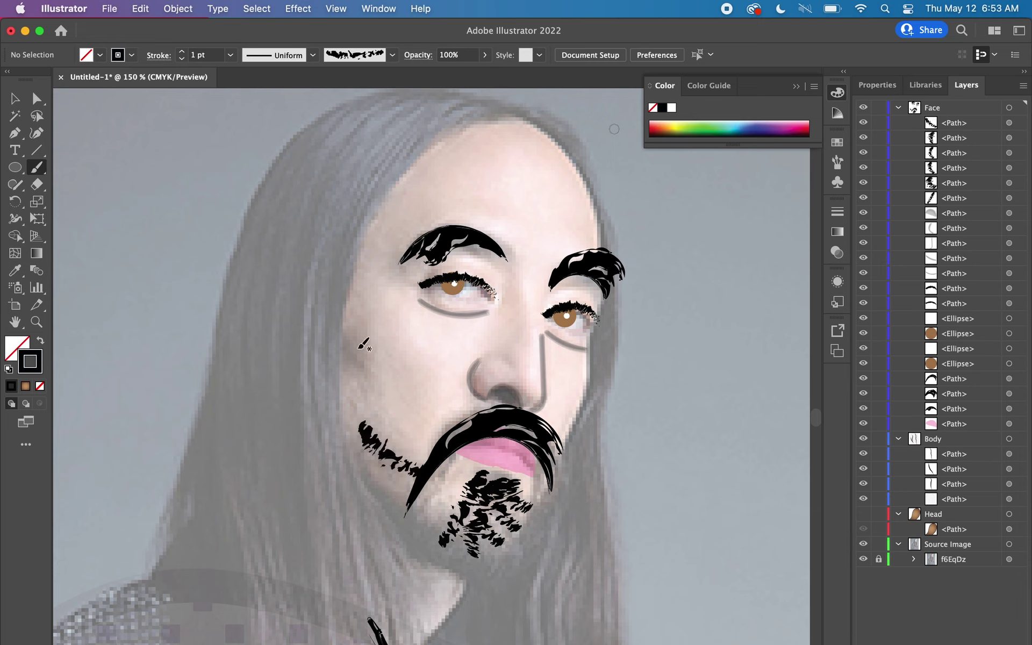
pyautogui.moveTo(344, 336)
pyautogui.mouseDown()
pyautogui.moveTo(381, 377)
pyautogui.moveTo(384, 419)
pyautogui.mouseUp()
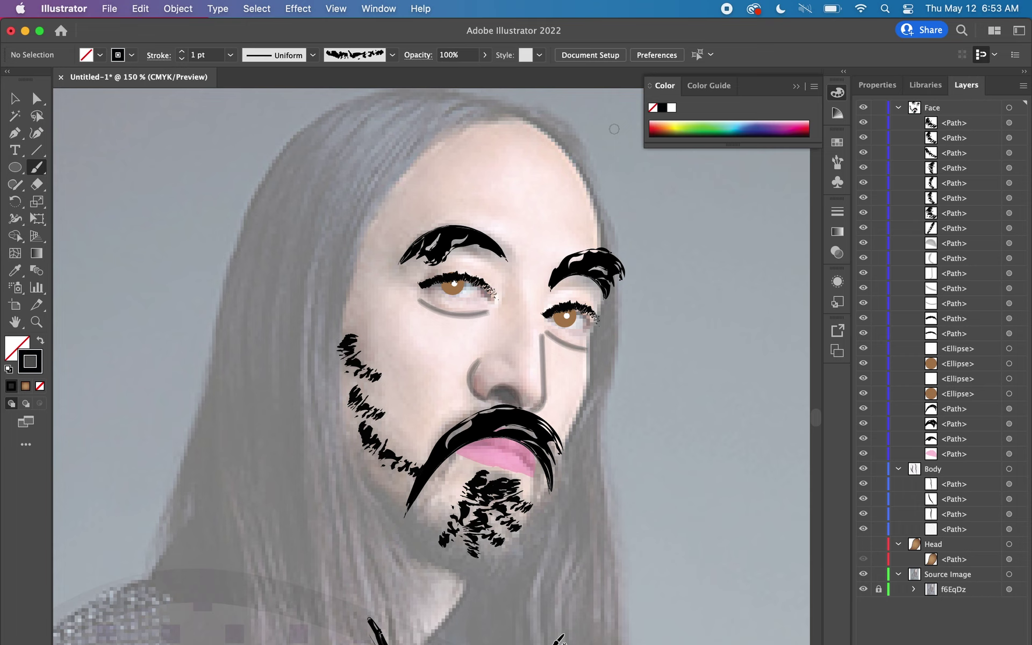
pyautogui.moveTo(369, 460); pyautogui.dragTo(425, 511)
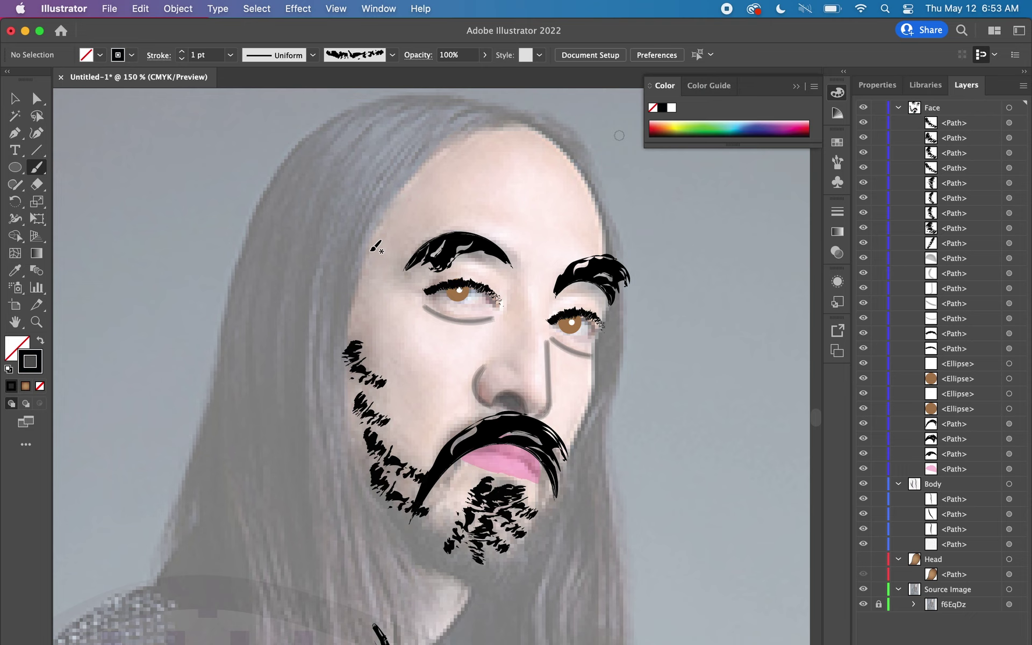
pyautogui.click(14, 98)
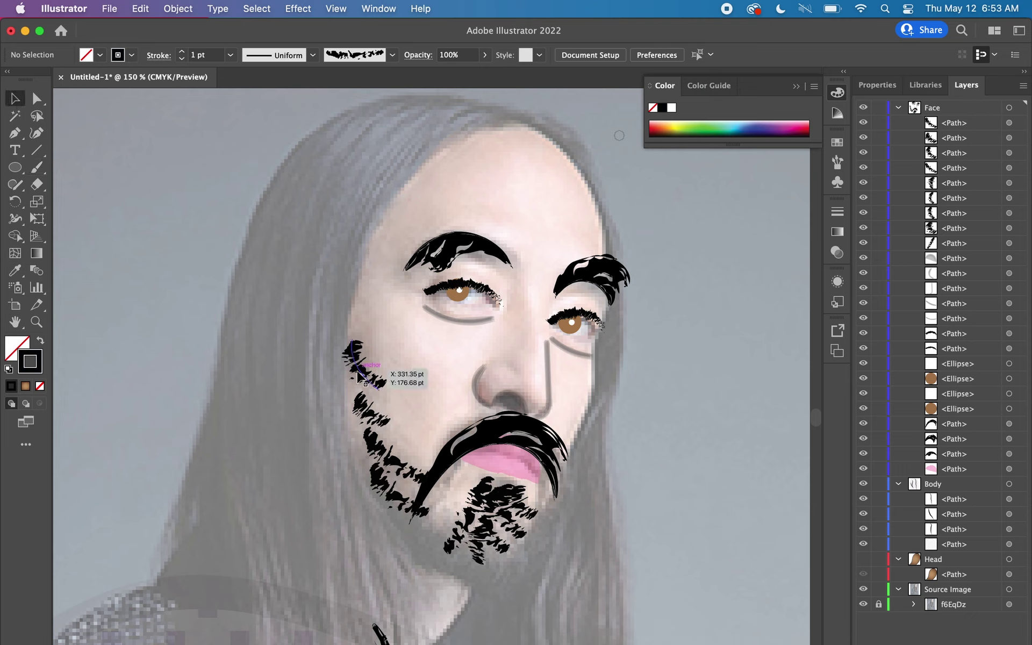
# Select the four cheek beard strands and lower their opacity to about 67%
pyautogui.click(359, 376)
pyautogui.keyDown('shift'); pyautogui.click(368, 417); pyautogui.keyUp('shift')
pyautogui.keyDown('shift'); pyautogui.click(373, 453); pyautogui.keyUp('shift')
pyautogui.keyDown('shift'); pyautogui.click(398, 498); pyautogui.keyUp('shift')
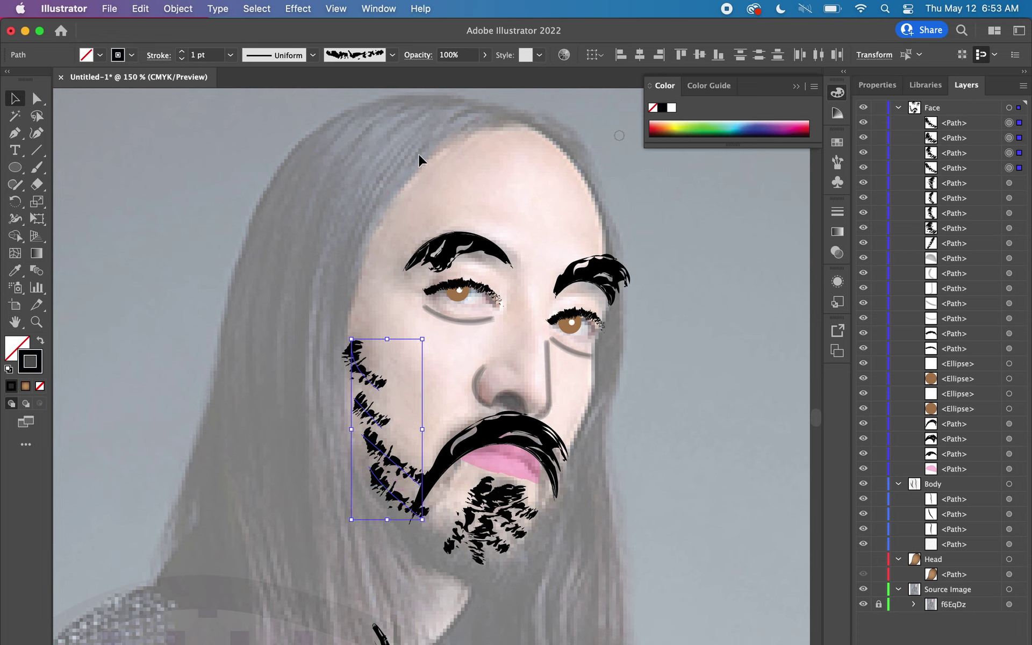
pyautogui.click(485, 55)
pyautogui.moveTo(484, 72); pyautogui.dragTo(466, 73)
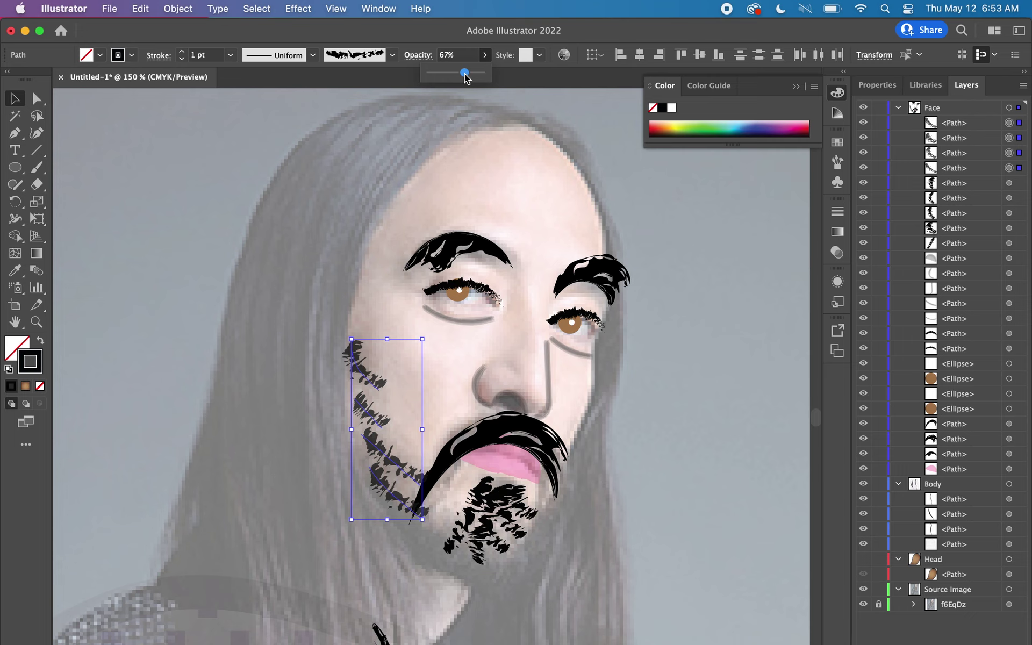
# Select the four goatee strands and lower their opacity to 57%
pyautogui.click(485, 488)
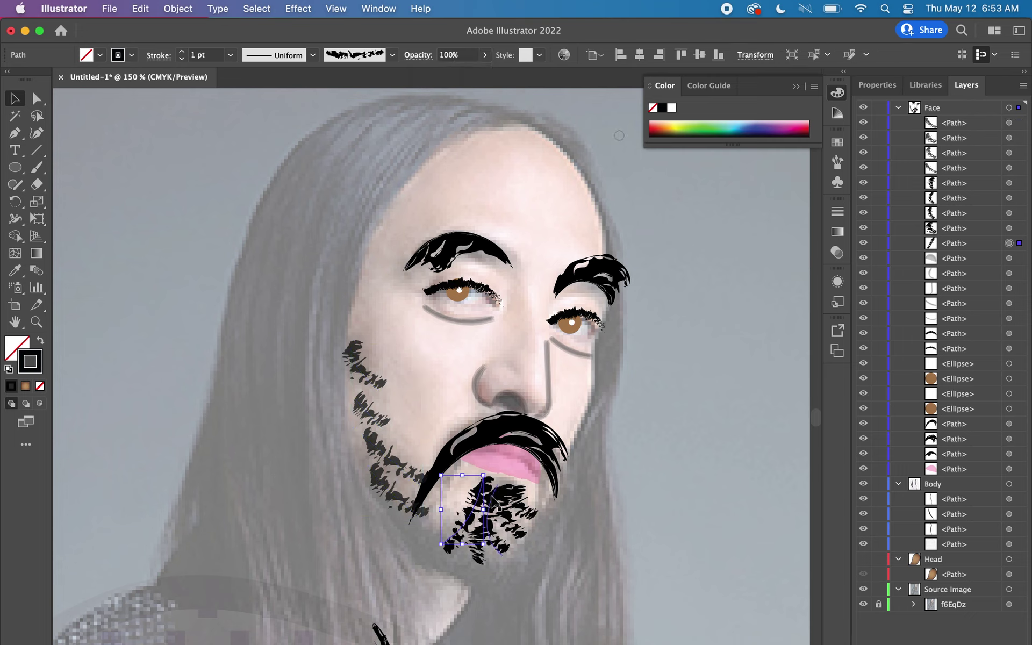
pyautogui.keyDown('shift'); pyautogui.click(510, 514); pyautogui.keyUp('shift')
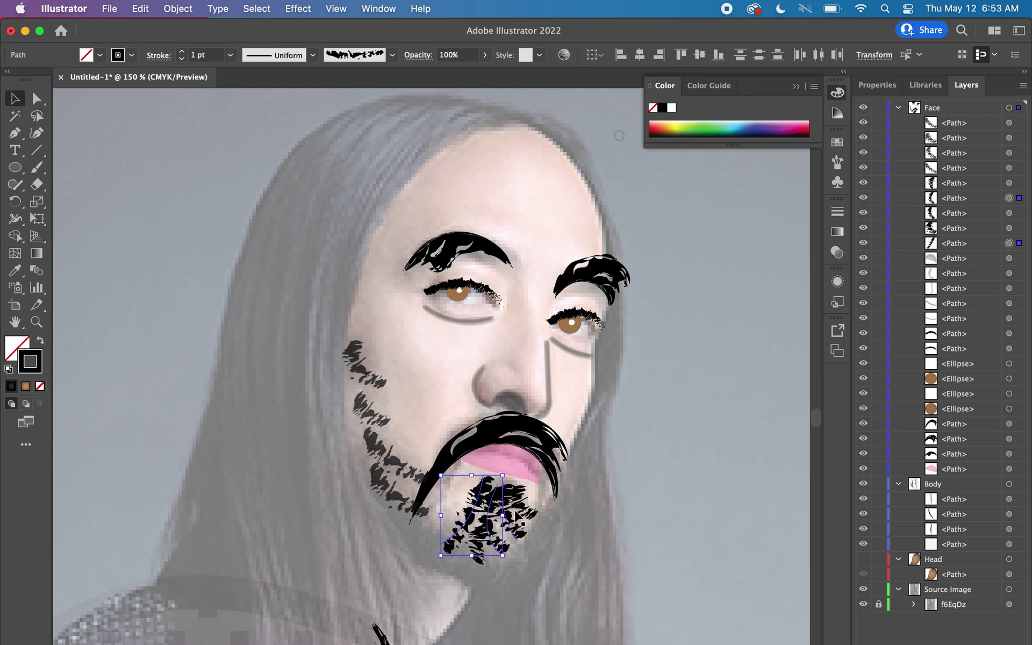
pyautogui.keyDown('shift'); pyautogui.click(518, 513); pyautogui.keyUp('shift')
pyautogui.keyDown('shift'); pyautogui.click(524, 510); pyautogui.keyUp('shift')
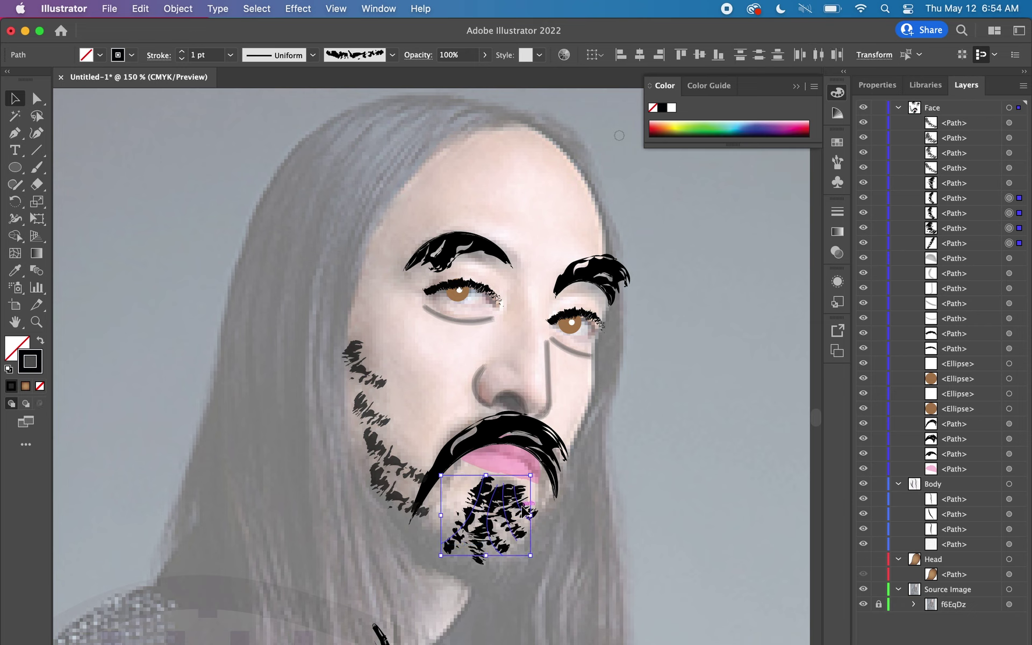
pyautogui.click(485, 55)
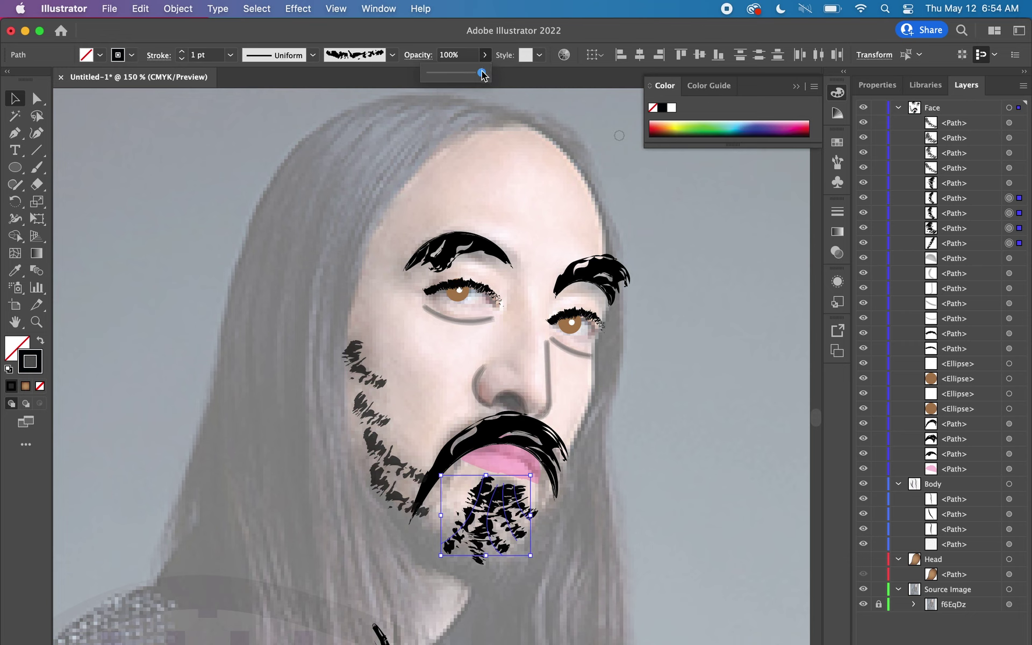
pyautogui.moveTo(482, 72)
pyautogui.mouseDown()
pyautogui.moveTo(452, 80)
pyautogui.moveTo(460, 72)
pyautogui.mouseUp()
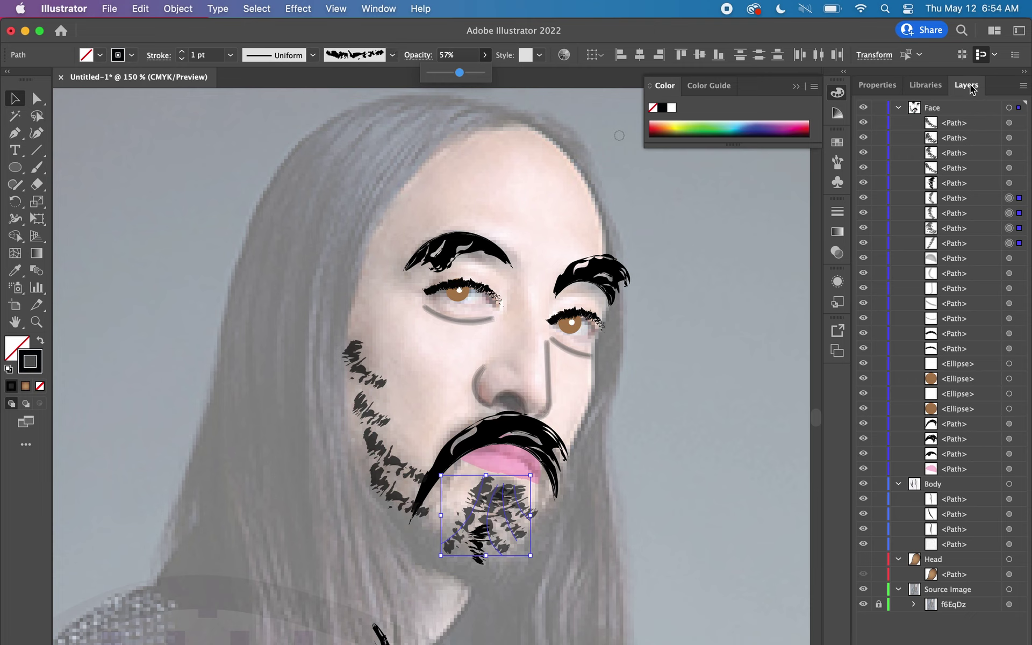
pyautogui.click(899, 108)
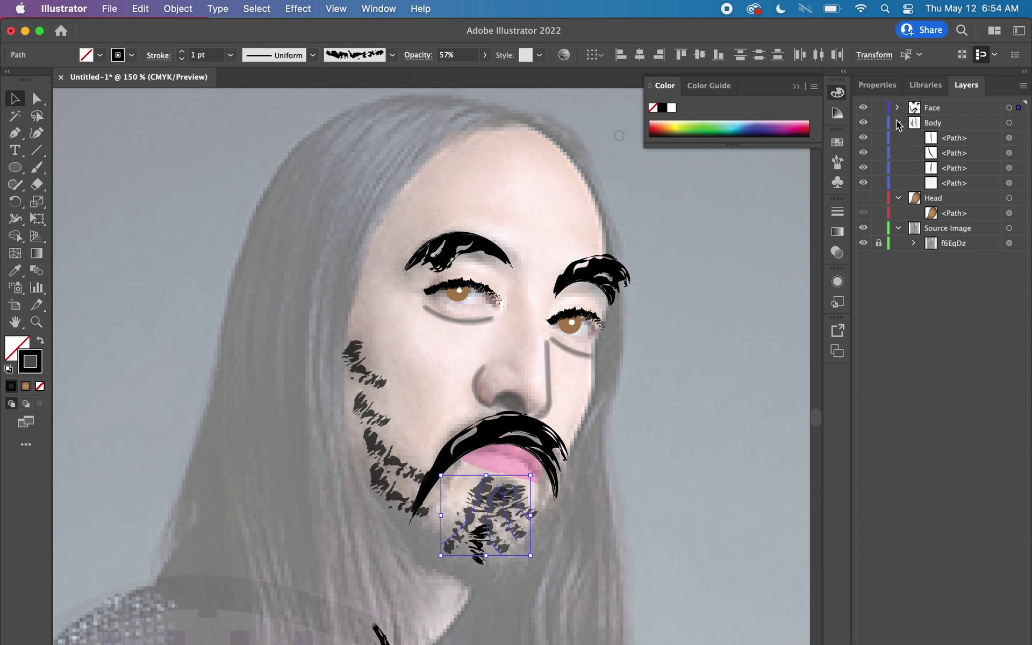
# Collapse all layers and add a new layer named 'Hips divider' above Face
pyautogui.click(898, 123)
pyautogui.click(898, 137)
pyautogui.click(898, 153)
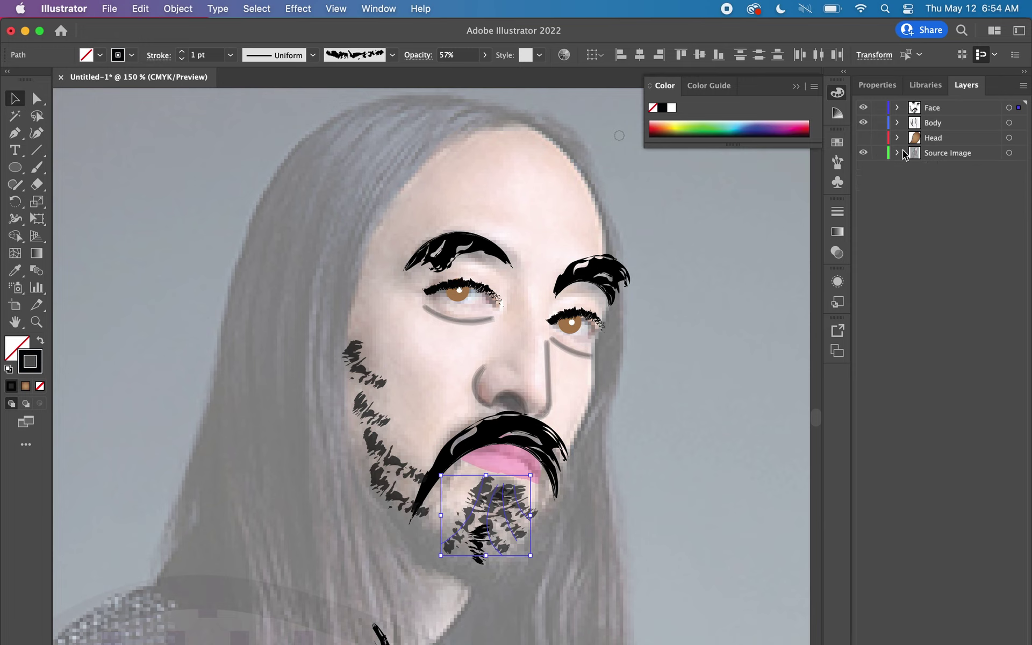
pyautogui.click(931, 109)
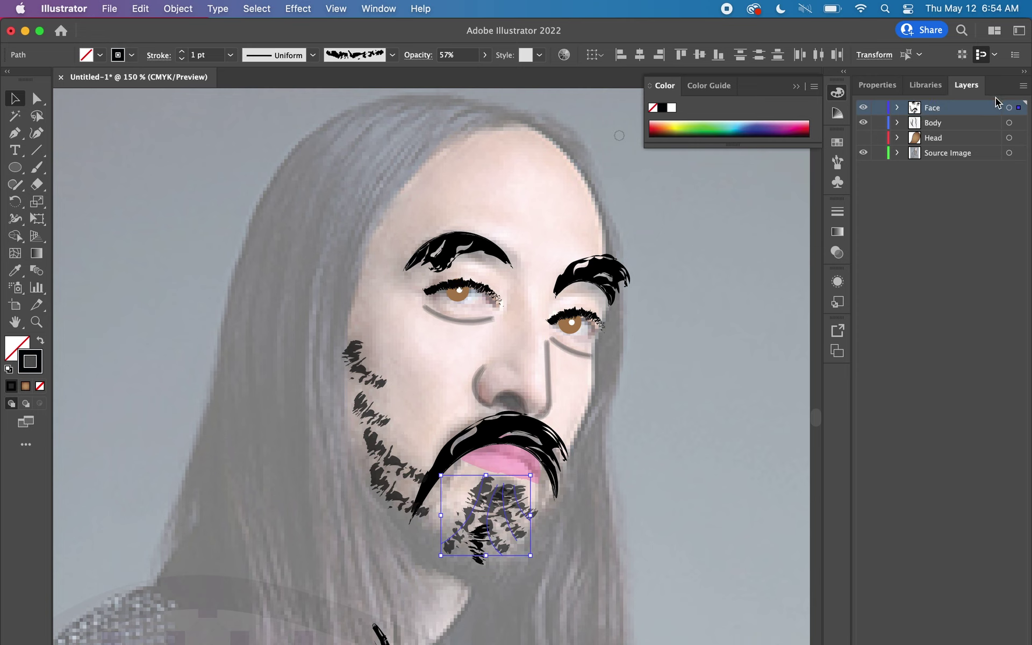
pyautogui.click(1023, 87)
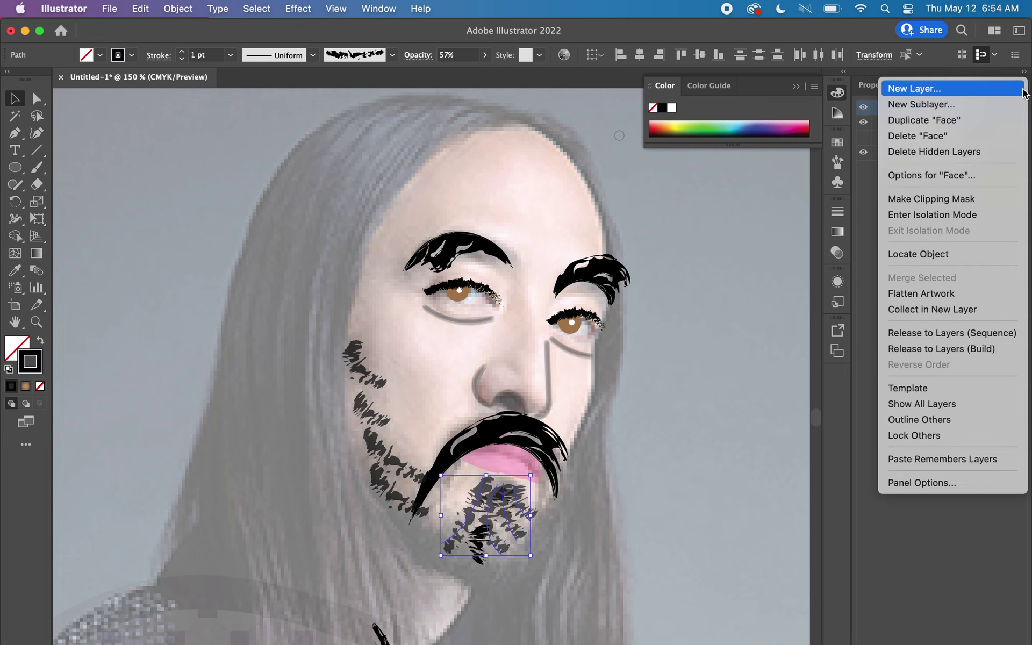
pyautogui.click(1020, 89)
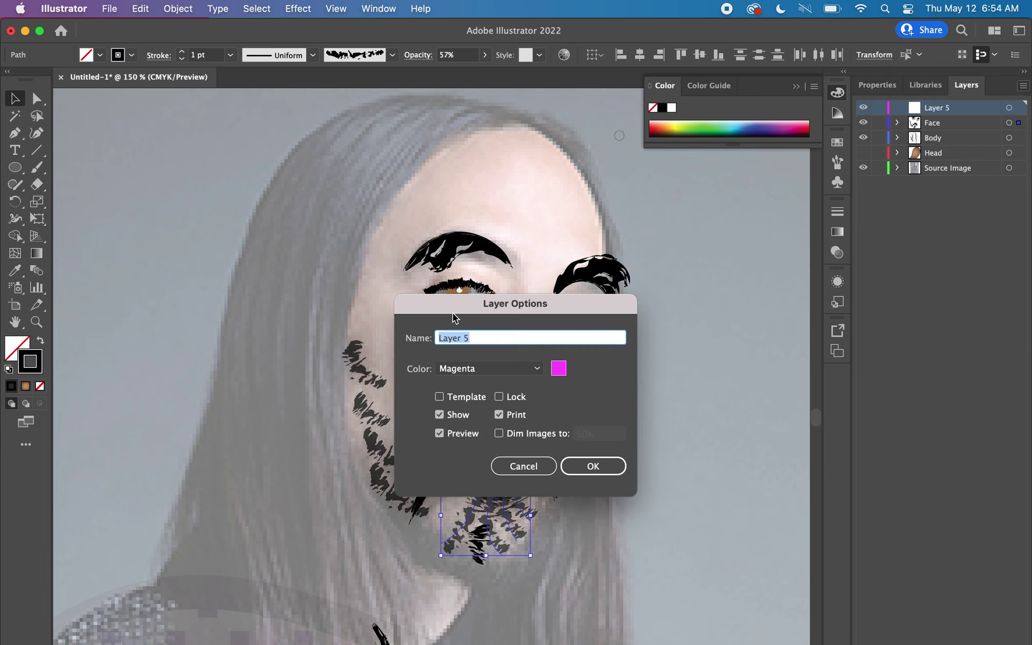
pyautogui.write('H')
pyautogui.write('ips')
pyautogui.write(' d')
pyautogui.write('ivider')
pyautogui.press('Return')
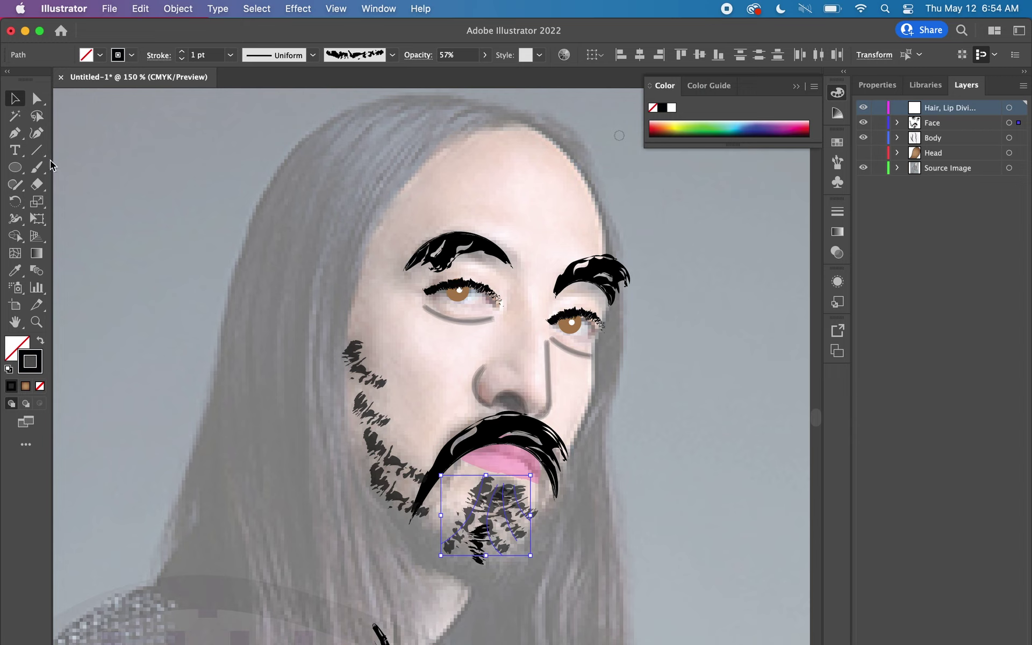
pyautogui.click(38, 168)
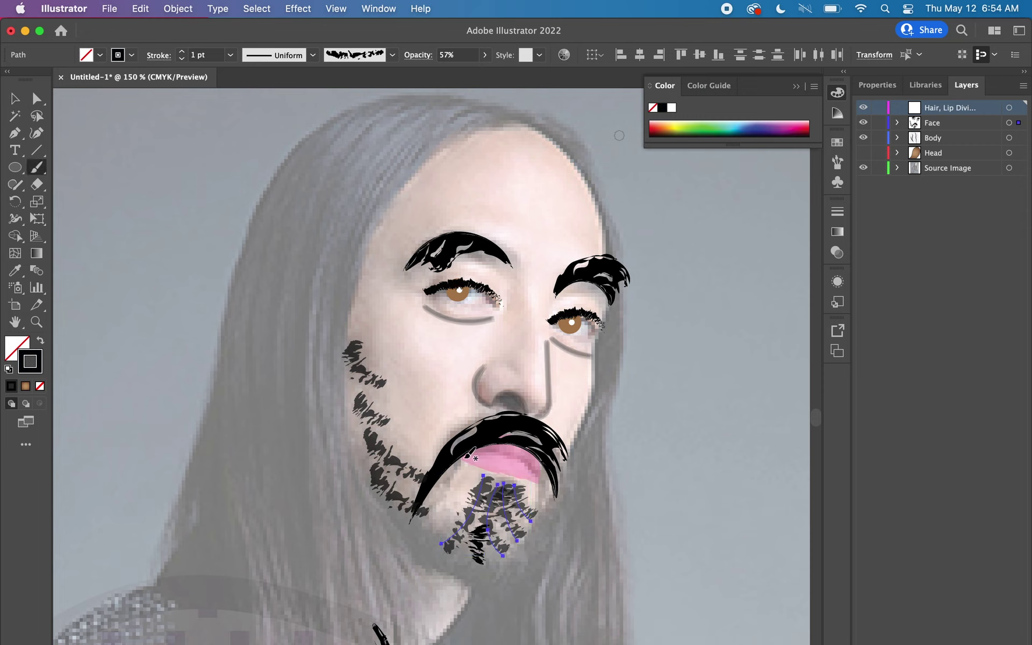
# Paint a dark divider across the lip, then give the lip path the Basic brush at 100% opacity
pyautogui.moveTo(480, 452); pyautogui.dragTo(545, 467)
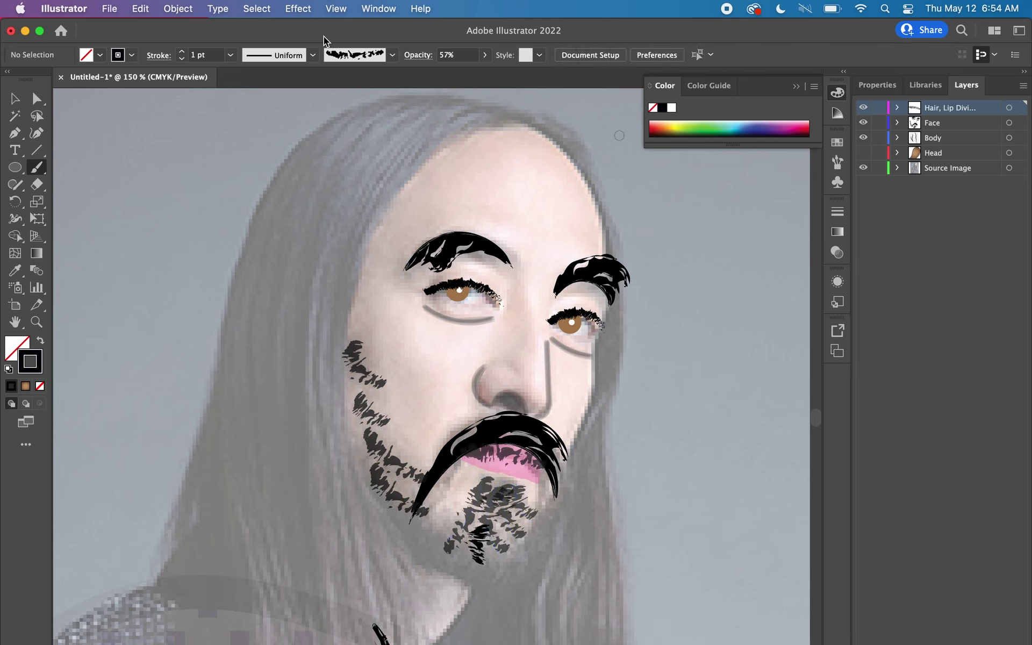
pyautogui.click(15, 99)
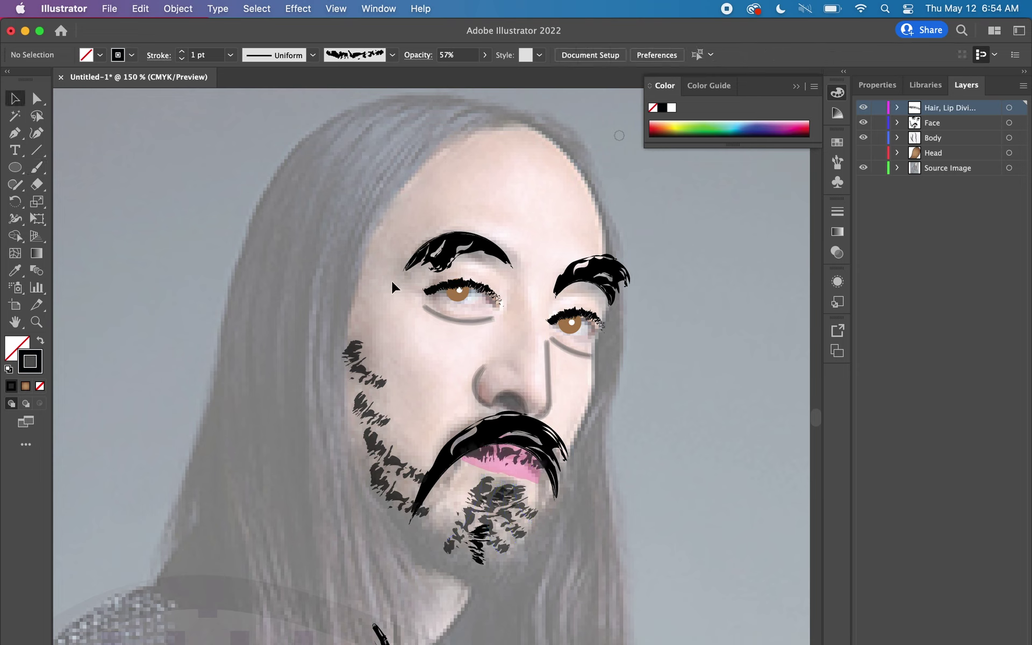
pyautogui.click(508, 454)
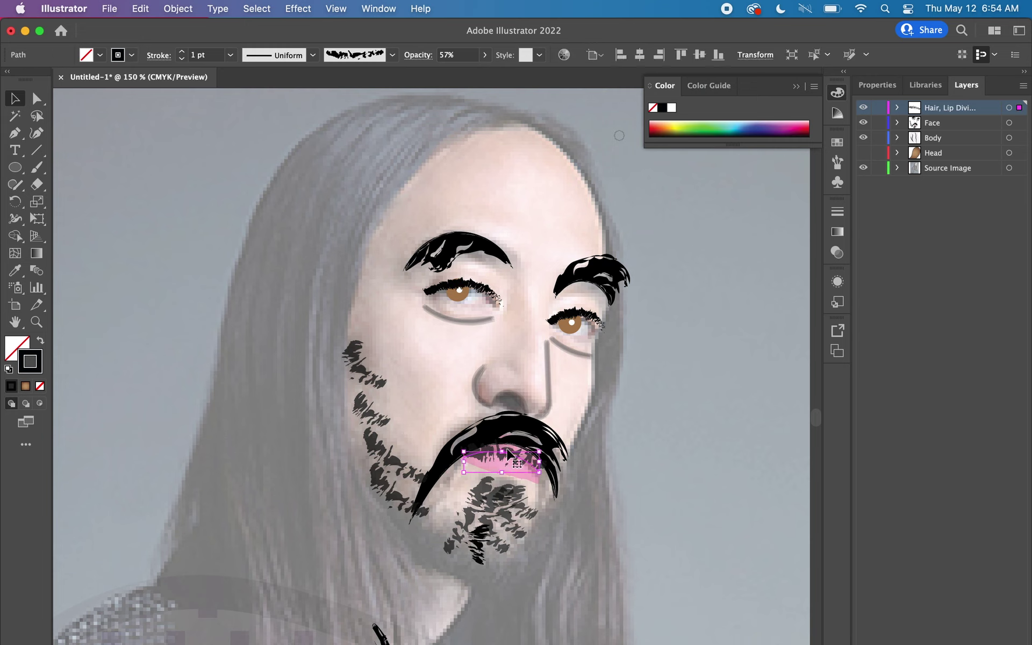
pyautogui.click(392, 54)
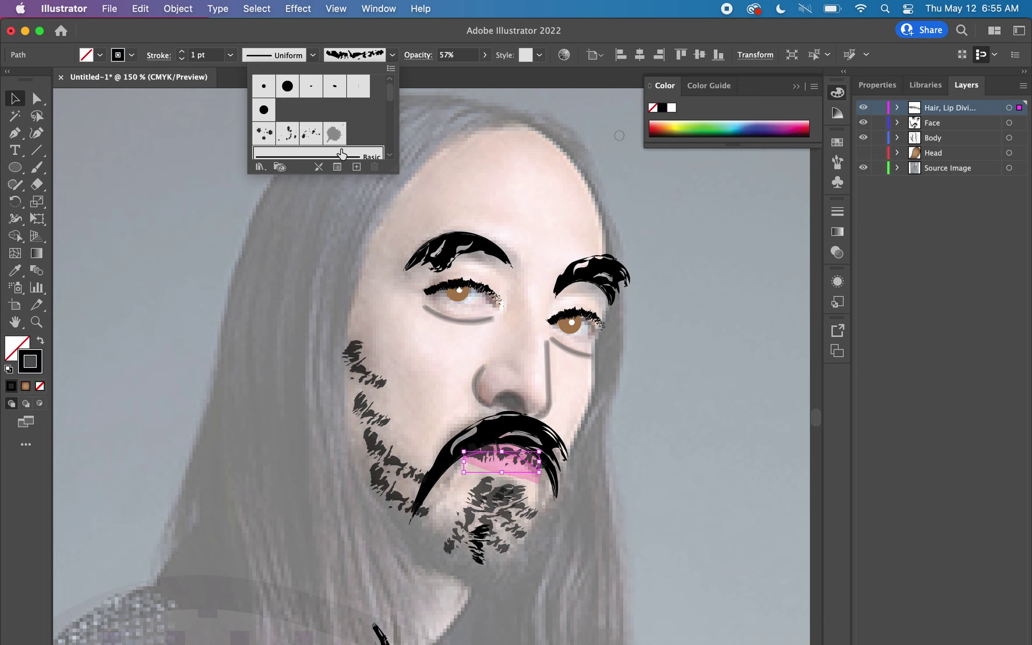
pyautogui.click(342, 153)
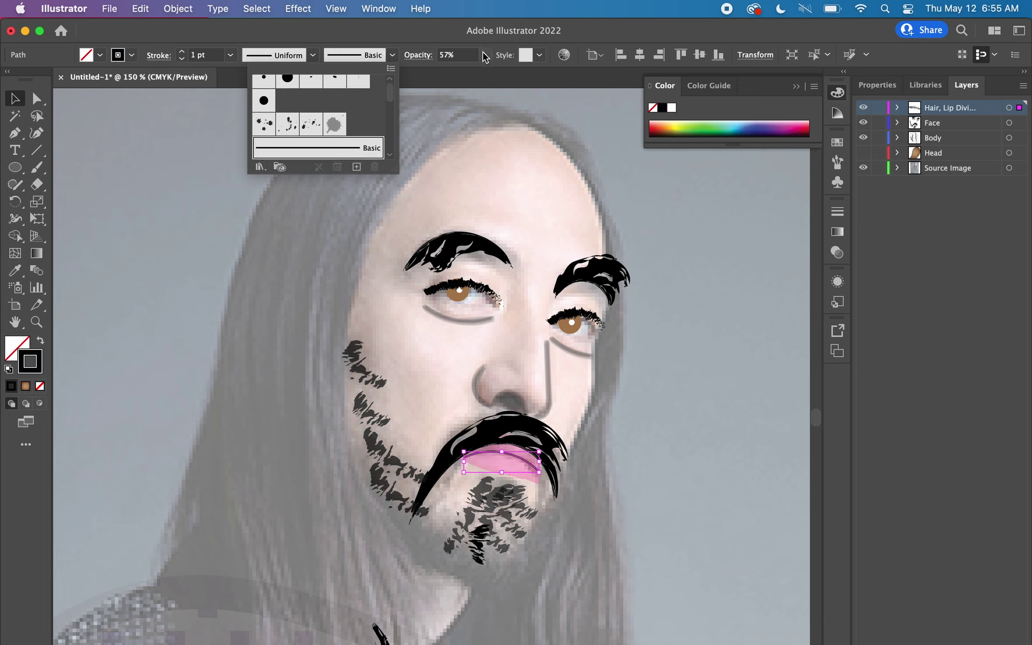
pyautogui.click(485, 55)
pyautogui.moveTo(459, 72); pyautogui.dragTo(485, 74)
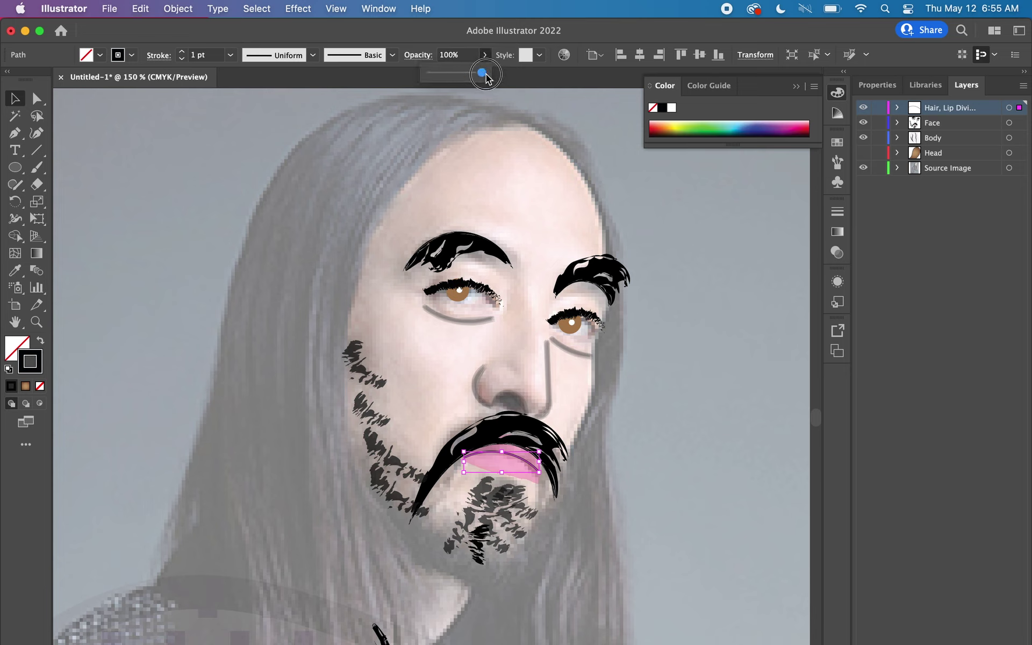
pyautogui.click(711, 228)
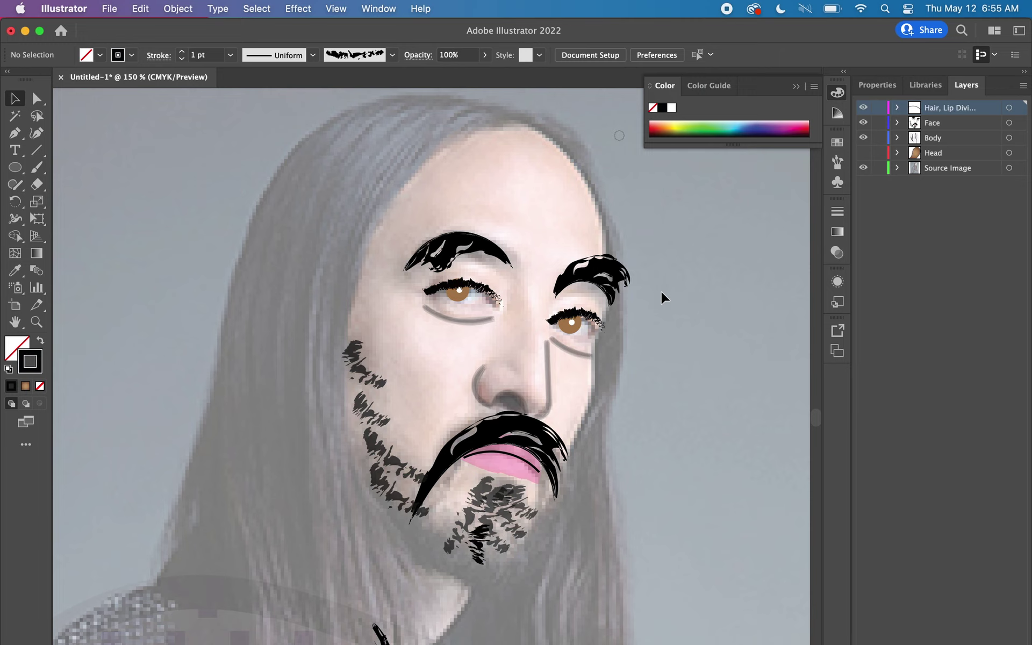
# Zoom out so the whole artboard and portrait are in view
pyautogui.press('super+minus')
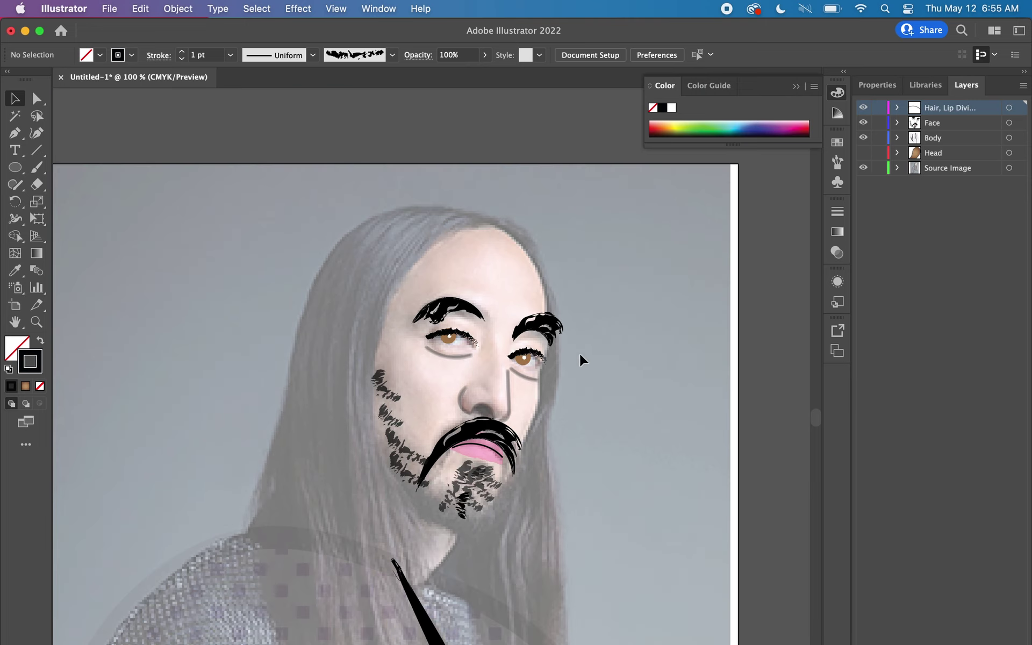
pyautogui.scroll(-5, 565, 416)
pyautogui.scroll(-3, 564, 417)
pyautogui.hscroll(2, 564, 416)
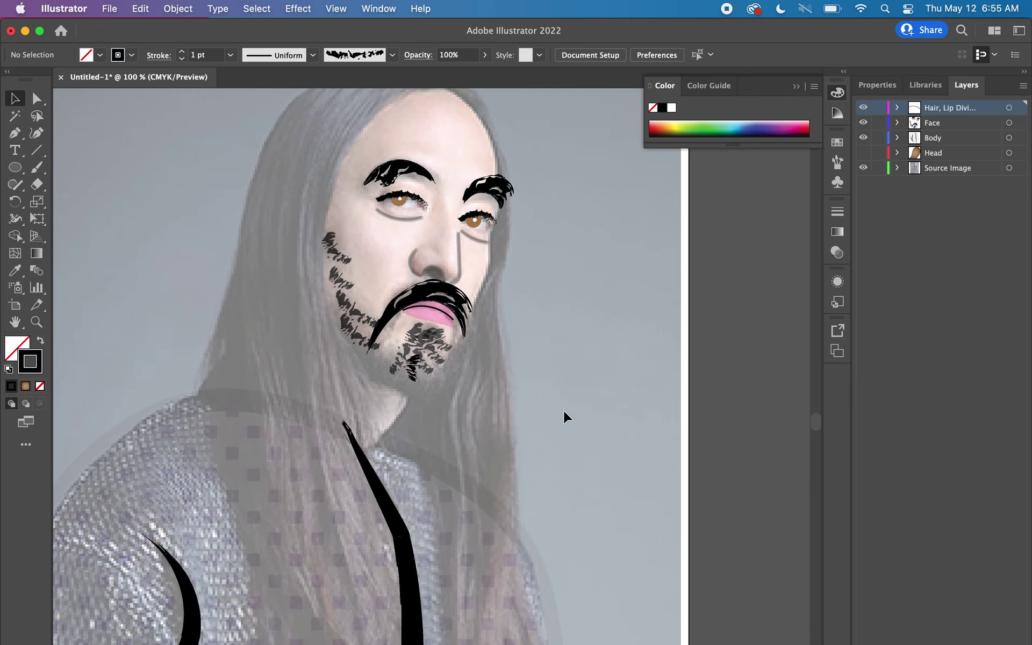
pyautogui.press('super+minus')
pyautogui.scroll(-2, 519, 484)
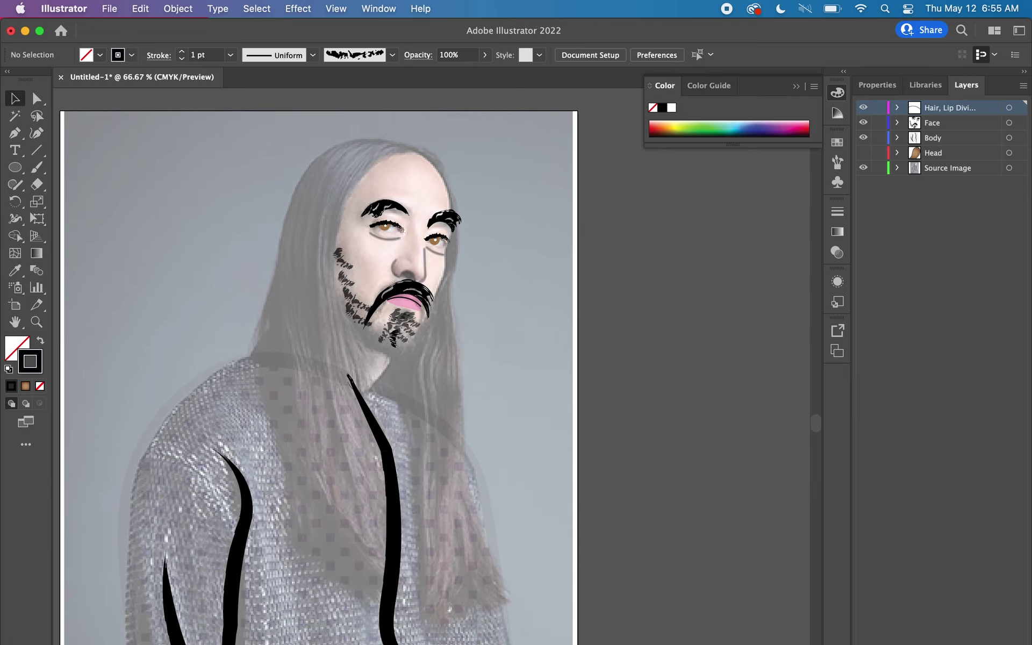
pyautogui.hscroll(1, 519, 484)
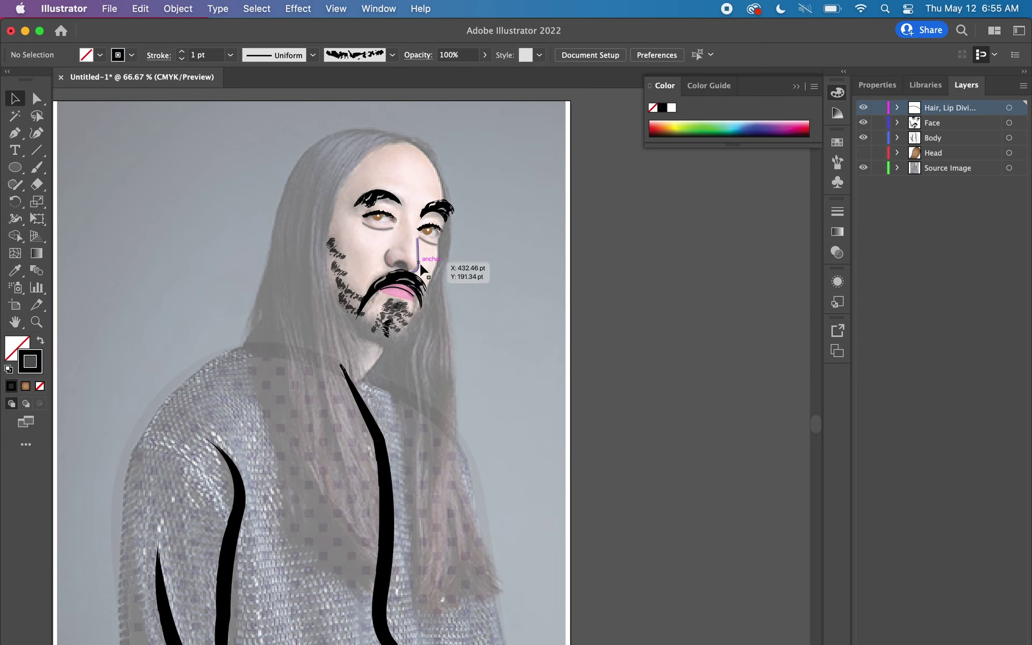
# Paint a long black Paintbrush stroke along the left hairline from crown to chest
pyautogui.click(393, 55)
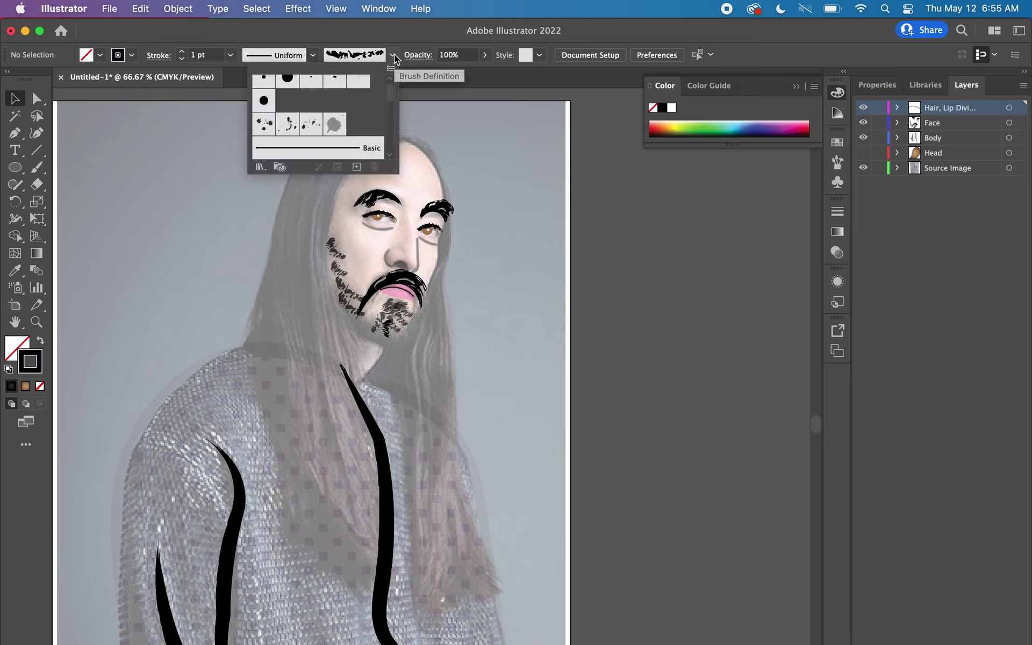
pyautogui.click(394, 56)
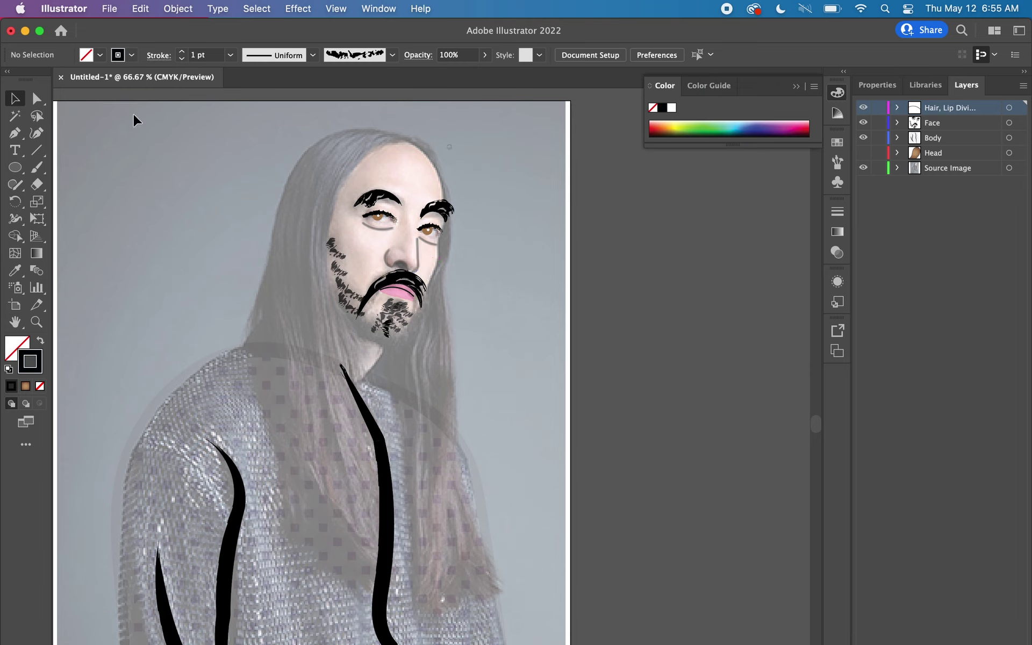
pyautogui.click(36, 167)
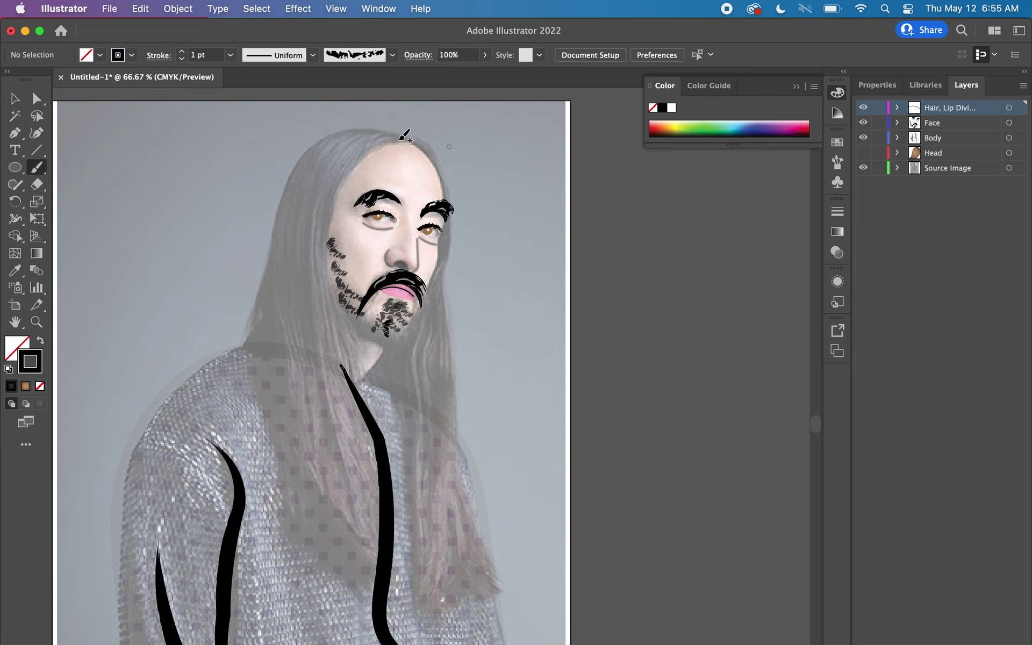
pyautogui.moveTo(407, 140)
pyautogui.mouseDown()
pyautogui.moveTo(324, 263)
pyautogui.moveTo(365, 434)
pyautogui.moveTo(385, 612)
pyautogui.mouseUp()
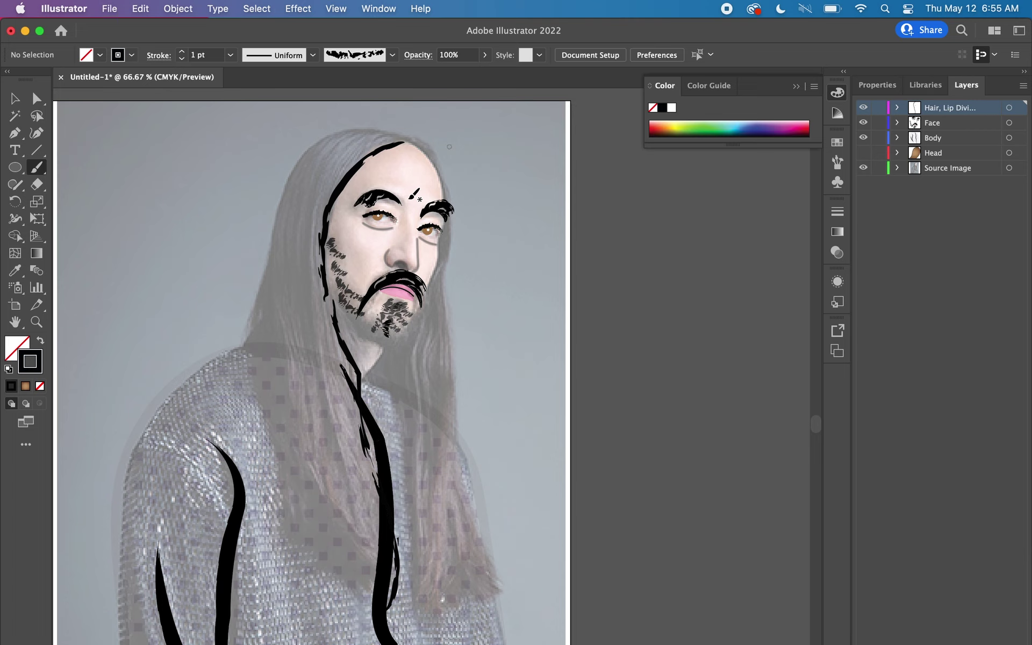
# Load the Artistic_ChalkCharcoalPencil brush library and make a charcoal brush the current brush
pyautogui.click(394, 55)
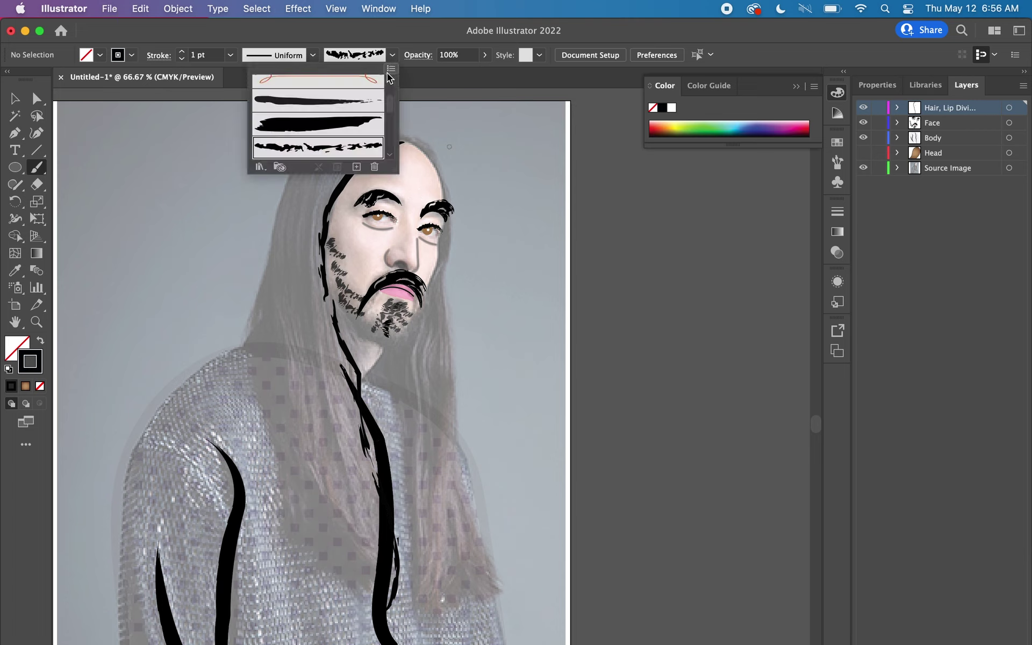
pyautogui.click(260, 167)
pyautogui.moveTo(279, 221)
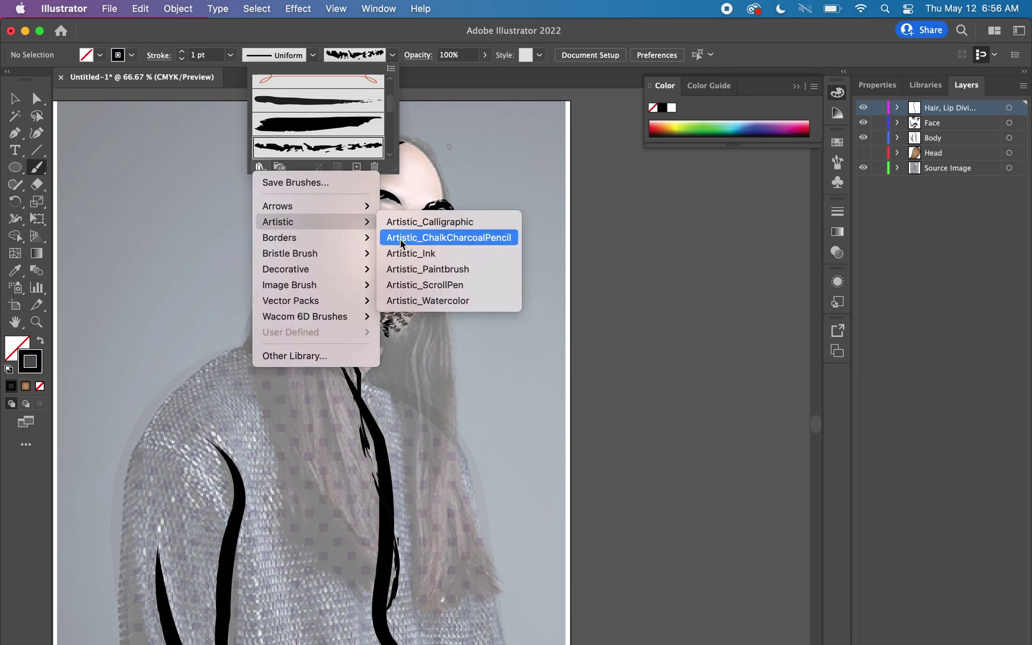
pyautogui.click(412, 240)
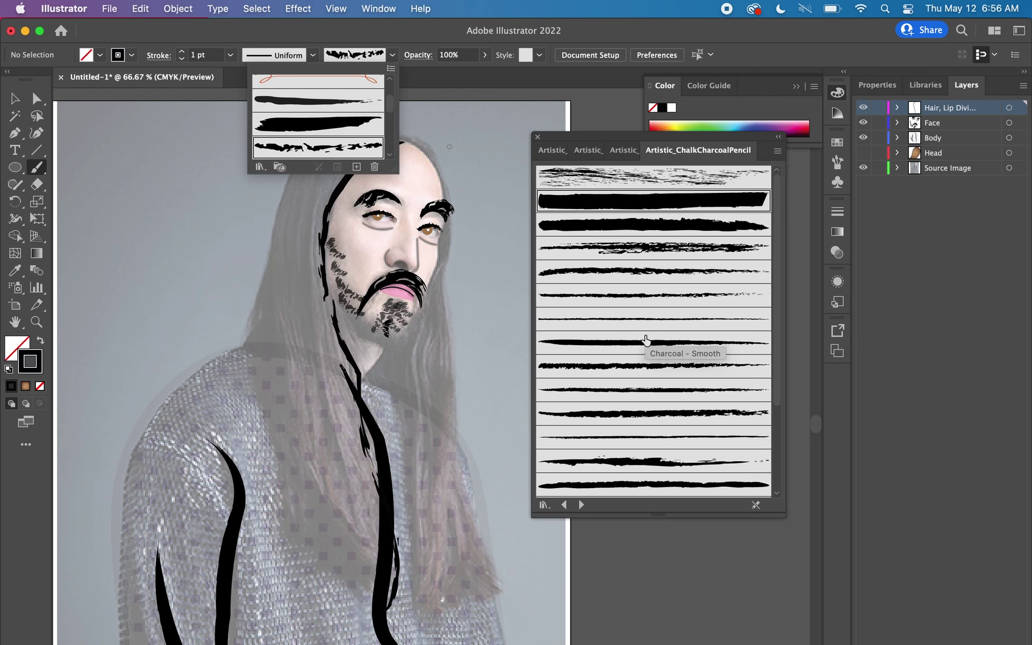
pyautogui.click(632, 410)
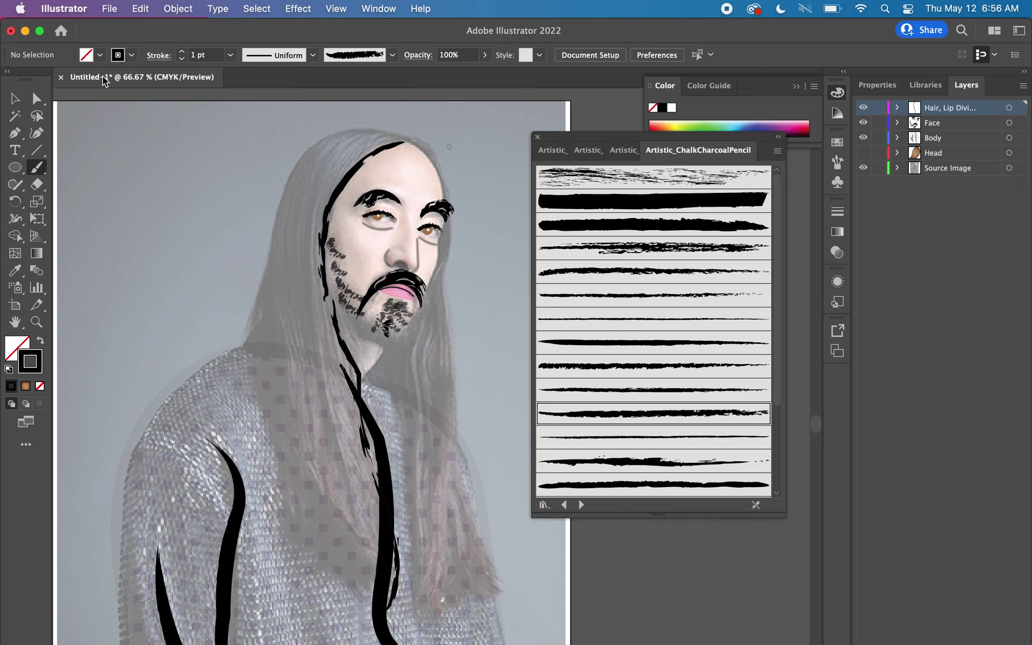
pyautogui.click(16, 99)
# Switch the hairline outline to a thin charcoal brush and paint a strand across the head
pyautogui.click(355, 188)
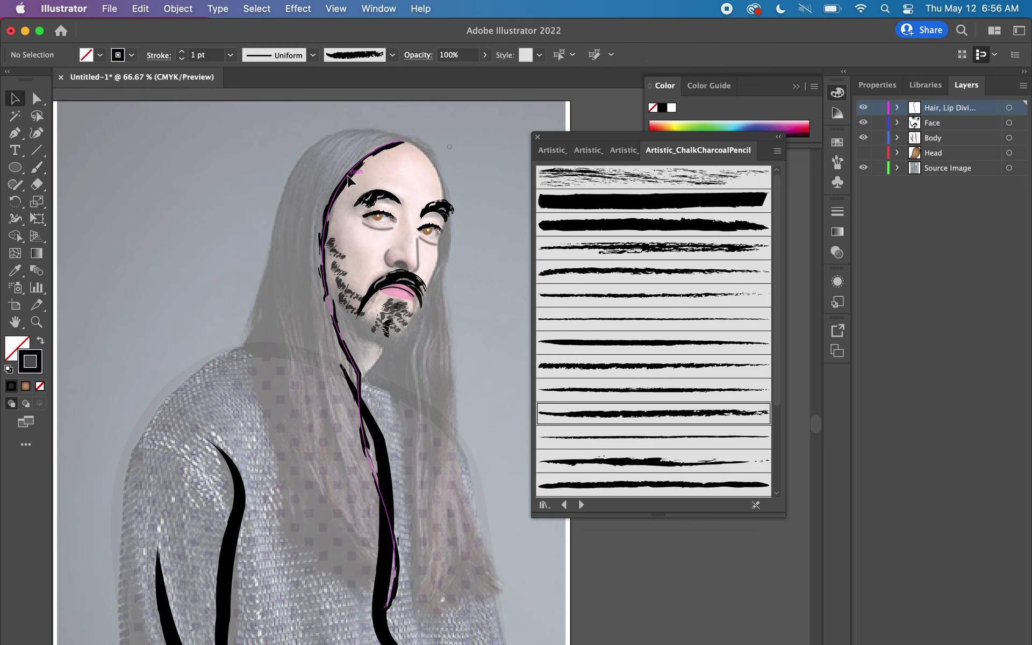
pyautogui.click(678, 378)
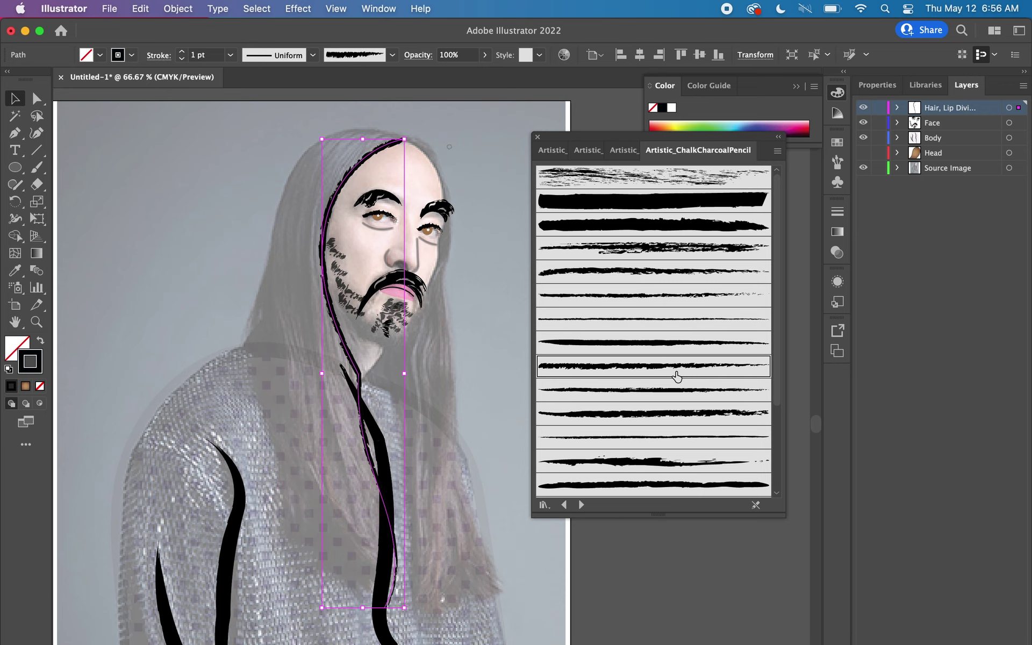
pyautogui.click(672, 437)
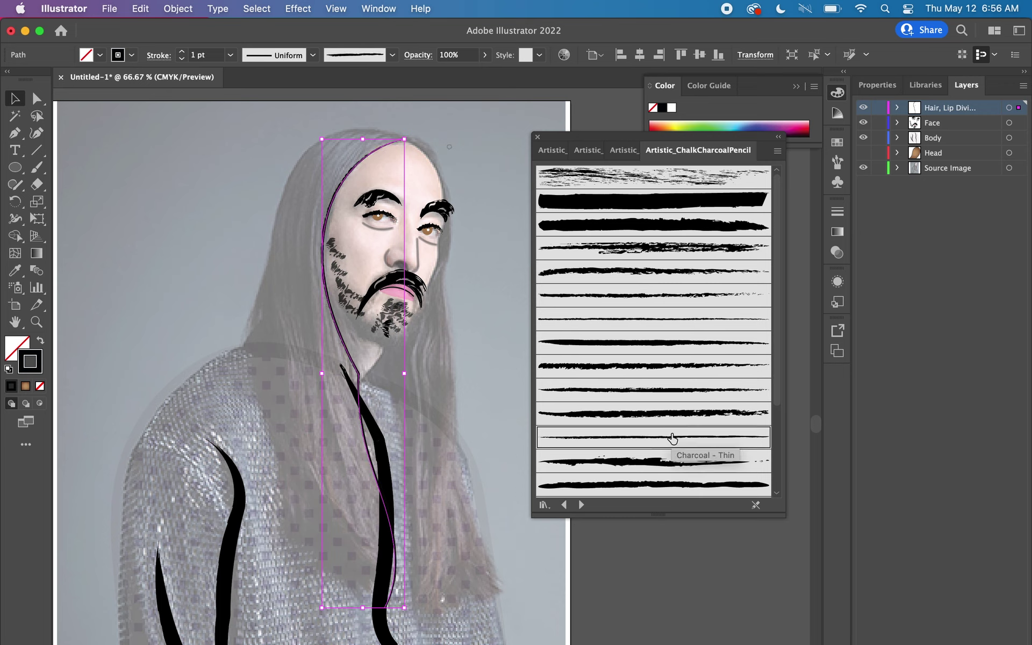
pyautogui.click(673, 390)
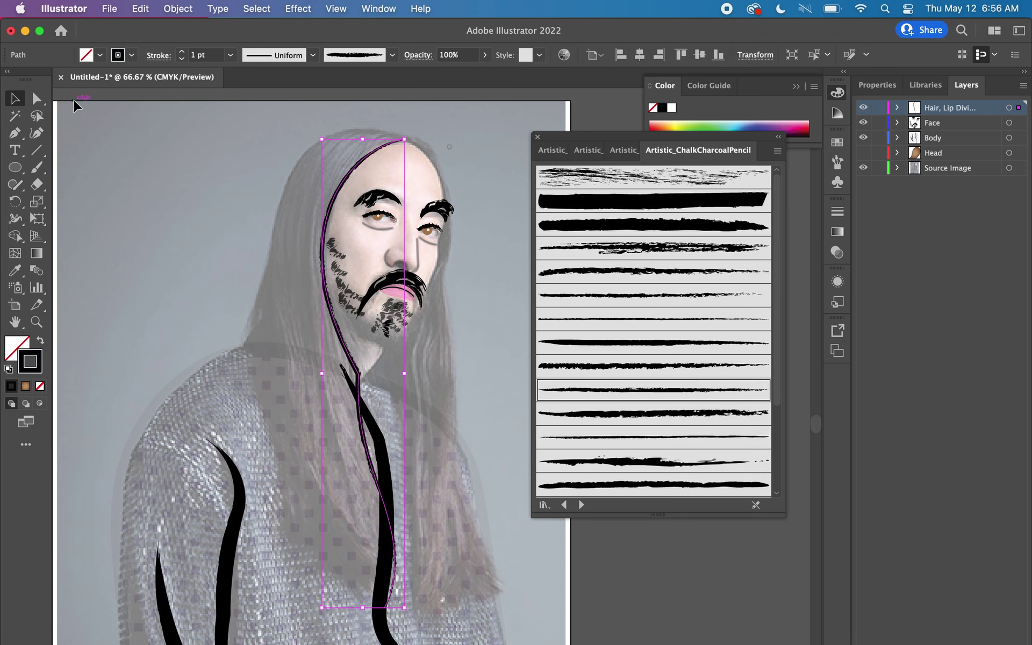
pyautogui.click(39, 168)
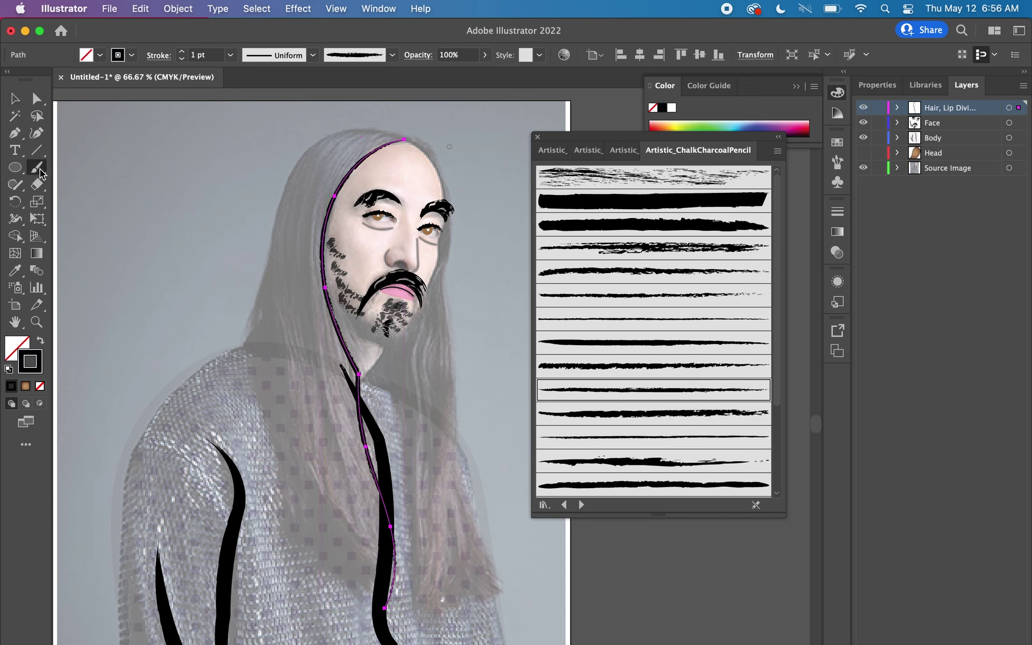
pyautogui.moveTo(405, 139)
pyautogui.mouseDown()
pyautogui.moveTo(402, 128)
pyautogui.moveTo(330, 132)
pyautogui.moveTo(269, 237)
pyautogui.moveTo(235, 357)
pyautogui.moveTo(265, 396)
pyautogui.moveTo(286, 546)
pyautogui.mouseUp()
# Undo a misplaced strand and paint six thin charcoal strands down both sides of the hair
pyautogui.hotkey('ctrl', 'z')
pyautogui.moveTo(410, 141)
pyautogui.mouseDown()
pyautogui.moveTo(380, 121)
pyautogui.moveTo(338, 128)
pyautogui.moveTo(281, 184)
pyautogui.moveTo(274, 208)
pyautogui.moveTo(243, 382)
pyautogui.moveTo(300, 587)
pyautogui.mouseUp()
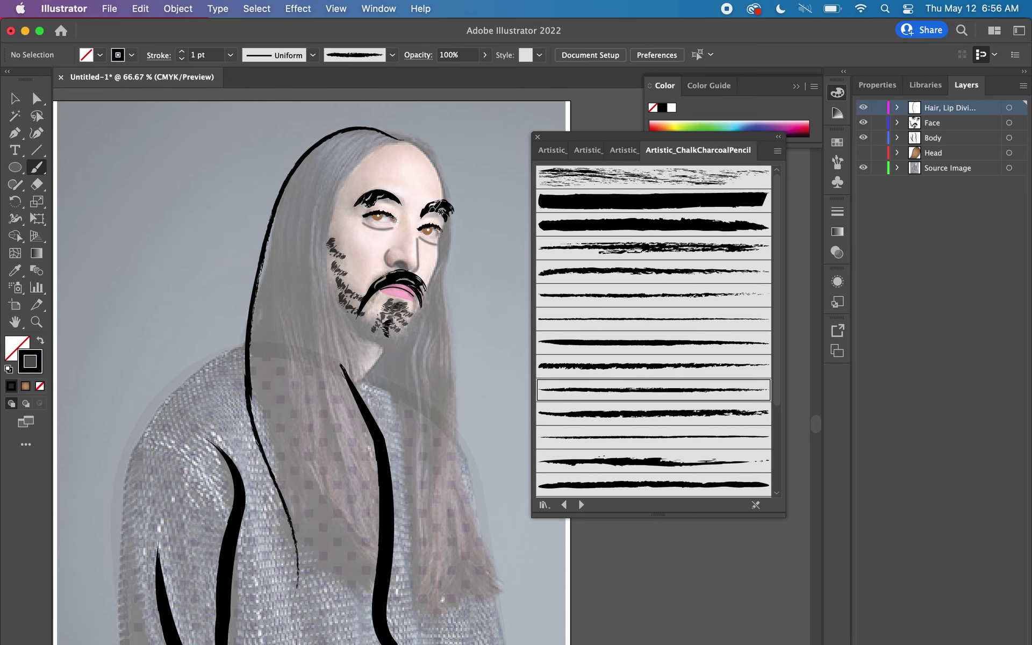
pyautogui.moveTo(401, 141)
pyautogui.mouseDown()
pyautogui.moveTo(388, 135)
pyautogui.moveTo(346, 161)
pyautogui.moveTo(329, 262)
pyautogui.moveTo(344, 349)
pyautogui.moveTo(384, 433)
pyautogui.moveTo(387, 582)
pyautogui.mouseUp()
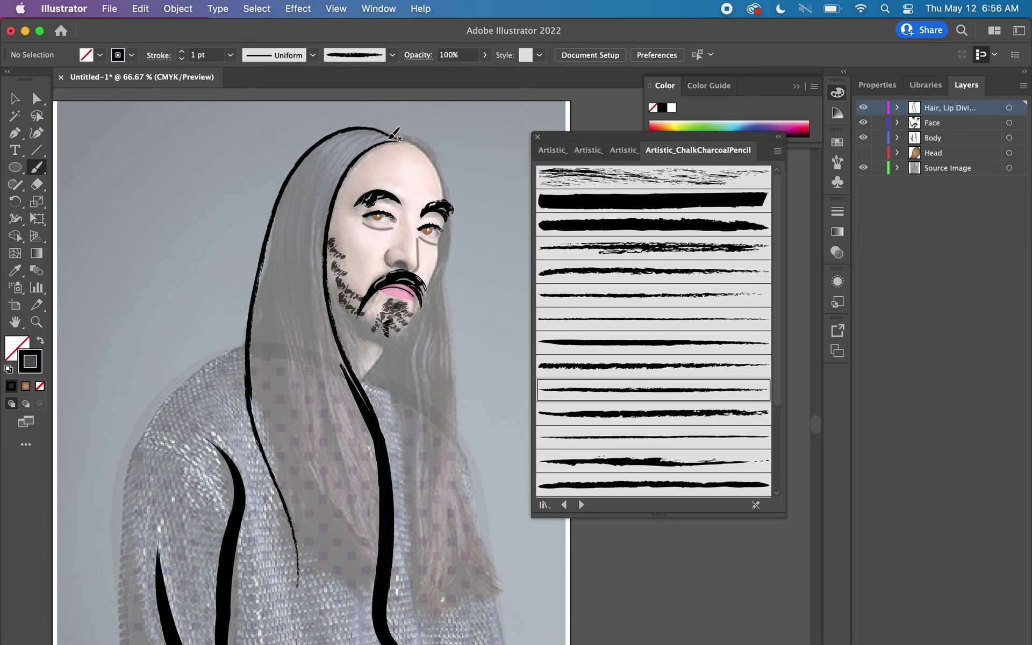
pyautogui.moveTo(396, 135)
pyautogui.mouseDown()
pyautogui.moveTo(392, 127)
pyautogui.moveTo(339, 161)
pyautogui.moveTo(304, 272)
pyautogui.moveTo(325, 574)
pyautogui.mouseUp()
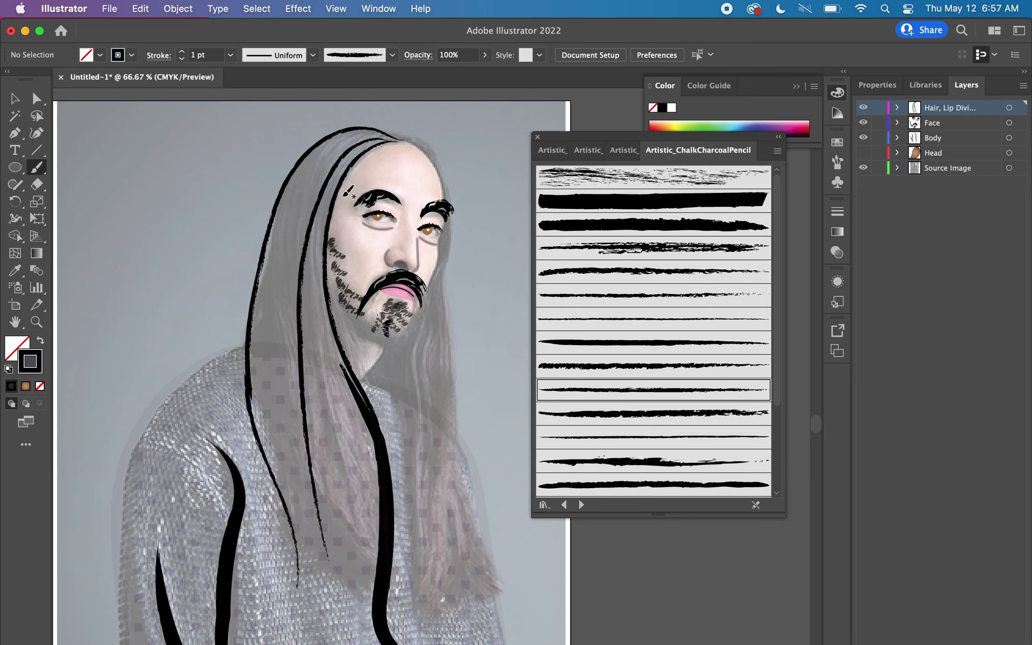
pyautogui.moveTo(401, 138)
pyautogui.mouseDown()
pyautogui.moveTo(338, 131)
pyautogui.moveTo(295, 179)
pyautogui.moveTo(269, 247)
pyautogui.moveTo(265, 444)
pyautogui.moveTo(314, 563)
pyautogui.mouseUp()
pyautogui.moveTo(396, 140)
pyautogui.mouseDown()
pyautogui.moveTo(376, 129)
pyautogui.moveTo(328, 141)
pyautogui.moveTo(272, 253)
pyautogui.moveTo(262, 416)
pyautogui.moveTo(302, 573)
pyautogui.mouseUp()
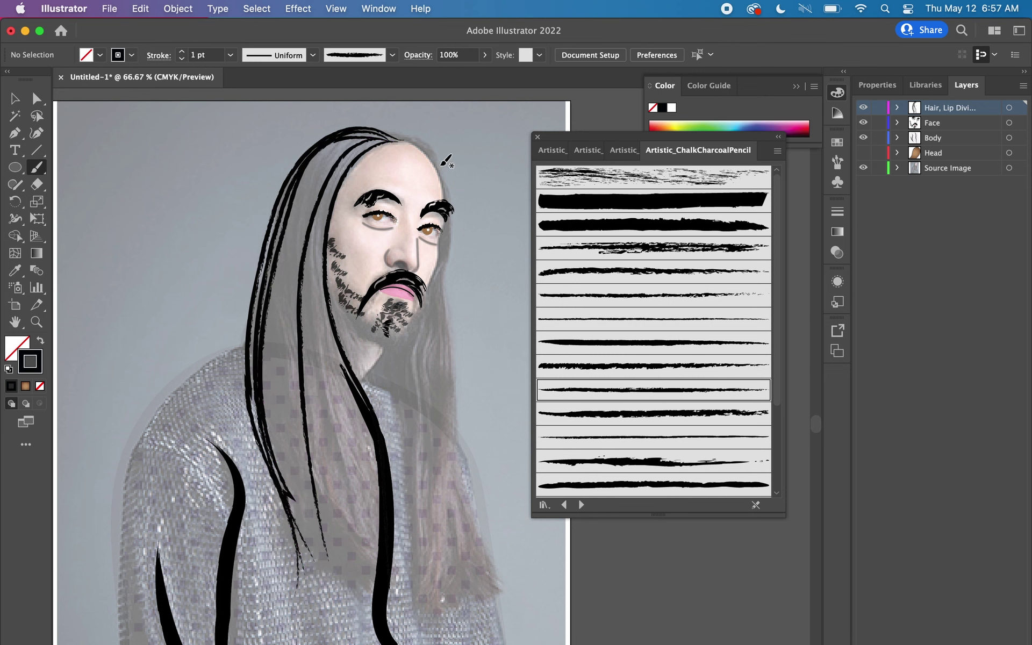
pyautogui.moveTo(398, 141)
pyautogui.mouseDown()
pyautogui.moveTo(437, 164)
pyautogui.moveTo(447, 192)
pyautogui.moveTo(439, 509)
pyautogui.moveTo(461, 610)
pyautogui.mouseUp()
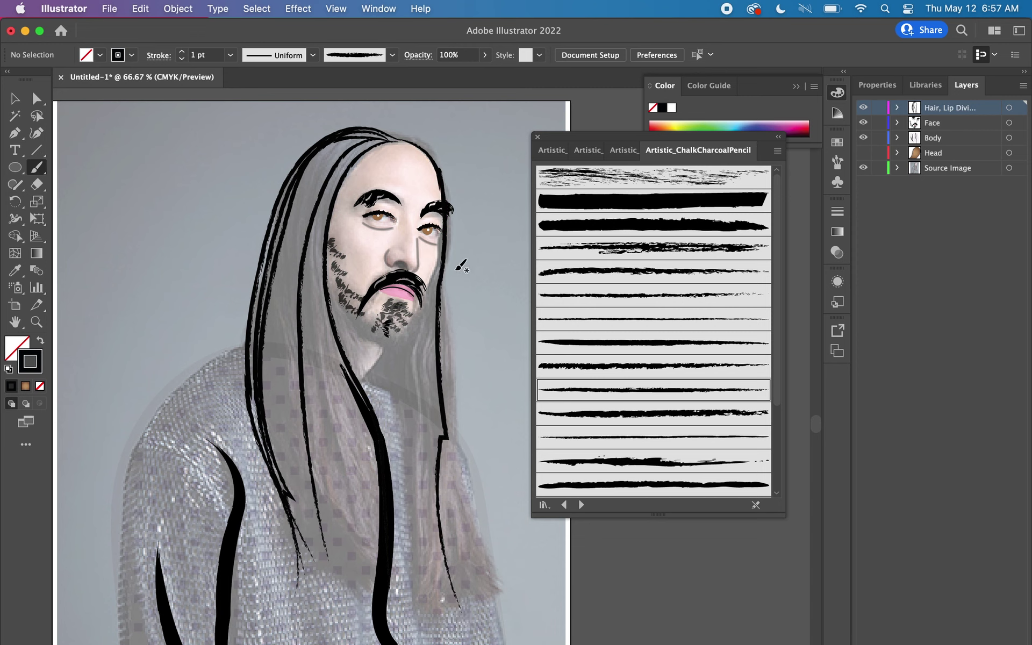
pyautogui.click(37, 99)
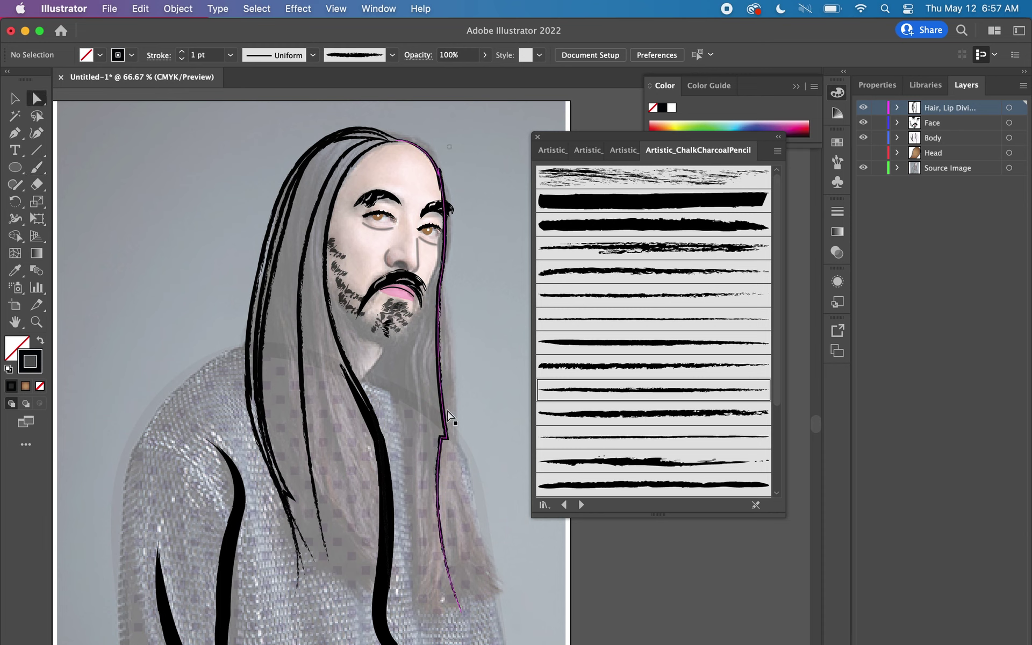
# Nudge an anchor on the right hair strand and replace a stray stroke with a lower-hair strand
pyautogui.click(445, 435)
pyautogui.moveTo(446, 435); pyautogui.dragTo(440, 428)
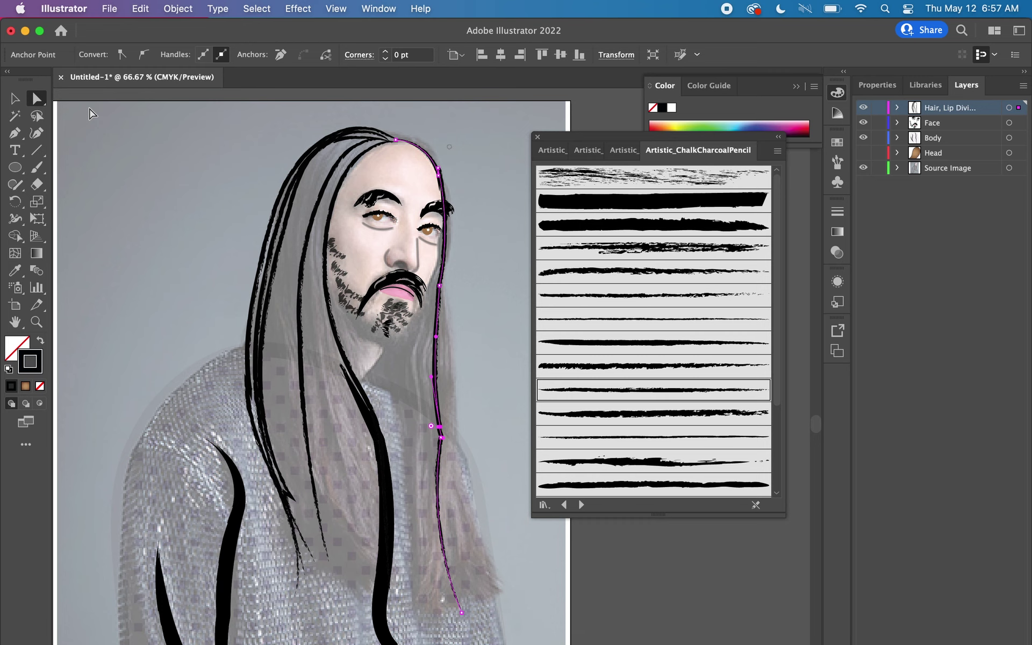
pyautogui.click(42, 166)
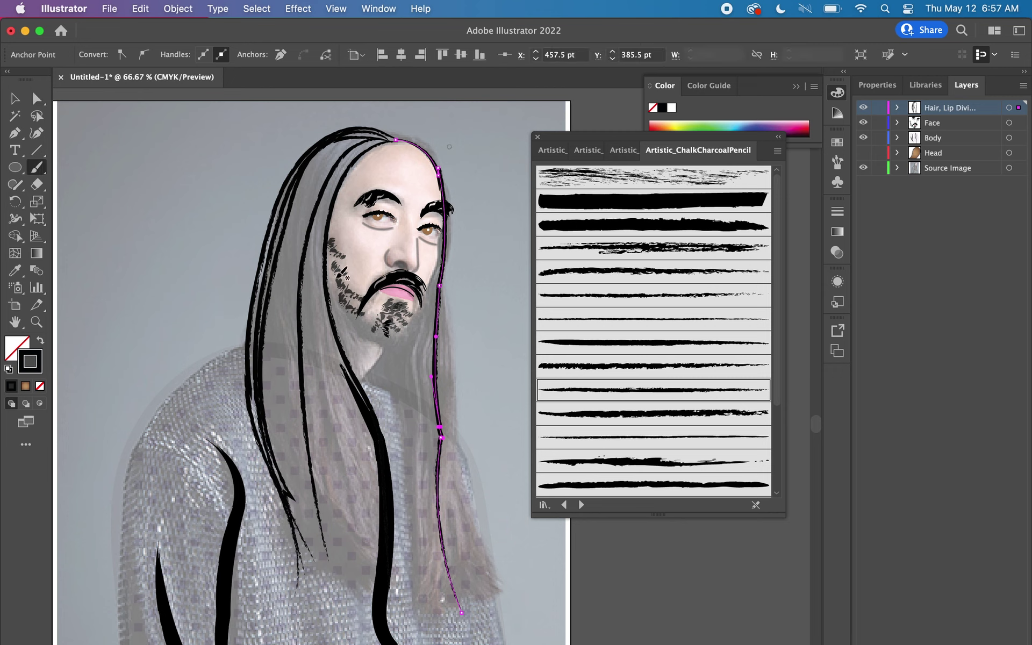
pyautogui.moveTo(360, 598); pyautogui.dragTo(331, 469)
pyautogui.press('super+z')
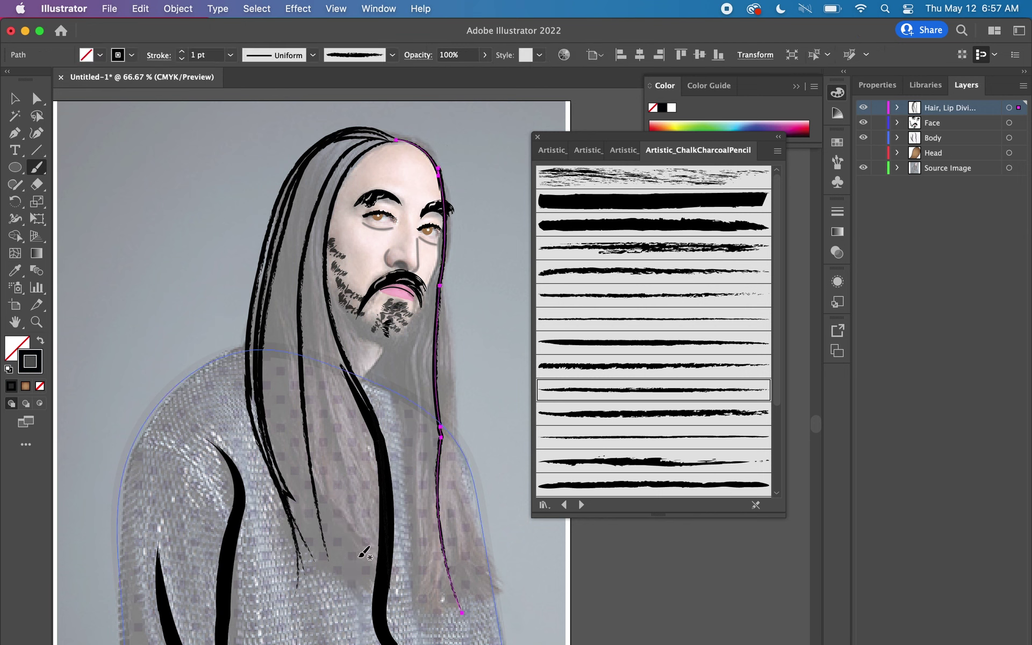
pyautogui.moveTo(365, 592)
pyautogui.mouseDown()
pyautogui.moveTo(307, 320)
pyautogui.moveTo(370, 144)
pyautogui.mouseUp()
# Draw several charcoal strands up the right-side hair toward the crown
pyautogui.moveTo(371, 144); pyautogui.dragTo(389, 142)
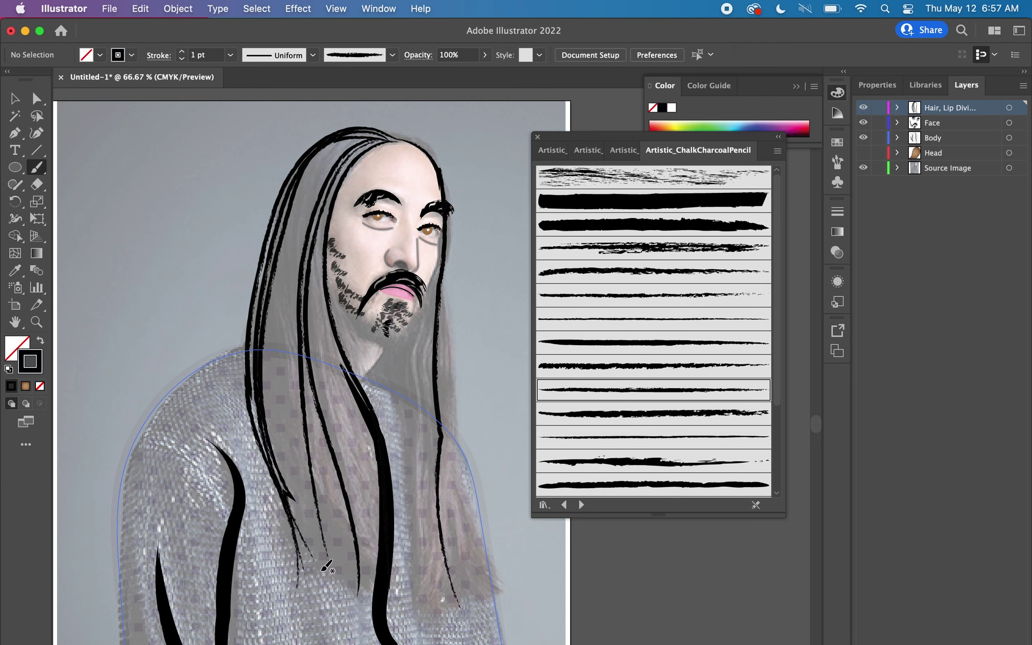
pyautogui.moveTo(323, 562)
pyautogui.mouseDown()
pyautogui.moveTo(291, 241)
pyautogui.moveTo(388, 138)
pyautogui.moveTo(412, 142)
pyautogui.mouseUp()
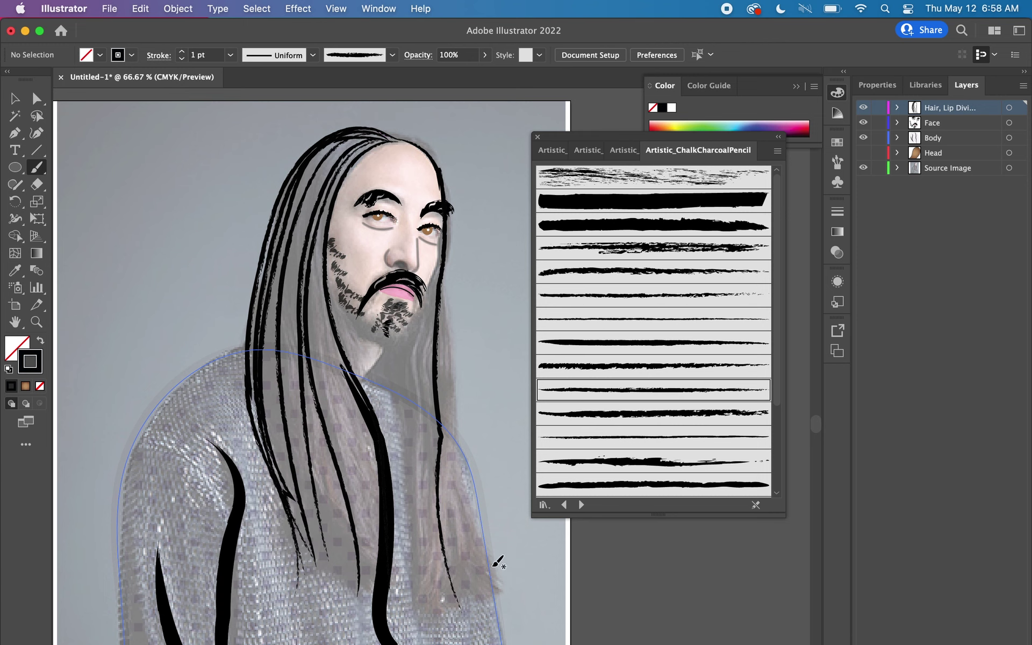
pyautogui.moveTo(501, 589)
pyautogui.mouseDown()
pyautogui.moveTo(451, 382)
pyautogui.moveTo(453, 184)
pyautogui.moveTo(428, 150)
pyautogui.moveTo(395, 138)
pyautogui.mouseUp()
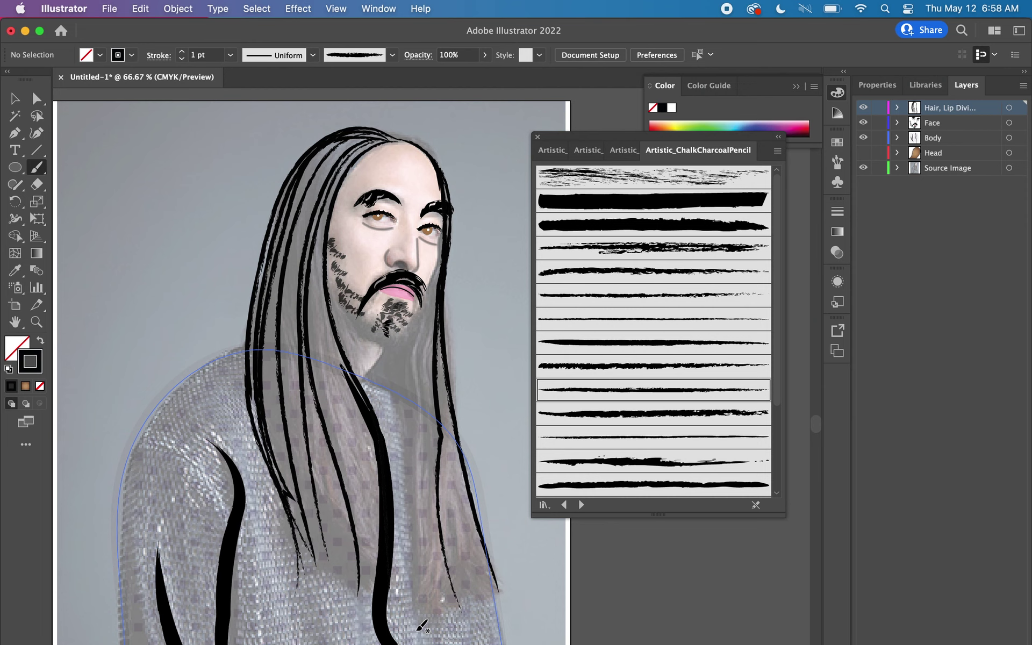
pyautogui.moveTo(410, 521); pyautogui.dragTo(392, 349)
pyautogui.moveTo(391, 350); pyautogui.dragTo(389, 349)
pyautogui.moveTo(423, 616); pyautogui.dragTo(408, 400)
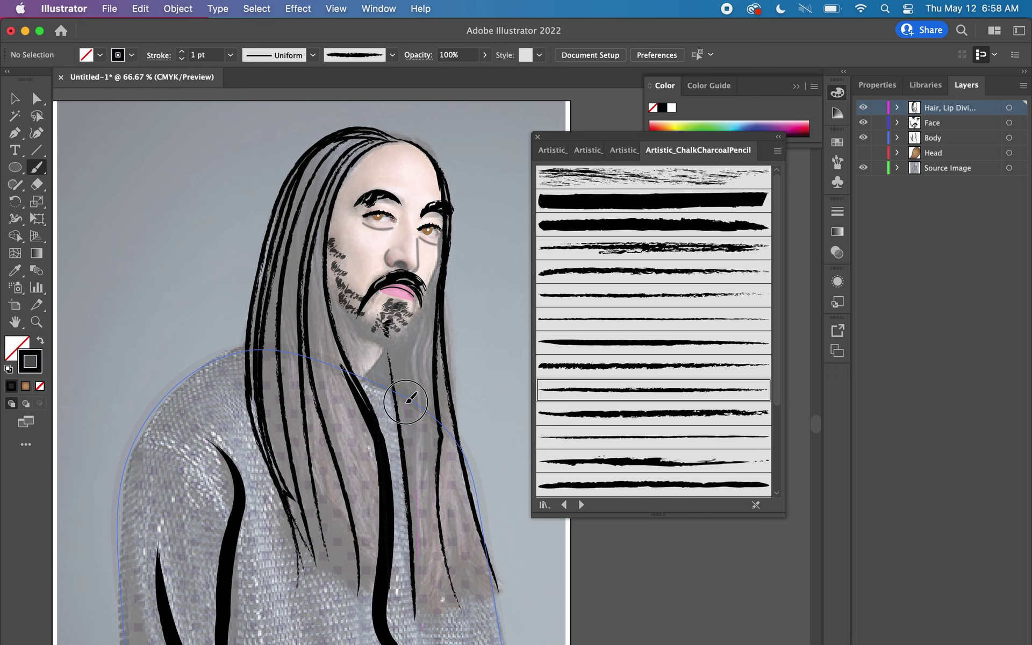
# Paint about ten more charcoal strands from the lower right hair up toward the crown
pyautogui.moveTo(409, 399); pyautogui.dragTo(413, 324)
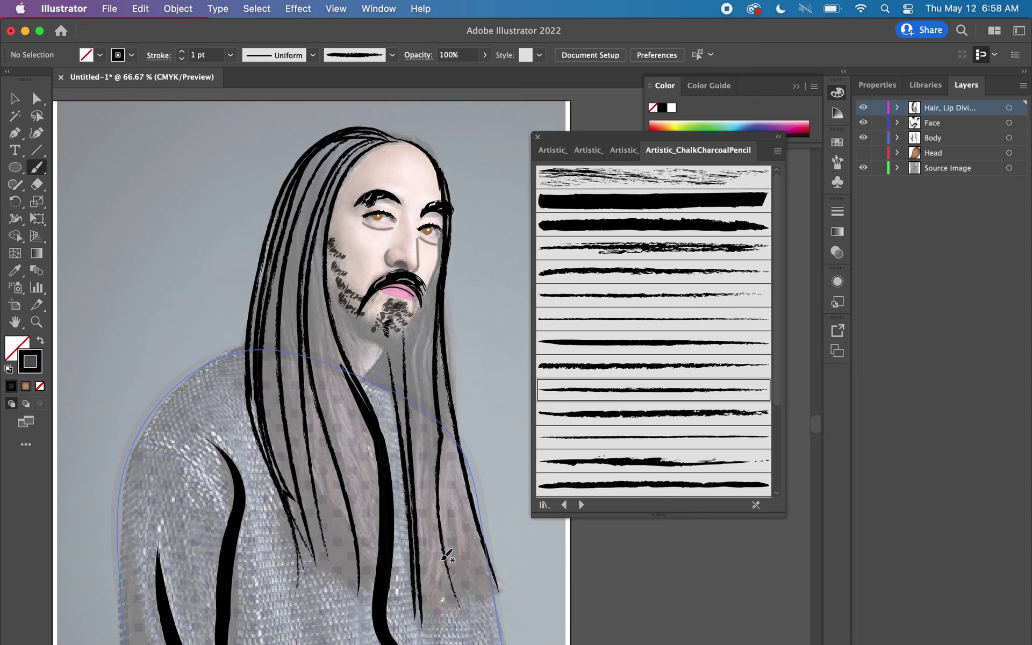
pyautogui.moveTo(437, 614); pyautogui.dragTo(416, 361)
pyautogui.moveTo(416, 360); pyautogui.dragTo(431, 280)
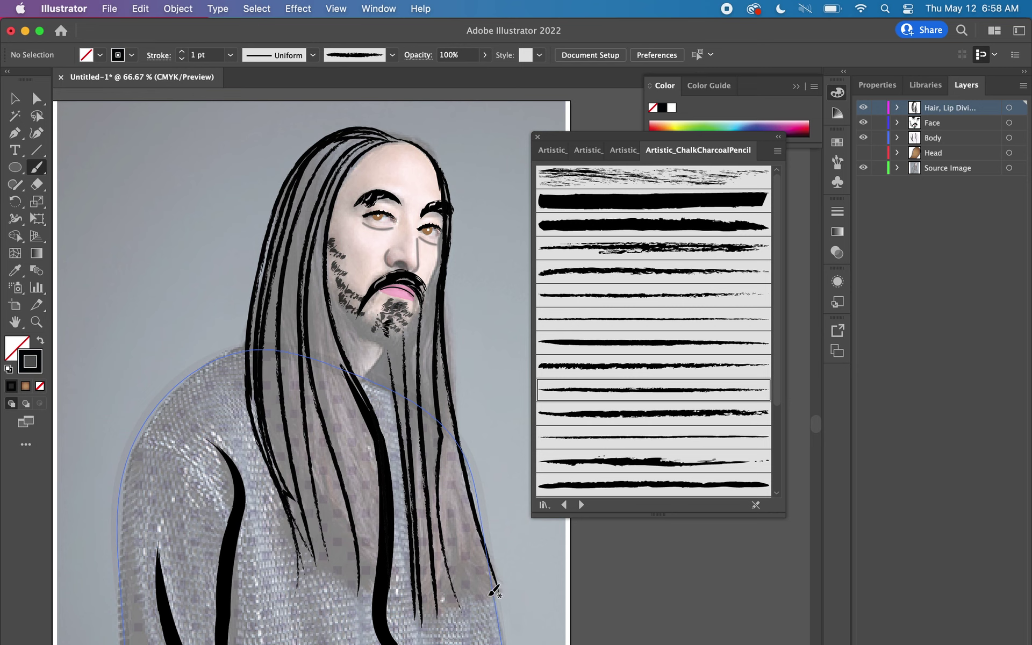
pyautogui.moveTo(494, 588)
pyautogui.mouseDown()
pyautogui.moveTo(438, 389)
pyautogui.moveTo(444, 185)
pyautogui.moveTo(419, 134)
pyautogui.moveTo(405, 124)
pyautogui.moveTo(392, 138)
pyautogui.mouseUp()
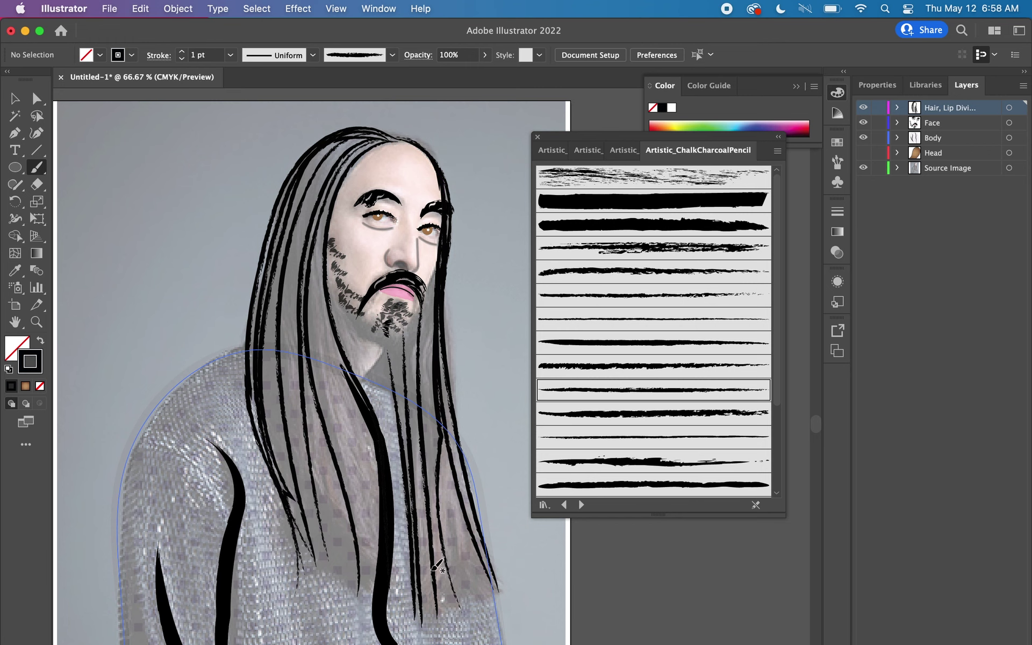
pyautogui.moveTo(450, 606)
pyautogui.mouseDown()
pyautogui.moveTo(424, 354)
pyautogui.moveTo(432, 272)
pyautogui.mouseUp()
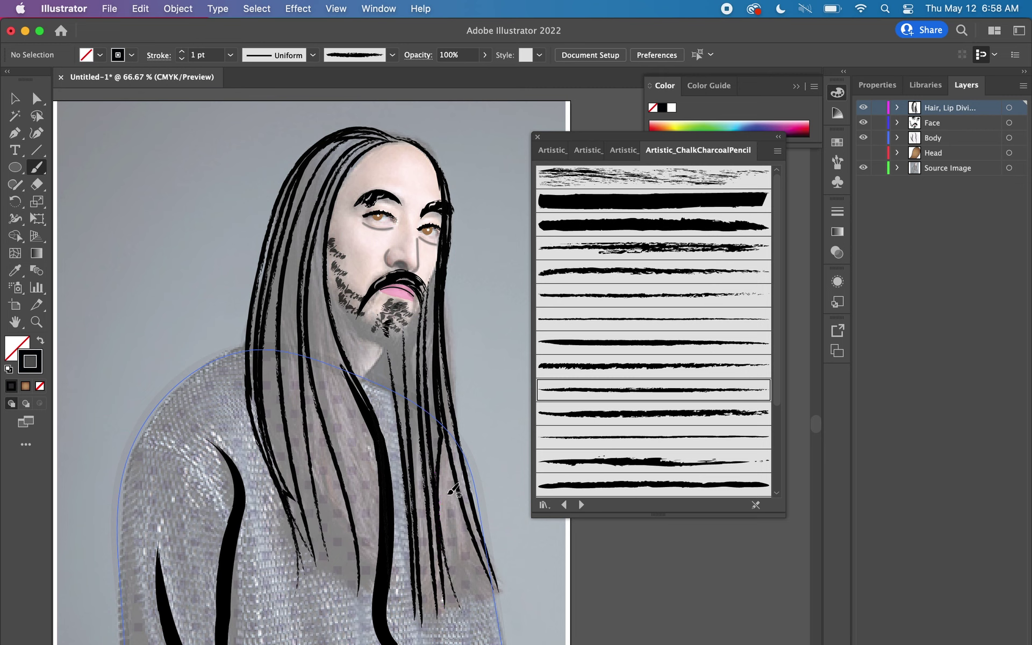
pyautogui.moveTo(482, 613)
pyautogui.mouseDown()
pyautogui.moveTo(425, 382)
pyautogui.moveTo(438, 272)
pyautogui.mouseUp()
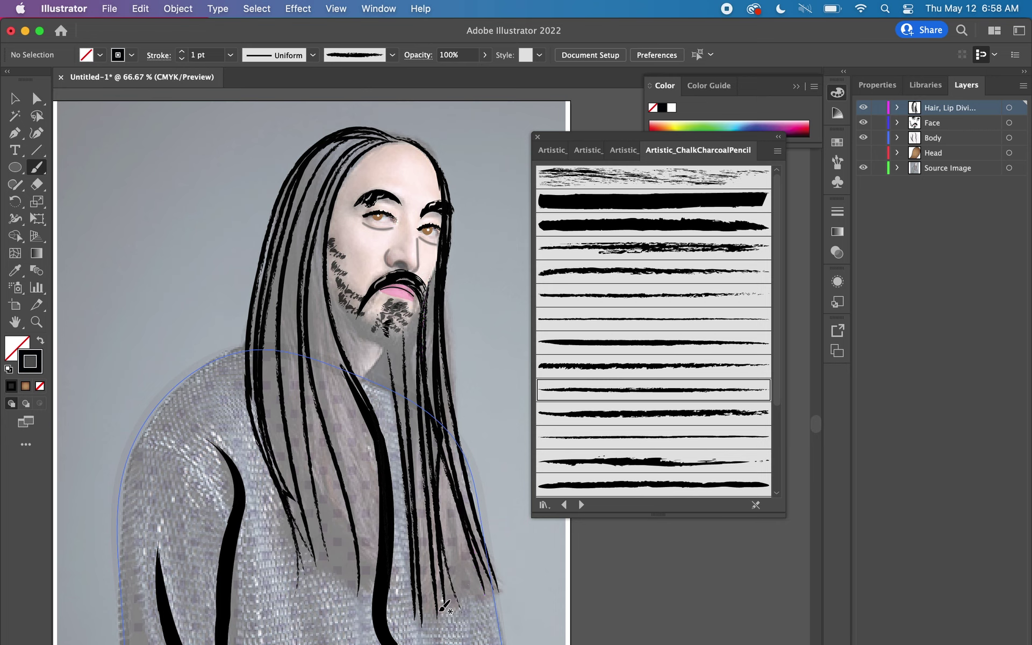
pyautogui.moveTo(444, 606)
pyautogui.mouseDown()
pyautogui.moveTo(428, 618)
pyautogui.moveTo(409, 410)
pyautogui.moveTo(425, 304)
pyautogui.mouseUp()
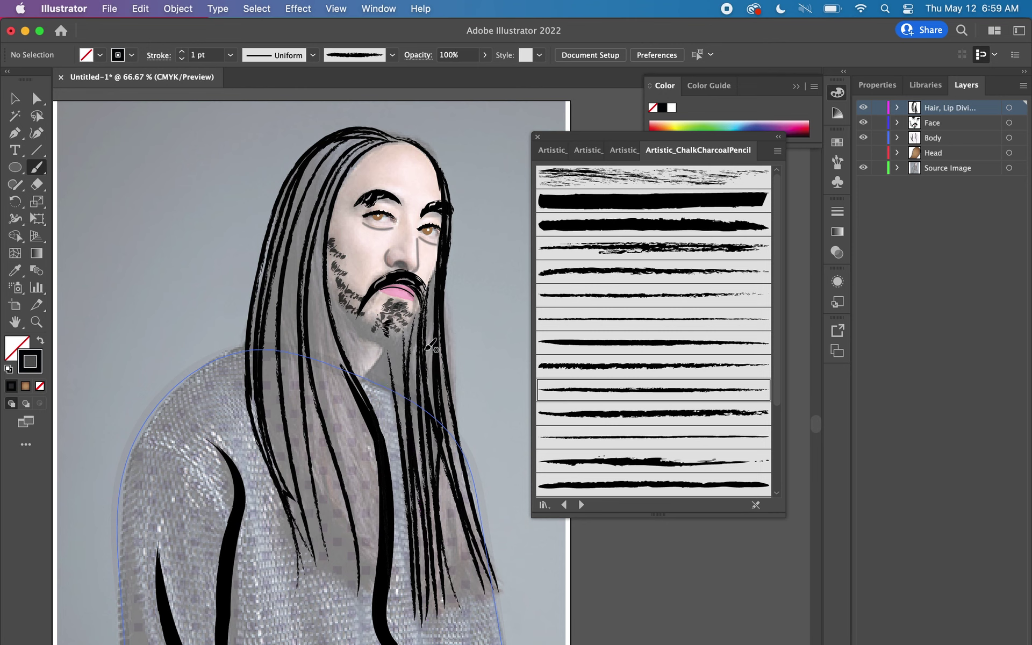
pyautogui.moveTo(474, 601)
pyautogui.mouseDown()
pyautogui.moveTo(446, 519)
pyautogui.moveTo(436, 436)
pyautogui.moveTo(427, 329)
pyautogui.moveTo(439, 270)
pyautogui.mouseUp()
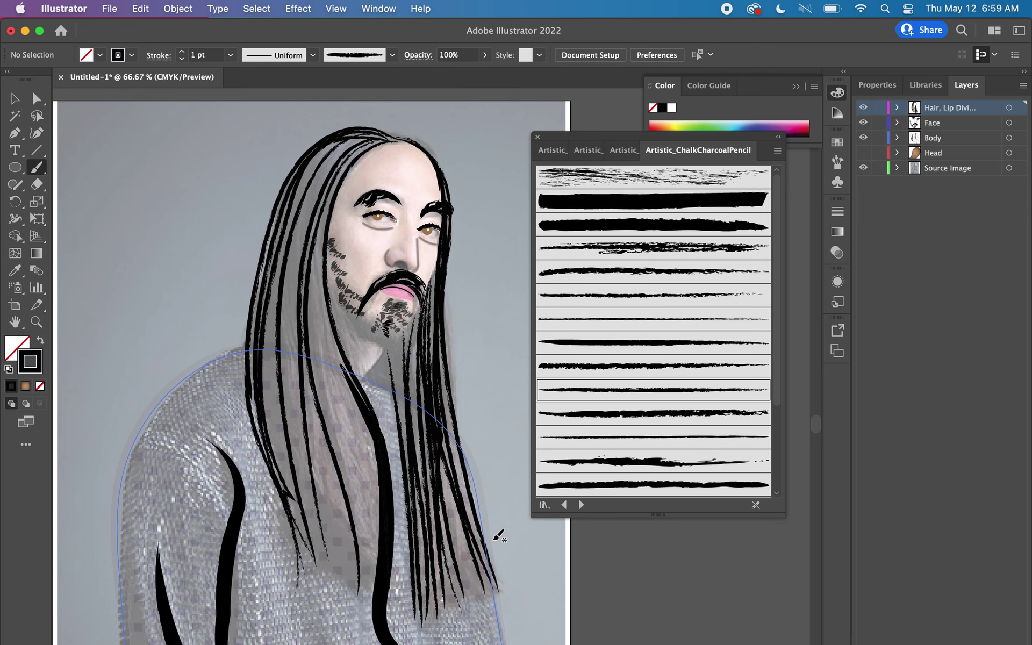
pyautogui.moveTo(346, 570)
pyautogui.mouseDown()
pyautogui.moveTo(339, 576)
pyautogui.moveTo(312, 494)
pyautogui.moveTo(292, 253)
pyautogui.moveTo(310, 183)
pyautogui.moveTo(329, 156)
pyautogui.moveTo(365, 137)
pyautogui.mouseUp()
pyautogui.moveTo(391, 136); pyautogui.dragTo(391, 137)
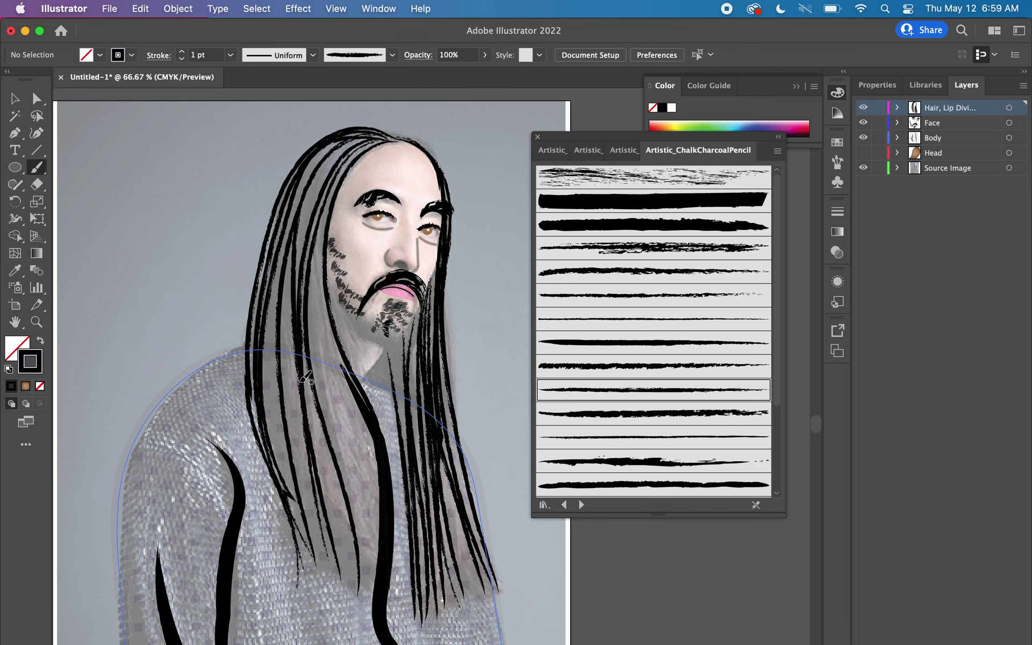
# Paint long charcoal strands up both sides of the hair to the top of the head
pyautogui.moveTo(317, 569)
pyautogui.mouseDown()
pyautogui.moveTo(281, 246)
pyautogui.moveTo(392, 140)
pyautogui.mouseUp()
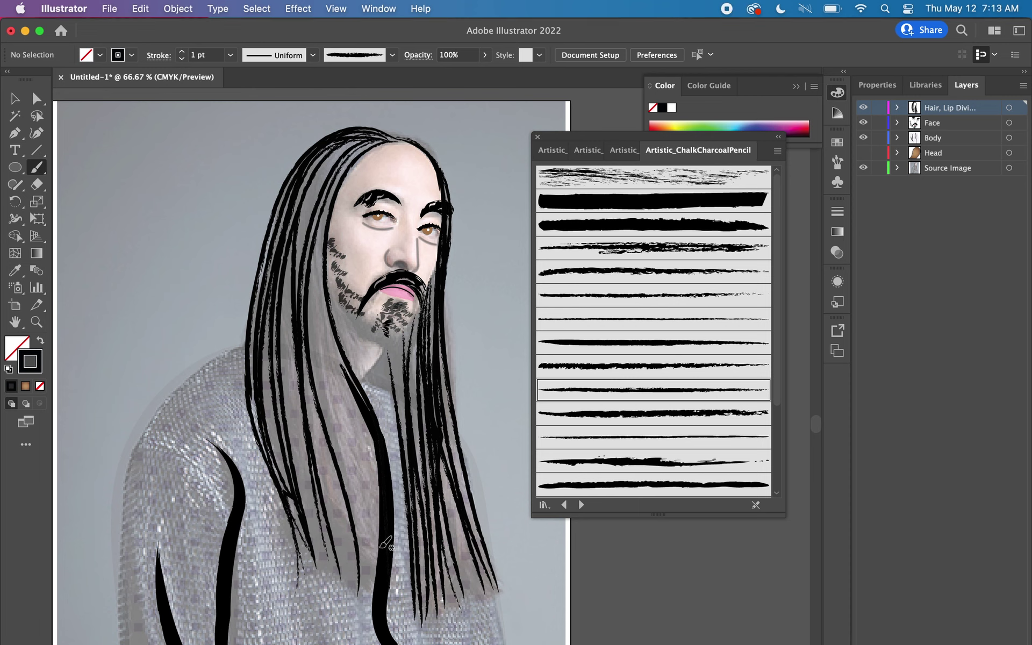
pyautogui.moveTo(393, 519)
pyautogui.mouseDown()
pyautogui.moveTo(353, 413)
pyautogui.moveTo(351, 142)
pyautogui.mouseUp()
pyautogui.moveTo(351, 142); pyautogui.dragTo(386, 140)
pyautogui.moveTo(384, 473)
pyautogui.mouseDown()
pyautogui.moveTo(344, 361)
pyautogui.moveTo(329, 204)
pyautogui.moveTo(399, 136)
pyautogui.mouseUp()
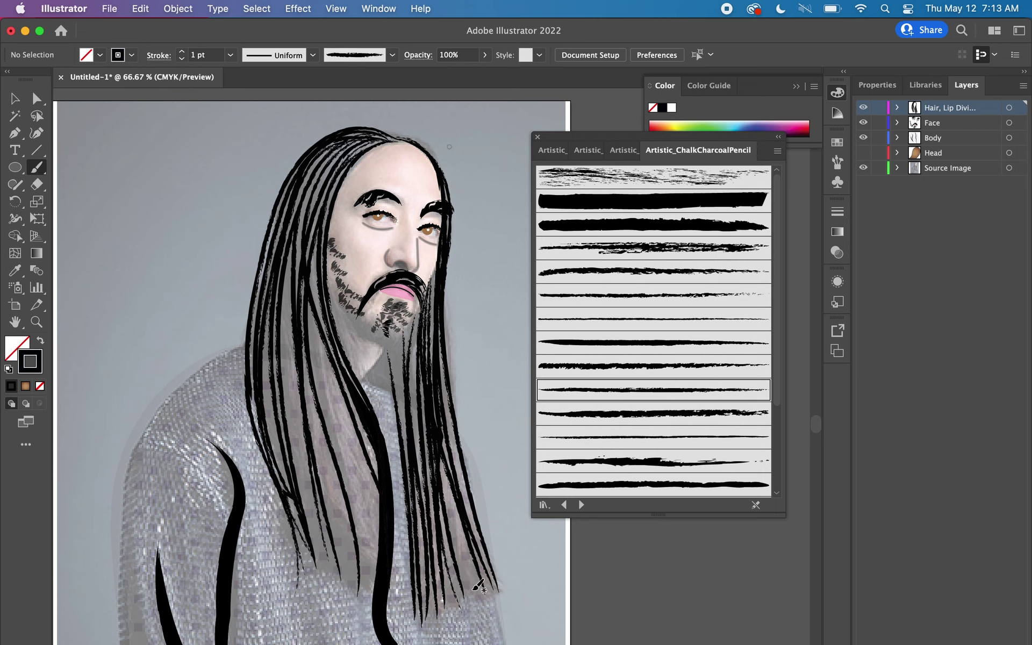
pyautogui.moveTo(461, 513); pyautogui.dragTo(439, 271)
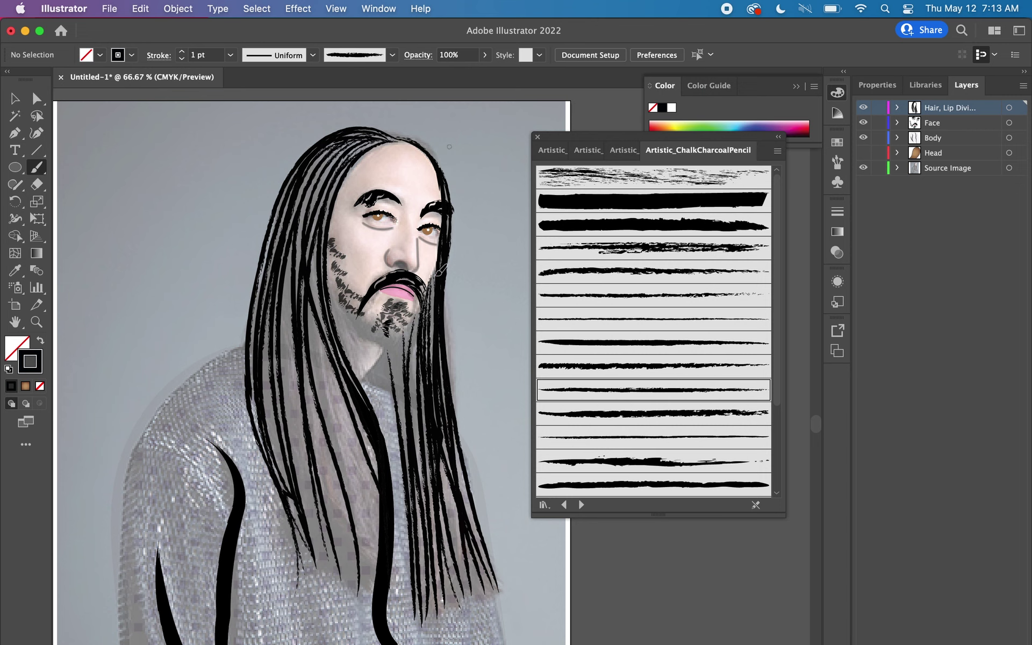
pyautogui.moveTo(493, 587)
pyautogui.mouseDown()
pyautogui.moveTo(439, 341)
pyautogui.moveTo(446, 193)
pyautogui.moveTo(421, 143)
pyautogui.moveTo(386, 137)
pyautogui.mouseUp()
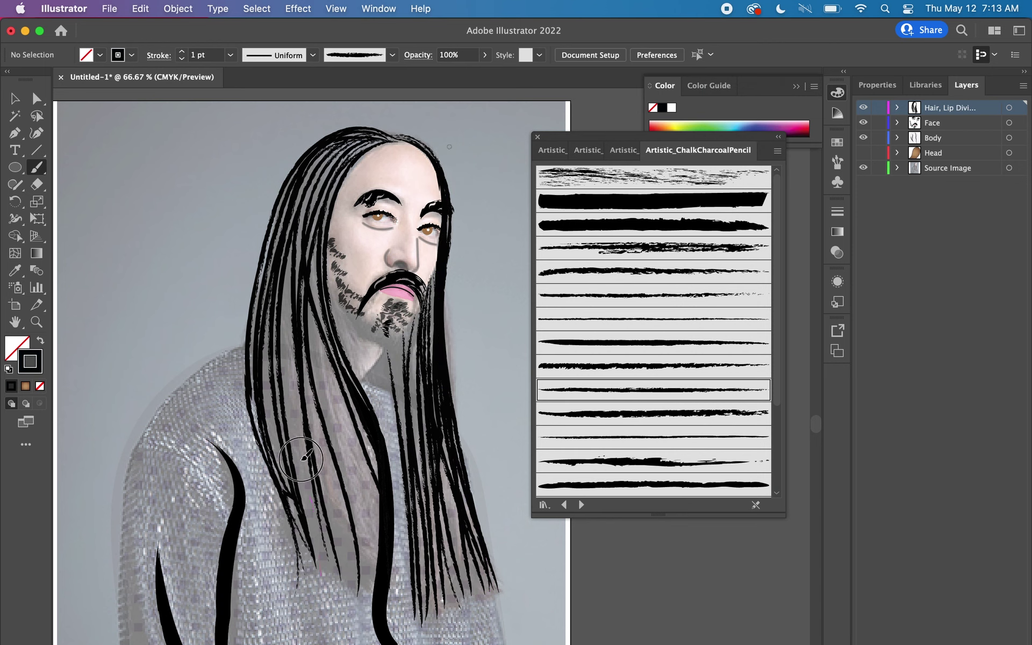
pyautogui.moveTo(280, 289); pyautogui.dragTo(398, 139)
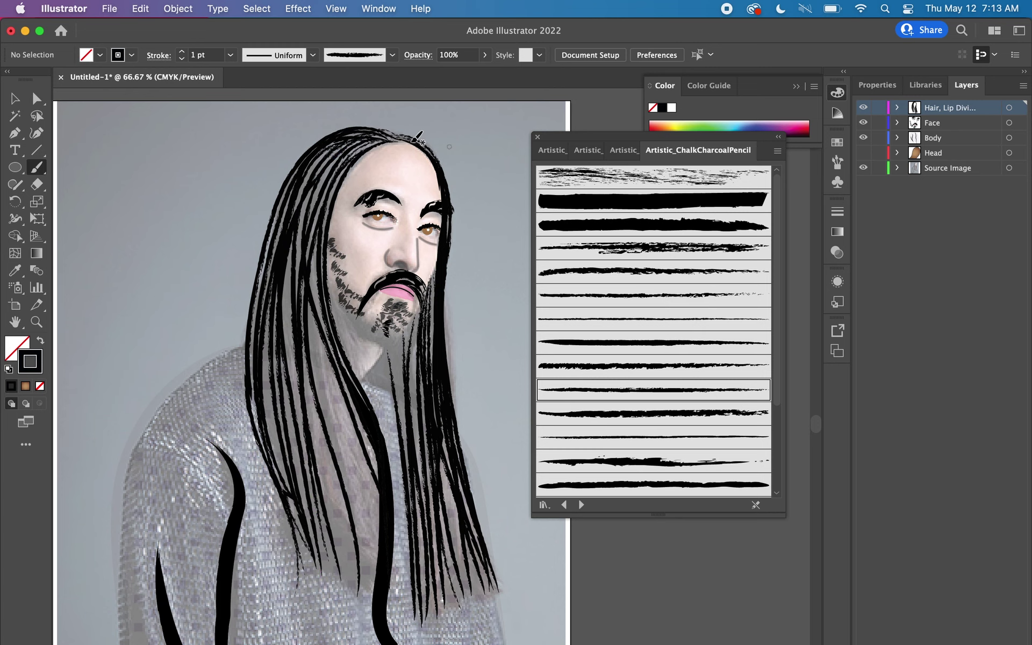
pyautogui.moveTo(372, 570)
pyautogui.mouseDown()
pyautogui.moveTo(311, 189)
pyautogui.moveTo(407, 138)
pyautogui.mouseUp()
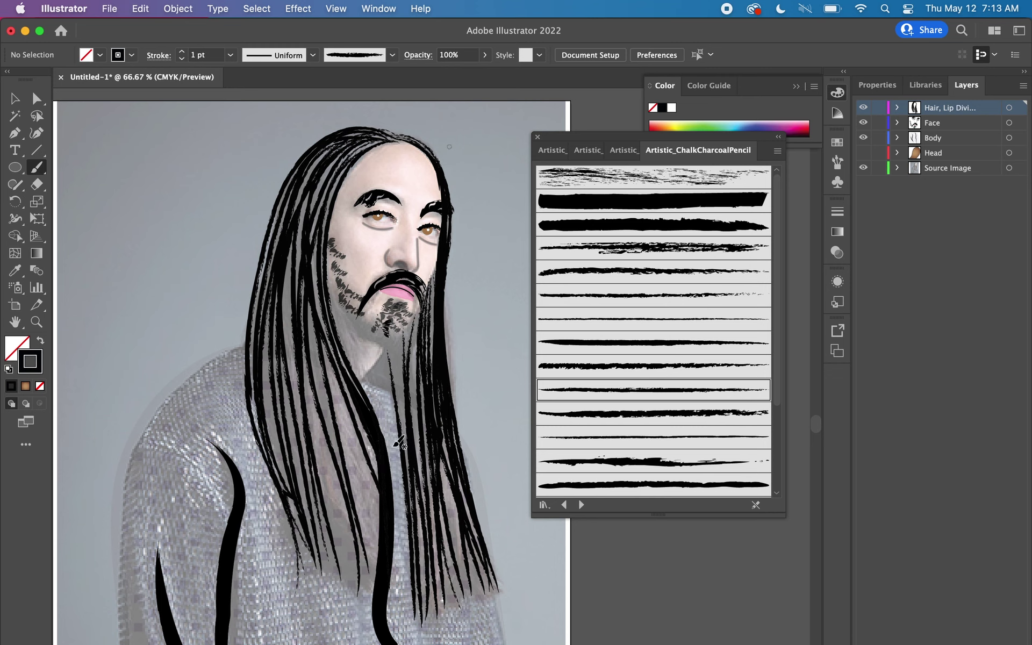
# Pack the left-side hair with strands arching over the crown, deselecting once along the way
pyautogui.moveTo(385, 412); pyautogui.dragTo(321, 245)
pyautogui.moveTo(320, 245); pyautogui.dragTo(398, 132)
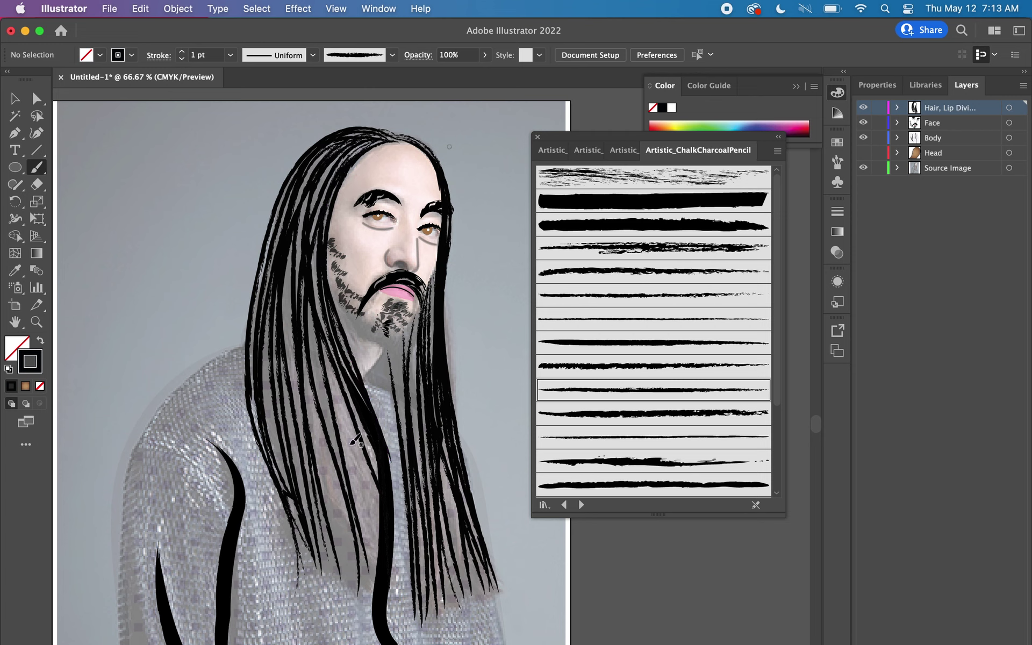
pyautogui.moveTo(350, 576)
pyautogui.mouseDown()
pyautogui.moveTo(291, 340)
pyautogui.moveTo(342, 130)
pyautogui.mouseUp()
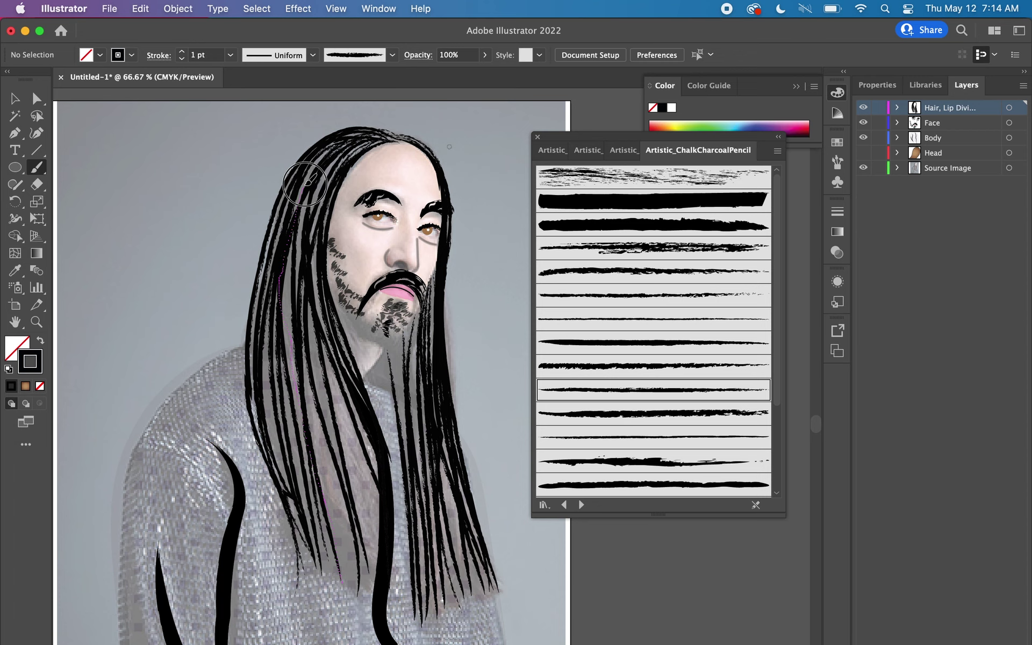
pyautogui.moveTo(342, 131); pyautogui.dragTo(408, 141)
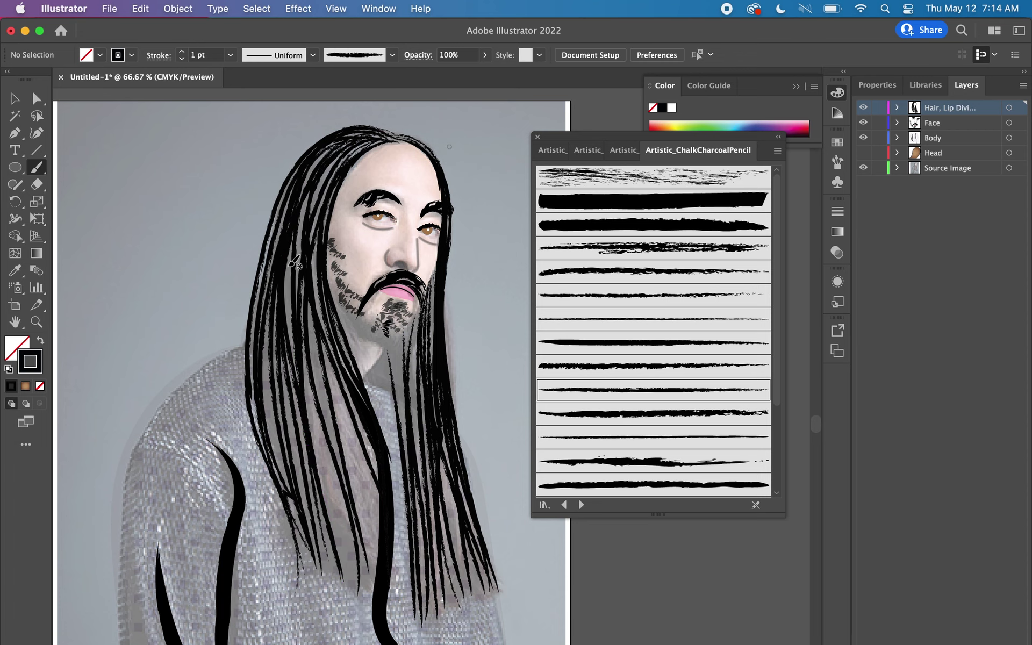
pyautogui.moveTo(300, 502); pyautogui.dragTo(279, 413)
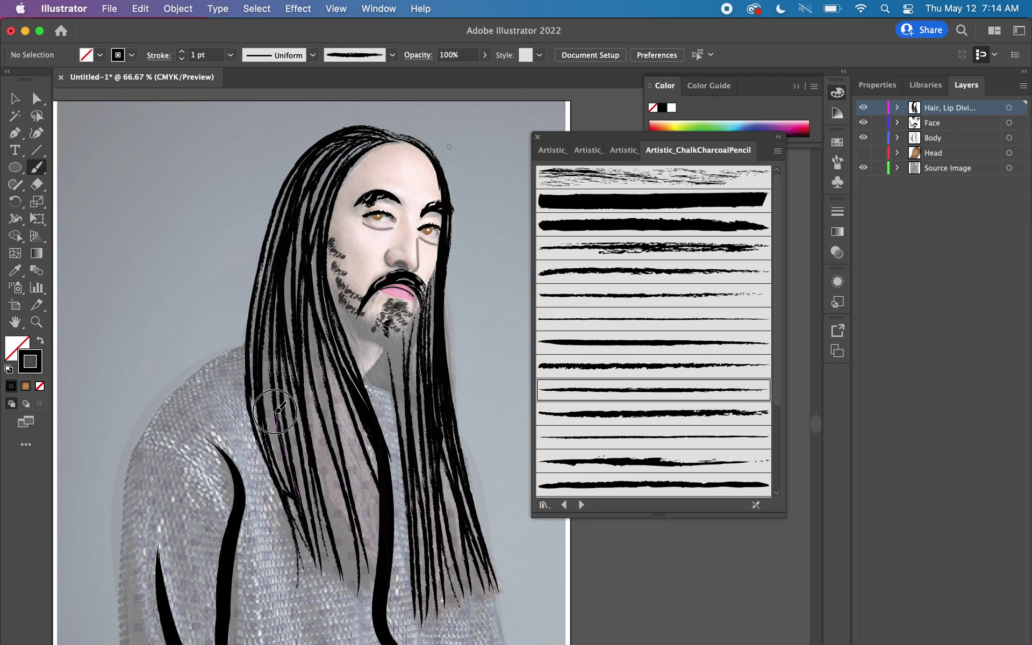
pyautogui.moveTo(279, 413); pyautogui.dragTo(278, 319)
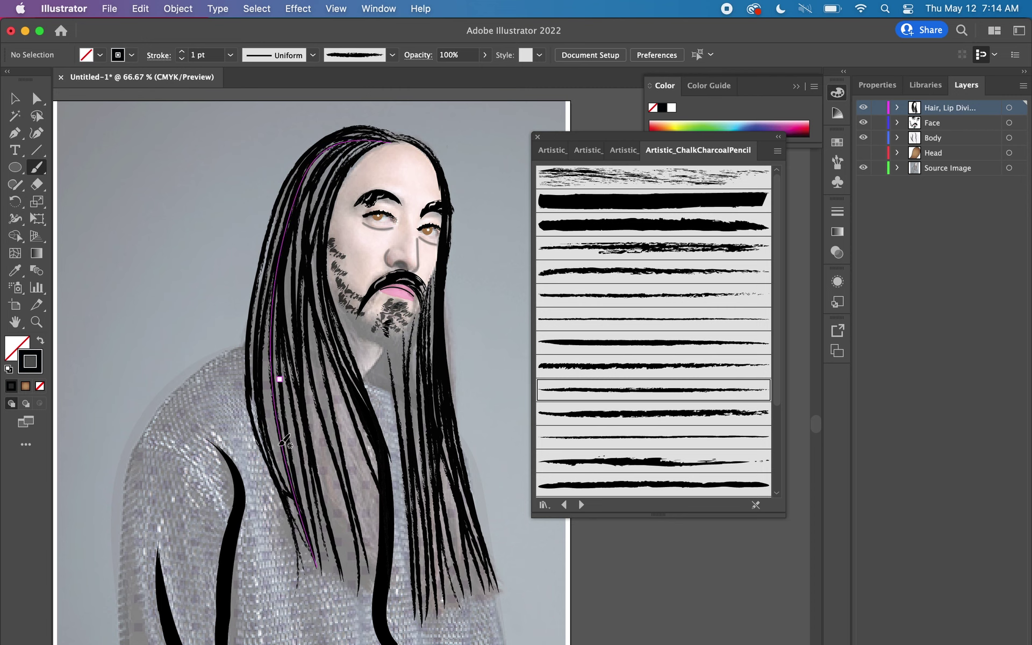
pyautogui.moveTo(307, 559)
pyautogui.mouseDown()
pyautogui.moveTo(276, 434)
pyautogui.moveTo(290, 229)
pyautogui.moveTo(394, 143)
pyautogui.mouseUp()
pyautogui.moveTo(371, 577); pyautogui.dragTo(301, 343)
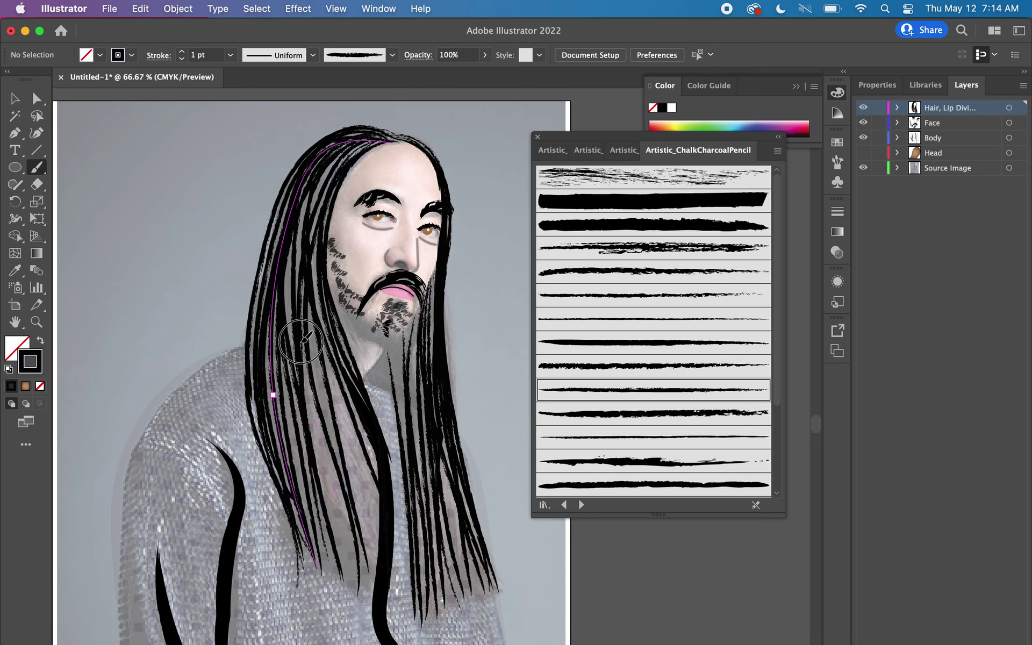
pyautogui.moveTo(301, 342); pyautogui.dragTo(383, 128)
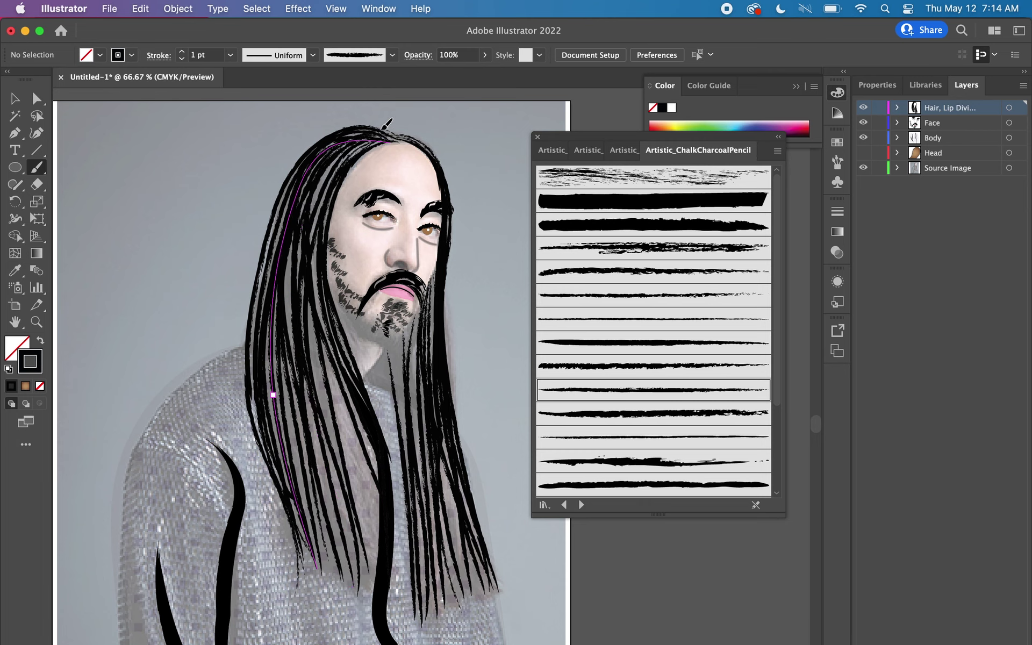
pyautogui.moveTo(383, 550)
pyautogui.mouseDown()
pyautogui.moveTo(295, 228)
pyautogui.moveTo(392, 123)
pyautogui.mouseUp()
pyautogui.click(381, 366)
pyautogui.moveTo(382, 534)
pyautogui.mouseDown()
pyautogui.moveTo(314, 329)
pyautogui.moveTo(396, 135)
pyautogui.mouseUp()
pyautogui.moveTo(381, 517); pyautogui.dragTo(309, 347)
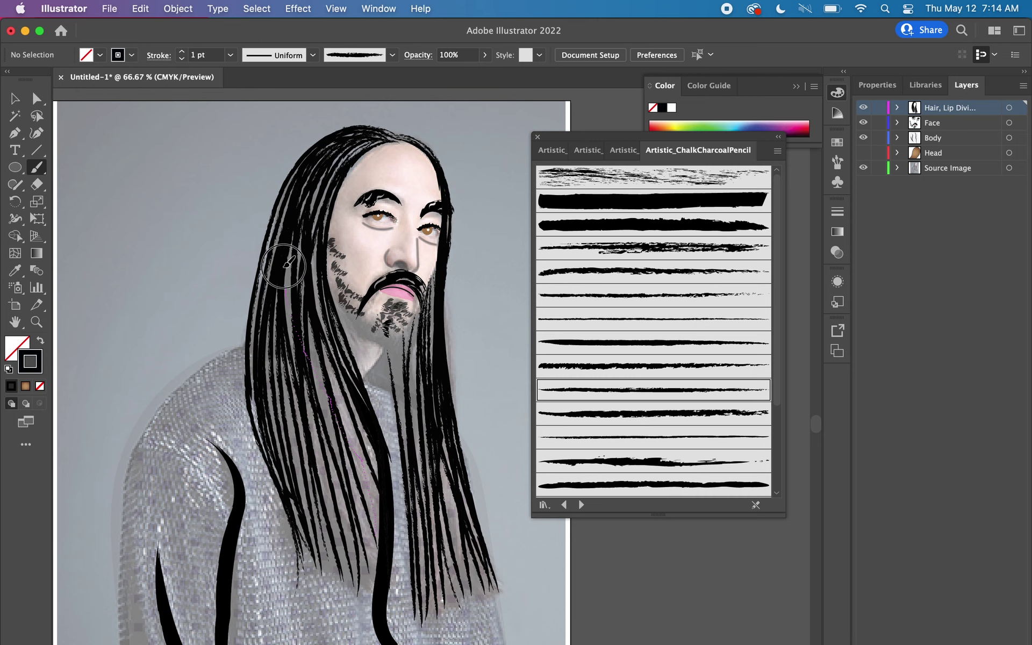
# Add more charcoal strands down the left hair toward the chest and one down the right
pyautogui.moveTo(310, 346); pyautogui.dragTo(297, 200)
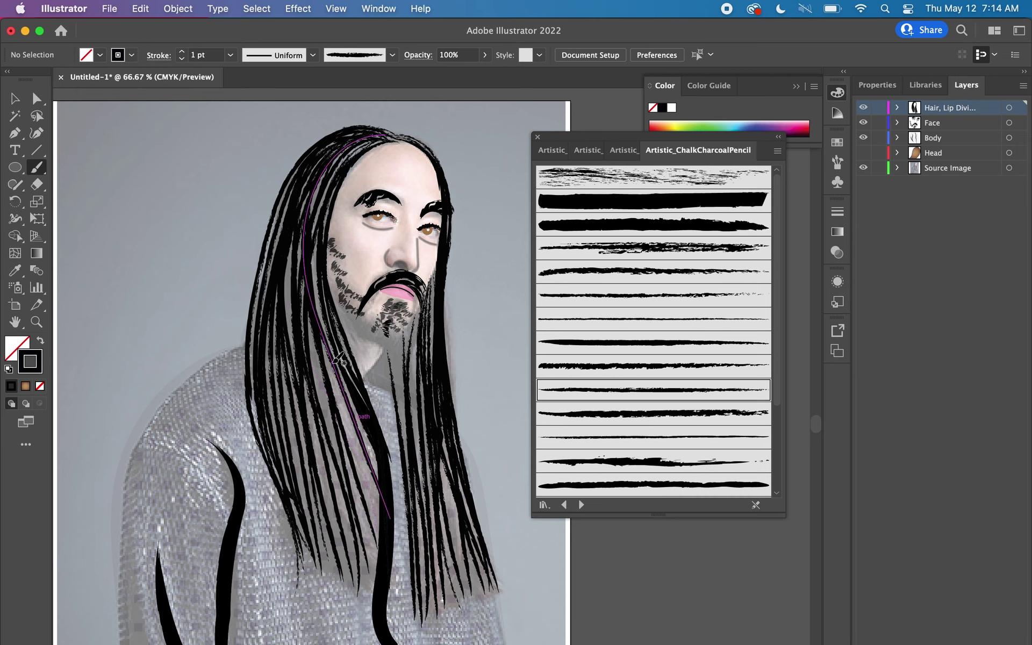
pyautogui.moveTo(299, 242)
pyautogui.mouseDown()
pyautogui.moveTo(384, 522)
pyautogui.moveTo(323, 323)
pyautogui.moveTo(381, 127)
pyautogui.mouseUp()
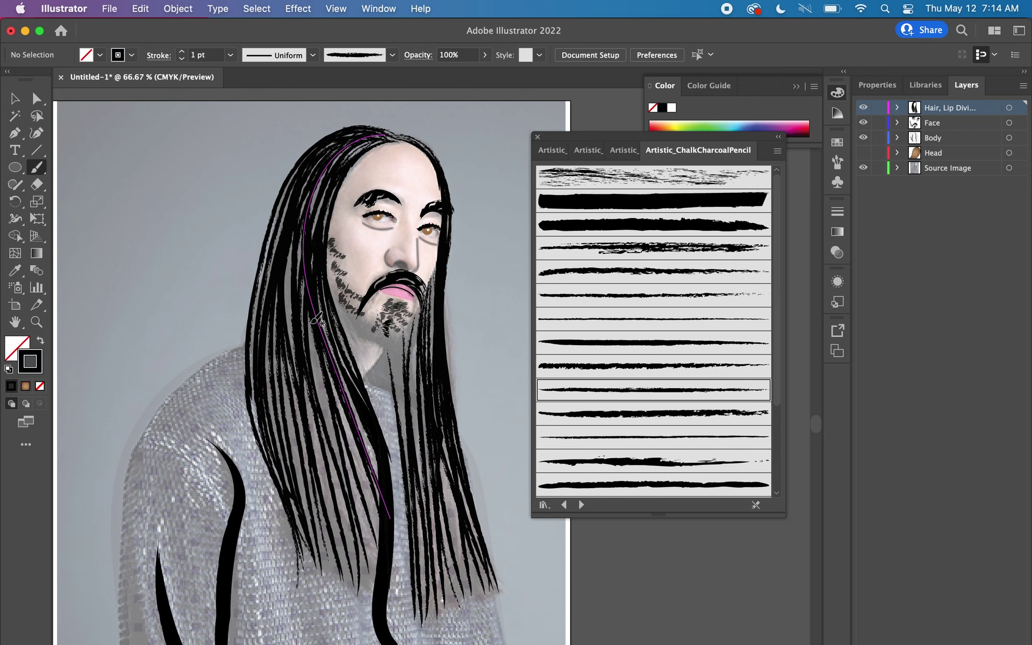
pyautogui.moveTo(296, 250); pyautogui.dragTo(316, 482)
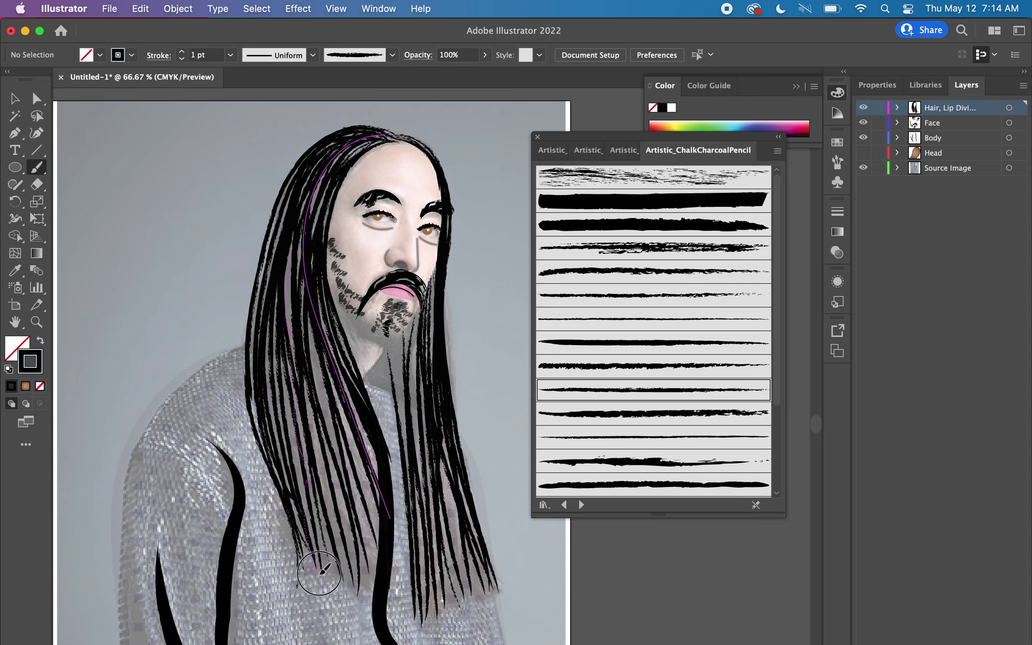
pyautogui.moveTo(316, 482); pyautogui.dragTo(322, 565)
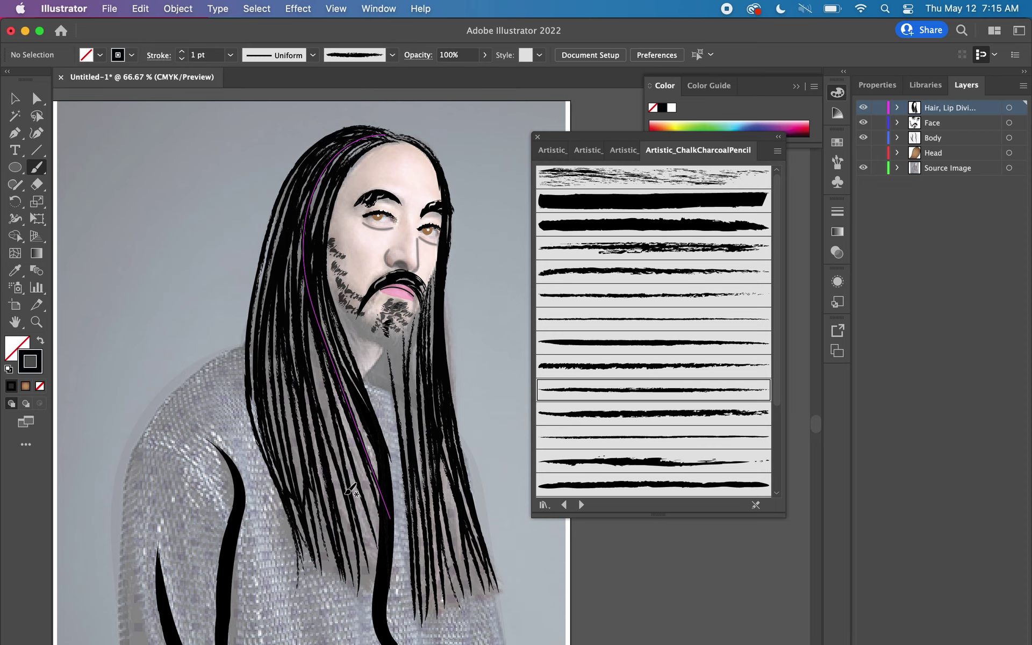
pyautogui.moveTo(374, 580); pyautogui.dragTo(317, 353)
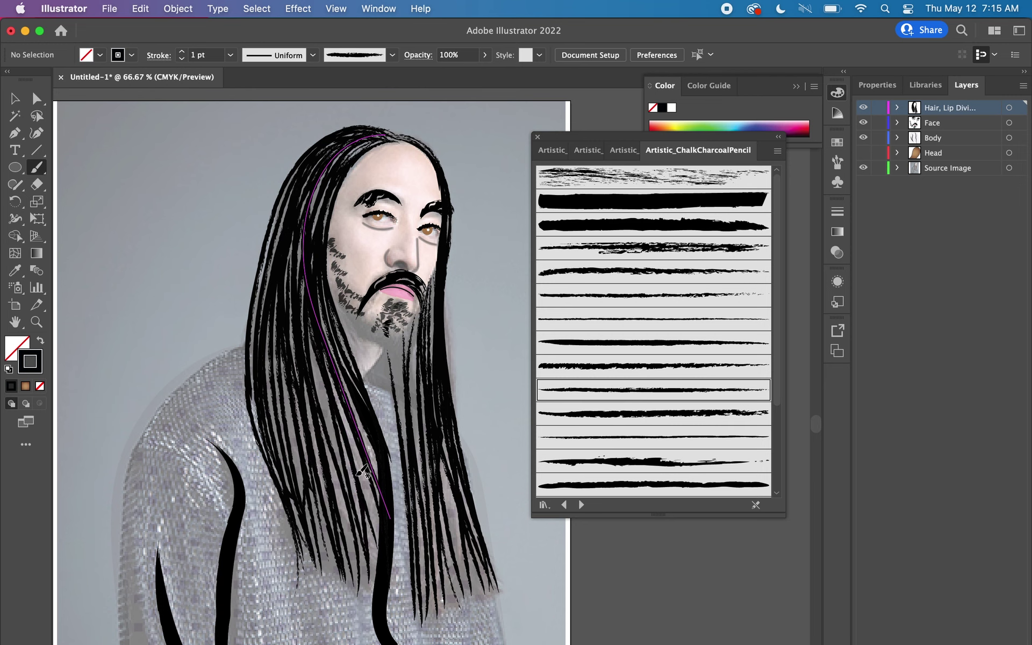
pyautogui.moveTo(382, 521); pyautogui.dragTo(322, 393)
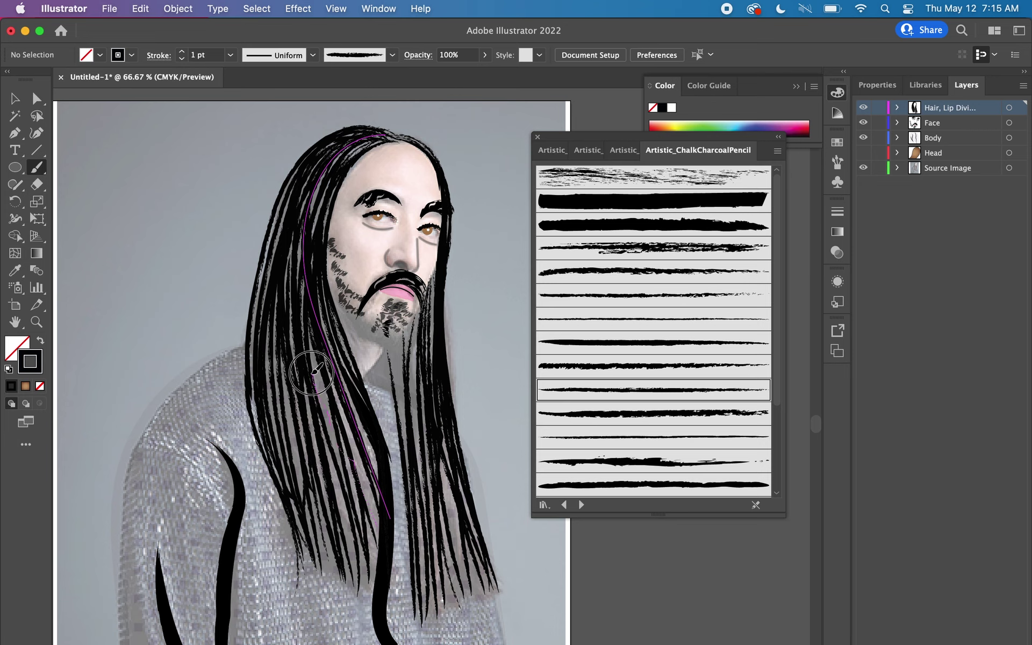
pyautogui.moveTo(317, 395); pyautogui.dragTo(309, 324)
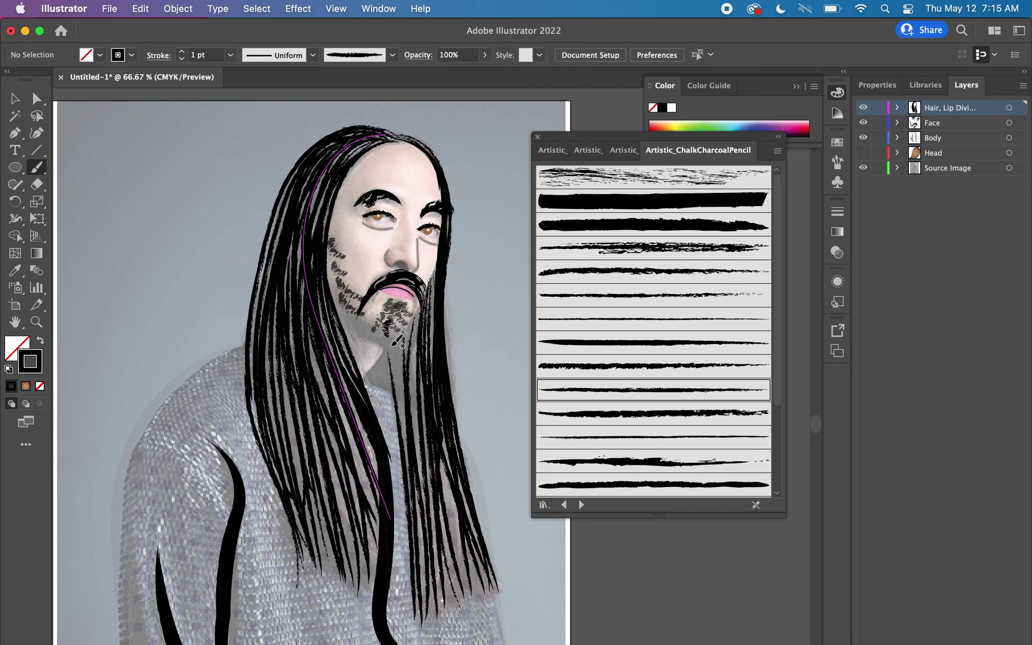
pyautogui.moveTo(407, 418); pyautogui.dragTo(447, 602)
# Paint several long charcoal strands up along the right-hand hair
pyautogui.keyDown('super'); pyautogui.click(462, 582); pyautogui.keyUp('super')
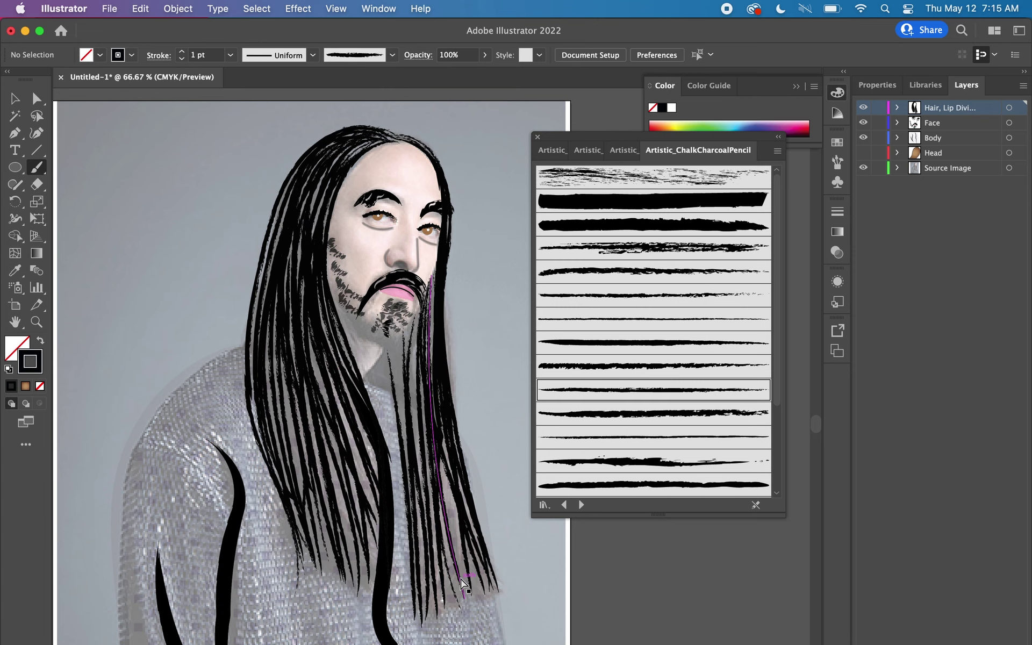
pyautogui.moveTo(472, 594); pyautogui.dragTo(419, 336)
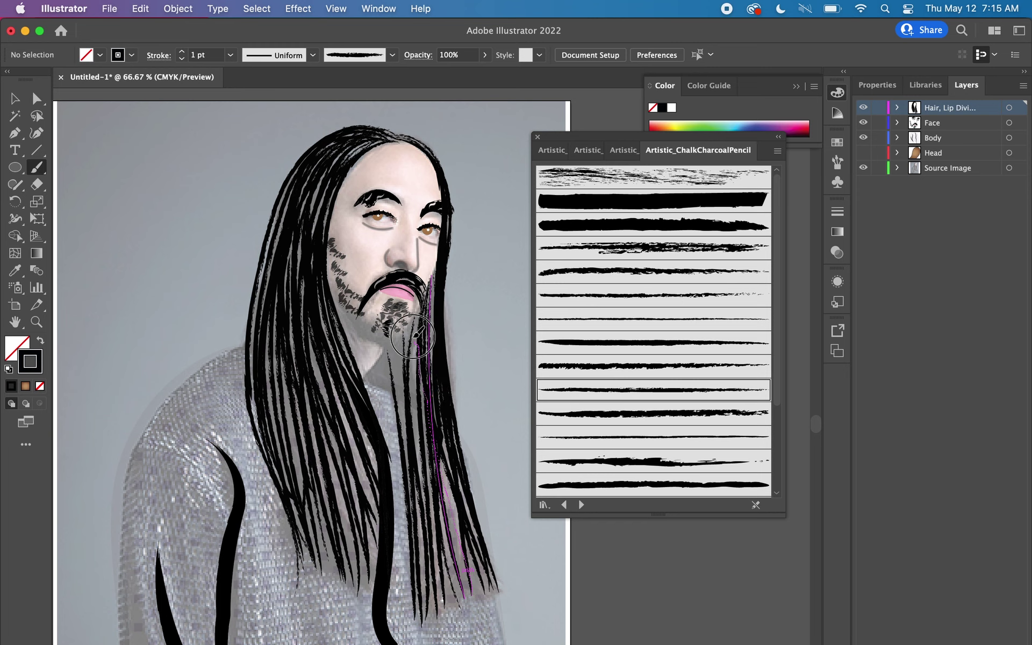
pyautogui.moveTo(418, 336); pyautogui.dragTo(413, 320)
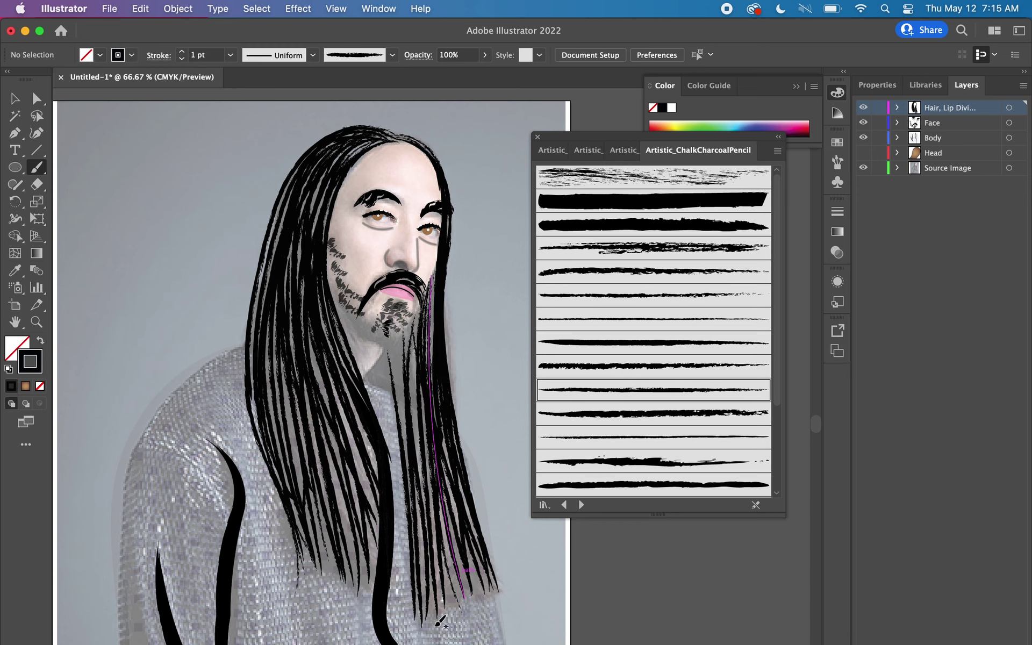
pyautogui.moveTo(434, 619); pyautogui.dragTo(410, 333)
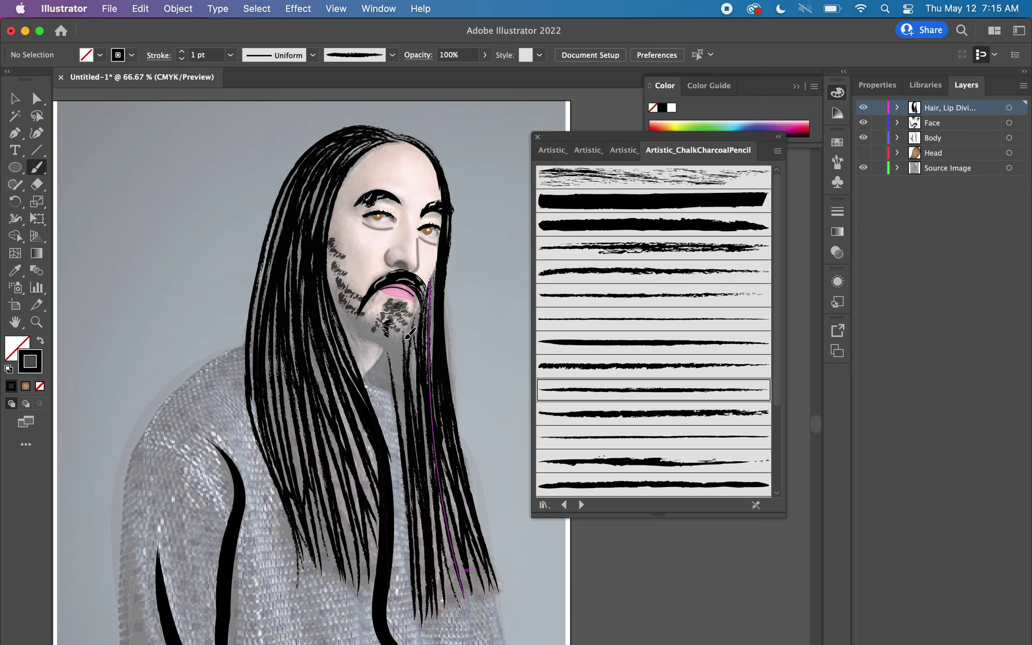
pyautogui.moveTo(460, 588)
pyautogui.mouseDown()
pyautogui.moveTo(414, 384)
pyautogui.moveTo(412, 312)
pyautogui.mouseUp()
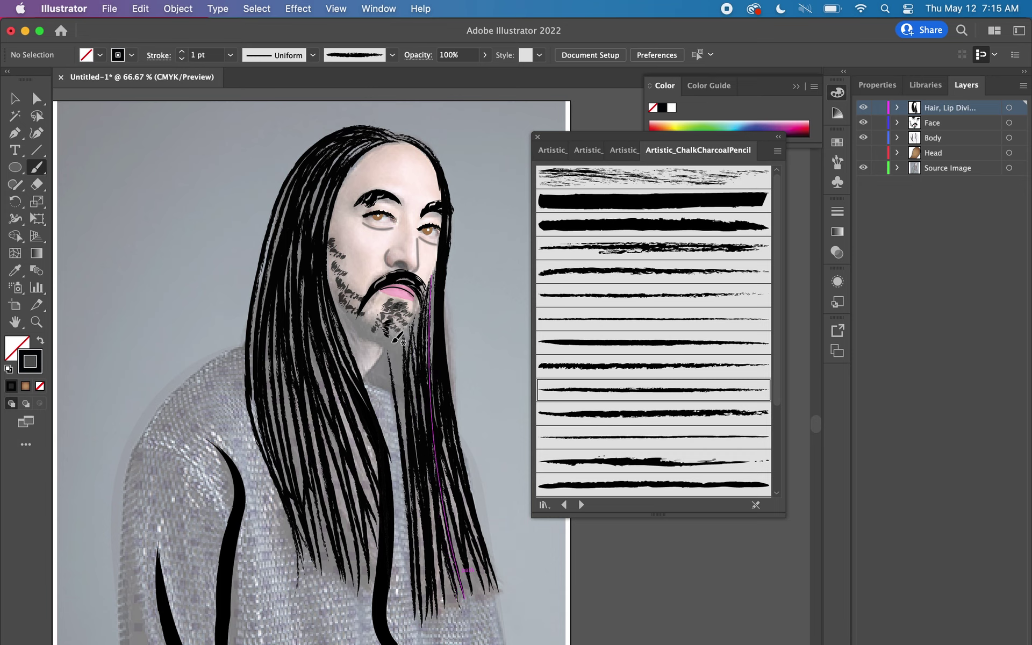
# Draw two charcoal strands running down from the beard into the hair
pyautogui.moveTo(397, 338); pyautogui.dragTo(413, 435)
pyautogui.moveTo(398, 341); pyautogui.dragTo(418, 420)
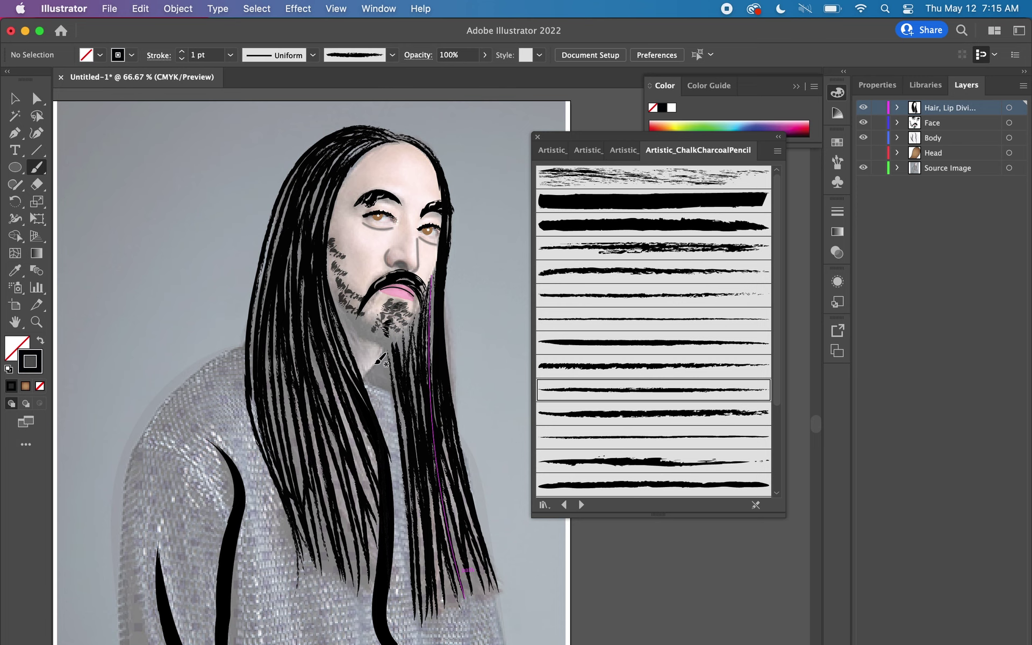
pyautogui.press('super+Tab')
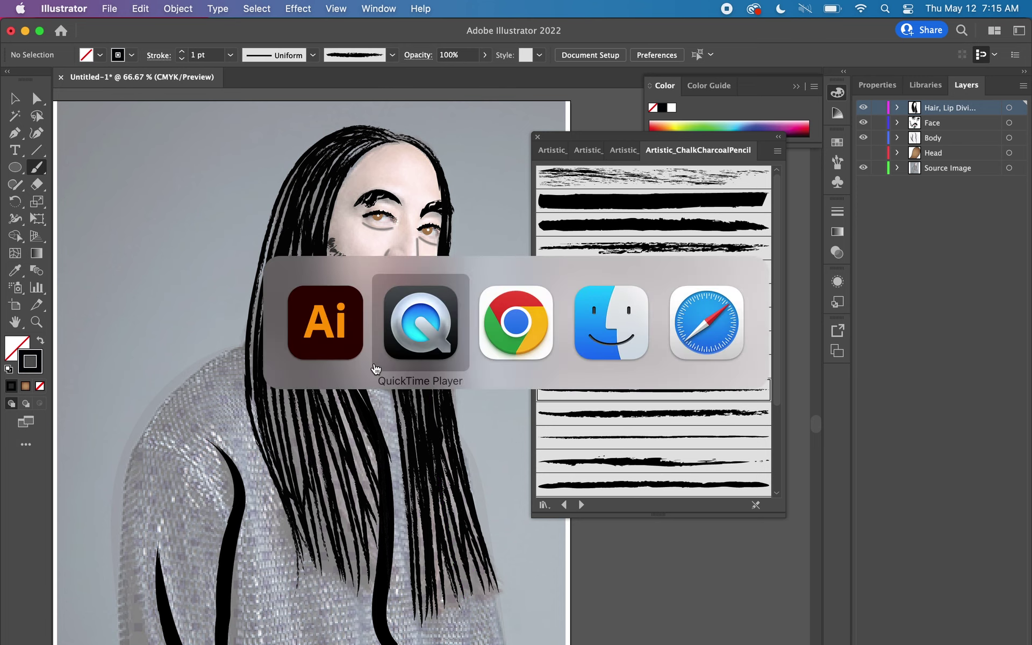
pyautogui.press('super+Tab')
pyautogui.press('super+equal')
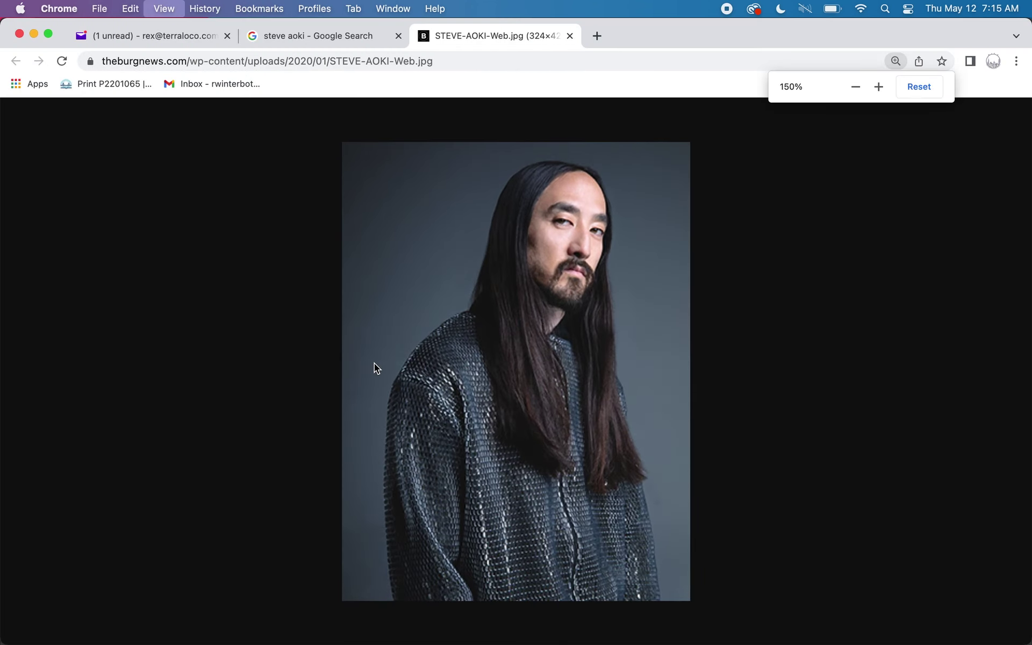
pyautogui.press('super+equal')
pyautogui.press('super+equal')
pyautogui.press('super+equal')
pyautogui.press('super+equal')
pyautogui.press('super+equal')
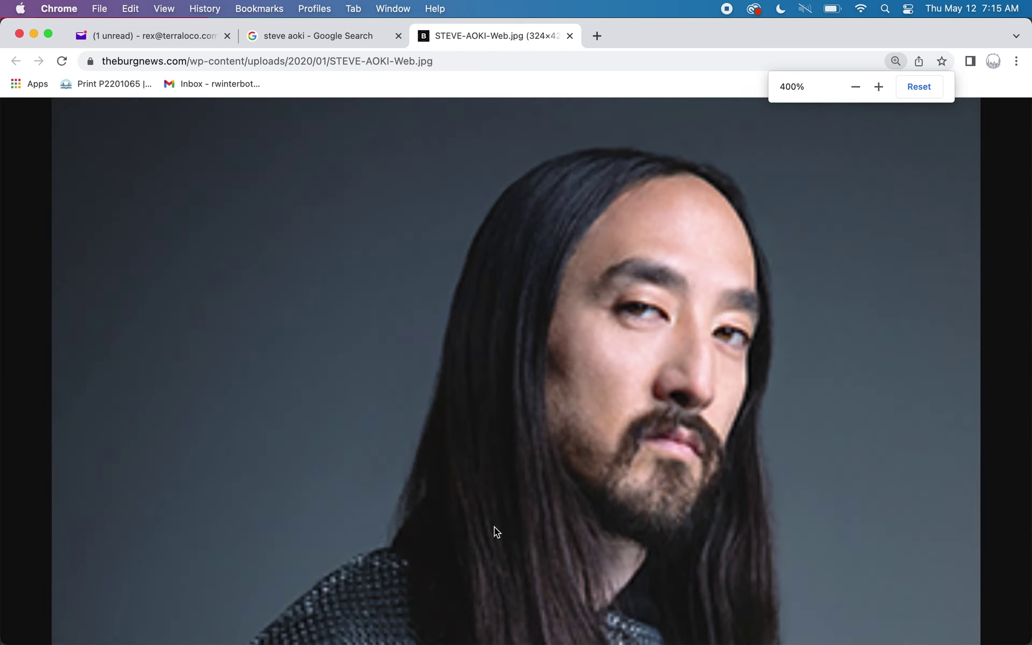
pyautogui.scroll(-2, 495, 526)
pyautogui.scroll(-3, 647, 522)
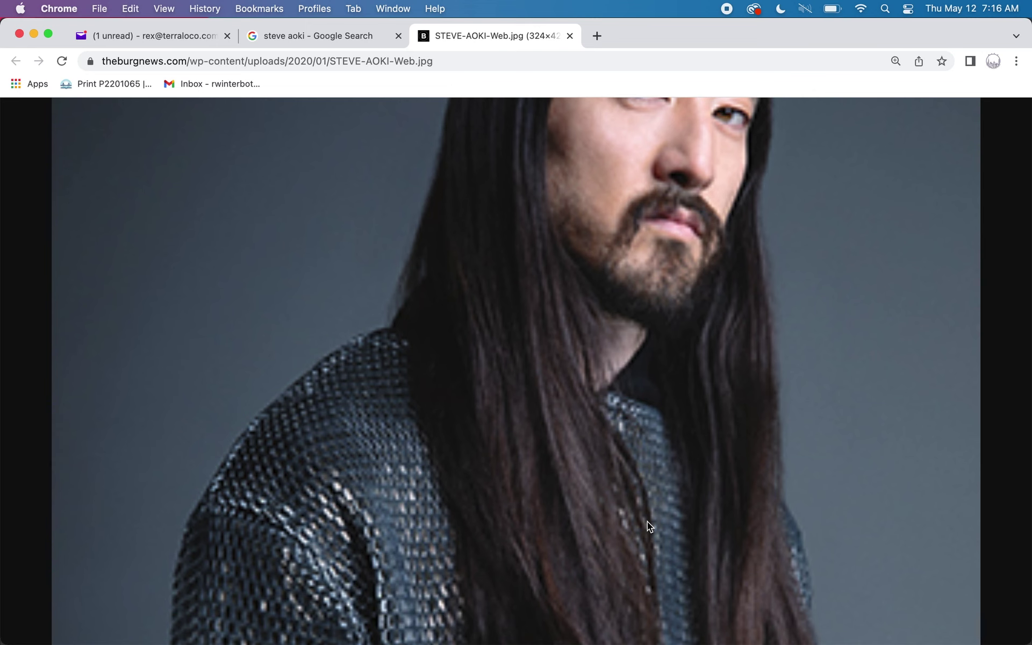
pyautogui.press('super+Tab')
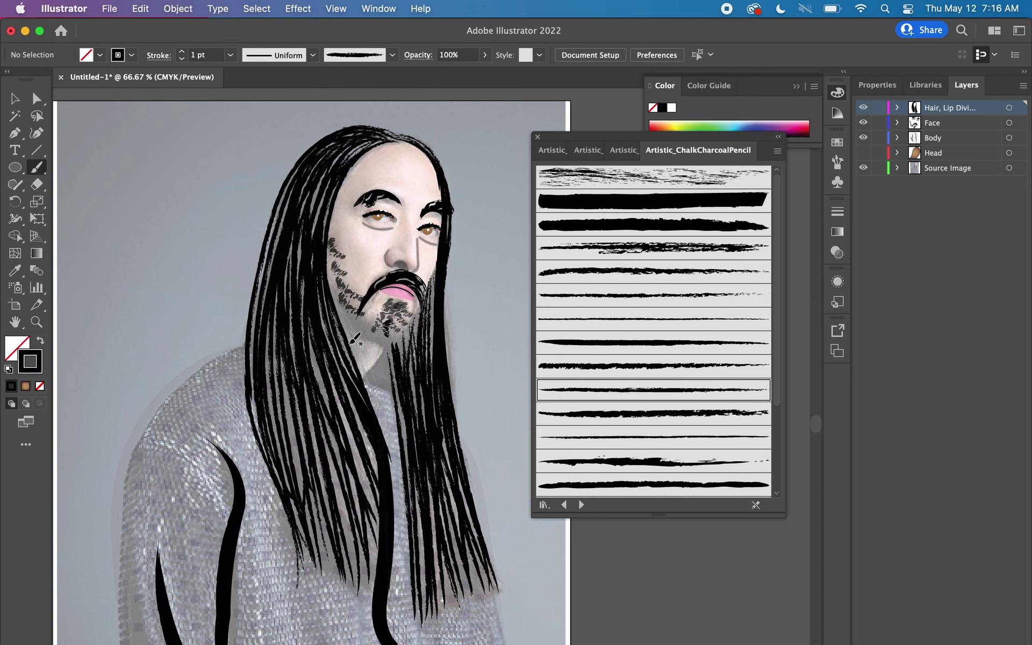
pyautogui.press('super+equal')
pyautogui.press('super+equal')
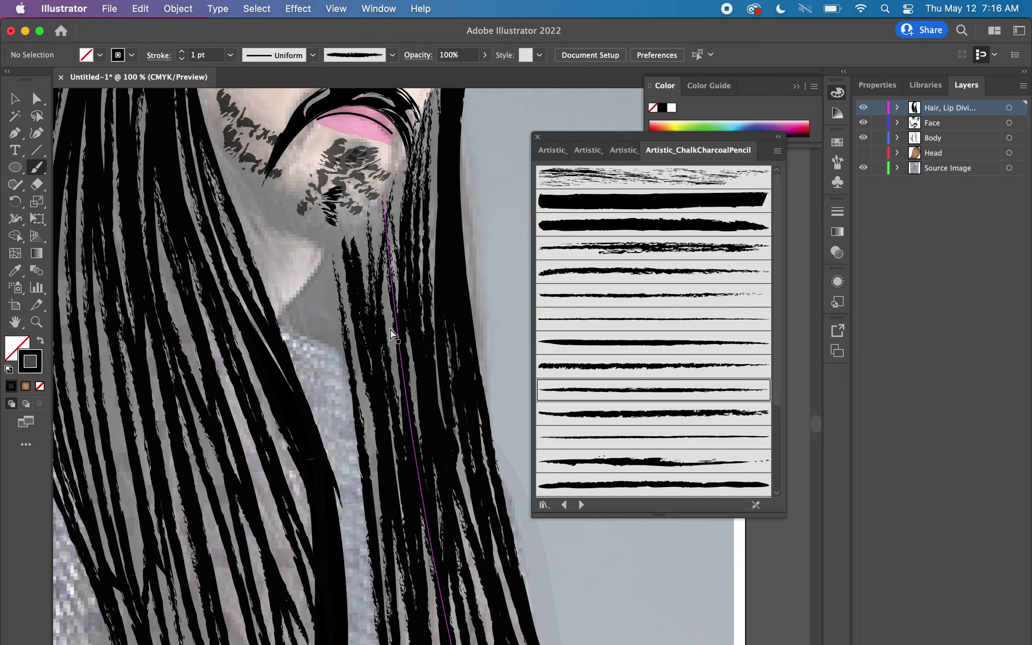
# Zoom in to 200% on the chin and fill it with vertical charcoal strokes
pyautogui.press('super+equal')
pyautogui.scroll(10, 201, 263)
pyautogui.scroll(5, 199, 242)
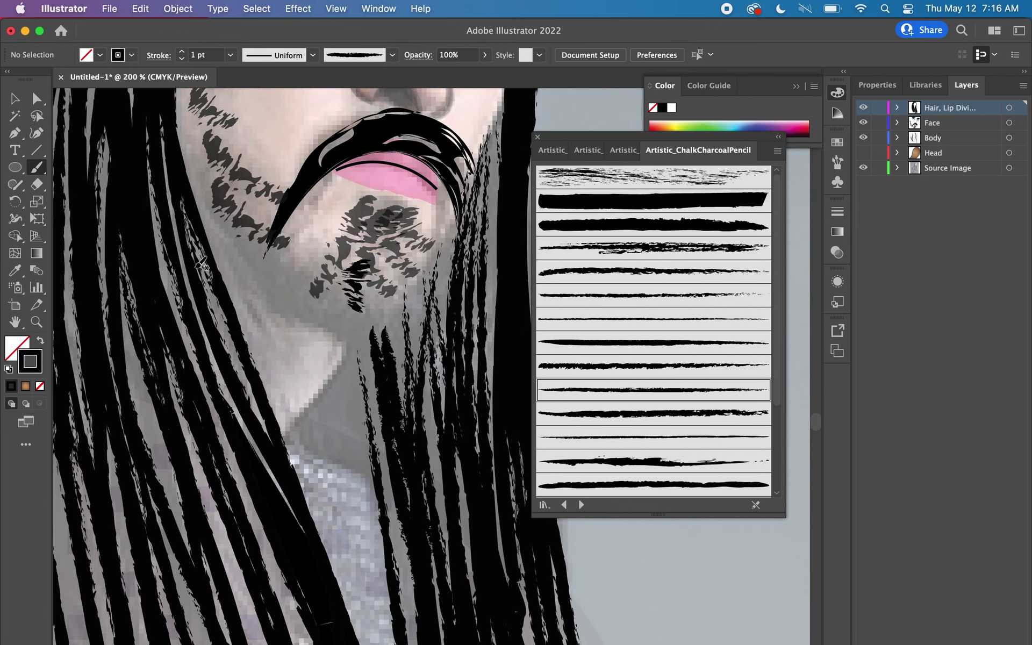
pyautogui.scroll(2, 198, 226)
pyautogui.moveTo(231, 253); pyautogui.dragTo(307, 412)
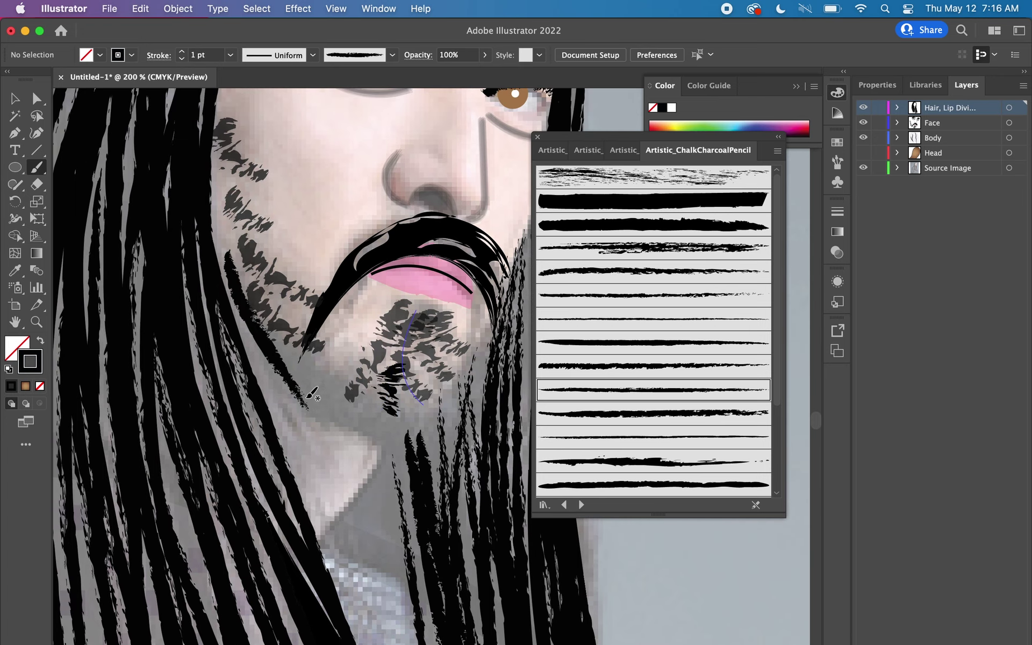
pyautogui.moveTo(306, 411)
pyautogui.mouseDown()
pyautogui.moveTo(301, 368)
pyautogui.moveTo(316, 411)
pyautogui.moveTo(322, 371)
pyautogui.moveTo(334, 419)
pyautogui.mouseUp()
pyautogui.moveTo(338, 377); pyautogui.dragTo(336, 408)
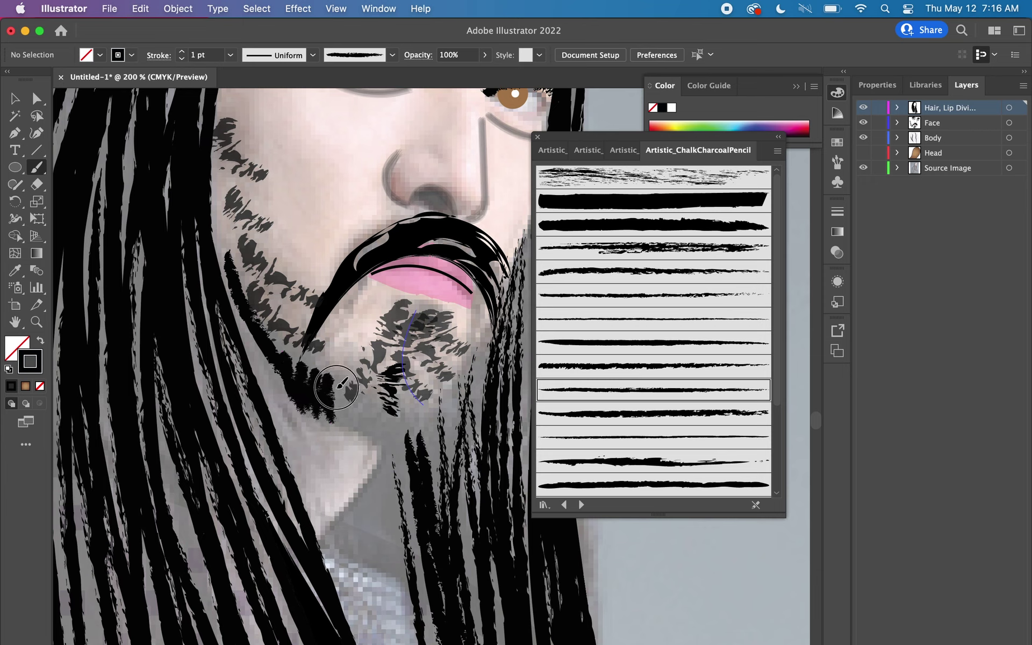
pyautogui.moveTo(350, 393)
pyautogui.mouseDown()
pyautogui.moveTo(350, 432)
pyautogui.moveTo(356, 400)
pyautogui.moveTo(361, 436)
pyautogui.mouseUp()
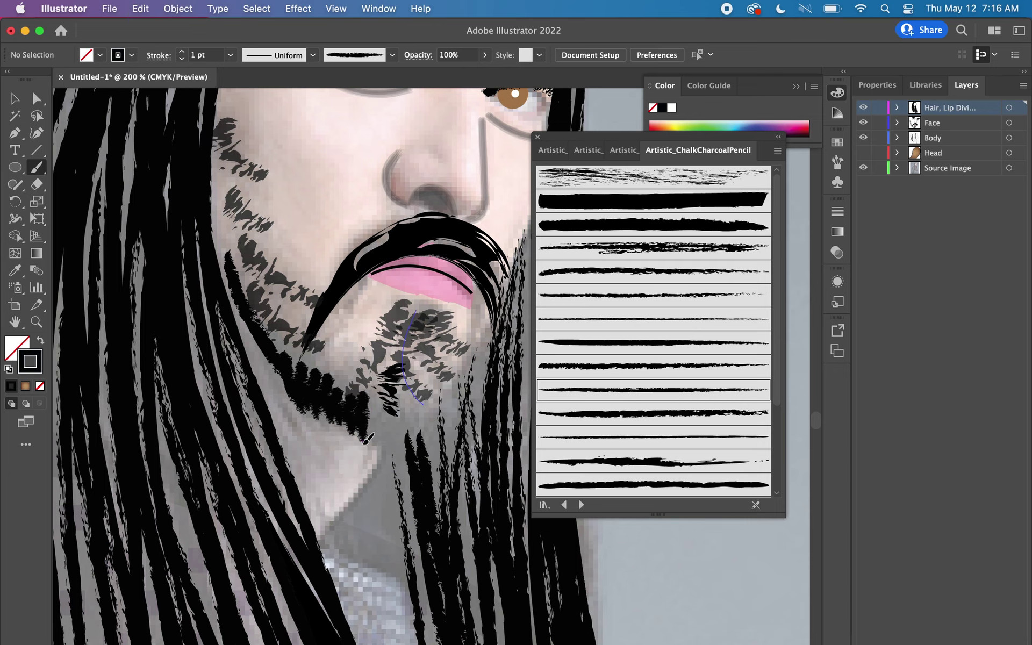
# Extend the charcoal beard fill rightward, down the right jaw, and add strands below it
pyautogui.moveTo(386, 393); pyautogui.dragTo(357, 437)
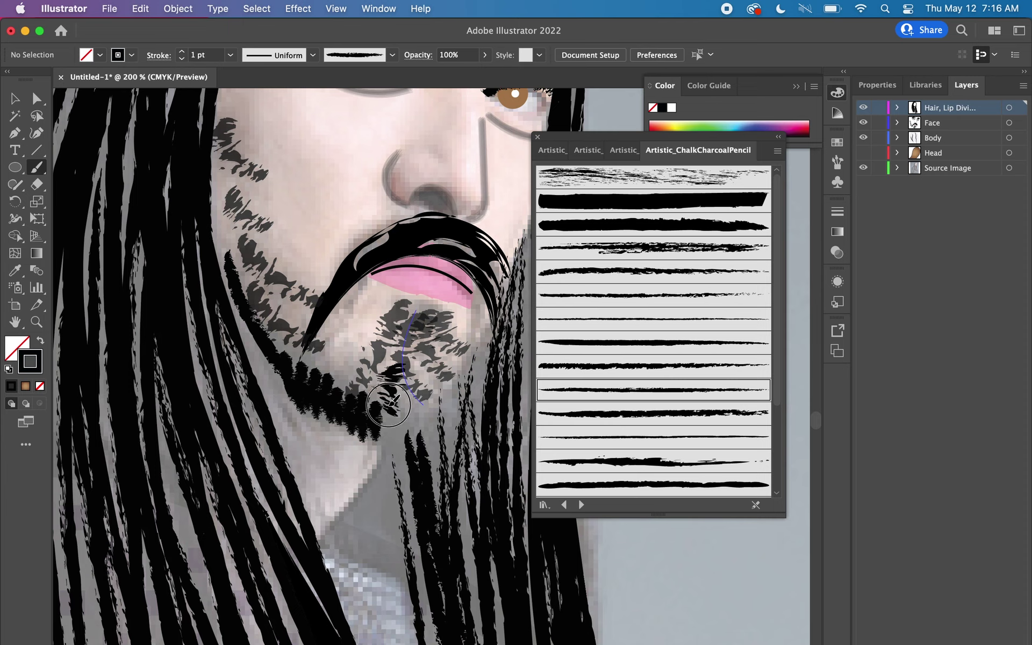
pyautogui.moveTo(414, 404); pyautogui.dragTo(376, 452)
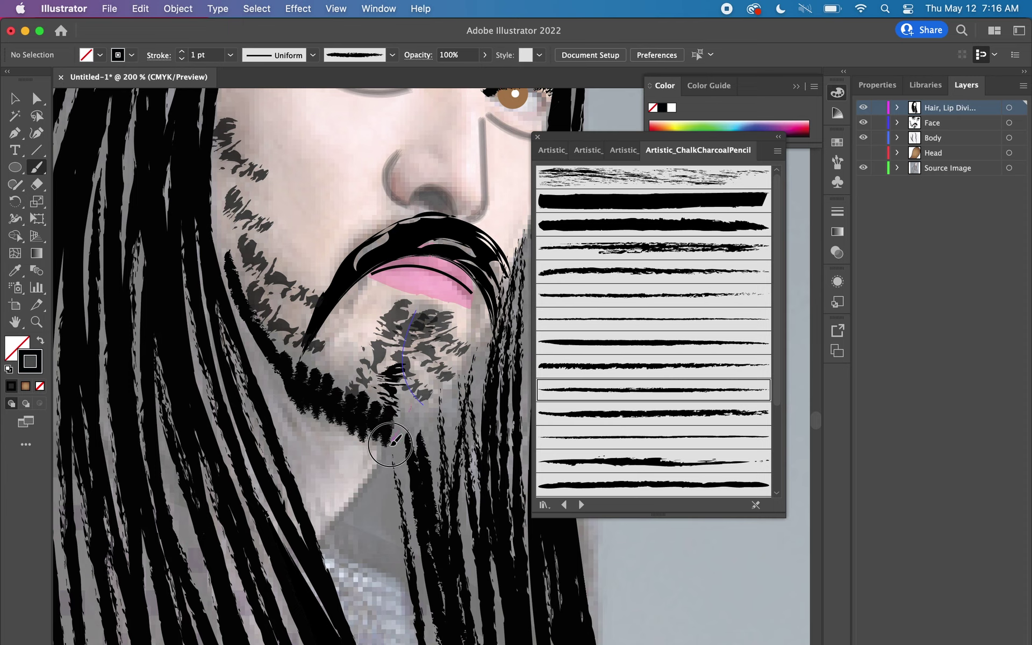
pyautogui.moveTo(427, 408); pyautogui.dragTo(397, 437)
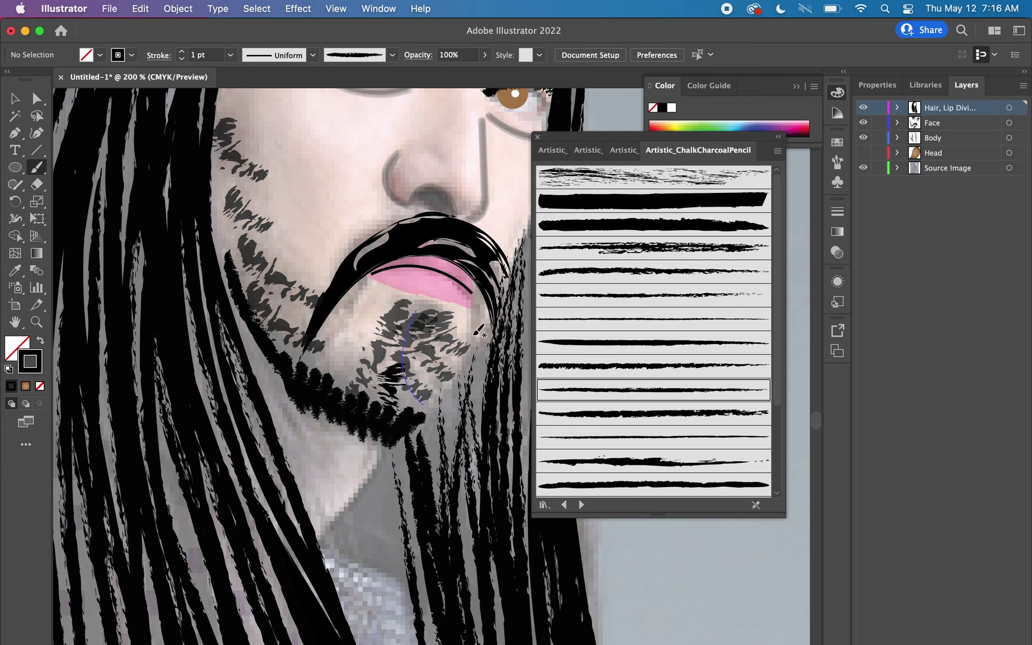
pyautogui.moveTo(486, 311); pyautogui.dragTo(411, 428)
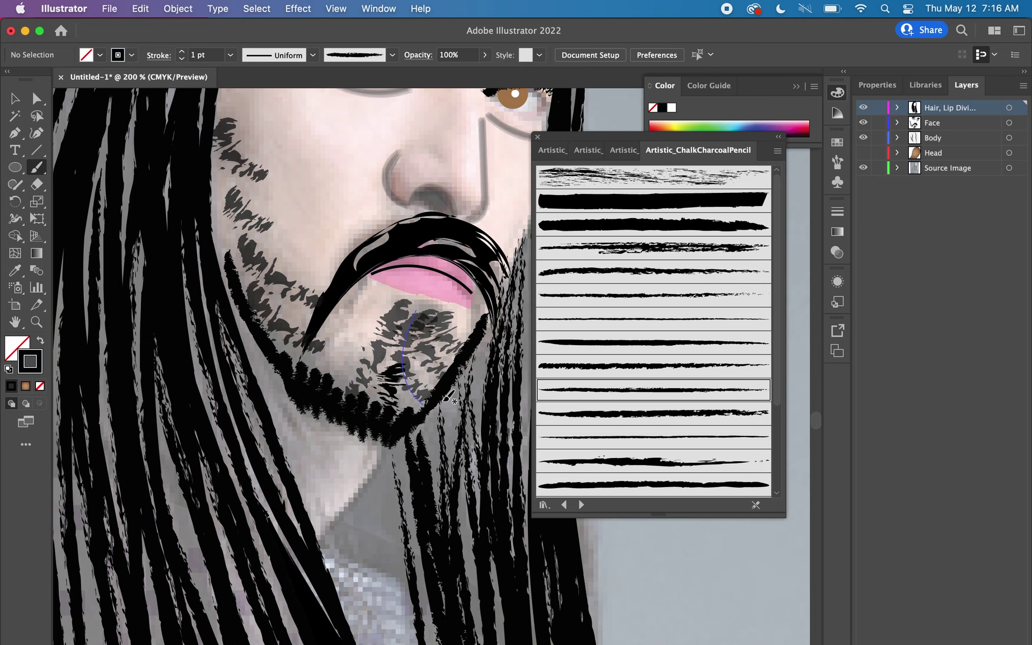
pyautogui.moveTo(493, 639); pyautogui.dragTo(494, 640)
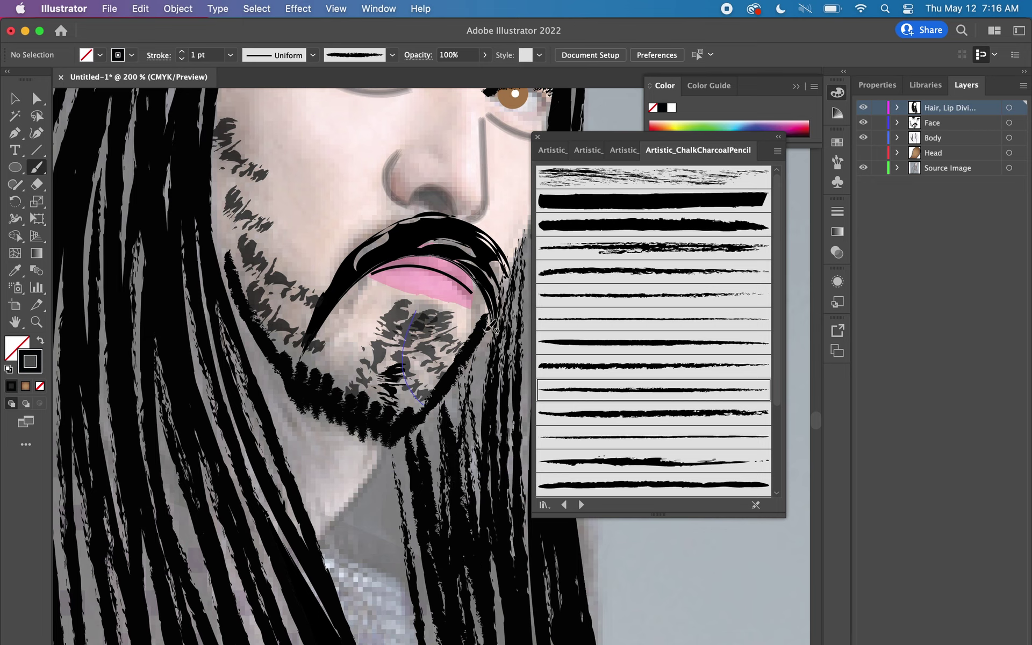
pyautogui.moveTo(489, 338); pyautogui.dragTo(490, 513)
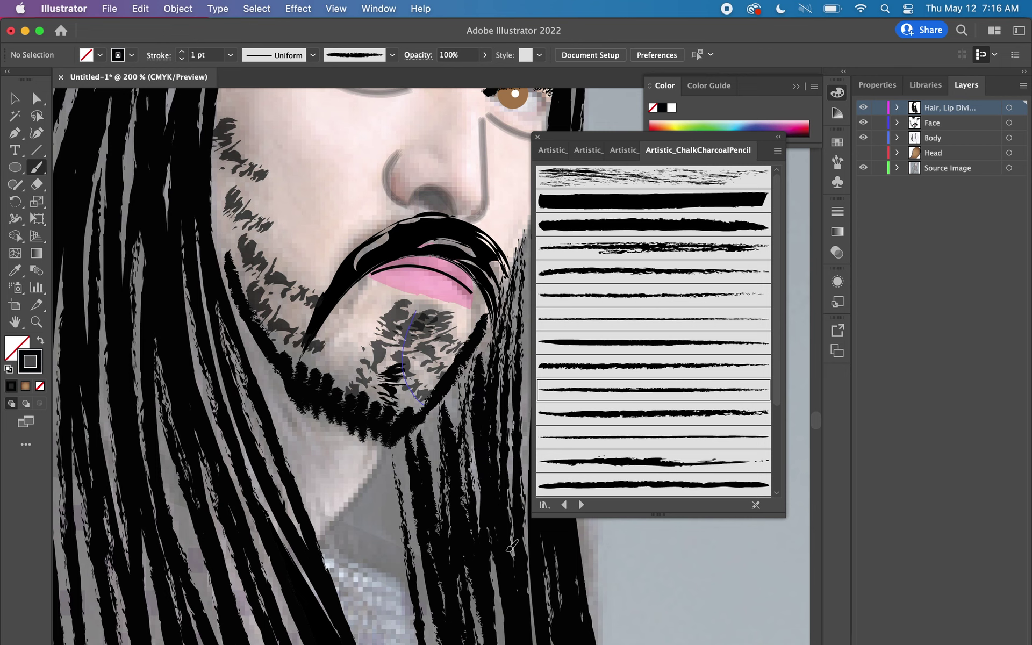
# Zoom out to 66.67% and target the Face layer in the Layers panel
pyautogui.press('super+minus')
pyautogui.press('super+minus')
pyautogui.press('super+minus')
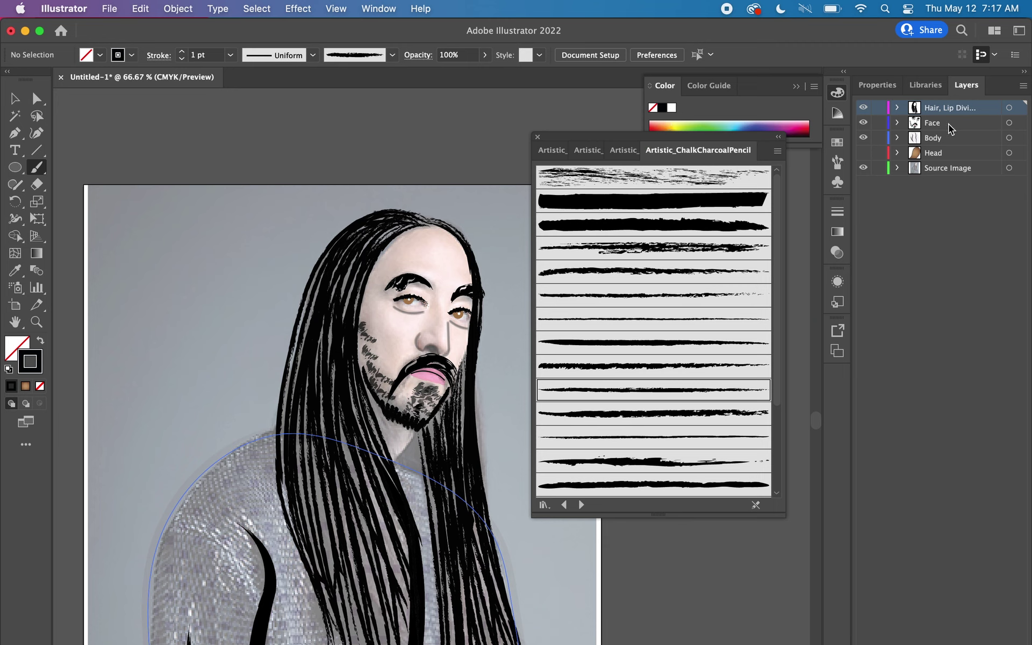
pyautogui.click(949, 125)
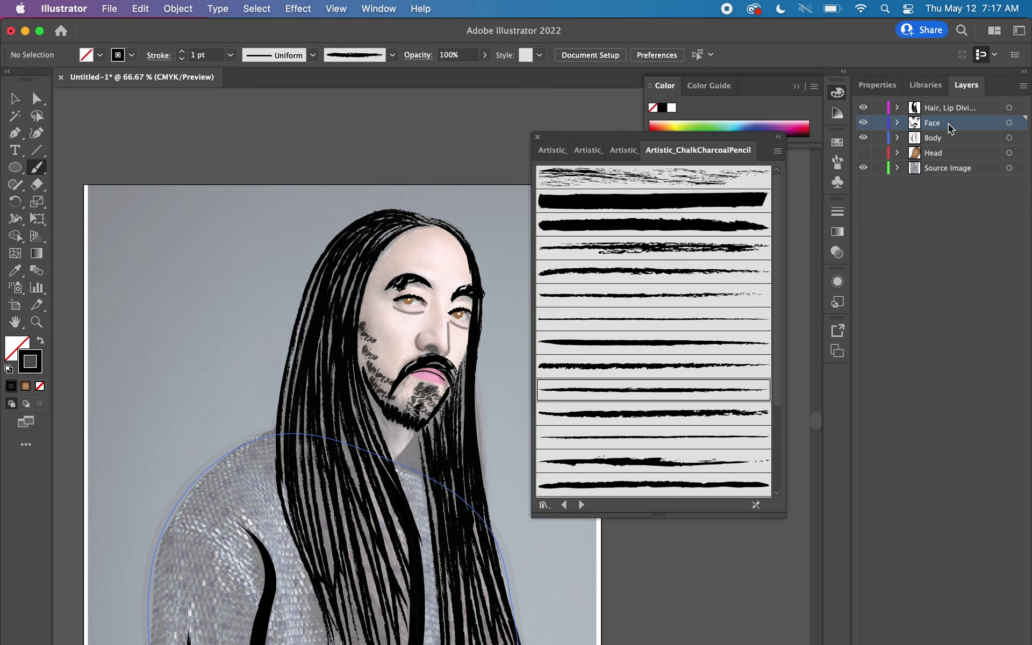
# Zoom in on the mouth, switch to the Blob Brush, and close the Artistic_ChalkCharcoalPencil library
pyautogui.press('super+equal')
pyautogui.press('super+equal')
pyautogui.press('super+equal')
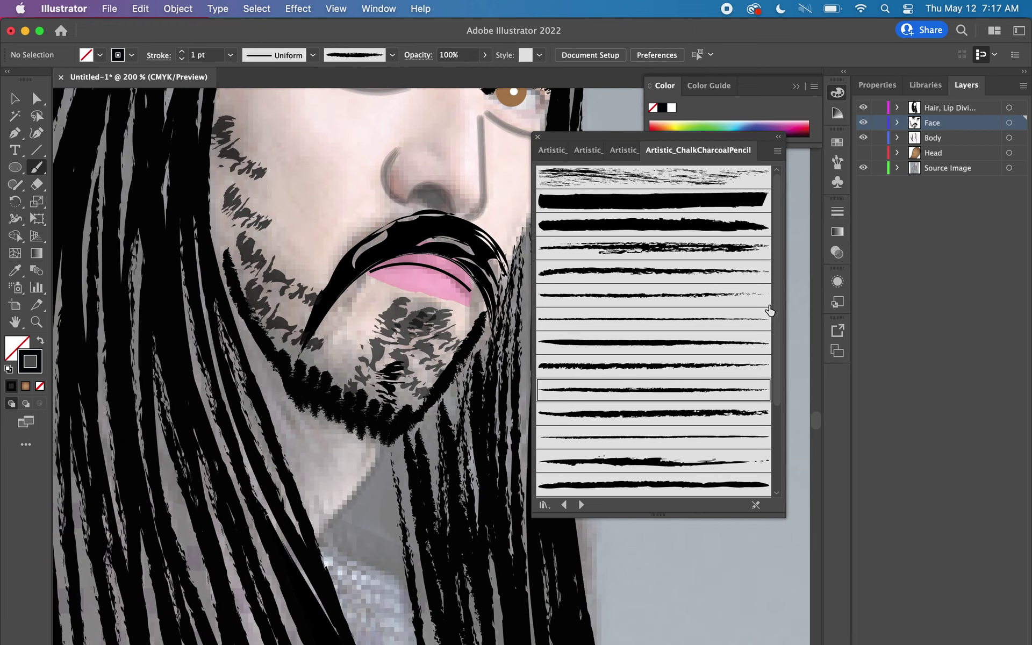
pyautogui.scroll(-2, 350, 544)
pyautogui.scroll(-2, 353, 544)
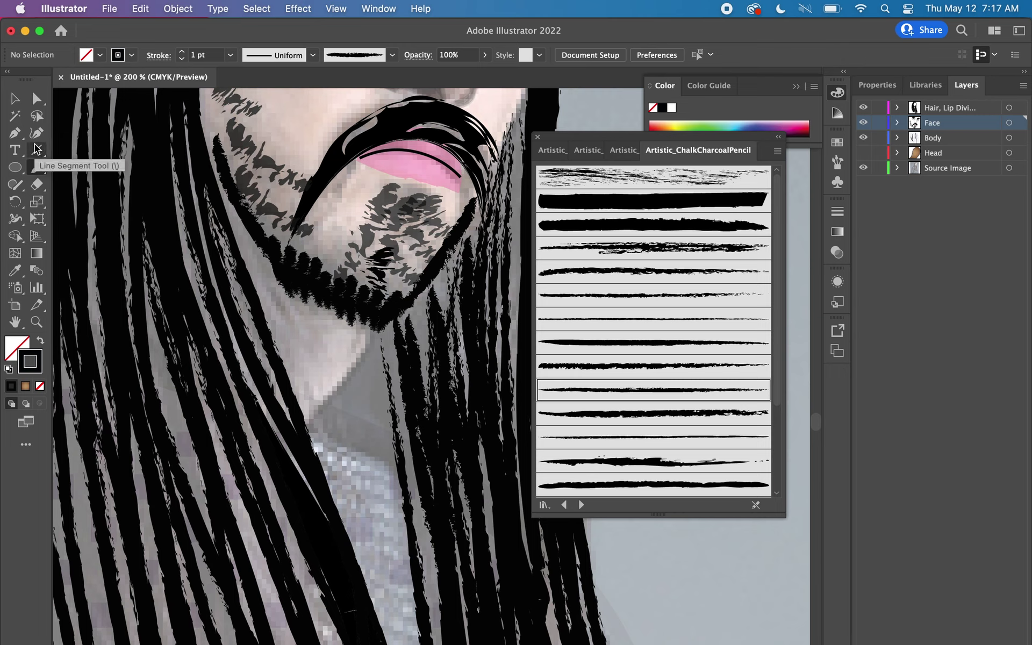
pyautogui.moveTo(36, 167); pyautogui.dragTo(78, 187)
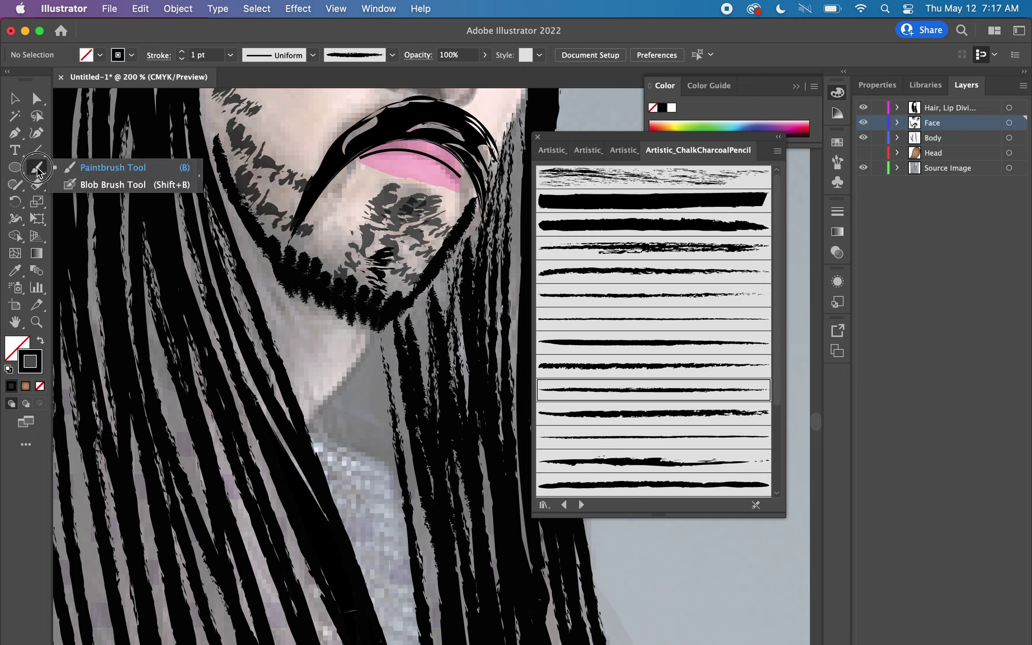
pyautogui.click(78, 185)
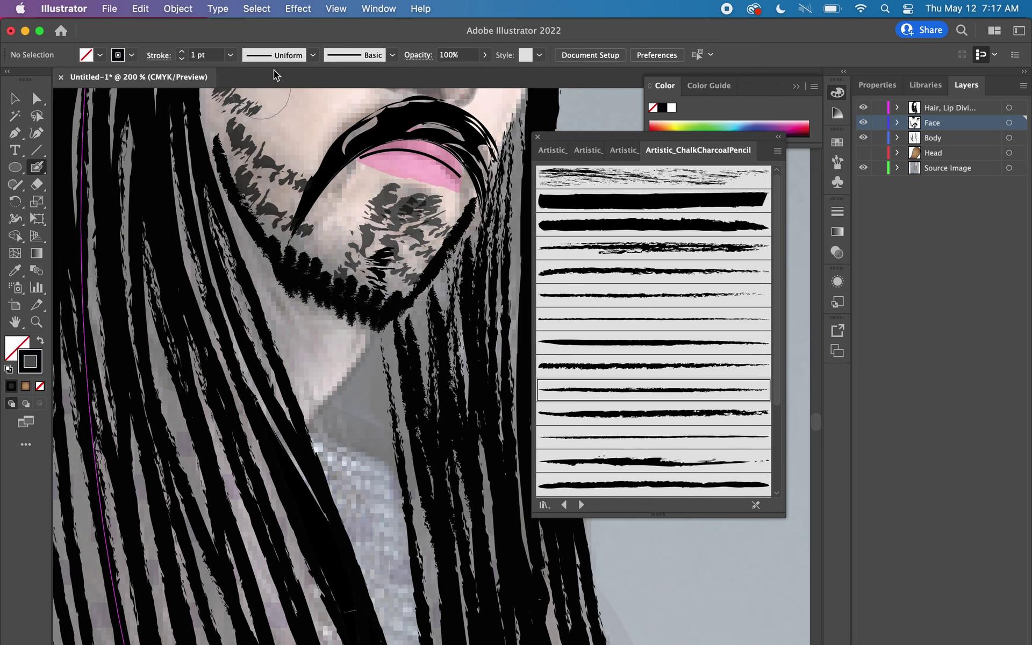
pyautogui.click(537, 137)
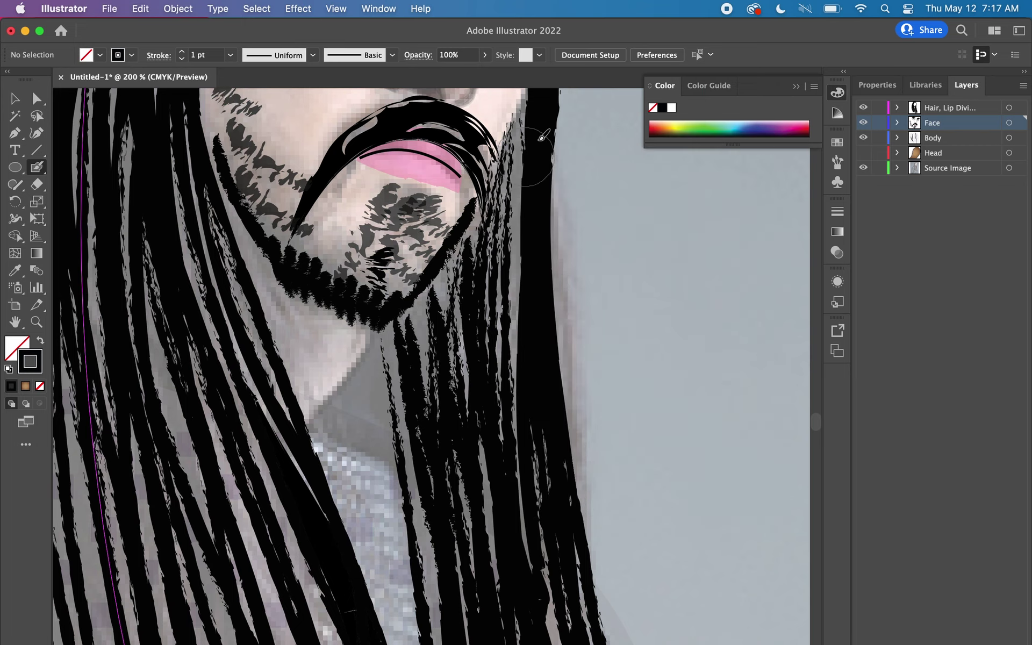
# Set the Blob Brush size to 12 pt
pyautogui.doubleClick(38, 167)
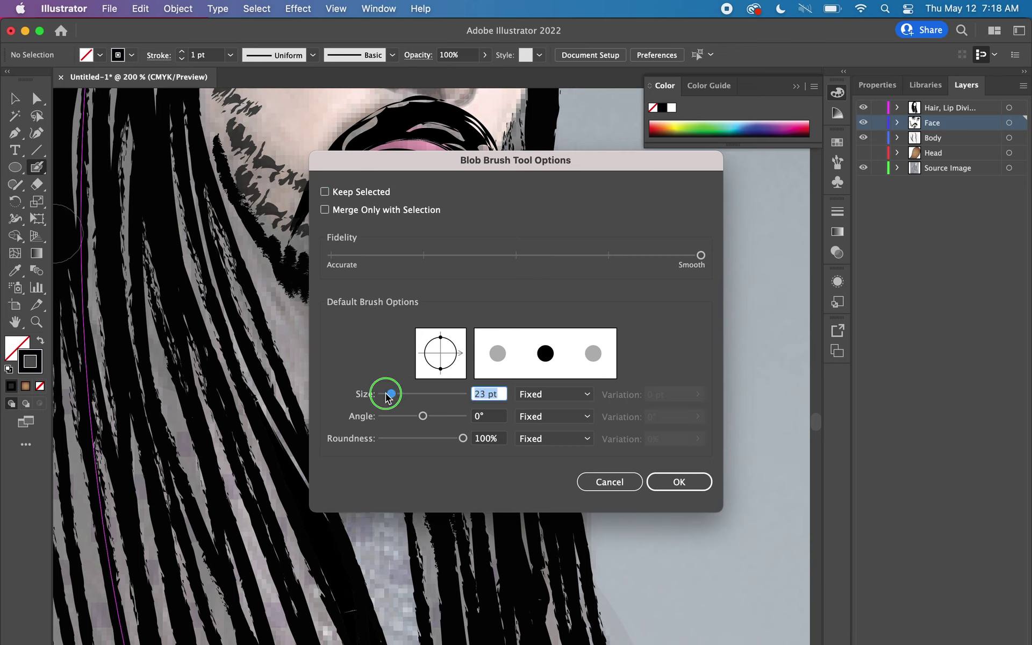
pyautogui.moveTo(392, 396); pyautogui.dragTo(386, 394)
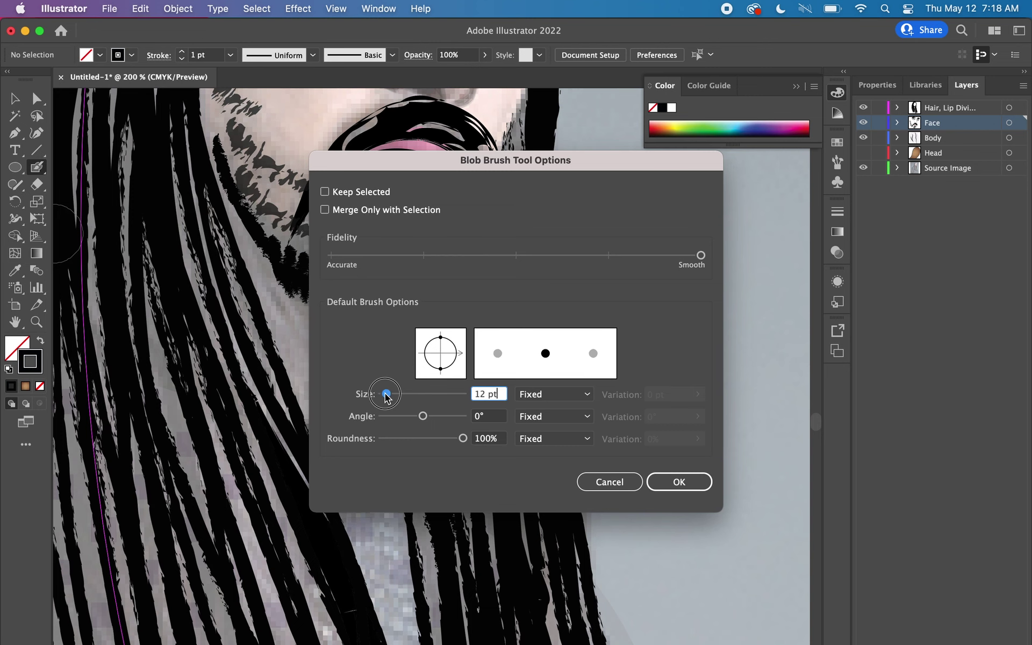
pyautogui.click(680, 481)
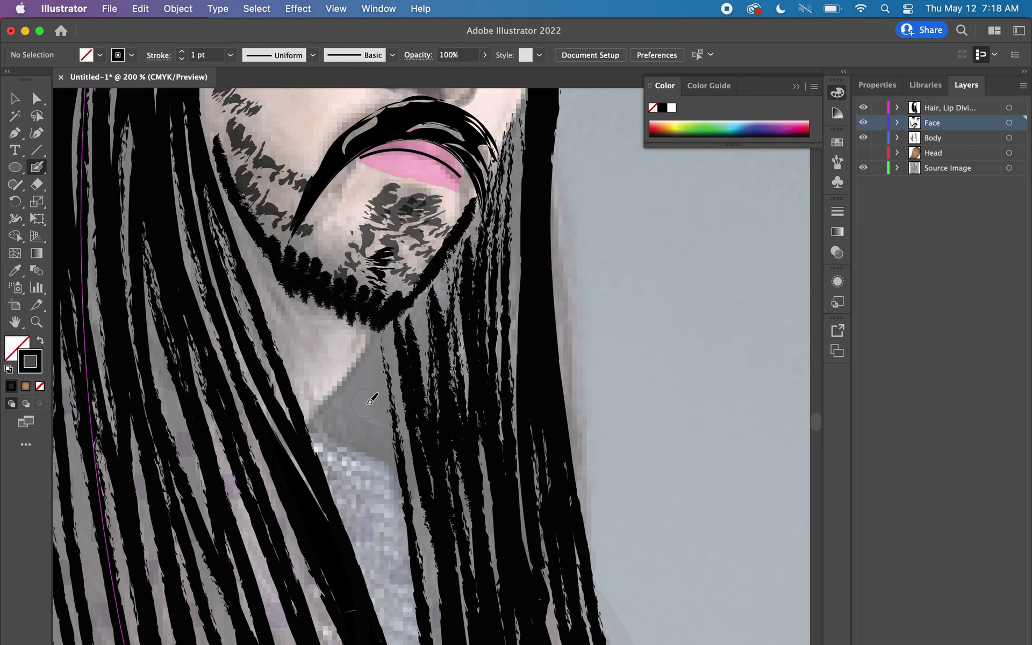
# Paint a solid black triangle along the neckline below the beard, then zoom out to the full portrait
pyautogui.moveTo(321, 425); pyautogui.dragTo(385, 332)
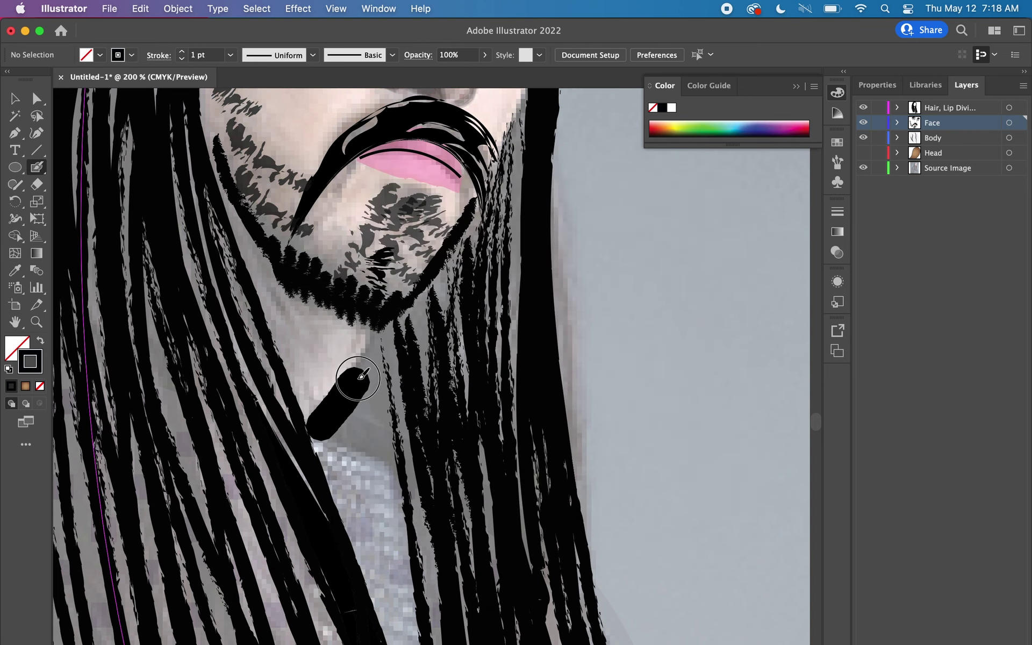
pyautogui.moveTo(398, 398)
pyautogui.mouseDown()
pyautogui.moveTo(387, 447)
pyautogui.moveTo(355, 410)
pyautogui.mouseUp()
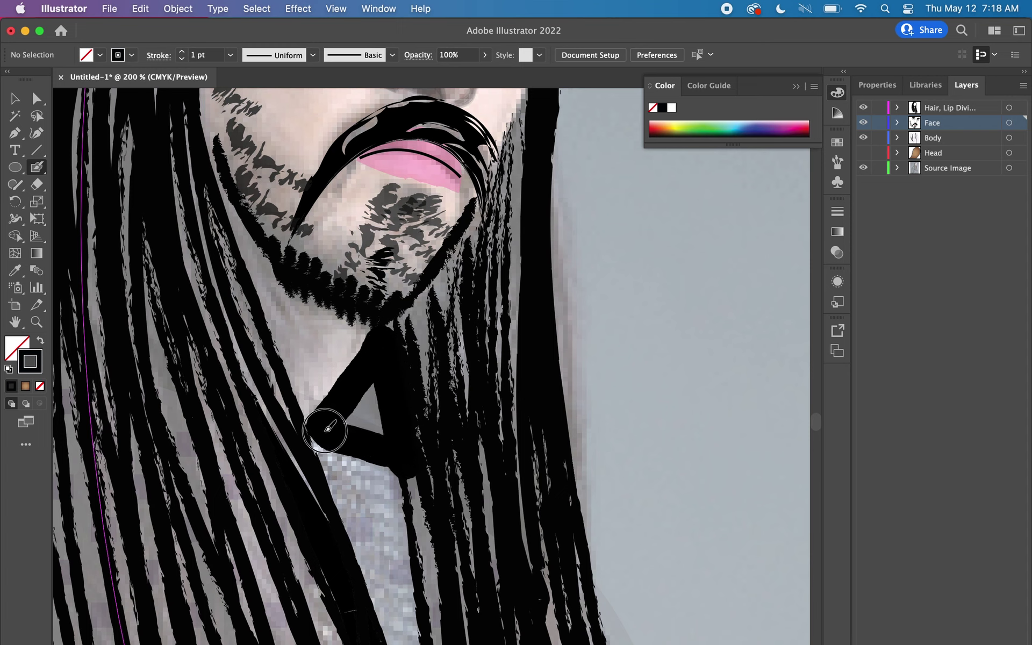
pyautogui.press('super+z')
pyautogui.press('super+z')
pyautogui.press('super+z')
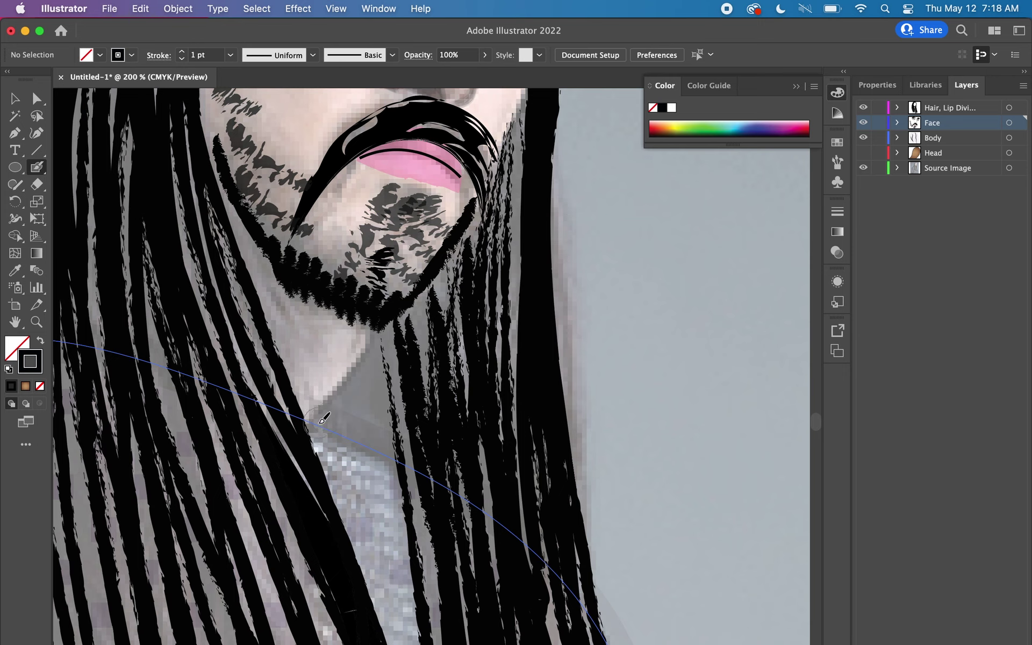
pyautogui.moveTo(315, 428)
pyautogui.mouseDown()
pyautogui.moveTo(388, 340)
pyautogui.moveTo(403, 461)
pyautogui.moveTo(325, 423)
pyautogui.moveTo(369, 374)
pyautogui.moveTo(378, 422)
pyautogui.mouseUp()
pyautogui.press('[')
pyautogui.press('[')
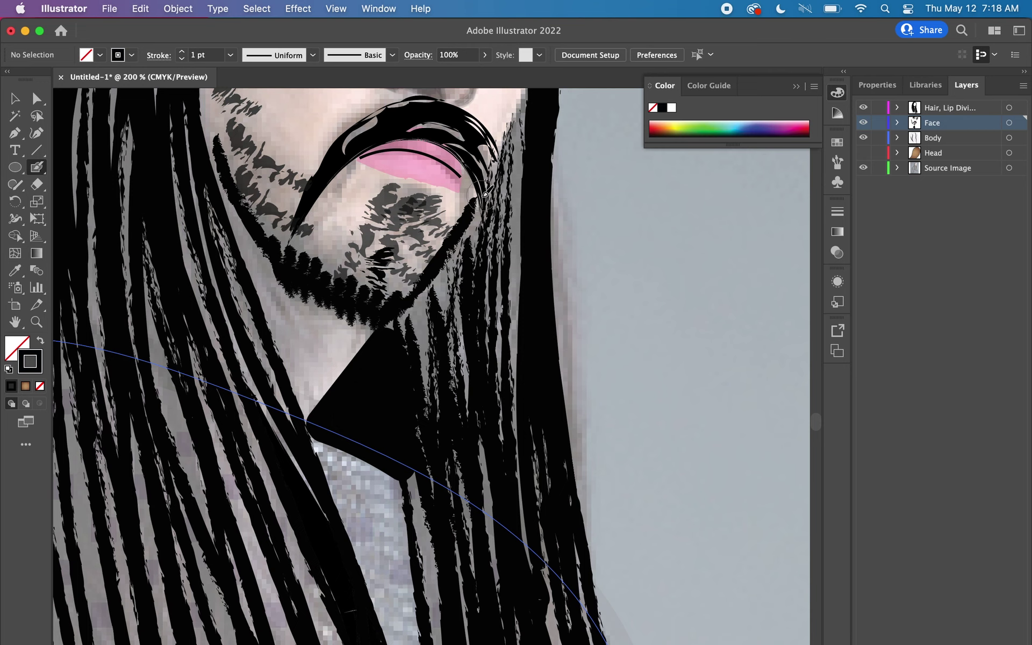
pyautogui.press('super+minus')
pyautogui.press('super+minus')
pyautogui.press('super+minus')
pyautogui.press('super+minus')
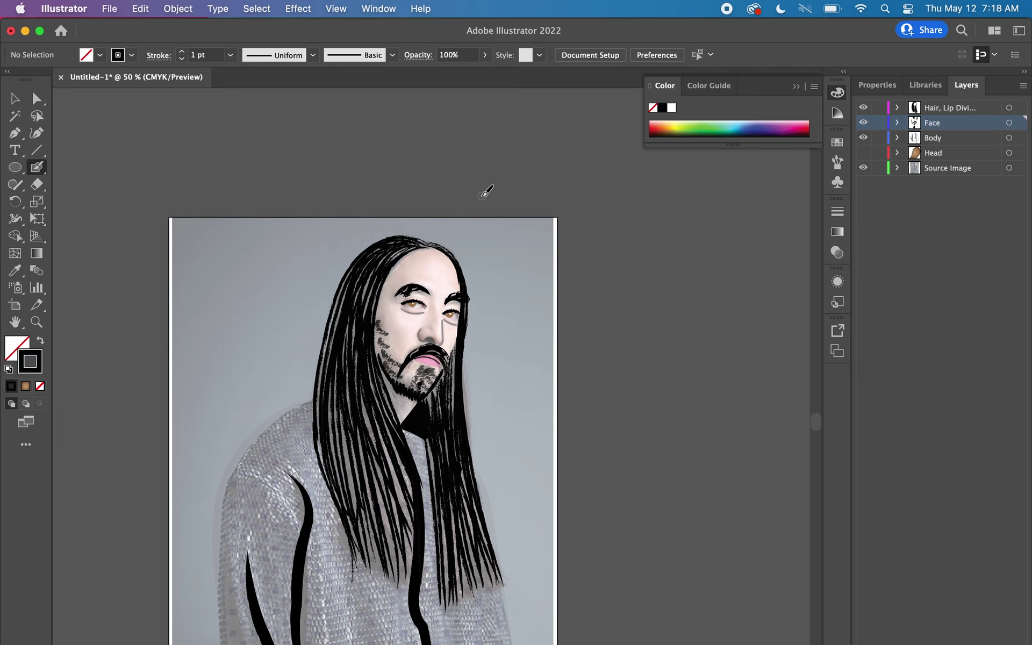
pyautogui.press('super+minus')
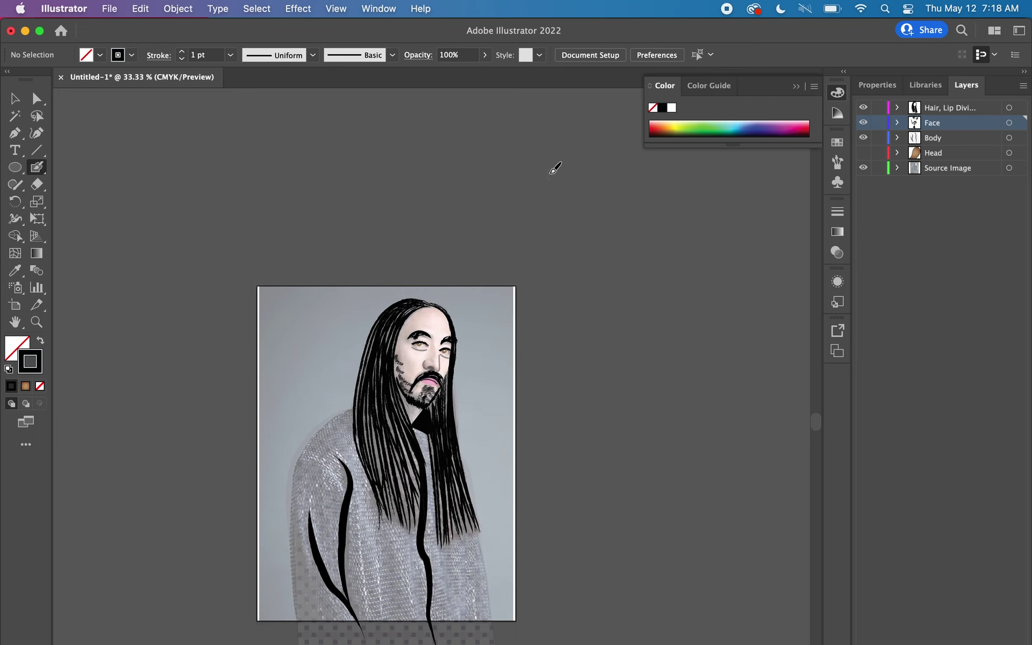
# Briefly show then hide the Head skin layer, zoom in on the face, and target the Body layer
pyautogui.click(863, 153)
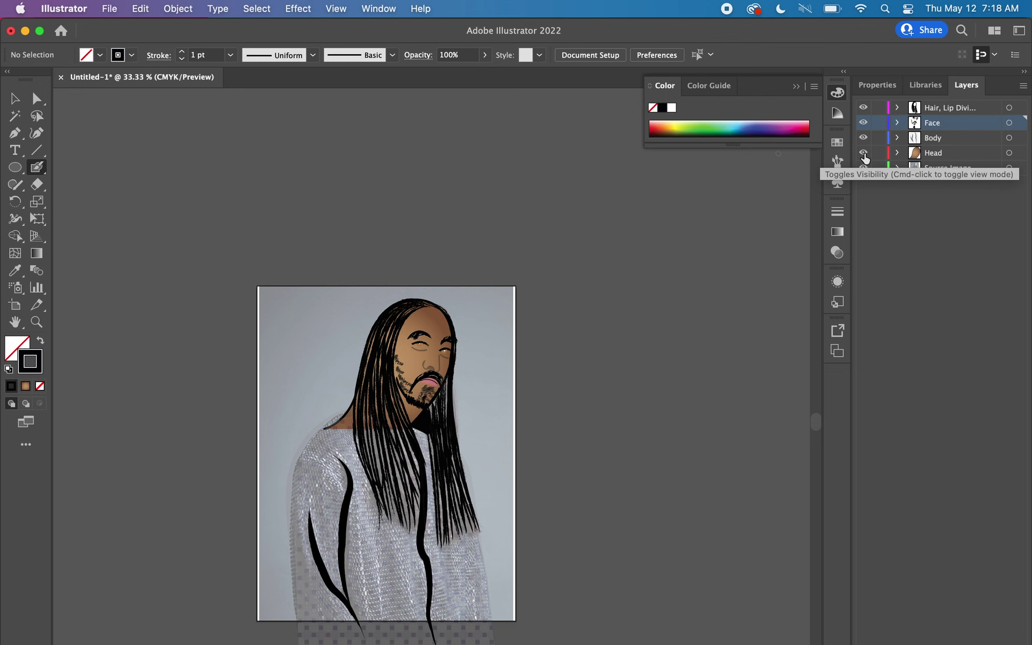
pyautogui.press('super+plus')
pyautogui.press('super+plus')
pyautogui.press('super+plus')
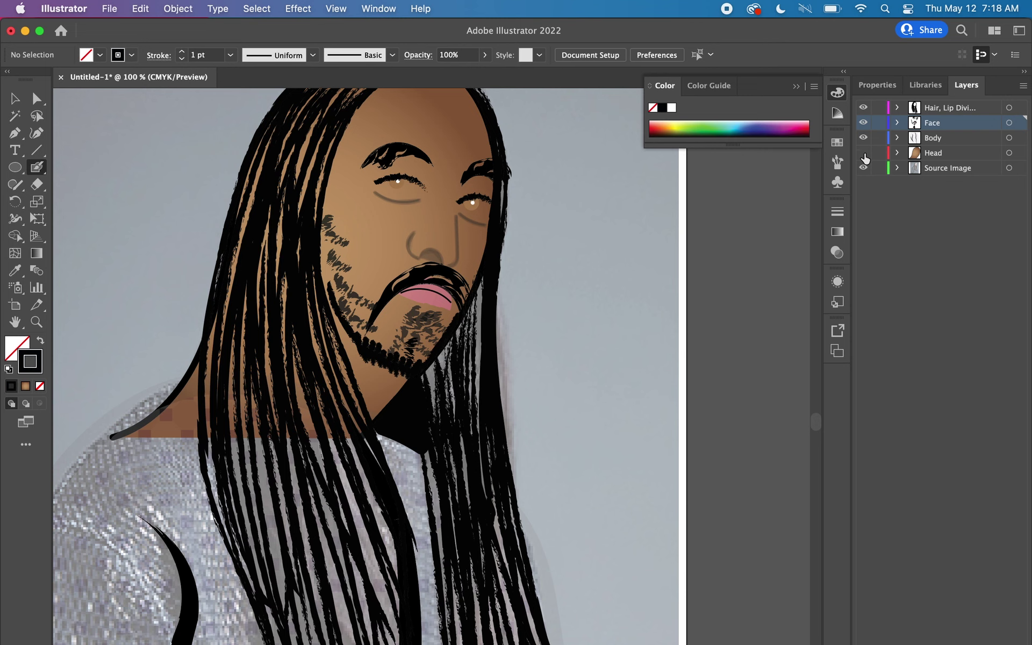
pyautogui.click(863, 154)
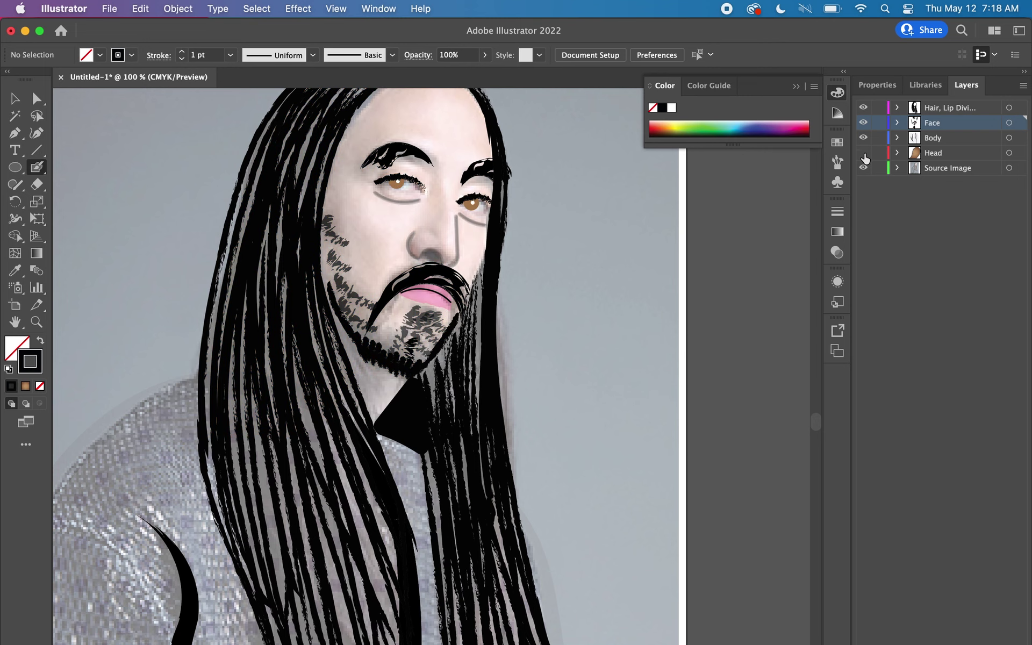
pyautogui.press('super+equal')
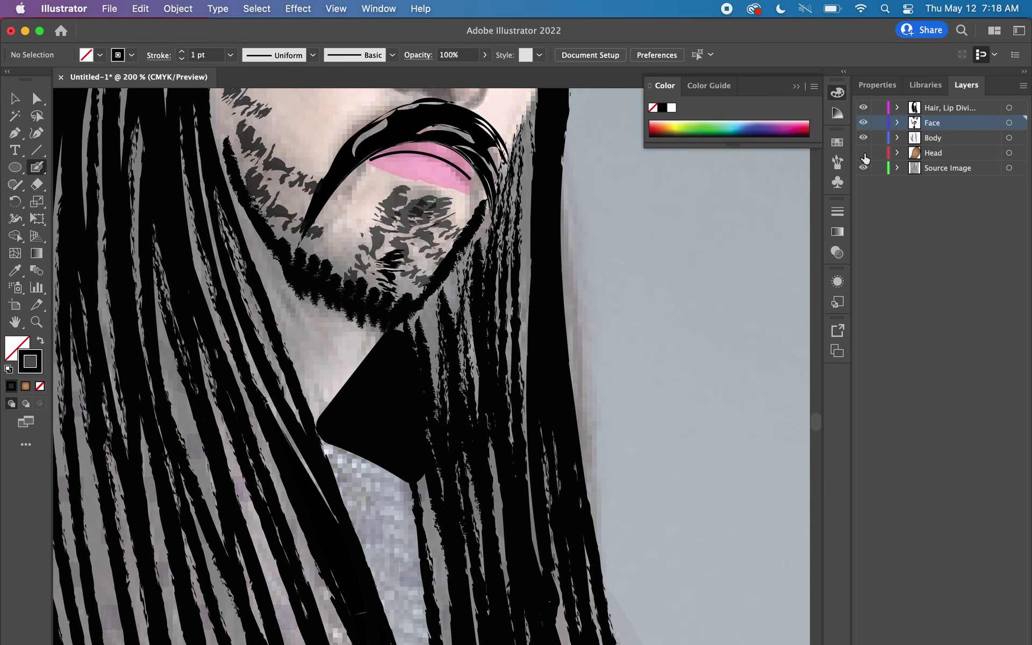
pyautogui.scroll(10, 471, 218)
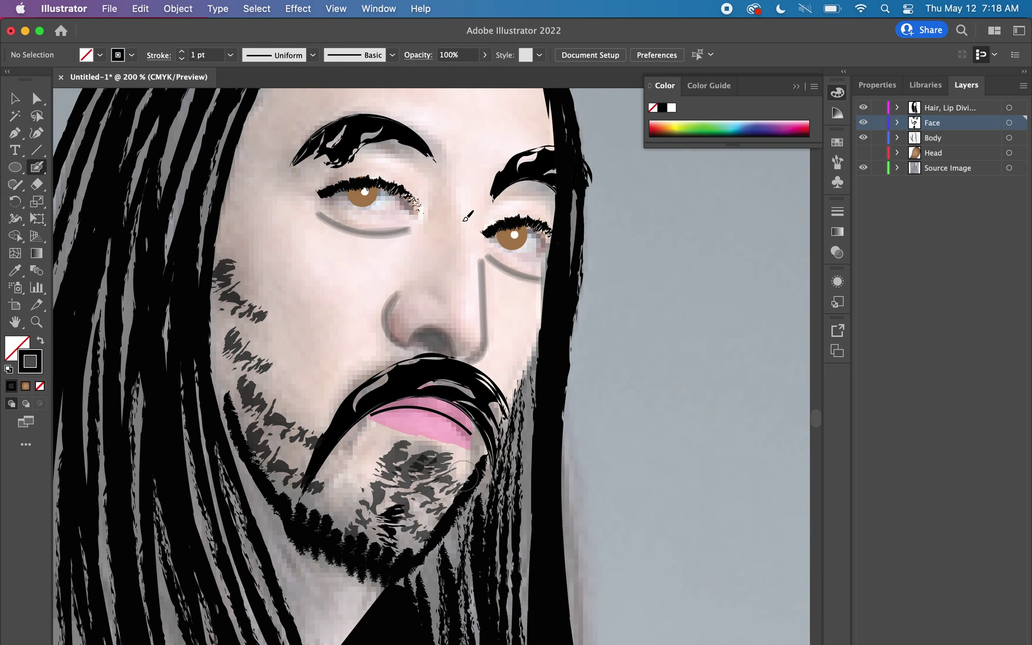
pyautogui.click(932, 140)
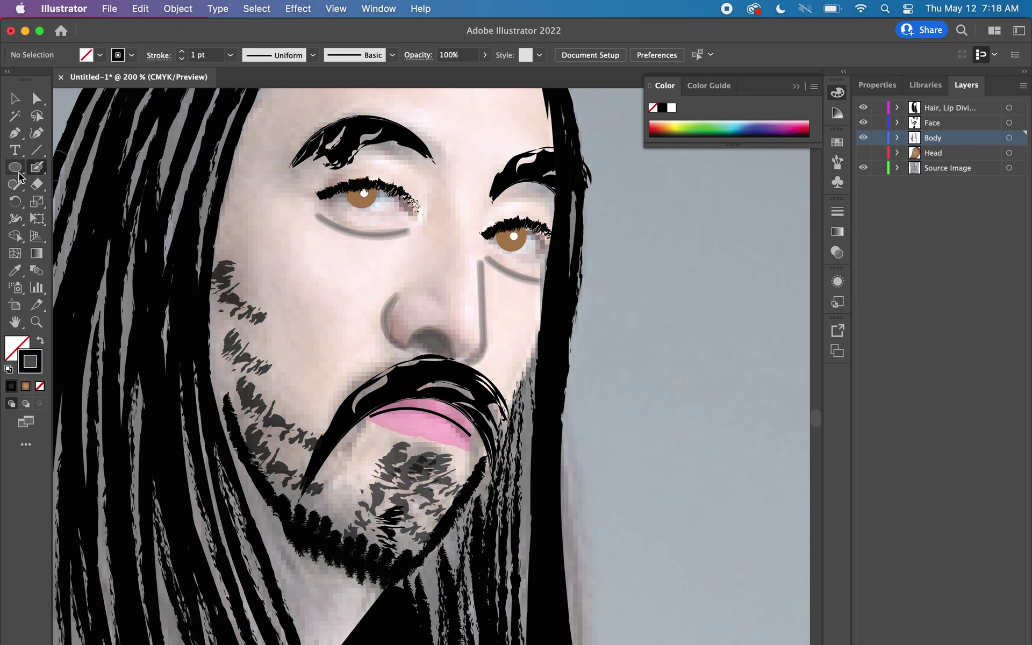
# With the regular Paintbrush, paint a thin line across the left eye and pick white for stroke
pyautogui.click(38, 170)
pyautogui.click(70, 170)
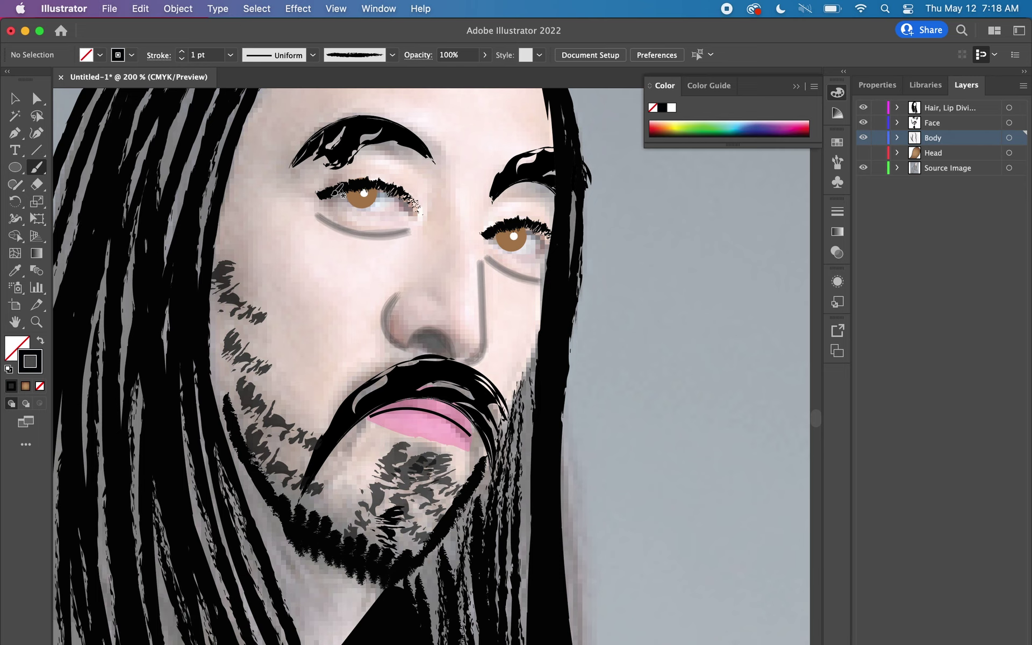
pyautogui.moveTo(343, 186); pyautogui.dragTo(404, 207)
pyautogui.doubleClick(36, 359)
pyautogui.click(327, 248)
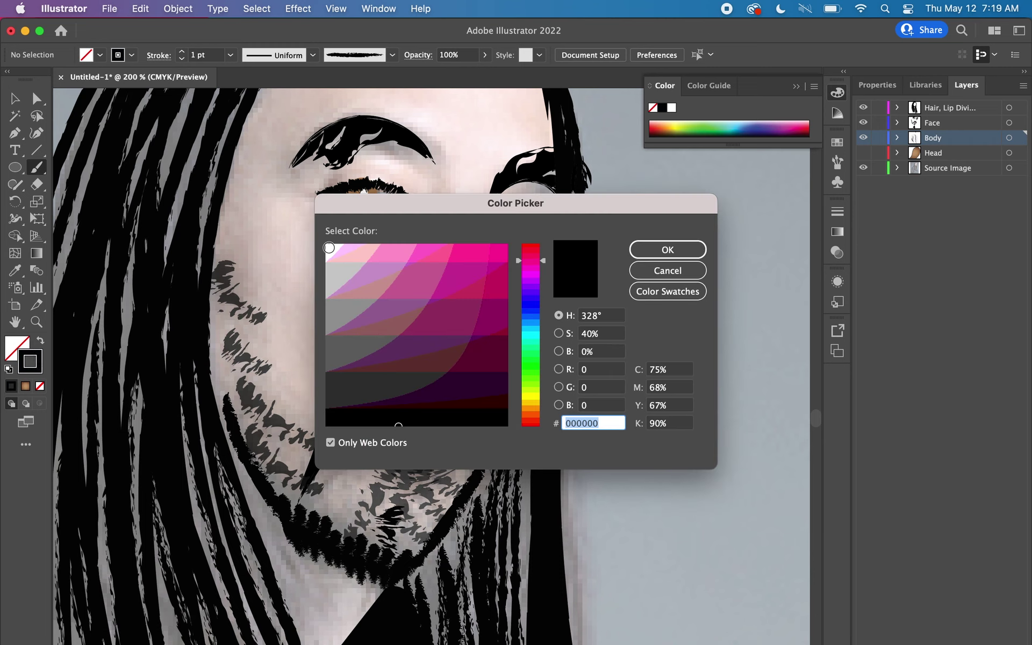
pyautogui.click(650, 251)
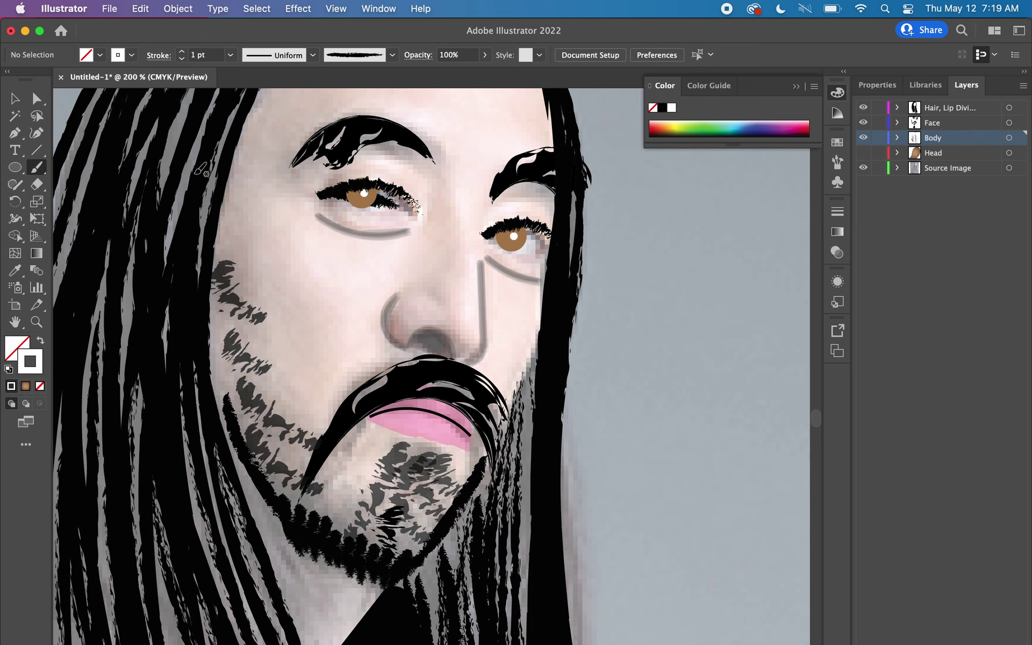
# Select the new left-eye line and set its stroke colour to white FFFFFF
pyautogui.click(16, 107)
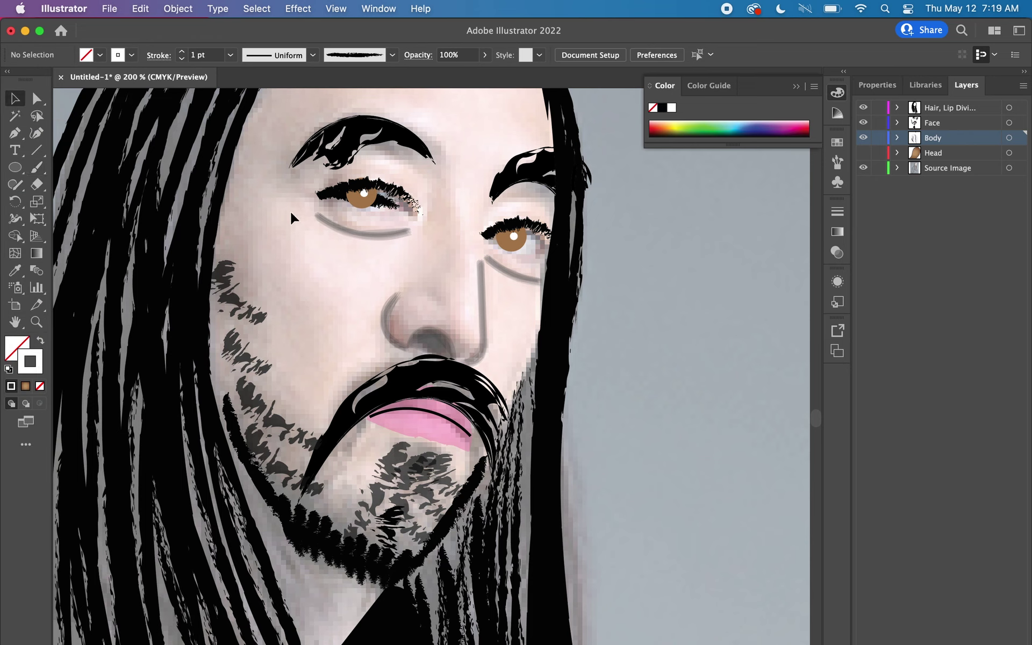
pyautogui.click(376, 200)
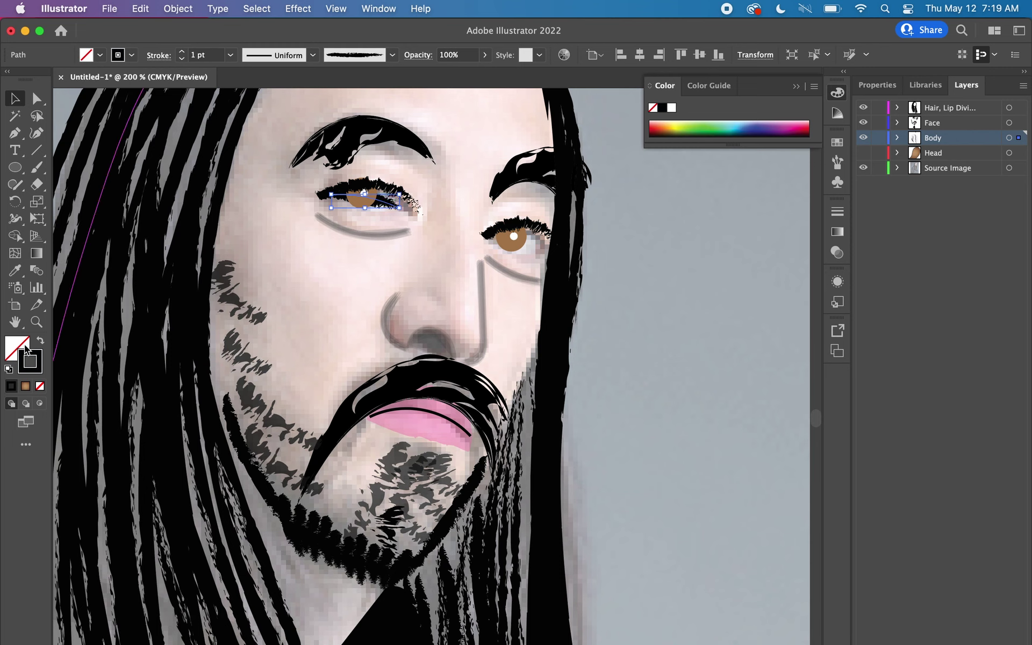
pyautogui.doubleClick(34, 365)
pyautogui.click(333, 251)
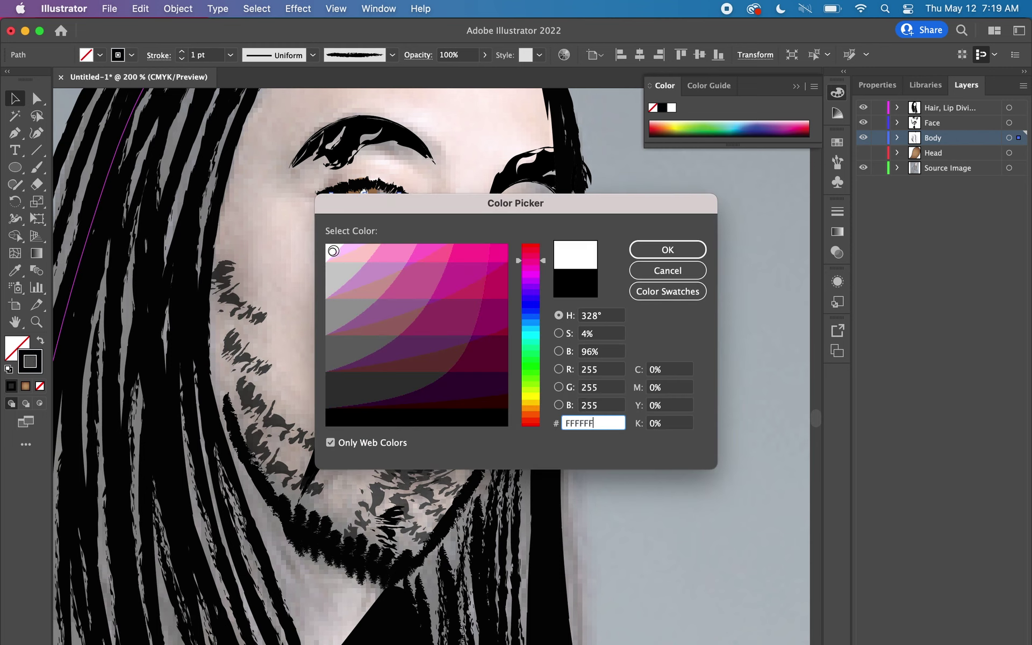
pyautogui.click(648, 251)
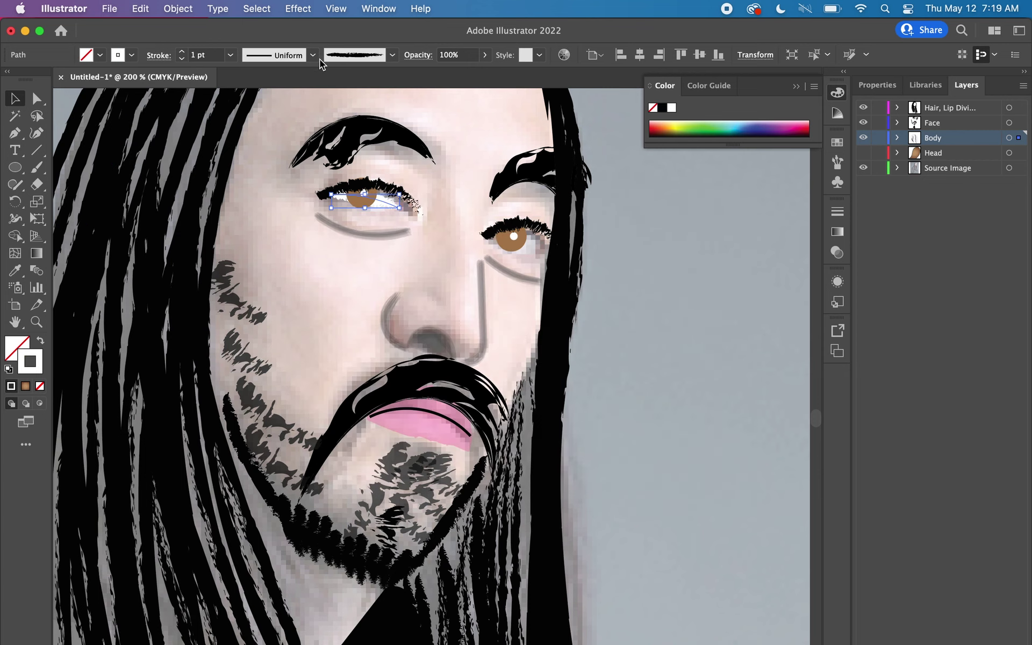
# Apply a thick brush to the eye outline and load the Artistic_ChalkCharcoalPencil library
pyautogui.click(367, 56)
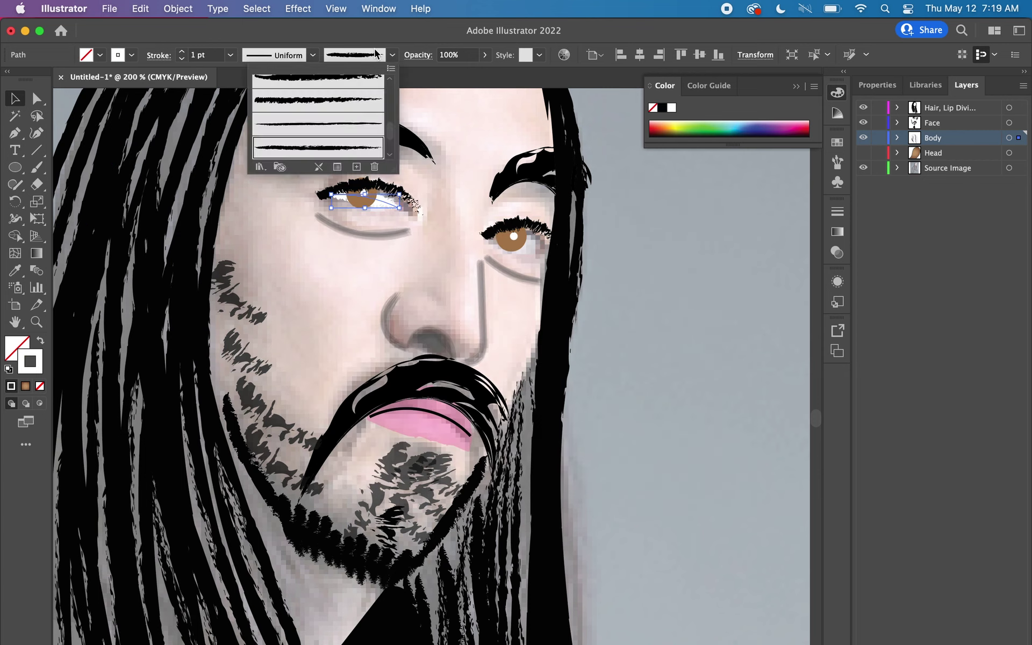
pyautogui.click(392, 98)
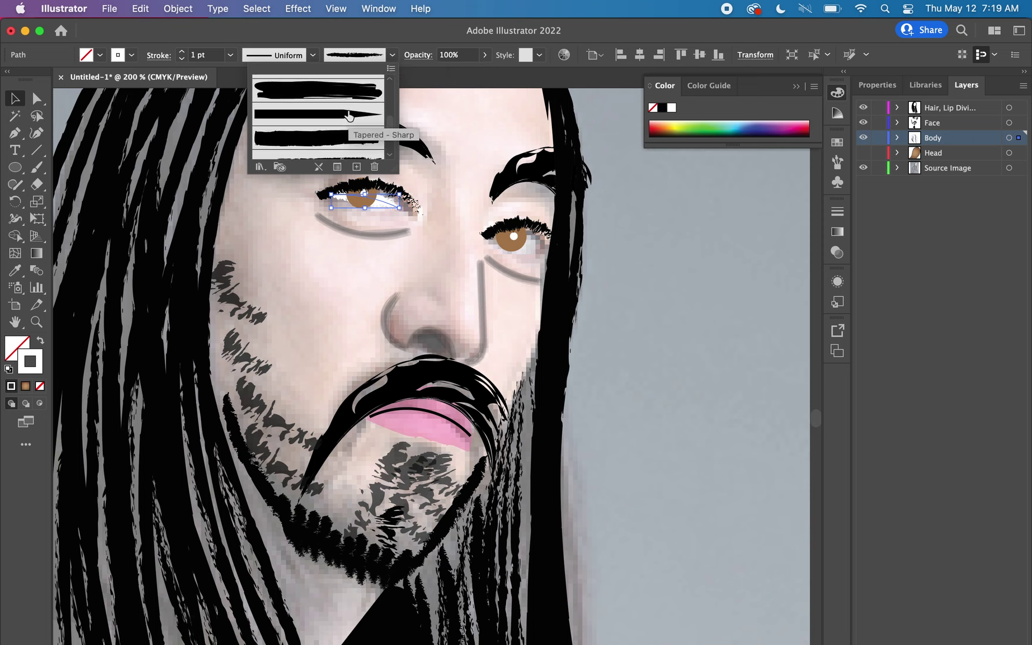
pyautogui.click(359, 142)
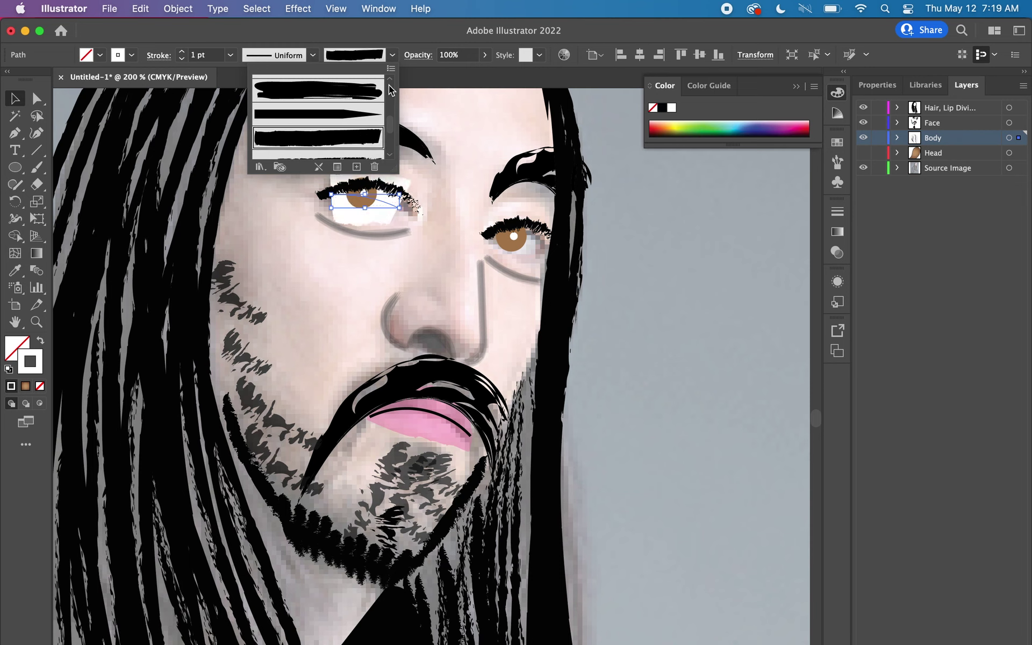
pyautogui.click(271, 168)
pyautogui.moveTo(279, 221)
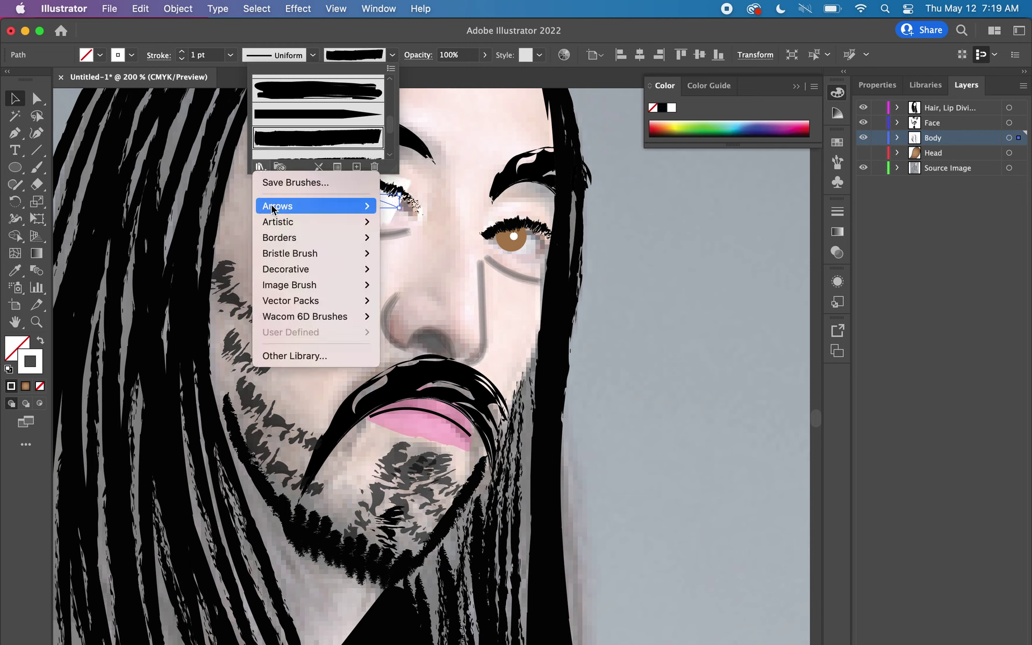
pyautogui.click(442, 237)
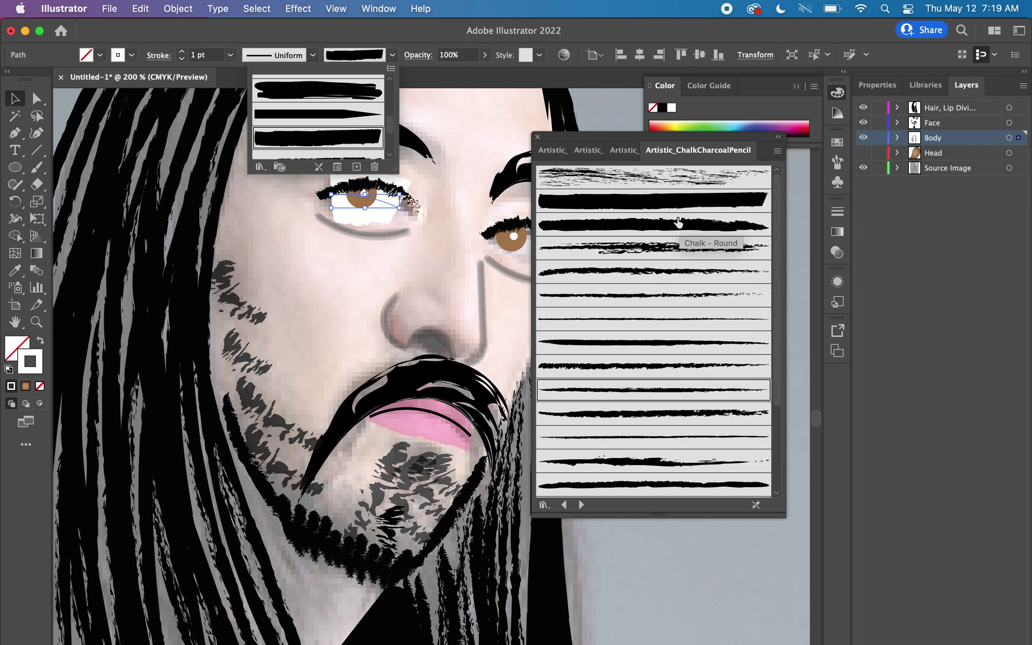
pyautogui.click(673, 215)
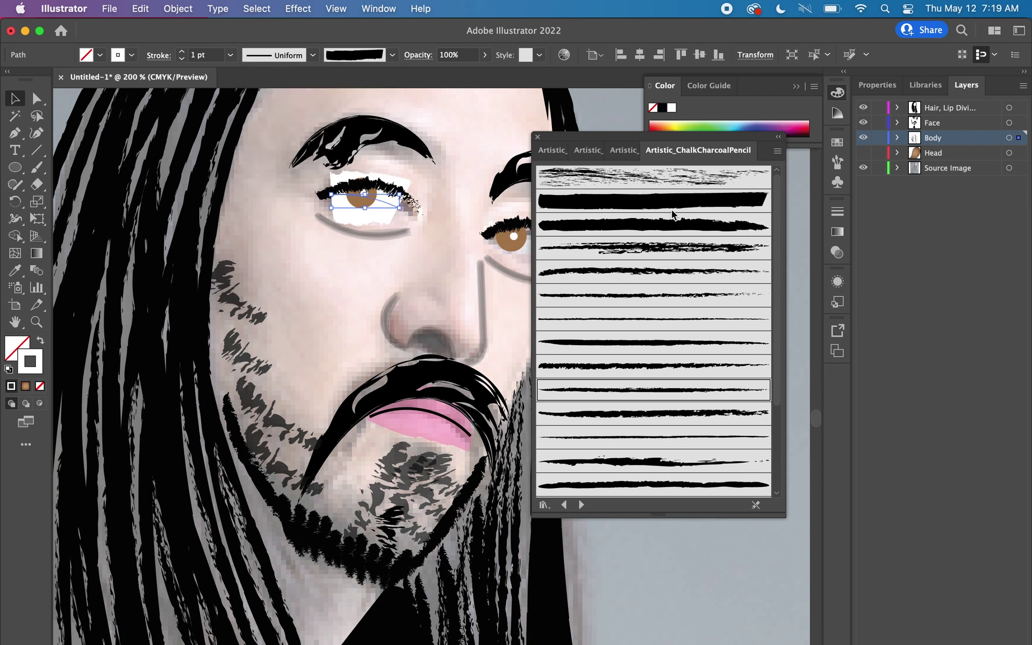
# Give the eye stroke an elliptical width profile and browse the ScrollPen, Paintbrush and Ink brush libraries
pyautogui.click(299, 57)
pyautogui.click(290, 98)
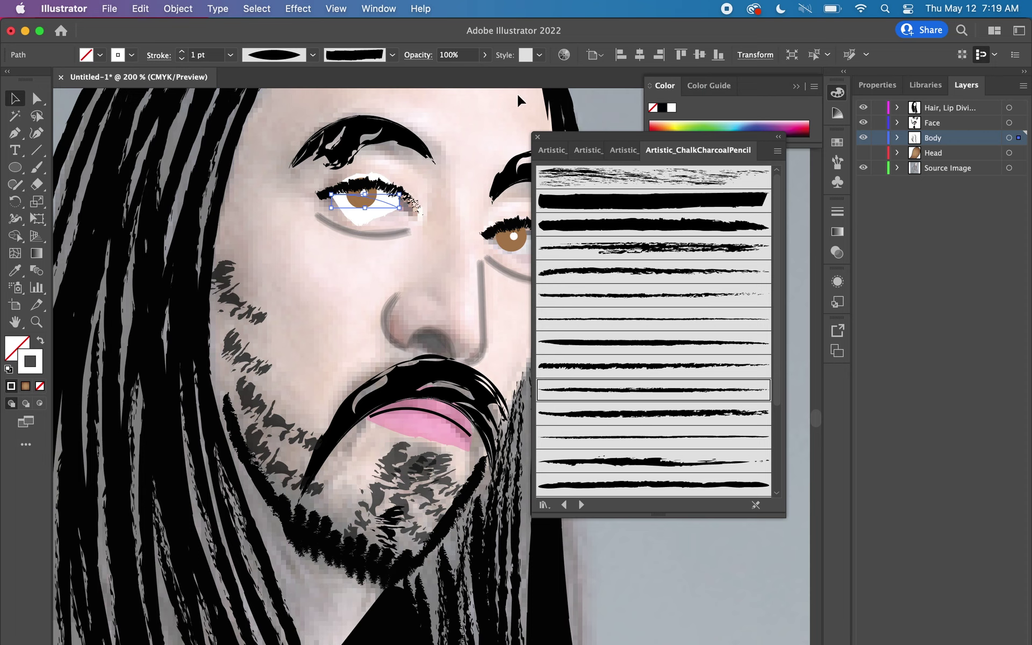
pyautogui.click(392, 54)
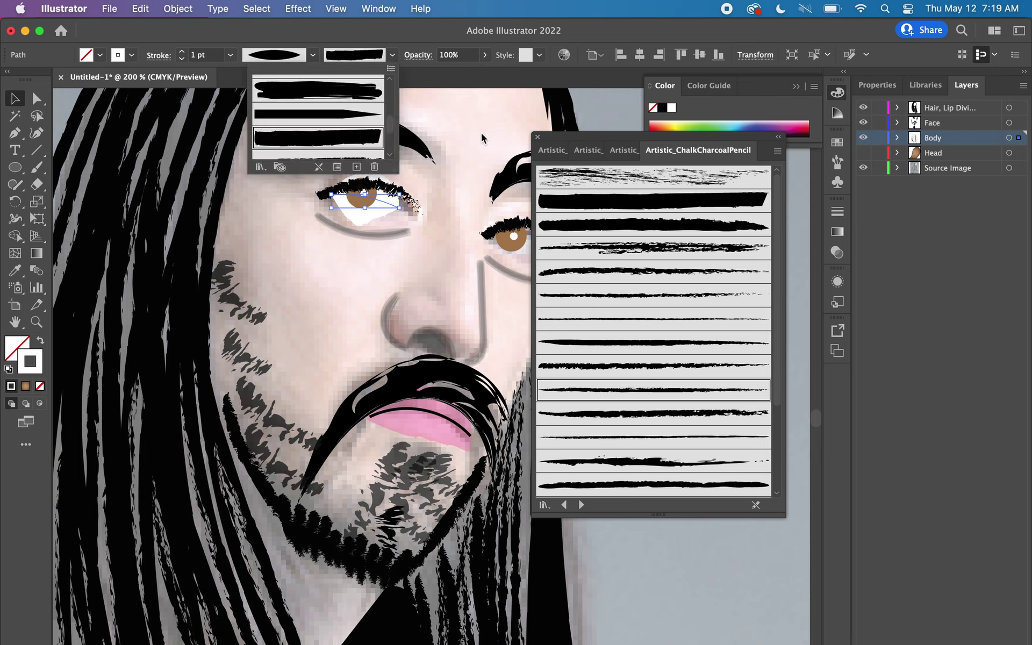
pyautogui.click(627, 154)
pyautogui.doubleClick(629, 154)
pyautogui.click(613, 153)
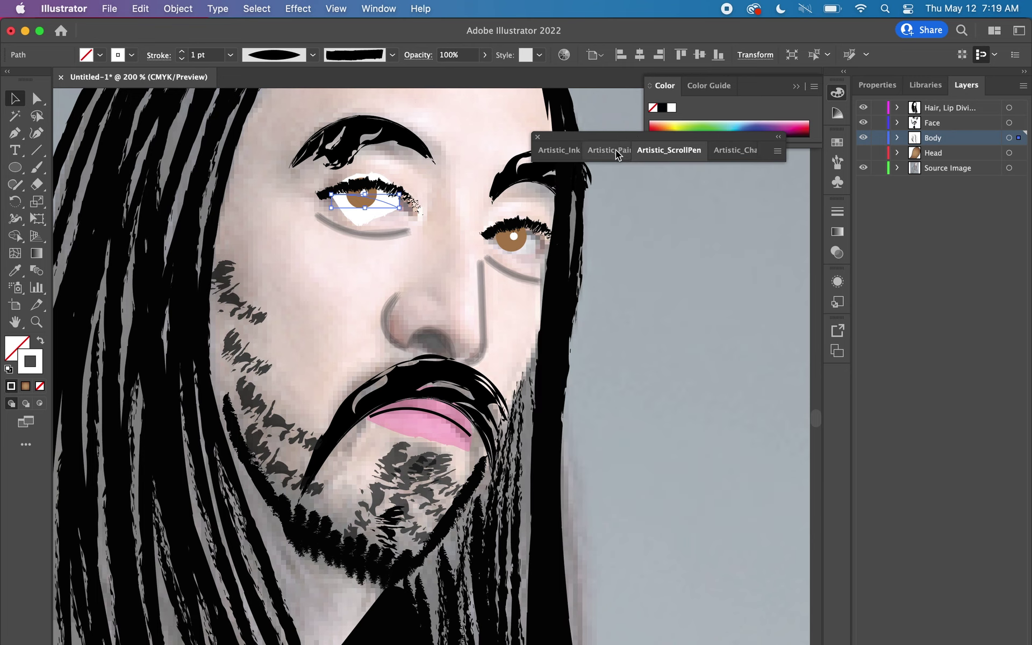
pyautogui.click(608, 154)
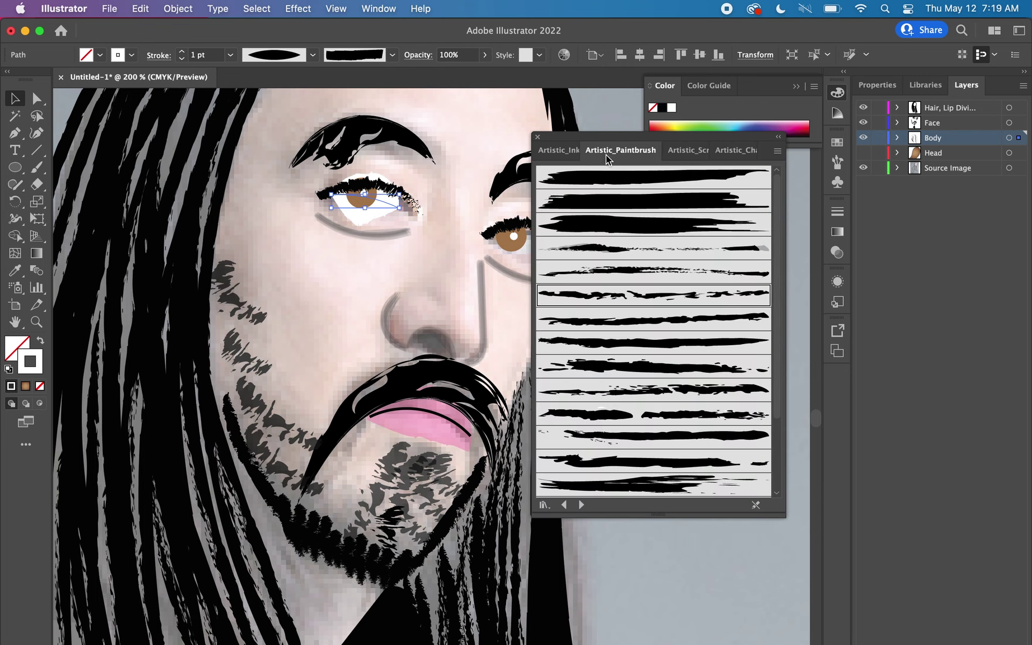
pyautogui.click(558, 152)
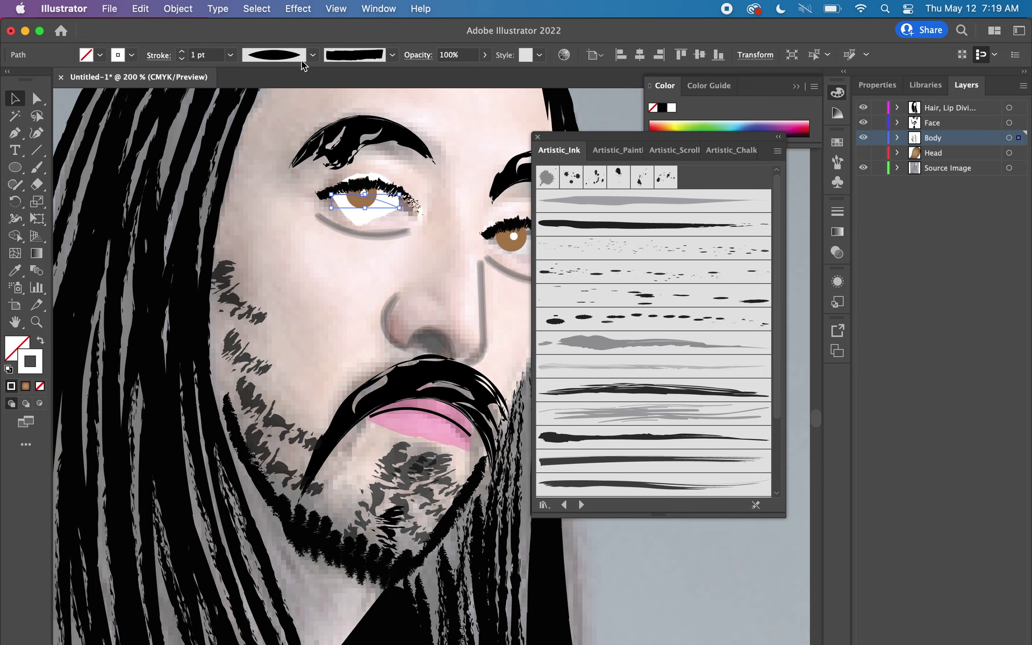
# Apply the 15 pt round brush and settle on the elliptical Width Profile 1 after trying others
pyautogui.click(392, 54)
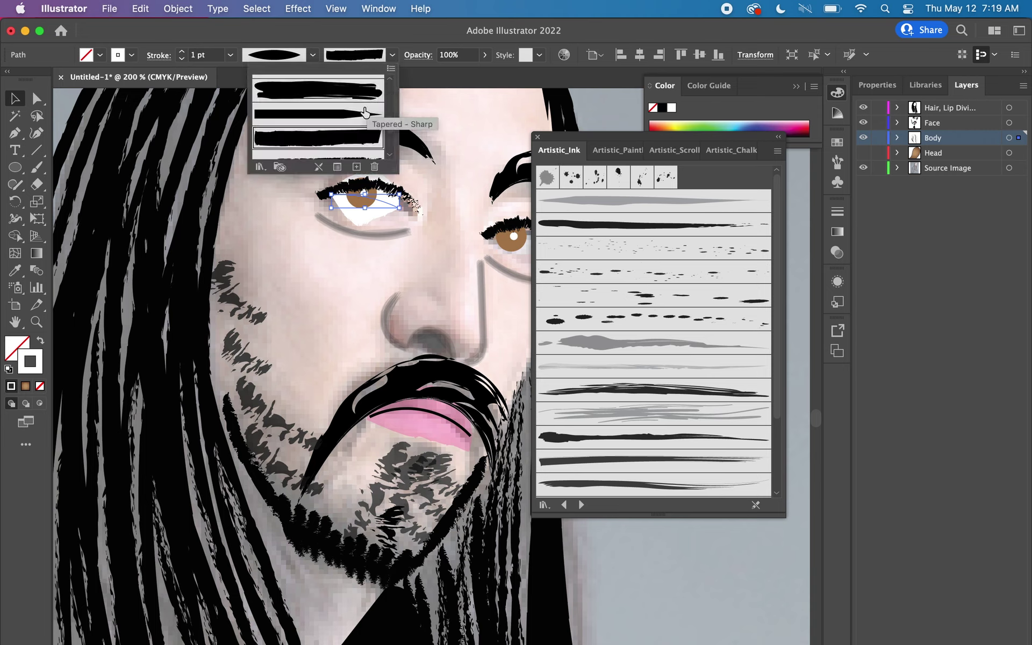
pyautogui.scroll(3, 376, 107)
pyautogui.click(288, 86)
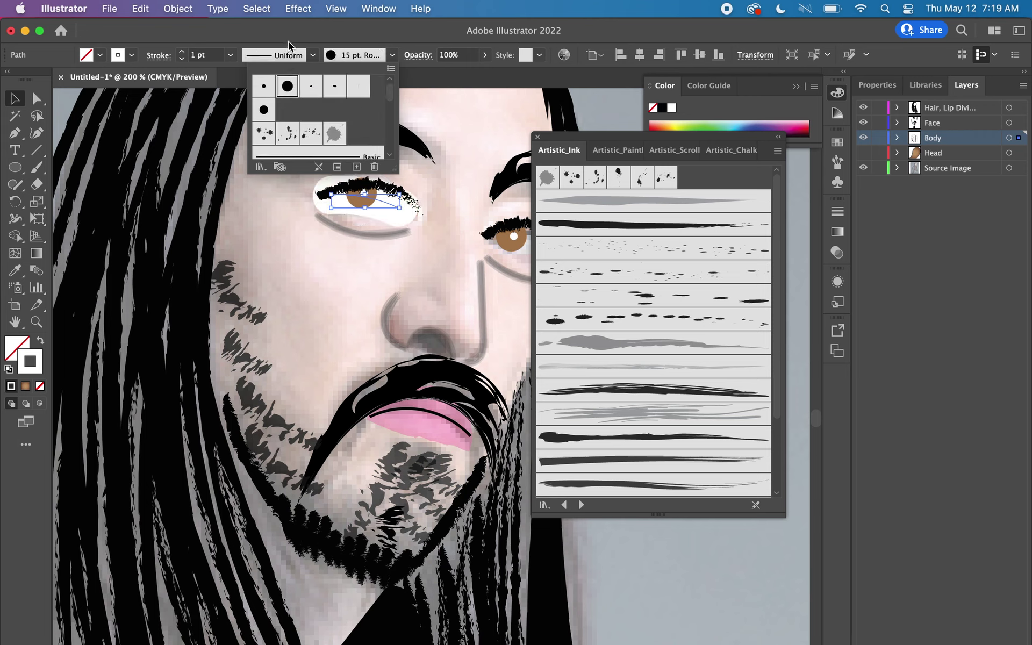
pyautogui.click(313, 55)
pyautogui.click(313, 55)
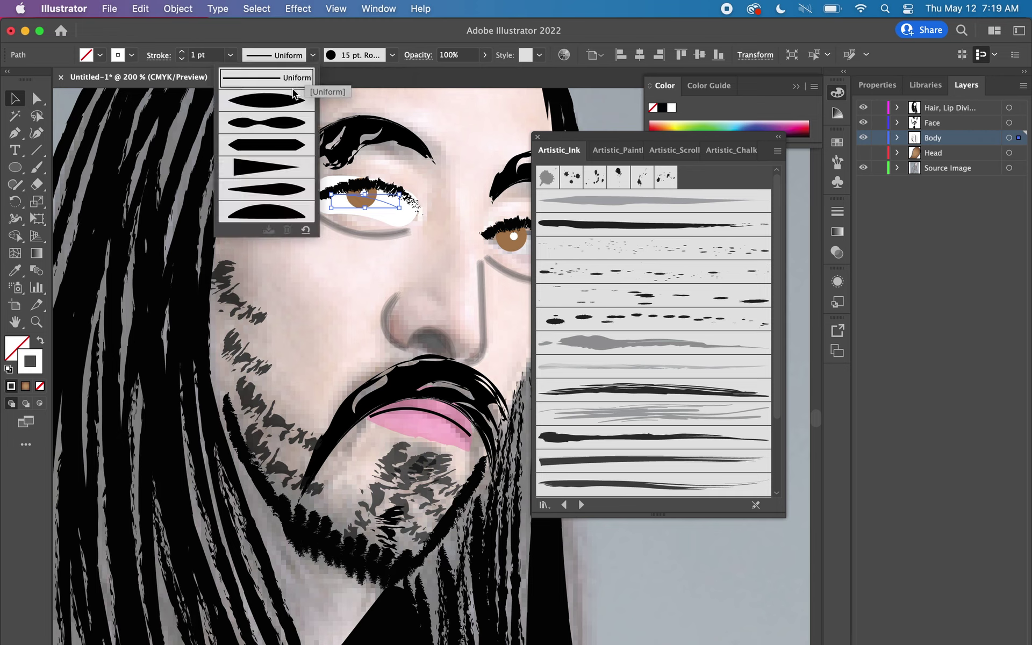
pyautogui.click(287, 100)
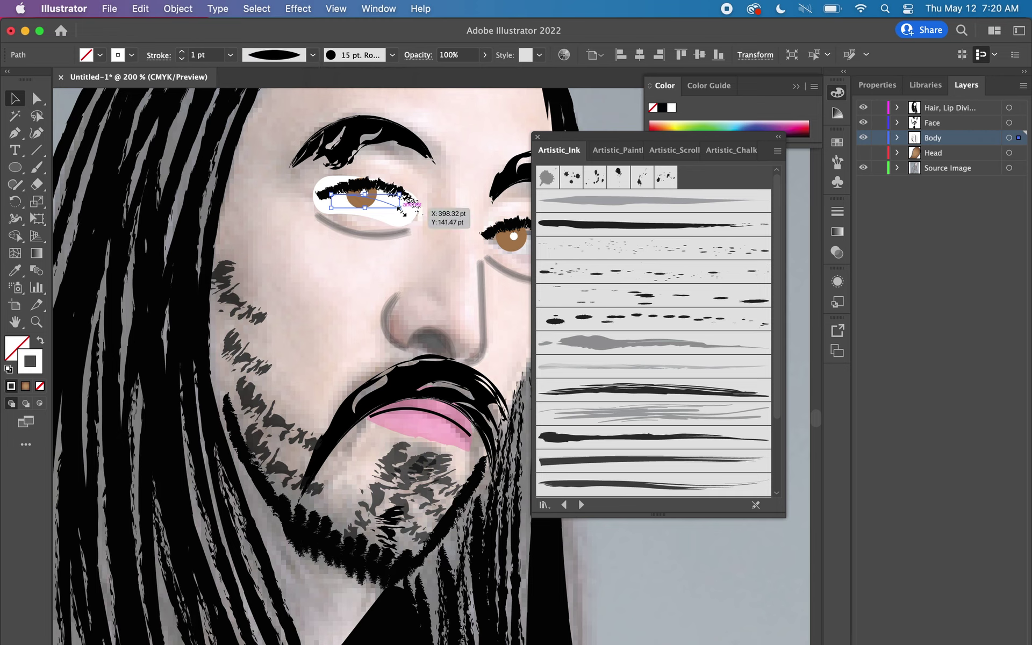
pyautogui.click(312, 55)
pyautogui.click(284, 79)
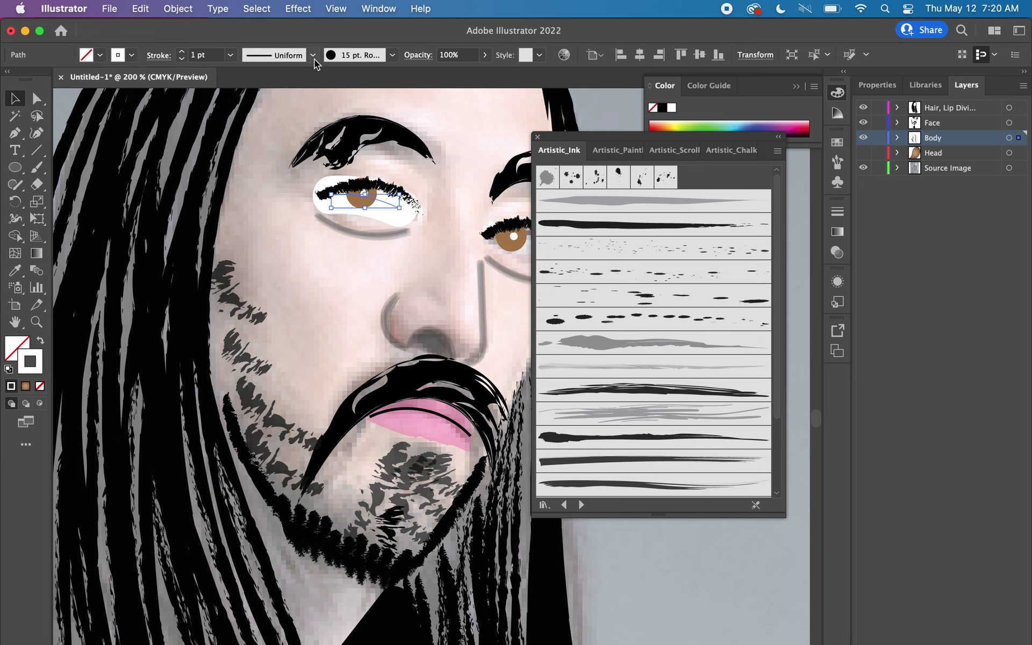
pyautogui.click(313, 55)
pyautogui.click(290, 106)
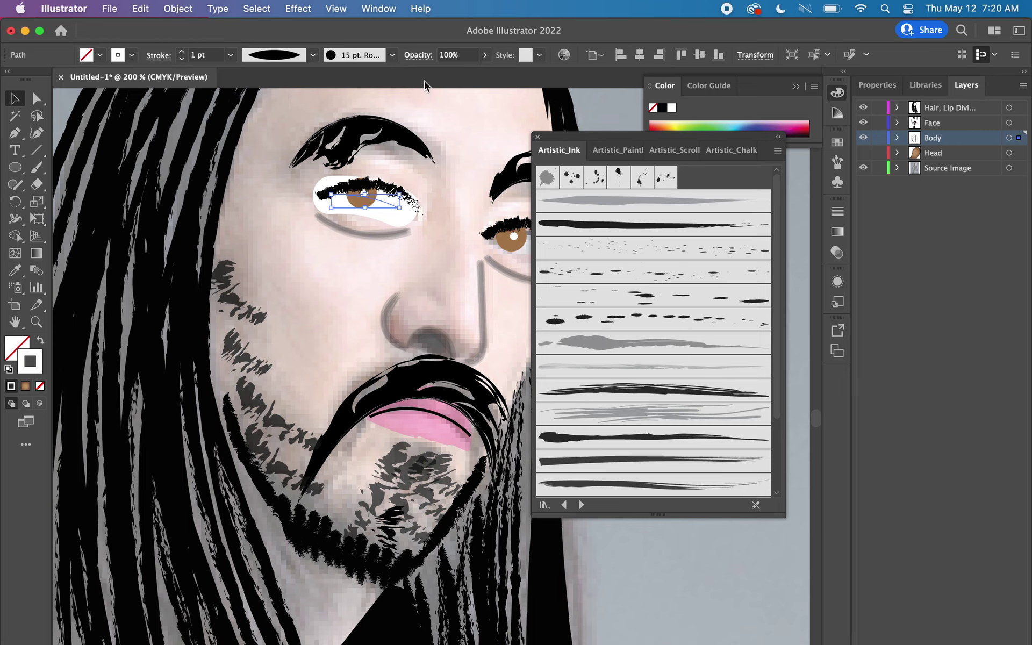
# Reset the eye outline to the Basic brush and reopen the brush libraries menu
pyautogui.click(394, 56)
pyautogui.scroll(-2, 364, 121)
pyautogui.scroll(2, 364, 119)
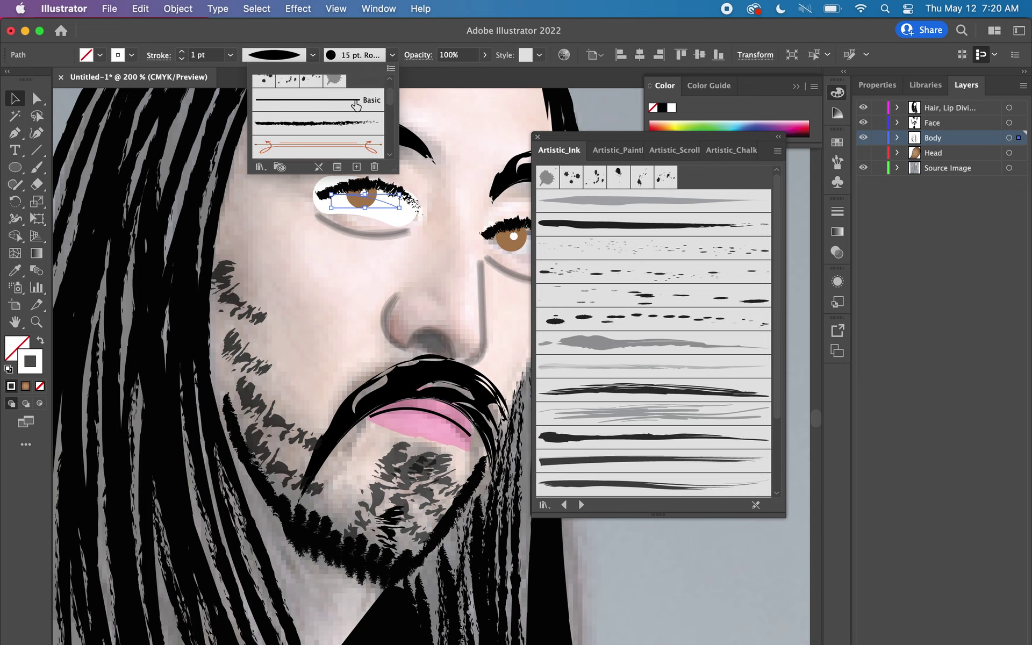
pyautogui.click(354, 101)
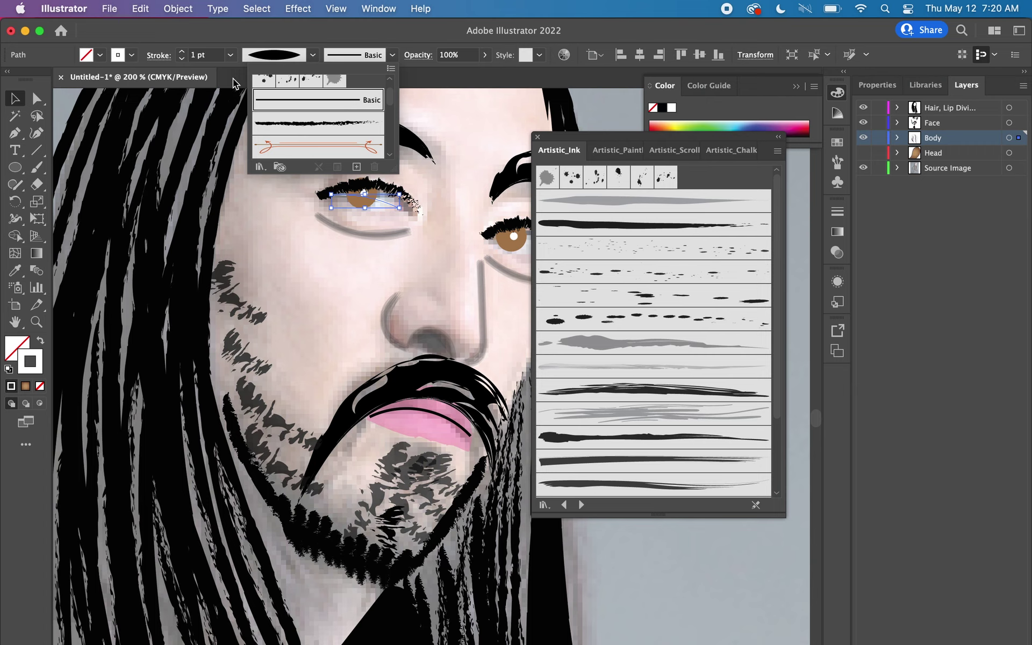
pyautogui.click(133, 55)
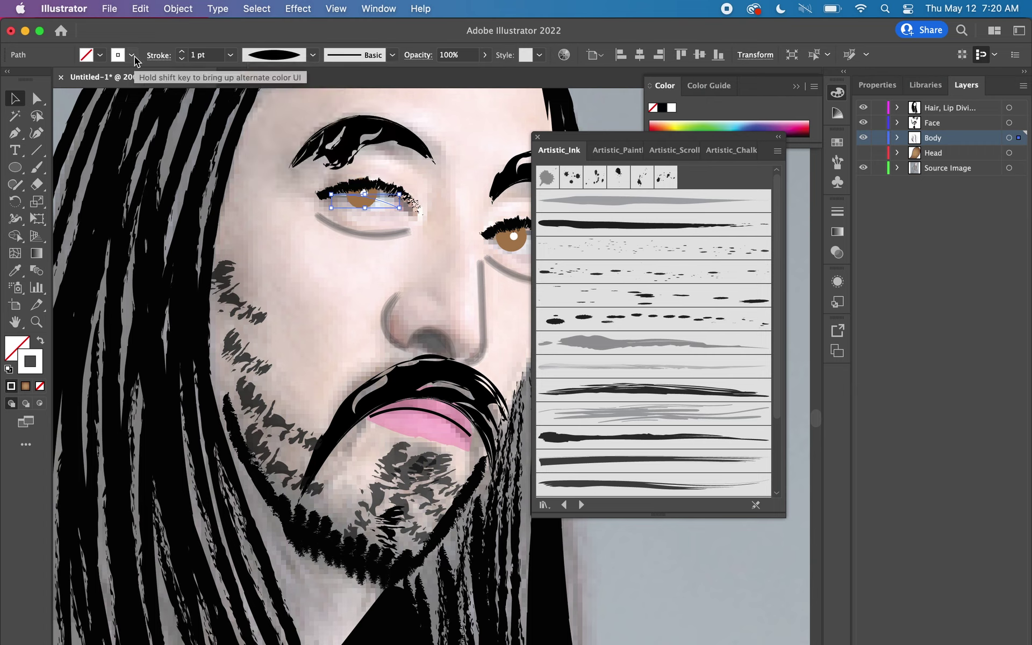
pyautogui.click(133, 56)
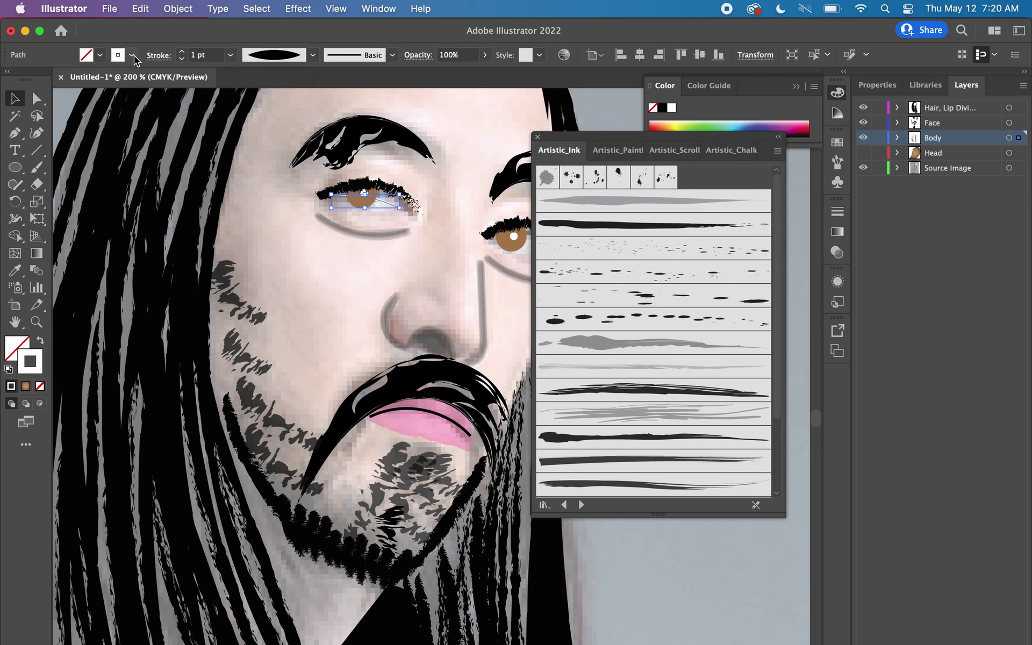
pyautogui.click(393, 54)
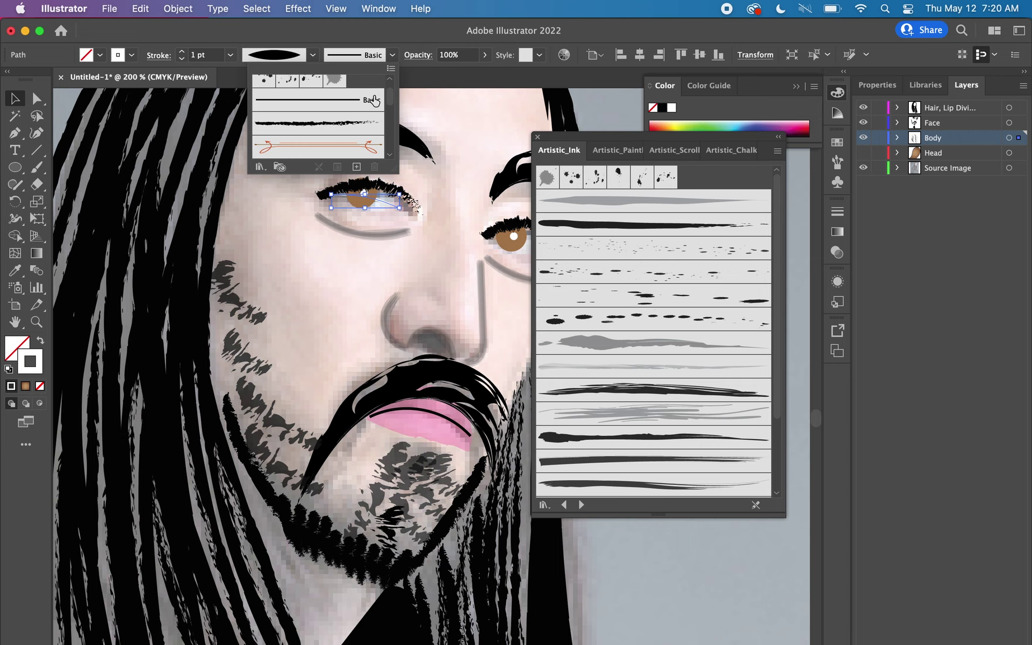
pyautogui.click(259, 167)
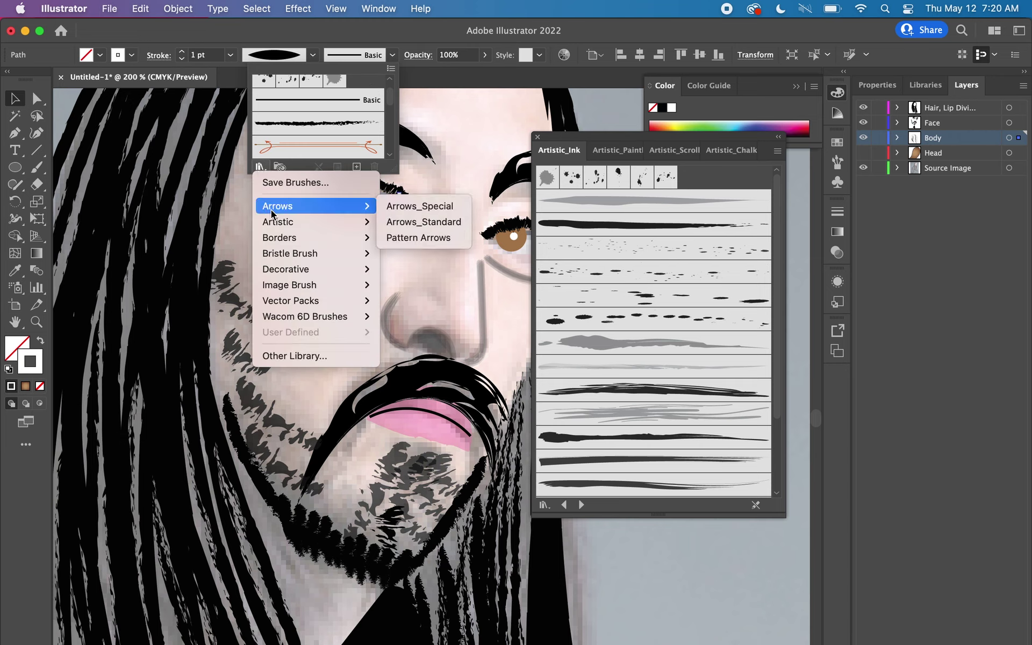
pyautogui.moveTo(278, 221)
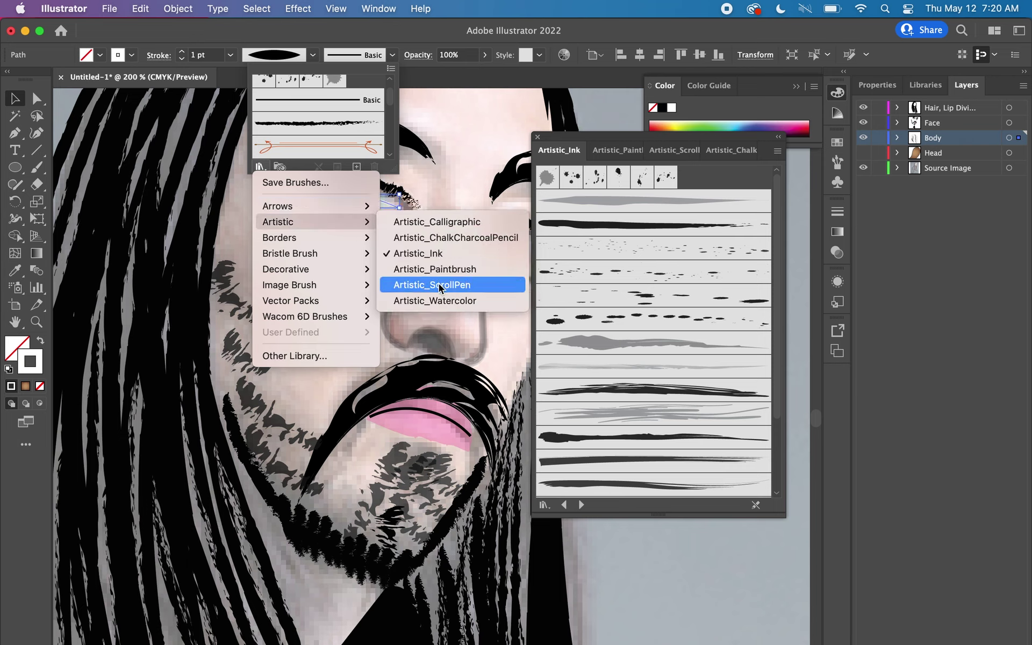
# Load Artistic_Calligraphic and try 20 pt round, 30 pt round, 40 pt flat and 10 pt round brushes
pyautogui.click(443, 223)
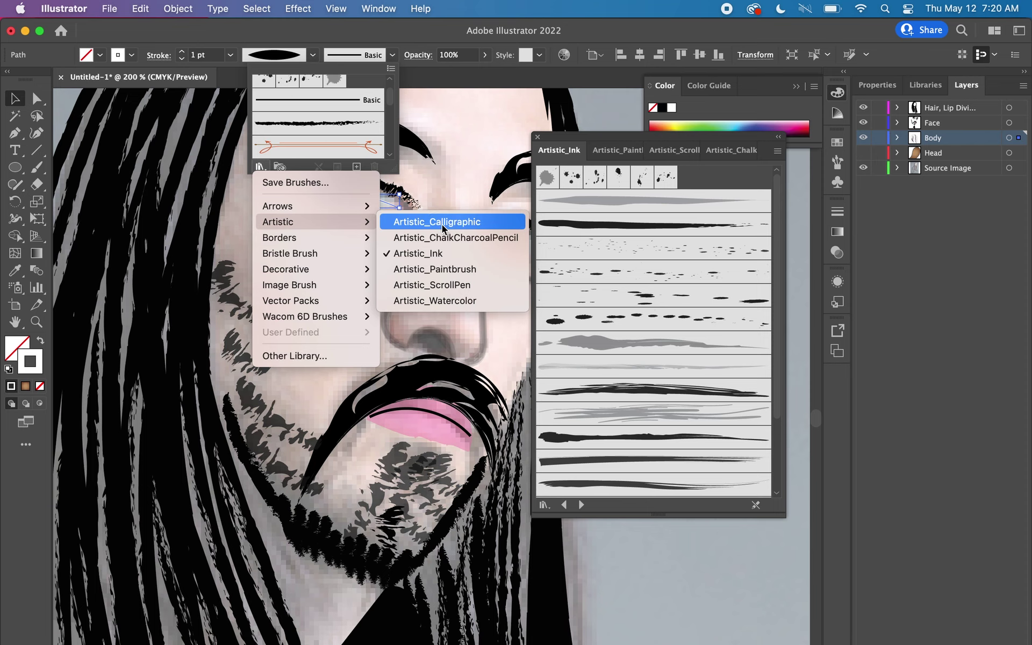
pyautogui.click(644, 204)
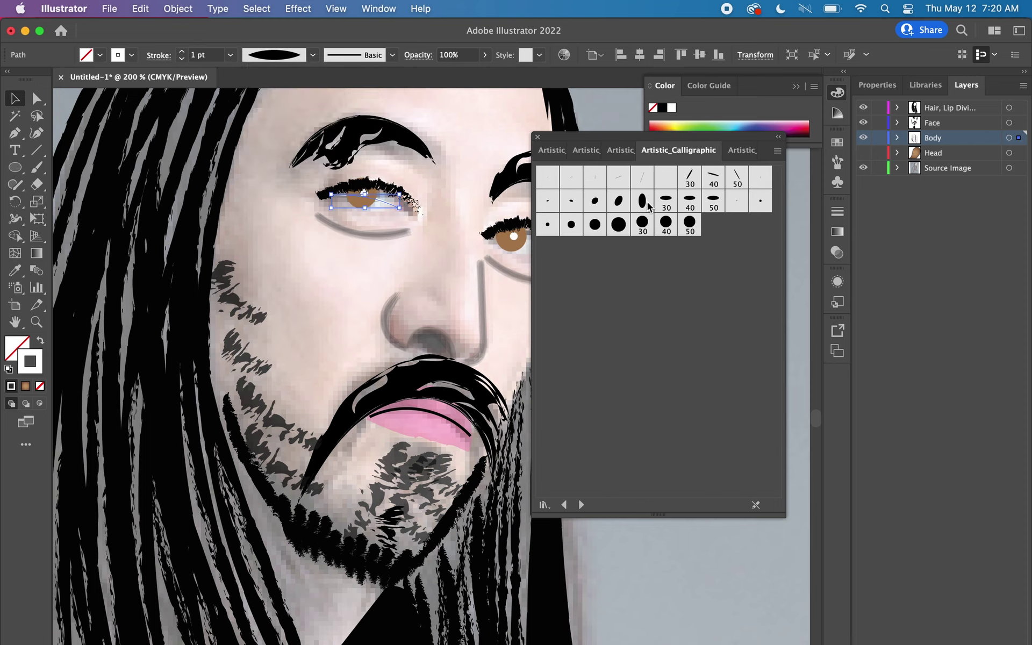
pyautogui.click(624, 230)
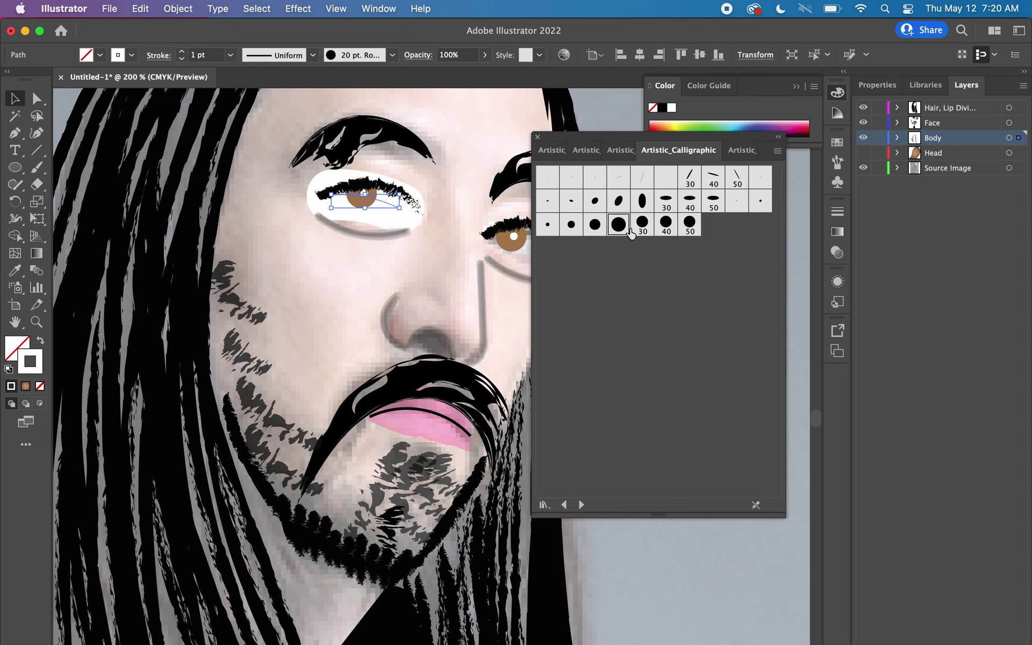
pyautogui.click(644, 229)
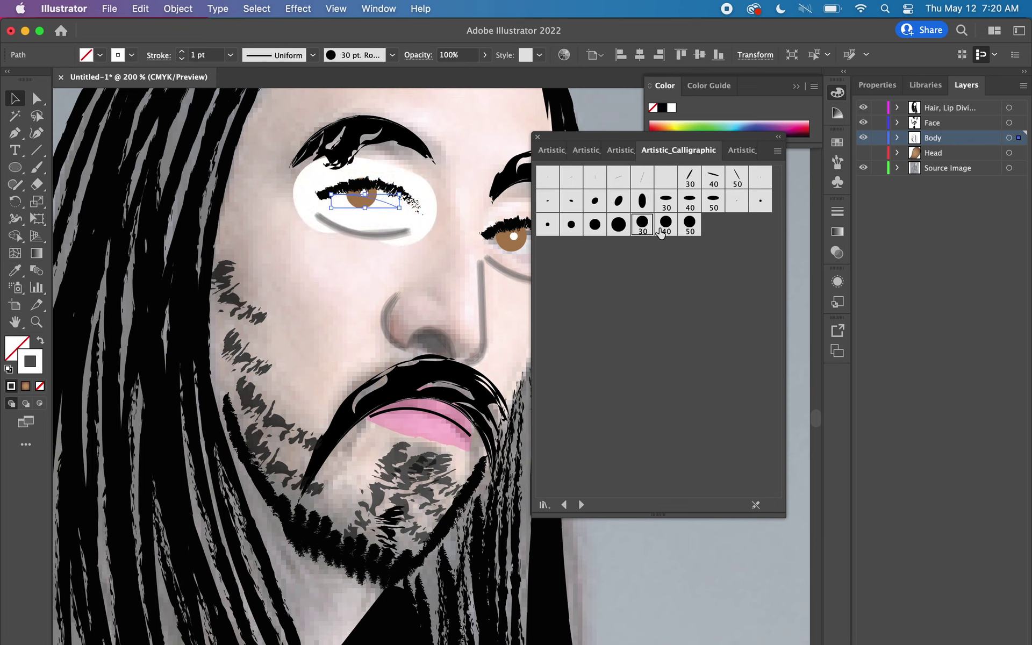
pyautogui.click(714, 179)
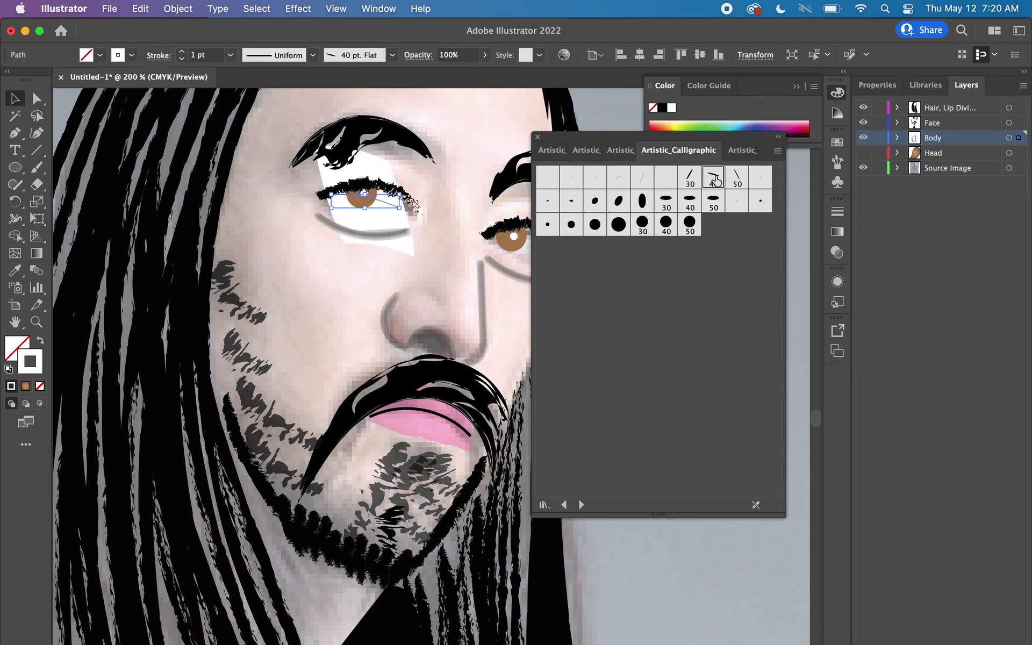
pyautogui.click(573, 223)
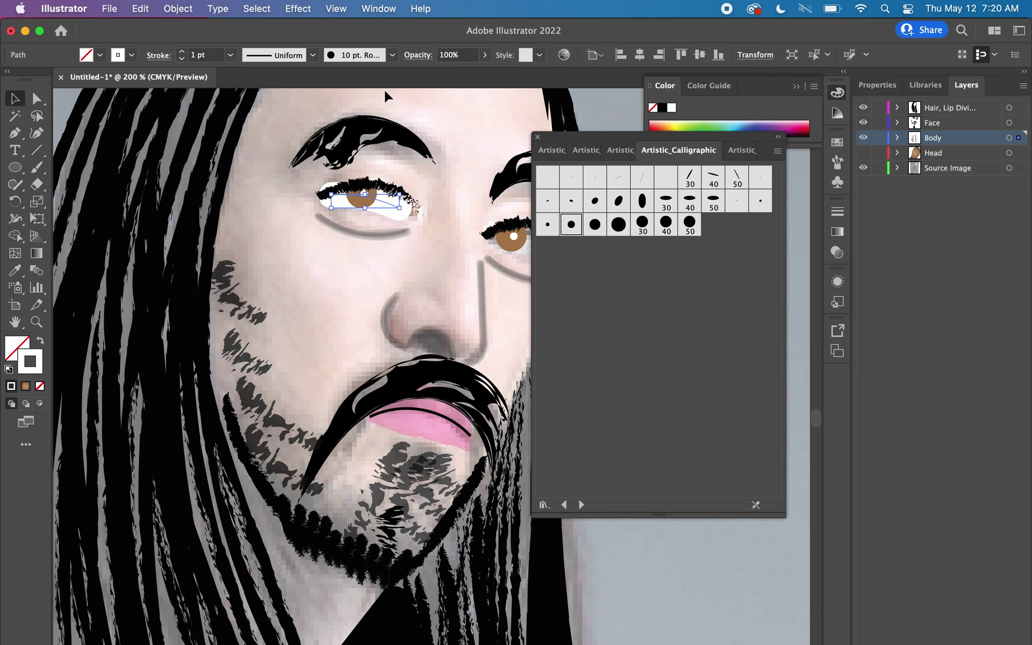
# Apply the 15 pt Oval brush to the eye with a tapered width profile
pyautogui.click(312, 54)
pyautogui.click(285, 95)
pyautogui.click(618, 201)
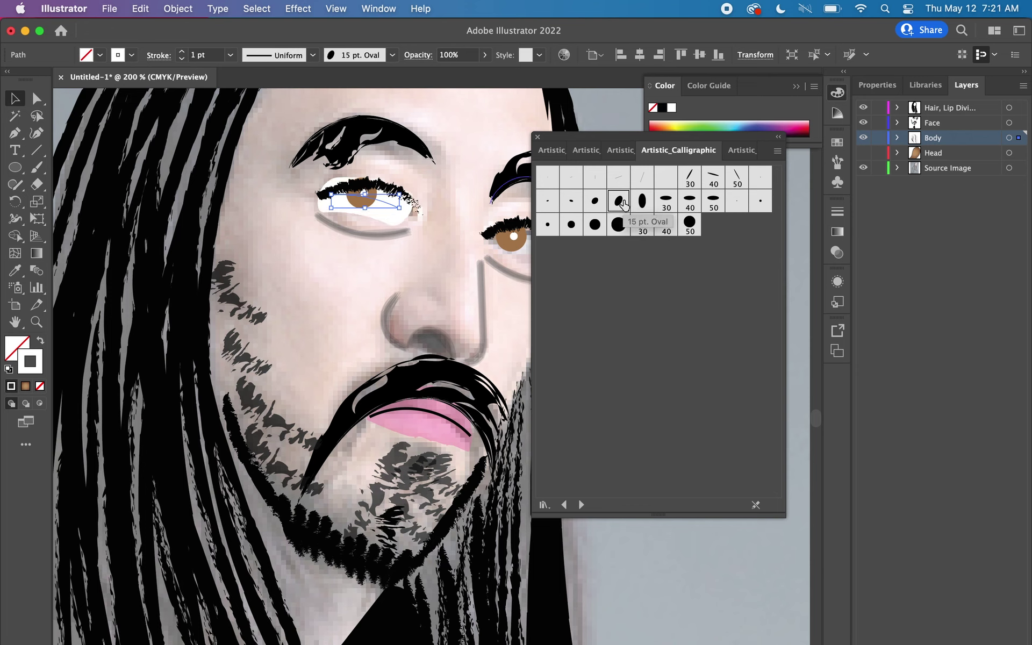
pyautogui.click(312, 55)
pyautogui.click(291, 100)
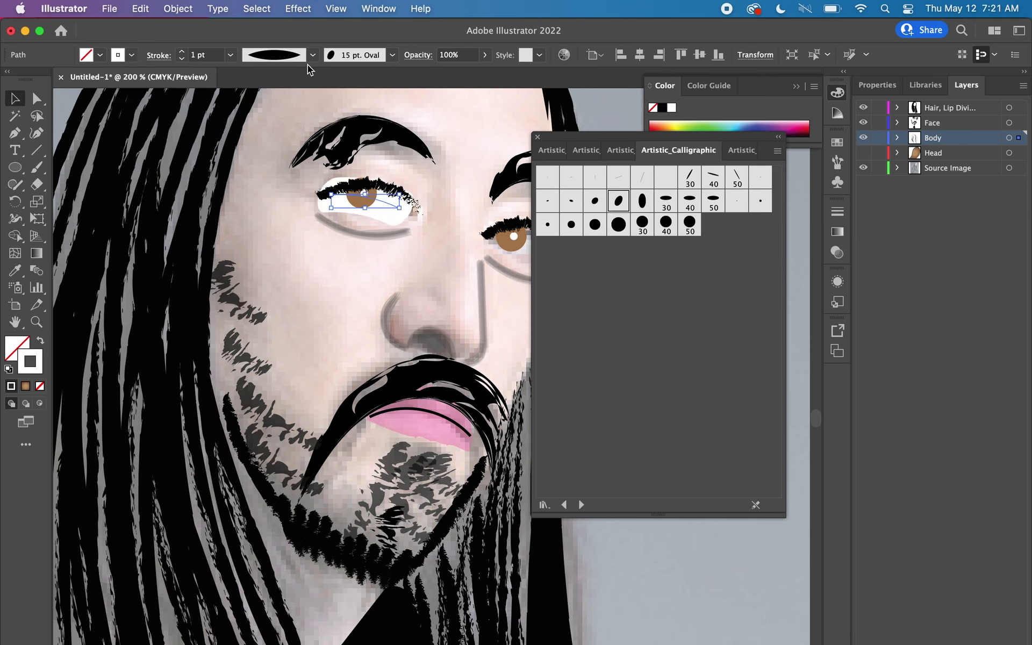
# Load the Artistic_ChalkCharcoalPencil brush library, then close it again
pyautogui.click(329, 55)
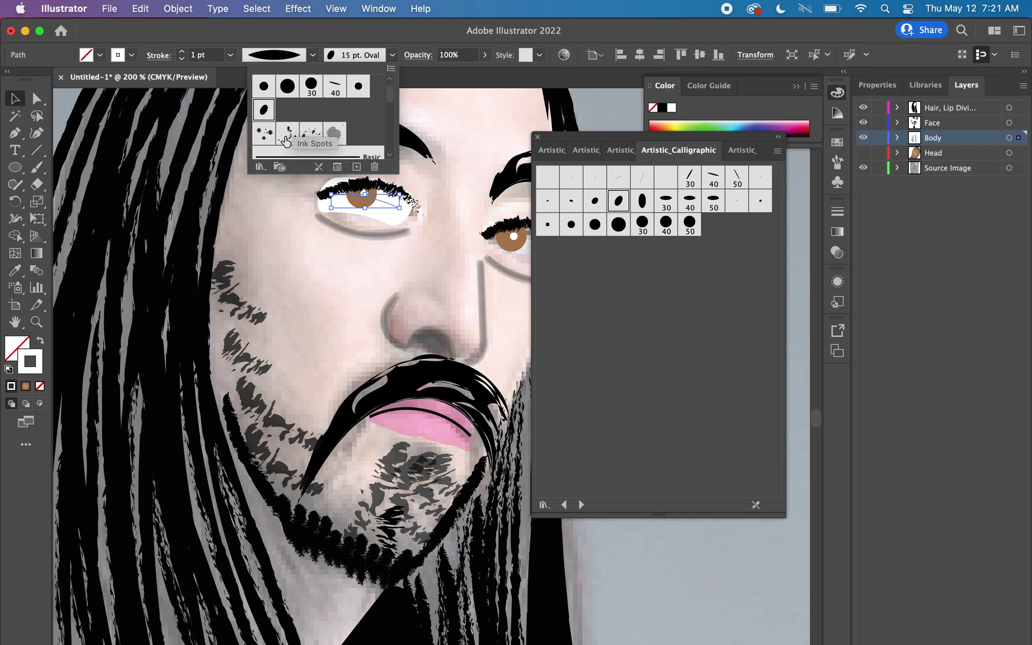
pyautogui.click(259, 166)
pyautogui.moveTo(279, 221)
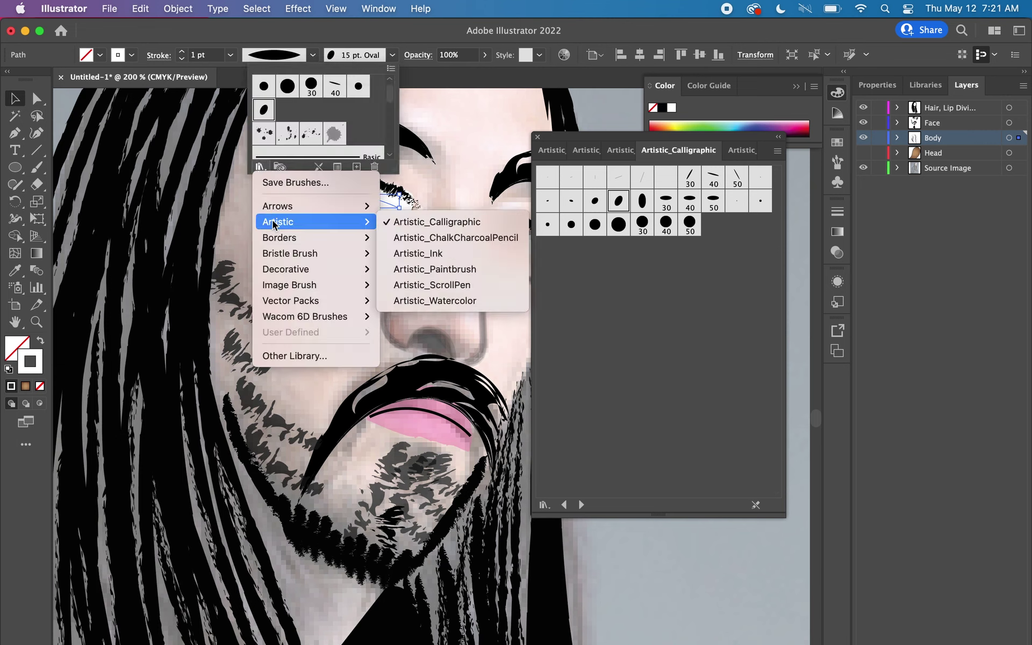
pyautogui.click(430, 237)
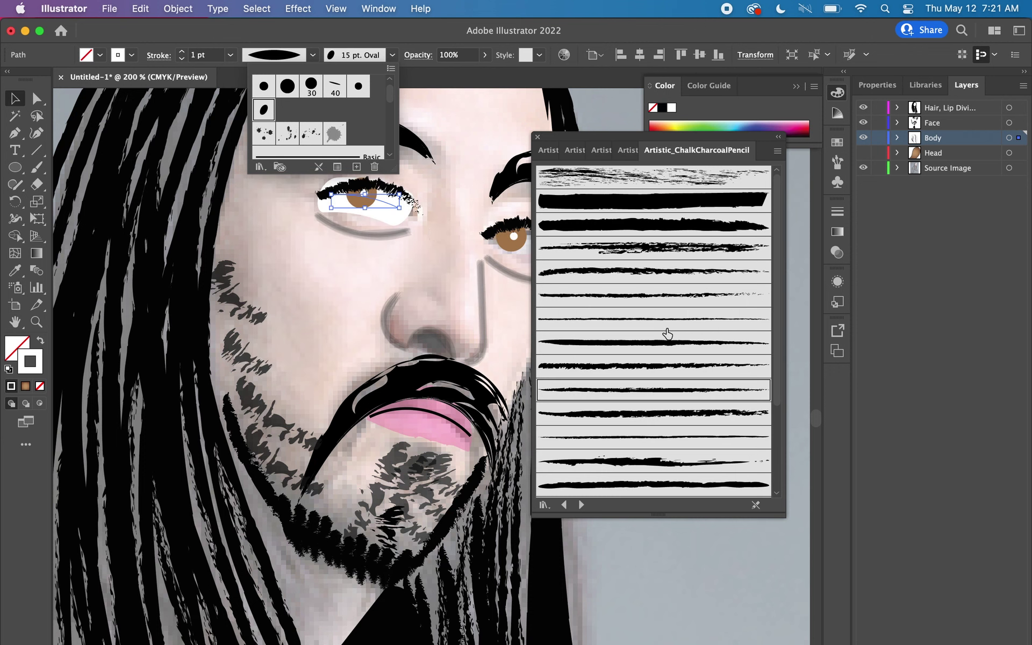
pyautogui.click(659, 223)
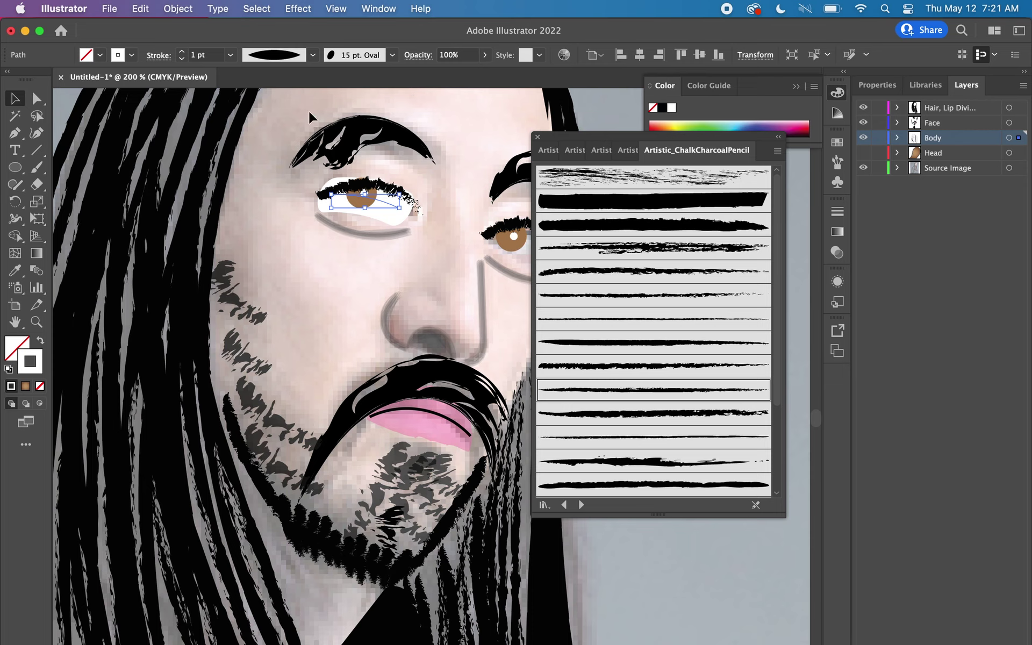
pyautogui.click(538, 137)
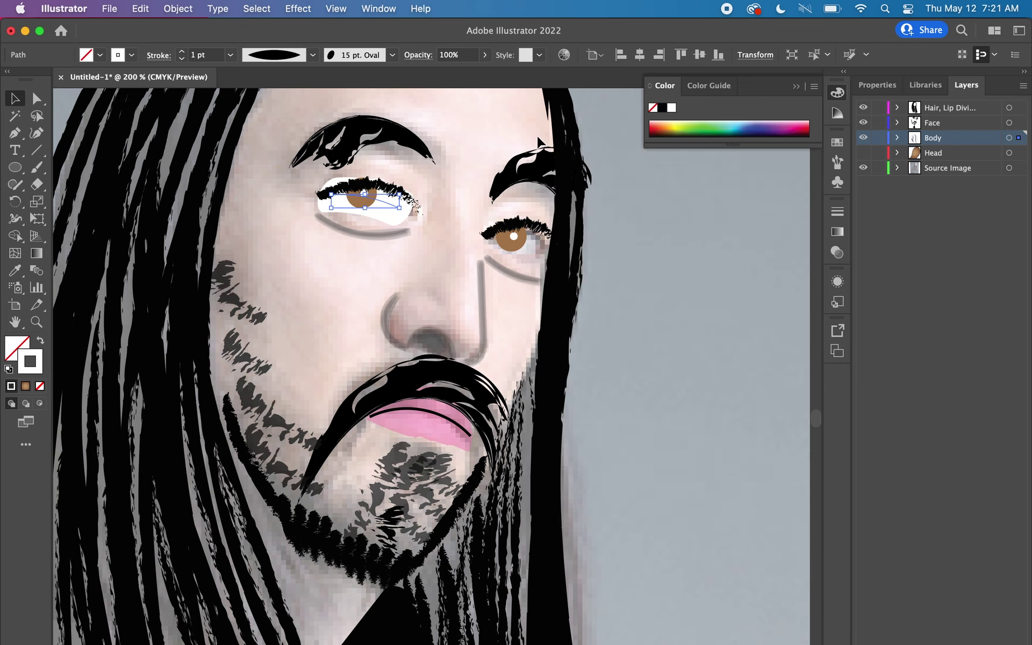
# Delete the old white eye shape and start a Pen outline from the inner to outer corner
pyautogui.moveTo(400, 217); pyautogui.dragTo(402, 213)
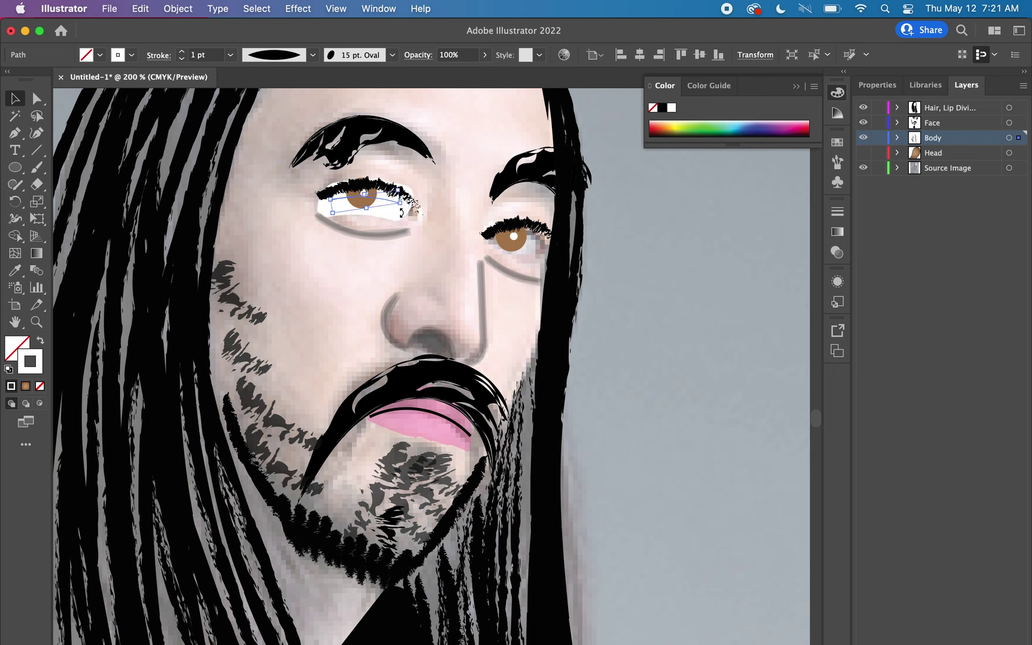
pyautogui.press('Delete')
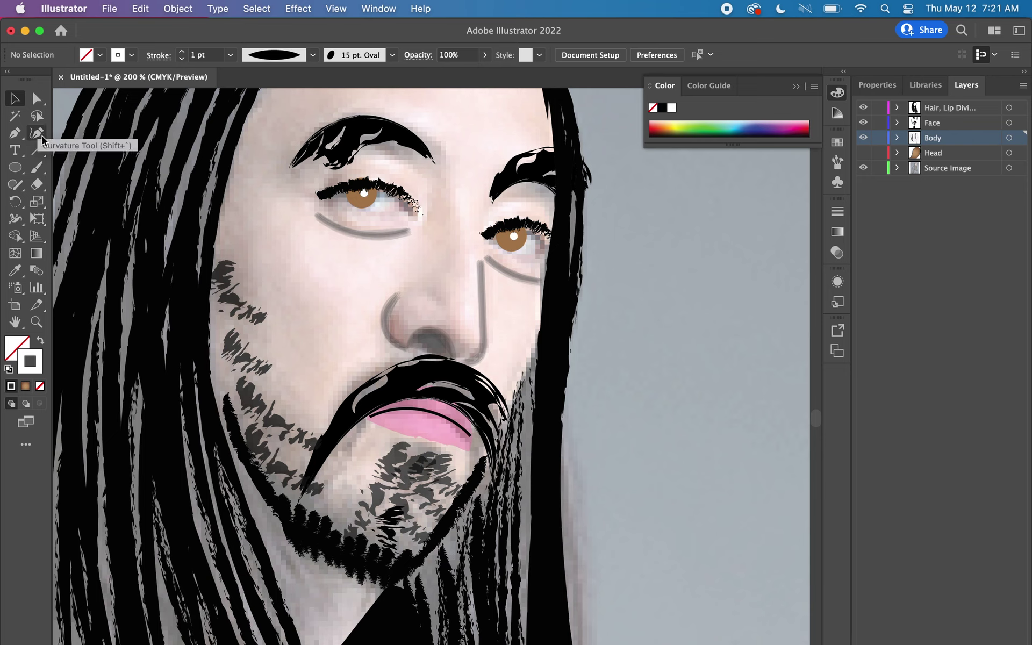
pyautogui.click(15, 133)
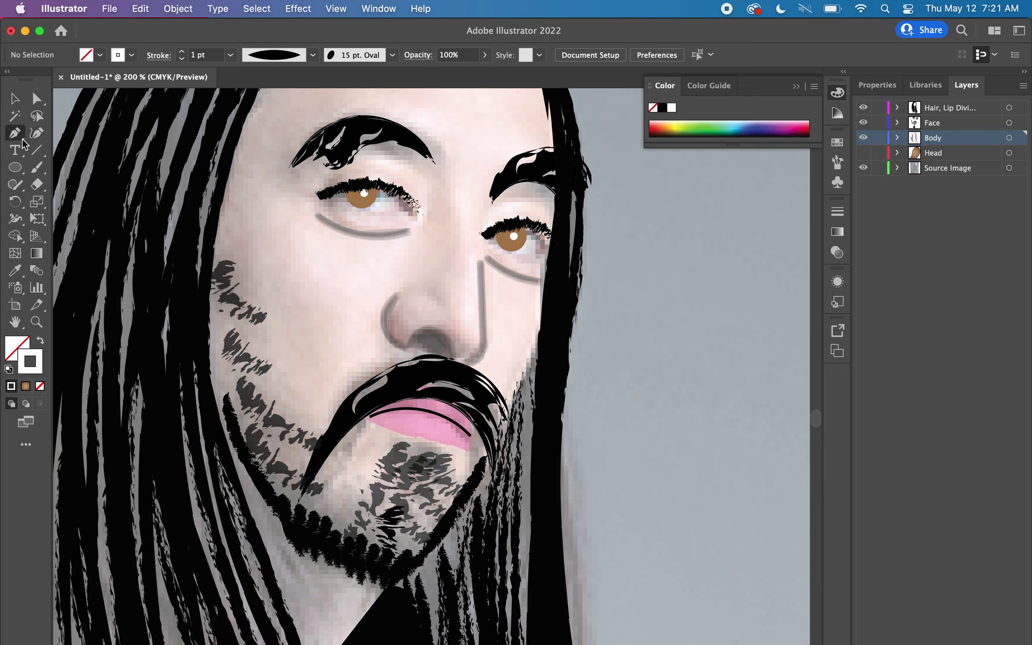
pyautogui.click(330, 192)
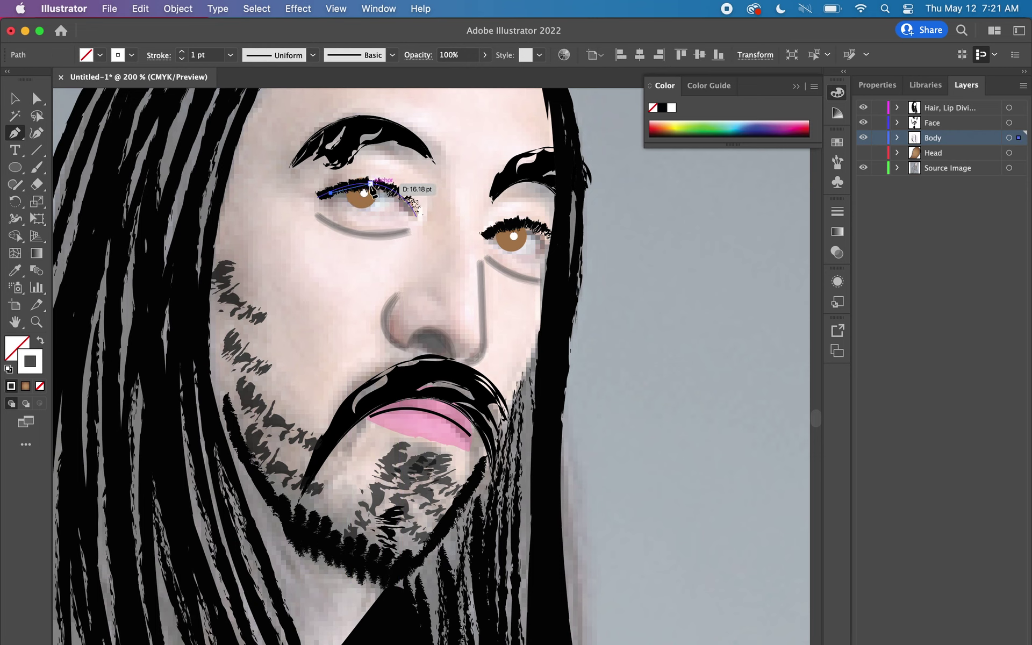
pyautogui.moveTo(405, 208); pyautogui.dragTo(433, 252)
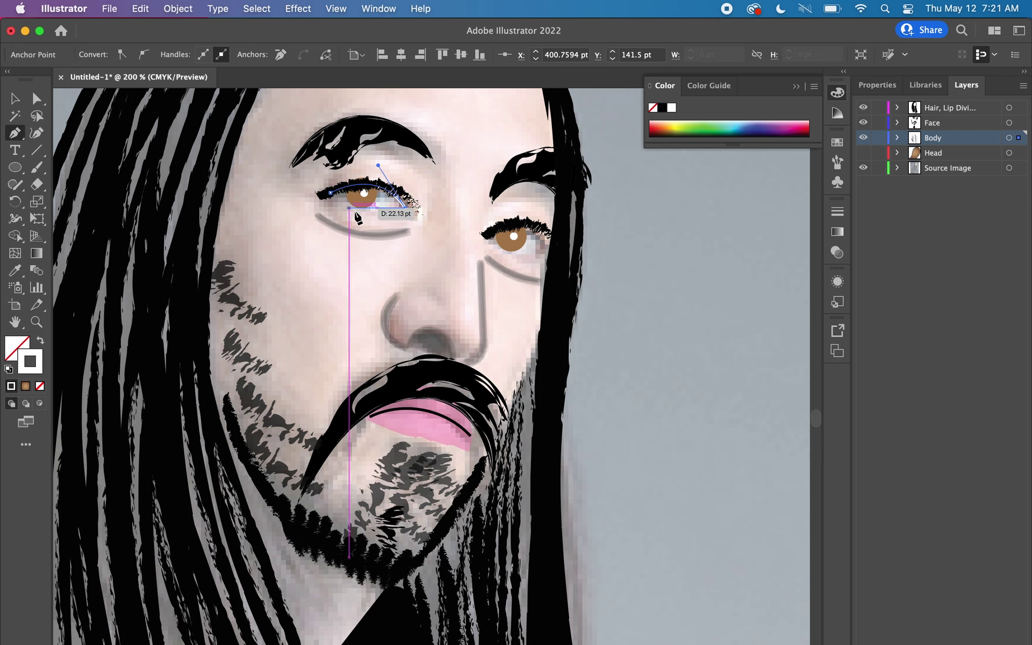
# Finish the closed left-eye outline along the lash line and shorten the inner corner handle
pyautogui.click(343, 211)
pyautogui.click(323, 191)
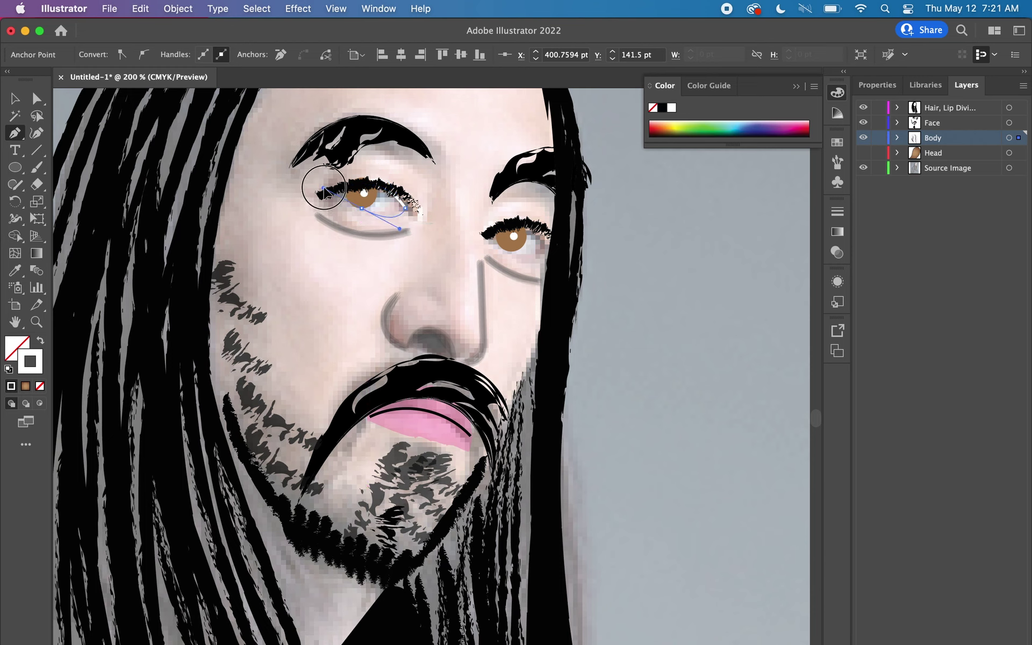
pyautogui.moveTo(325, 193)
pyautogui.mouseDown()
pyautogui.moveTo(326, 161)
pyautogui.moveTo(77, 147)
pyautogui.mouseUp()
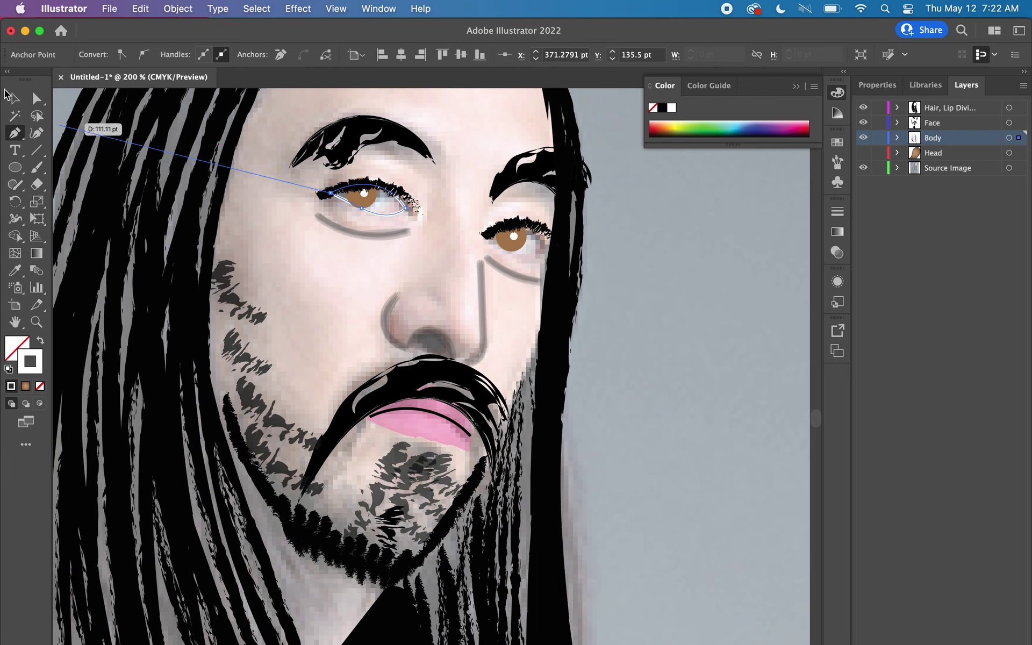
pyautogui.moveTo(77, 146); pyautogui.dragTo(323, 211)
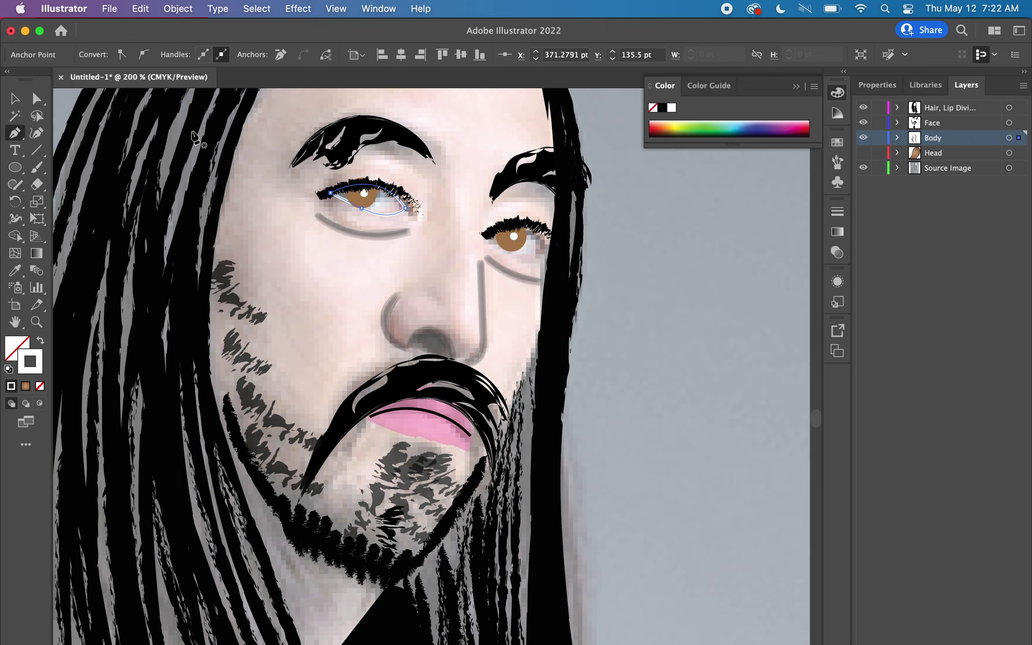
pyautogui.click(16, 99)
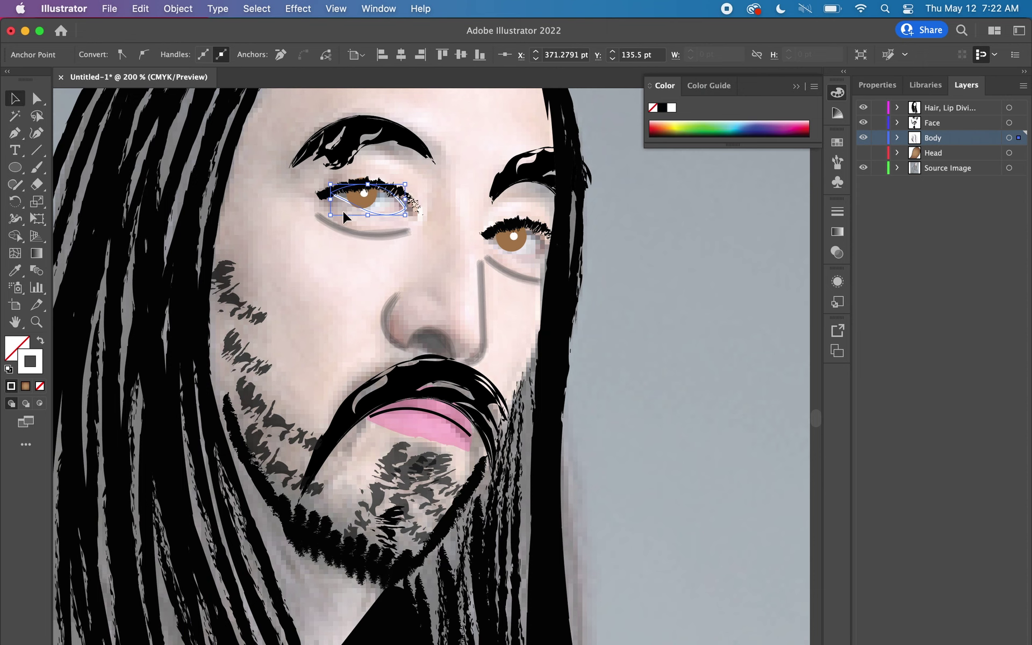
# Shift the left eye's lower anchor left and fill the eye shape with white
pyautogui.click(36, 99)
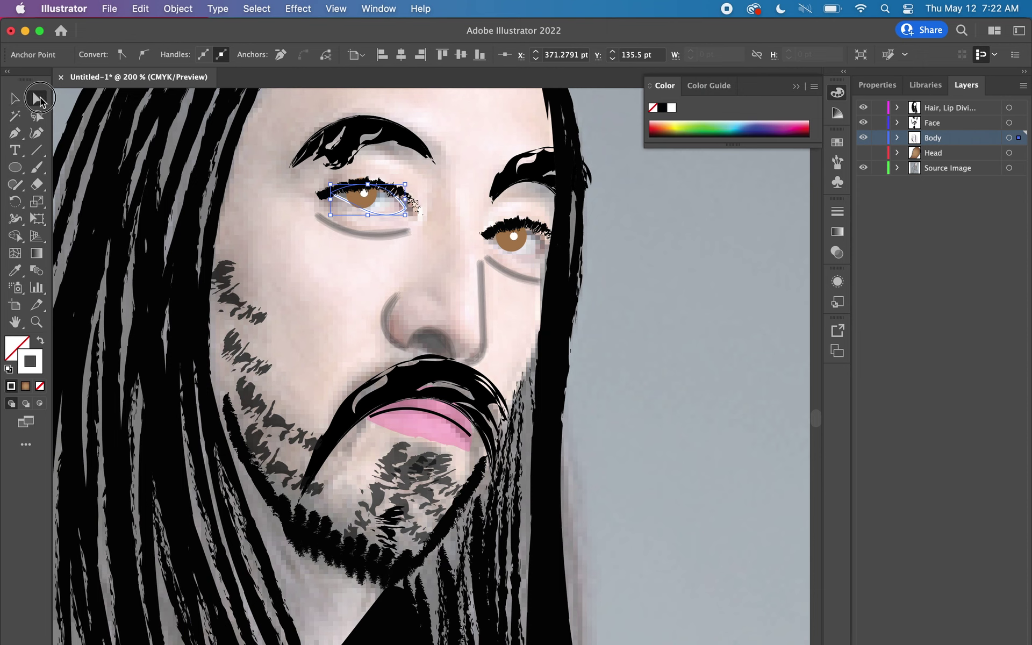
pyautogui.moveTo(363, 214); pyautogui.dragTo(352, 211)
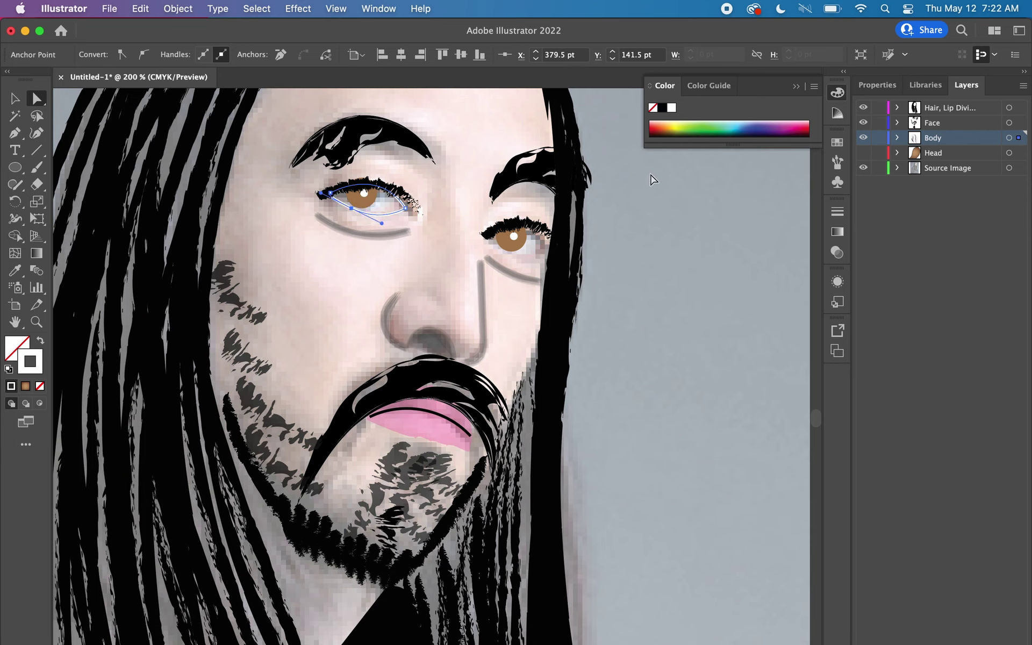
pyautogui.click(877, 85)
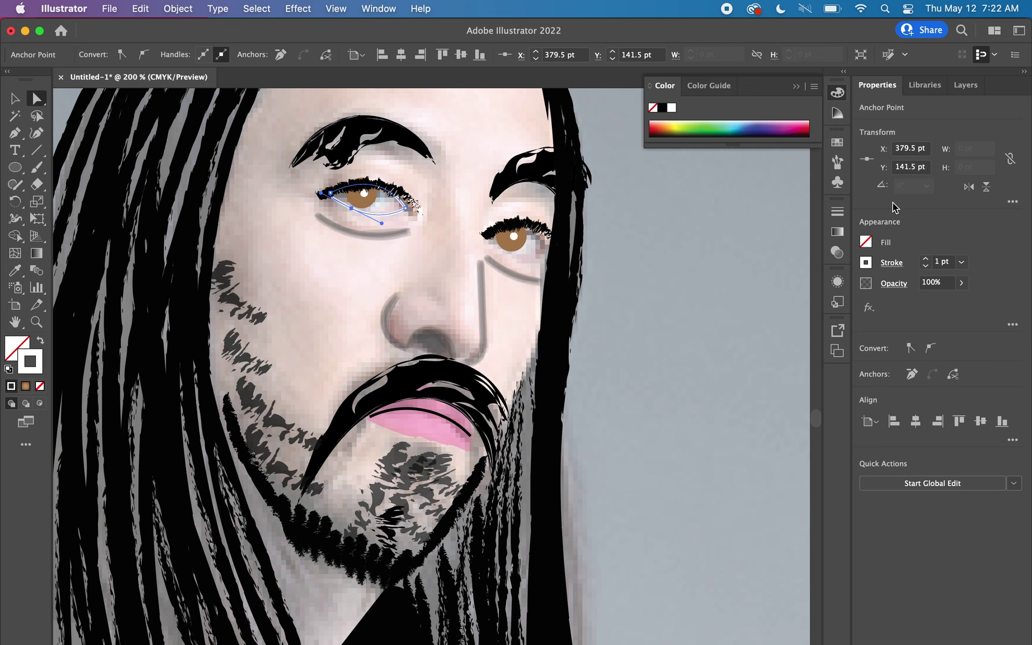
pyautogui.click(866, 241)
pyautogui.click(731, 293)
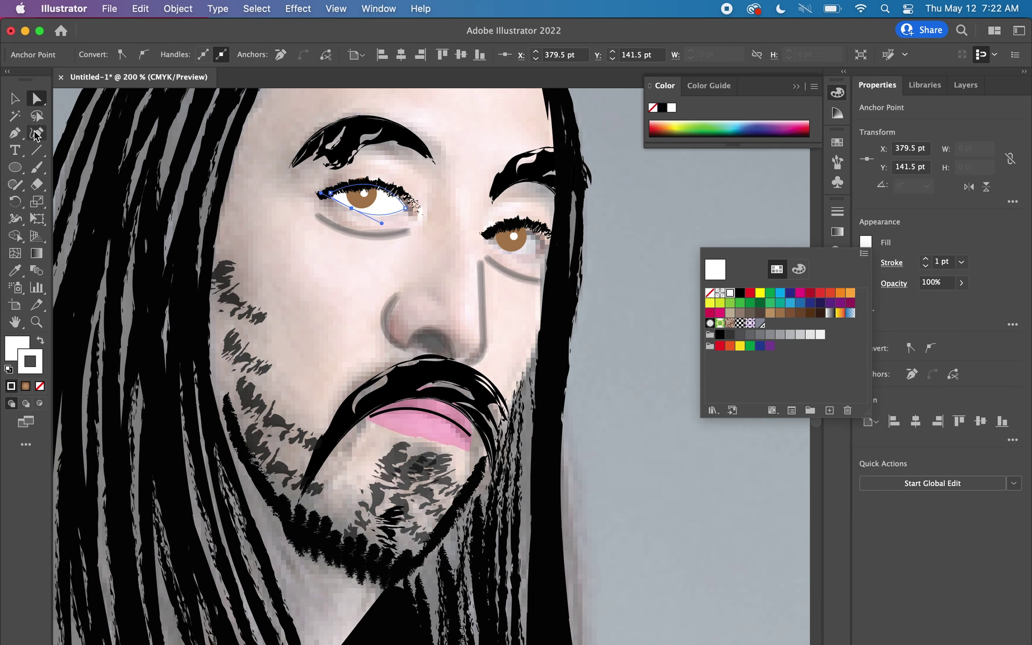
pyautogui.press('Escape')
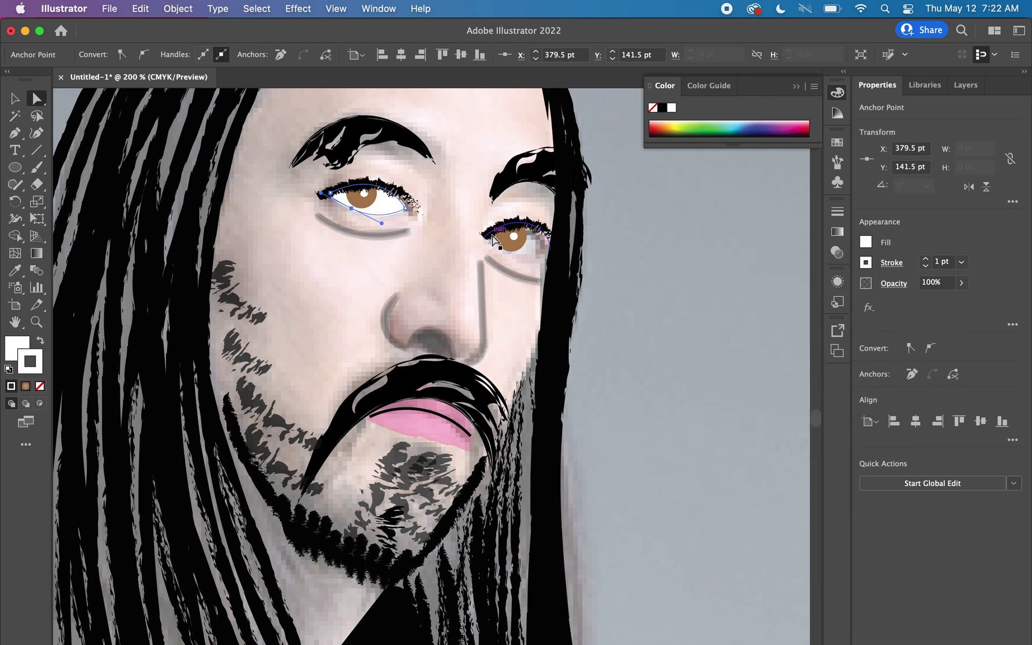
# Select the right eye's lash path and drag its end anchor further down
pyautogui.click(515, 253)
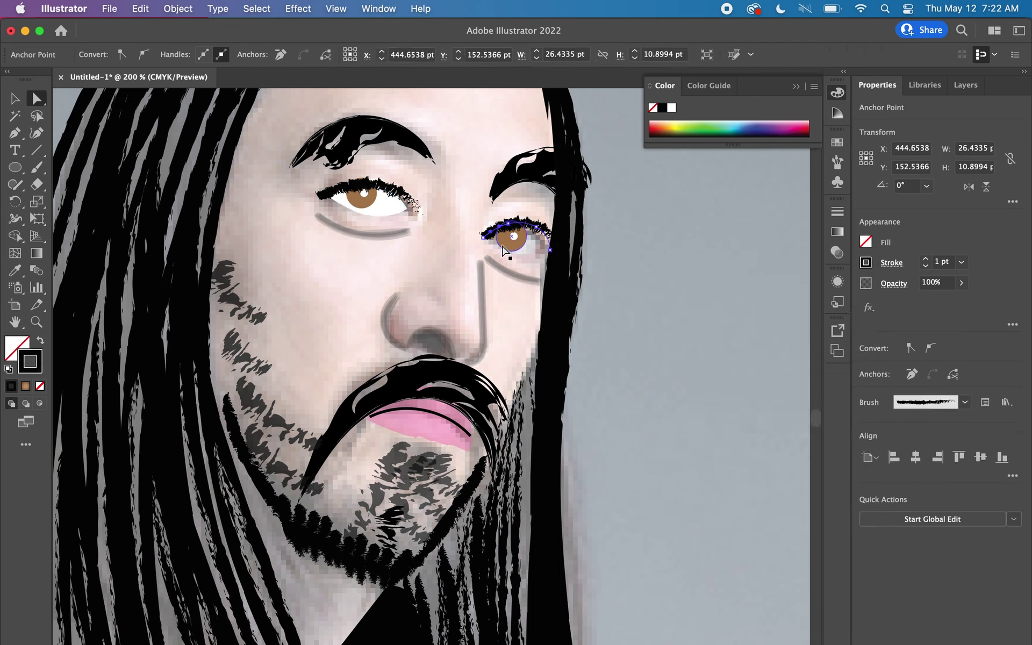
pyautogui.moveTo(548, 252)
pyautogui.mouseDown()
pyautogui.moveTo(542, 267)
pyautogui.moveTo(550, 249)
pyautogui.mouseUp()
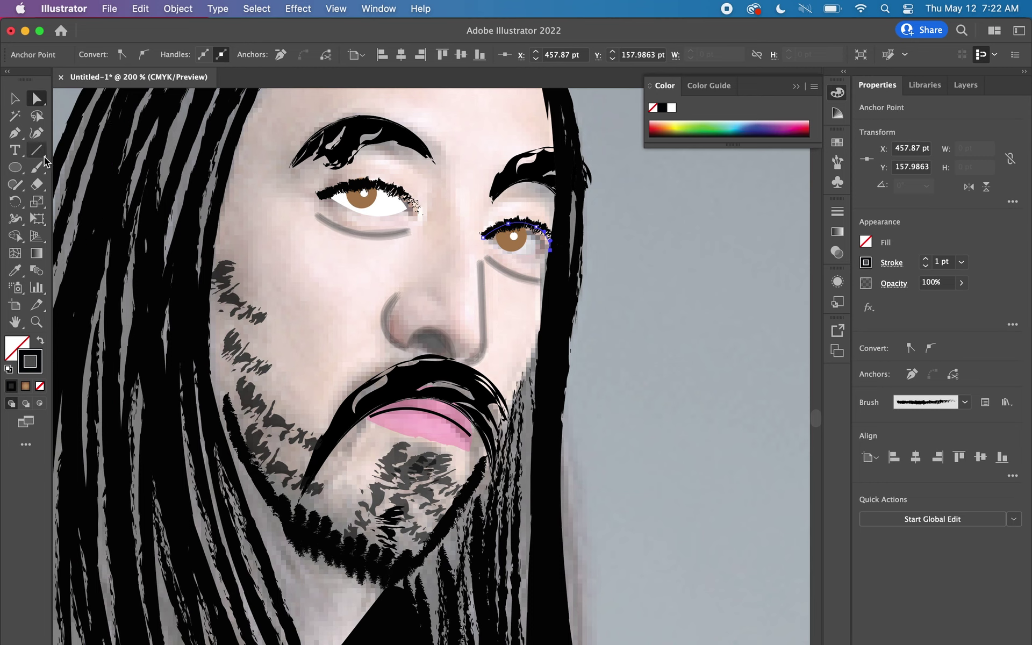
pyautogui.click(14, 133)
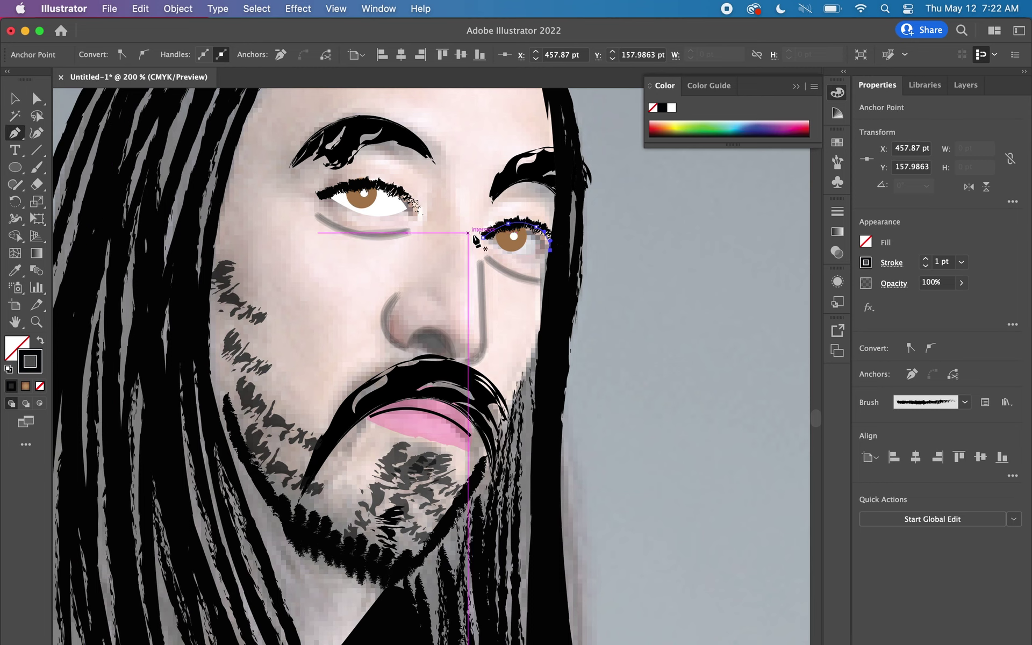
# Continue the right eye path with curved anchors along the lower lid to the outer corner
pyautogui.click(495, 230)
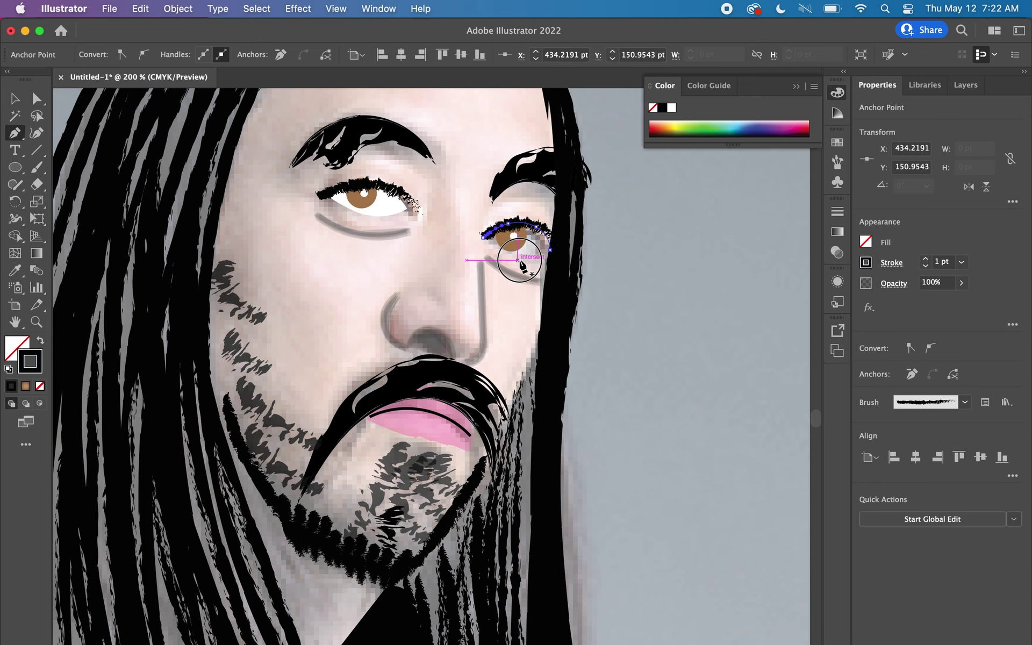
pyautogui.click(488, 234)
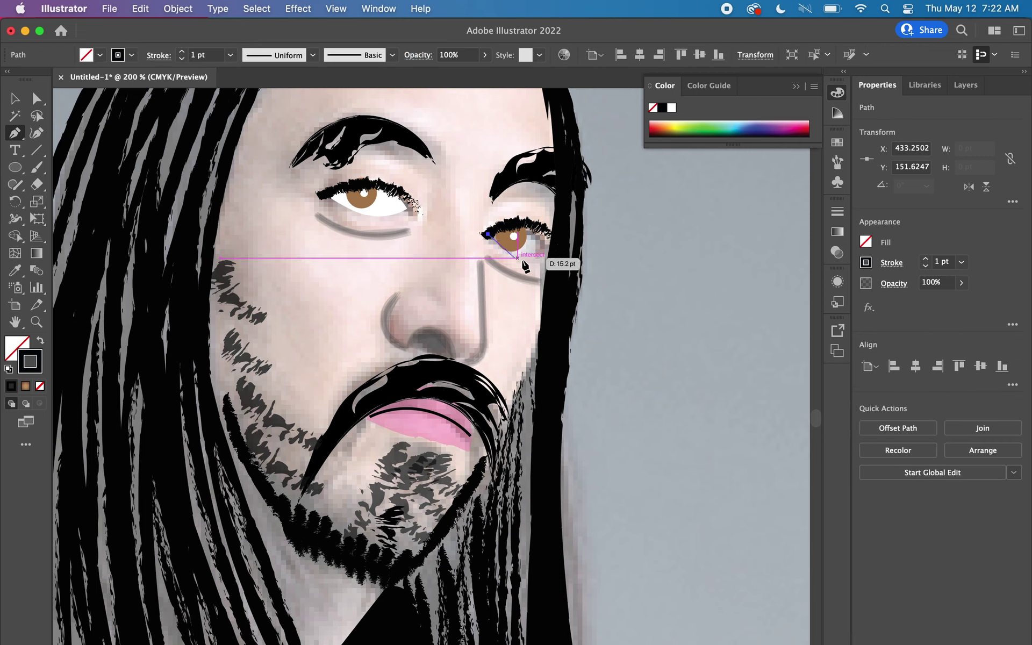
pyautogui.click(540, 245)
pyautogui.moveTo(540, 245); pyautogui.dragTo(563, 217)
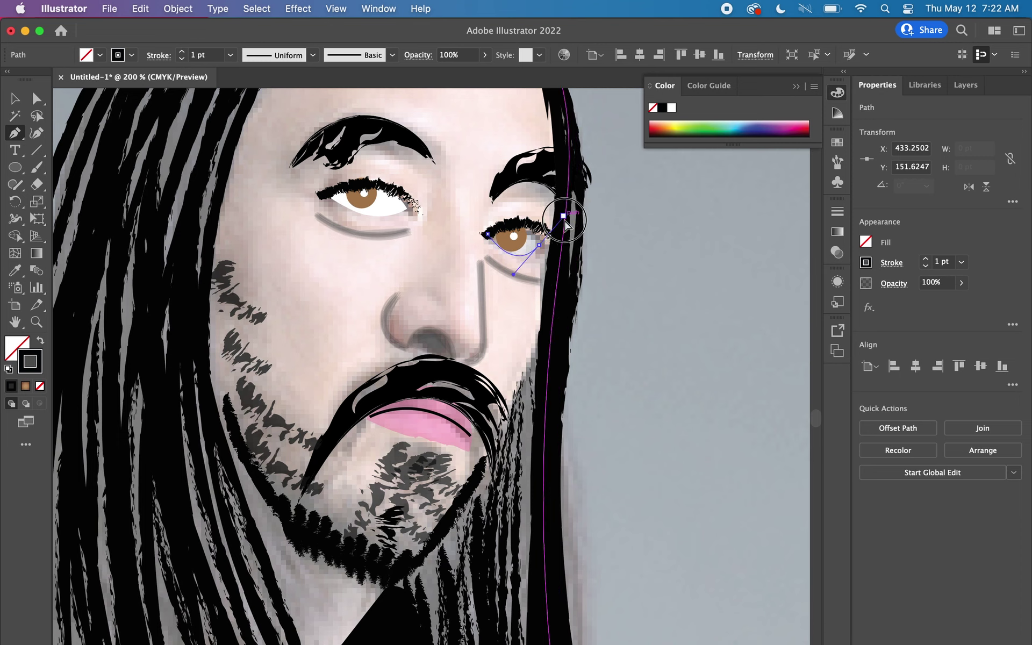
pyautogui.moveTo(548, 231); pyautogui.dragTo(530, 235)
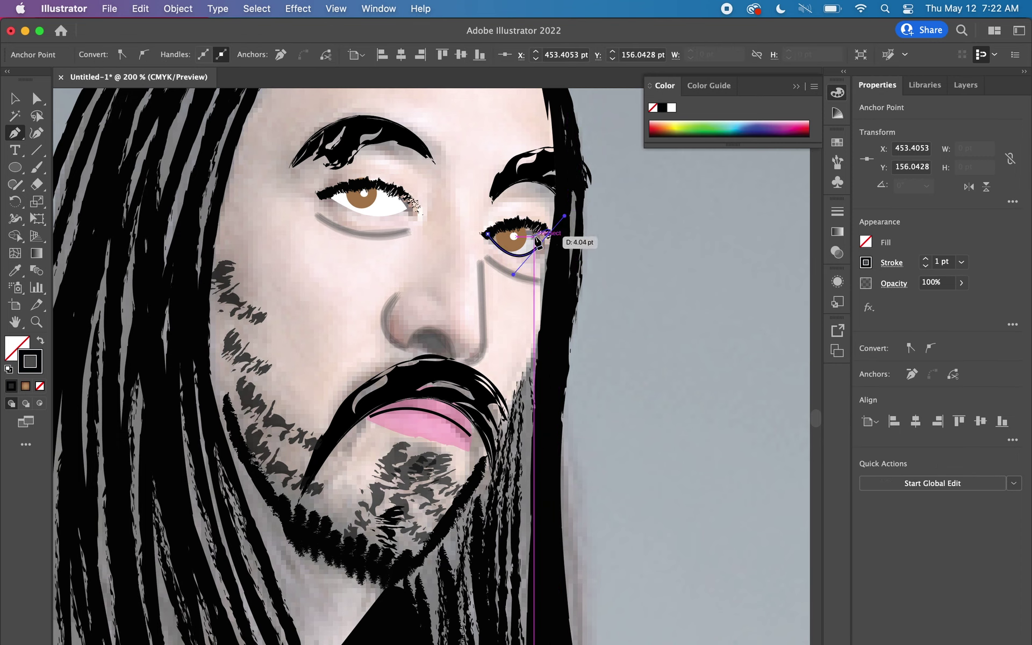
pyautogui.moveTo(530, 235); pyautogui.dragTo(541, 246)
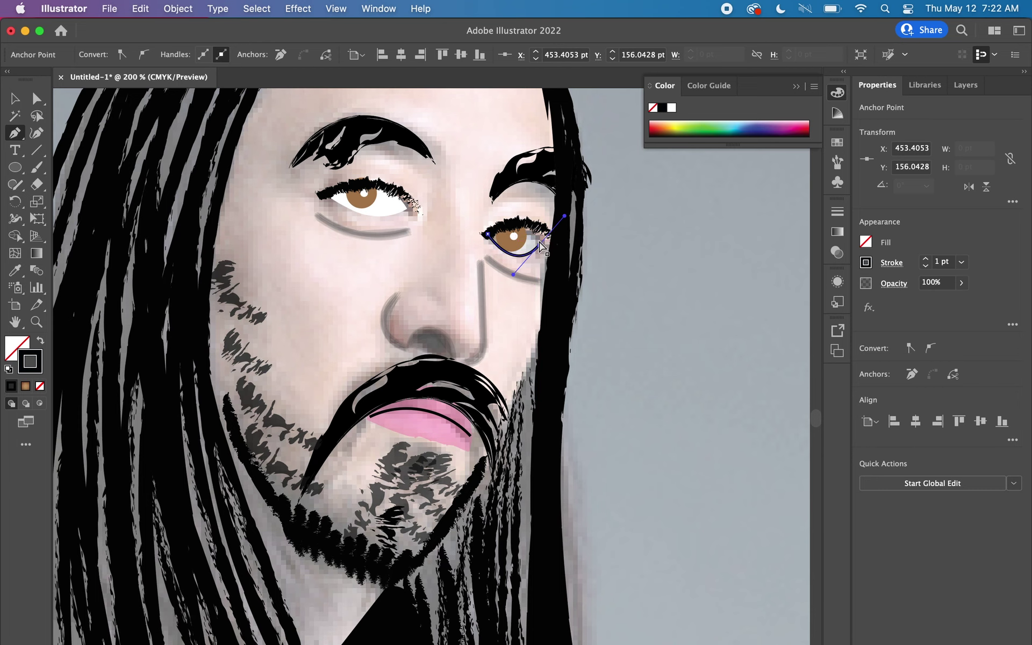
pyautogui.press('super+equal')
pyautogui.moveTo(432, 423); pyautogui.dragTo(431, 428)
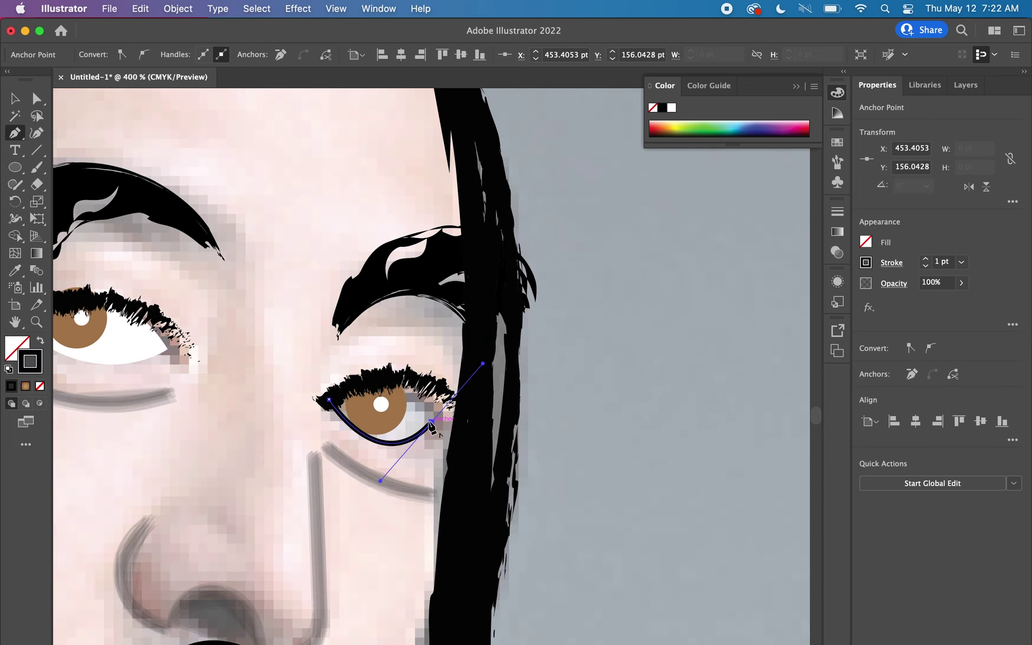
# Curve the upper lid segment back and close the right eye outline at its start
pyautogui.click(379, 381)
pyautogui.moveTo(328, 399); pyautogui.dragTo(332, 406)
pyautogui.click(328, 400)
pyautogui.press('super+shift+a')
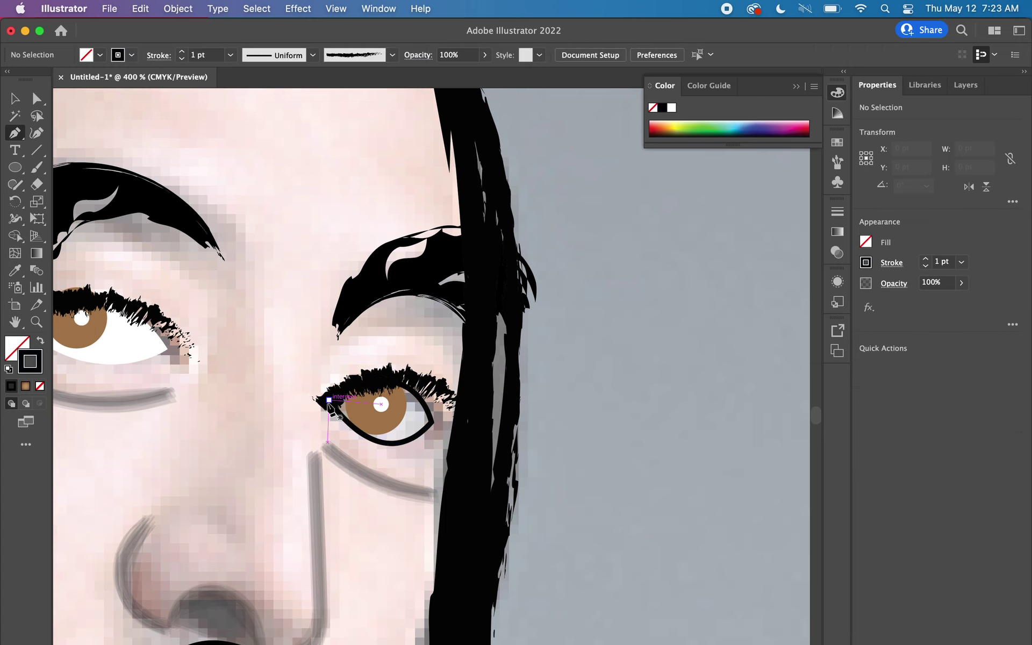
pyautogui.click(15, 99)
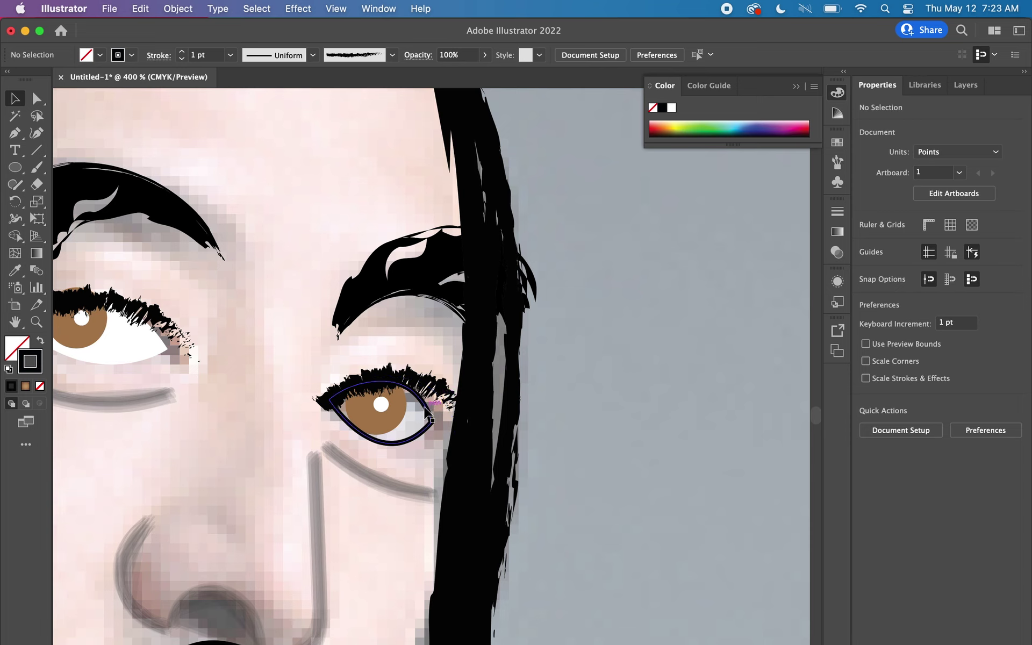
# Give the right eye shape a white fill and no stroke, then show the Layers panel
pyautogui.click(431, 419)
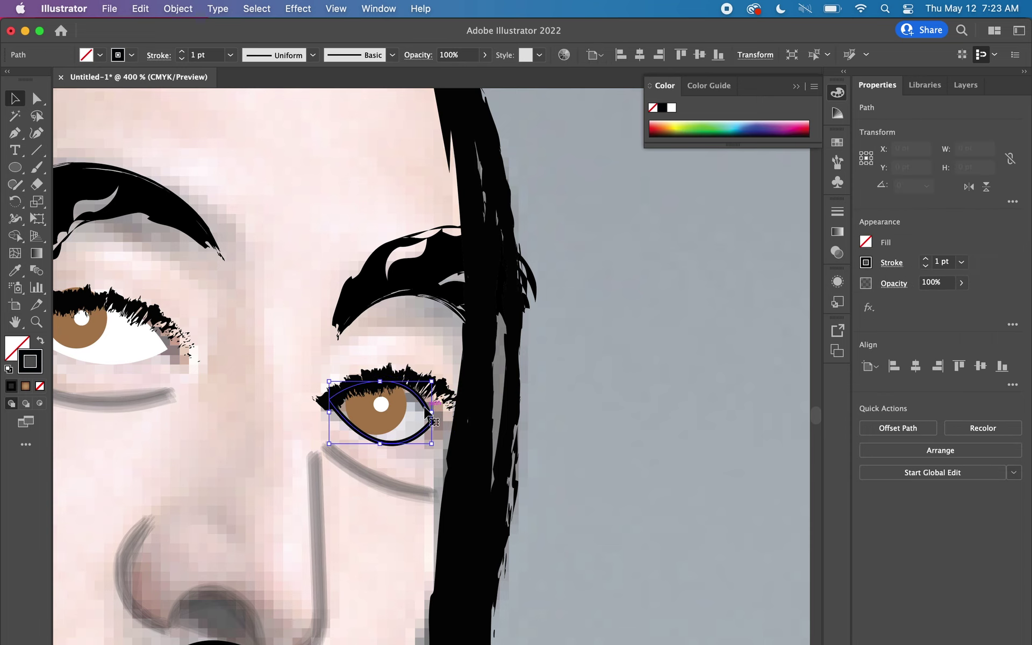
pyautogui.click(866, 241)
pyautogui.click(730, 293)
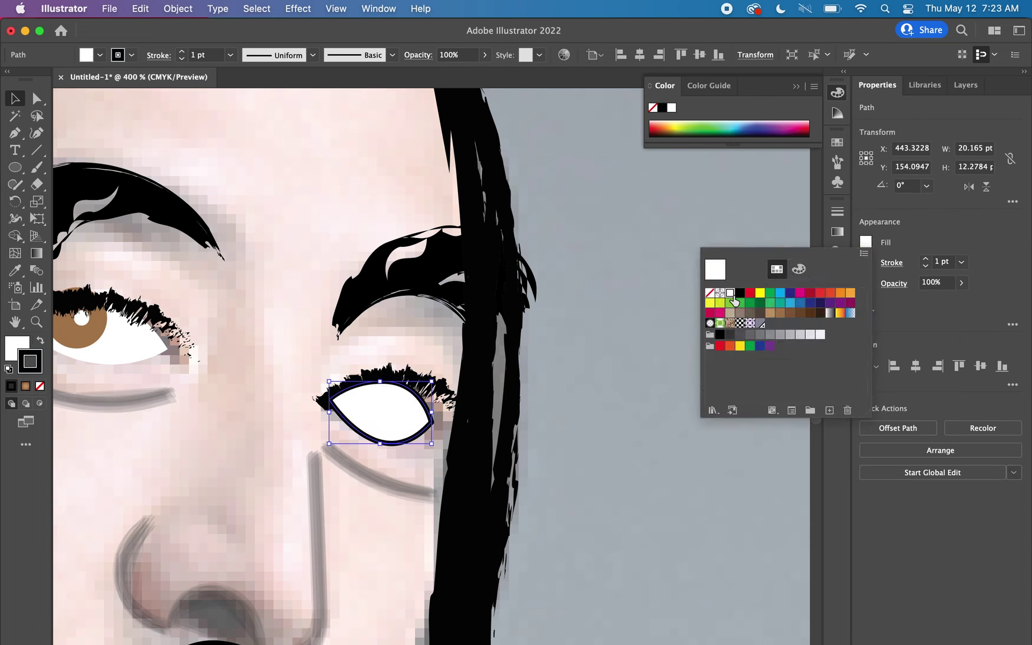
pyautogui.click(899, 264)
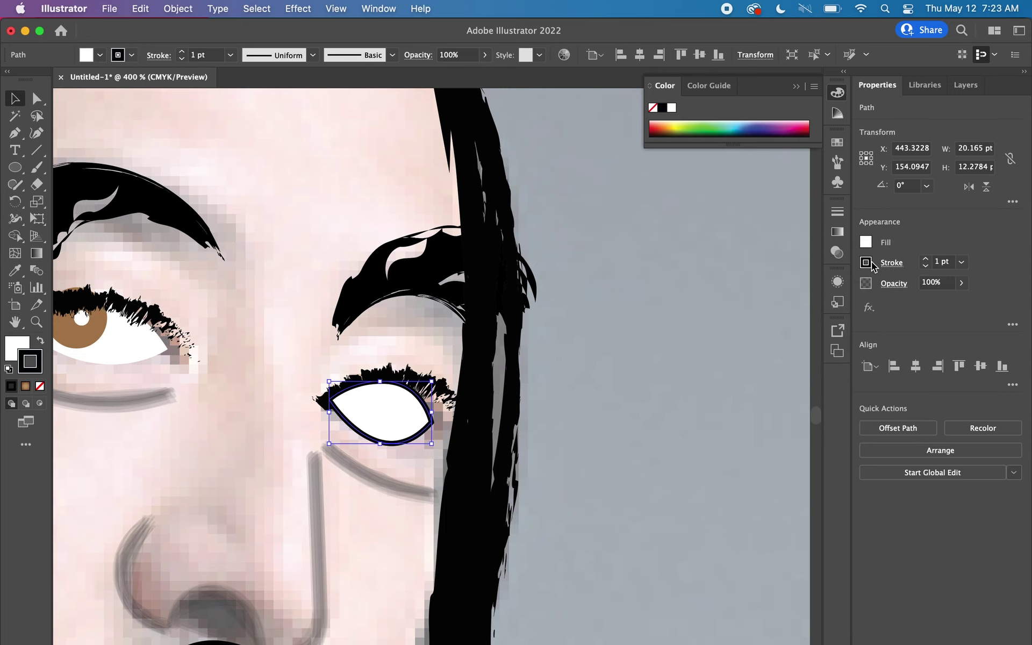
pyautogui.click(865, 262)
pyautogui.click(710, 387)
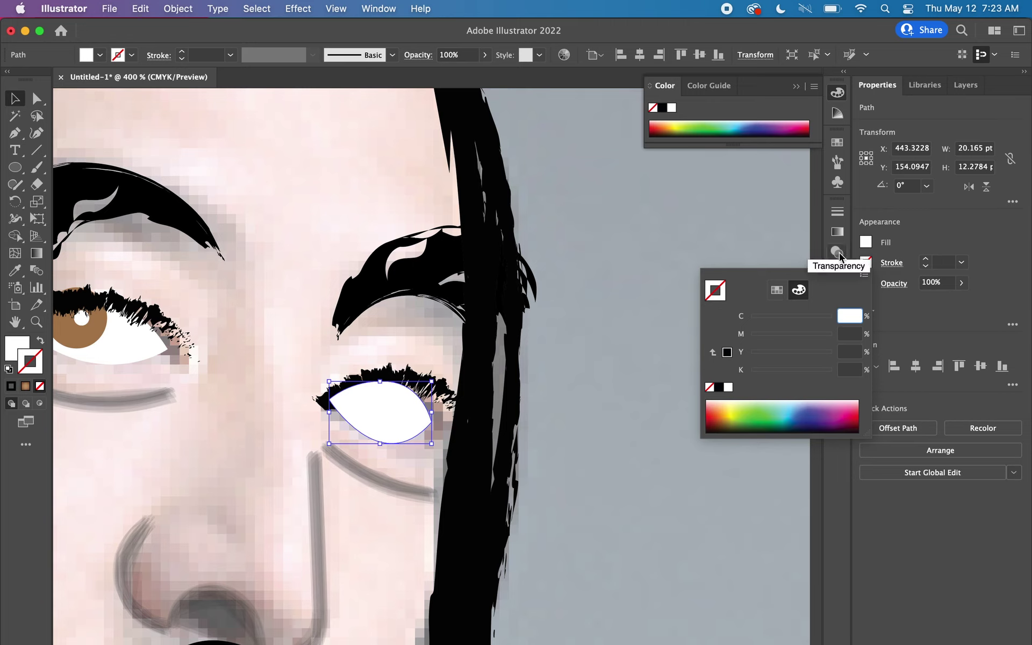
pyautogui.click(960, 93)
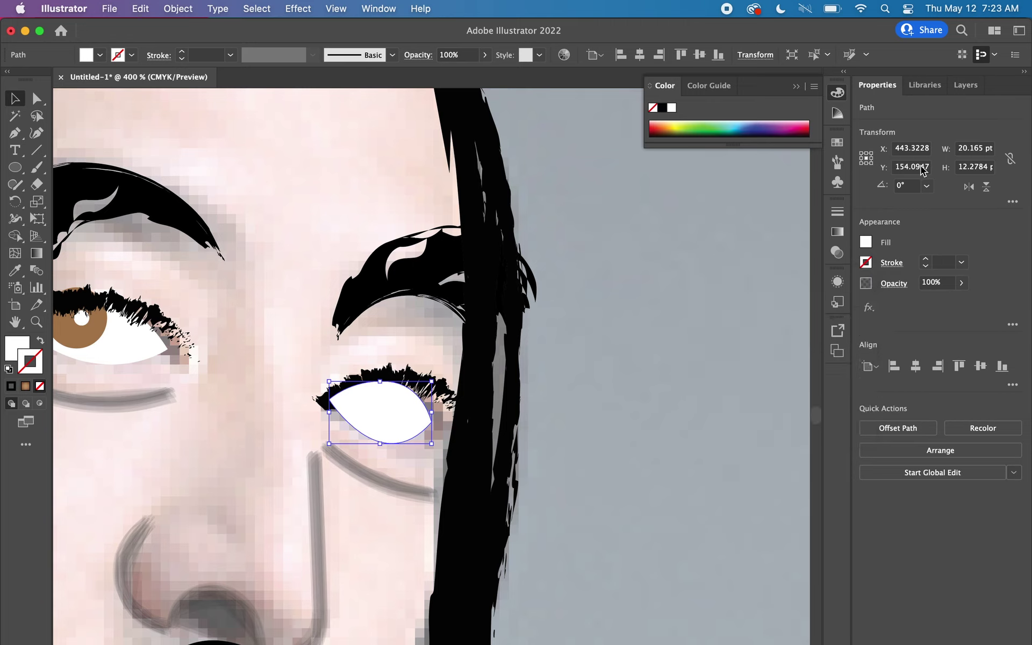
pyautogui.click(971, 86)
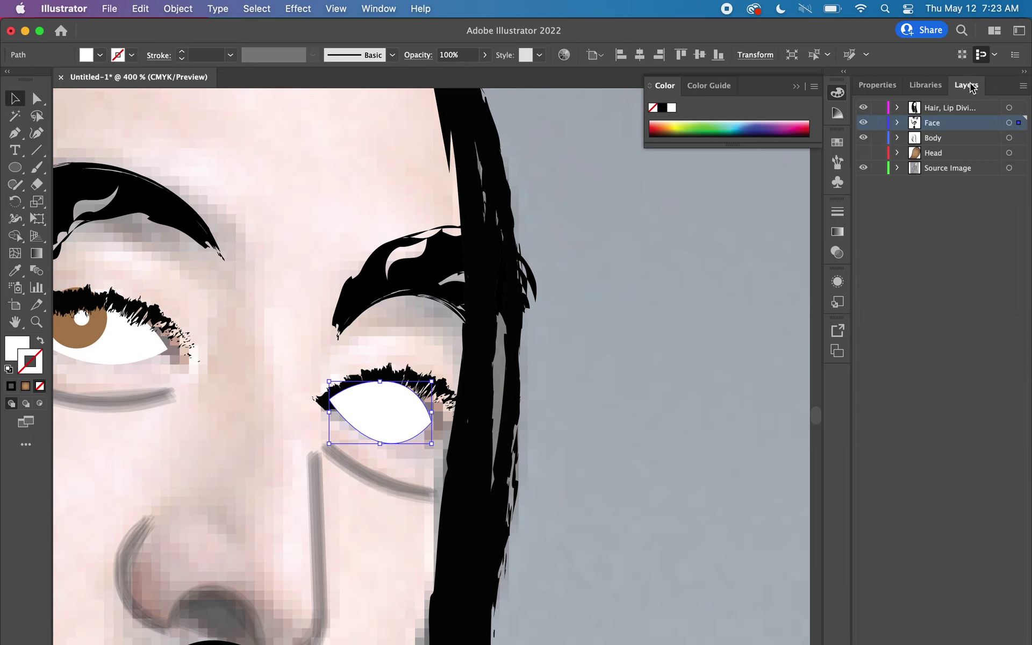
# Move the right eye's white shape from the Face layer into the Head layer, behind the brown iris
pyautogui.click(897, 124)
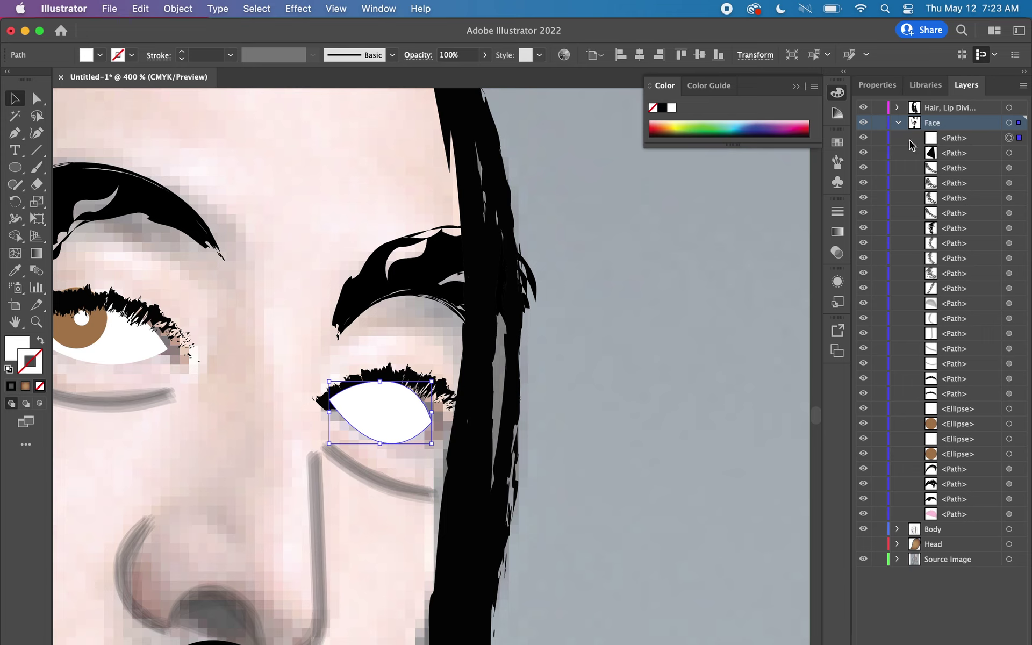
pyautogui.click(862, 139)
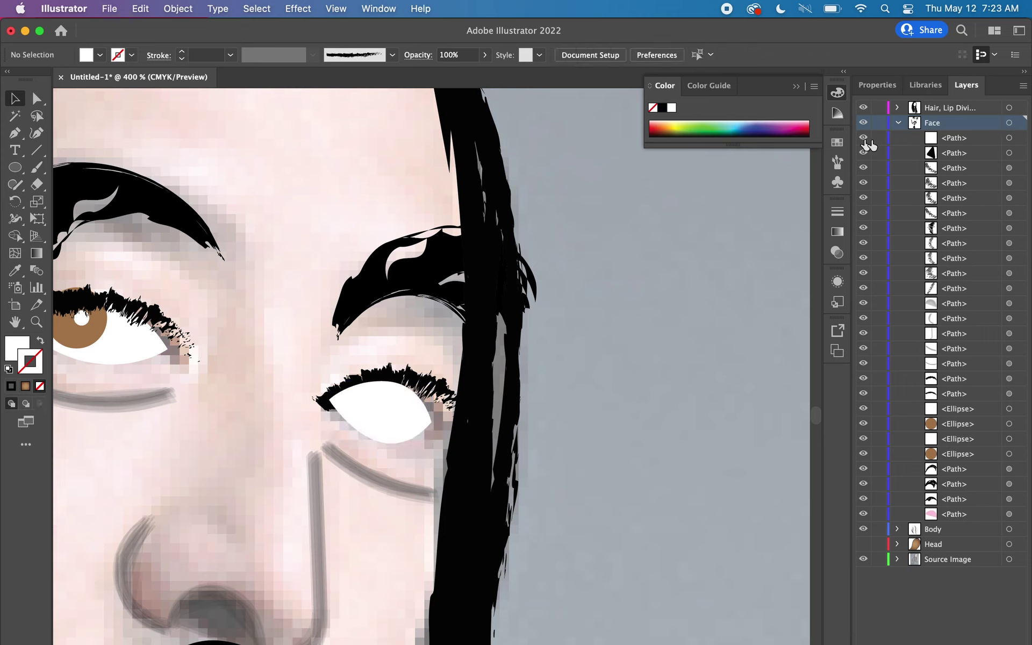
pyautogui.click(955, 141)
pyautogui.moveTo(954, 141); pyautogui.dragTo(928, 533)
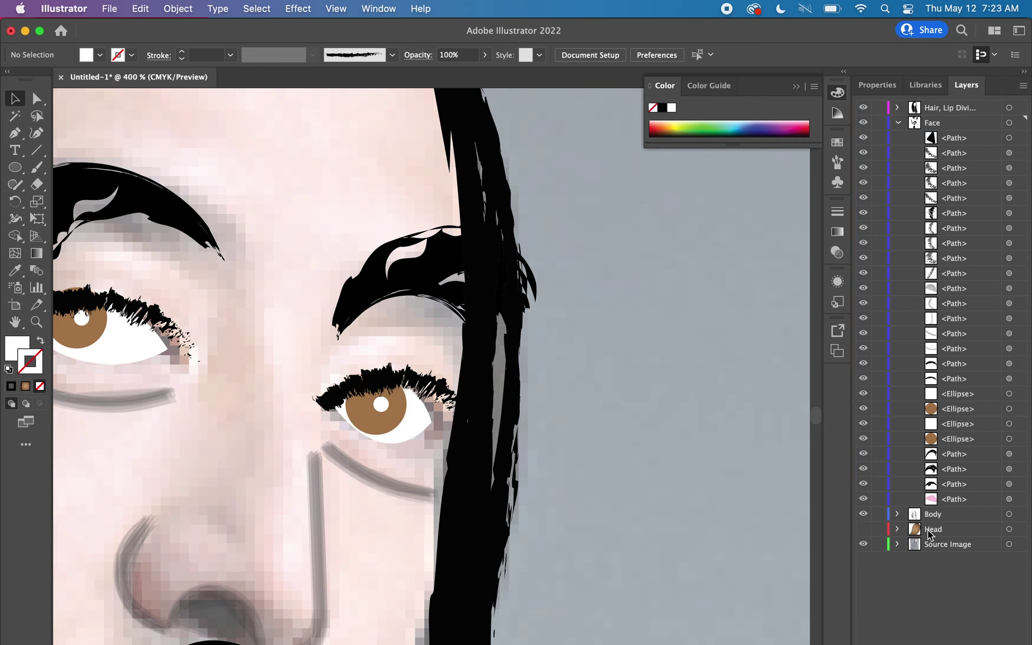
pyautogui.press('super+minus')
pyautogui.press('super+minus')
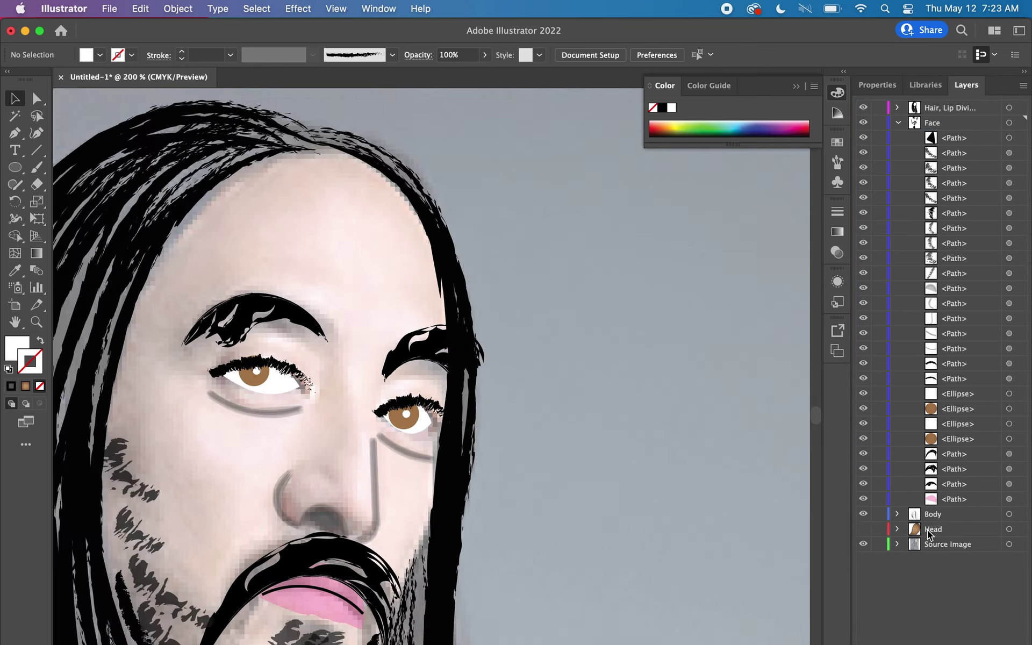
pyautogui.press('super+minus')
pyautogui.press('super+minus')
pyautogui.press('super+minus')
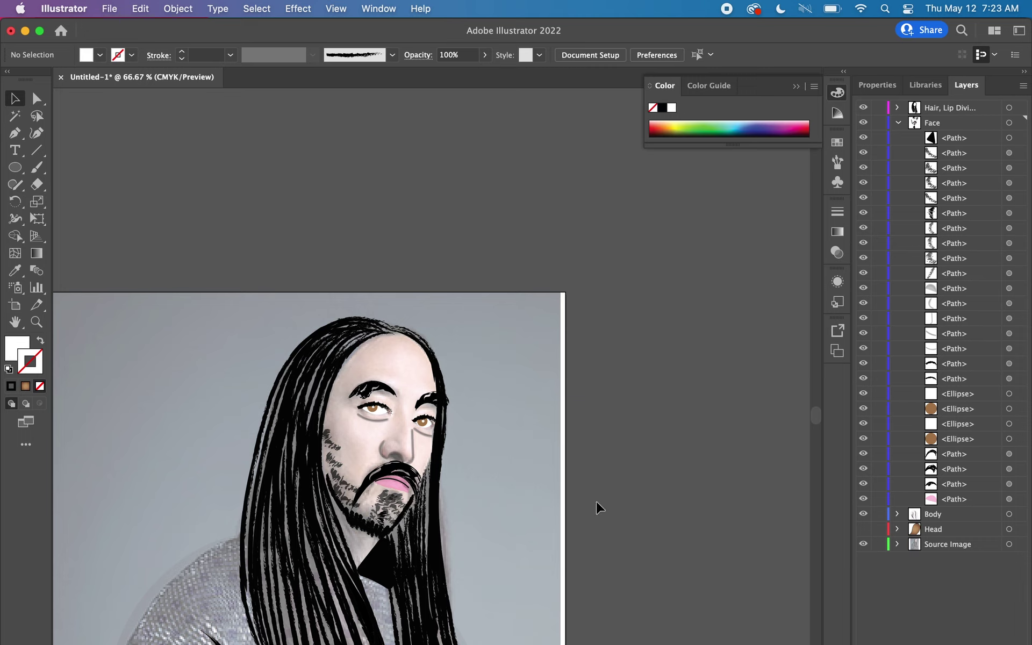
# Make the Head layer visible again for brown skin and expand the Body layer's paths
pyautogui.click(899, 122)
pyautogui.click(863, 156)
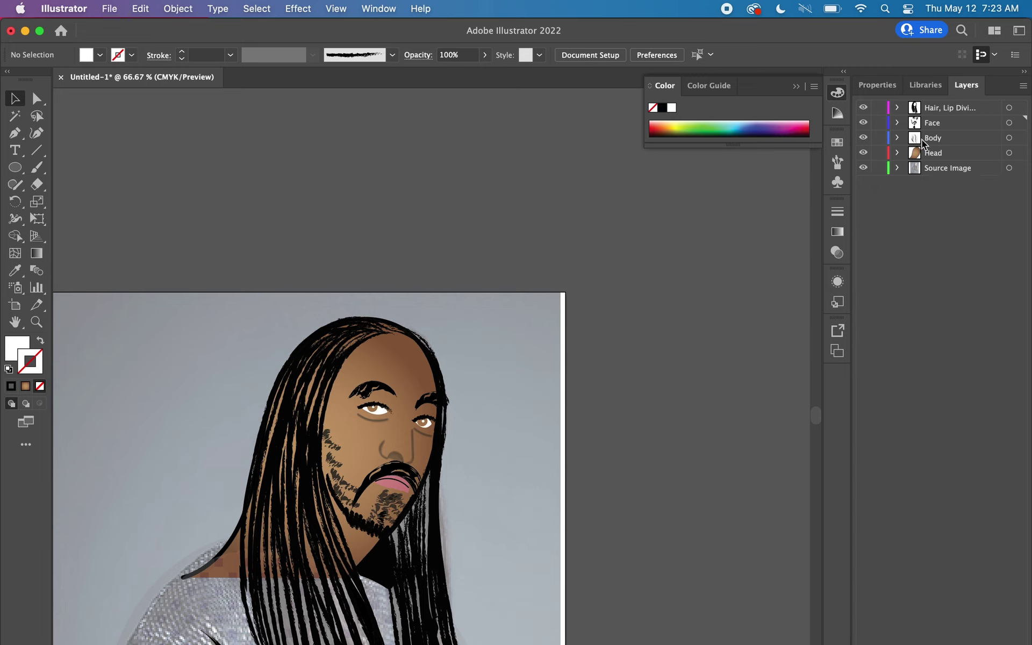
pyautogui.click(898, 137)
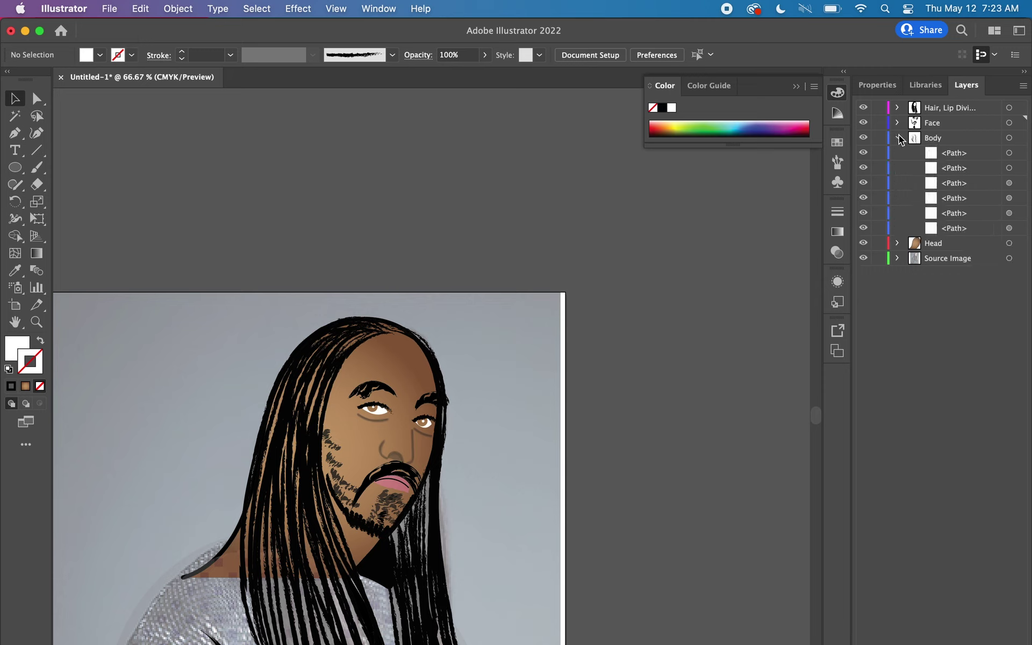
pyautogui.click(956, 157)
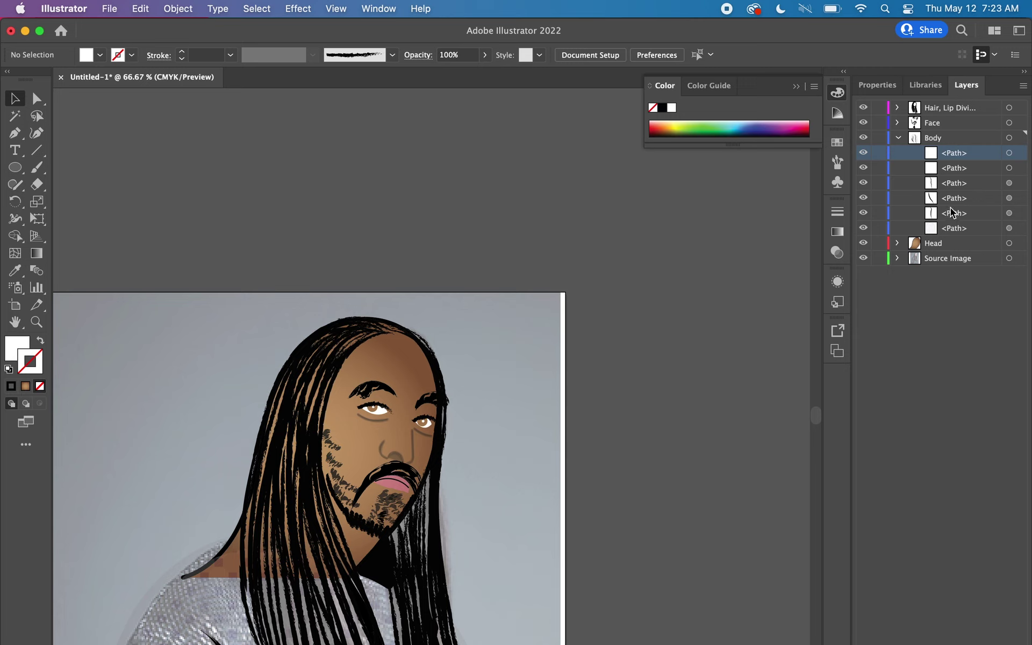
# Toggle the Body paths' visibility to identify the shirt arc, then select that last path
pyautogui.click(863, 154)
pyautogui.click(864, 183)
pyautogui.click(864, 228)
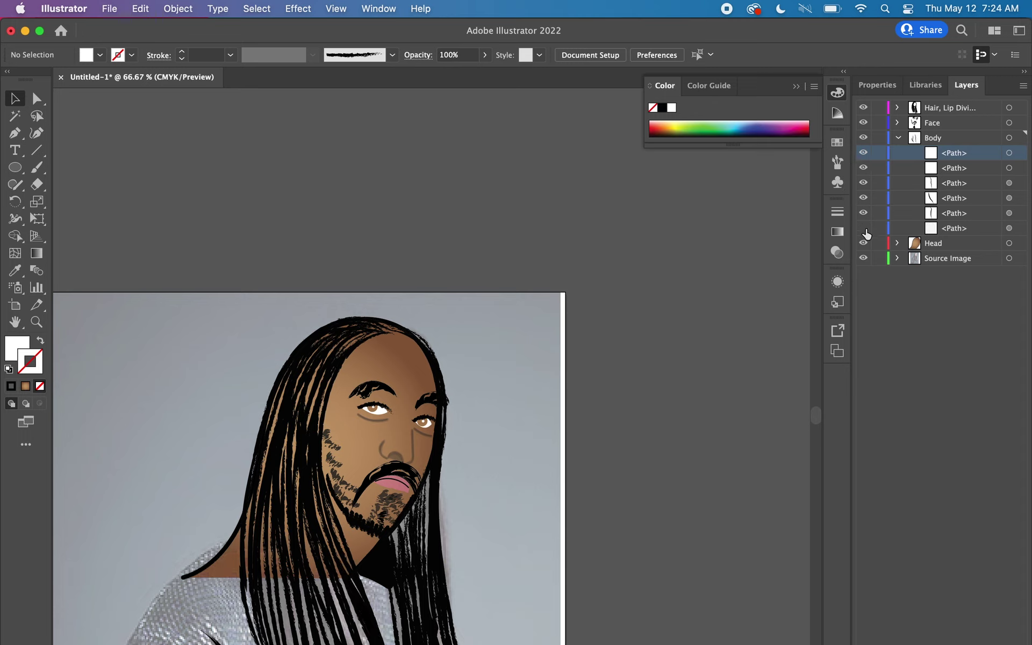
pyautogui.click(864, 228)
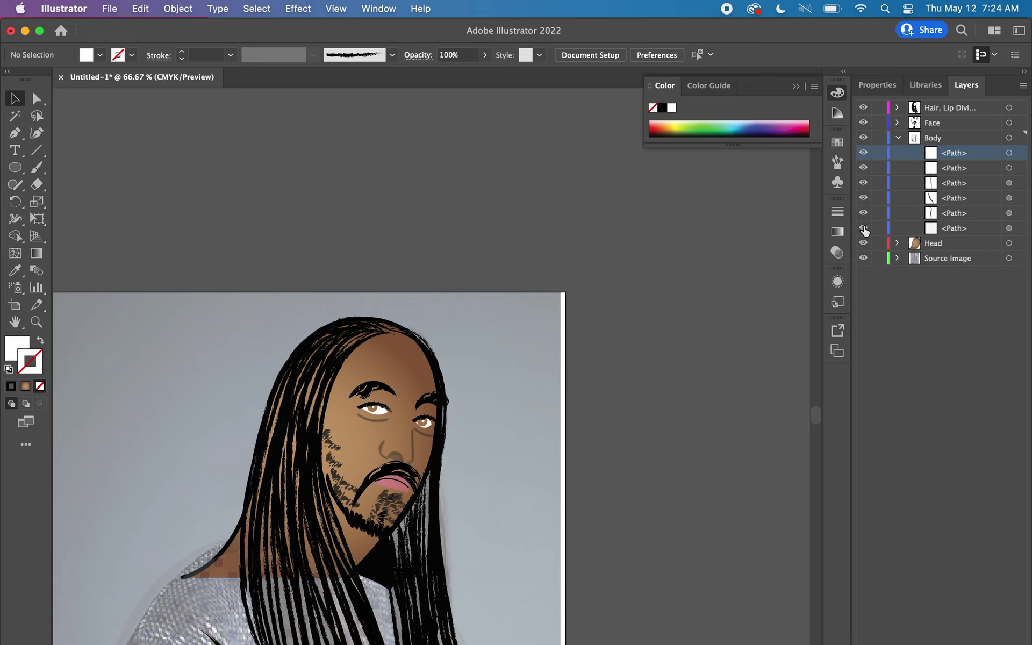
pyautogui.click(946, 228)
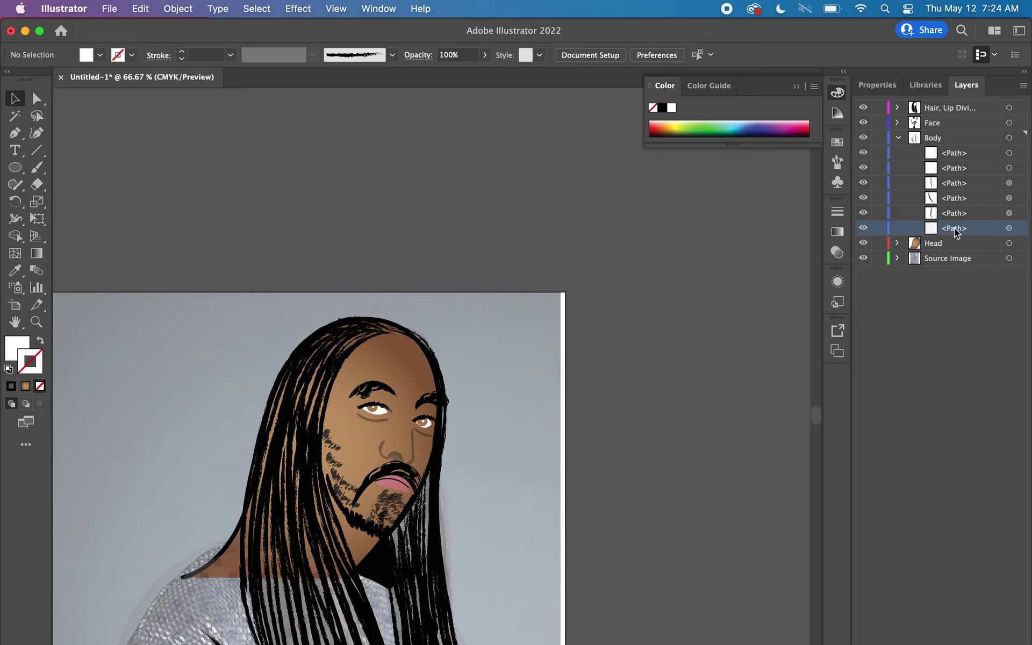
pyautogui.click(894, 86)
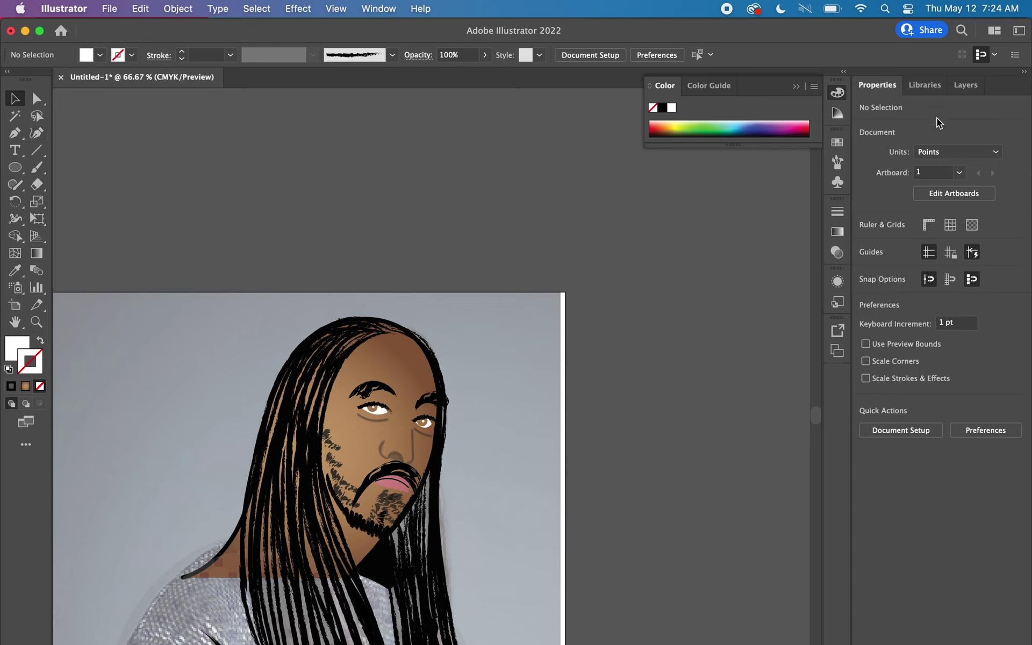
pyautogui.click(966, 85)
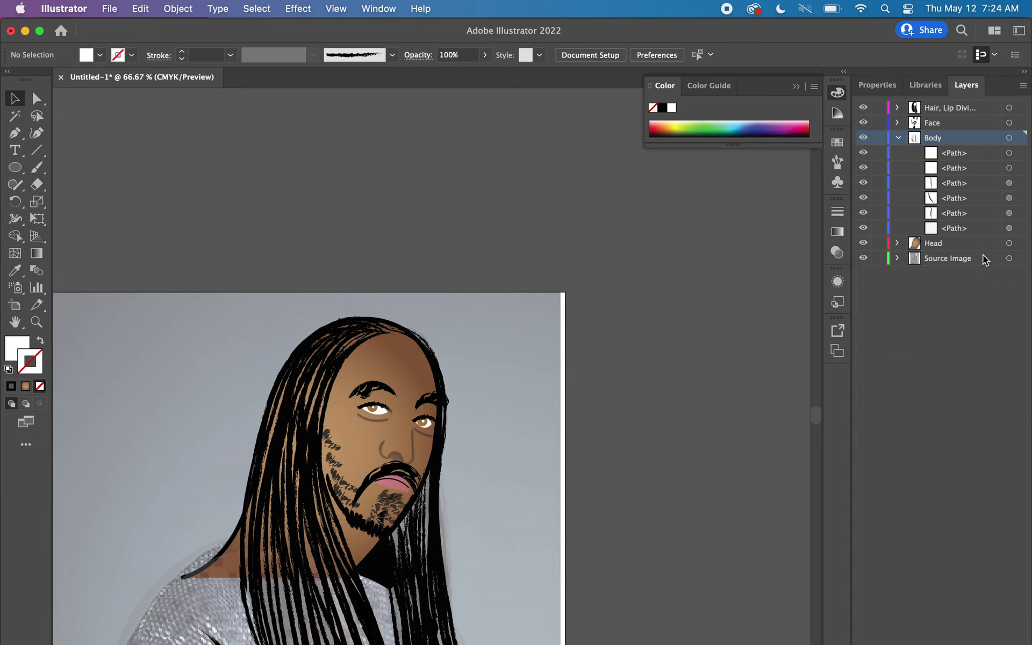
pyautogui.doubleClick(965, 230)
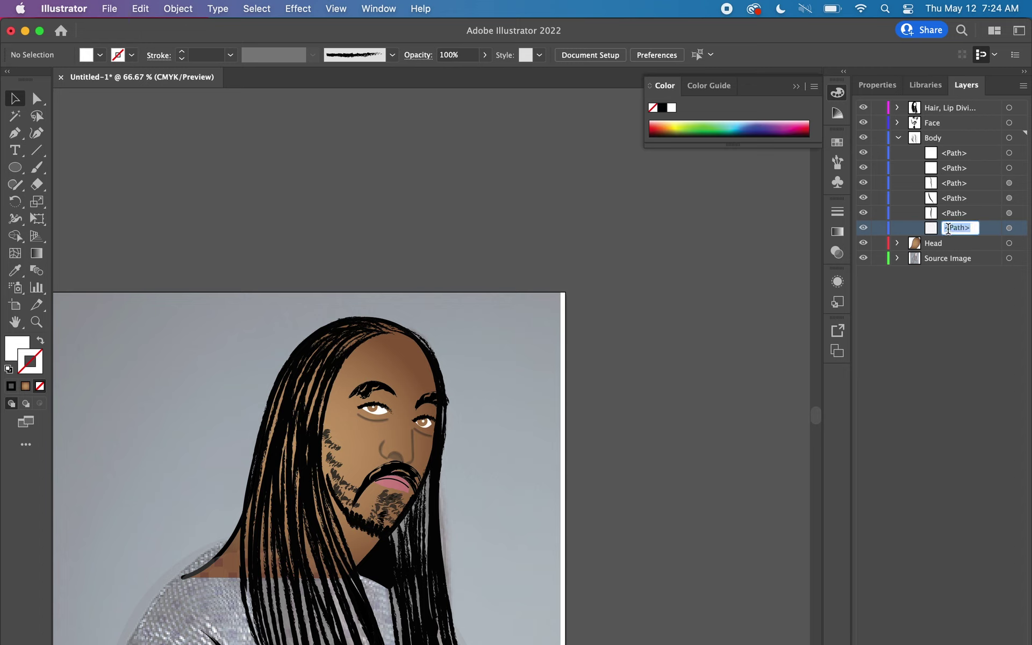
pyautogui.click(987, 228)
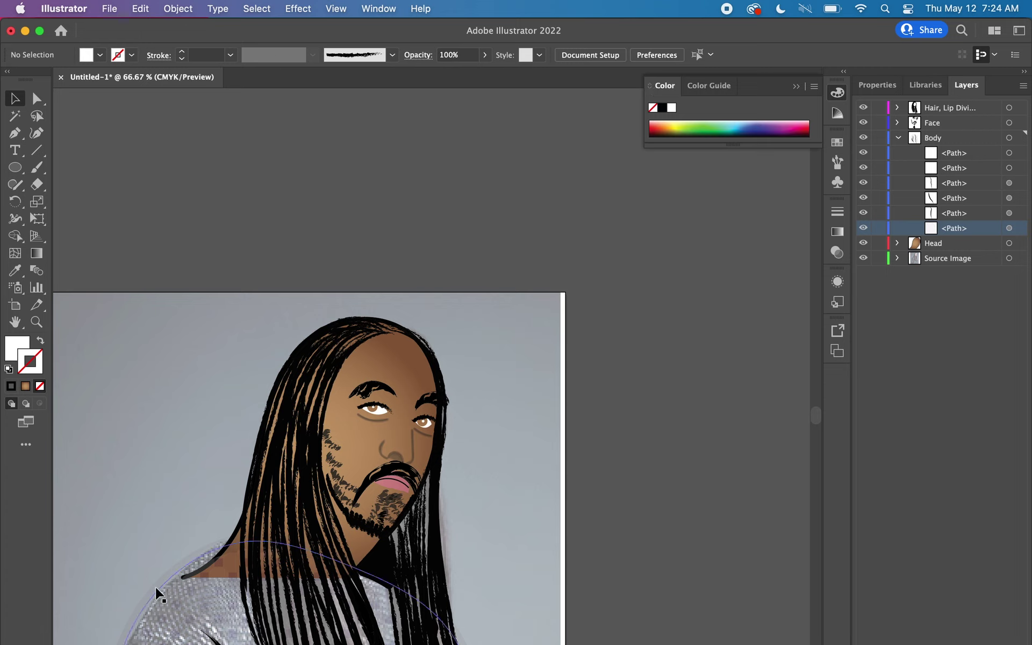
# Raise the shirt outline's opacity to 100% so its purple checkered pattern covers the body
pyautogui.click(160, 591)
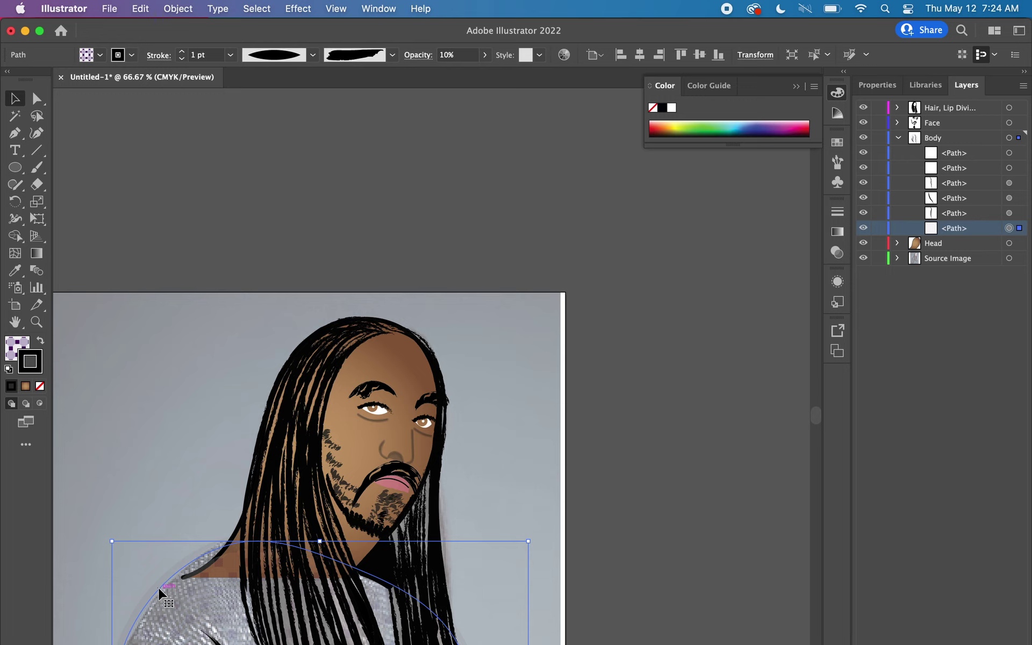
pyautogui.click(486, 55)
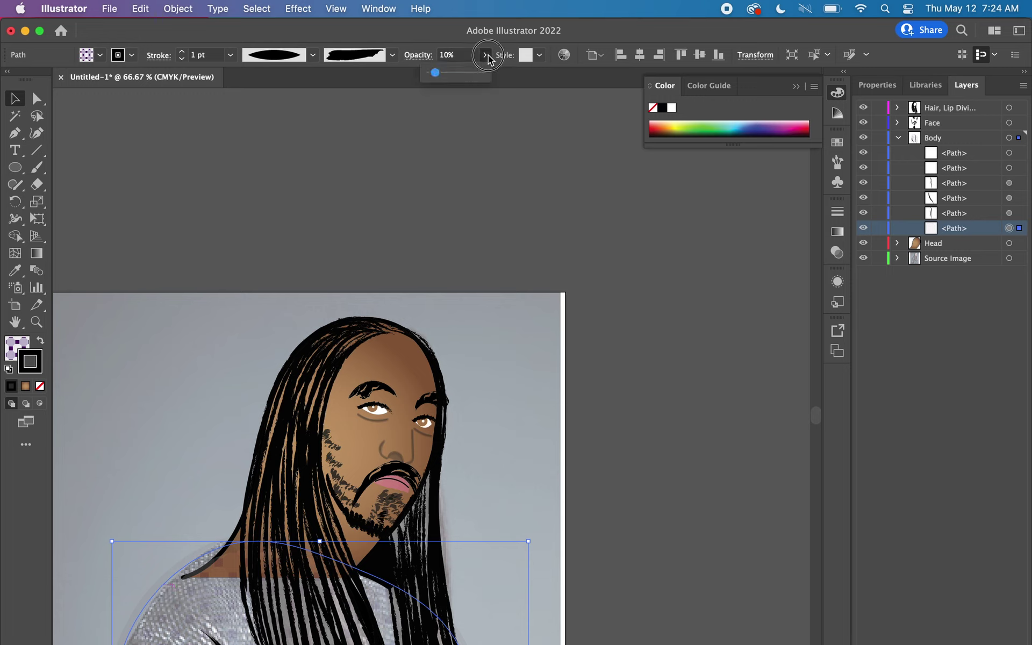
pyautogui.moveTo(445, 78); pyautogui.dragTo(528, 73)
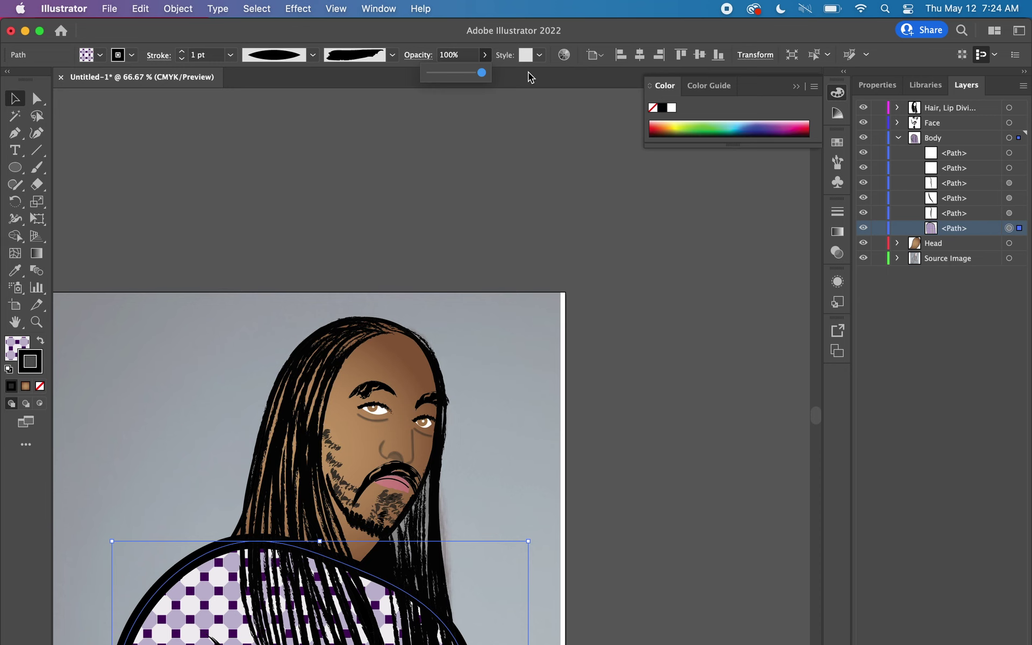
pyautogui.press('super+minus')
pyautogui.press('super+minus')
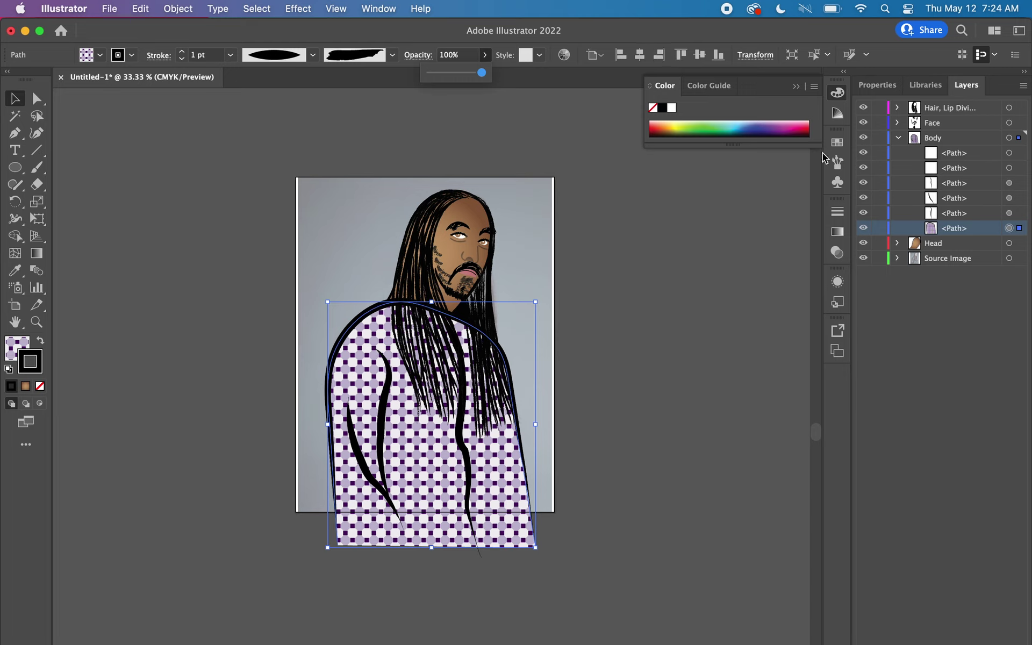
pyautogui.click(918, 261)
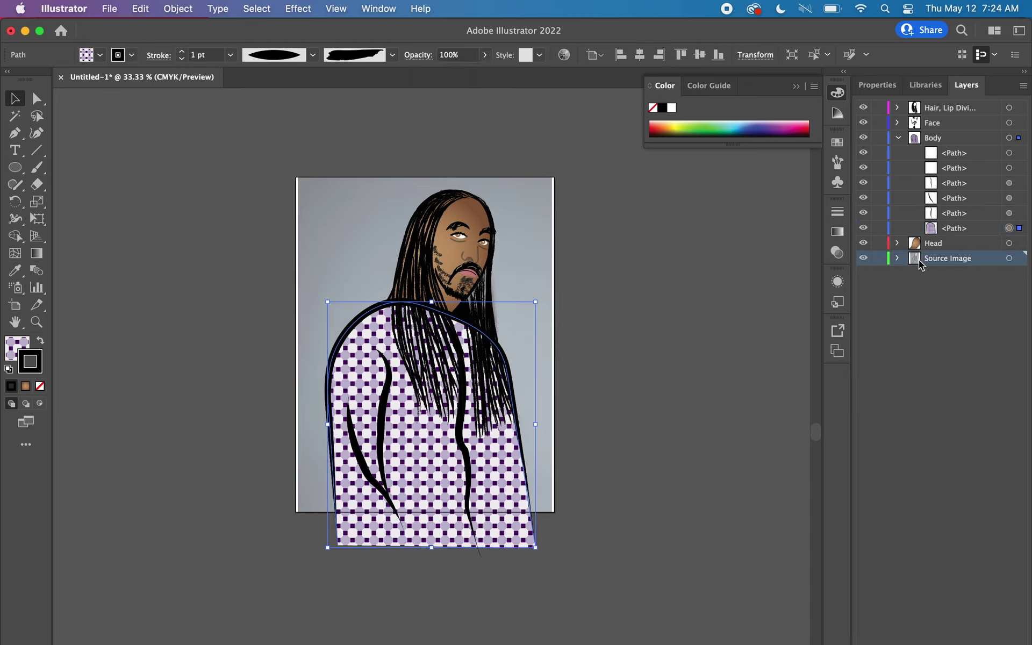
# Save the portrait on the computer's Desktop as SteveAokiByMrW.ai
pyautogui.press('super+s')
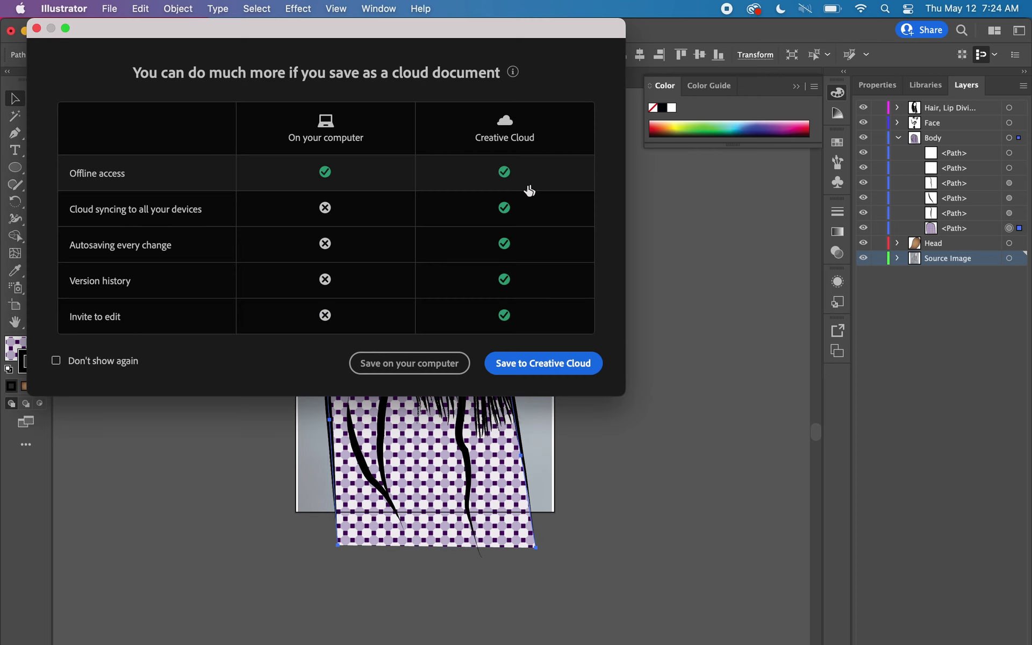
pyautogui.click(410, 364)
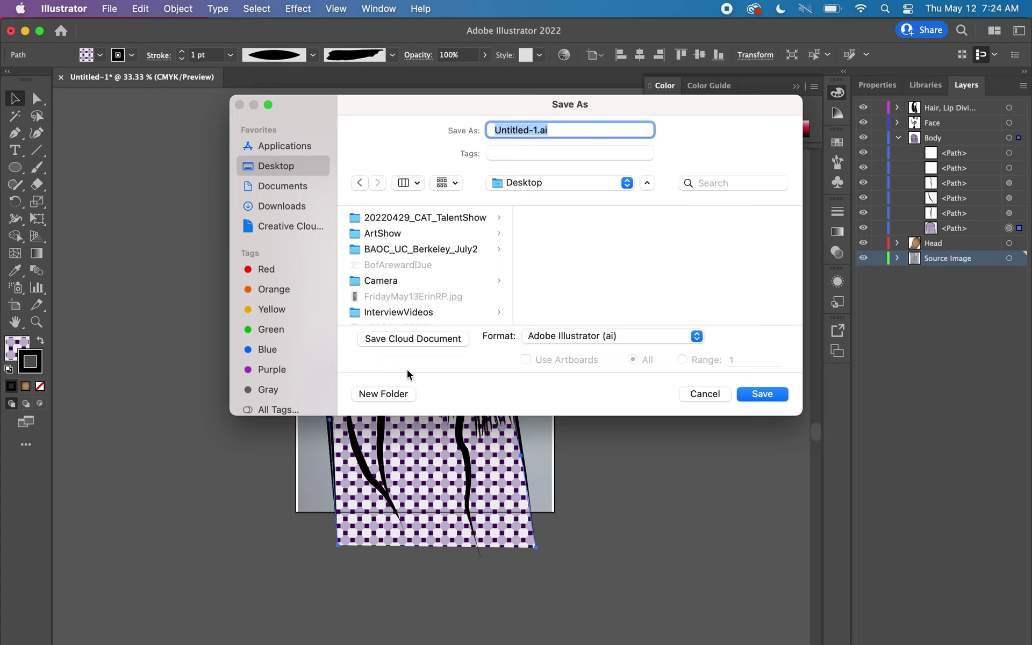
pyautogui.press('Left')
pyautogui.hotkey('shift', 'Right')
pyautogui.hotkey('shift', 'Right')
pyautogui.hotkey('shift', 'Right')
pyautogui.hotkey('shift', 'Right')
pyautogui.hotkey('shift', 'Right')
pyautogui.write('SteveAndr')
pyautogui.press('BackSpace')
pyautogui.press('BackSpace')
pyautogui.press('BackSpace')
pyautogui.write('okiByMr')
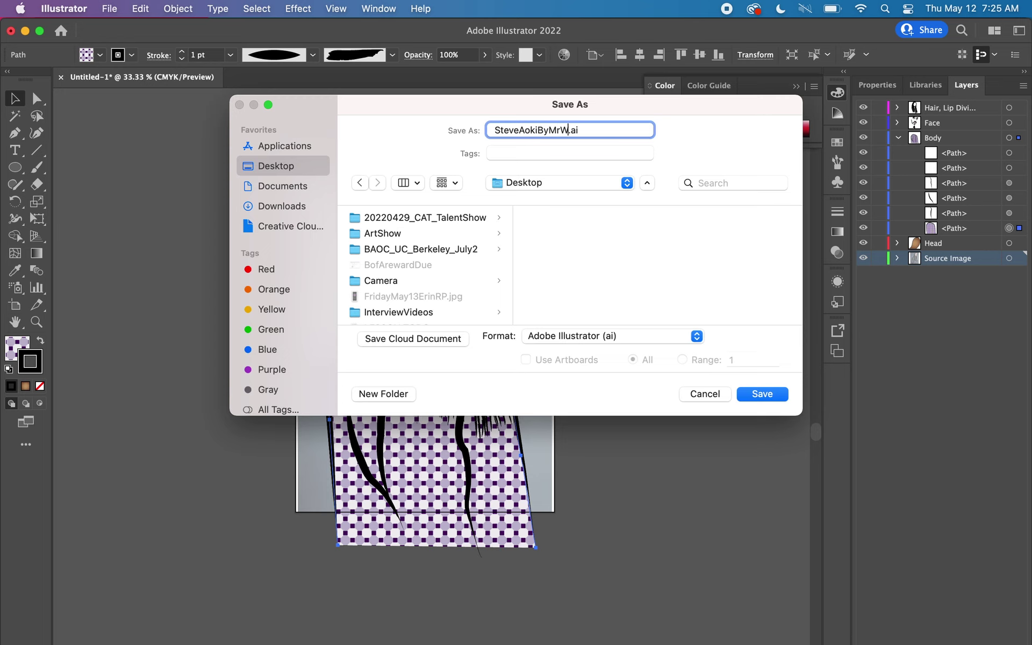
pyautogui.press('Return')
pyautogui.press('Return')
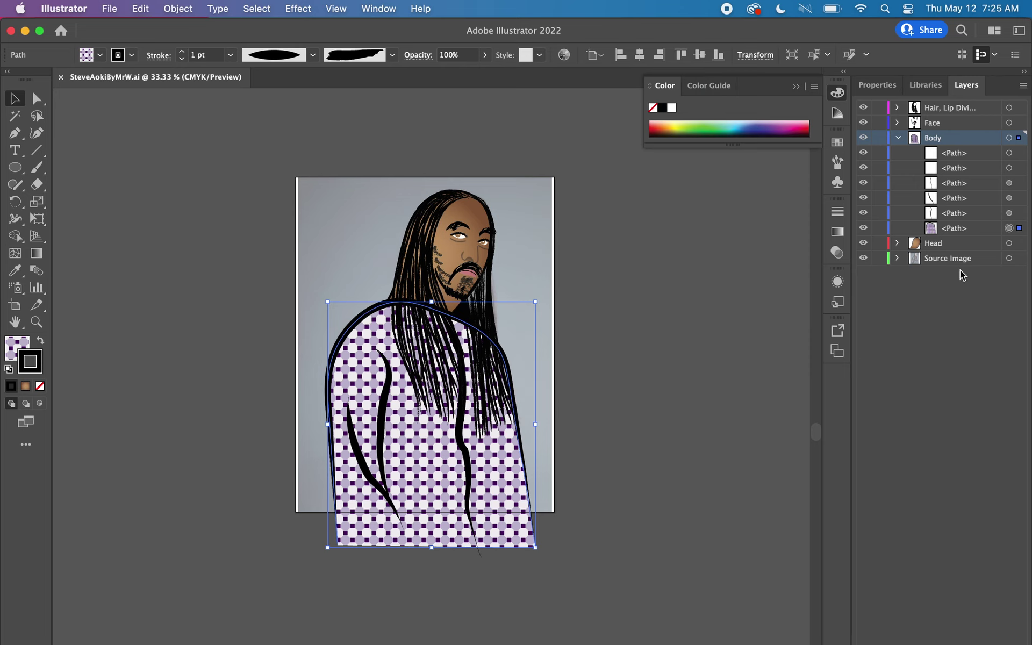
# Accidentally delete the shirt shape, then undo to restore it
pyautogui.click(947, 259)
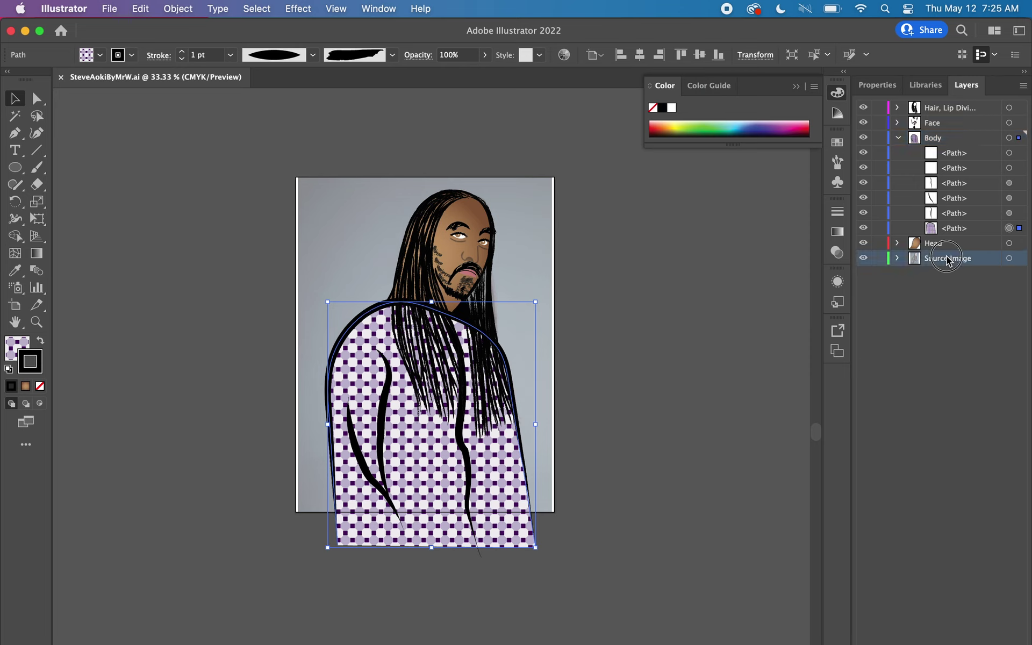
pyautogui.press('Delete')
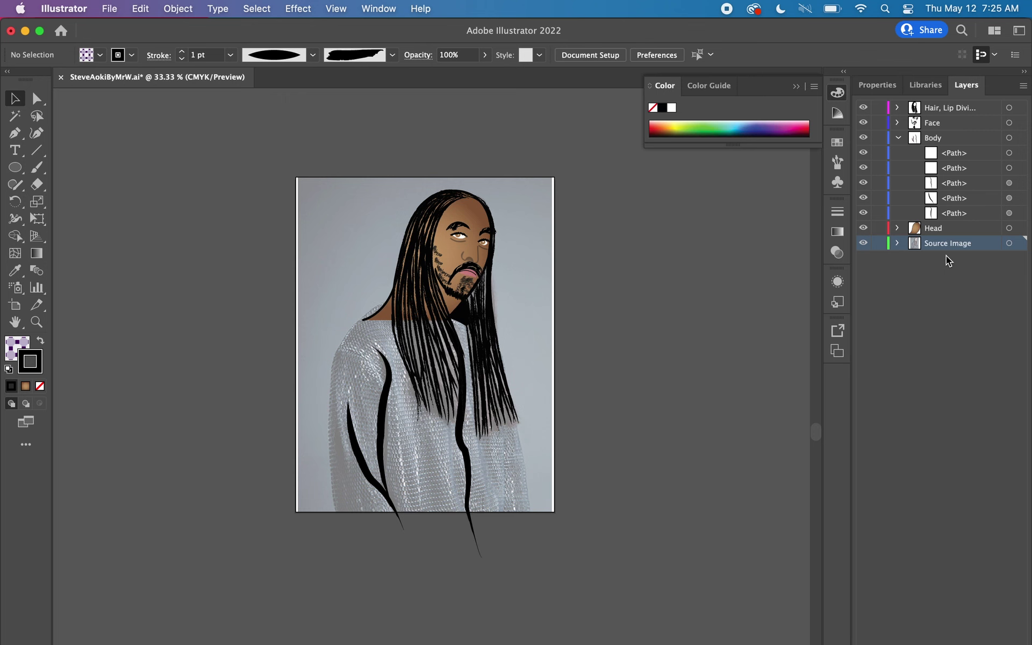
pyautogui.press('super+z')
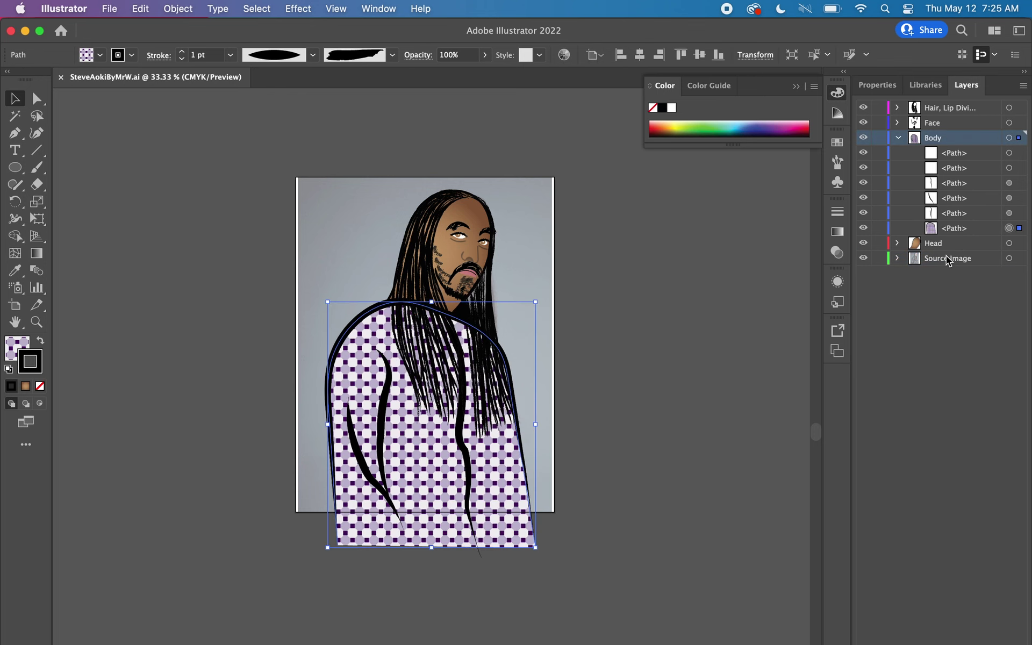
# Hide the source photo and export the artboard as SteveAokiByMrW.png with a white background
pyautogui.click(947, 260)
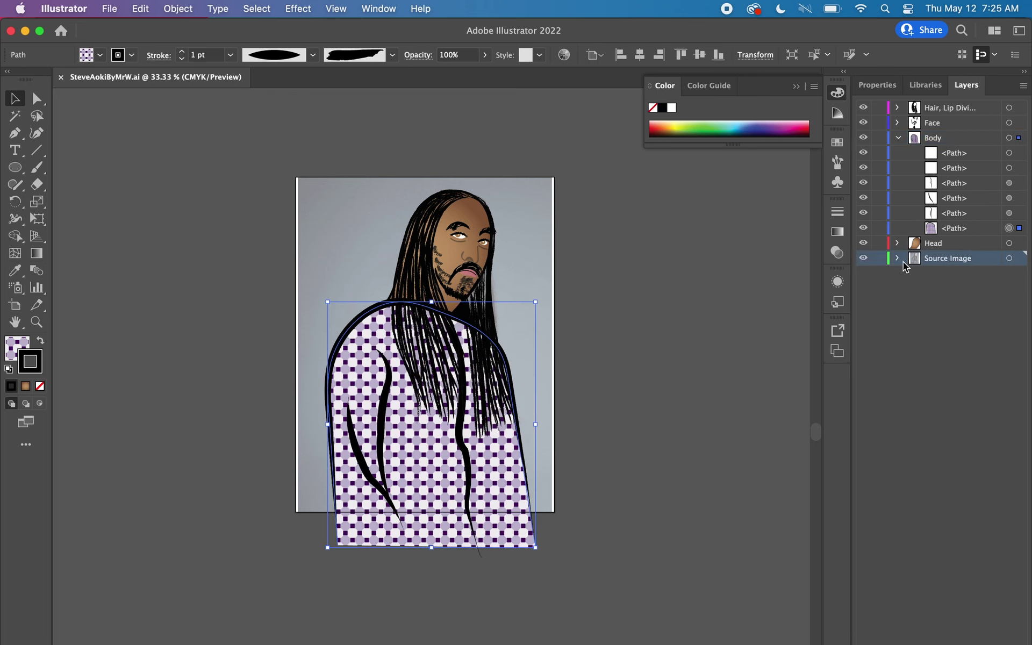
pyautogui.click(863, 259)
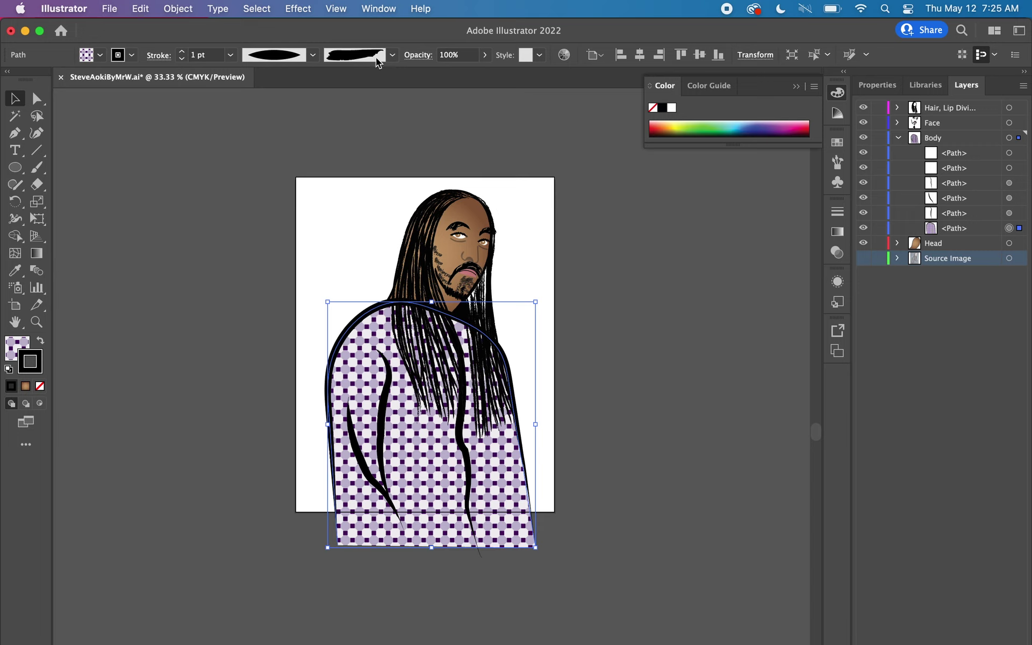
pyautogui.click(109, 8)
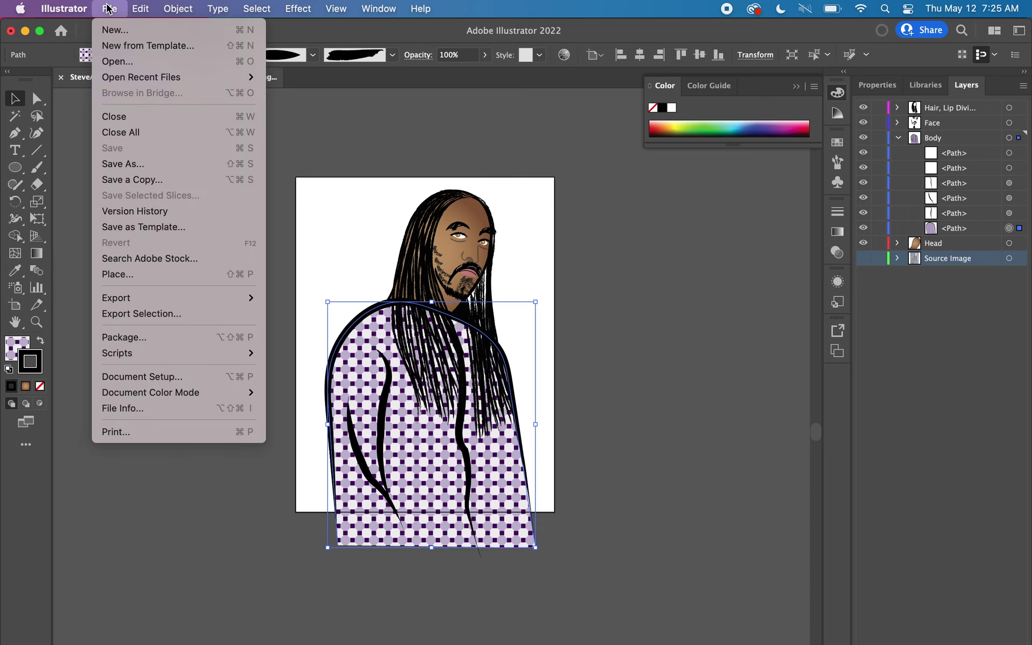
pyautogui.moveTo(177, 298)
pyautogui.click(282, 314)
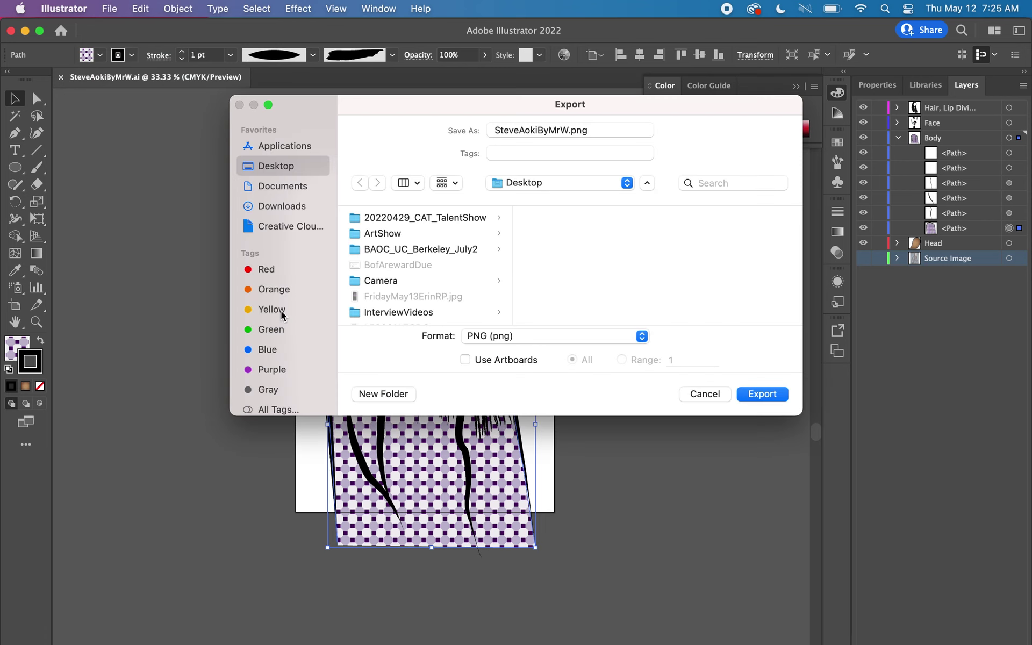
pyautogui.click(467, 360)
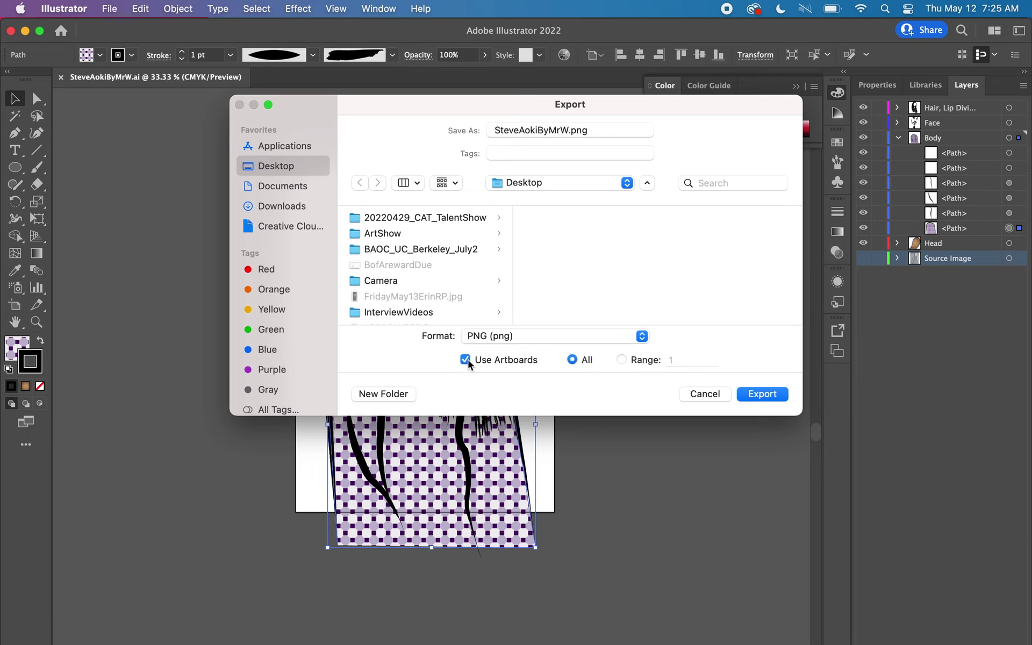
pyautogui.click(746, 394)
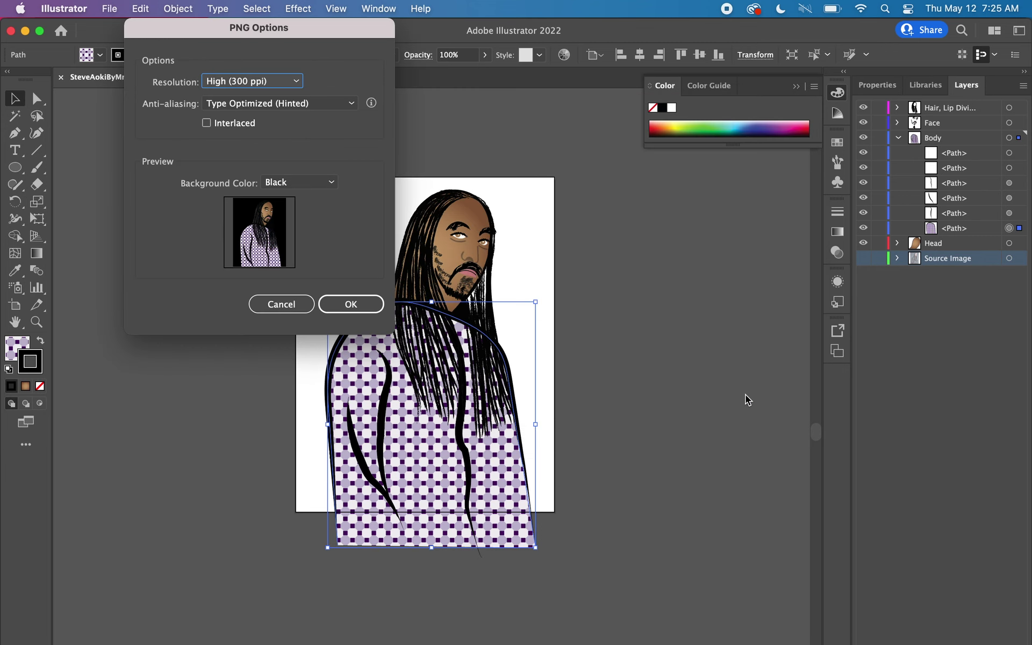
pyautogui.click(297, 185)
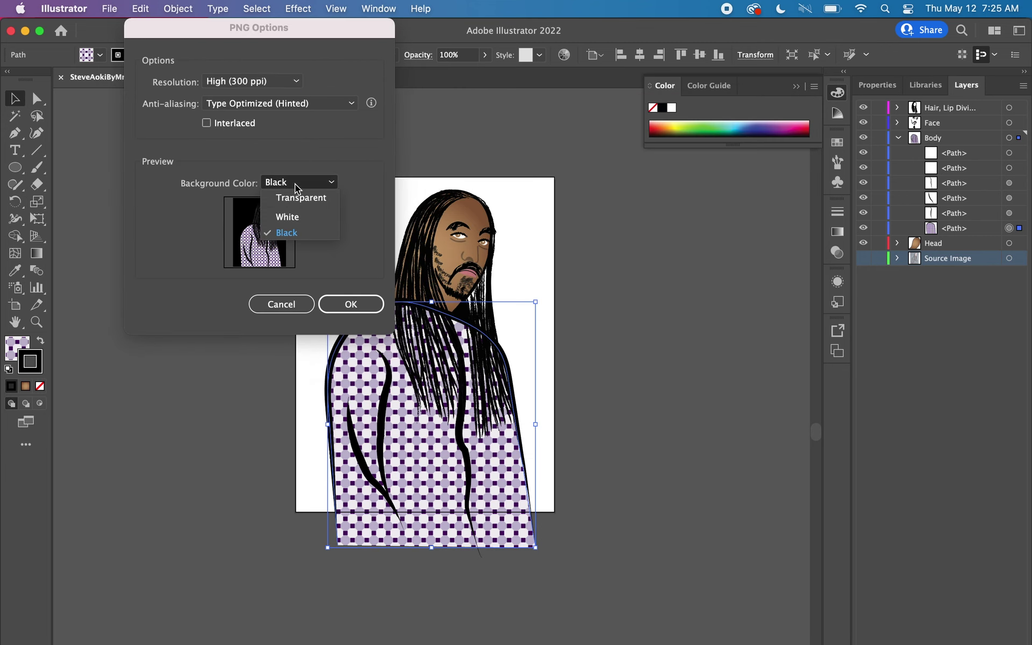
pyautogui.click(299, 217)
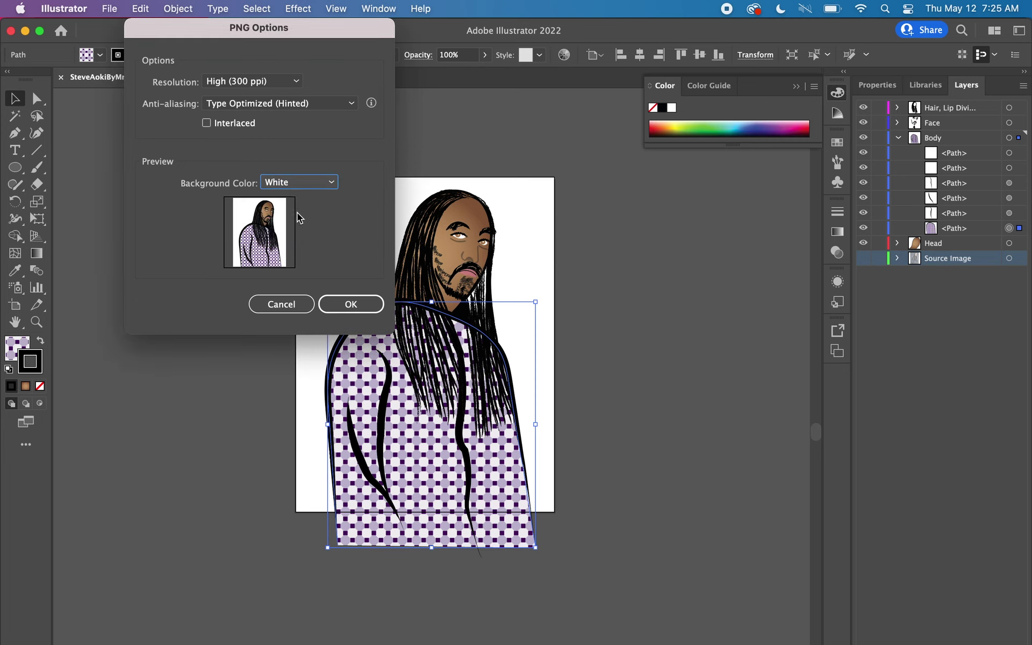
pyautogui.click(345, 306)
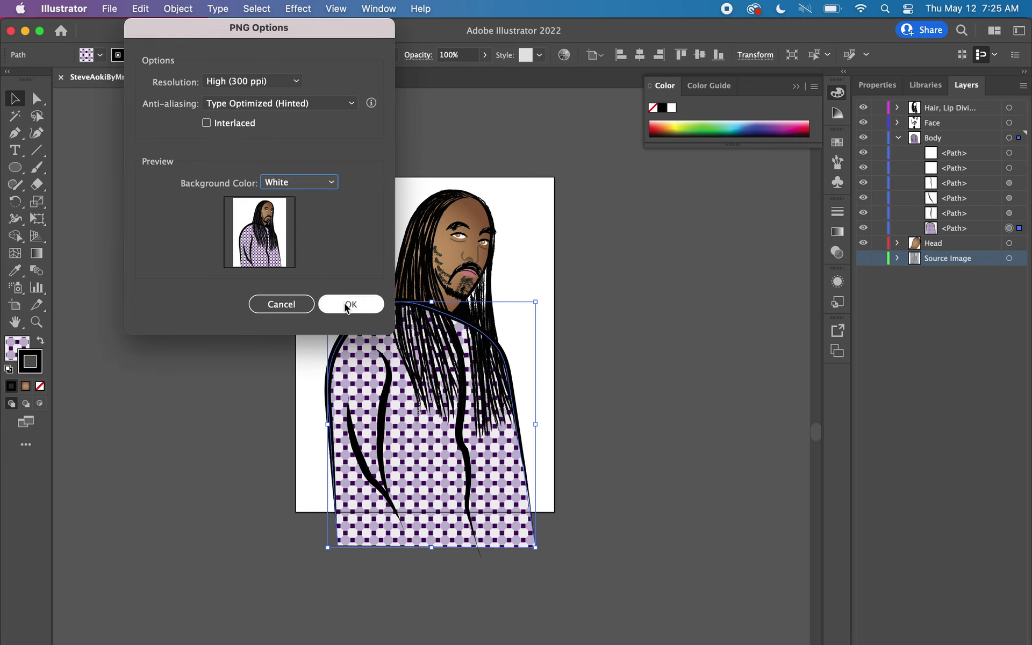
pyautogui.click(346, 306)
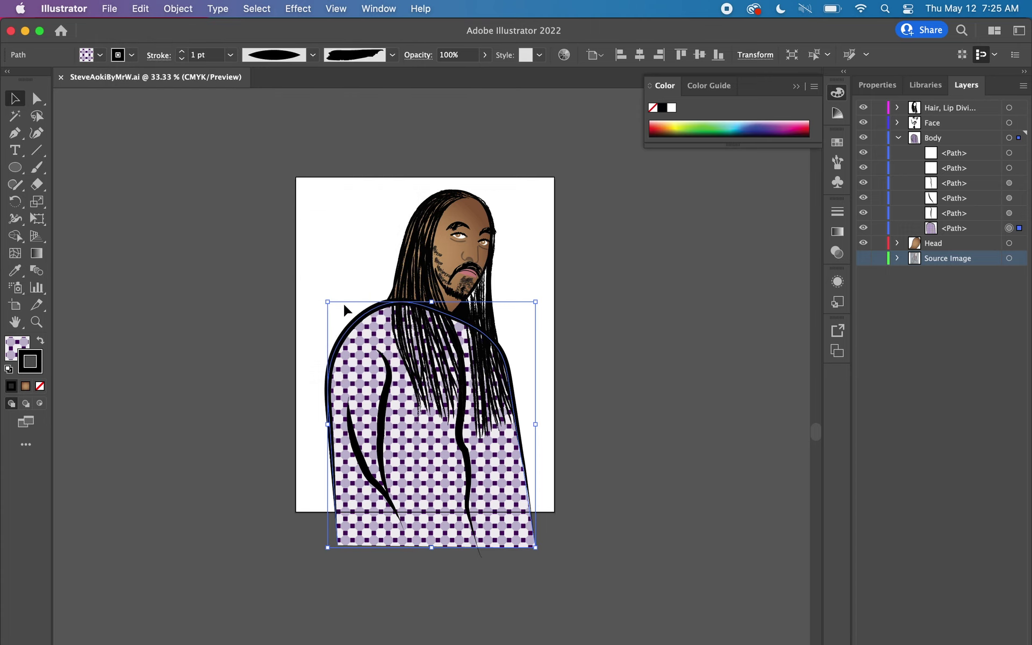
# In Safari, open Google Drive in a new tab and open the DMA site for editing
pyautogui.press('a')
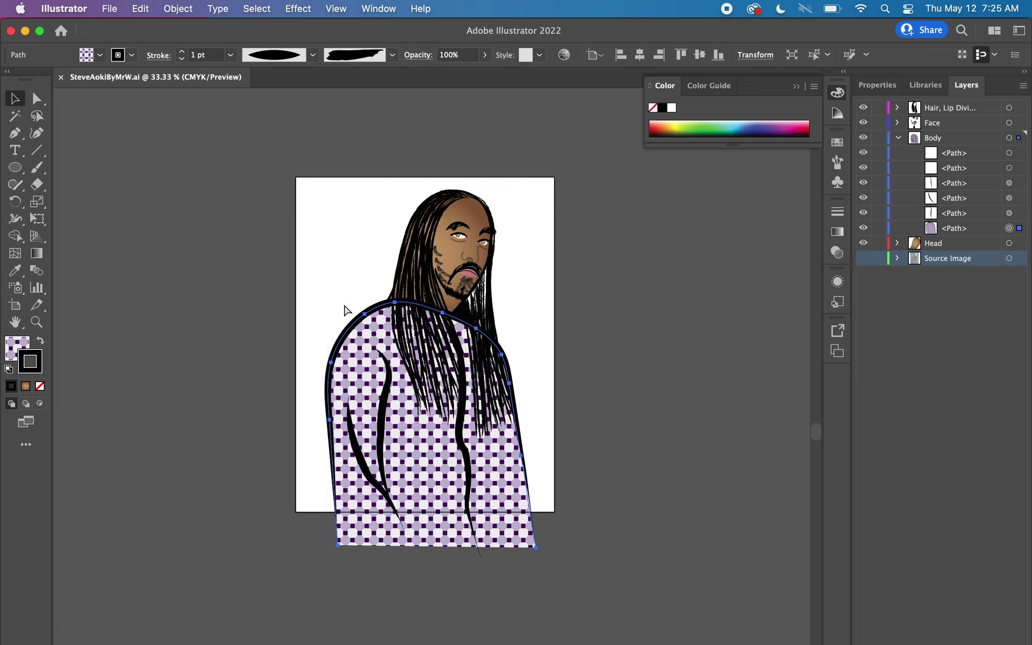
pyautogui.press('super+Tab')
pyautogui.press('super+Tab')
pyautogui.press('super+Tab')
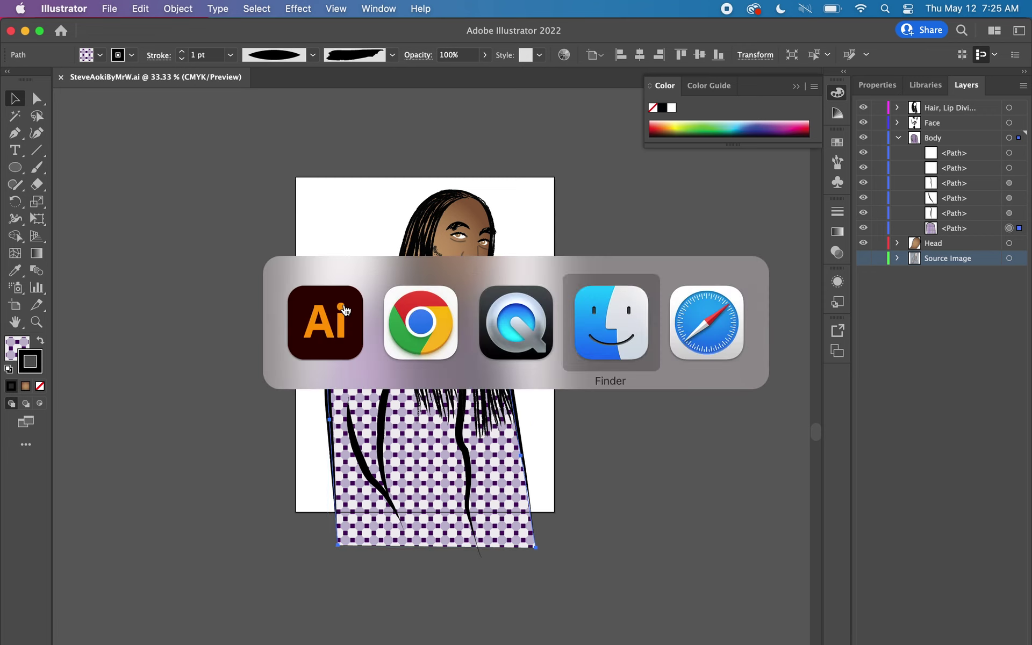
pyautogui.press('super+Tab')
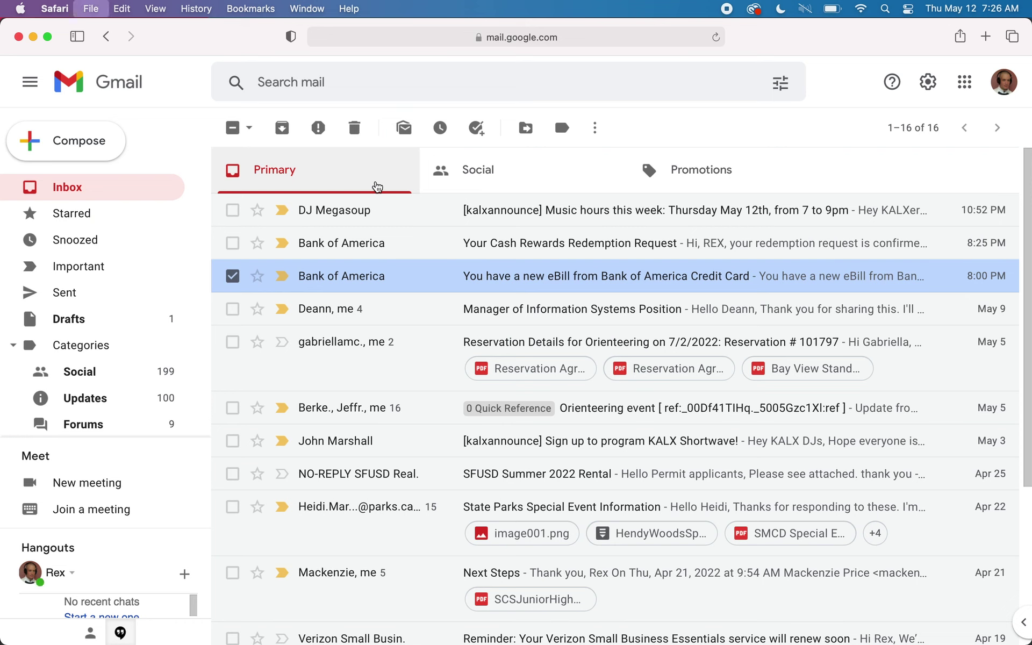
pyautogui.press('super+t')
pyautogui.write('d')
pyautogui.press('Return')
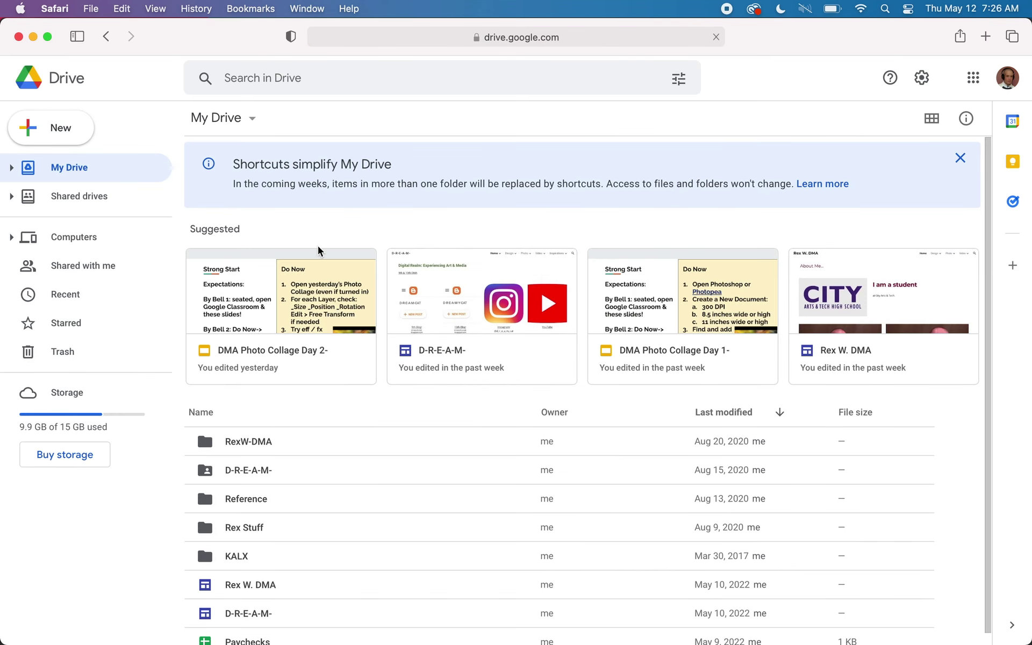
pyautogui.click(854, 264)
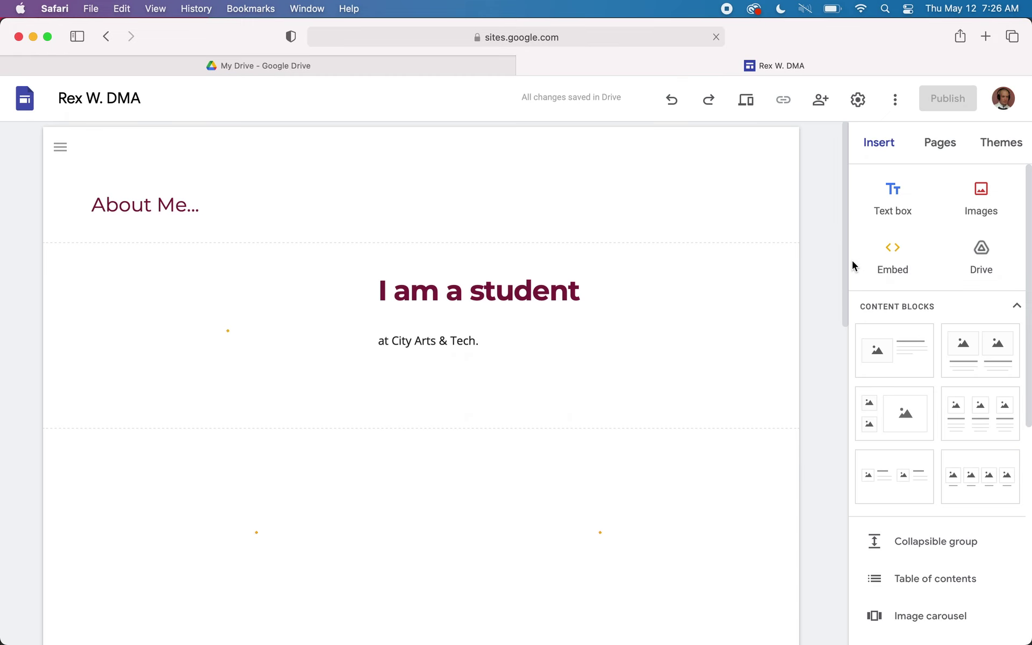
pyautogui.click(942, 141)
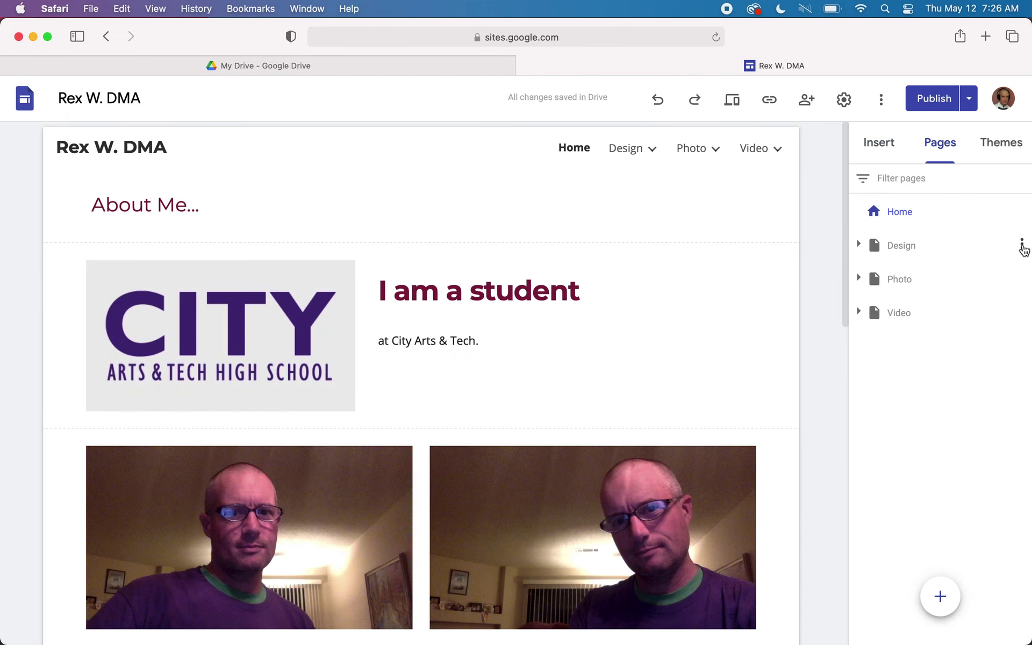
# Add a subpage named 'Portrait Drawing' under the Design page
pyautogui.click(1021, 244)
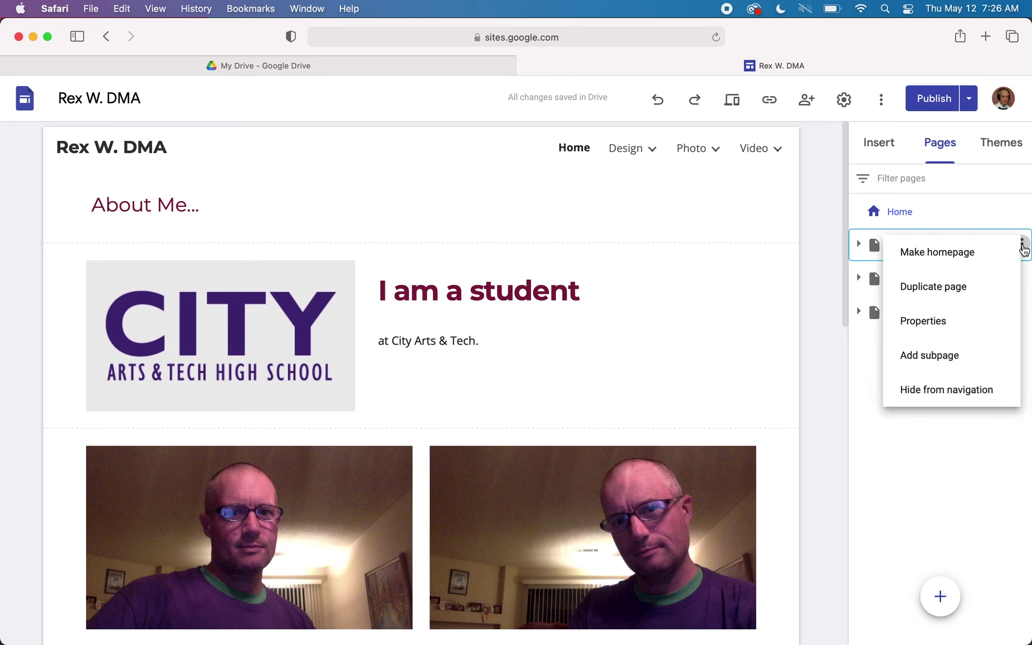
pyautogui.click(966, 352)
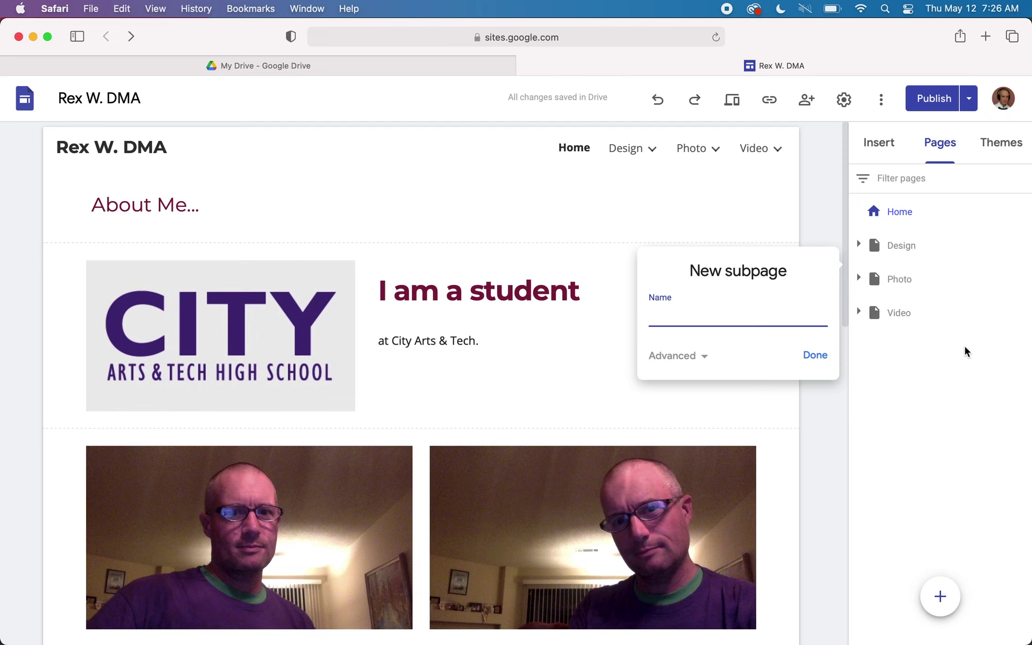
pyautogui.write('Portrait Drawing')
pyautogui.press('Return')
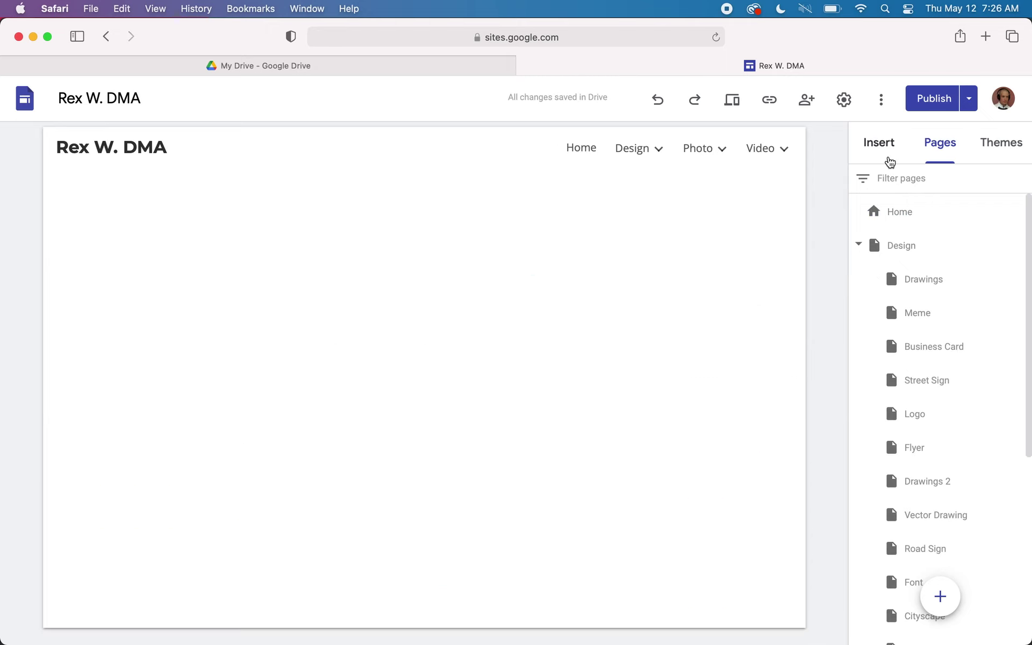
# Upload SteveAokiByMrW-01.png as a standalone image, then undo that insertion
pyautogui.click(890, 156)
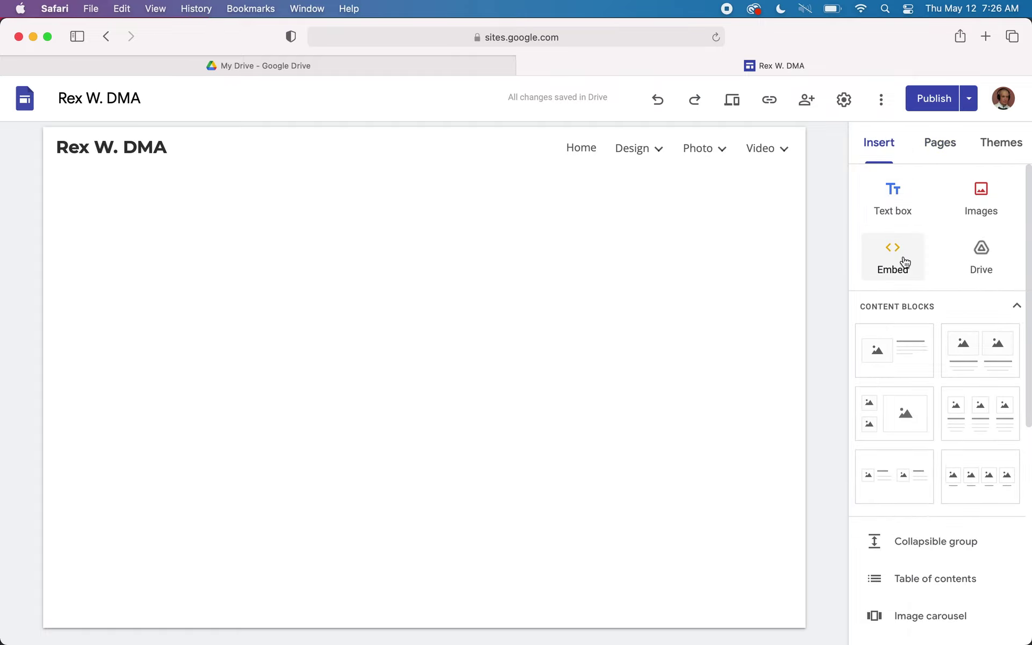
pyautogui.click(972, 214)
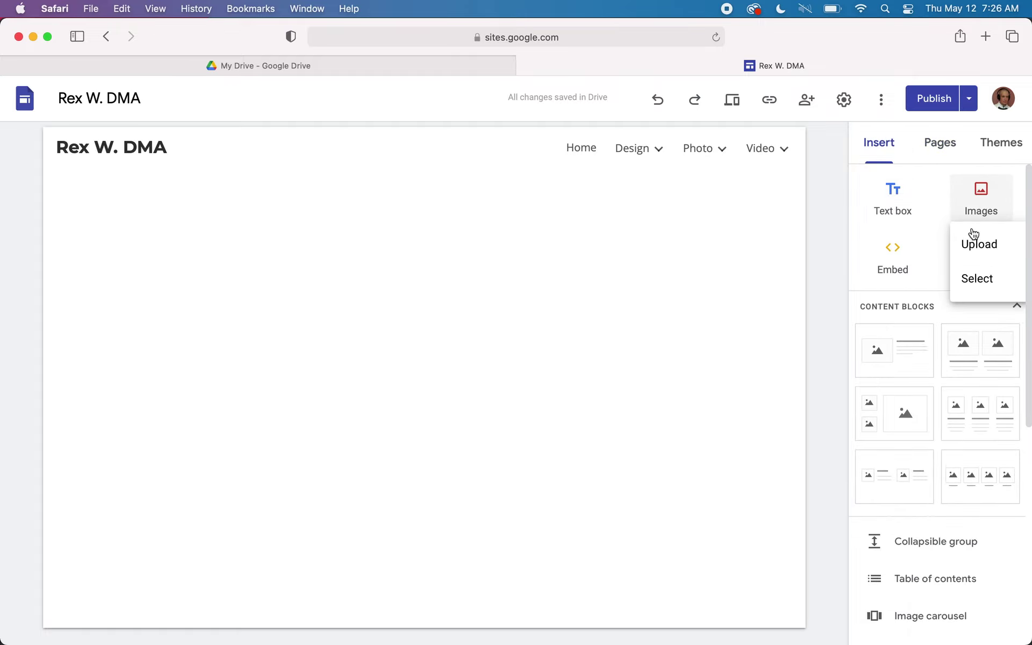
pyautogui.click(973, 228)
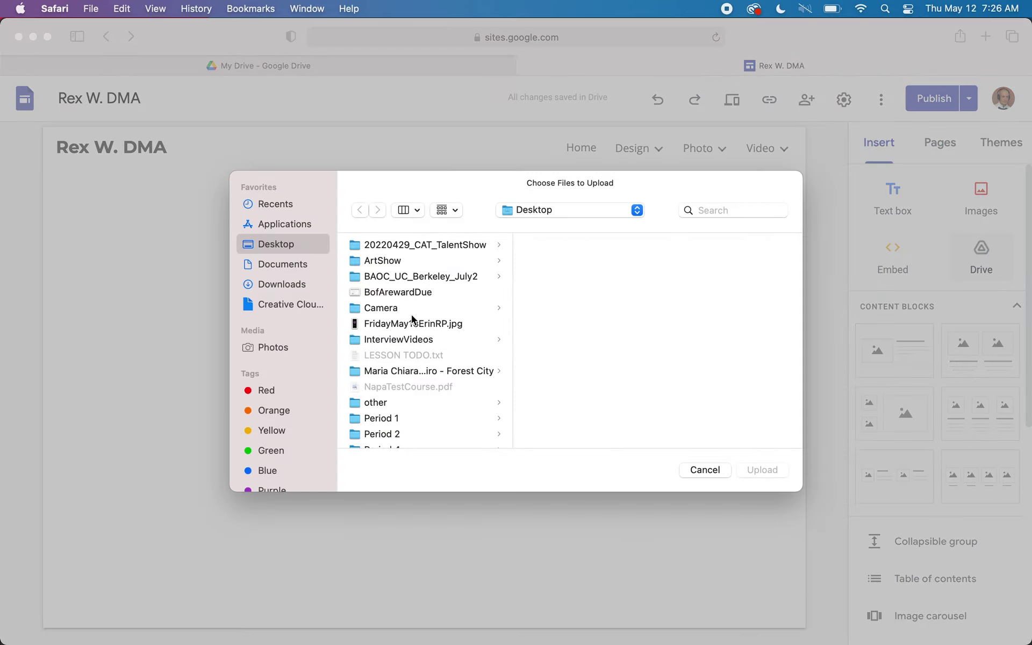
pyautogui.scroll(-10, 412, 370)
pyautogui.scroll(-10, 412, 370)
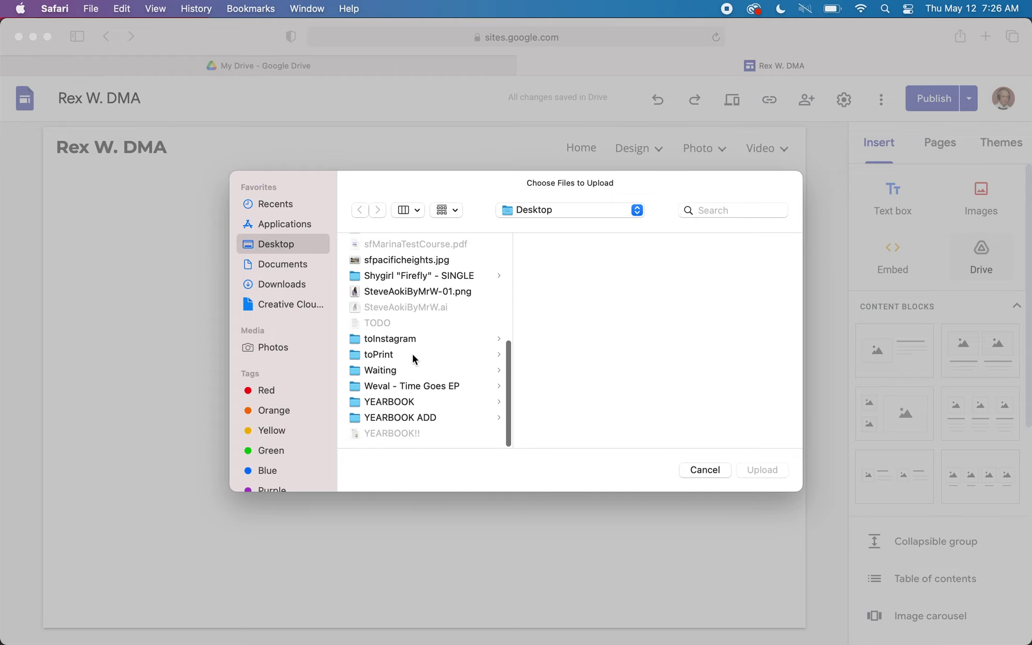
pyautogui.doubleClick(444, 293)
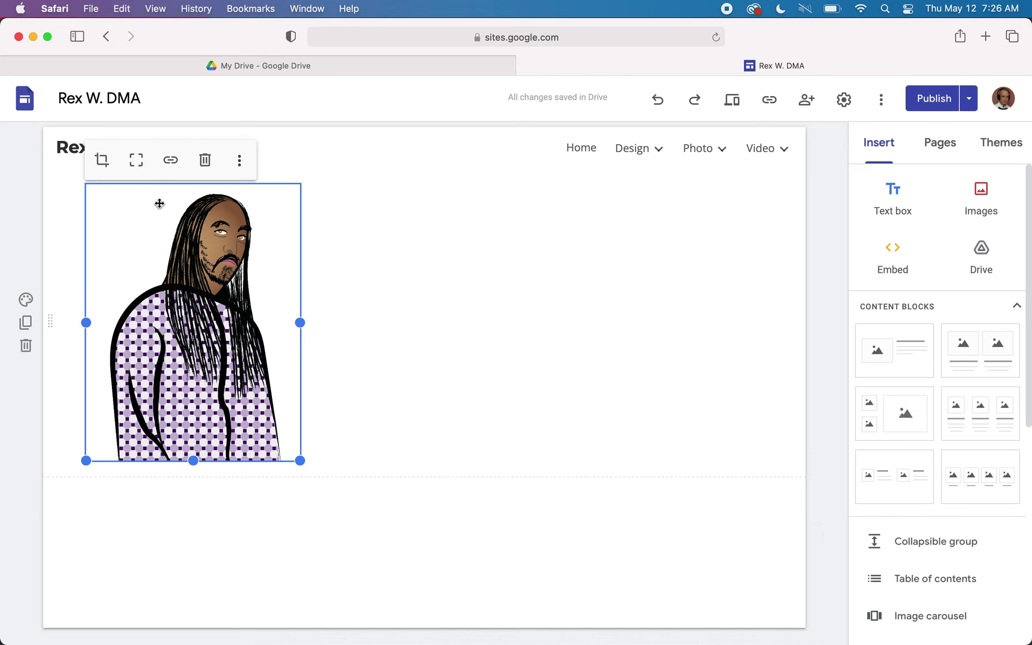
pyautogui.moveTo(483, 153)
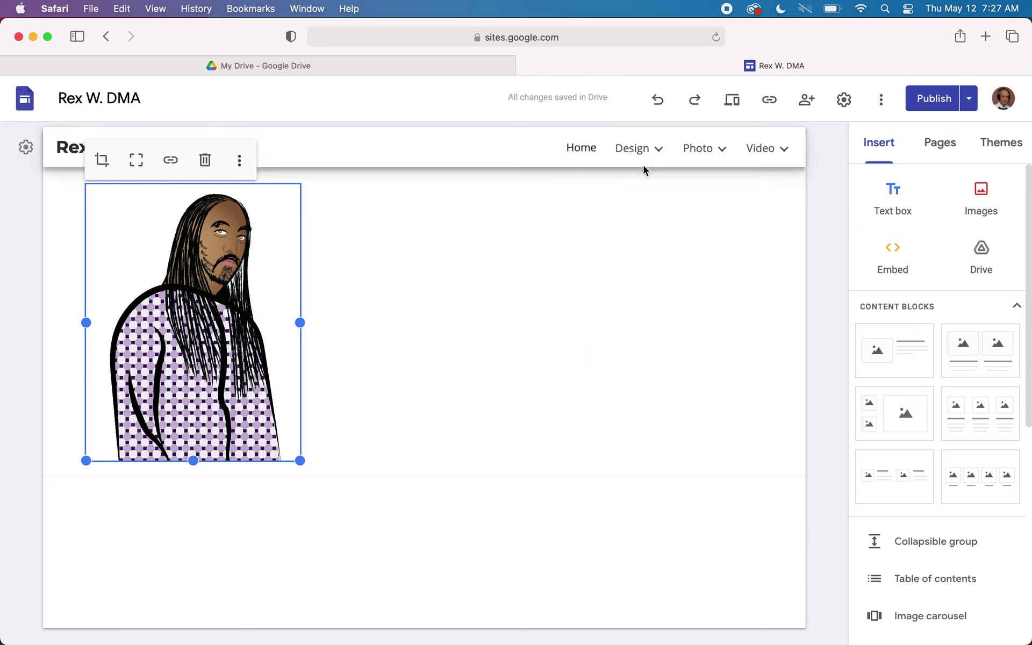
pyautogui.click(893, 197)
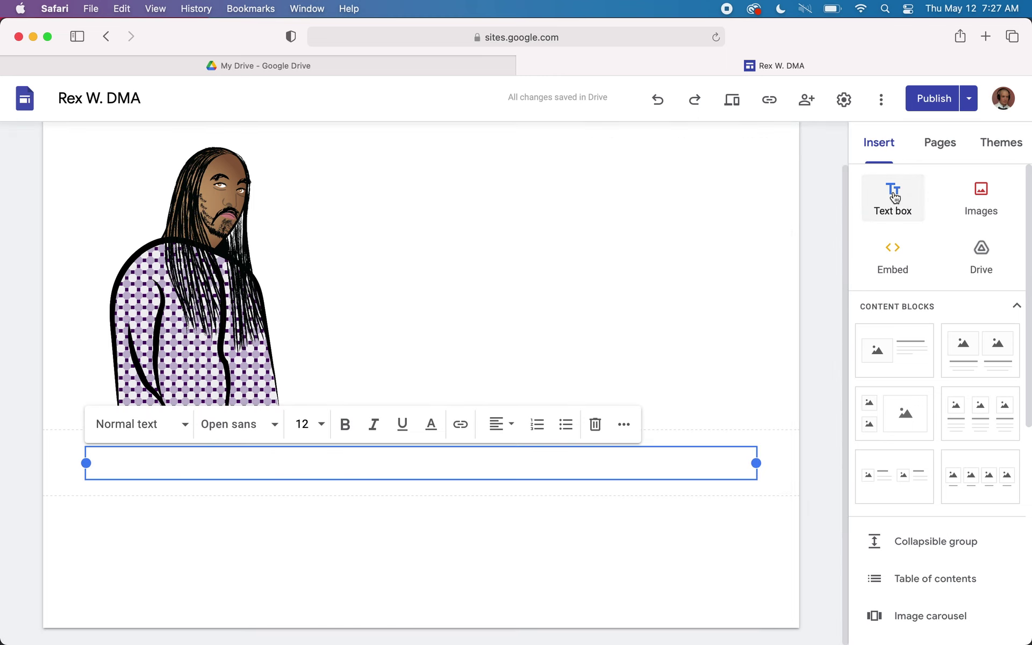
pyautogui.hotkey('ctrl', 'z')
pyautogui.hotkey('ctrl', 'z')
pyautogui.hotkey('ctrl', 'z')
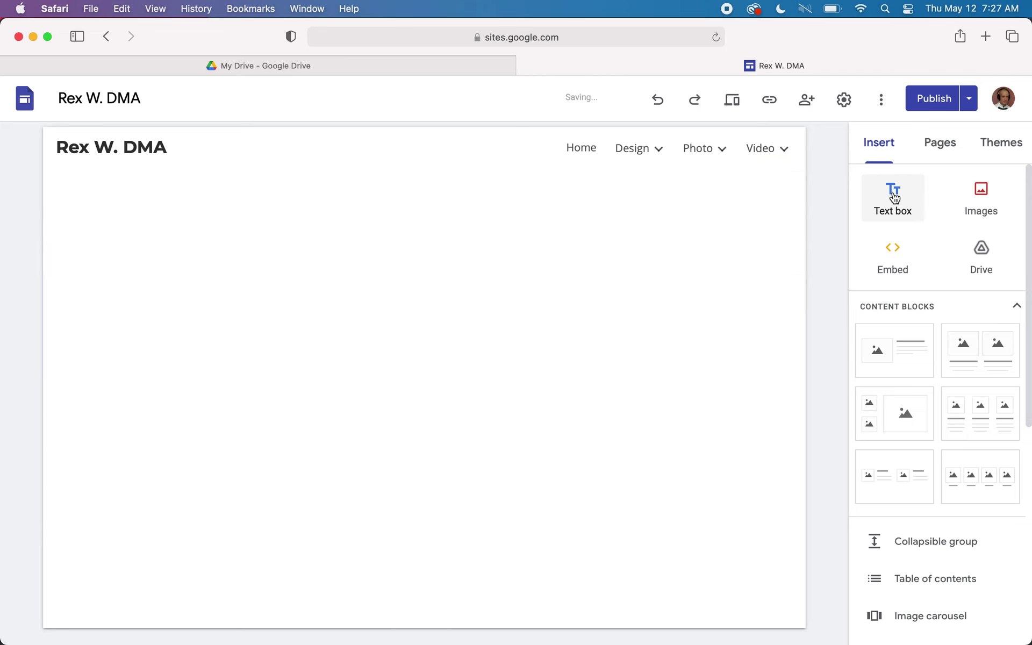
# Add an image-and-text block and upload SteveAokiByMrW-01.png into its image placeholder
pyautogui.click(897, 354)
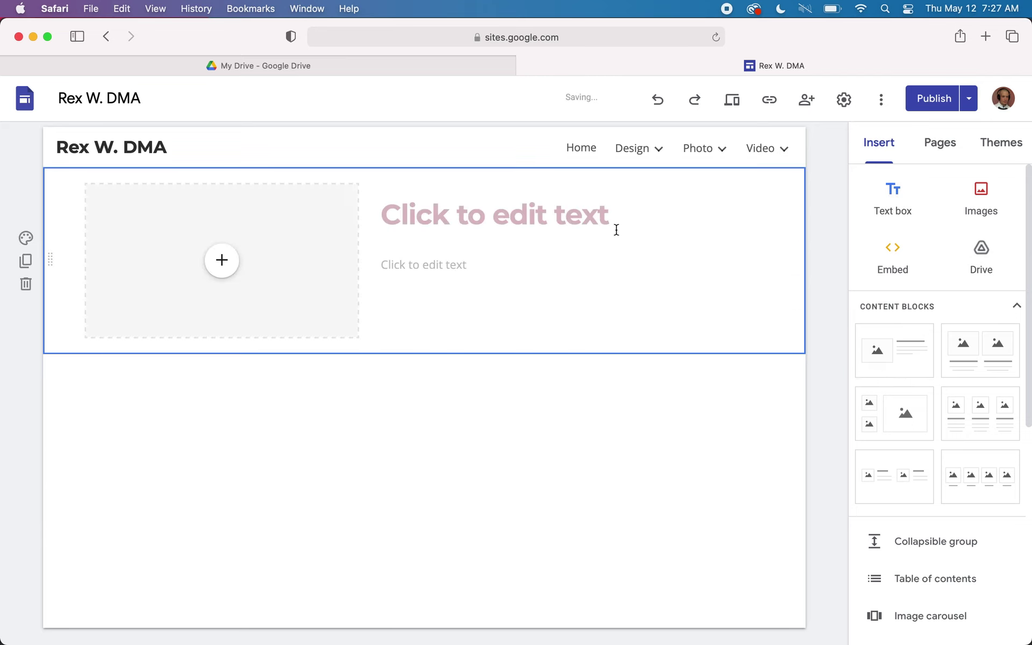
pyautogui.click(228, 263)
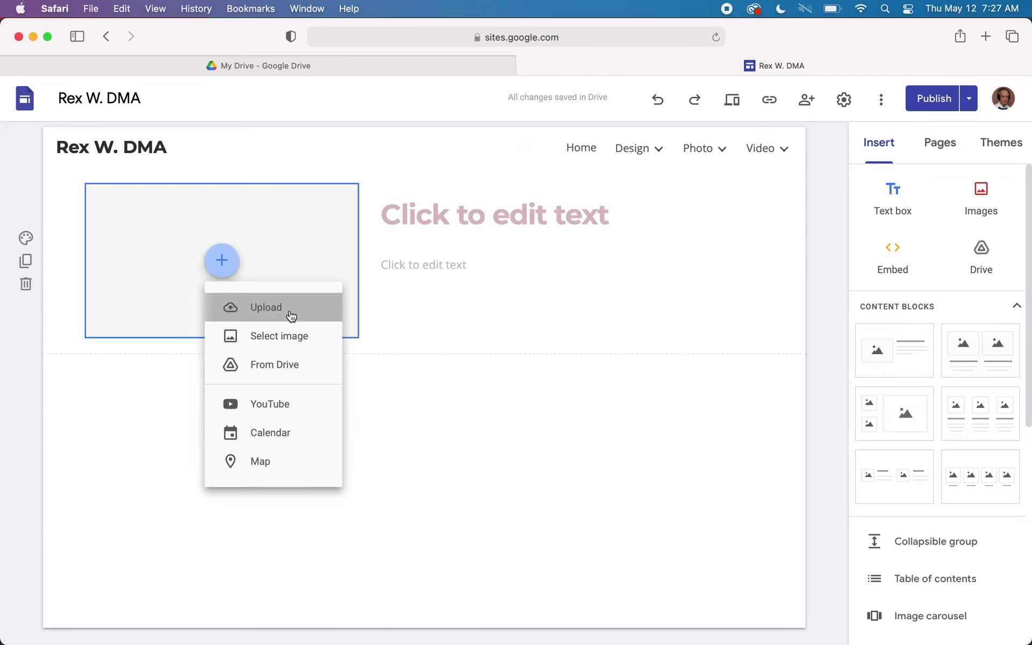
pyautogui.click(290, 312)
pyautogui.scroll(-10, 448, 401)
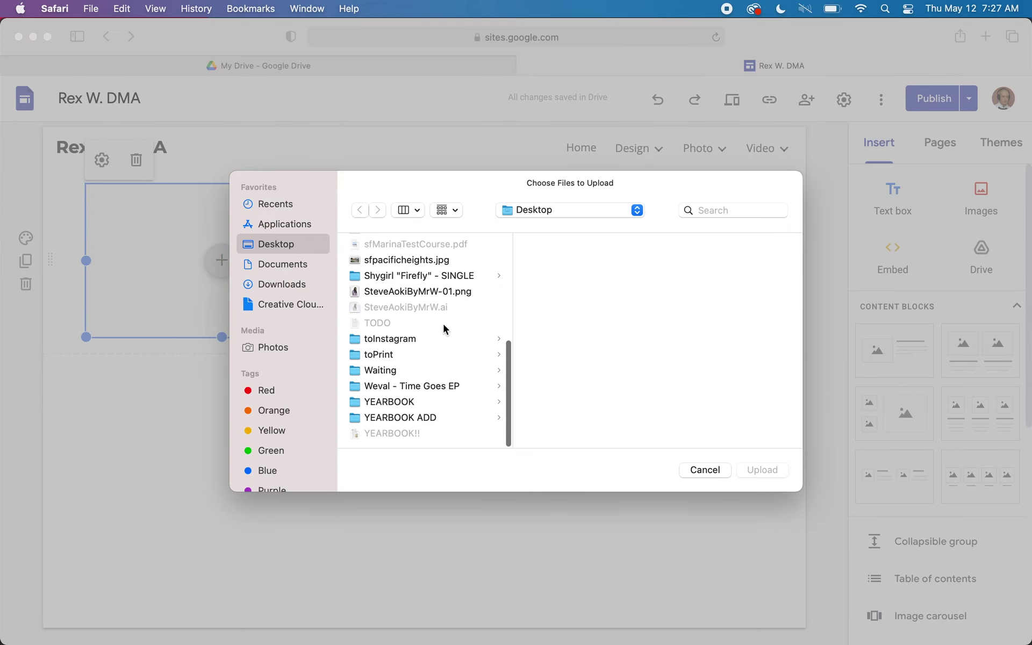
pyautogui.doubleClick(454, 293)
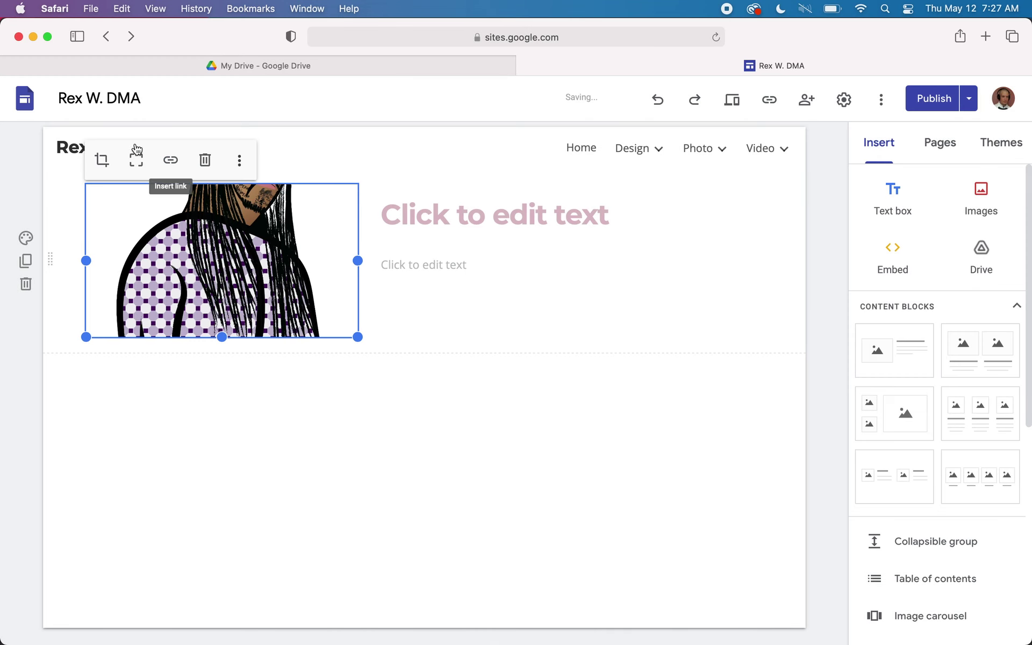
pyautogui.click(466, 221)
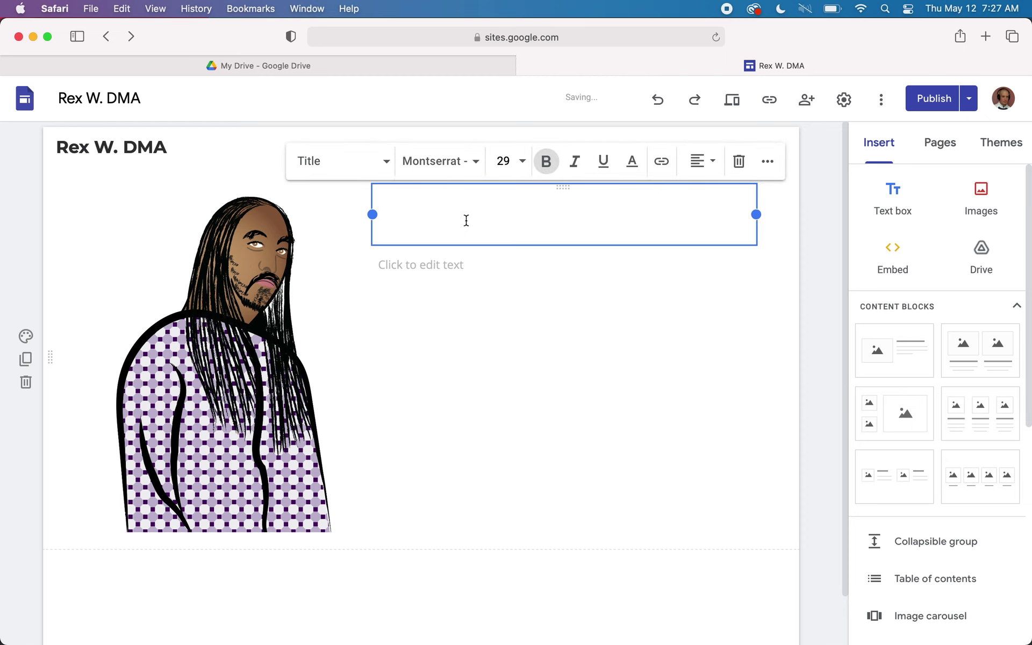
# Title the block 'Steve Aoki Portrait Draw'
pyautogui.write('Steve Aoki p')
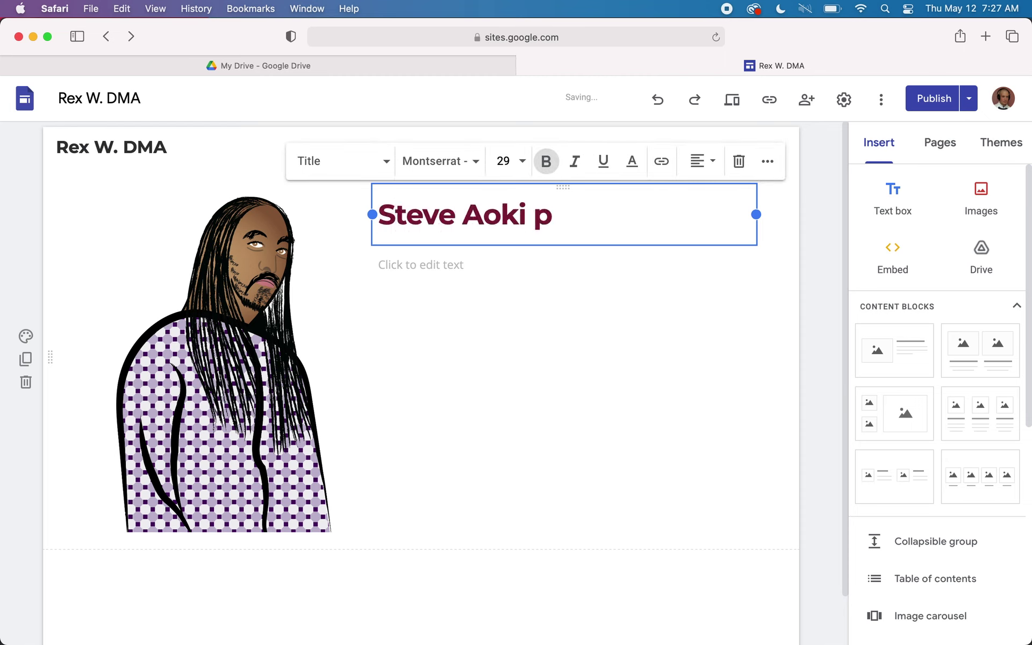
pyautogui.write('P')
pyautogui.press('BackSpace')
pyautogui.press('BackSpace')
pyautogui.write('Portrait ')
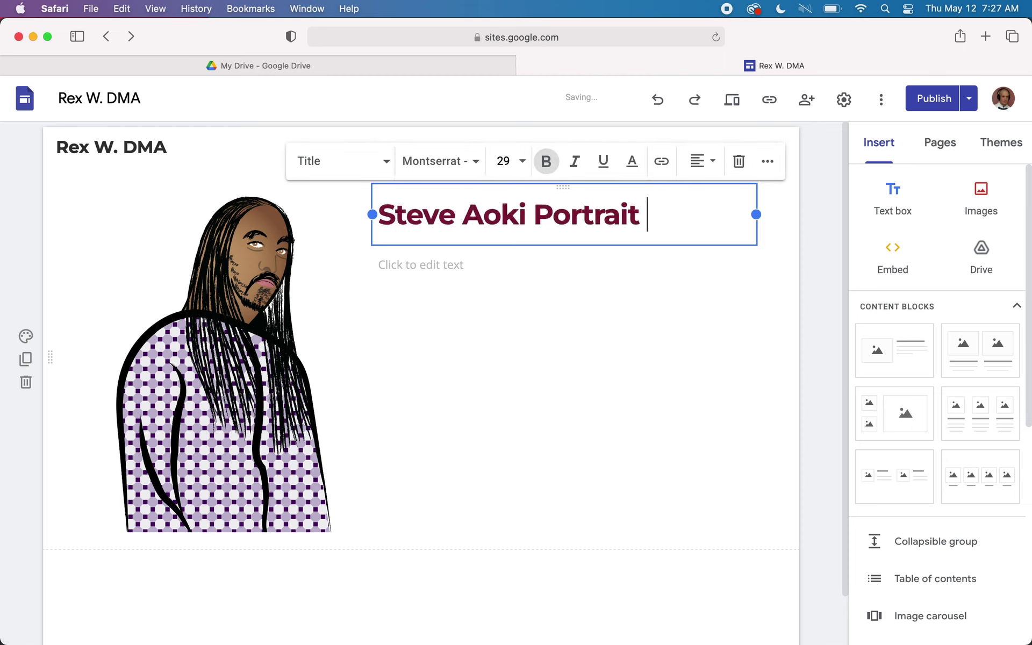
pyautogui.write('Draw')
pyautogui.press('Return')
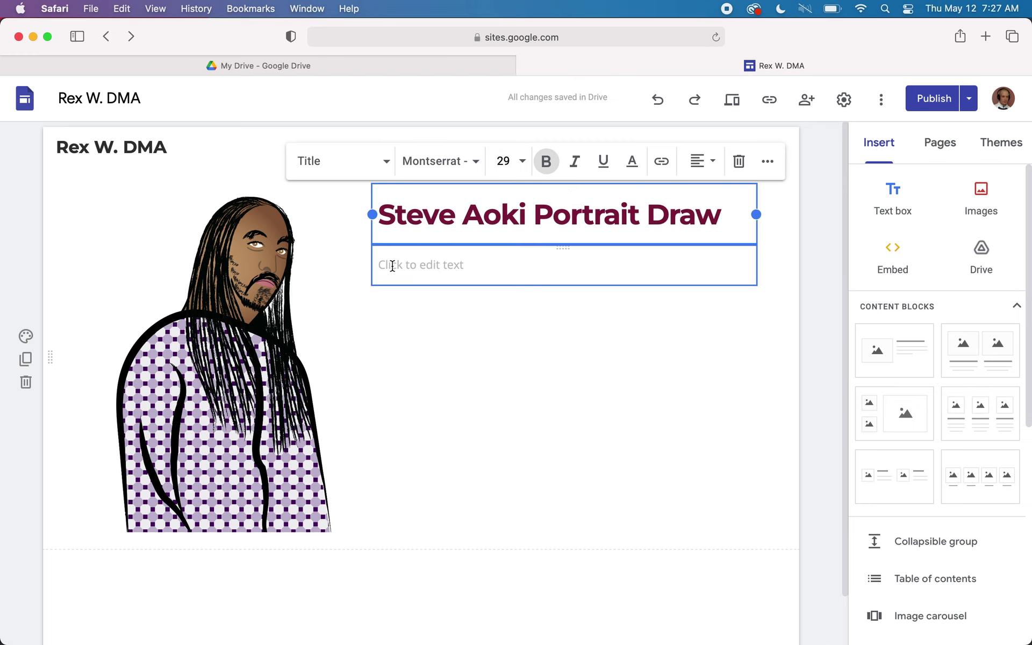
# Write a 'What I Learned:' paragraph about sorting objects into layers and toggling their visibility
pyautogui.write('What I Learned:')
pyautogui.press('Return')
pyautogui.press('Return')
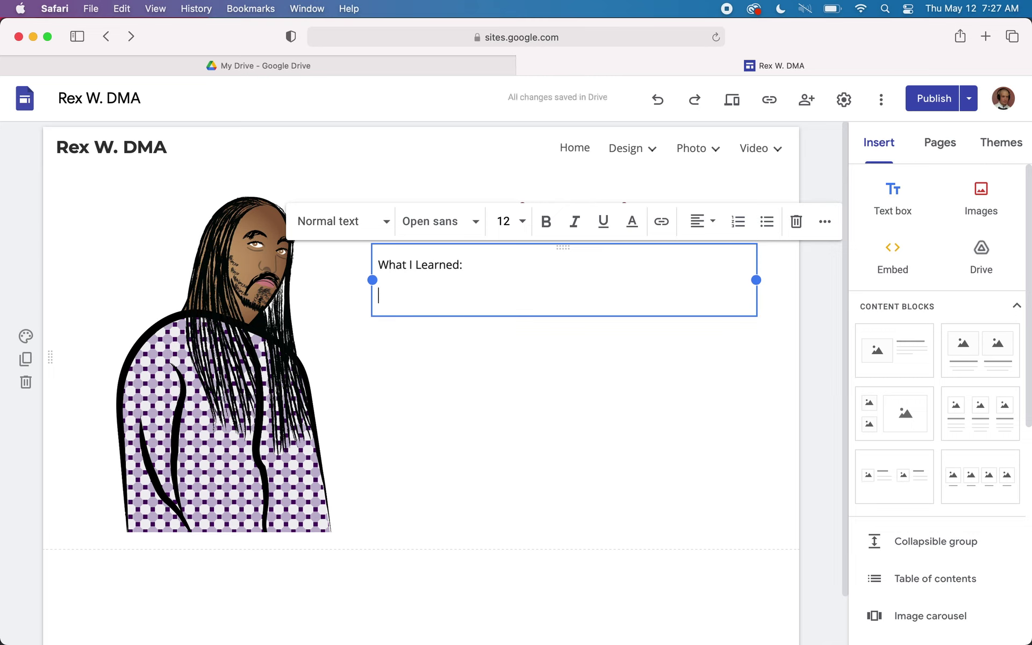
pyautogui.write('Using')
pyautogui.press('BackSpace')
pyautogui.press('BackSpace')
pyautogui.press('BackSpace')
pyautogui.press('BackSpace')
pyautogui.press('BackSpace')
pyautogui.write('When dealing with lots of objects in a ')
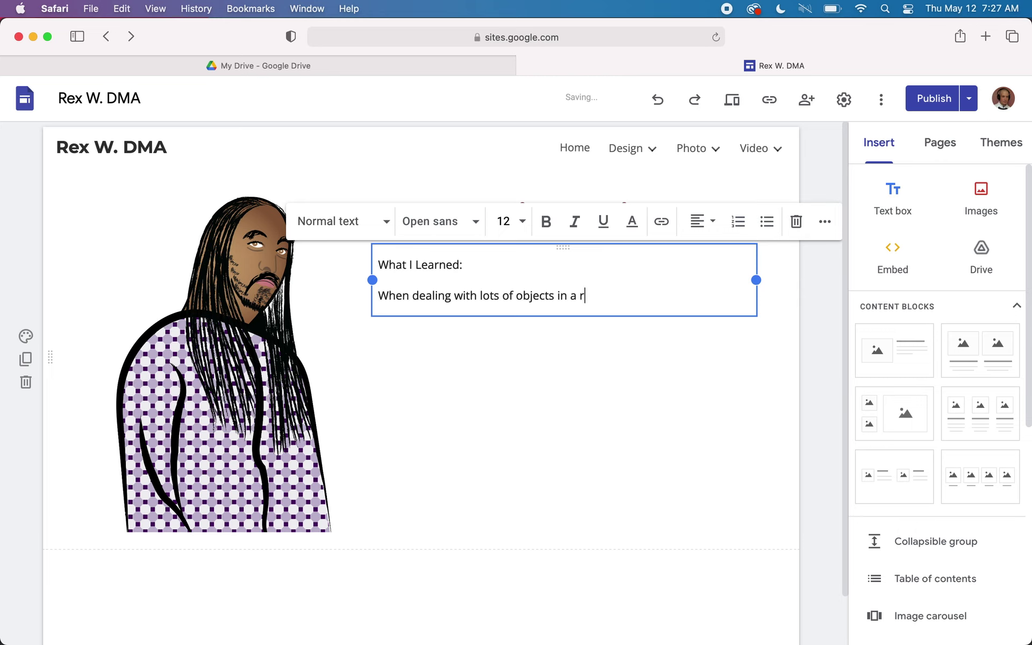
pyautogui.write('rawing')
pyautogui.write(', sorting them in')
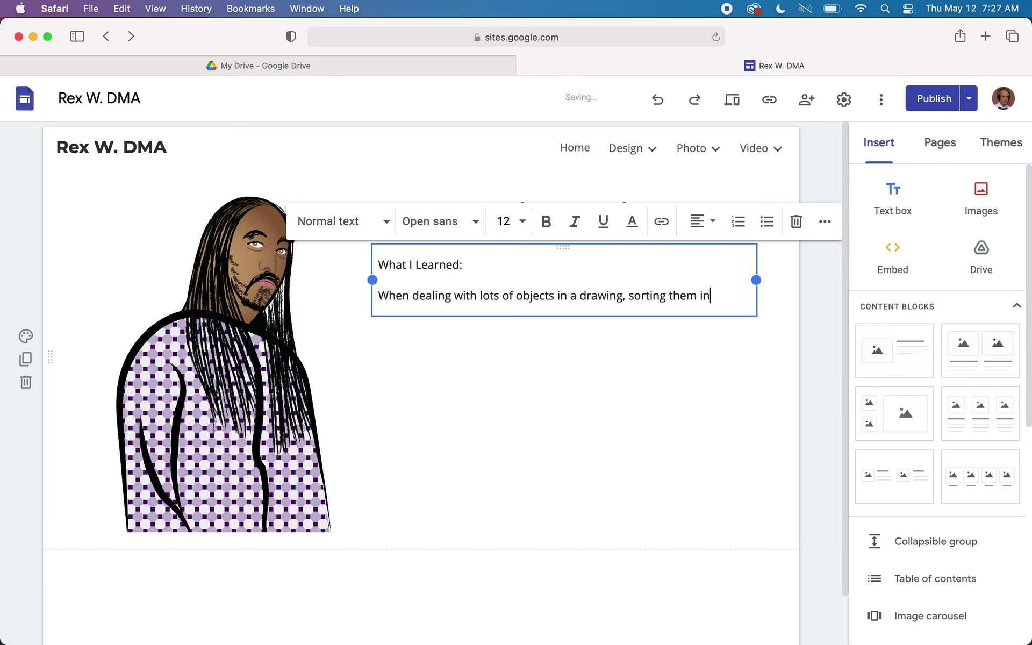
pyautogui.write(' tayers that you can turn off the v')
pyautogui.write('ibi')
pyautogui.press('BackSpace')
pyautogui.press('BackSpace')
pyautogui.press('BackSpace')
pyautogui.press('BackSpace')
pyautogui.press('BackSpace')
pyautogui.press('BackSpace')
pyautogui.press('BackSpace')
pyautogui.press('BackSpace')
pyautogui.press('BackSpace')
pyautogui.press('BackSpace')
pyautogui.press('BackSpace')
pyautogui.press('BackSpace')
pyautogui.press('BackSpace')
pyautogui.press('BackSpace')
pyautogui.press('BackSpace')
pyautogui.write('is helpful. I can turn off the visibility on')
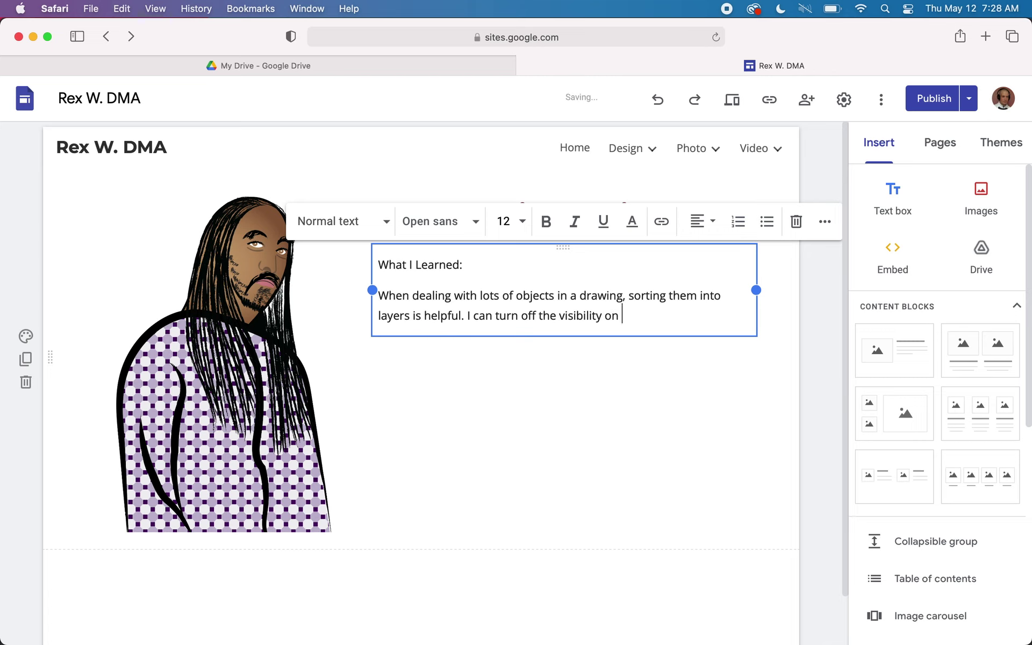
pyautogui.write(' some parts and focus ')
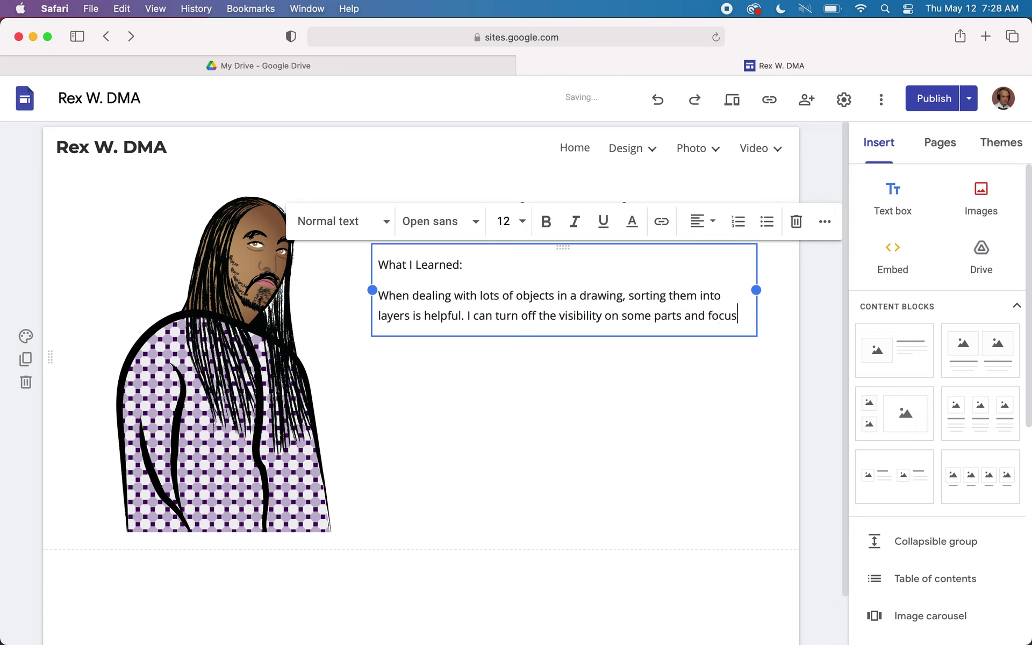
pyautogui.write('on')
pyautogui.press('BackSpace')
pyautogui.press('BackSpace')
pyautogui.press('BackSpace')
pyautogui.press('BackSpace')
pyautogui.press('BackSpace')
pyautogui.press('BackSpace')
pyautogui.press('BackSpace')
pyautogui.press('BackSpace')
pyautogui.press('BackSpace')
pyautogui.press('BackSpace')
pyautogui.press('BackSpace')
pyautogui.write('levels and focus on other levels of the drawing.')
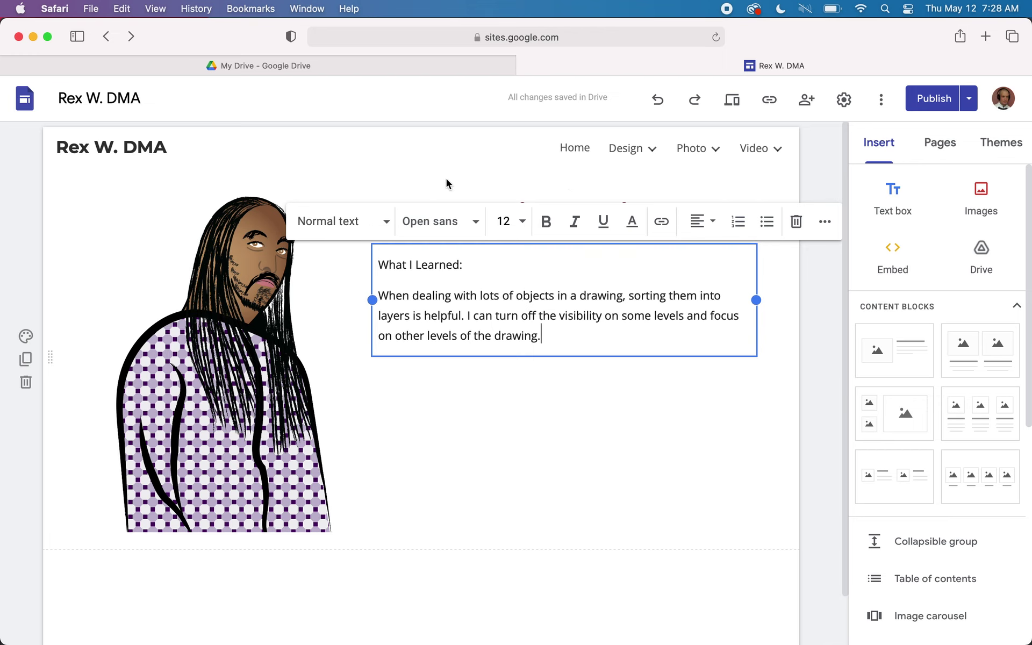
pyautogui.click(448, 173)
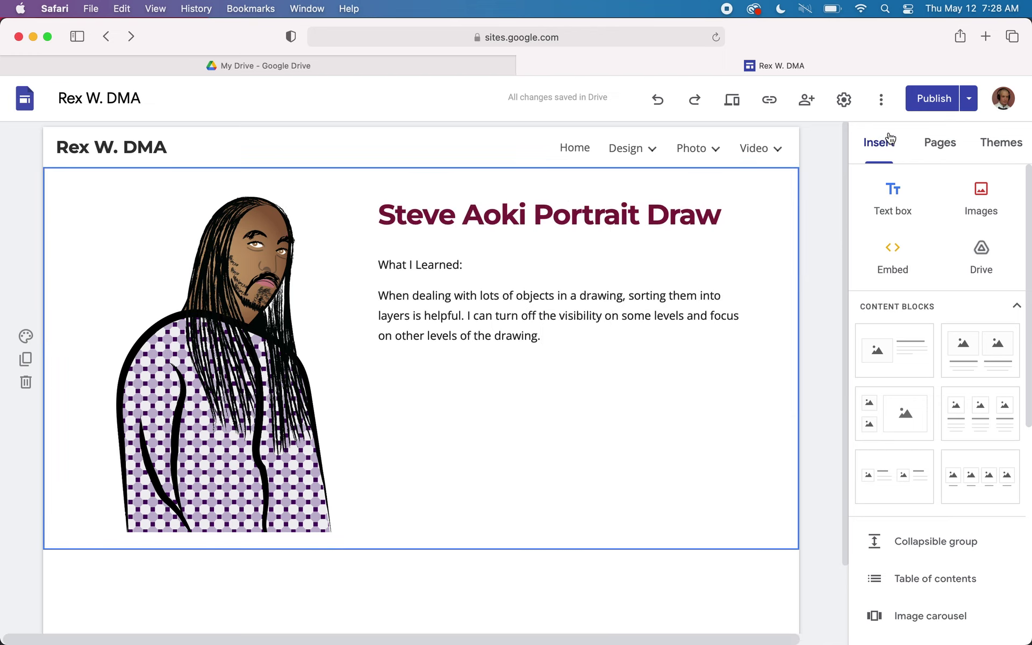